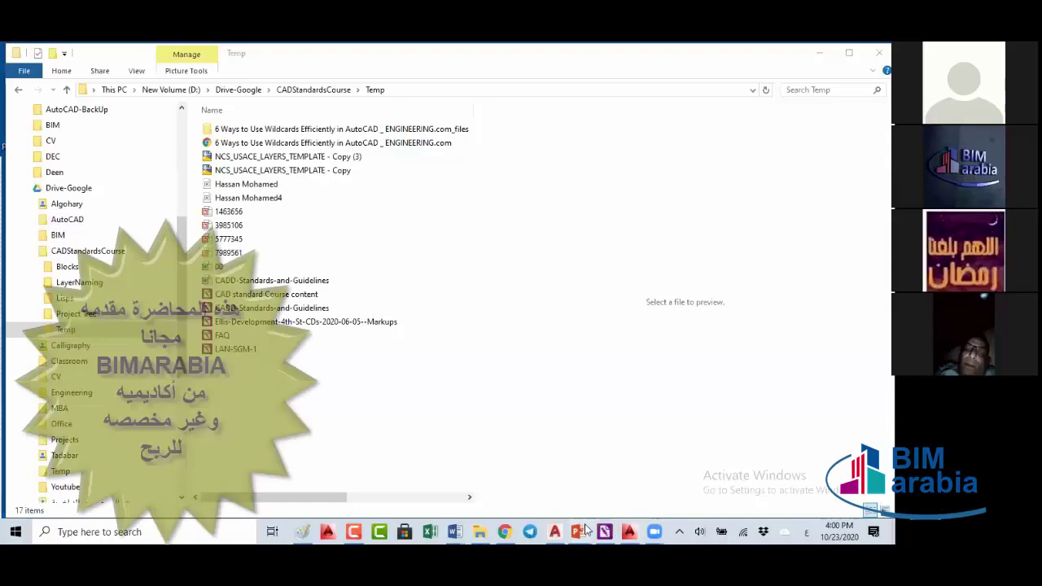
Step: Bring the 'AutoCAD Standard and Drafting' PowerPoint window to the front from its taskbar preview
mouse_move(579, 531)
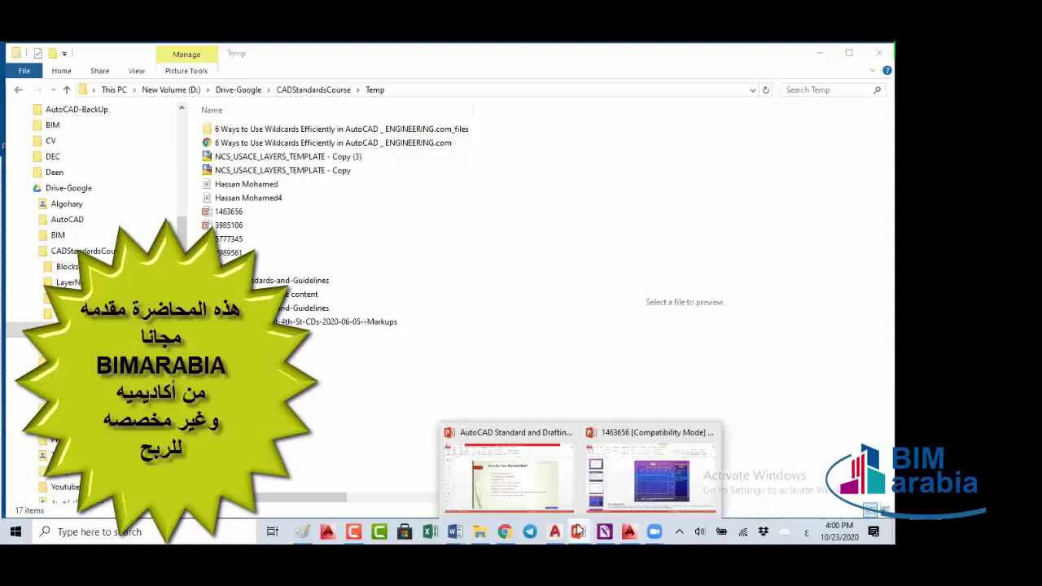
left_click(516, 457)
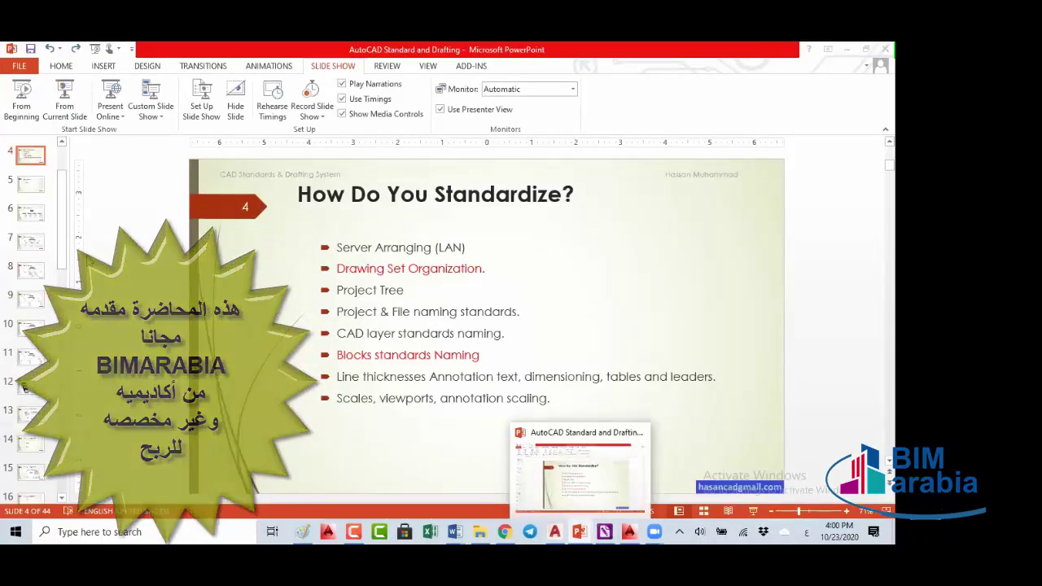
Step: Jump back to slide 1, the 'AutoCAD Standard and Drafting' title slide
key("Home")
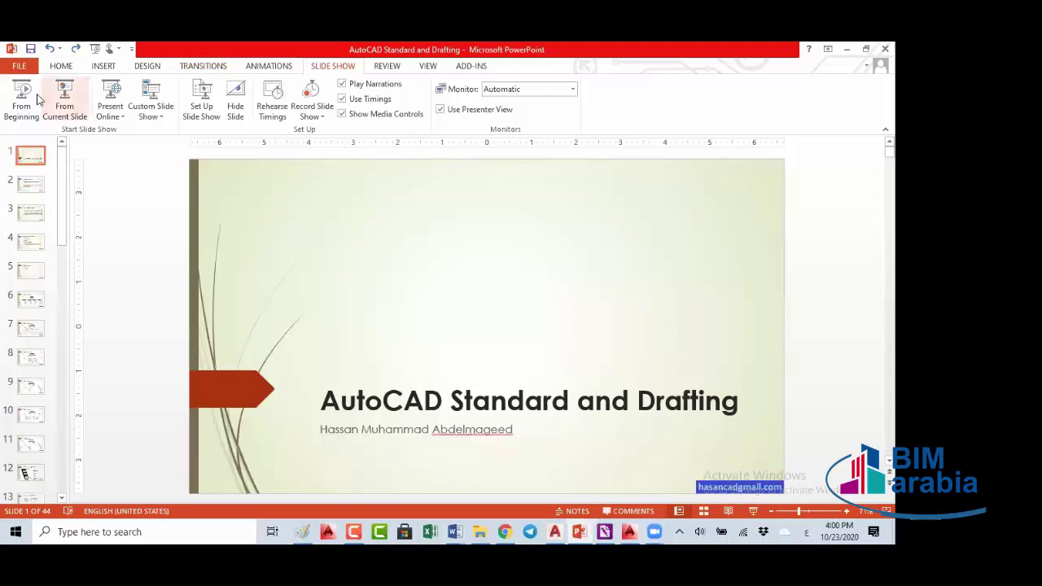
Step: Start the slide show with F5, advance to slide 6 'Server Arranging', then bring up Windows search
key("F5")
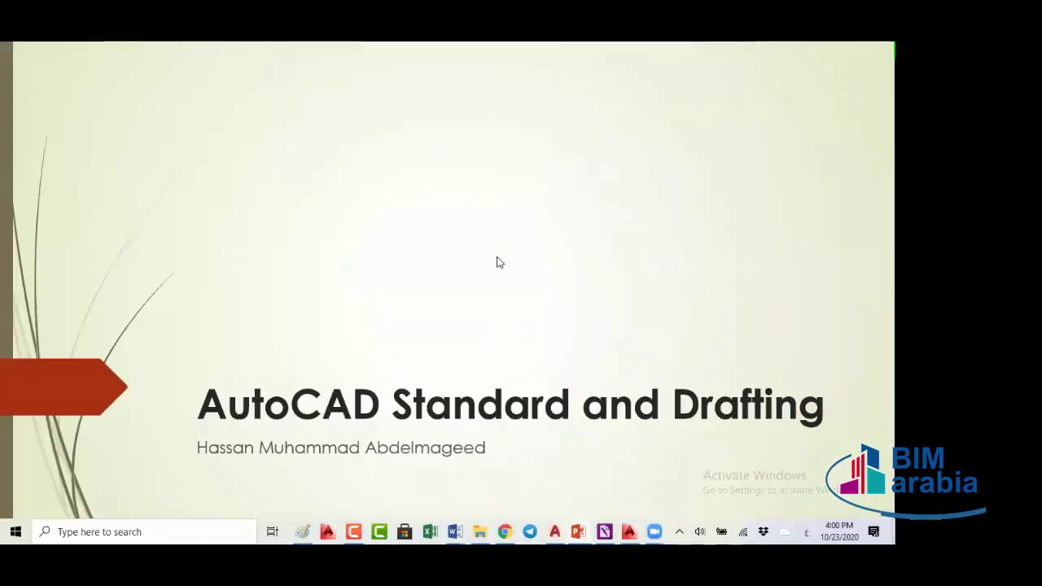
key("Right")
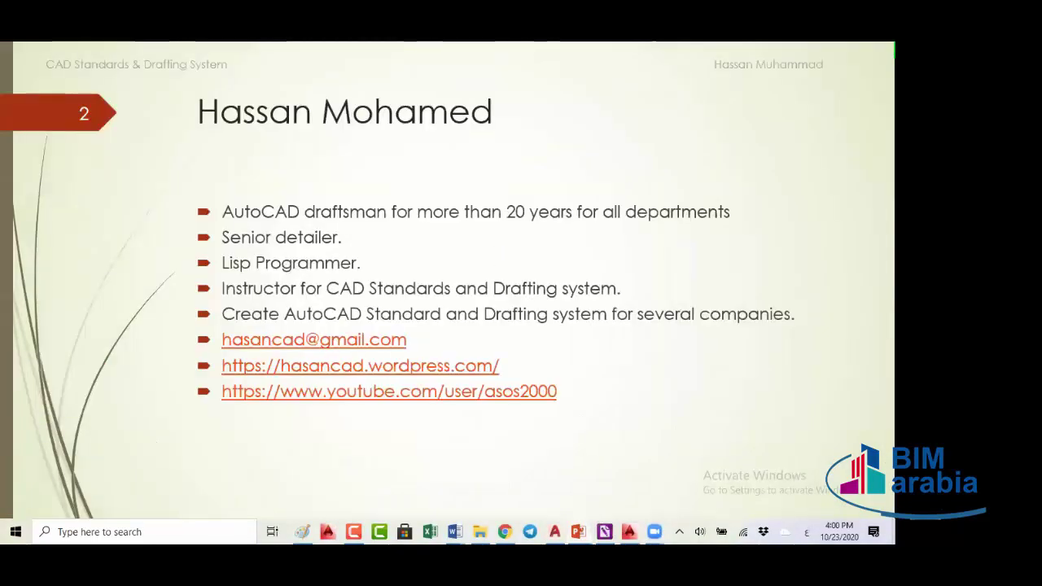
key("Right")
key("Right")
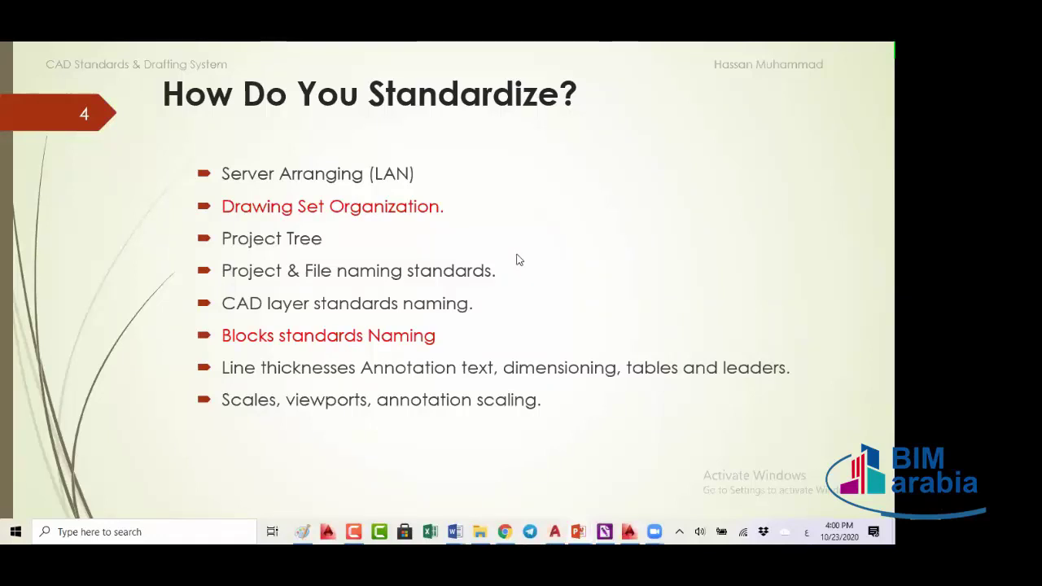
key("Right")
key("Right")
key("Left")
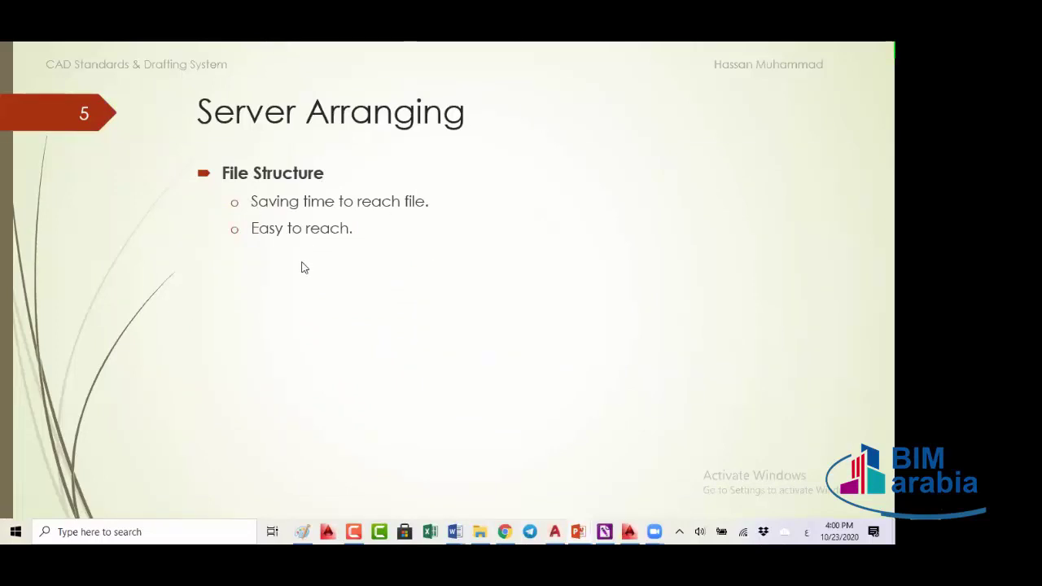
key("Right")
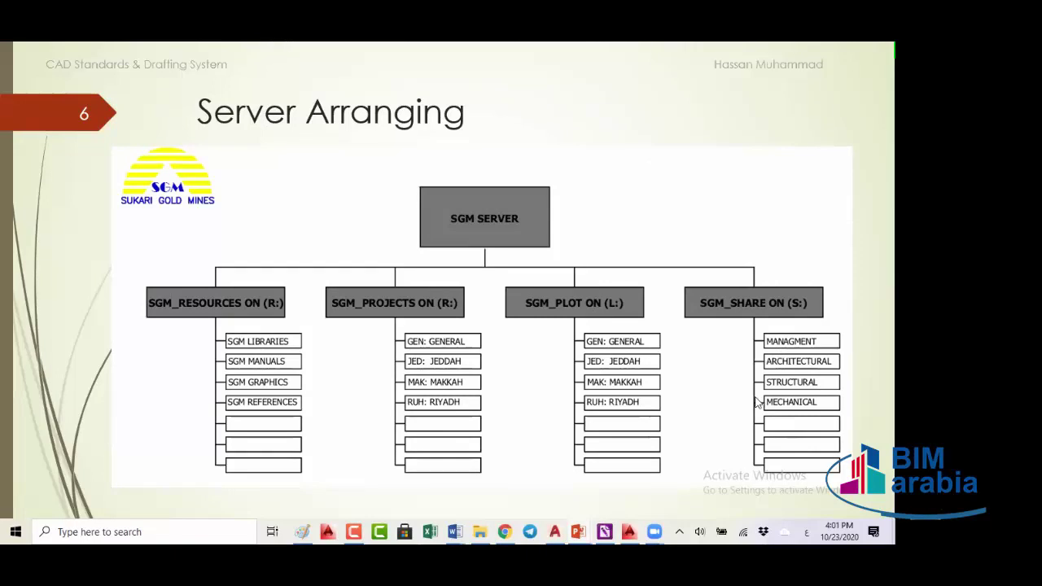
left_click(107, 530)
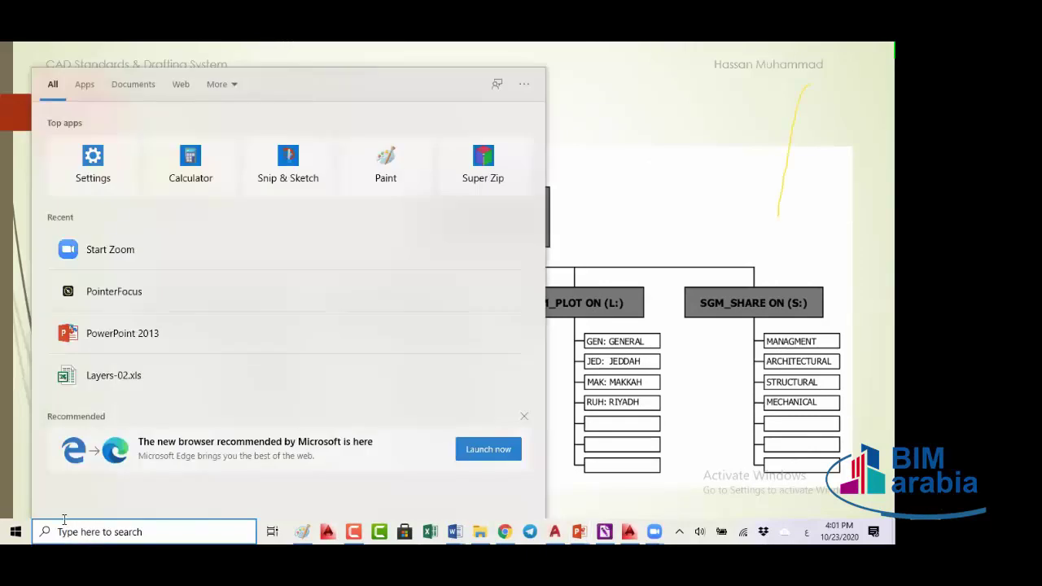
Step: Search 'pointer' after correcting the Arabic-layout typo, and launch PointerFocus from the results
type("حخهىفثق")
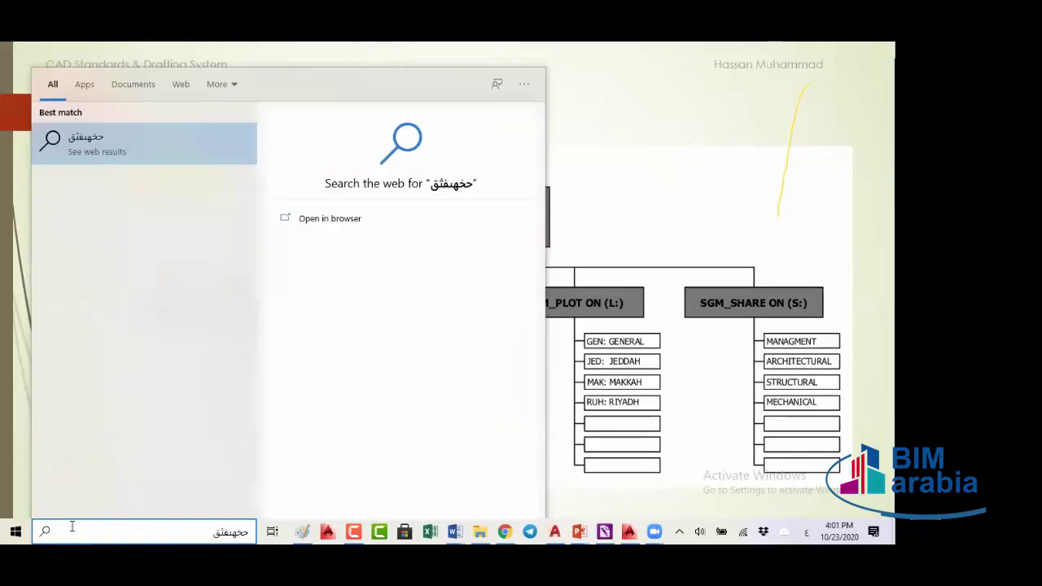
key("BackSpace")
key("BackSpace")
key("BackSpace")
key("BackSpace")
key("BackSpace")
key("BackSpace")
key("BackSpace")
key("alt+shift")
type("pointer")
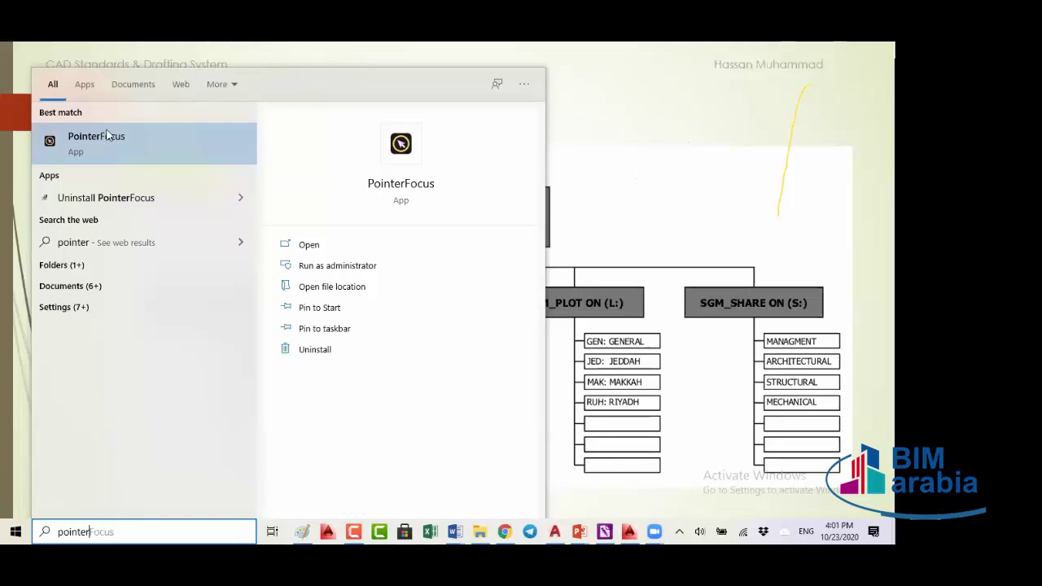
left_click(81, 135)
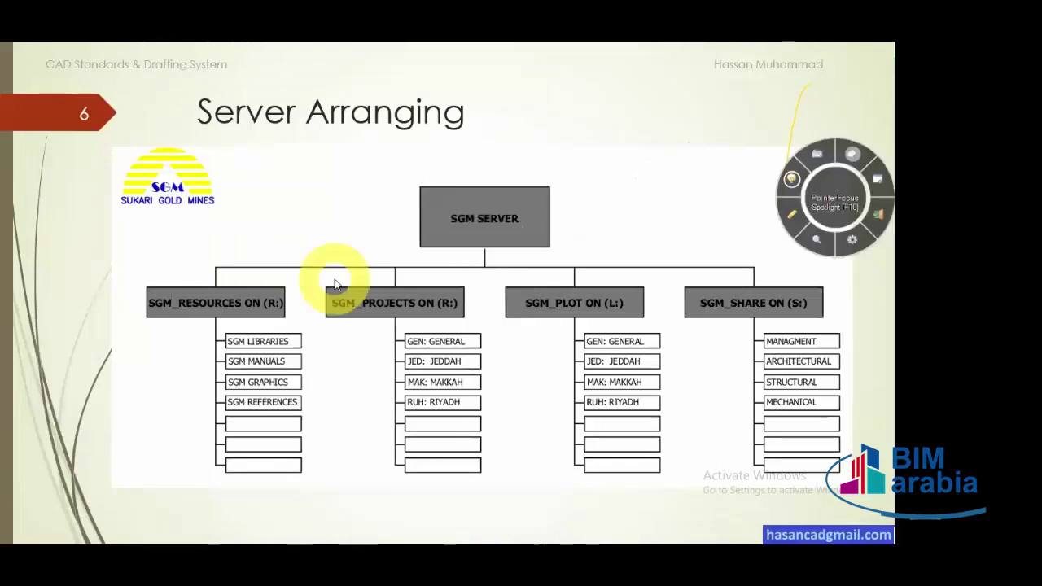
Step: Advance past the SGM_PROJECTS and server tree slides and the Project Tree to slide 12, Drawing Set Organization
left_click(337, 222)
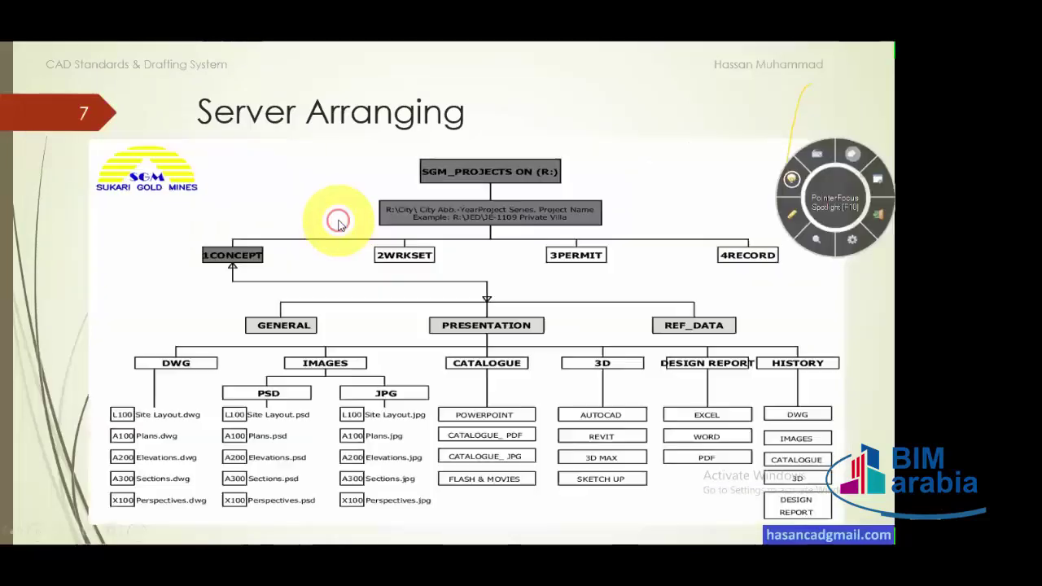
left_click(322, 270)
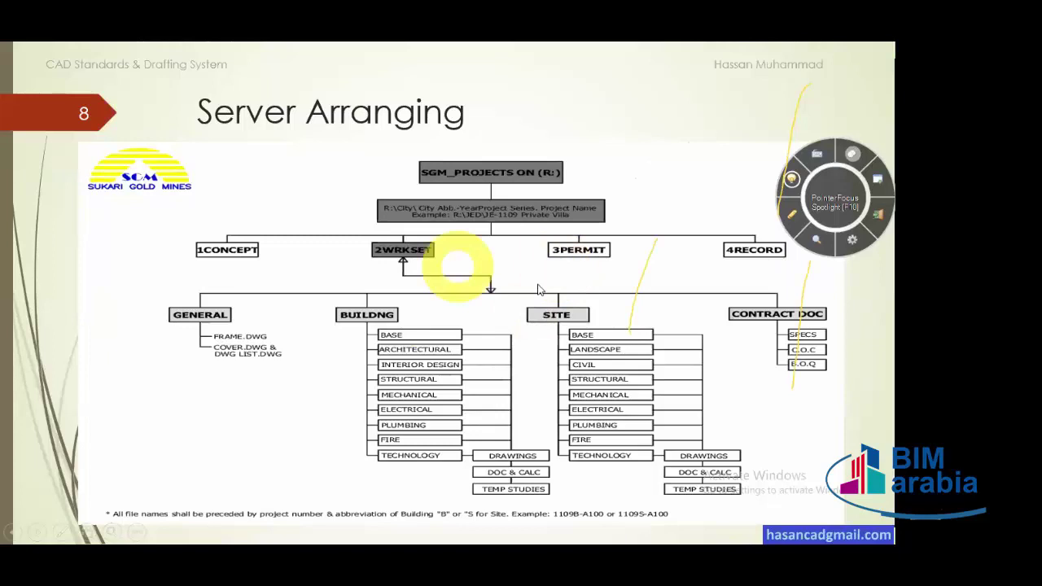
left_click(497, 303)
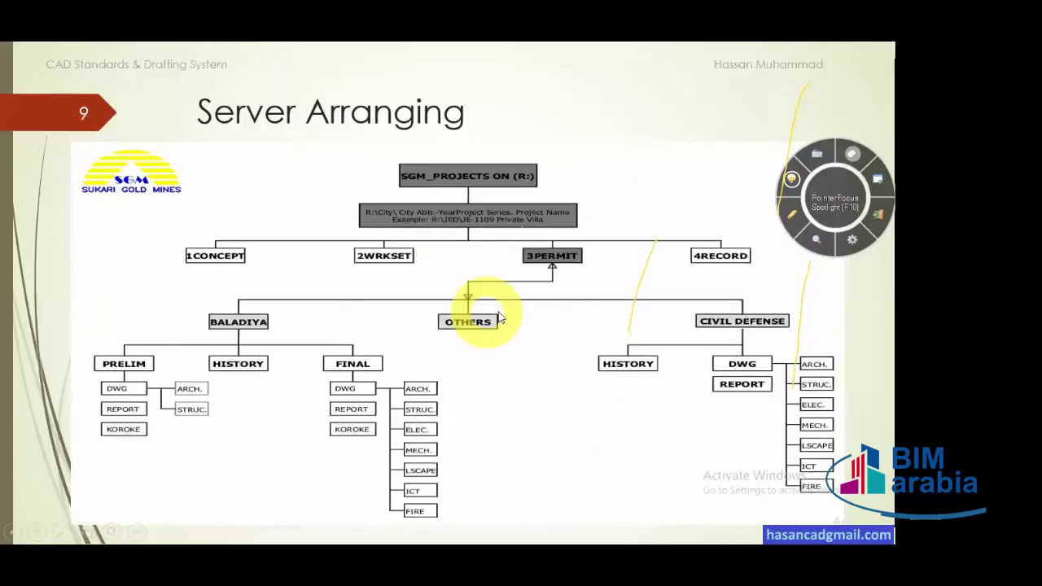
left_click(474, 353)
left_click(491, 361)
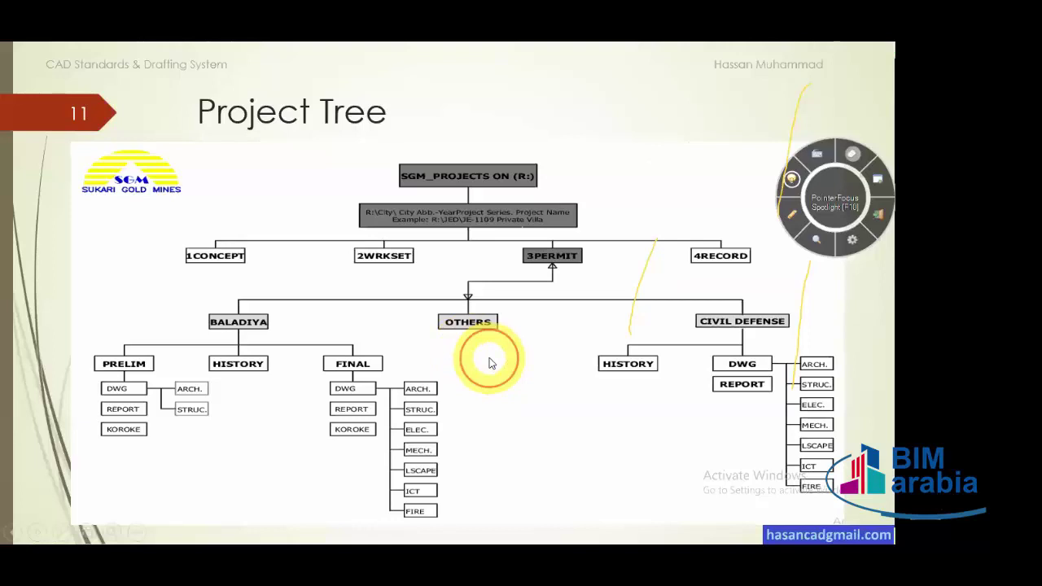
left_click(490, 362)
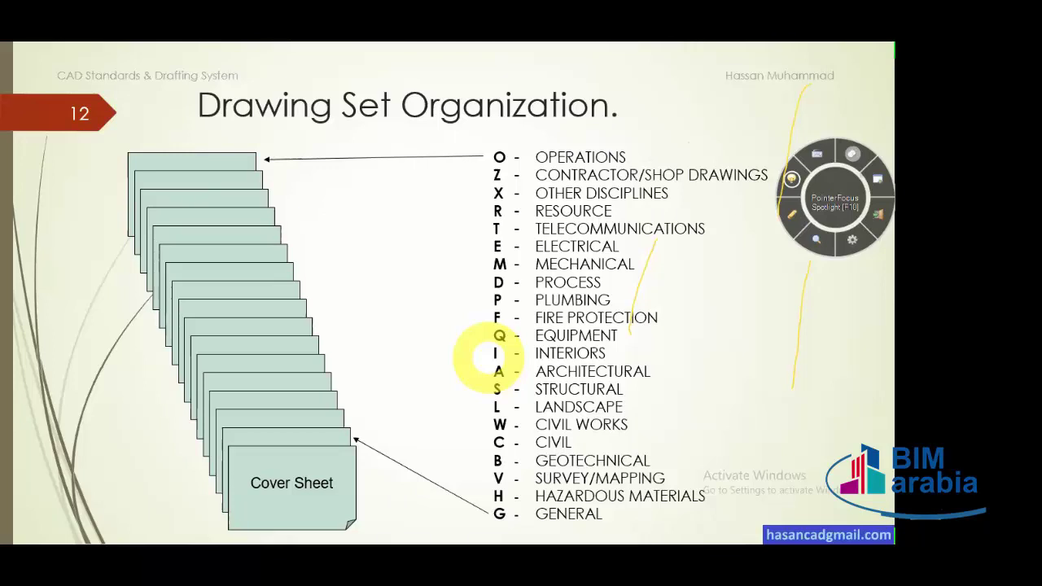
Step: Erase the yellow ink strokes, then advance to slide 13's ISO-216 A-series paper sizes table
key("Escape")
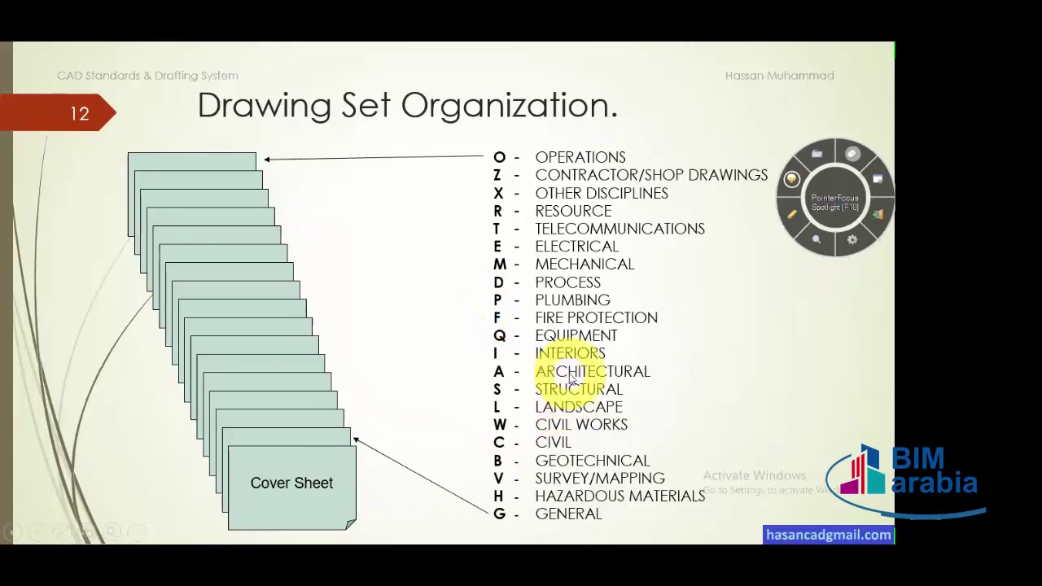
left_click(707, 331)
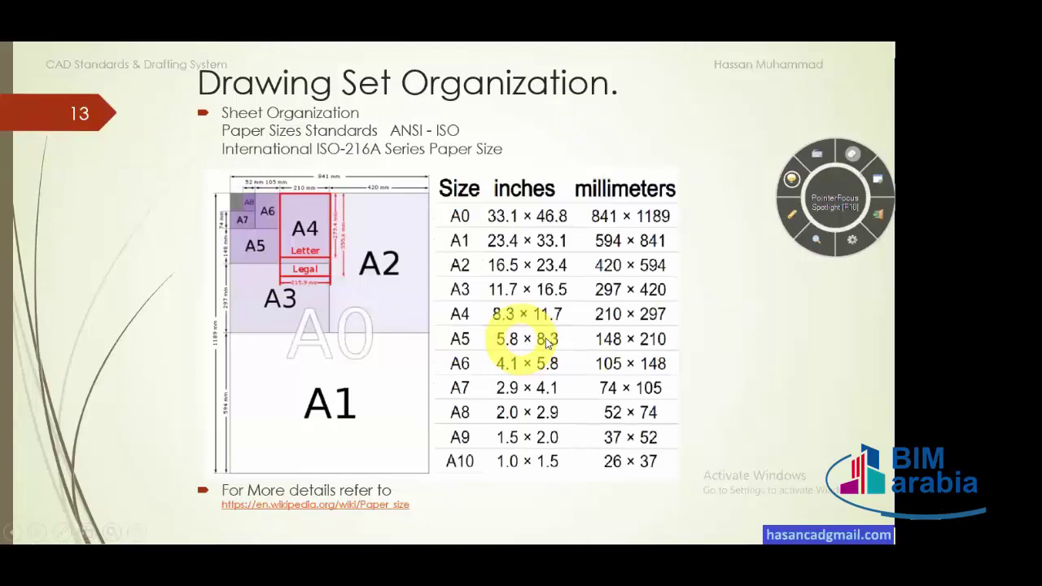
Step: Move back and forth between the paper sizes table and Cover Sheet slide, settling on slide 14
key("Left")
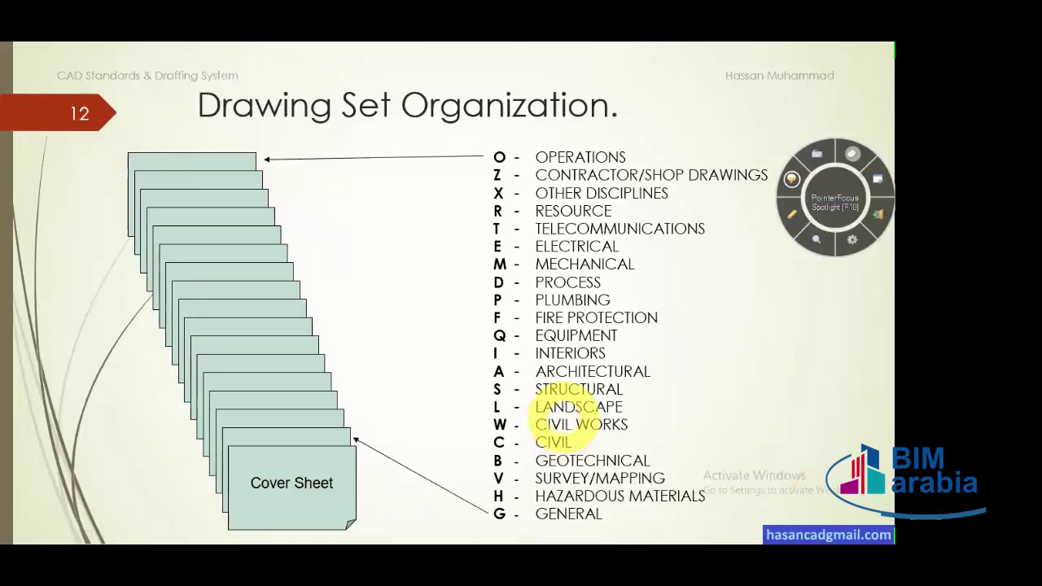
left_click(569, 417)
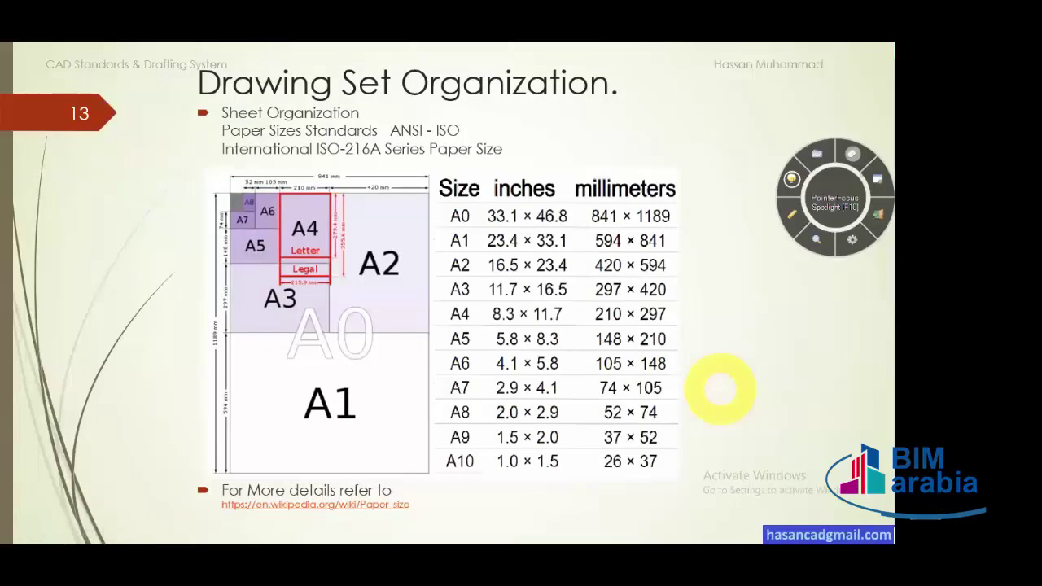
left_click(707, 159)
key("Left")
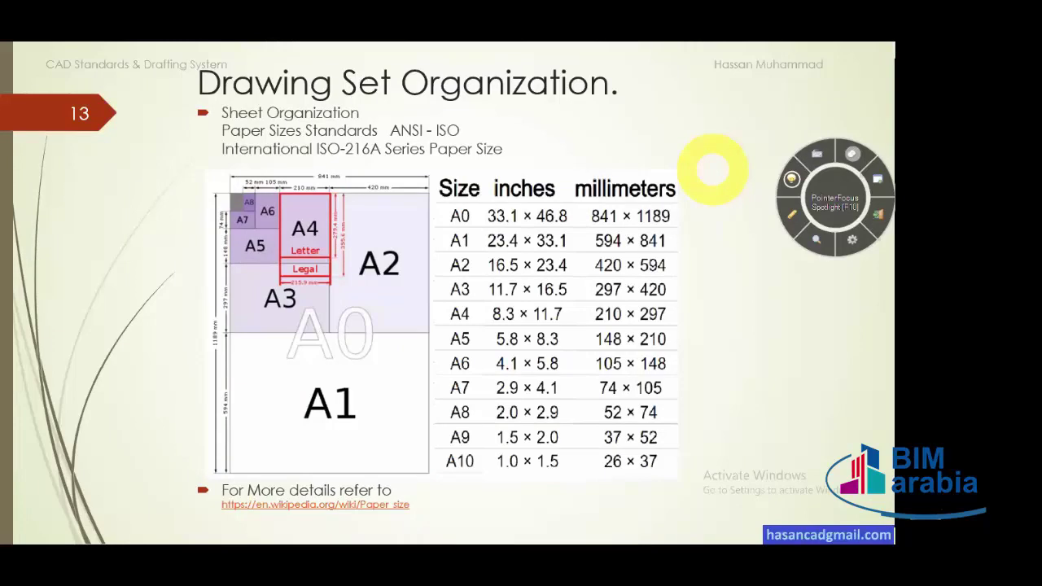
left_click(399, 136)
key("Left")
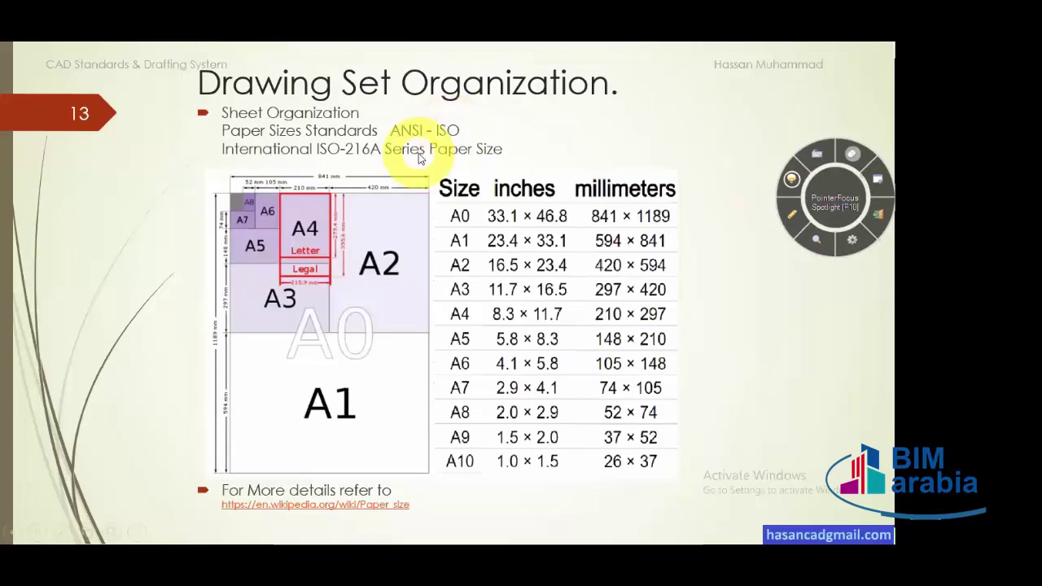
left_click(394, 222)
key("Left")
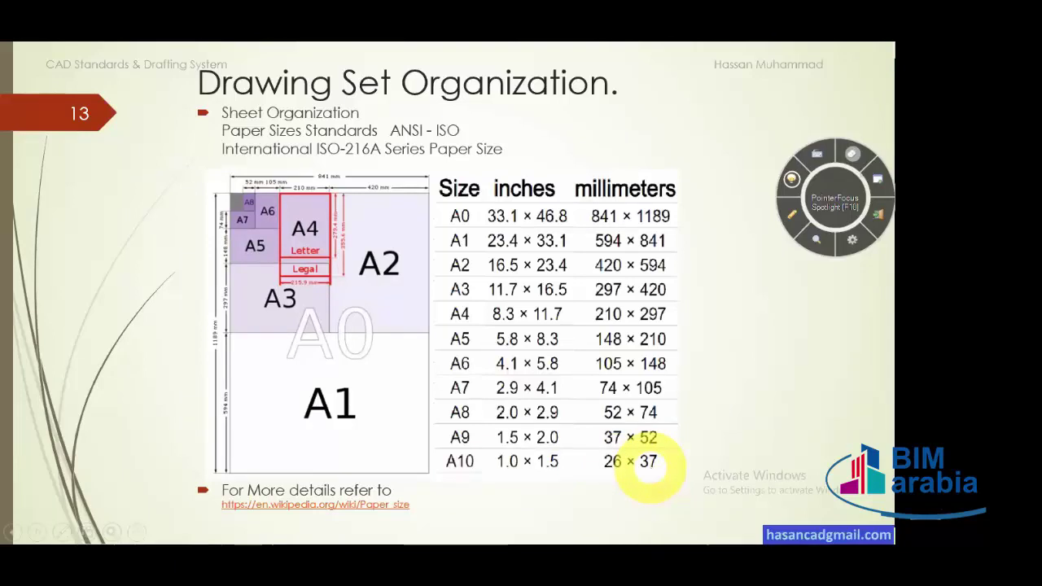
left_click(547, 394)
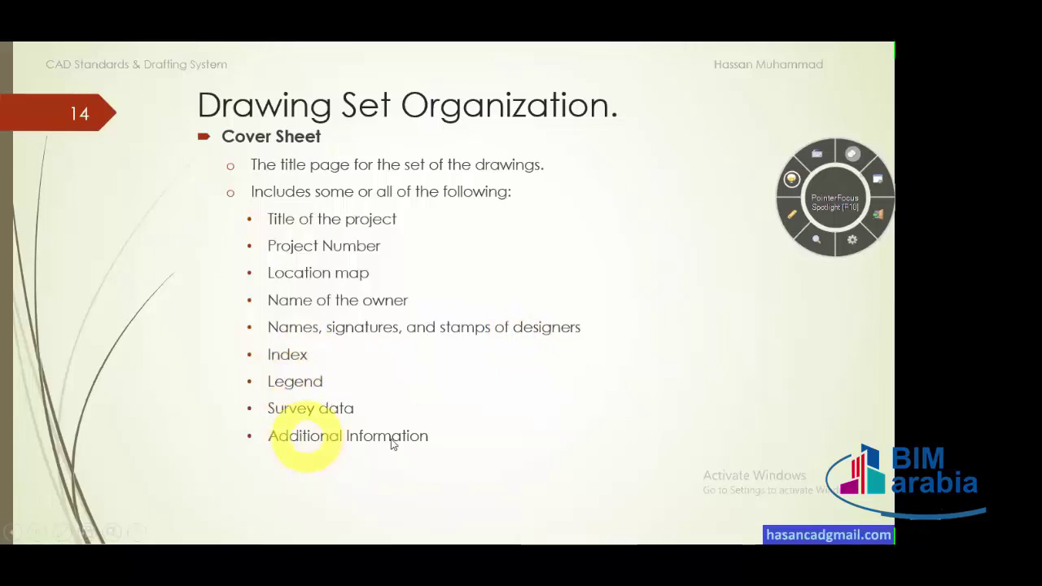
Step: Advance to slide 15, the Savannah home cover sheet example
left_click(442, 396)
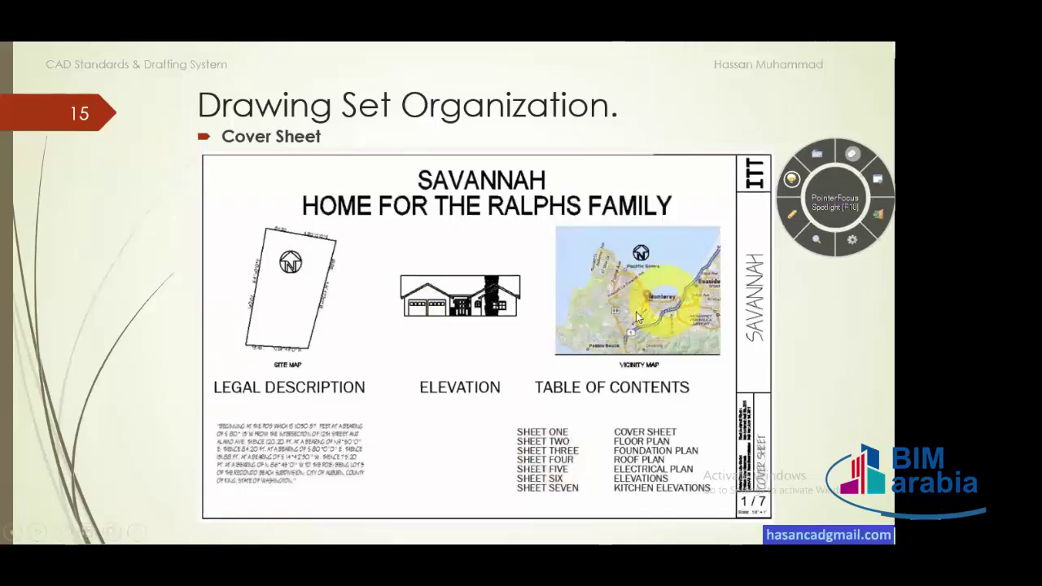
Step: Advance to slide 16 on General information sheets and Survey Sheet/s
left_click(588, 321)
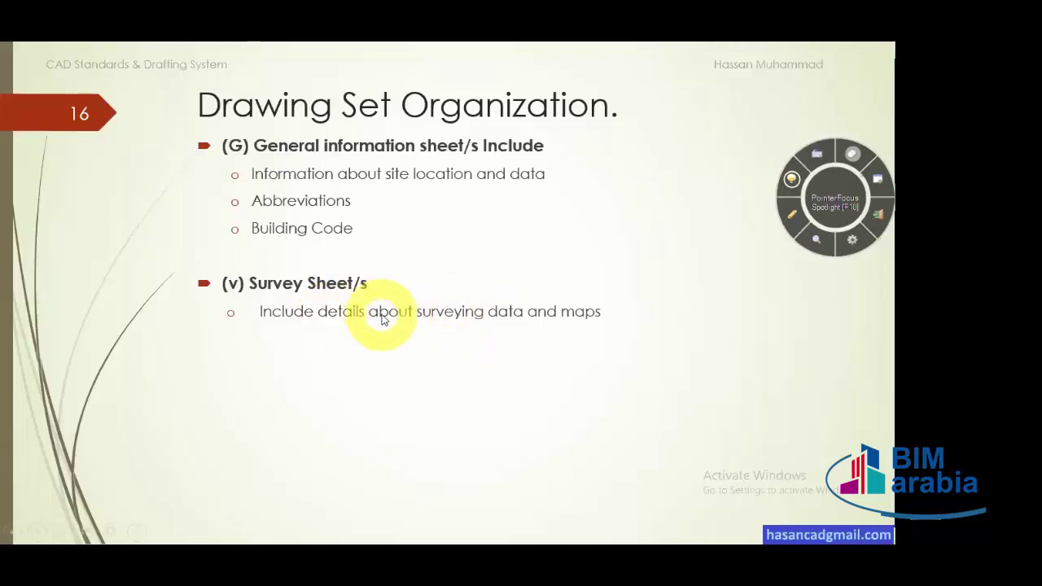
Step: Advance to slide 17 covering (S) Structural Drawings
key("Right")
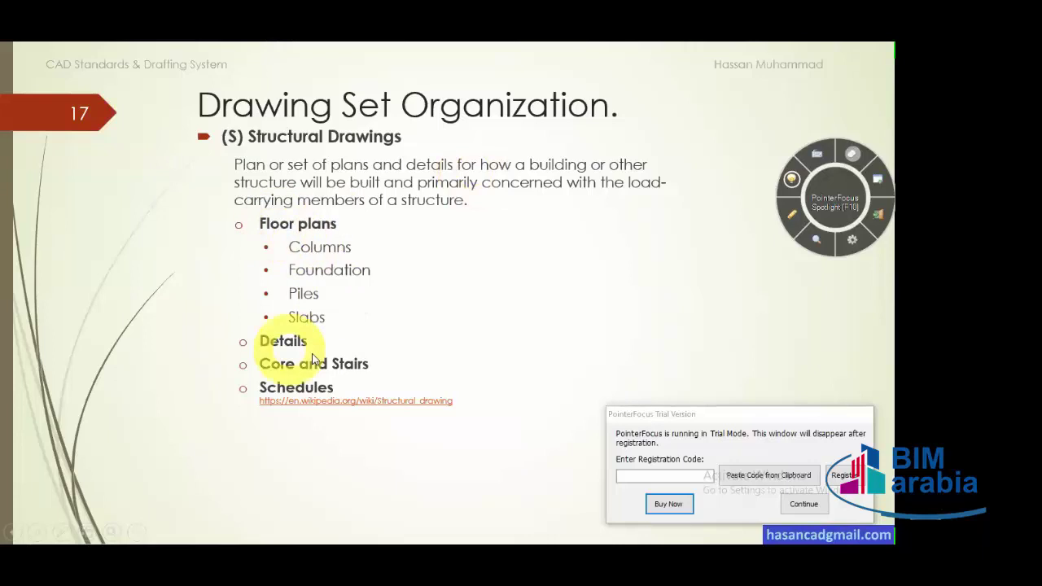
Step: Flip between the Structural and Architectural Drawings slides, then move on toward file naming
left_click(462, 328)
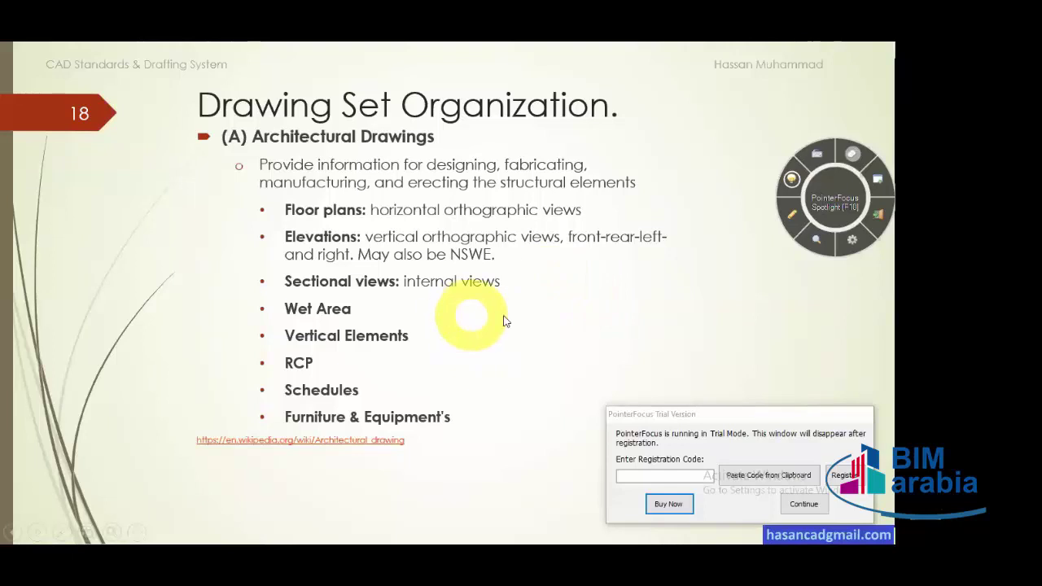
key("Left")
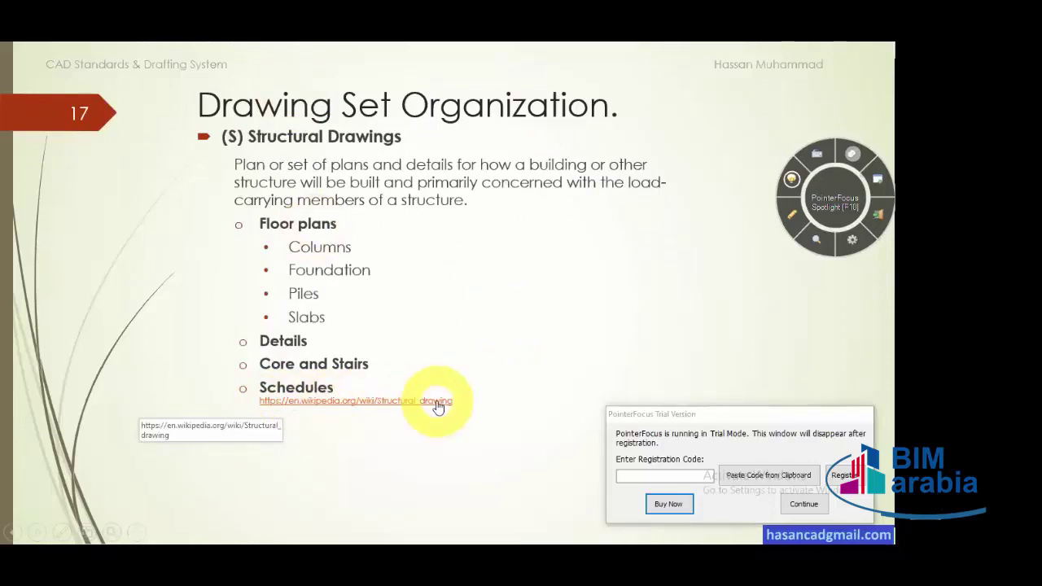
key("Right")
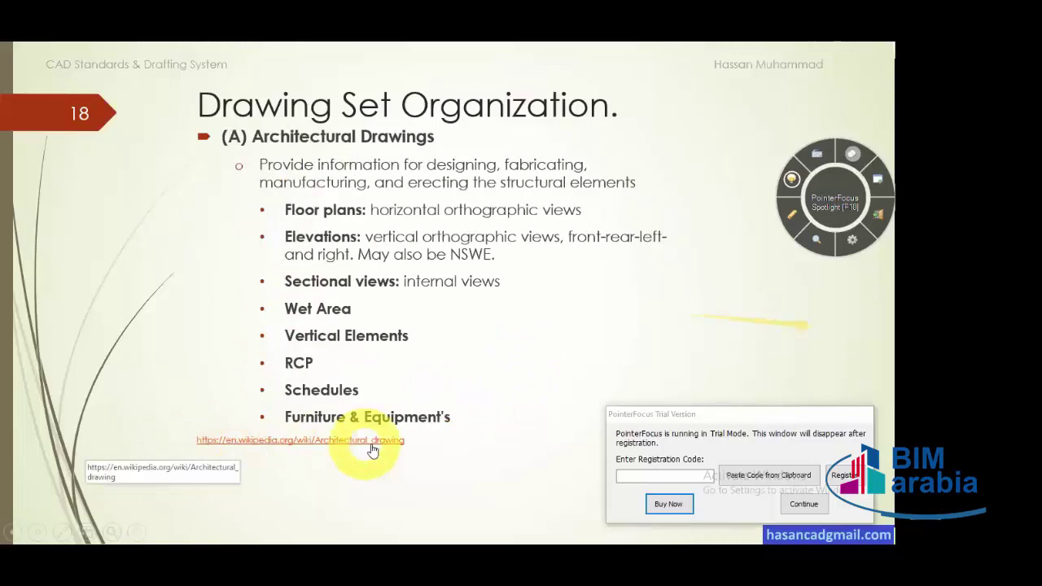
key("Right")
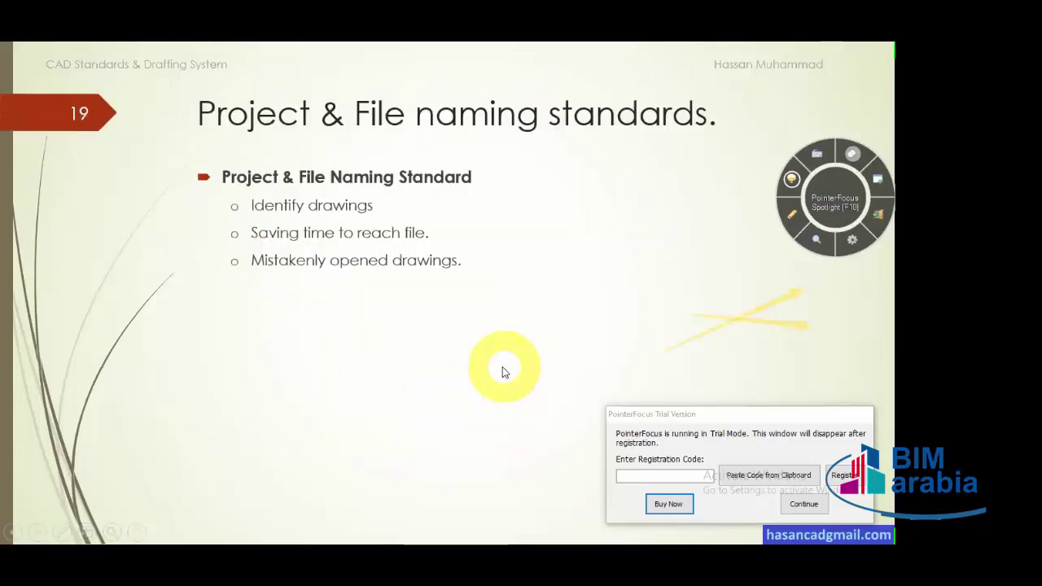
Step: Step back to the sheet discipline list, then return to slide 19, 'Project & File naming standards'
key("Left")
key("Left")
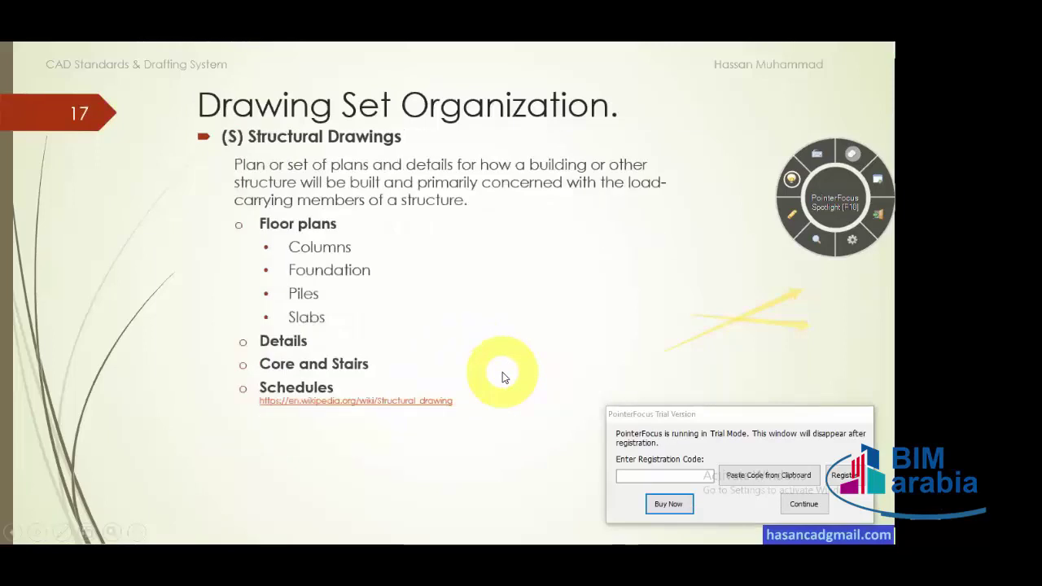
key("Left")
key("Left")
key("Left")
key("Left")
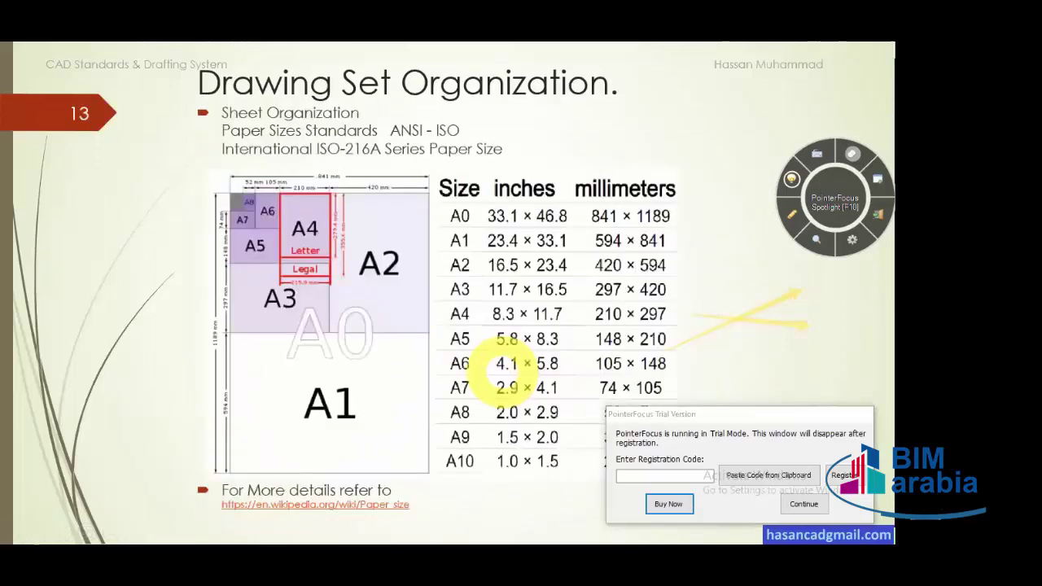
left_click(495, 375)
key("Left")
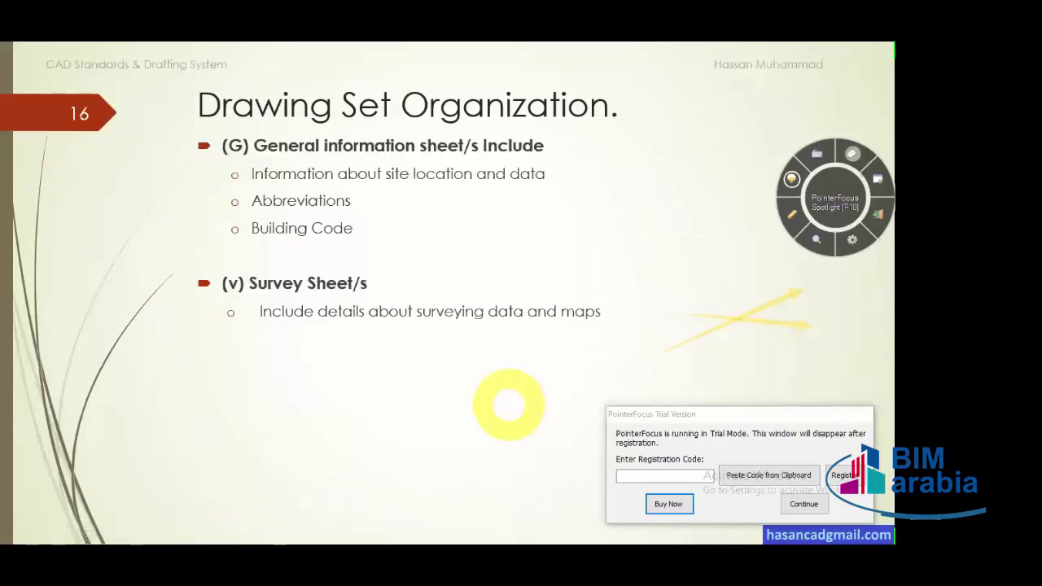
key("Right")
key("Right")
key("Right")
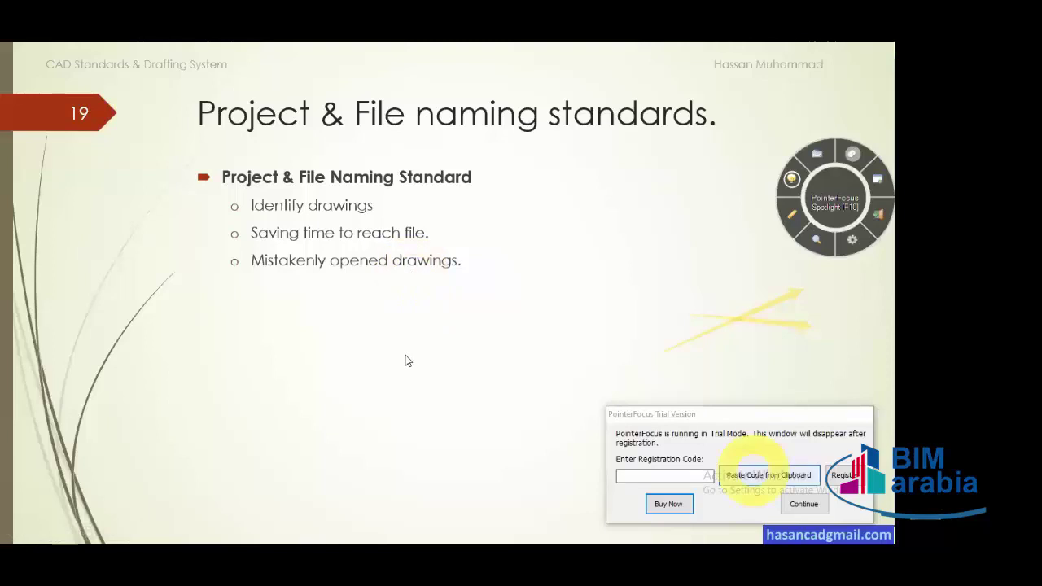
Step: Advance to slide 20, breaking down the file name 17001-DKAD-00-ZZ-DR-A-0001-D2-1.0.PDF
left_click(354, 303)
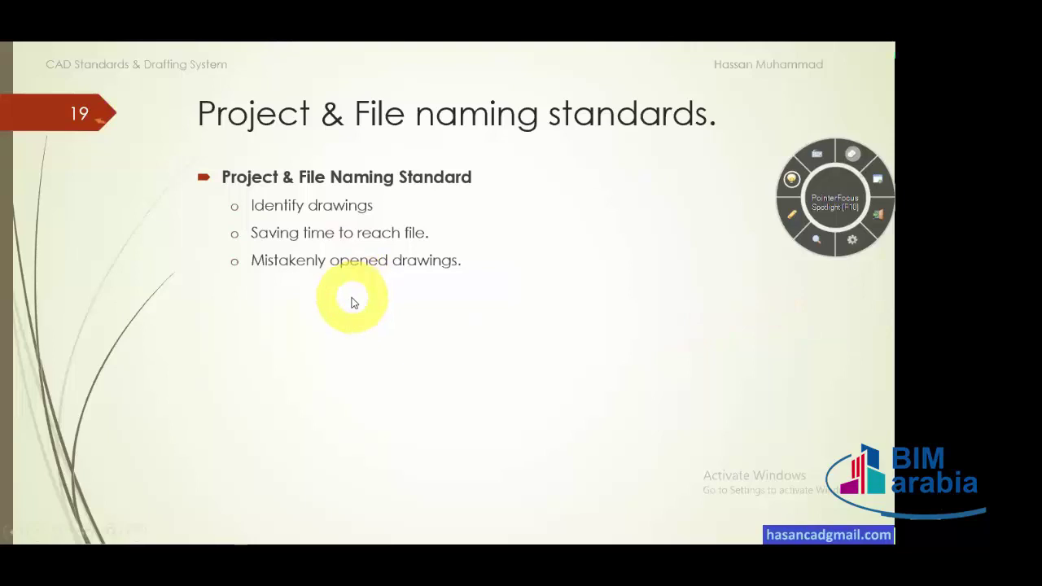
key("Right")
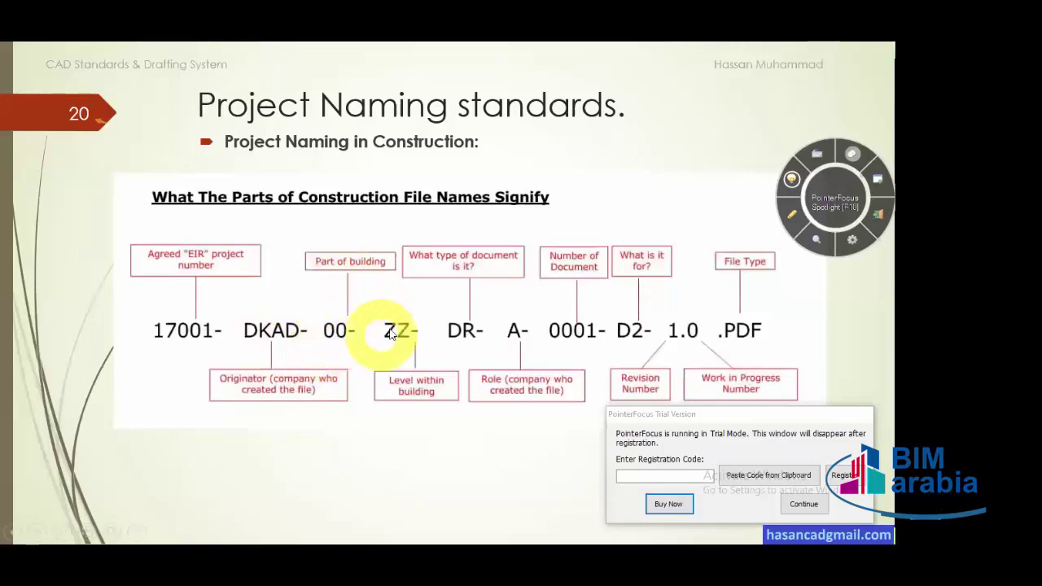
Step: Advance to slide 21 with the C–YY PN PD format and the E-2053-Banana Mall example
key("Right")
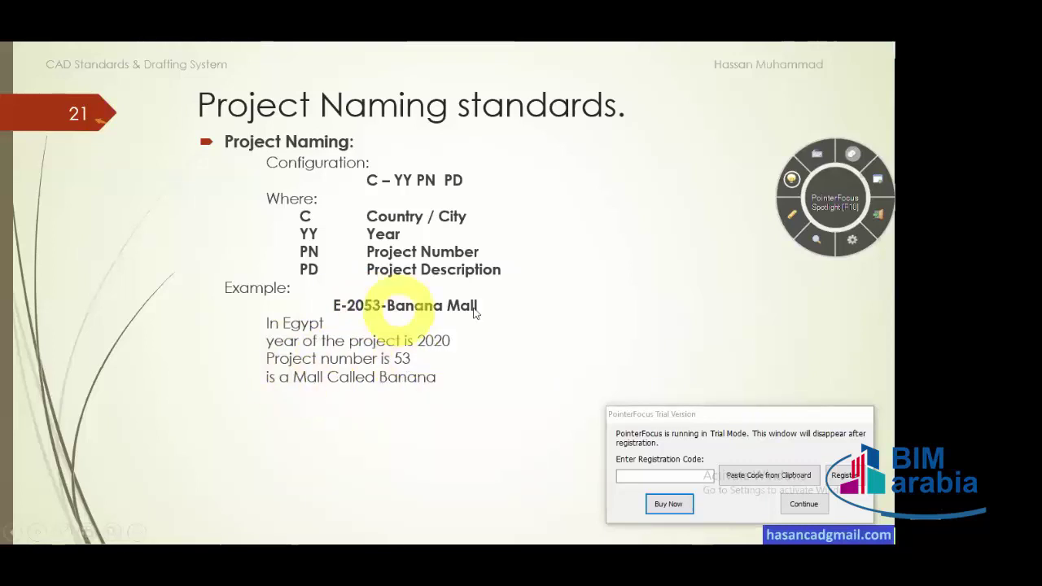
Step: Advance to slide 22, 'File naming standards', describing the Model and Sheet file types
left_click(496, 370)
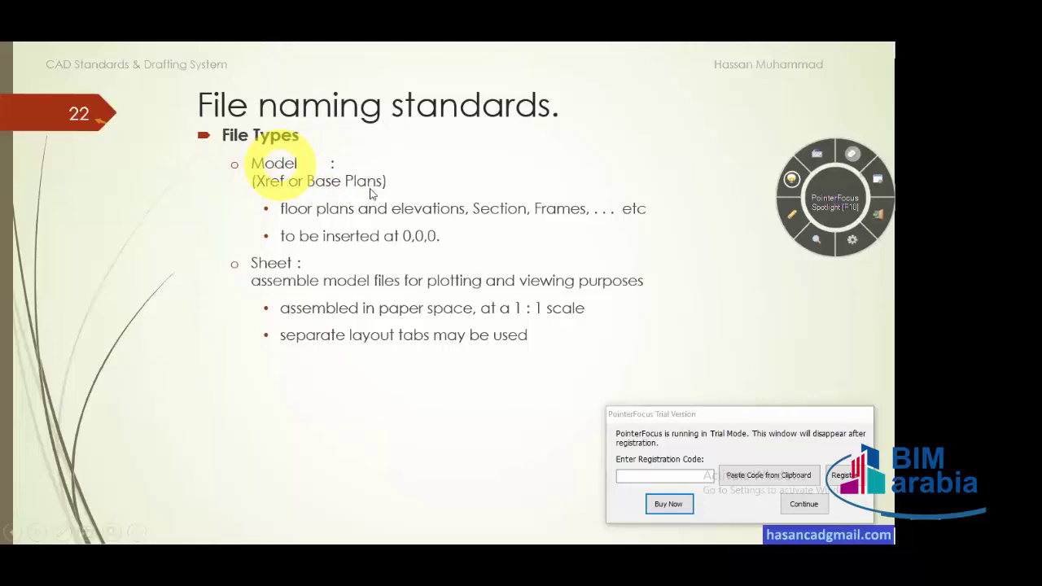
Step: Advance to slide 23 showing the Border Sheet, Floor Plan and Dimension model file drawings
left_click(380, 280)
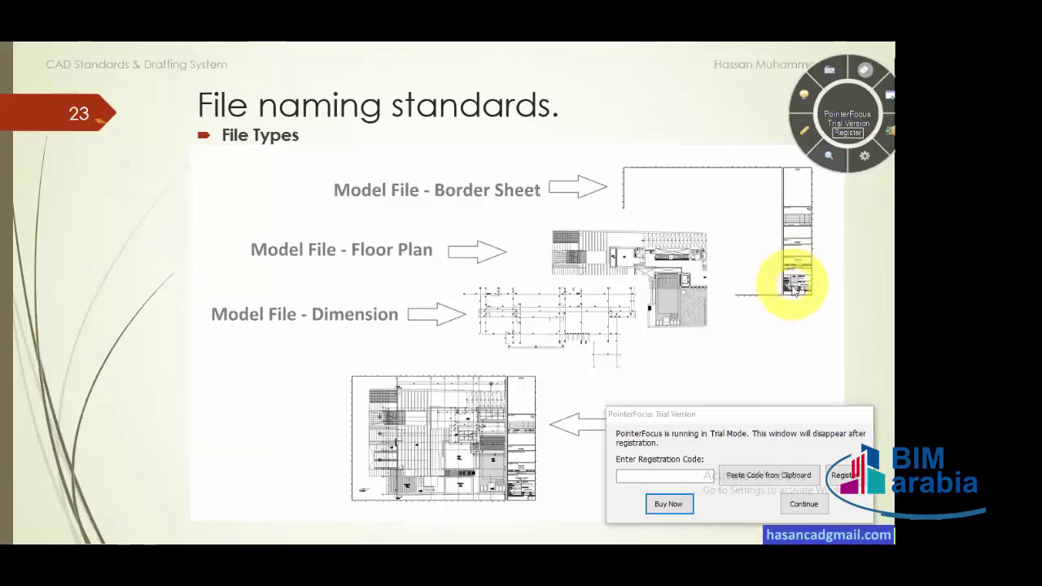
Step: Dismiss the PointerFocus trial notice and advance to slide 24, the Model file naming configuration
left_click(816, 508)
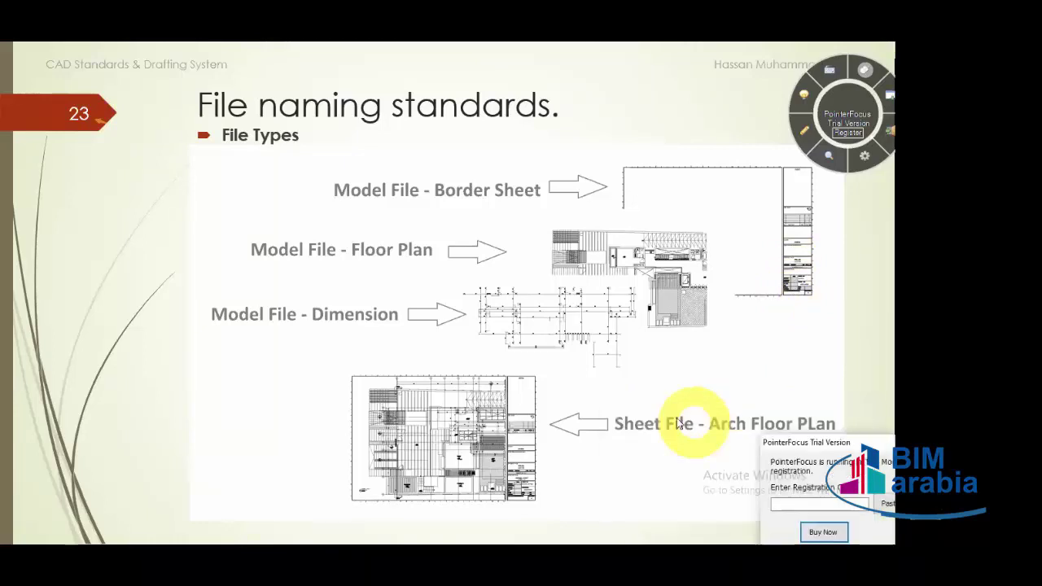
left_click(647, 373)
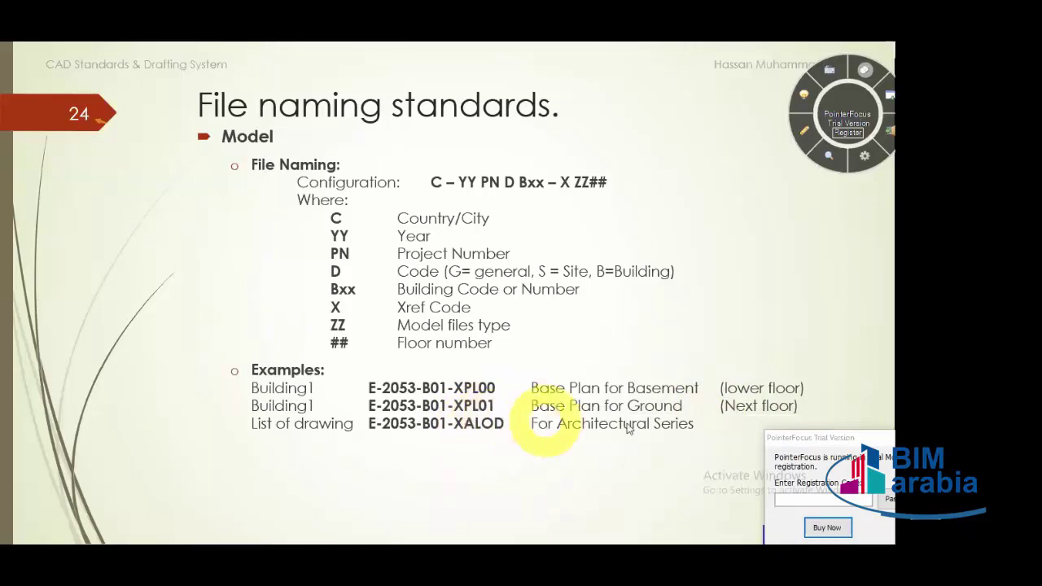
Step: Advance to slide 25 showing the sheet naming format C – YY PN D Bxx – AA - S ## UUU
left_click(545, 380)
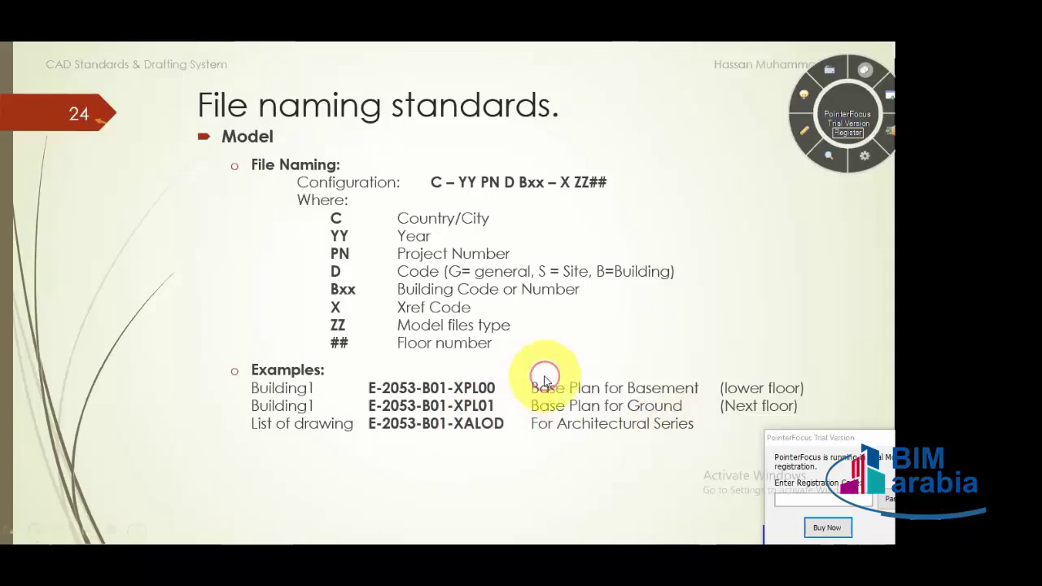
left_click(545, 345)
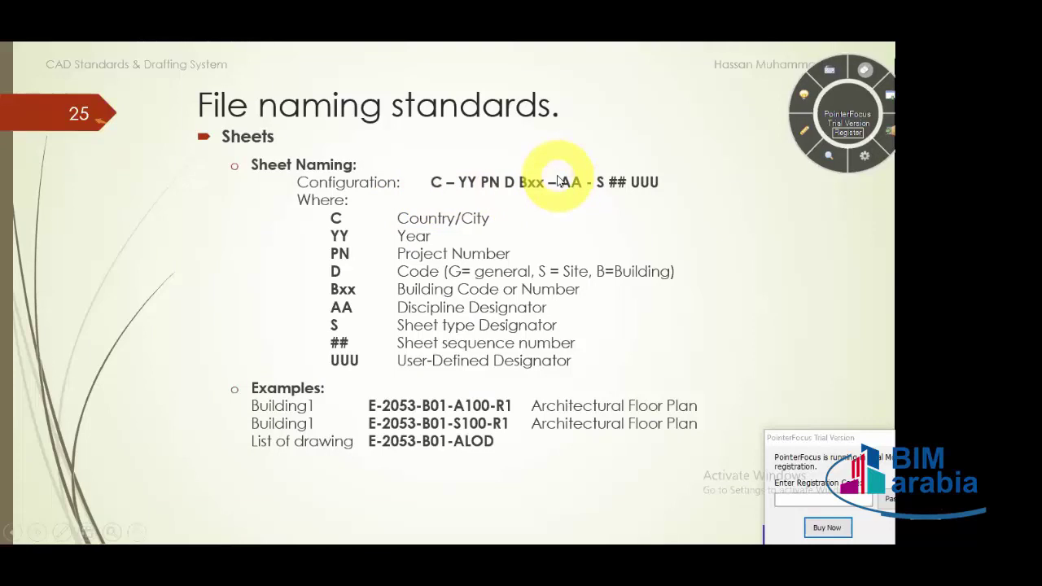
Step: Revisit the Model naming slide, move the trial notice aside, and advance to slide 26's Level One designators
key("Left")
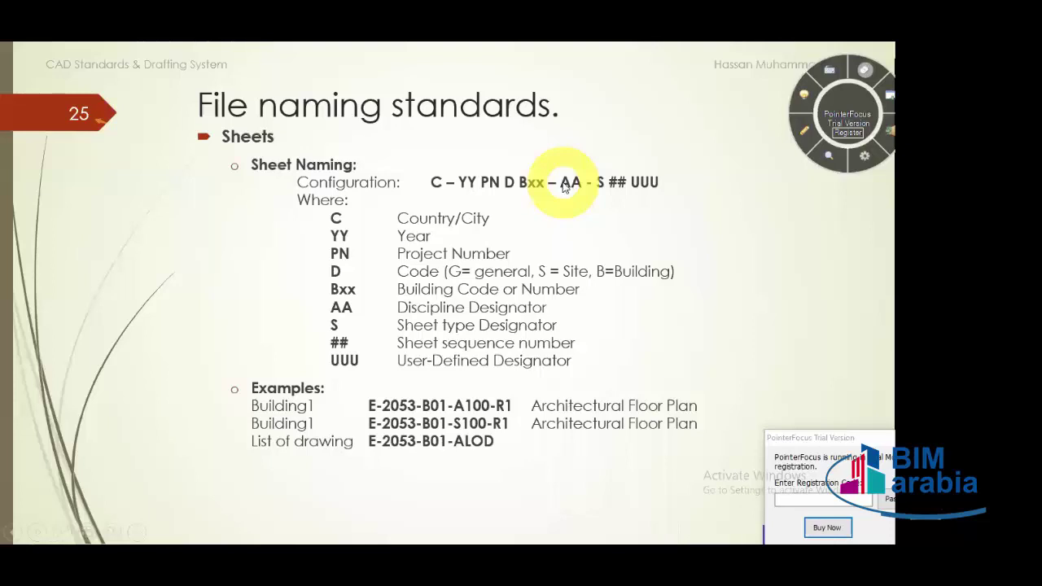
key("Left")
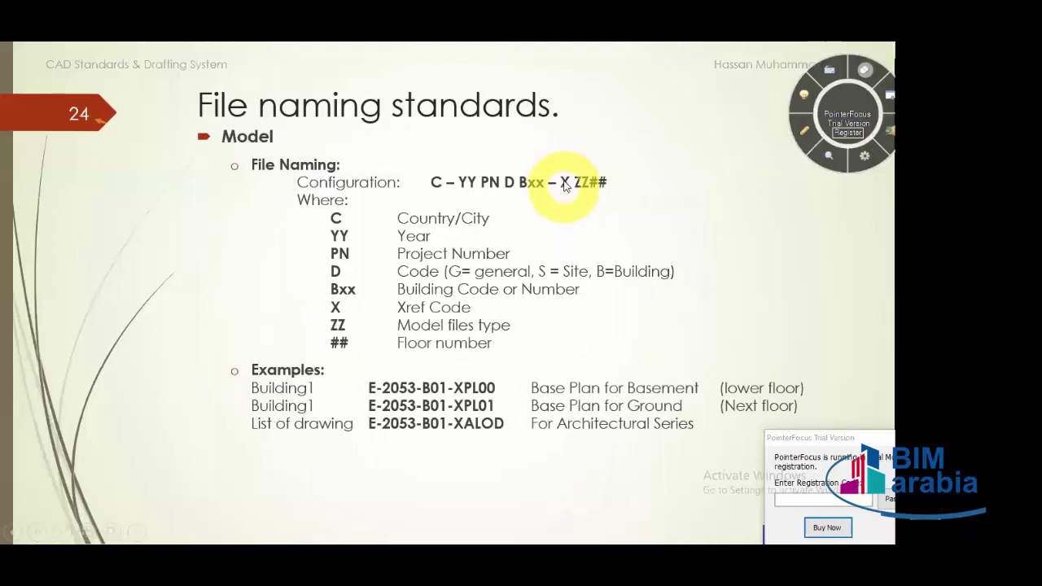
key("Right")
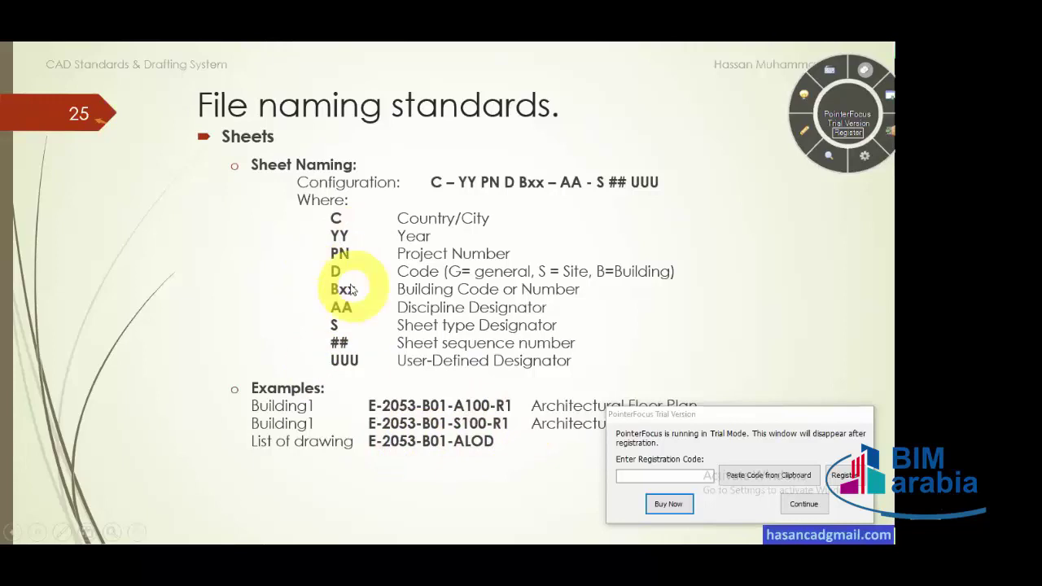
left_click_drag(624, 415, 861, 417)
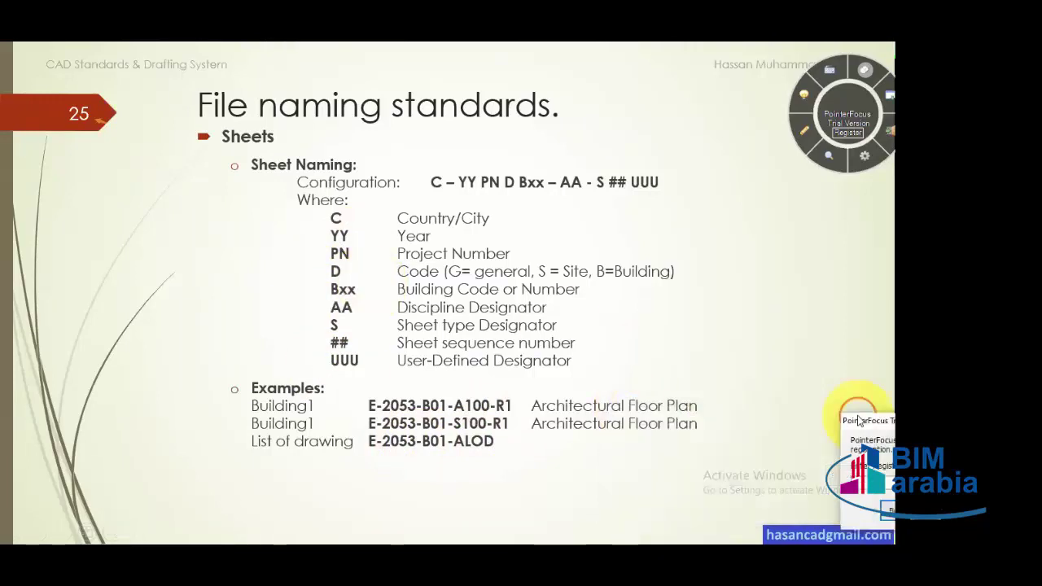
left_click(477, 270)
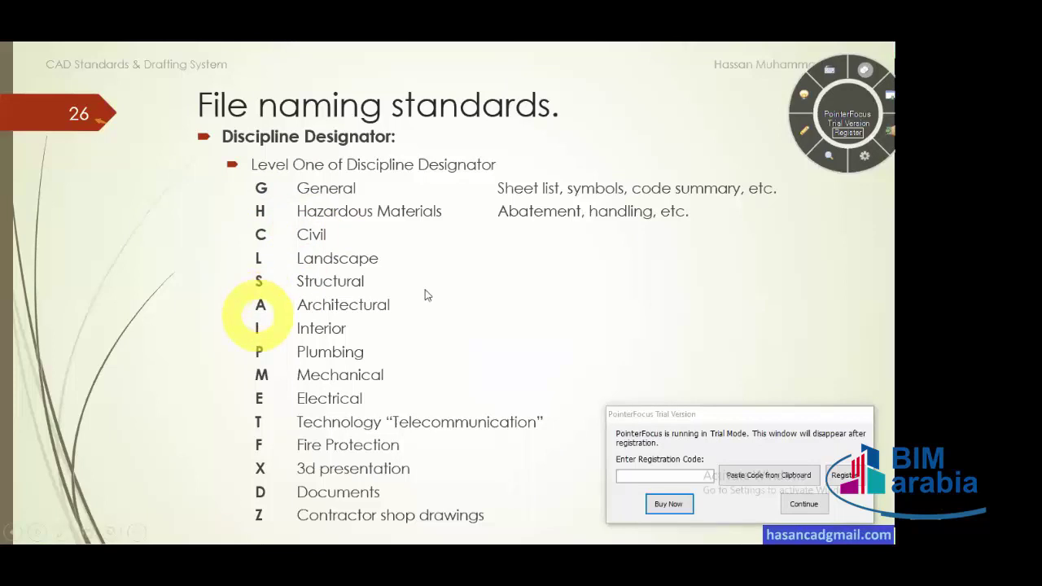
Step: Step back to the Sheet Naming slide, then advance through Level One to slide 27's Level Two Architectural codes
left_click(457, 300)
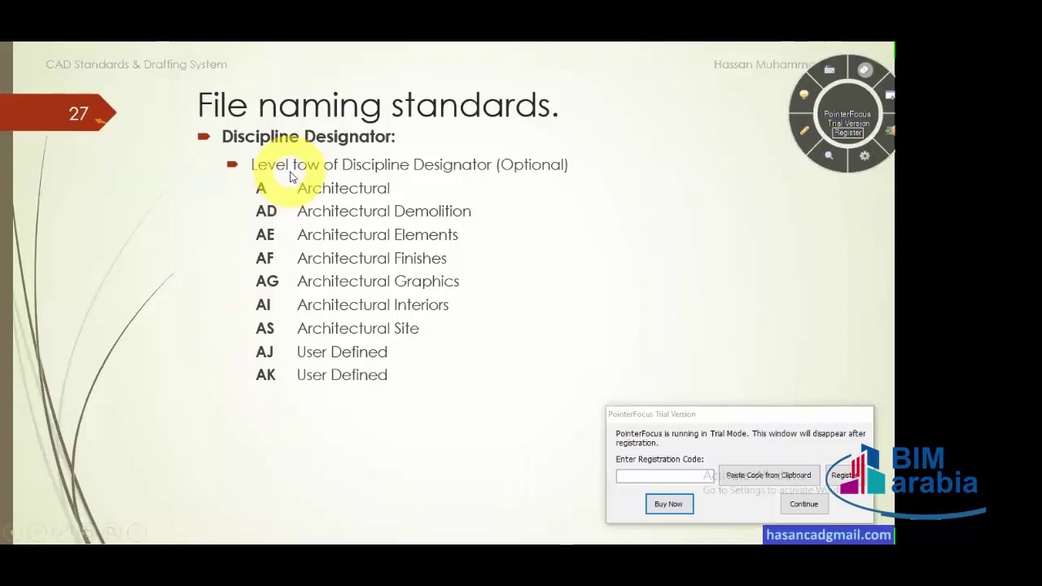
key("Left")
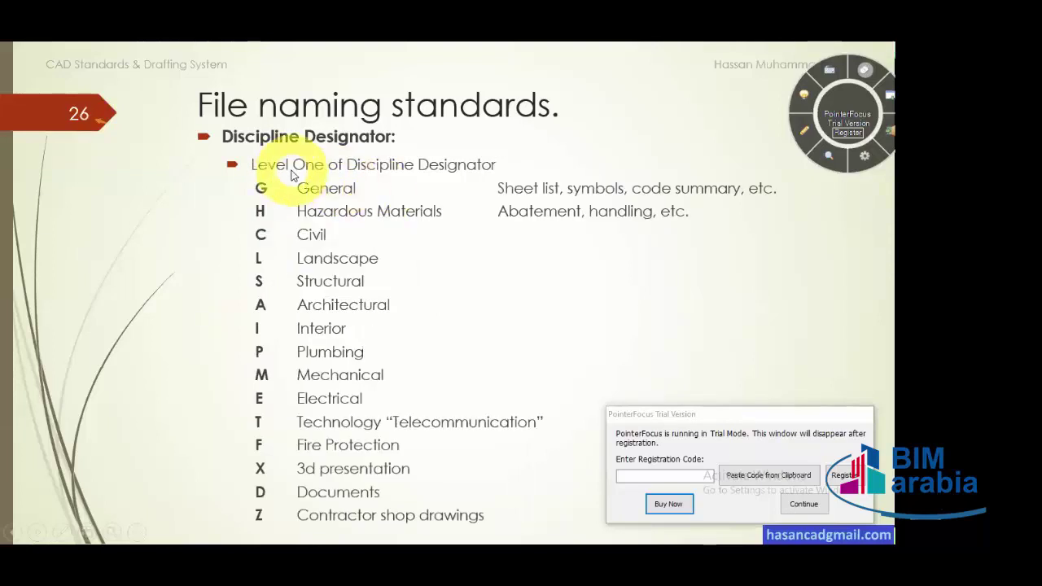
key("Left")
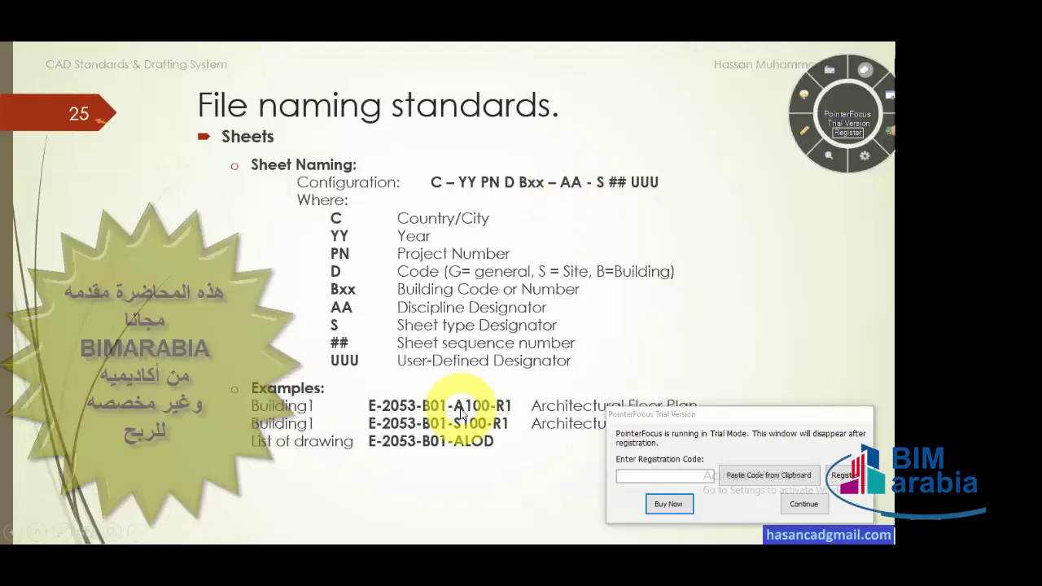
left_click(462, 362)
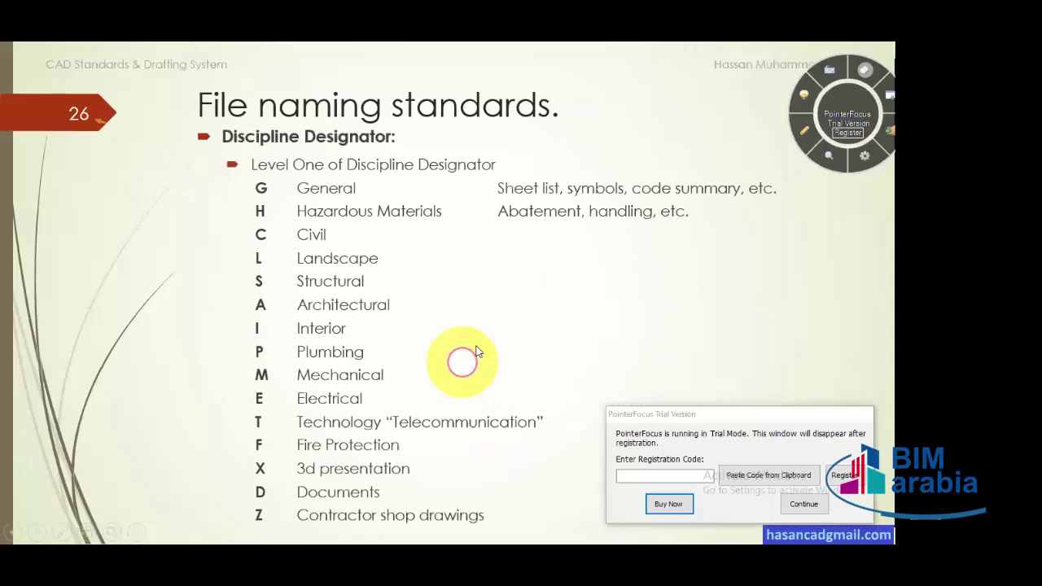
left_click(477, 351)
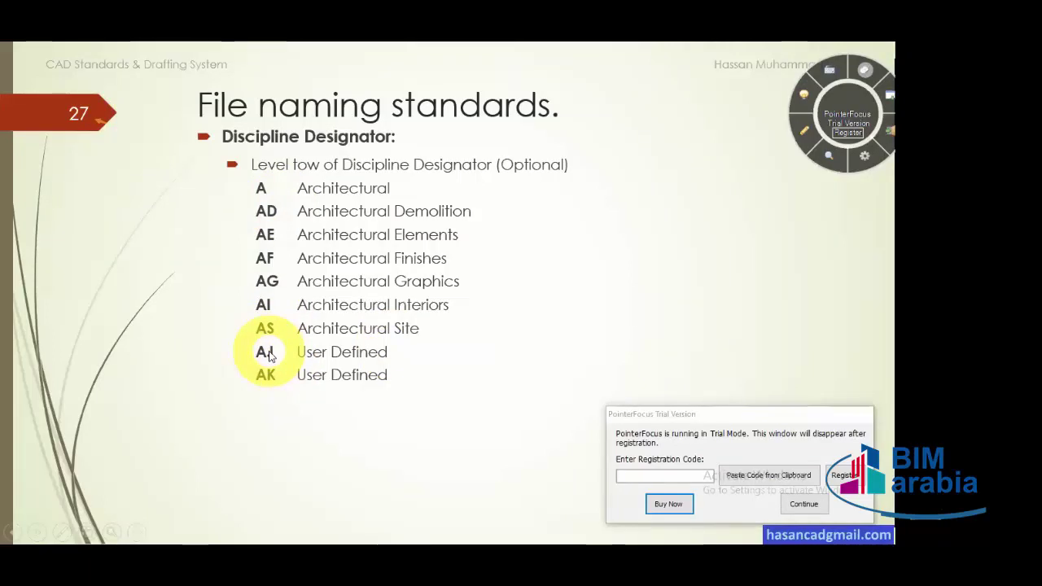
Step: Advance to slide 28 listing sheet type designators 0 General through 9 3D Representations
key("Right")
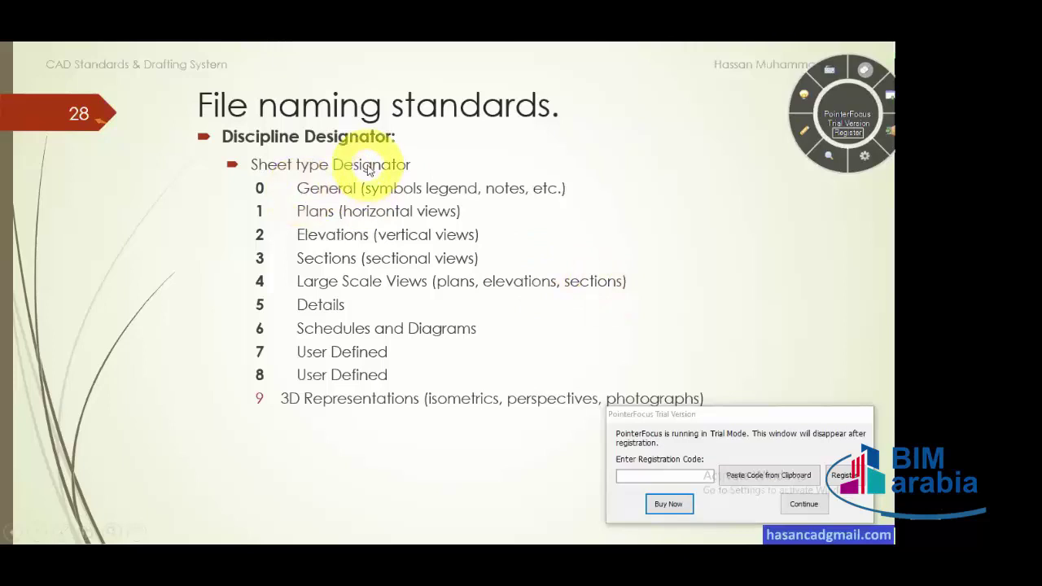
Step: With the pen, handwrite 101.1, then .2, .3 and 101.0 beside the sheet type list on slide 28
left_click(804, 130)
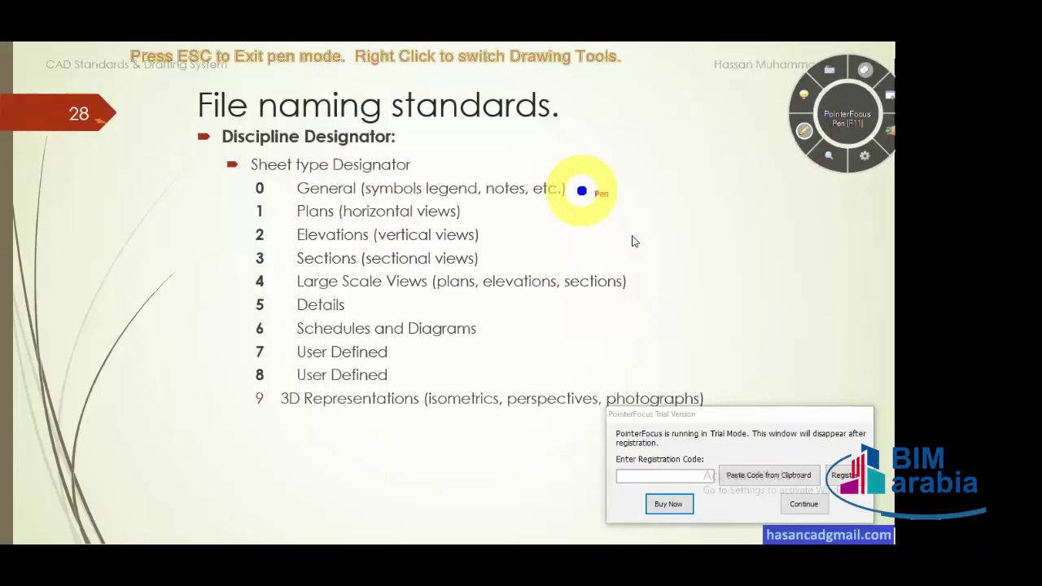
left_click_drag(582, 188, 583, 241)
left_click_drag(604, 200, 663, 242)
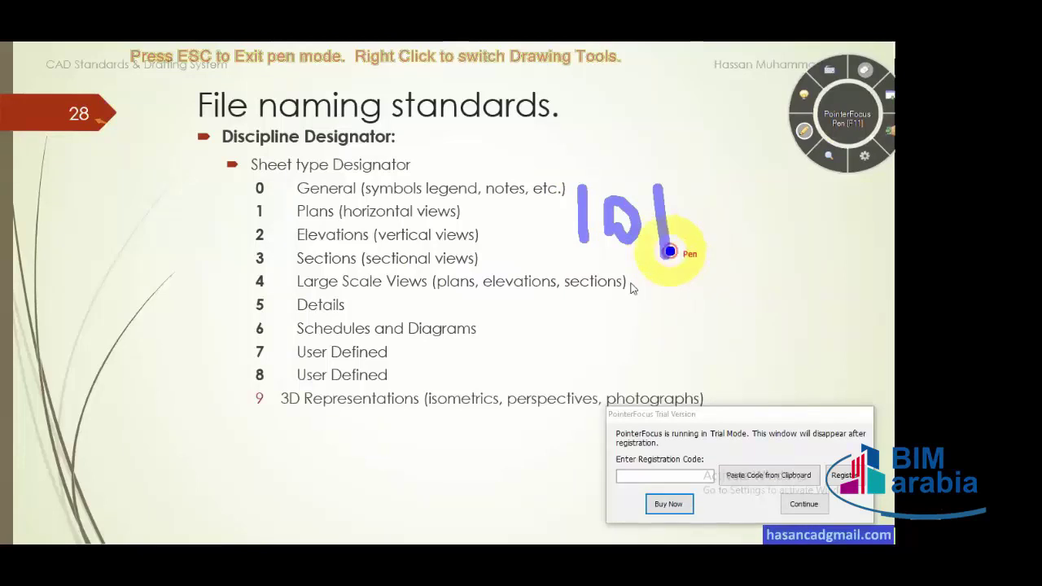
left_click(689, 241)
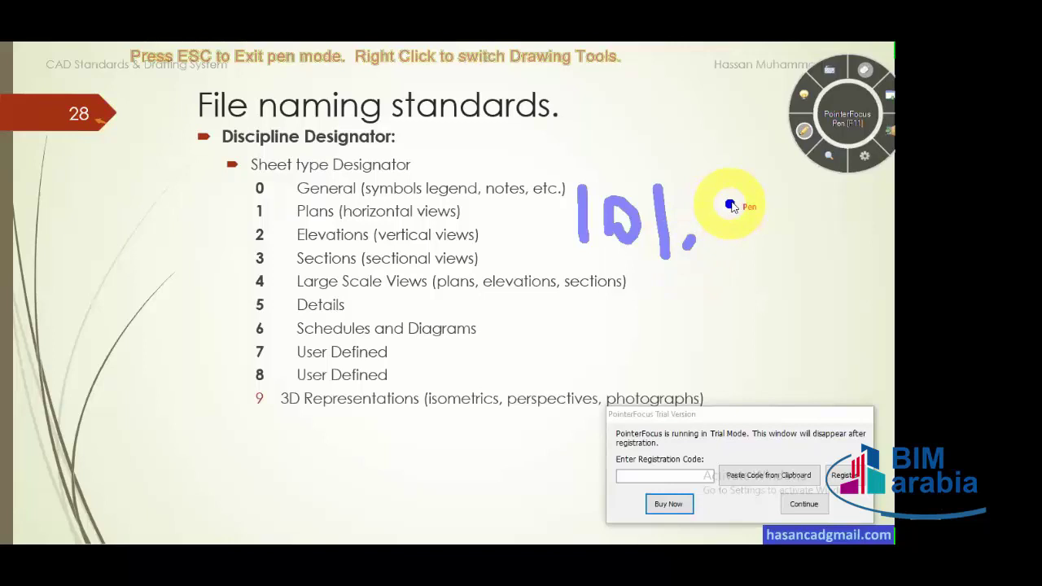
left_click_drag(729, 192, 730, 261)
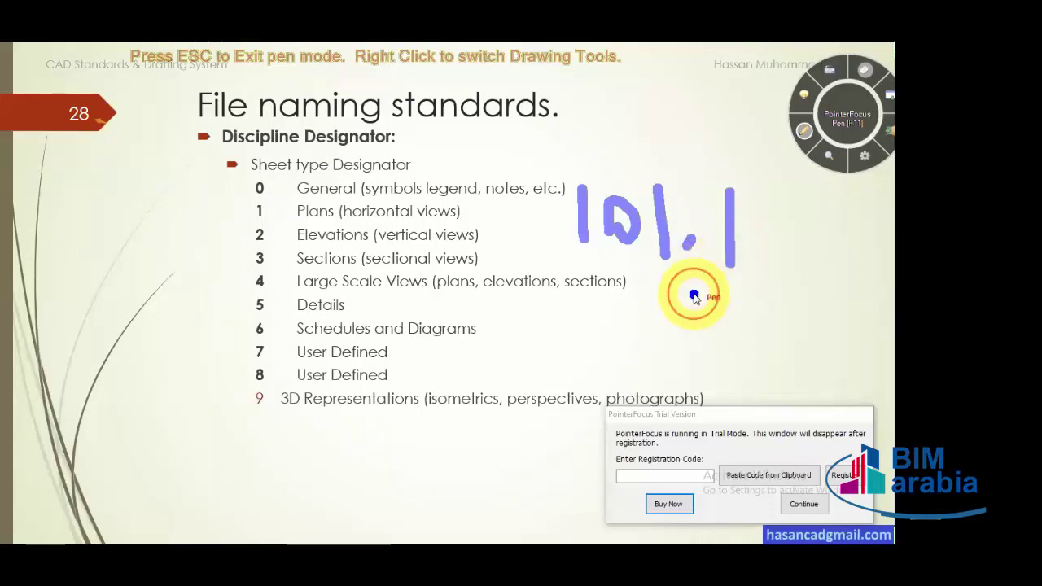
mouse_move(688, 298)
left_mouse_down()
mouse_move(688, 311)
mouse_move(737, 289)
mouse_move(743, 326)
mouse_move(756, 330)
left_mouse_up()
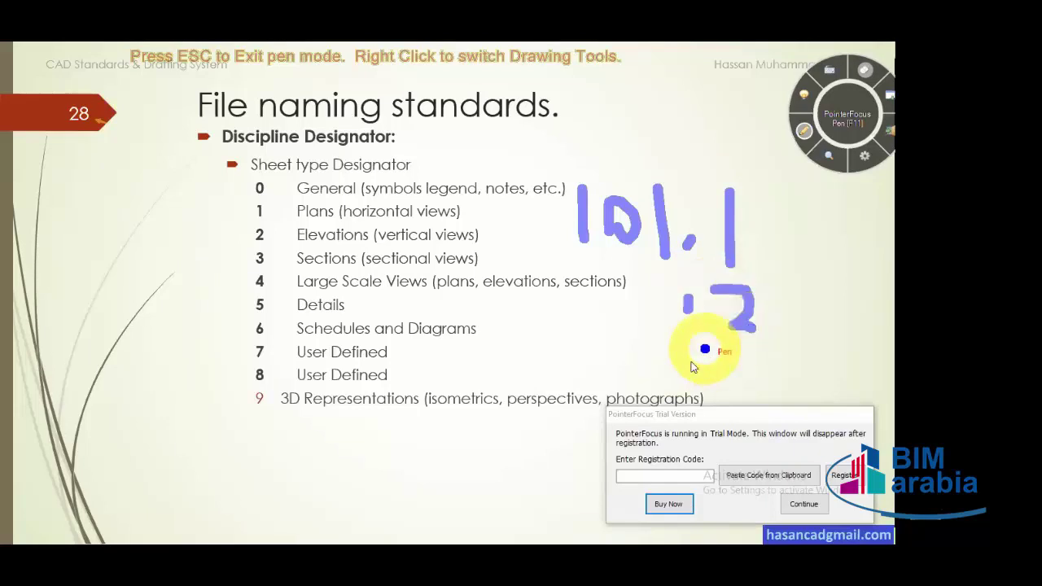
mouse_move(669, 373)
left_mouse_down()
mouse_move(700, 361)
mouse_move(741, 397)
mouse_move(710, 397)
left_mouse_up()
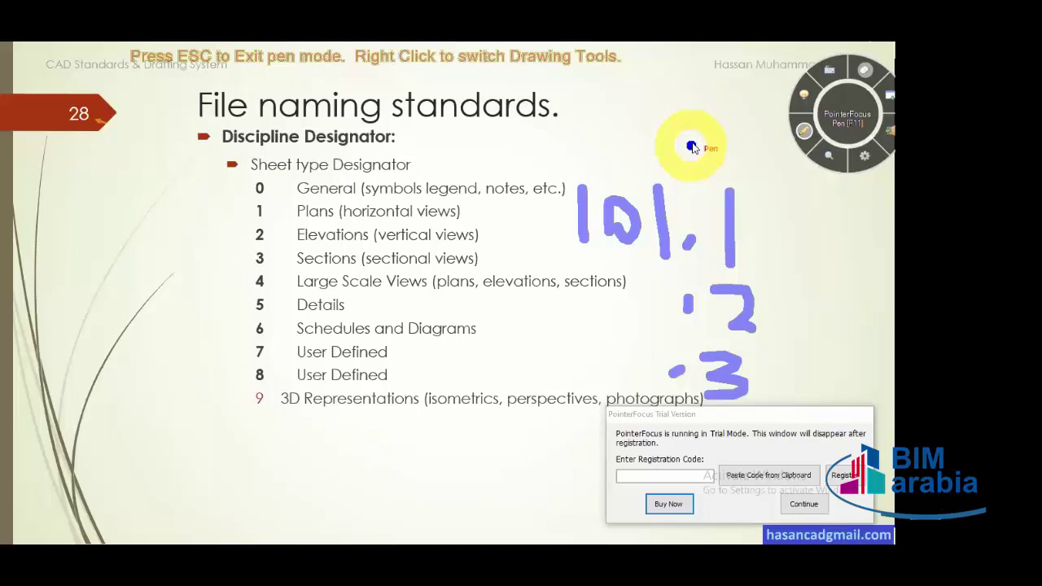
left_click_drag(693, 142, 692, 153)
mouse_move(735, 104)
left_mouse_down()
mouse_move(759, 122)
mouse_move(733, 104)
left_mouse_up()
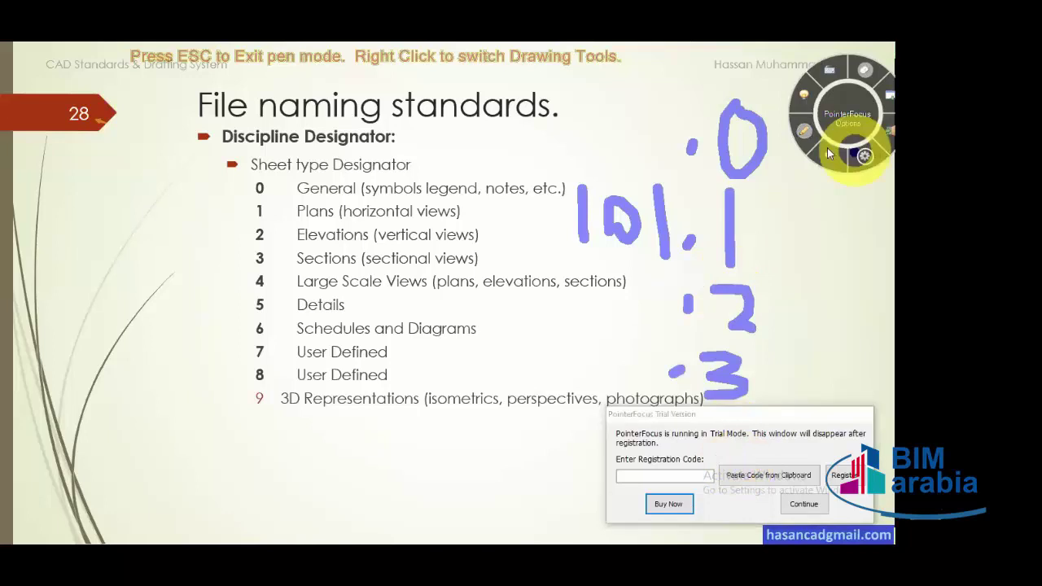
Step: Exit pen mode to clear the handwritten numbers, then advance to slide 29 on sheet sequence numbers
left_click(804, 133)
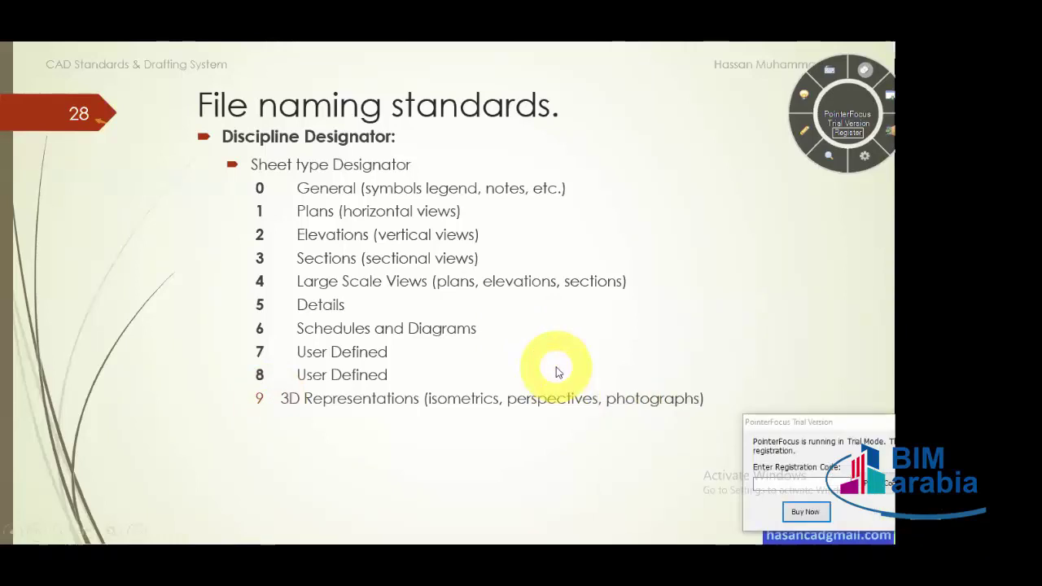
left_click(531, 323)
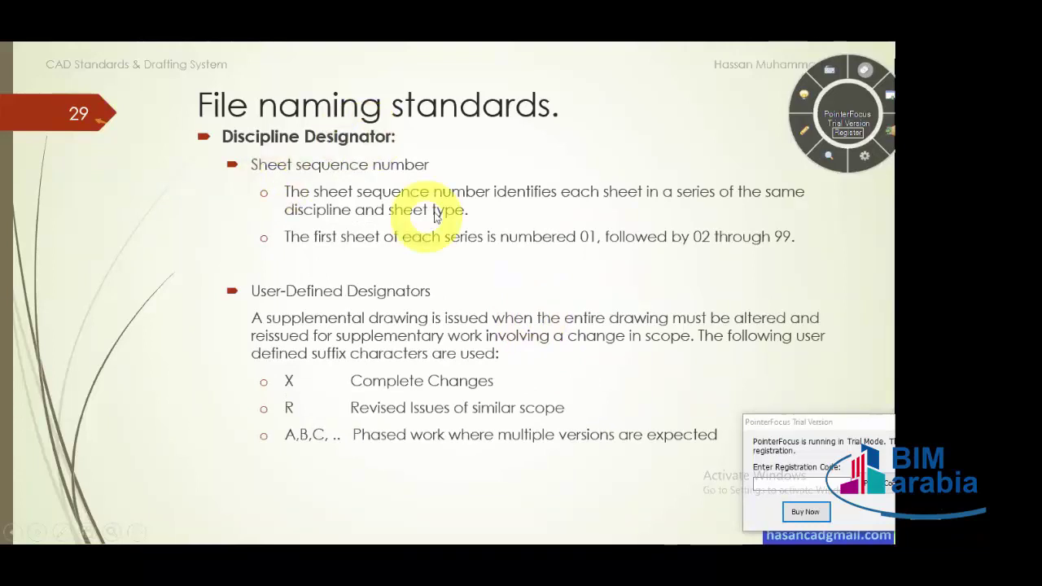
Step: Page back and forth through slides 25–27, ending on the Level One Discipline Designator slide
scroll(478, 252, "up", 3)
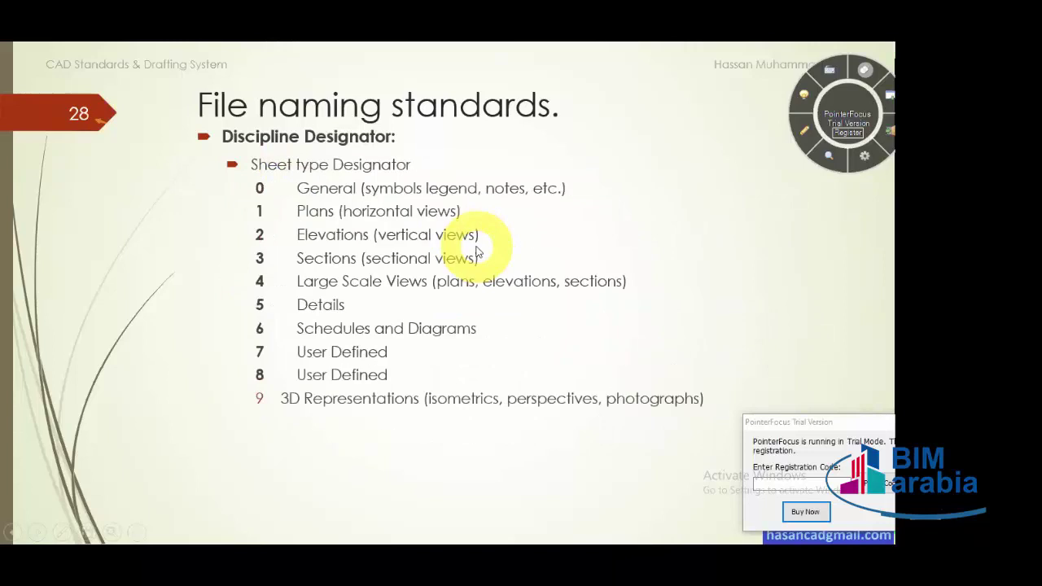
scroll(473, 242, "up", 1)
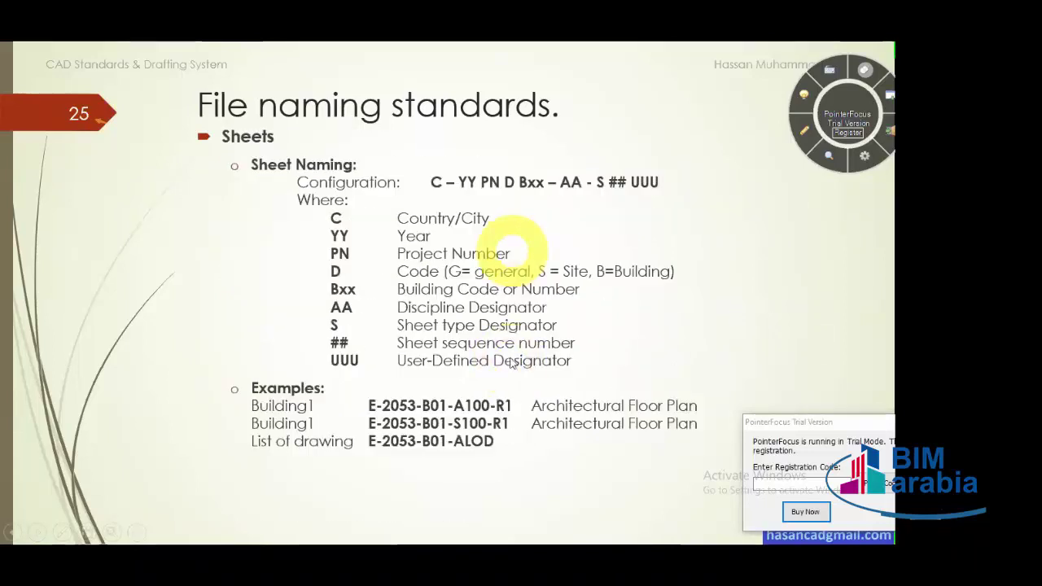
left_click(499, 403)
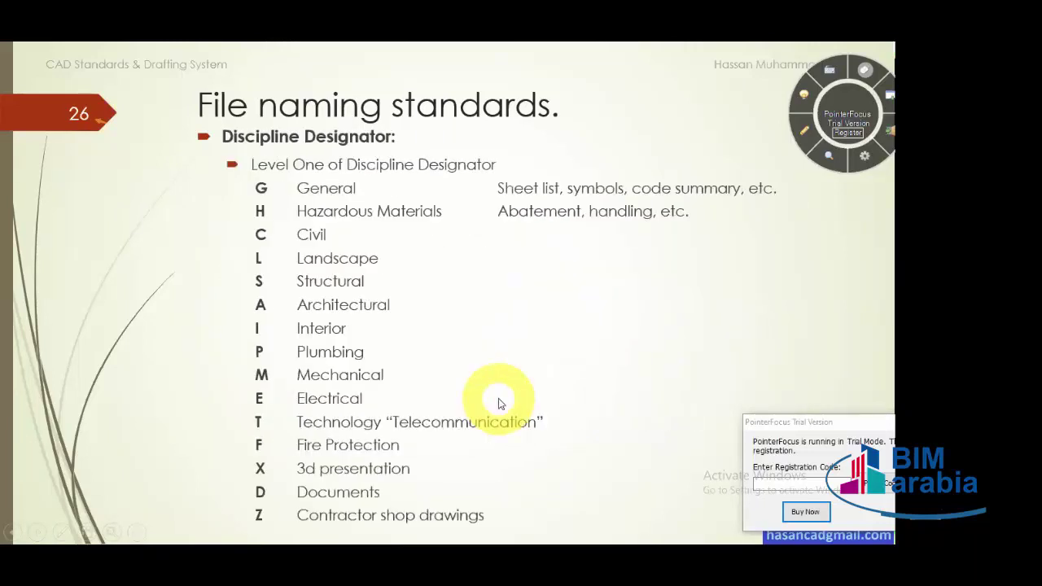
left_click(501, 380)
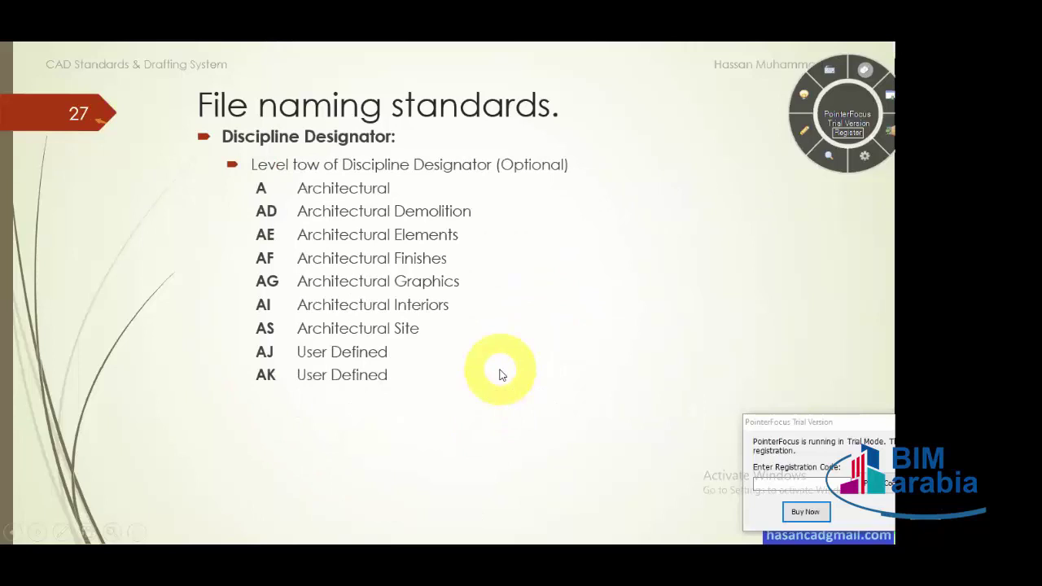
scroll(506, 409, "up", 2)
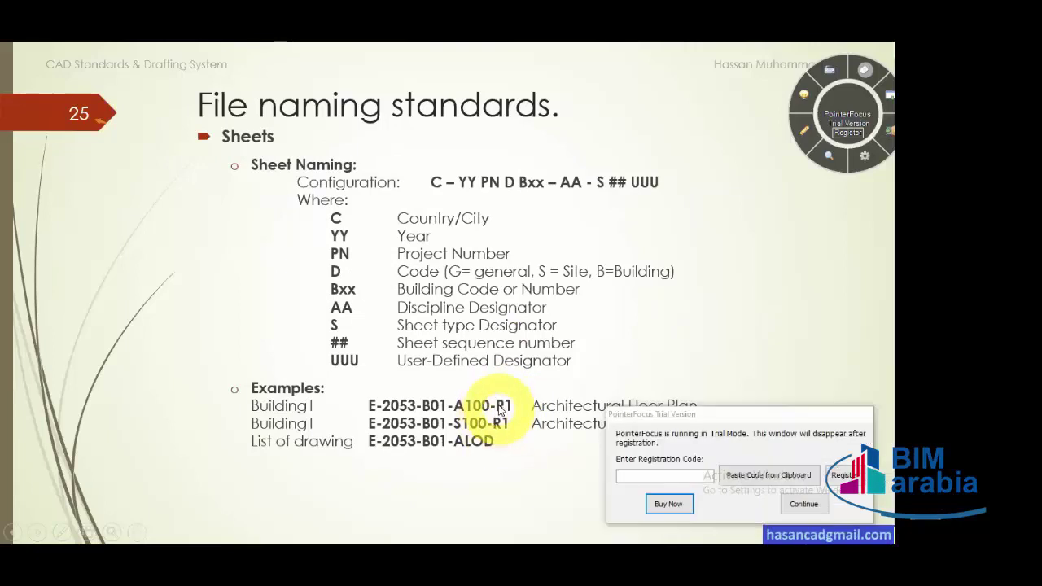
key("Right")
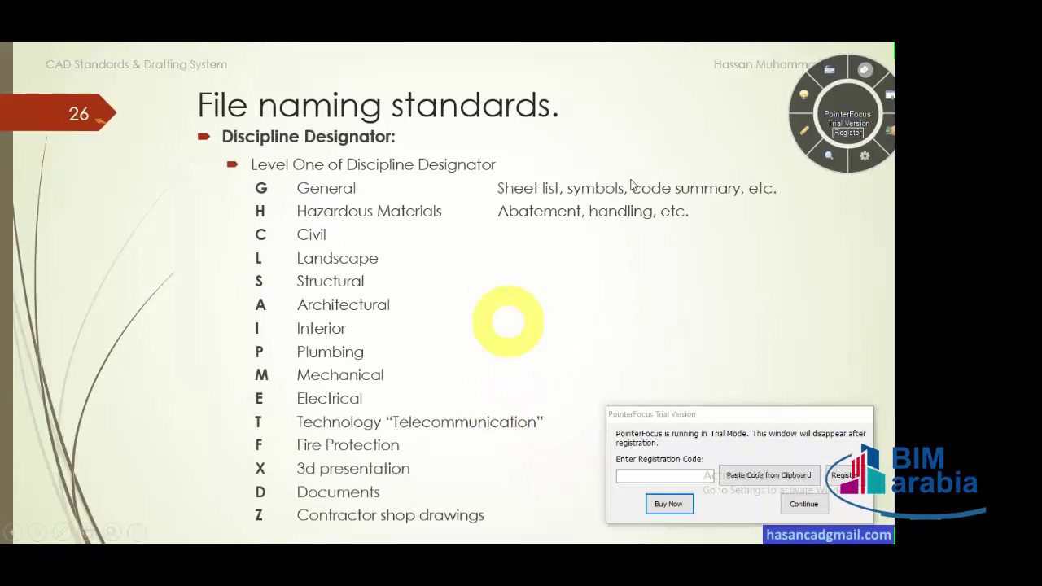
key("Left")
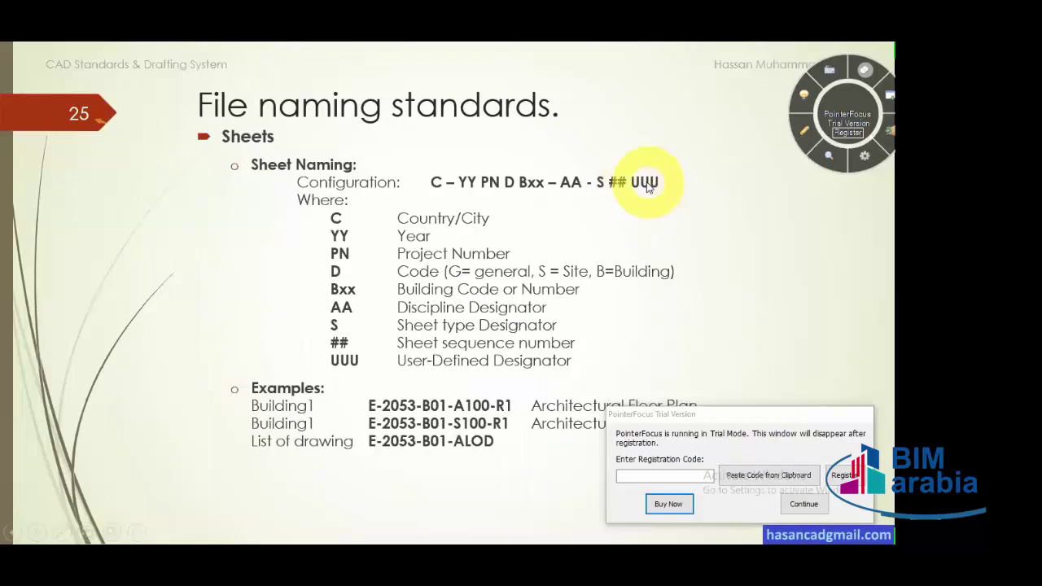
left_click(515, 368)
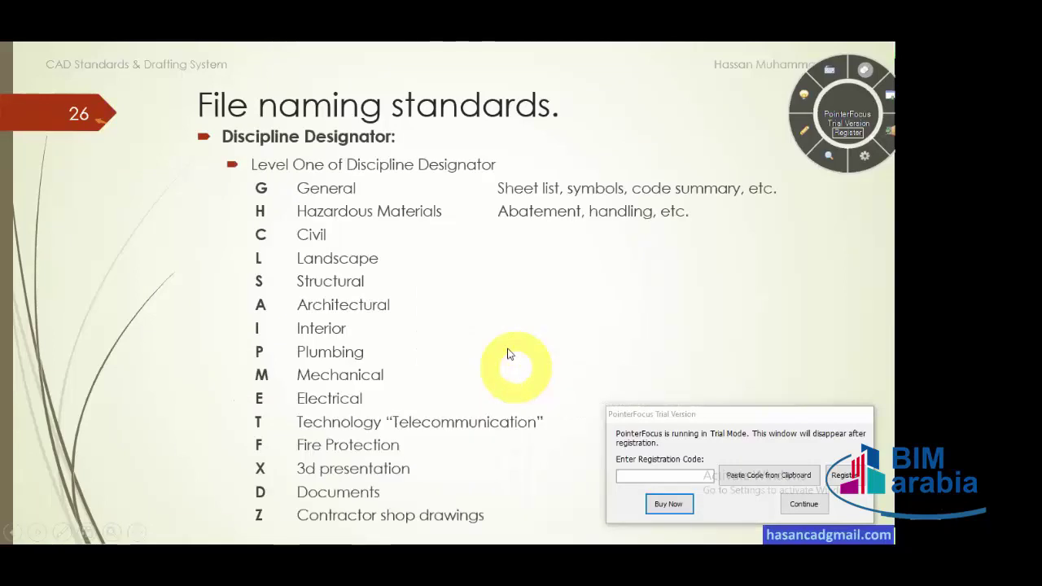
left_click(507, 354)
Step: Jump ahead past slide 28 to slide 29 listing the X, R and A,B,C suffix designators
double_click(507, 354)
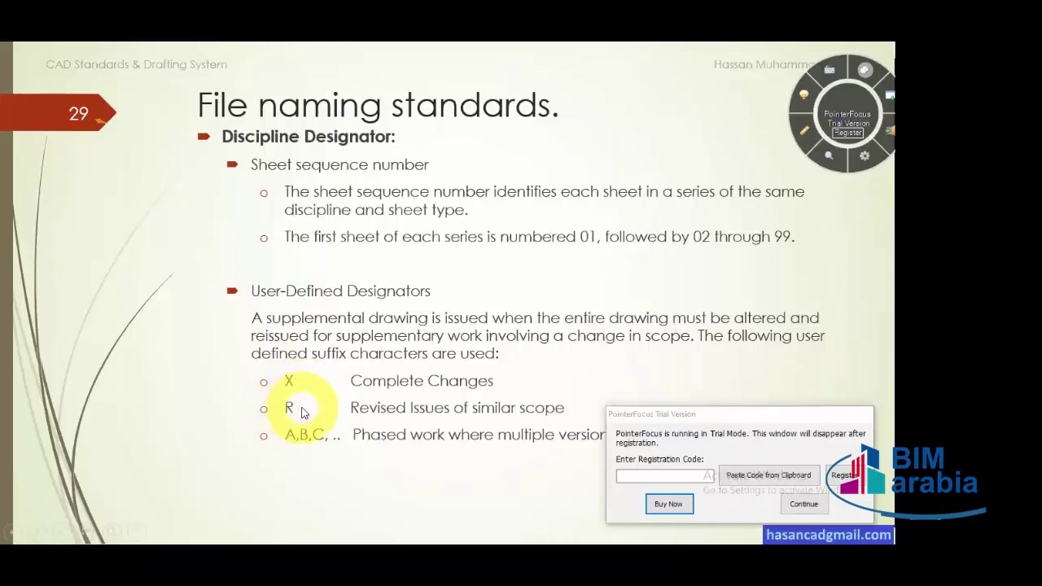
Step: Scroll back to slide 25 and forward to 29, move the trial notice aside, then advance to slide 30
scroll(460, 428, "up", 1)
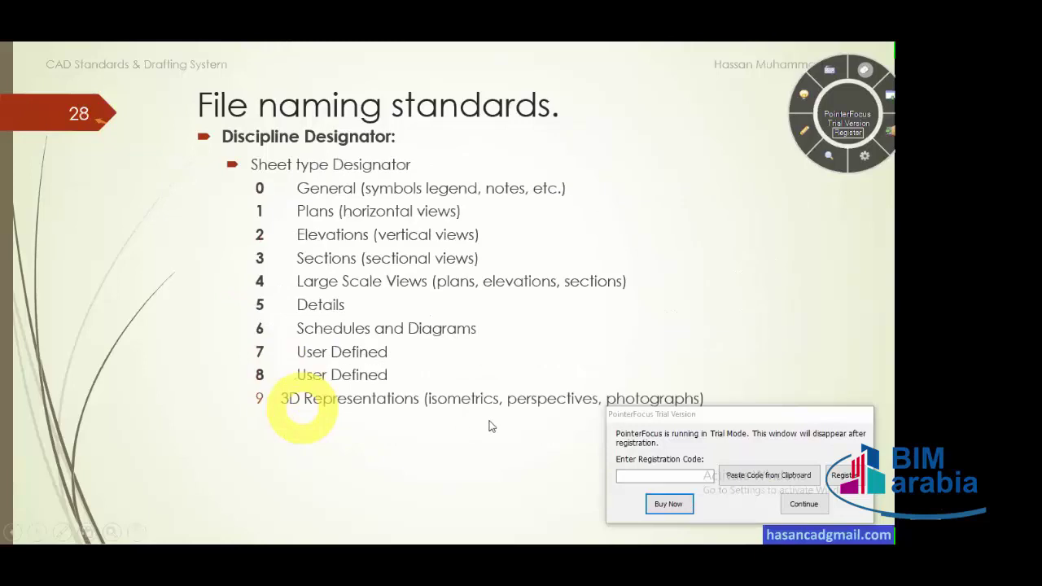
scroll(488, 426, "up", 3)
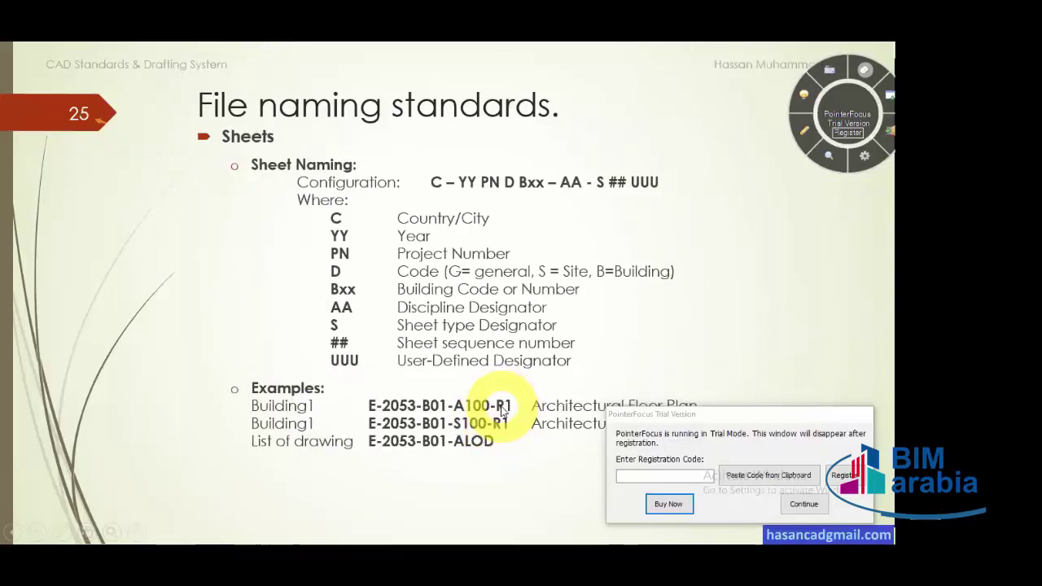
scroll(502, 412, "down", 1)
scroll(498, 407, "down", 3)
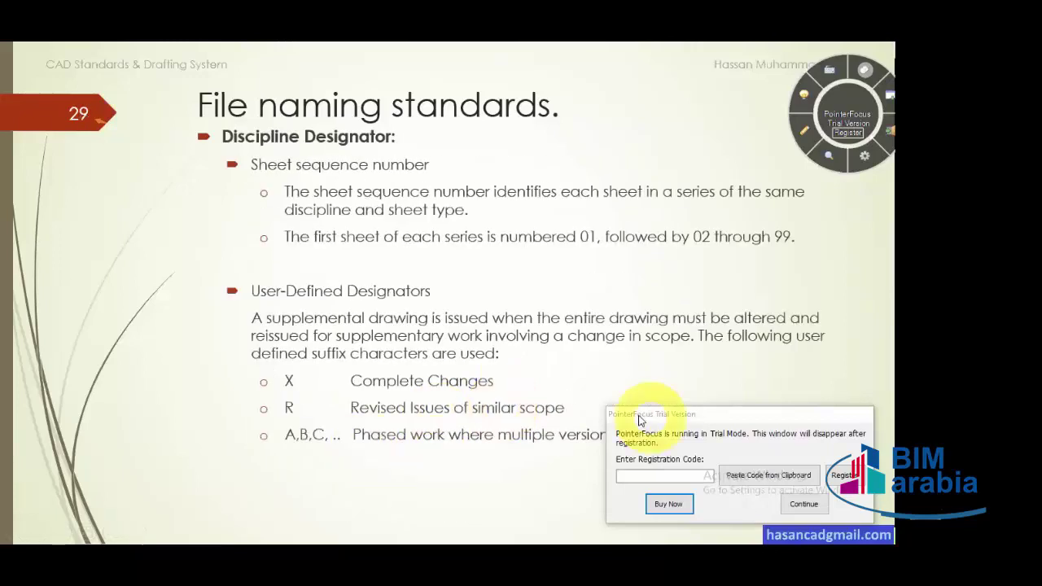
left_click_drag(644, 415, 707, 444)
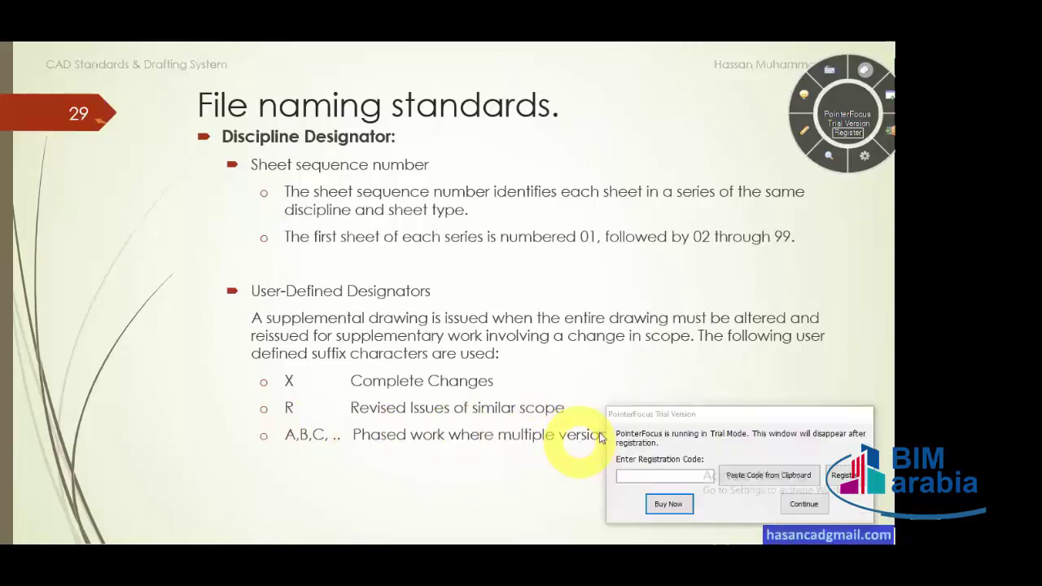
left_click(578, 392)
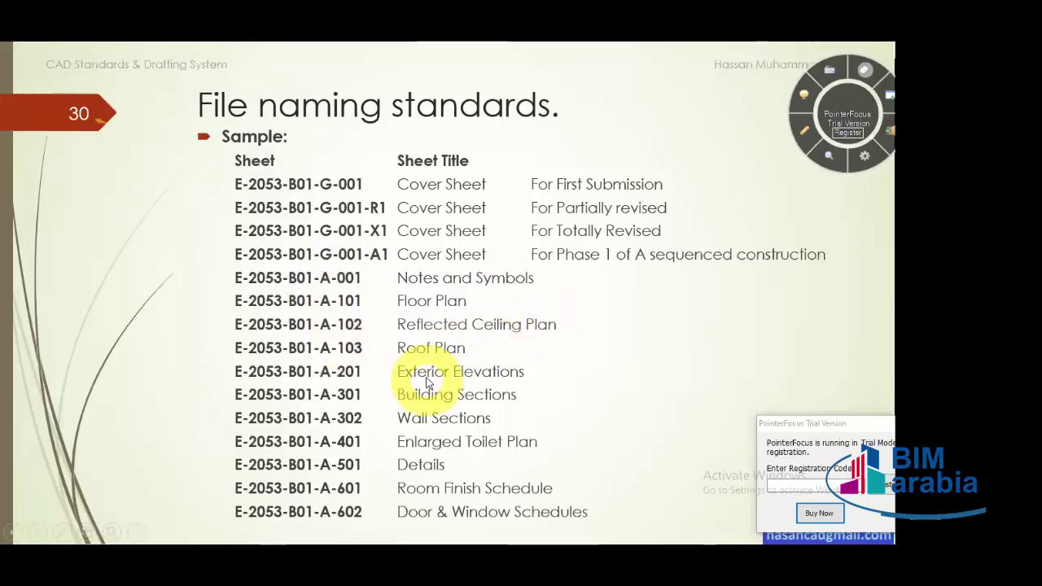
Step: Advance from the sample sheet list to slide 31, the AA – WALL – FULL – DIMS – N layer format
left_click(476, 337)
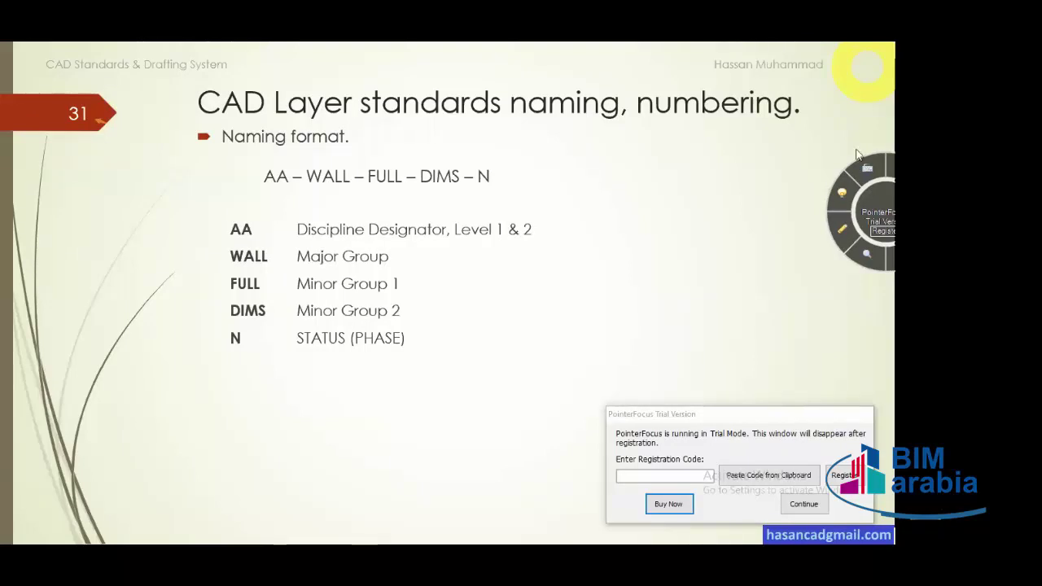
left_click(615, 421)
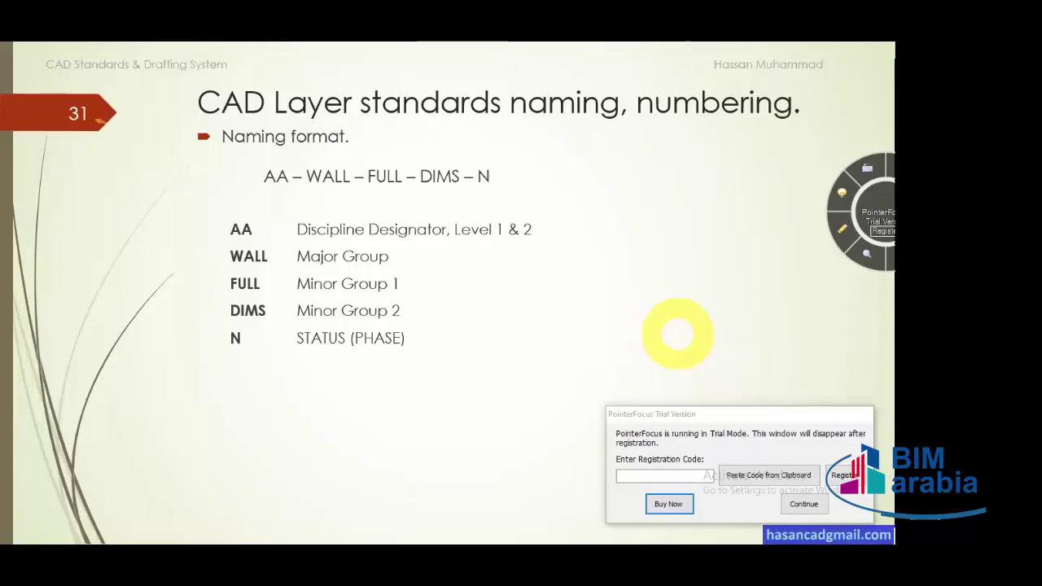
left_click(625, 421)
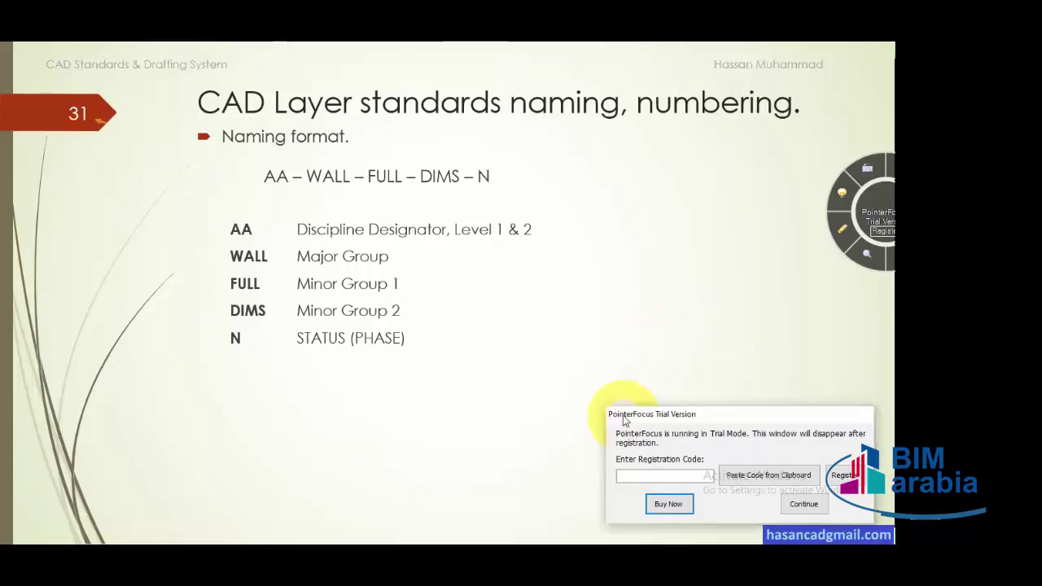
Step: Push the trial notice to the right screen edge and erase all red ink from slide 31
left_click_drag(624, 419, 849, 412)
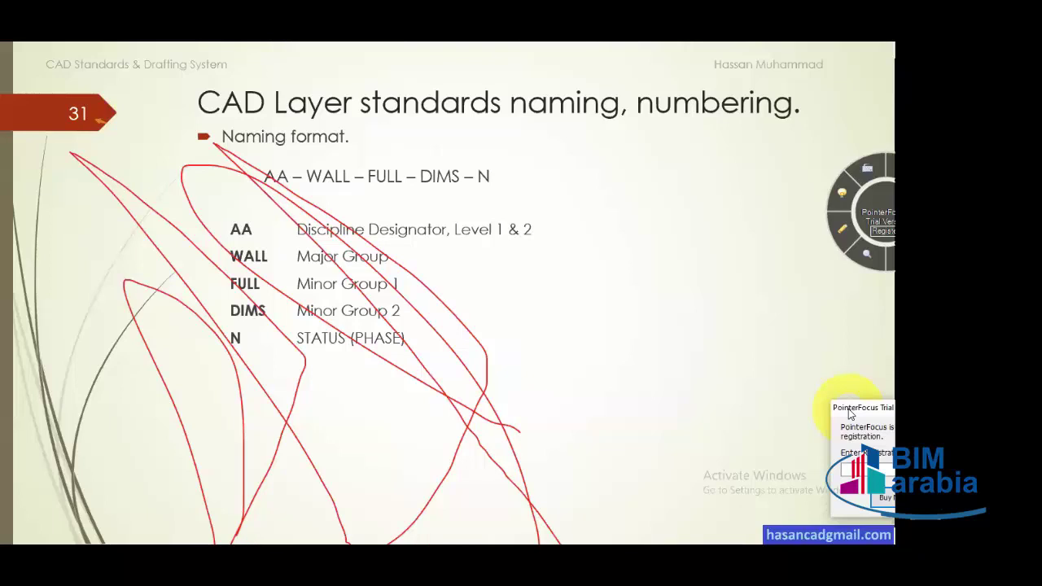
key("e")
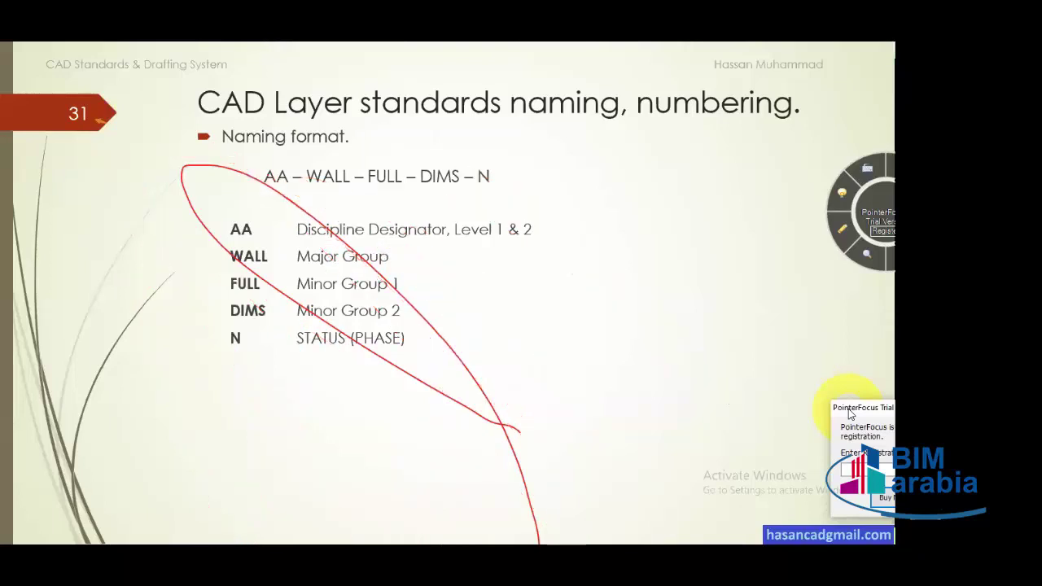
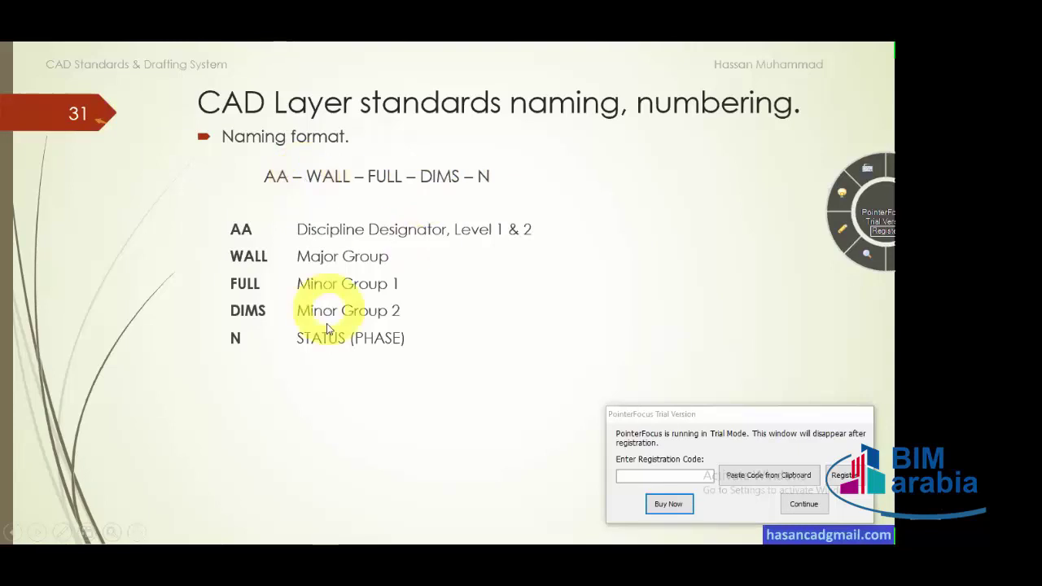
Step: Advance the slide show to slide 32, the Level One Discipline Designator list
left_click(402, 190)
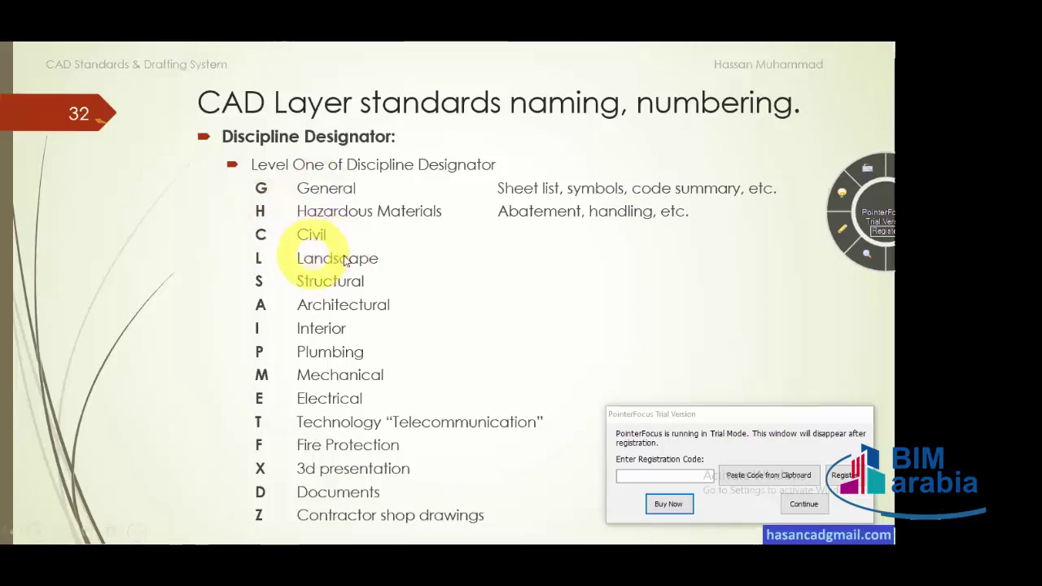
Step: Advance past the Level Two Discipline Designator slide to slide 34, Major Group
left_click(366, 306)
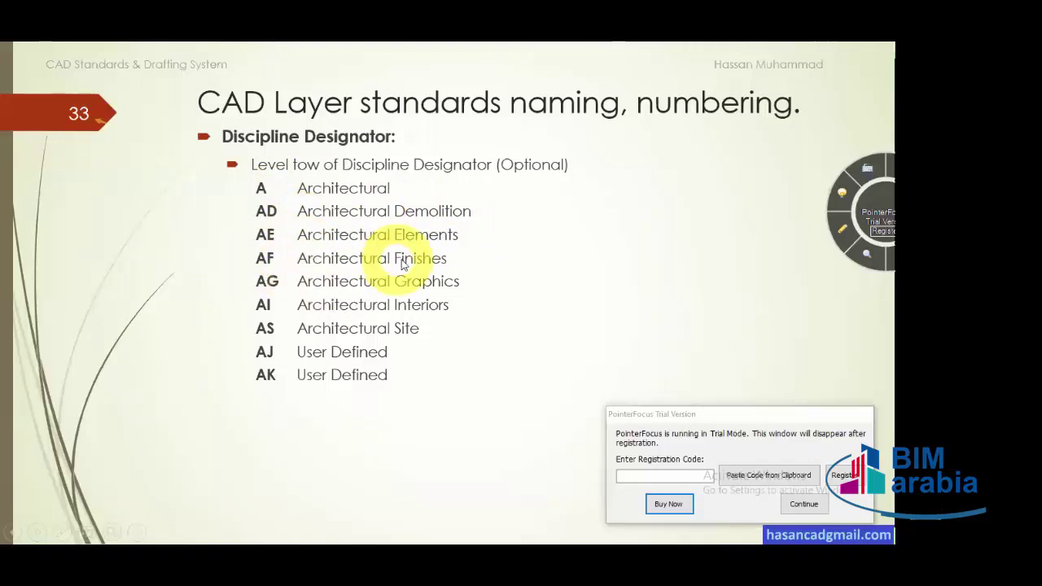
left_click(491, 297)
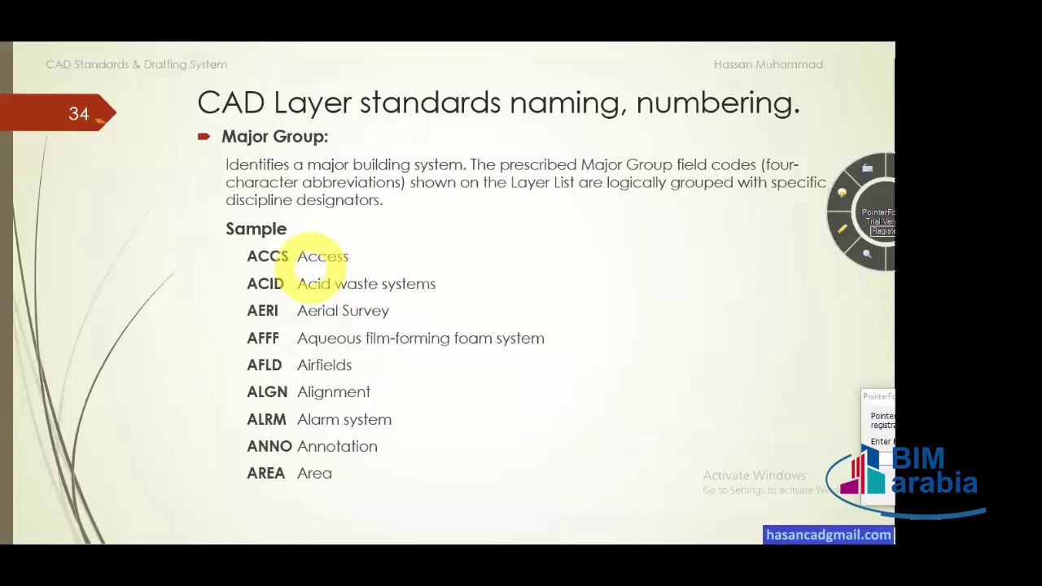
Step: Scroll the slide show back to slide 31, the naming format slide
left_click(412, 249)
scroll(413, 251, "up", 2)
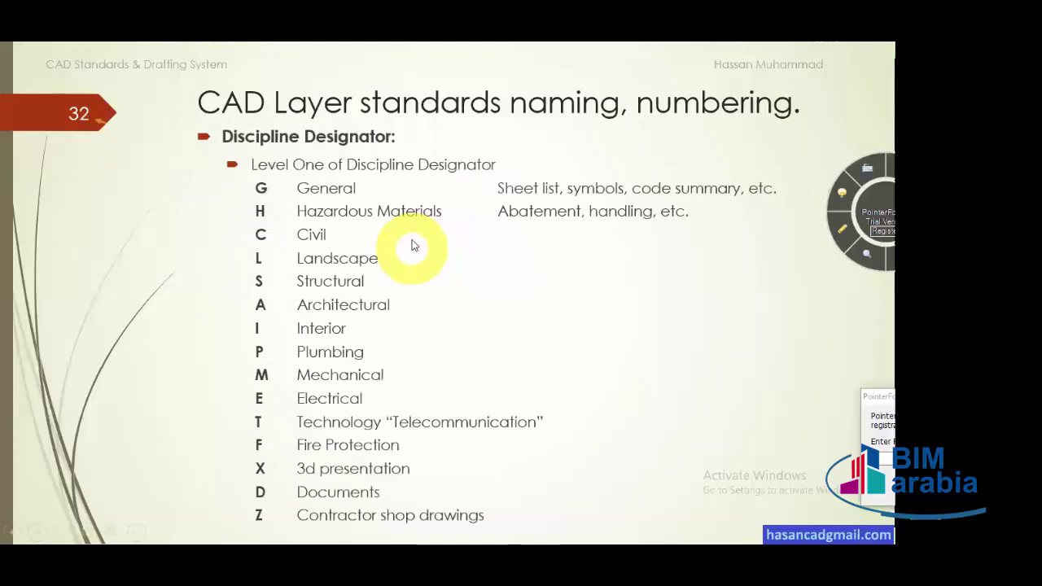
scroll(367, 211, "up", 1)
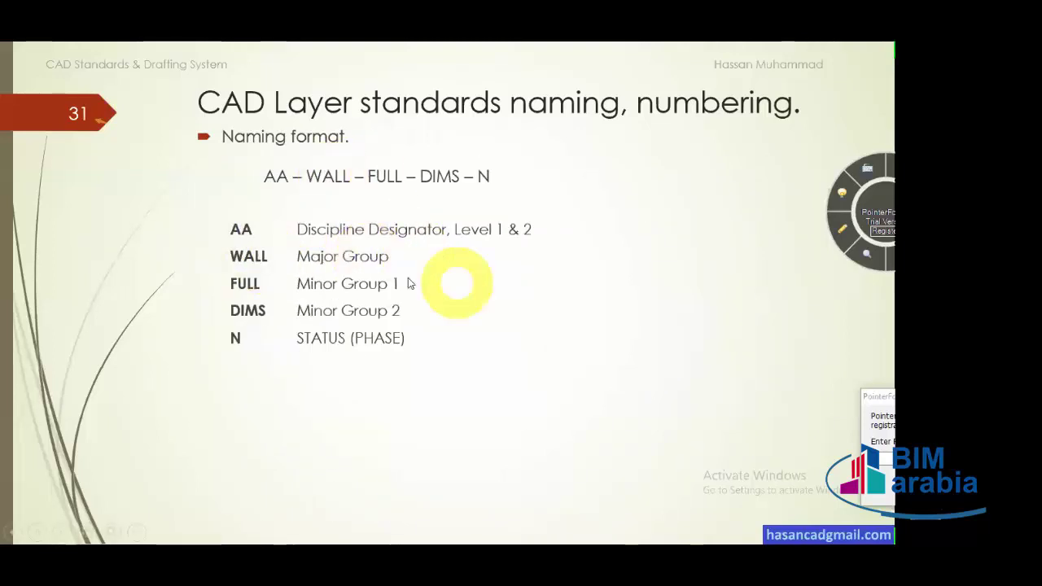
Step: Advance through slides 32–34 to slide 35, the Minor Group samples
left_click(463, 285)
left_click(469, 289)
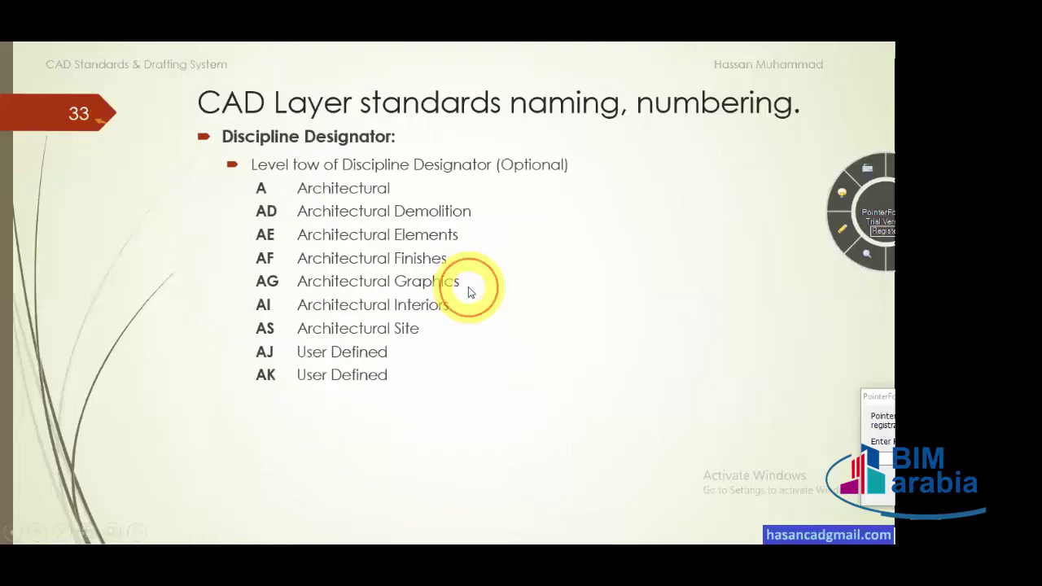
left_click(469, 287)
left_click(465, 262)
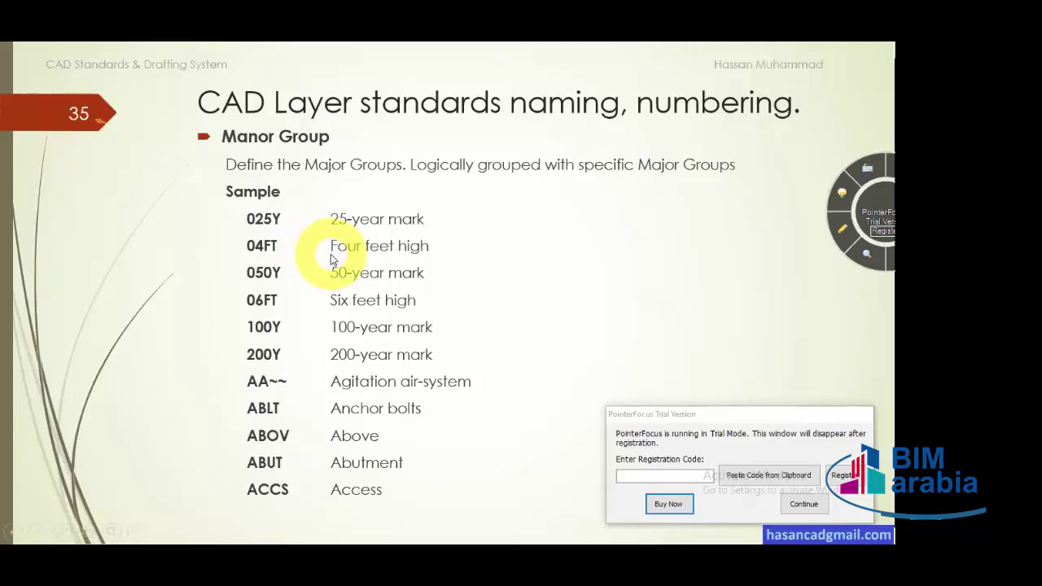
Step: Step between the Status Phases and Line thicknesses slides, ending on Status Phases
key("Right")
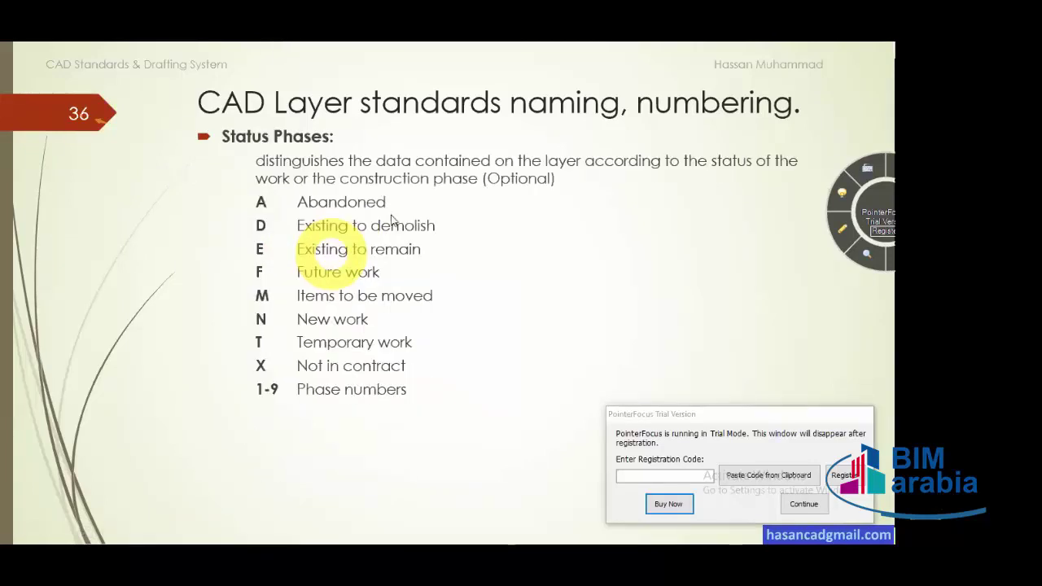
key("Right")
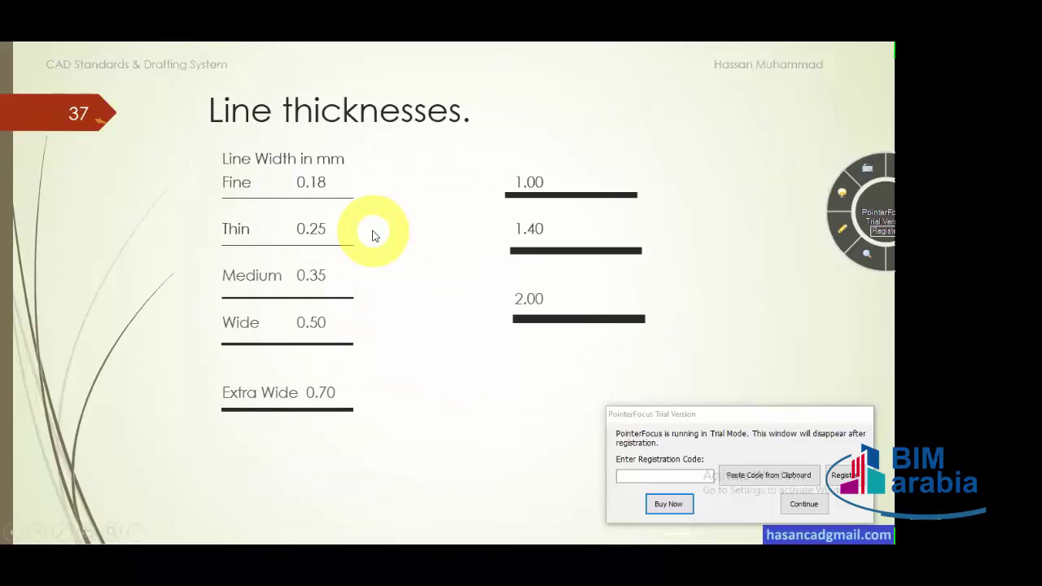
key("Left")
key("Right")
key("Left")
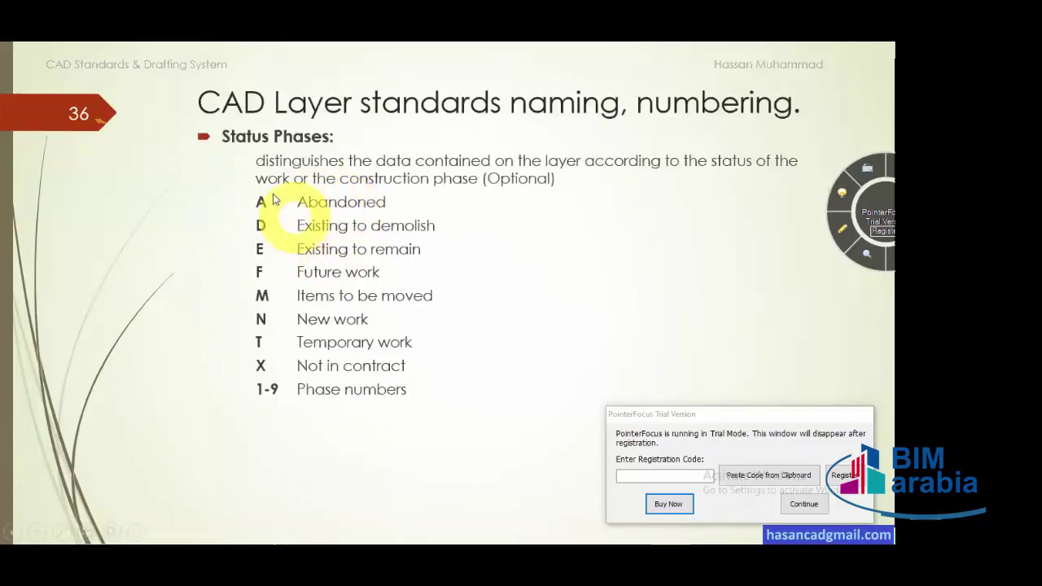
Step: Go back to the Discipline Designator slides, then forward to the slide 33 Level Two list
key("Left")
key("Left")
key("Left")
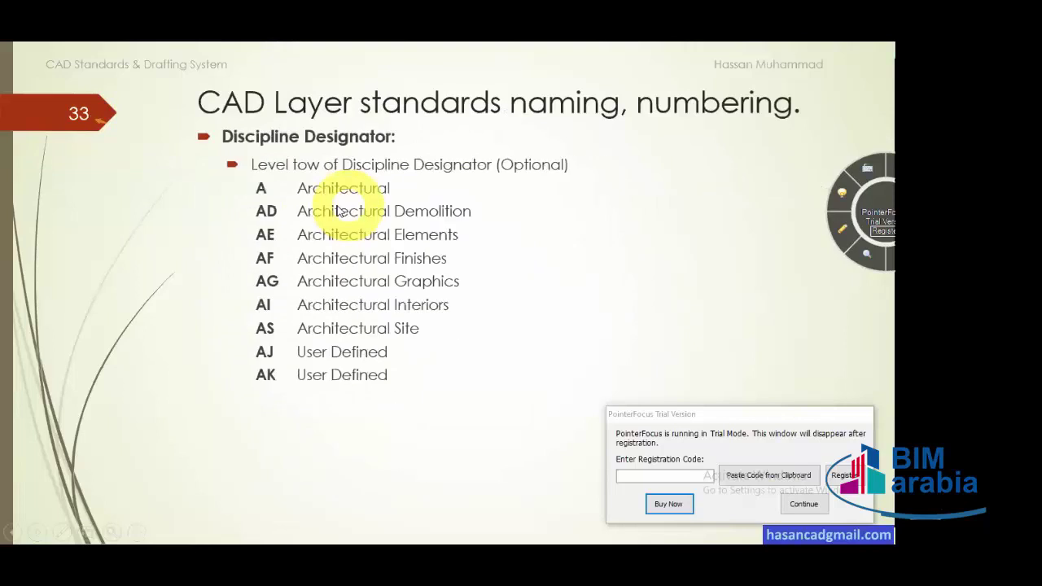
key("Left")
key("Left")
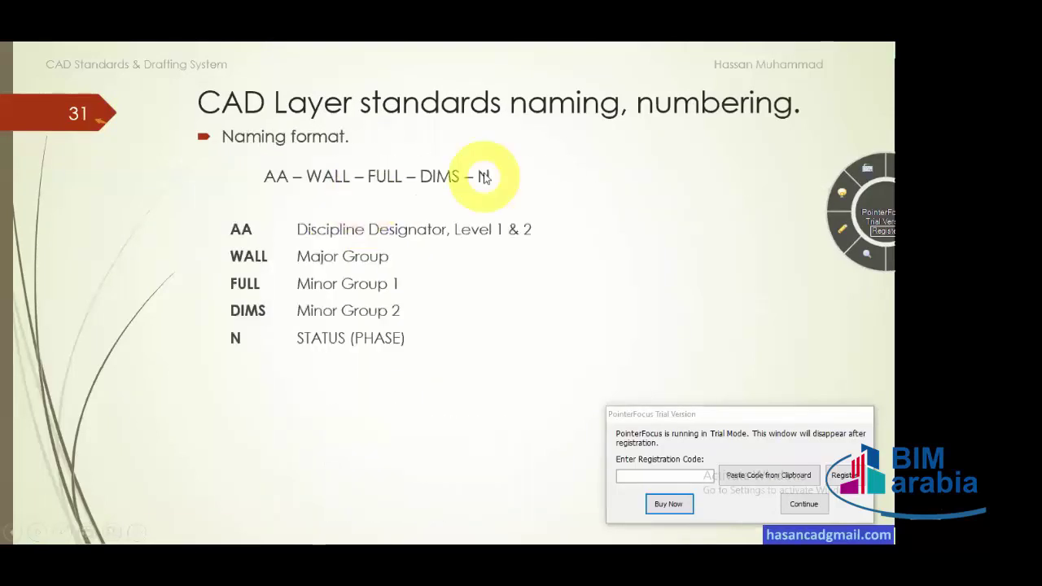
key("Right")
key("Right")
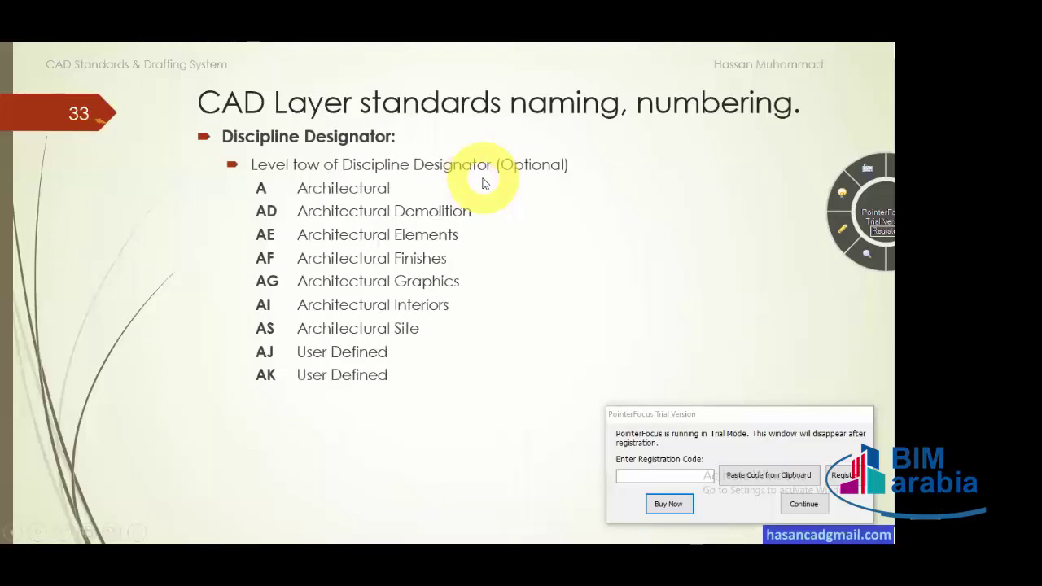
key("Right")
key("Right")
key("Right")
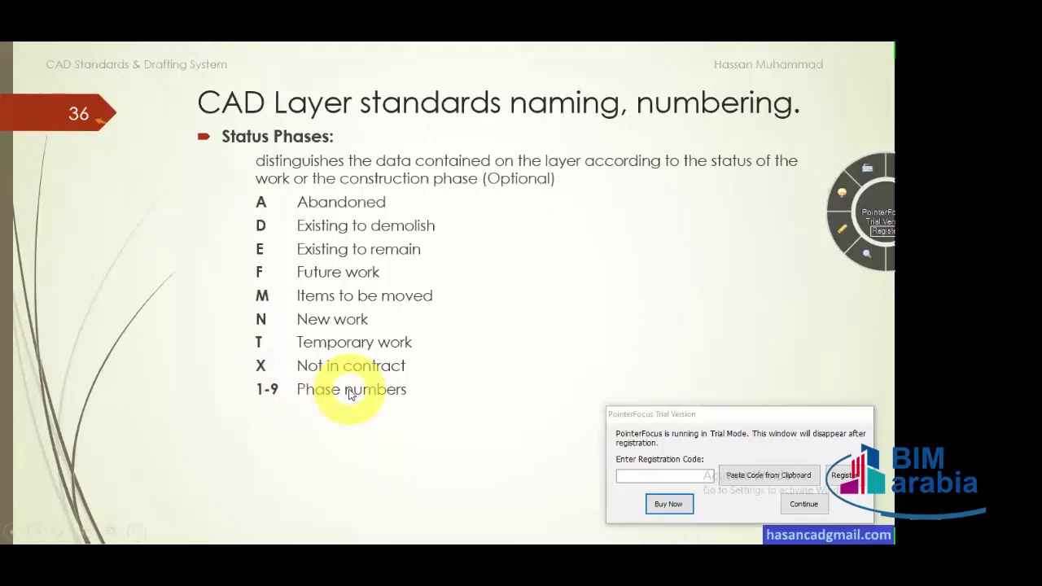
left_click(442, 357)
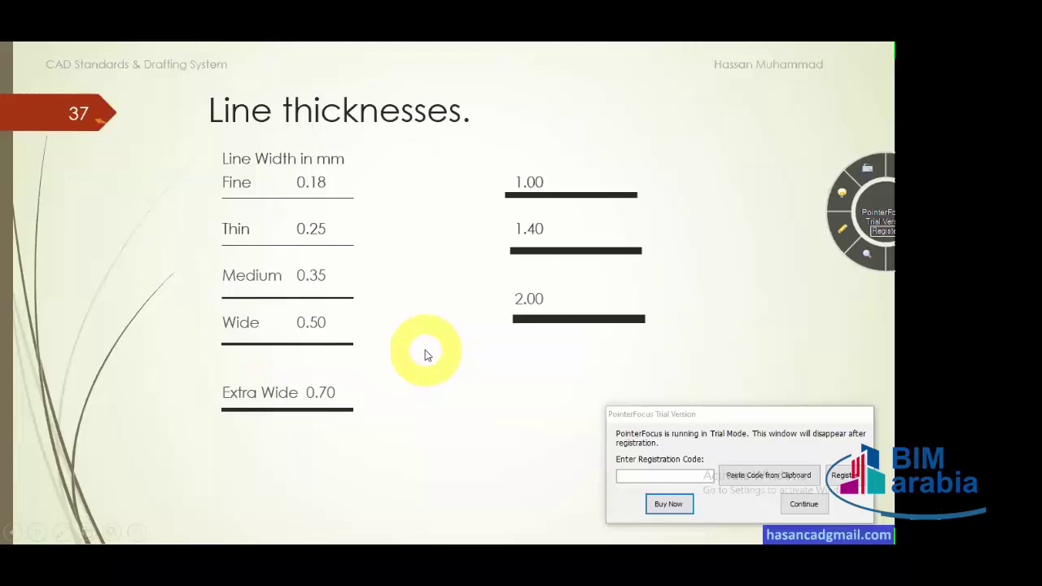
key("Left")
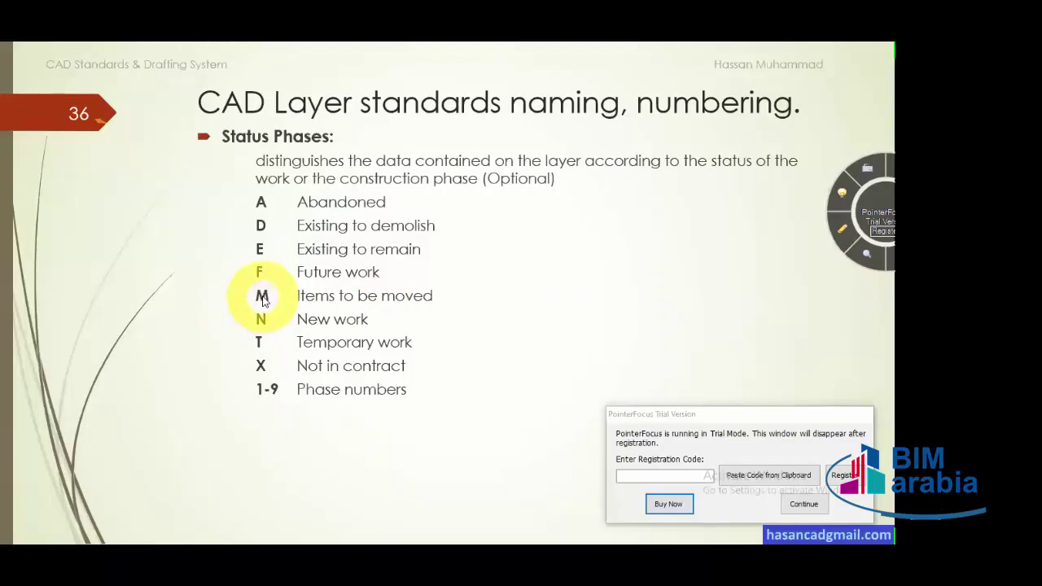
Step: Draw freehand marks beside the status list and the Phase numbers entry on slide 36
left_click_drag(766, 233, 729, 377)
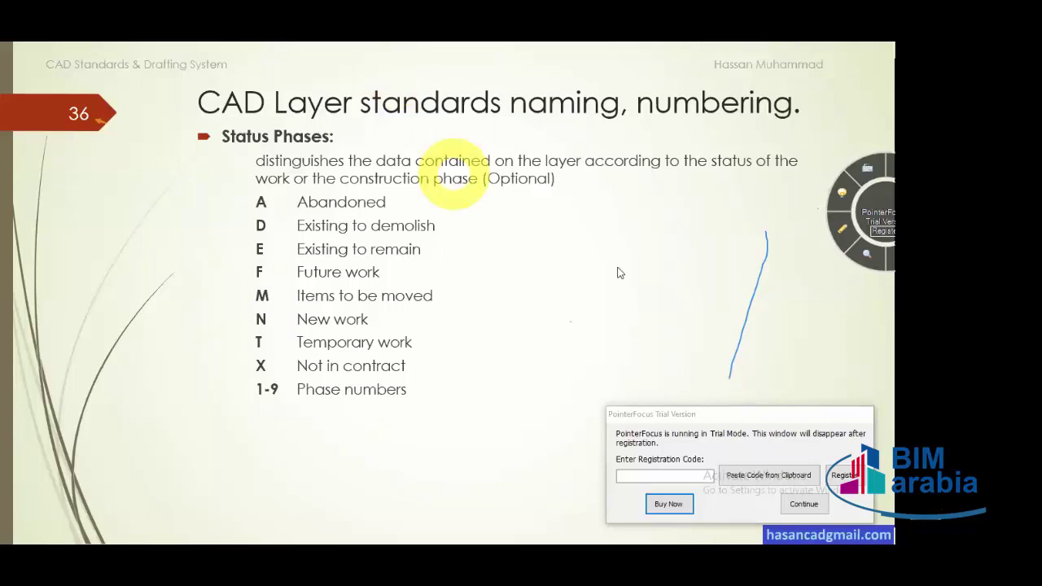
left_click_drag(417, 409, 471, 367)
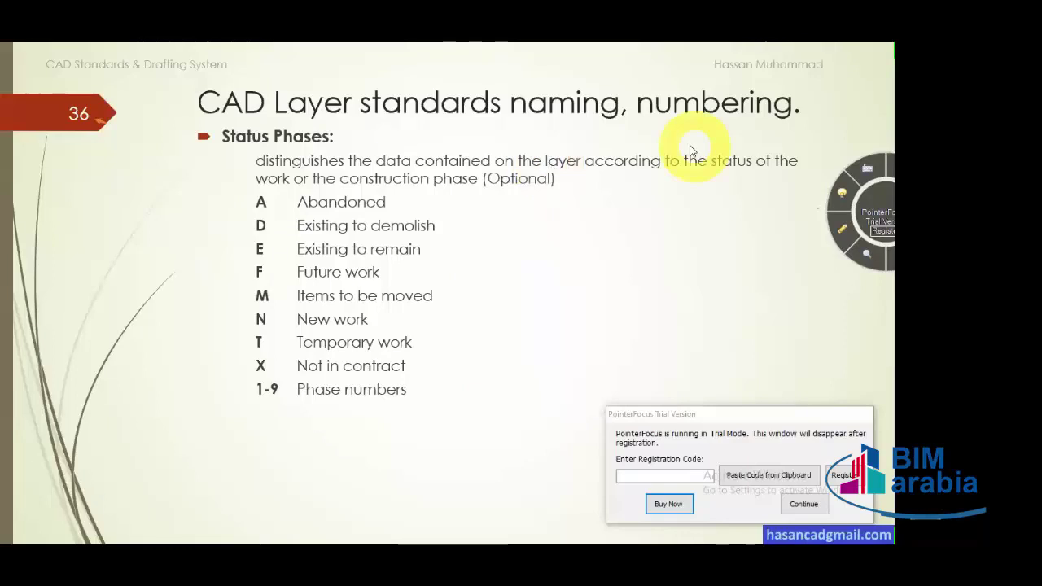
Step: View the Line thicknesses and Annotation Text slides, return to slide 37, then switch to File Explorer
left_click(500, 356)
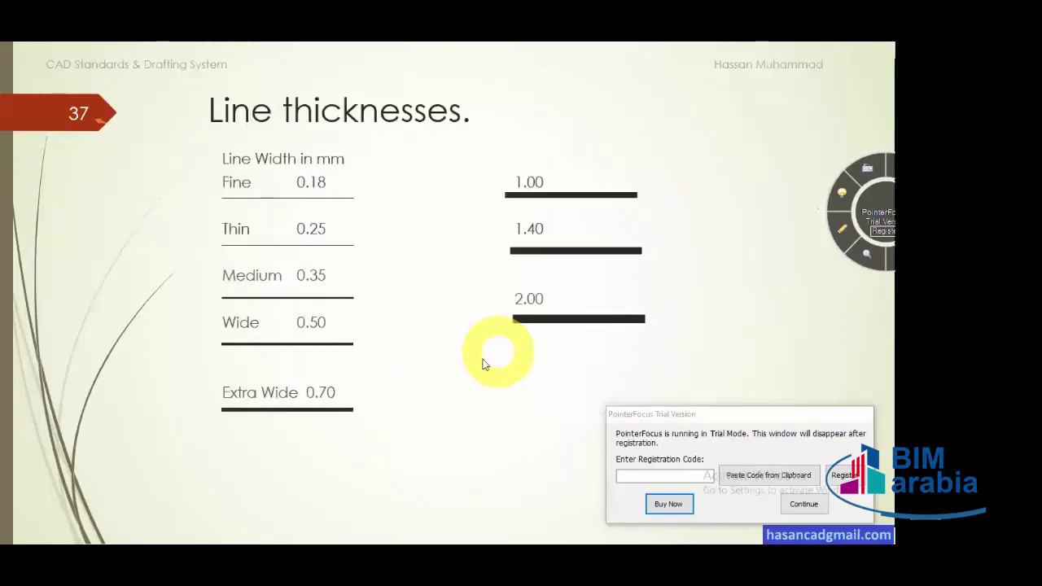
left_click(451, 286)
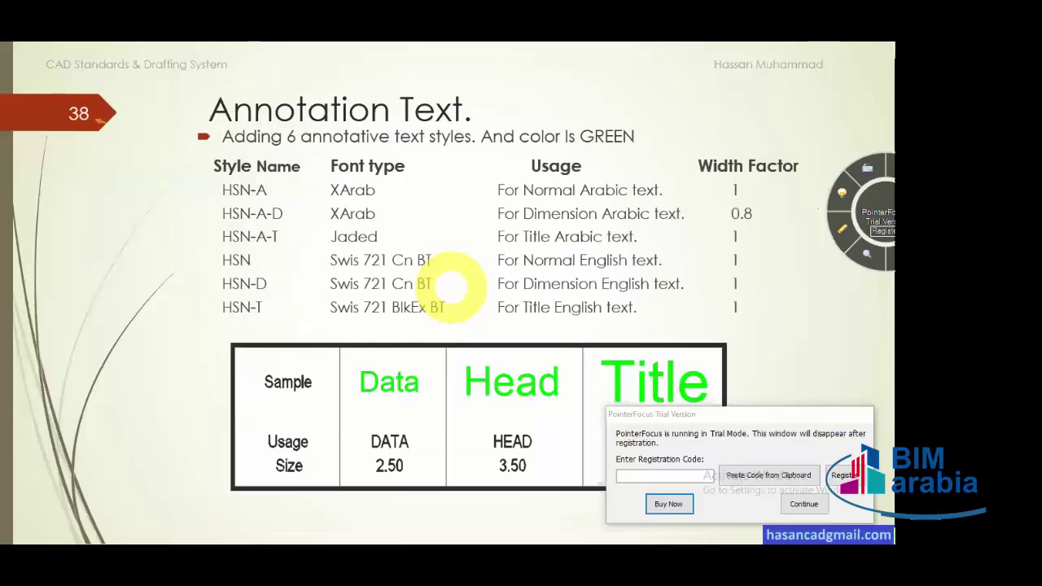
key("Left")
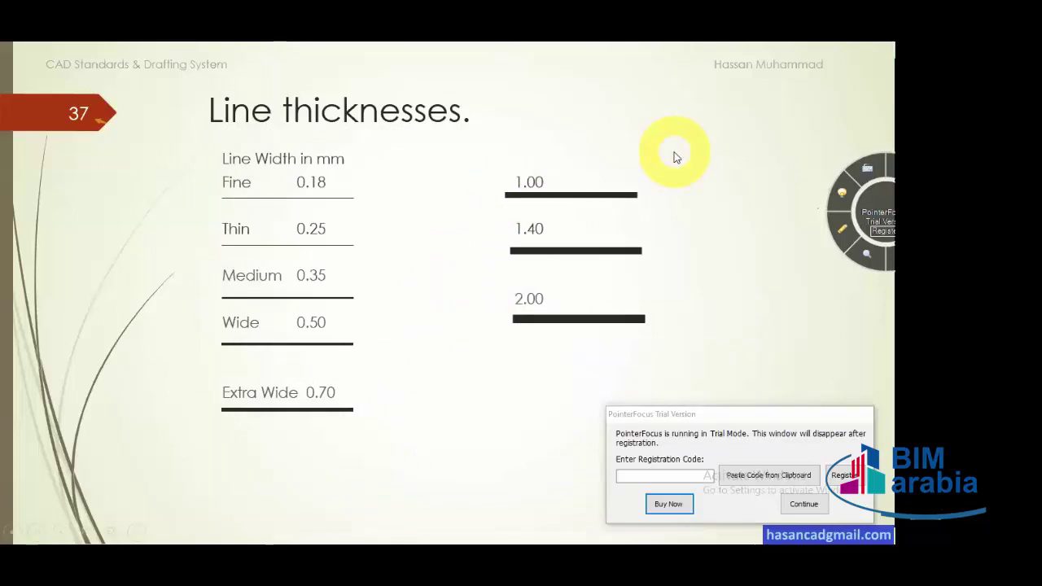
key("alt+Tab")
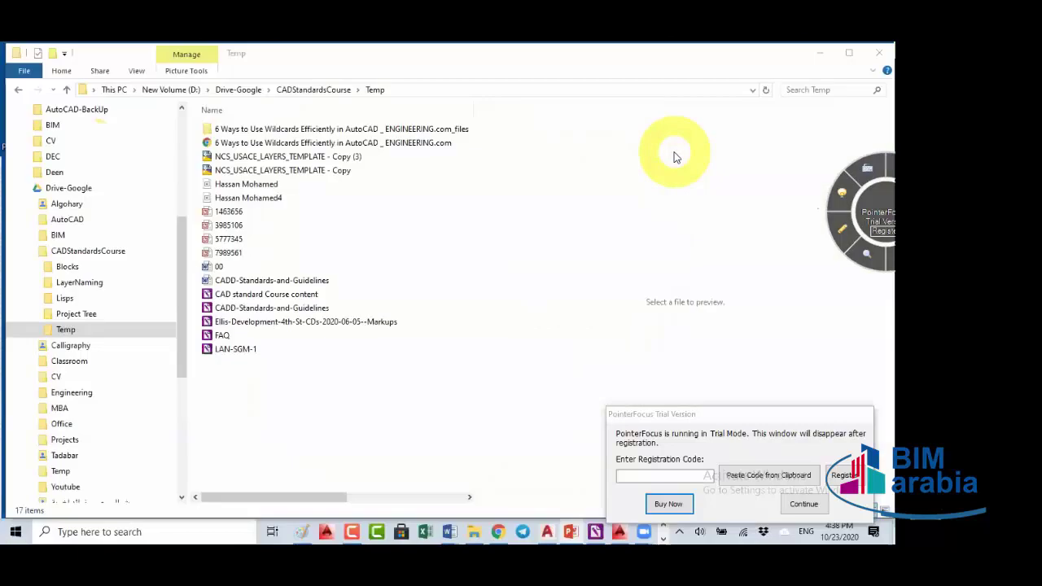
Step: Open a new File Explorer window from the Temp folder window
left_click(476, 531)
left_click(476, 531)
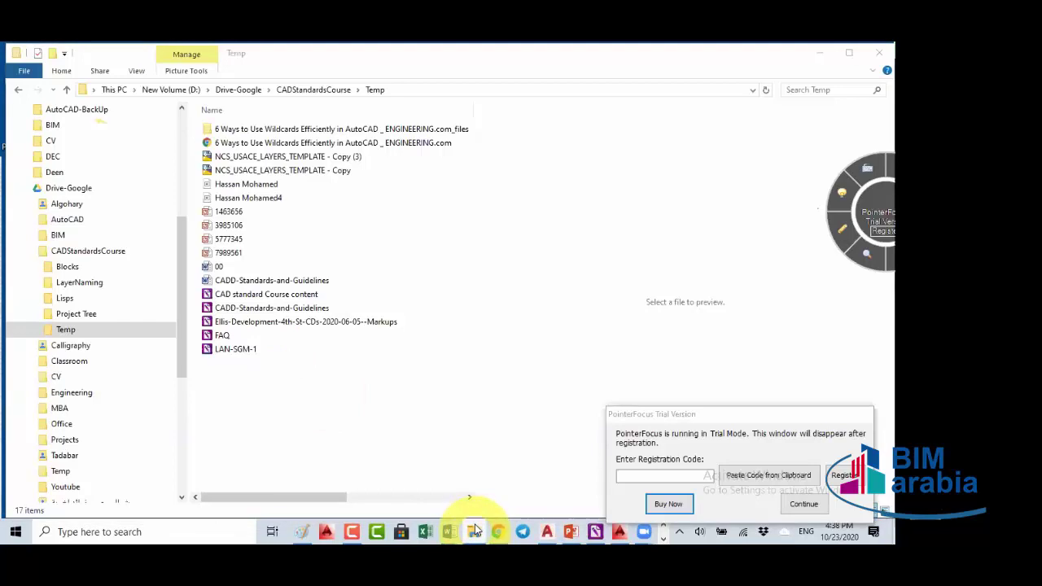
left_click_drag(474, 531, 440, 466)
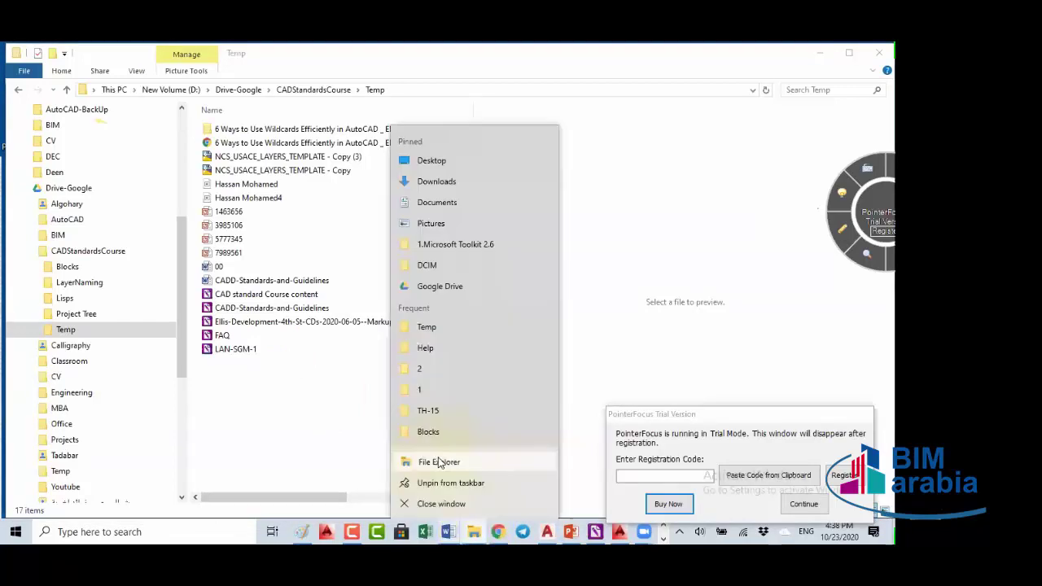
left_click(372, 383)
key("super+e")
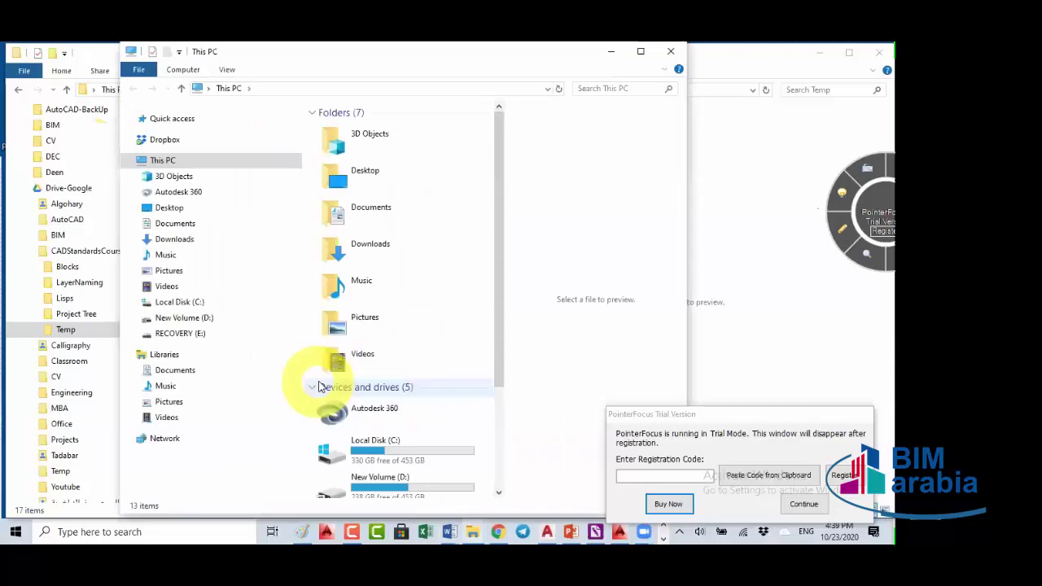
Step: Navigate New Volume (D:) > CADStandardsCourse > Project Tree to the K-1701-Mashareb Beach House folder
left_click(145, 322)
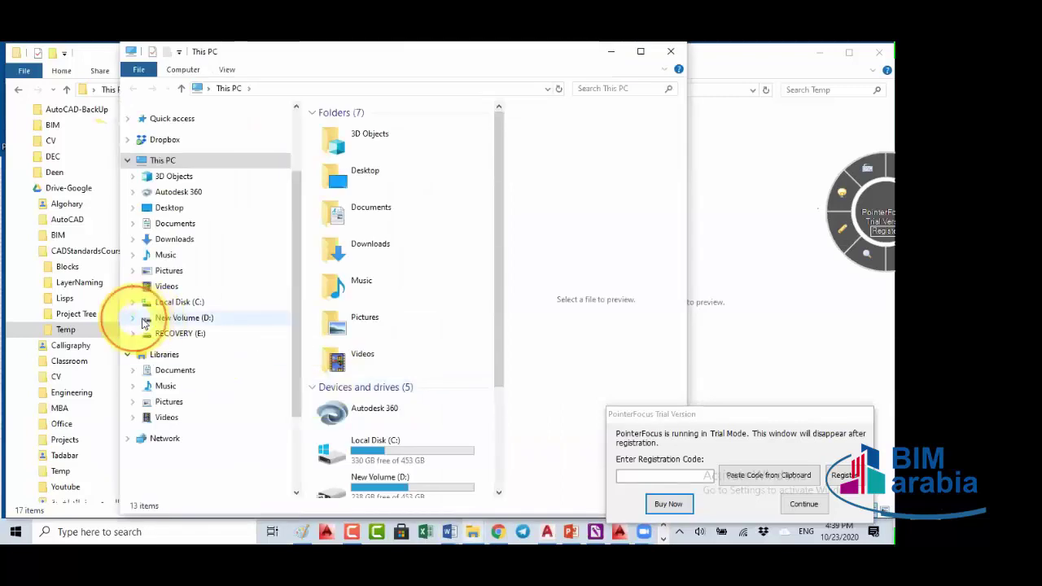
left_click(138, 350)
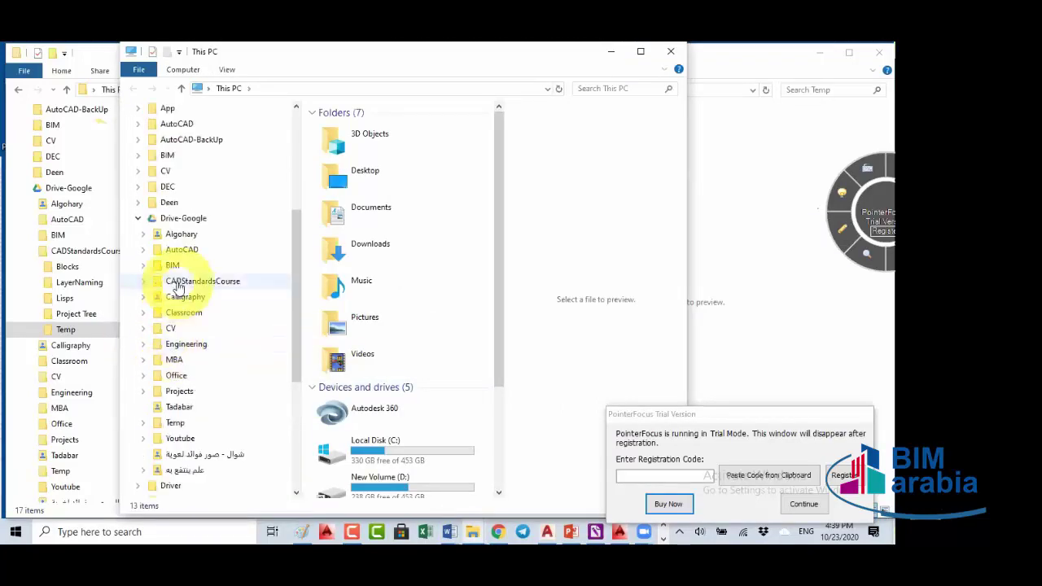
left_click(175, 283)
left_click(144, 282)
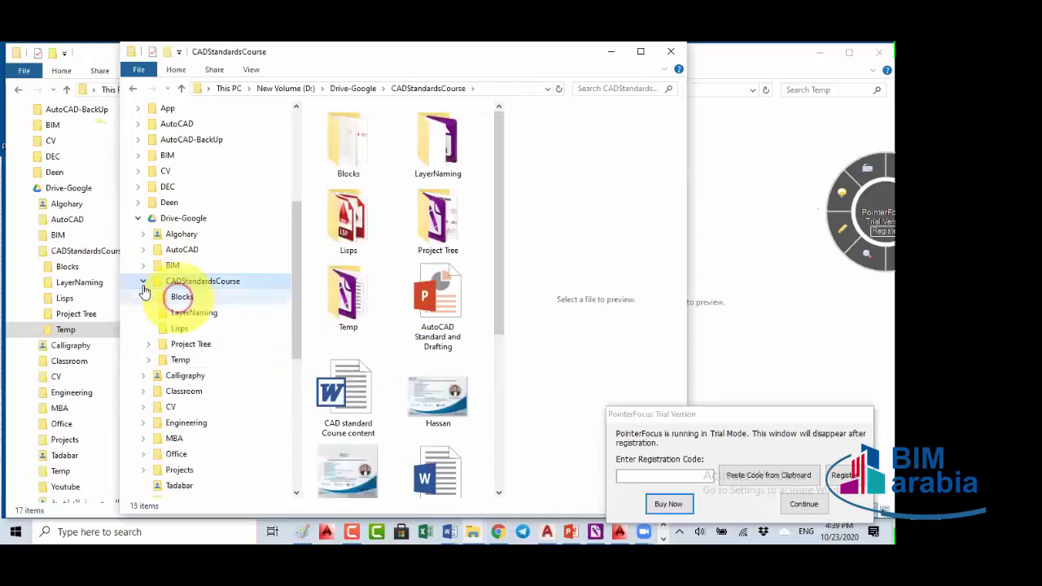
left_click(181, 346)
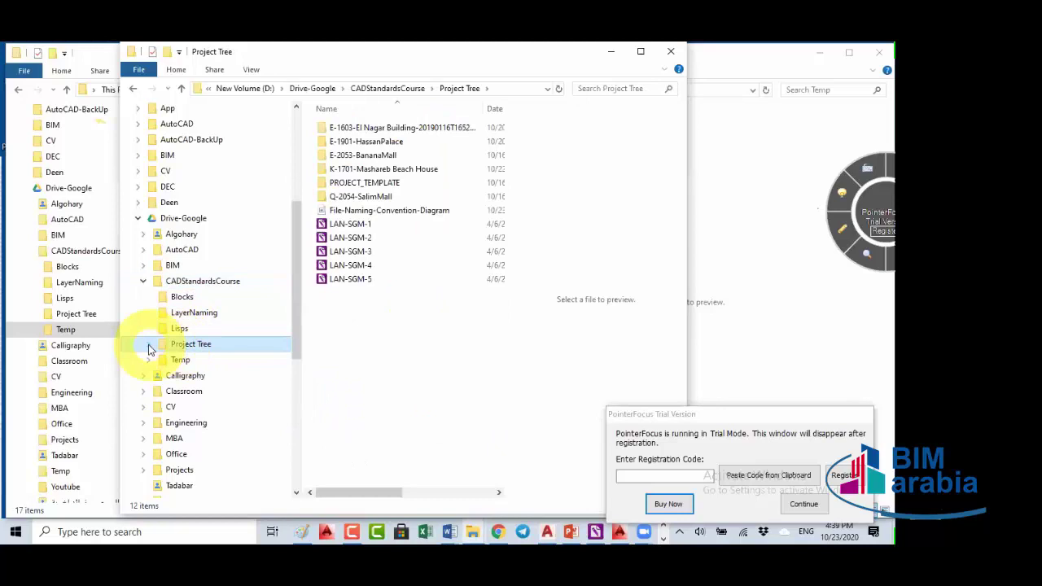
left_click(149, 344)
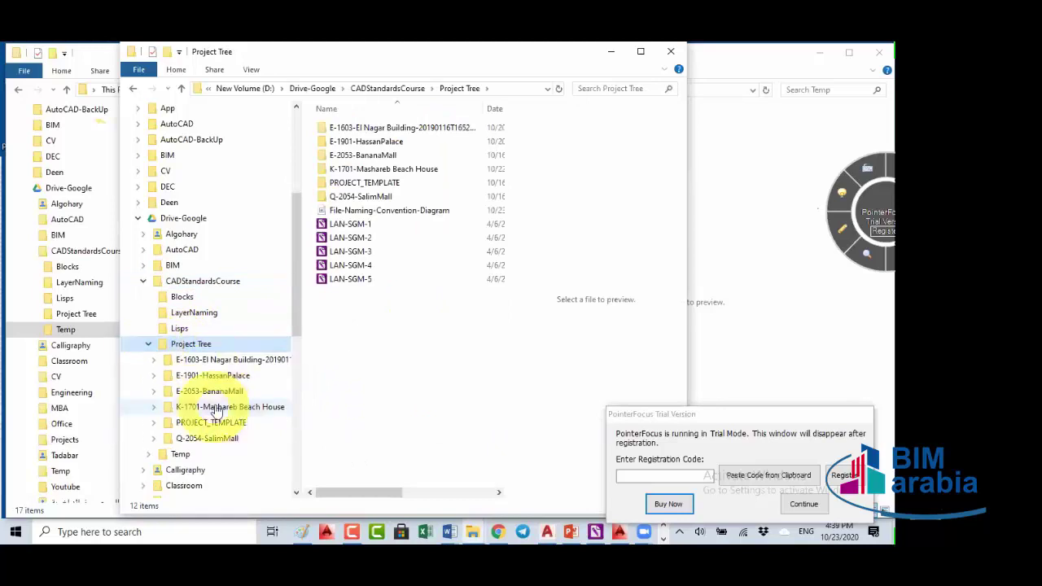
left_click(220, 407)
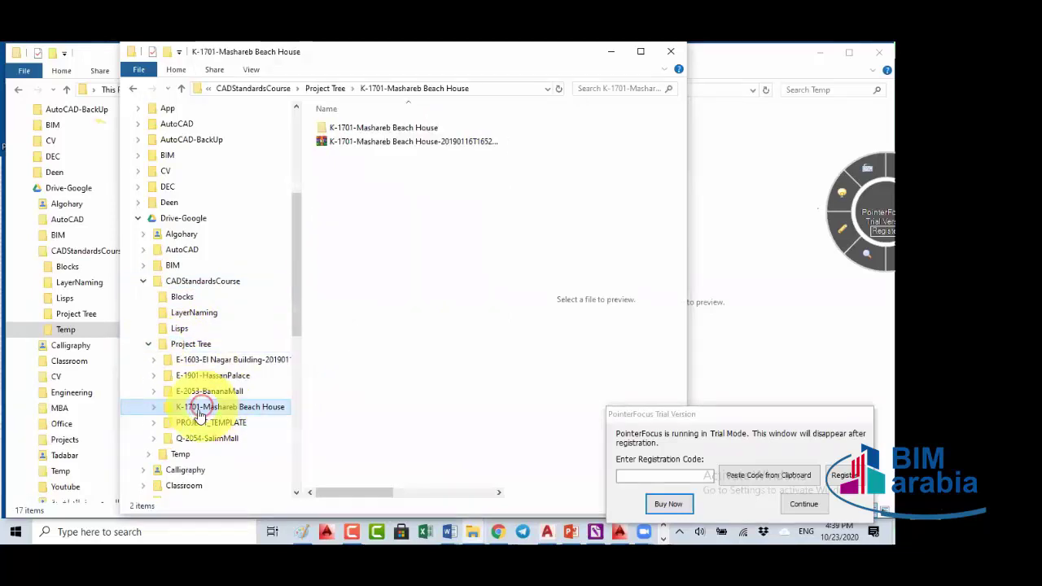
Step: Open the inner project folder and view 1.0_Design, 2.0_PM, 3.0_Permits and 4.0_Records
double_click(368, 128)
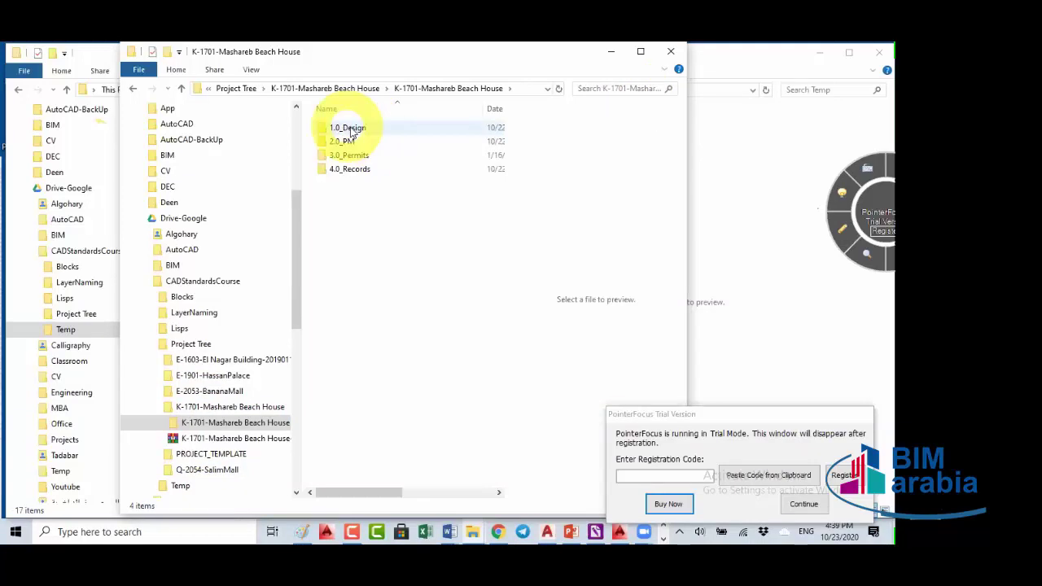
left_click(352, 169)
left_click(159, 422)
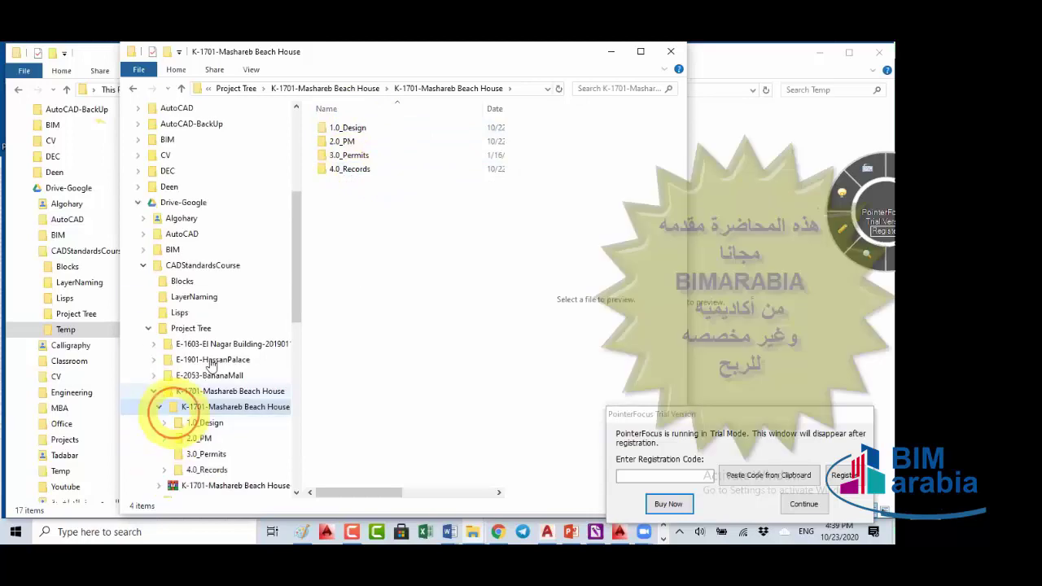
left_click(203, 360)
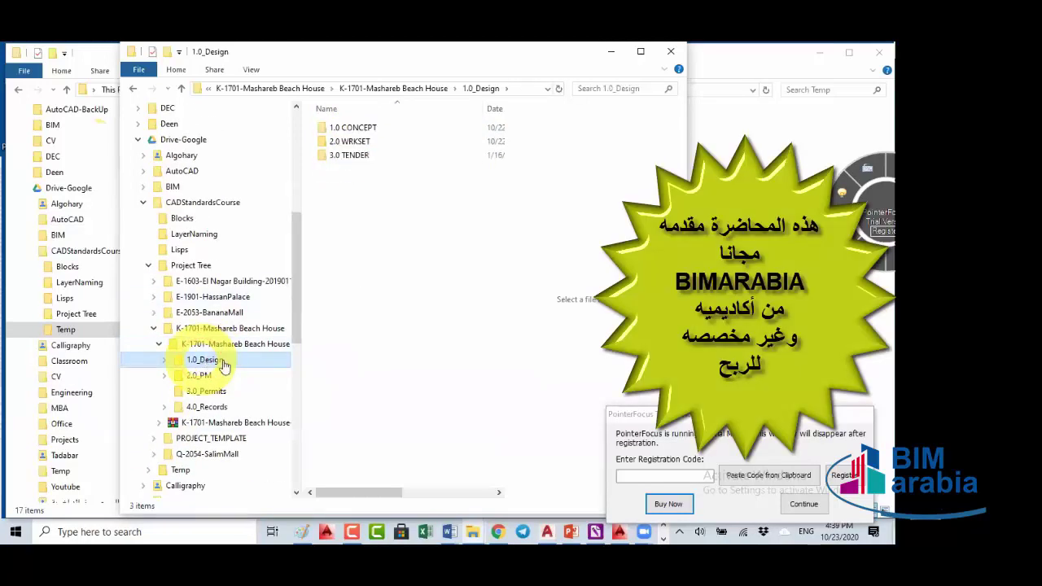
left_click(203, 375)
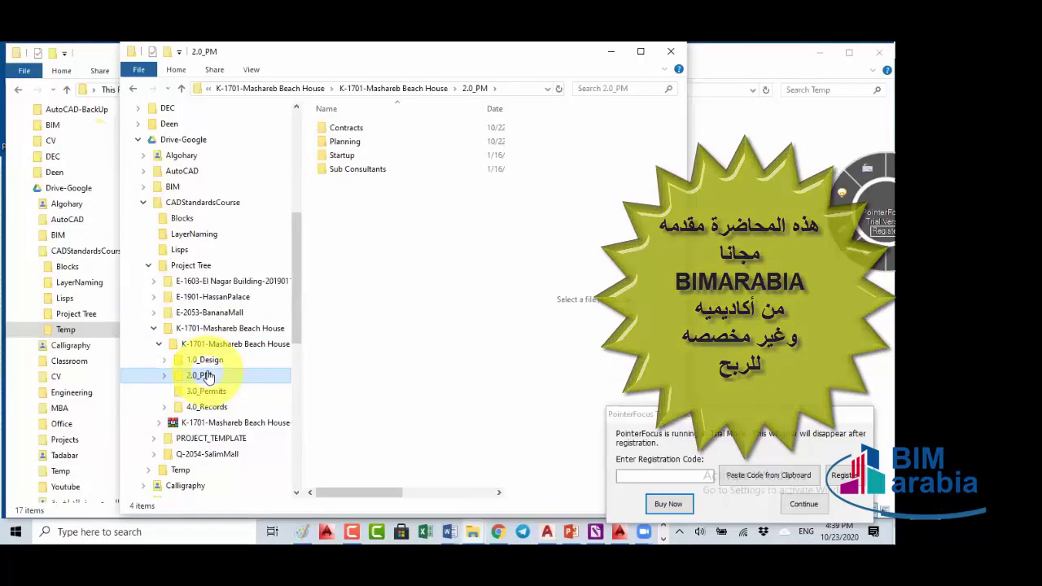
left_click(206, 391)
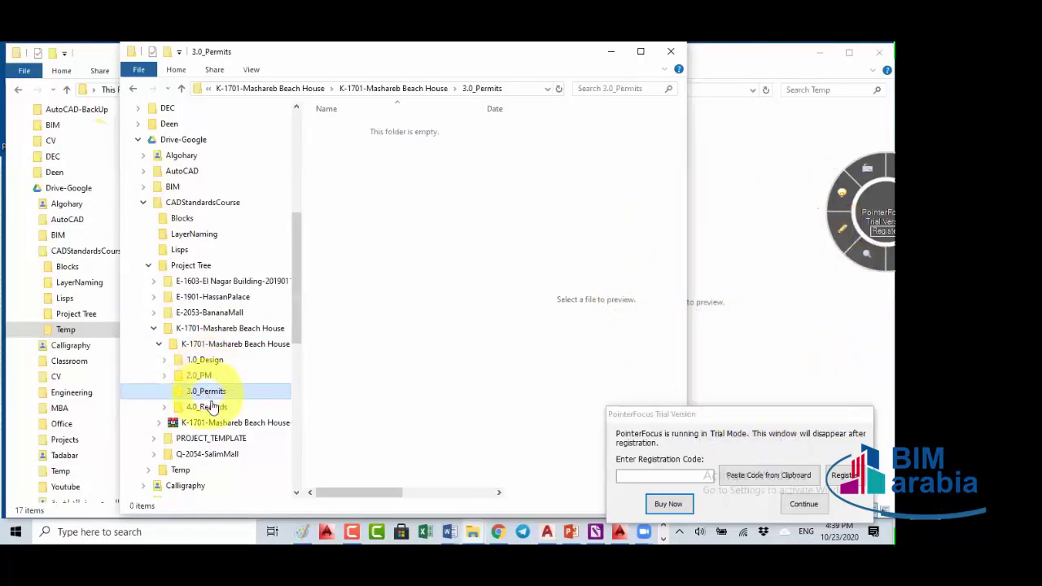
left_click(213, 409)
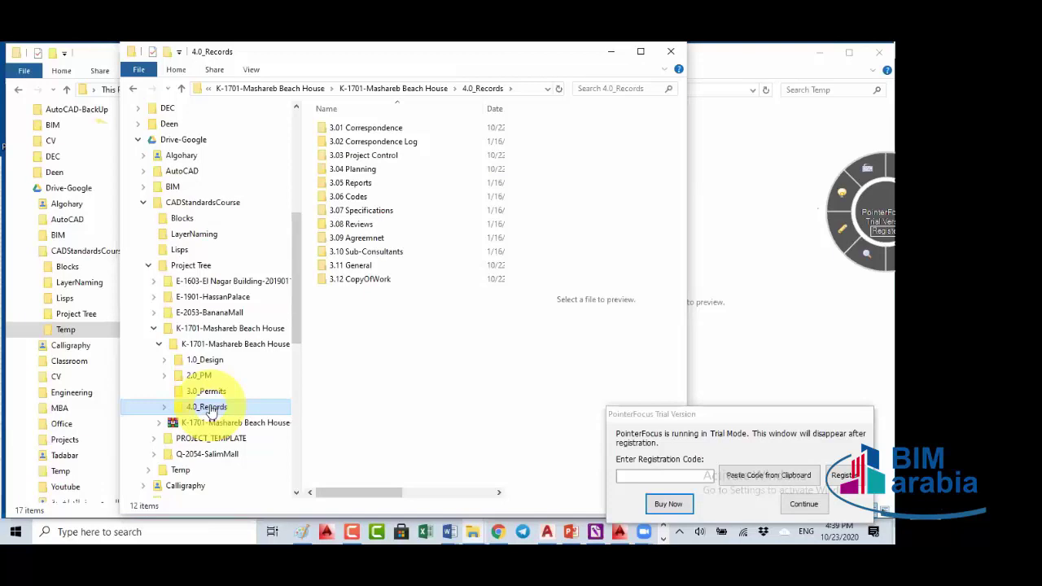
Step: Go into 1.0_Design > 2.0 WRKSET > 2.0-GENERAL and select the COVER folder
left_click(163, 359)
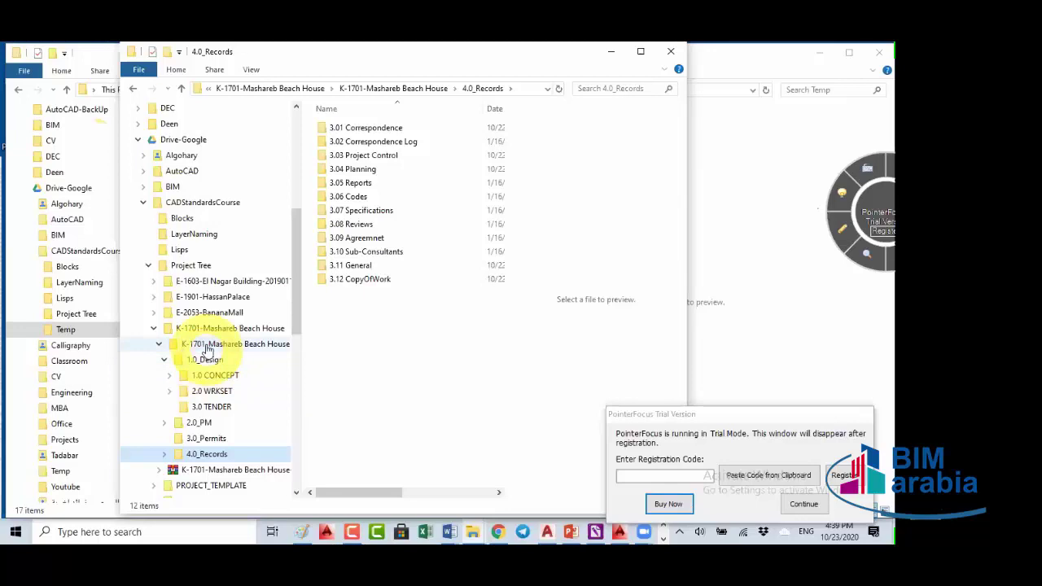
left_click(244, 345)
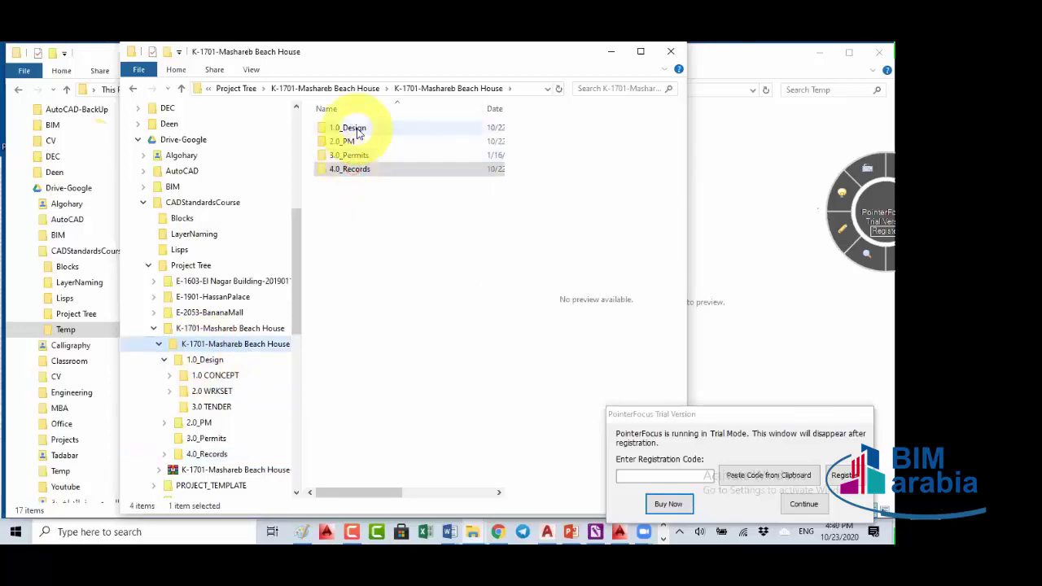
double_click(358, 130)
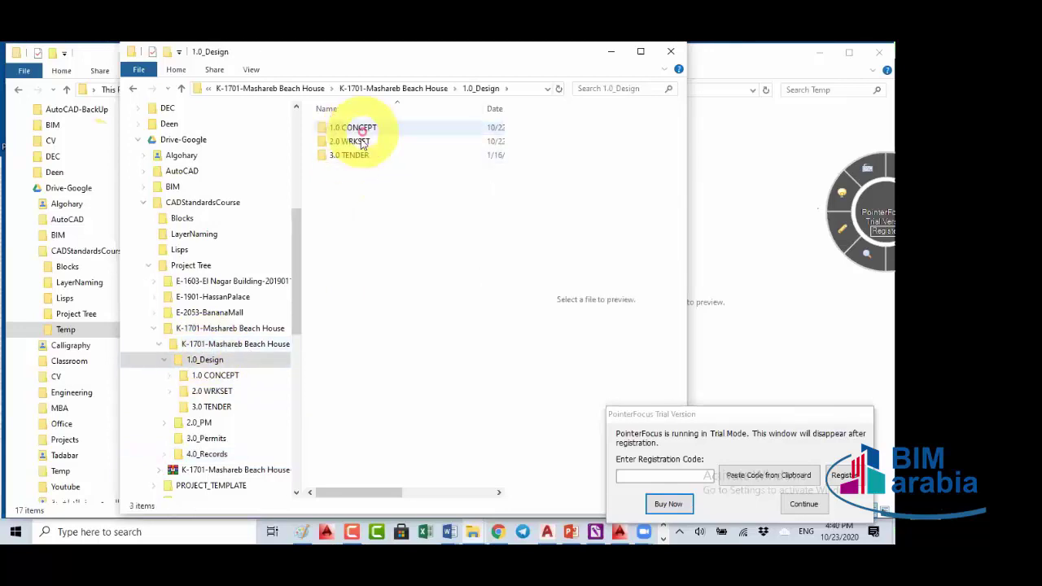
double_click(362, 142)
double_click(346, 129)
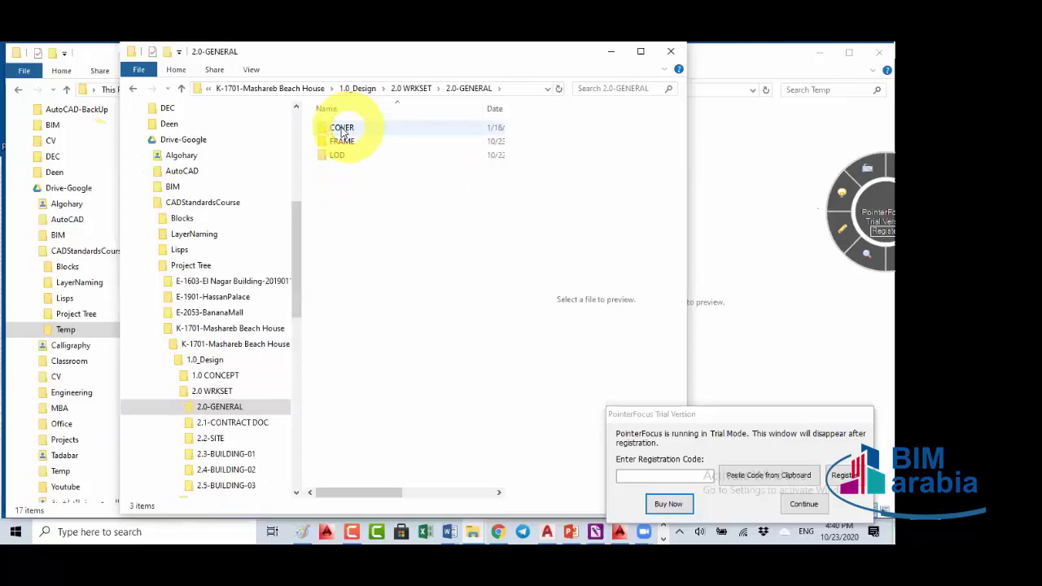
left_click(342, 130)
left_click(342, 130)
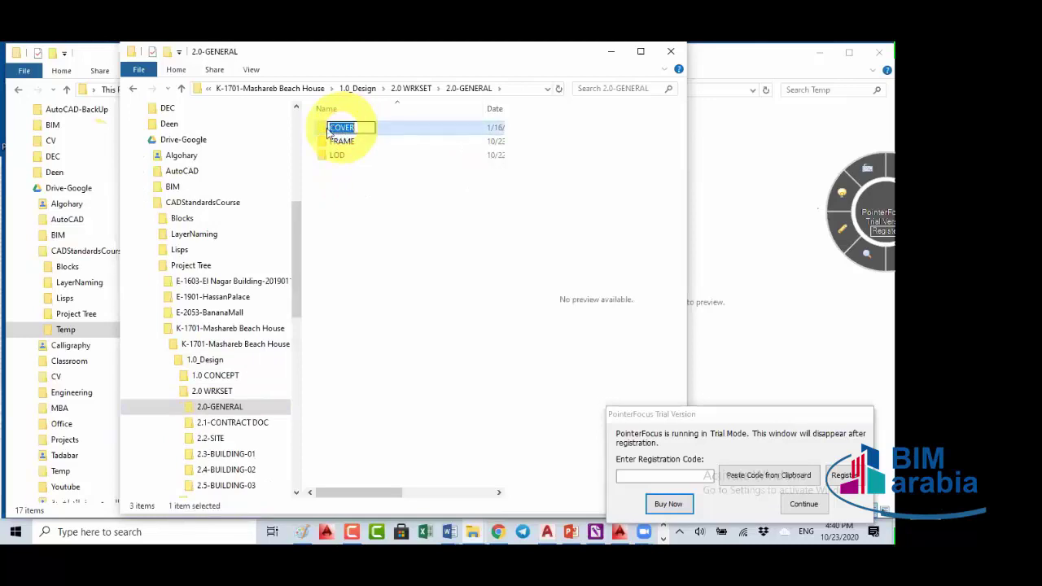
Step: Cancel the COVER rename, open FRAME, and preview the K-1701-TBLK title-block drawings
key("Escape")
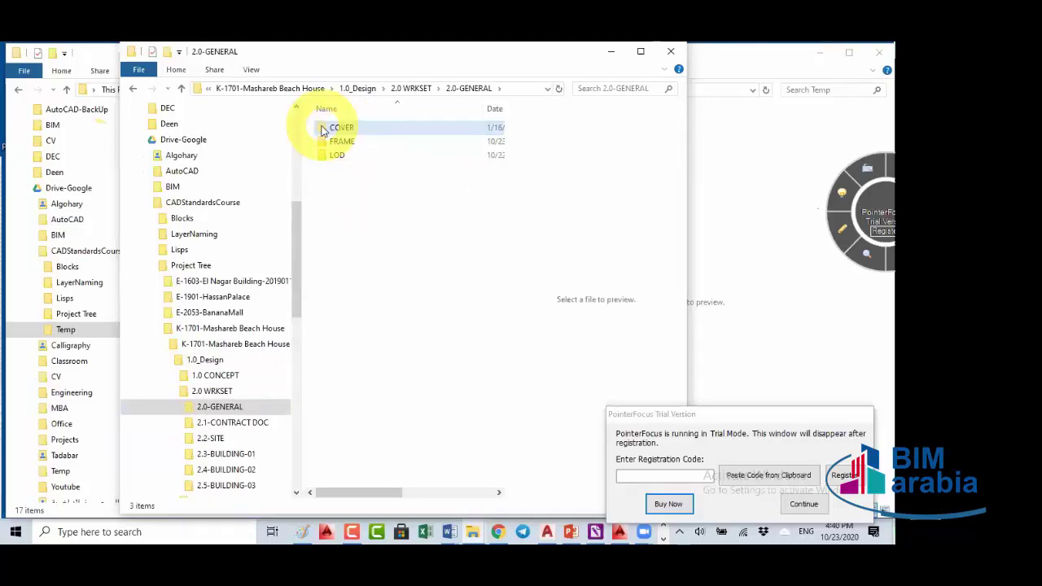
key("Return")
left_click(220, 439)
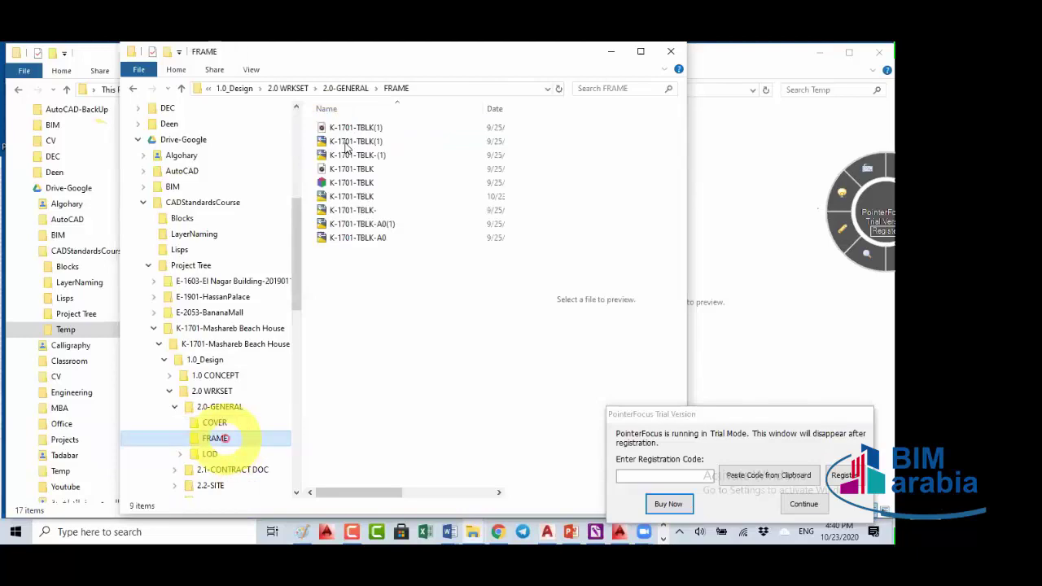
left_click(365, 197)
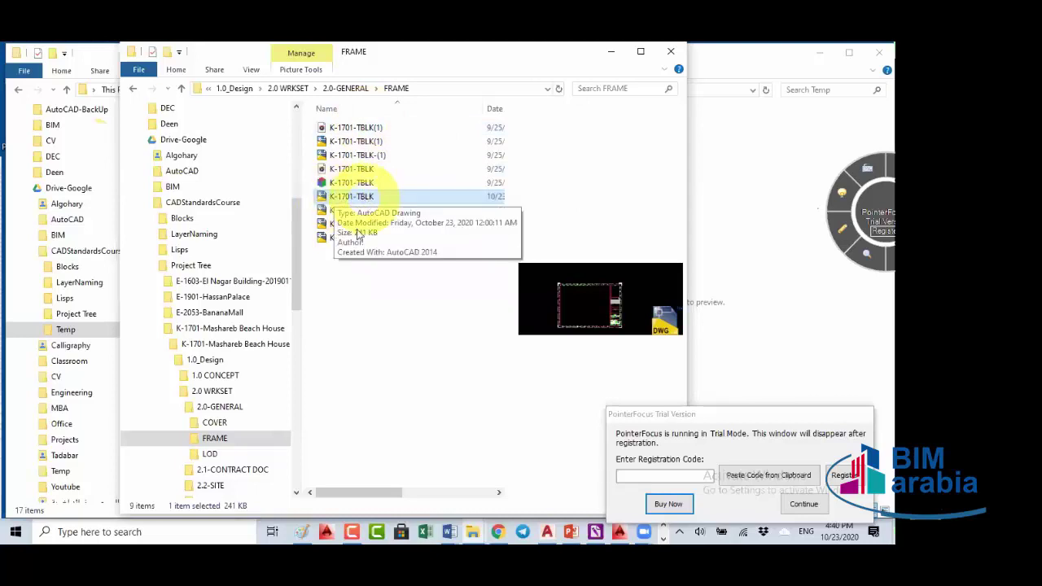
left_click(375, 225)
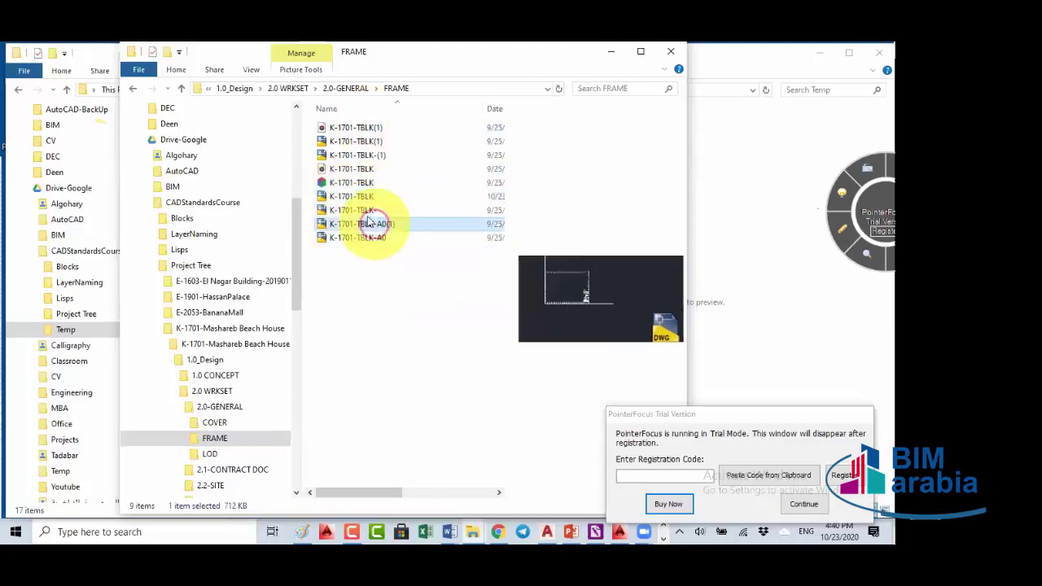
Step: Select and delete the seven outdated title-block copies
left_click(367, 212, "ctrl")
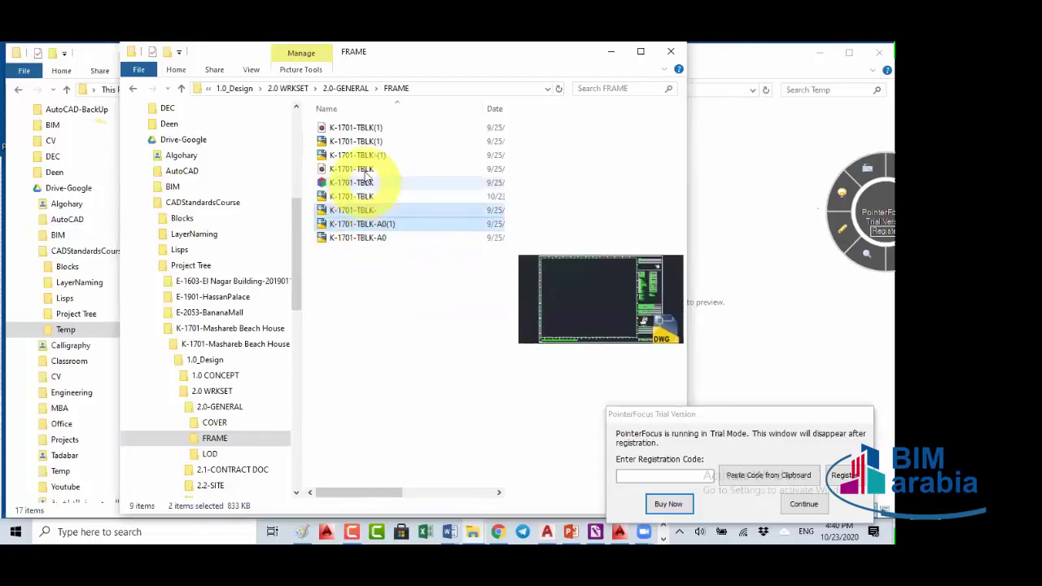
left_click(360, 128, "ctrl+shift")
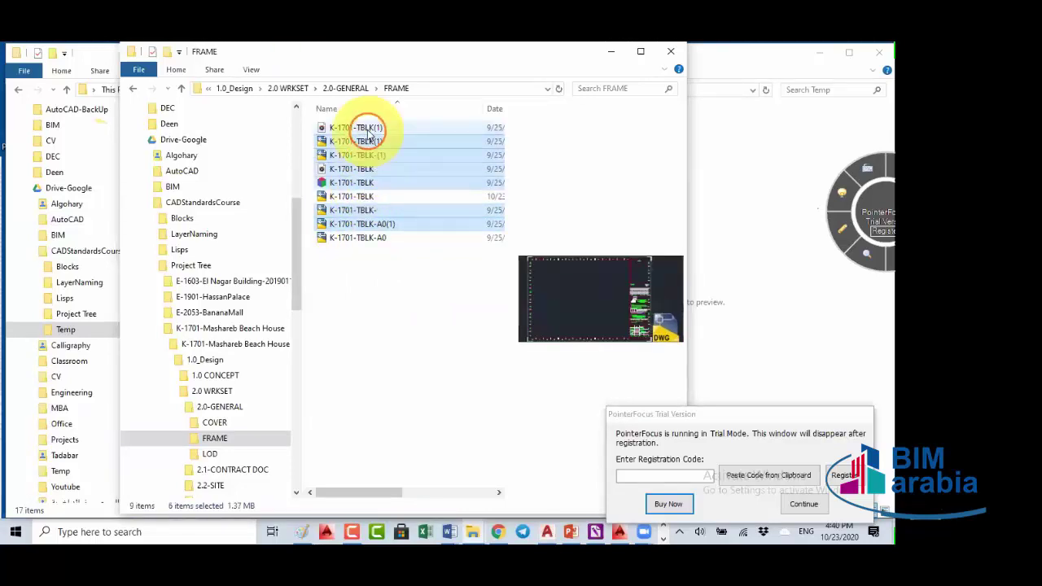
left_click(362, 196, "ctrl")
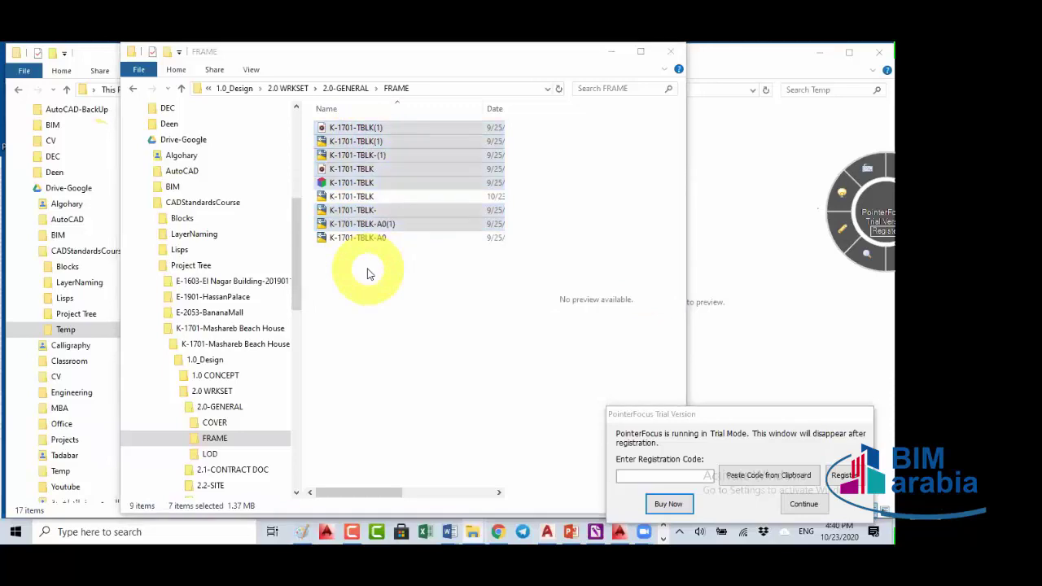
key("Delete")
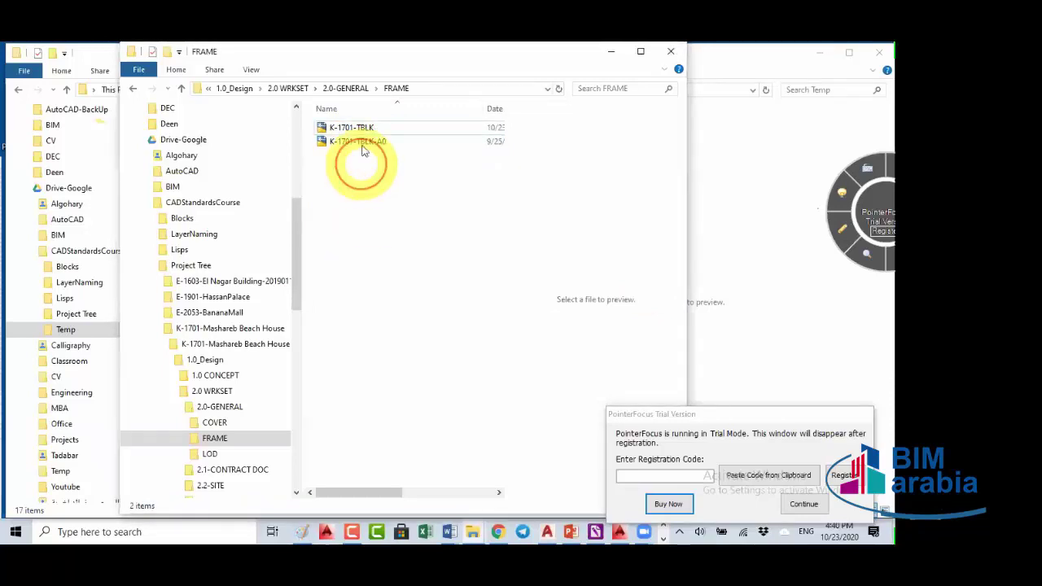
Step: Preview the remaining K-1701-TBLK and K-1701-TBLK-A0 drawings, then open the LOD folder
left_click(356, 133)
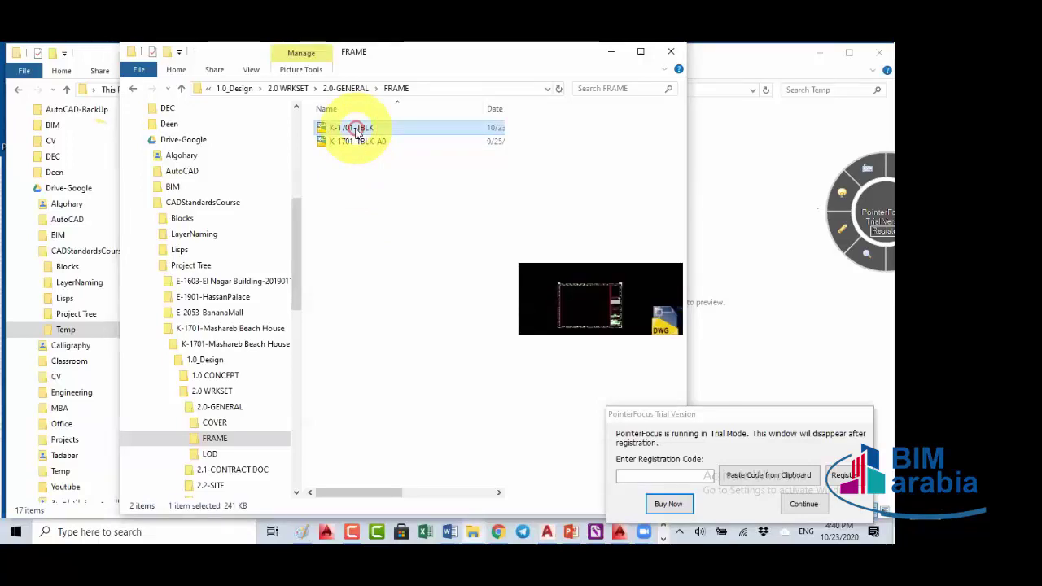
left_click(353, 143)
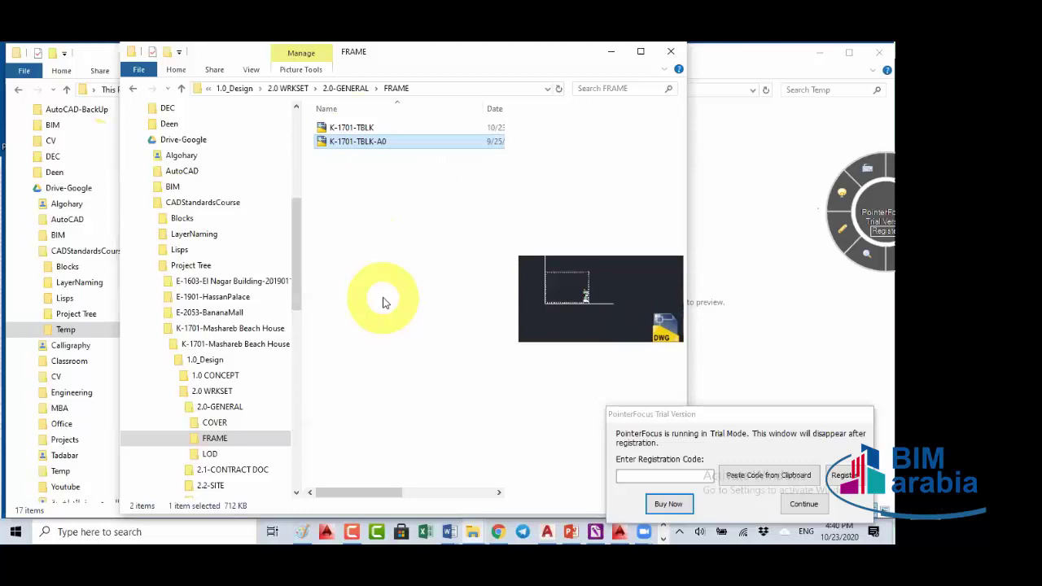
left_click(214, 456)
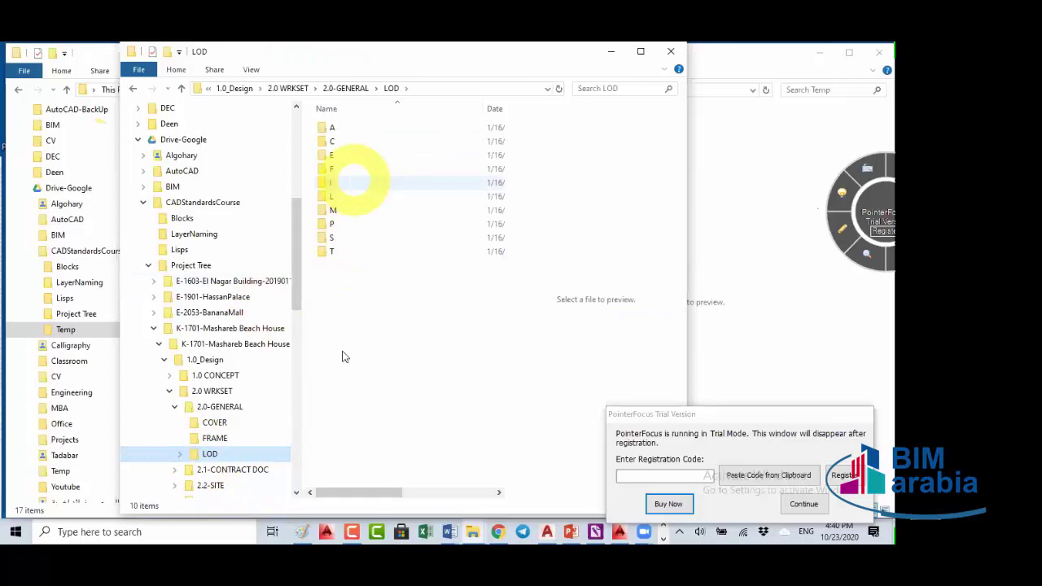
Step: Expand LOD and browse its lettered subfolders from A through T
left_click(180, 453)
scroll(211, 387, "down", 2)
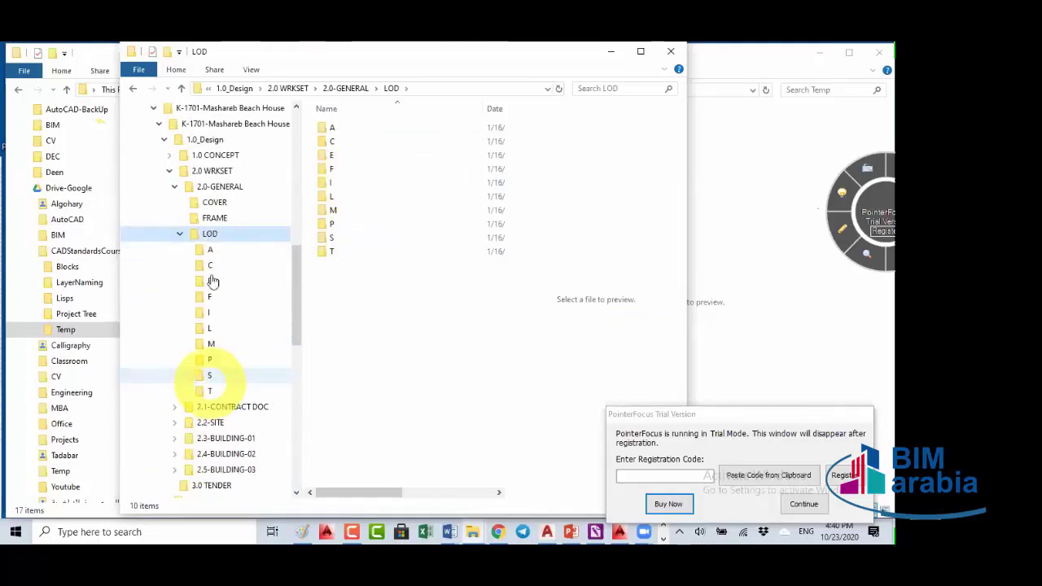
left_click(210, 280)
left_click(210, 298)
left_click(209, 313)
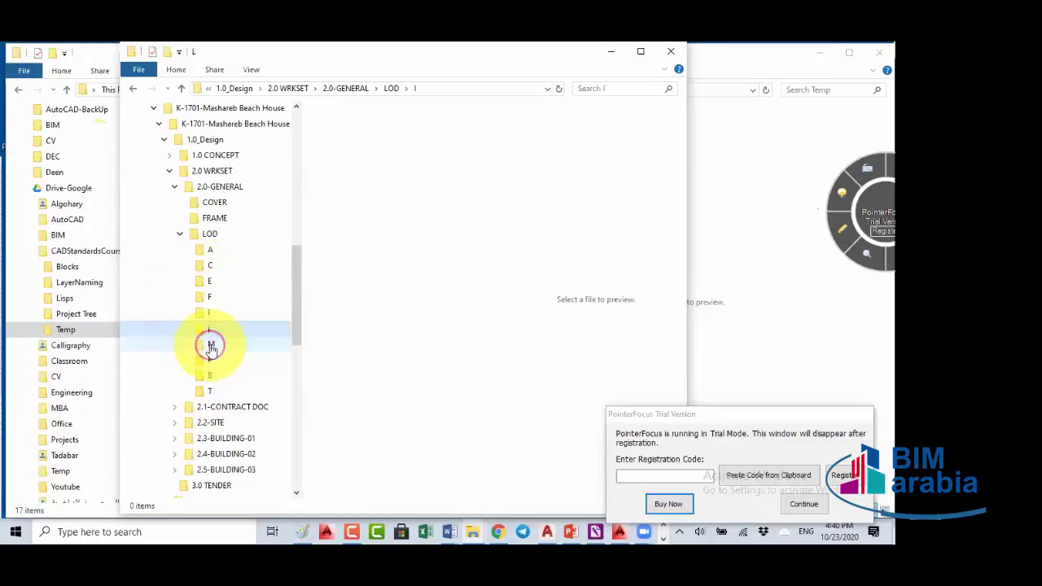
left_click(210, 343)
left_click(220, 375)
left_click(210, 391)
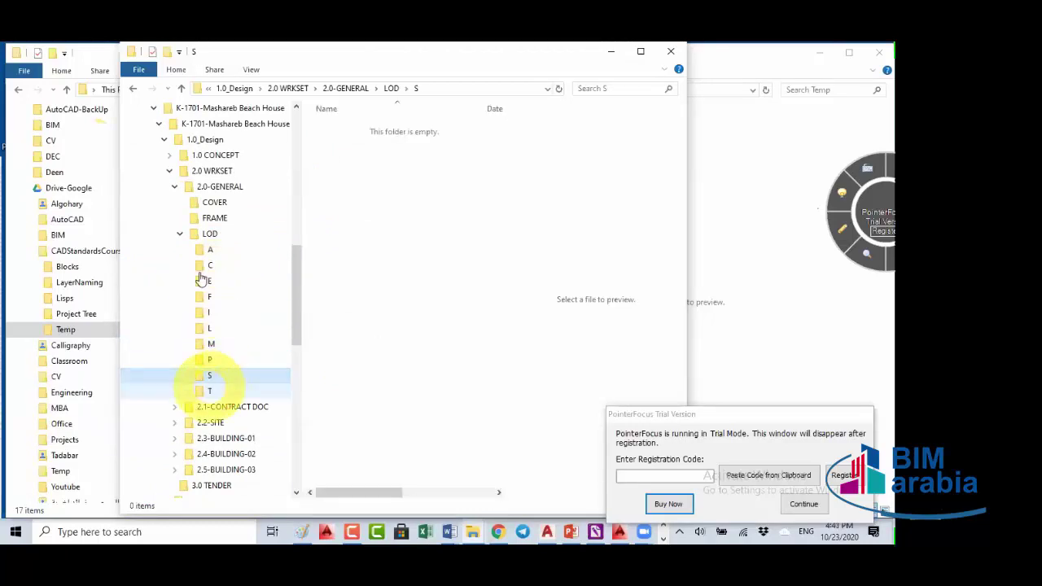
left_click(208, 253)
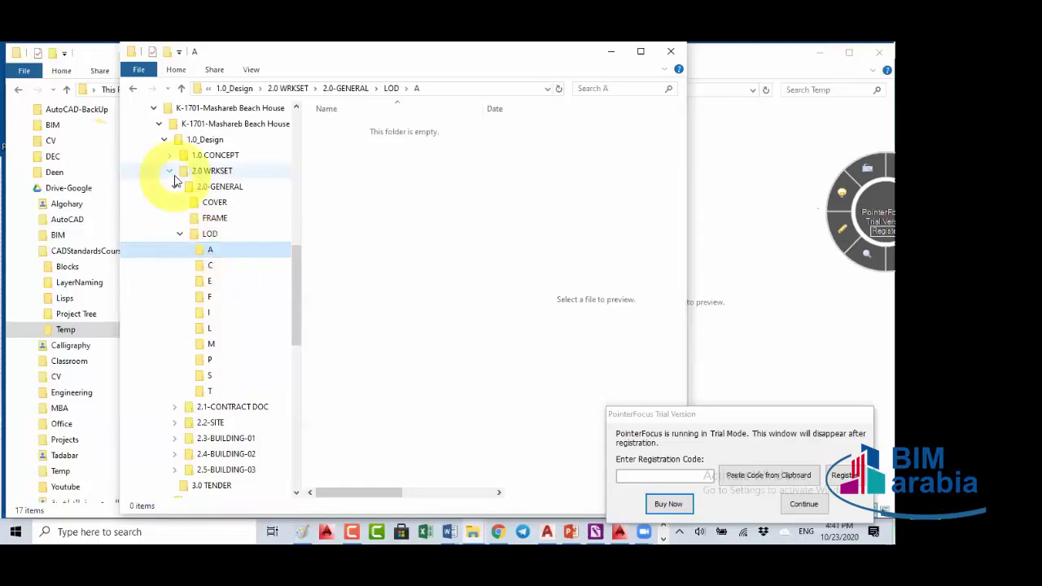
Step: Collapse the project folder and show the PROJECT_TEMPLATE folder's properties
left_click(154, 108)
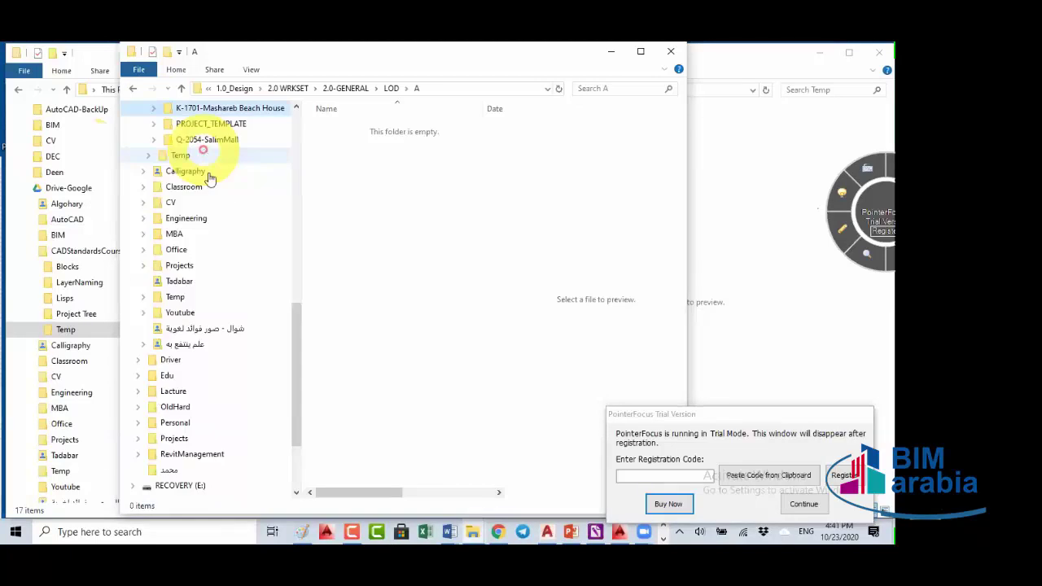
left_click(209, 171)
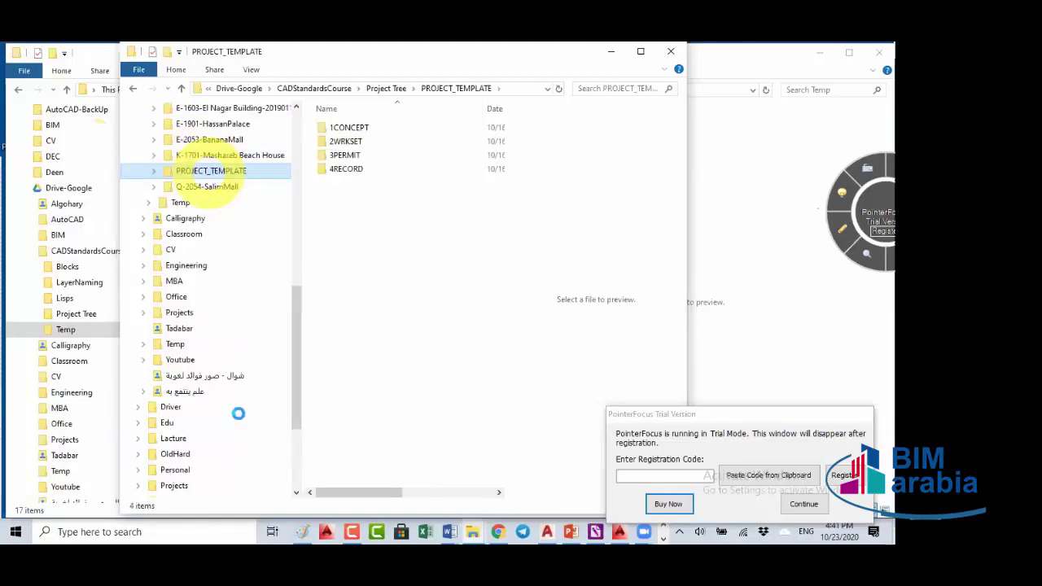
key("shift+F10")
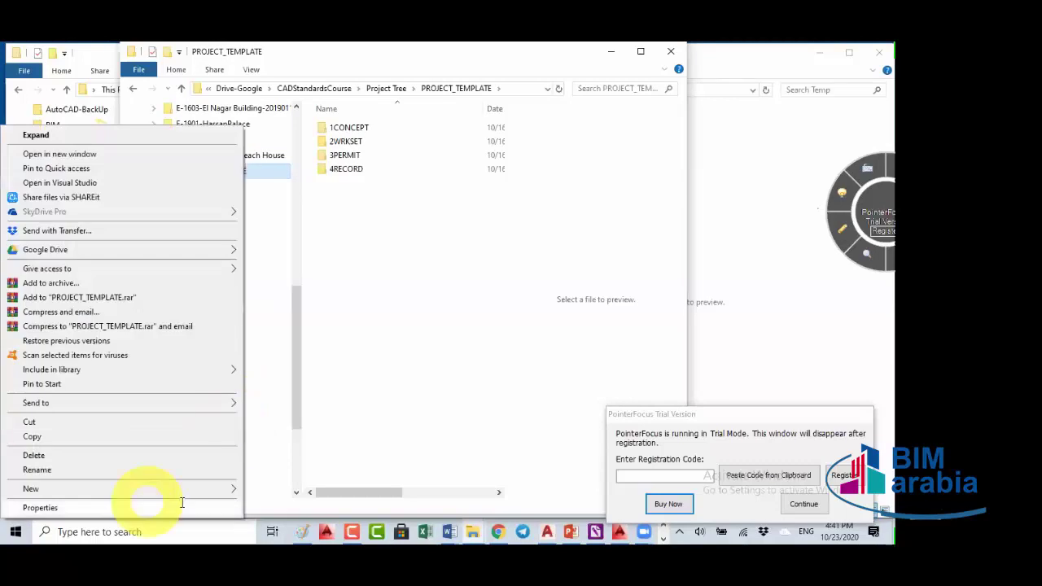
left_click(181, 505)
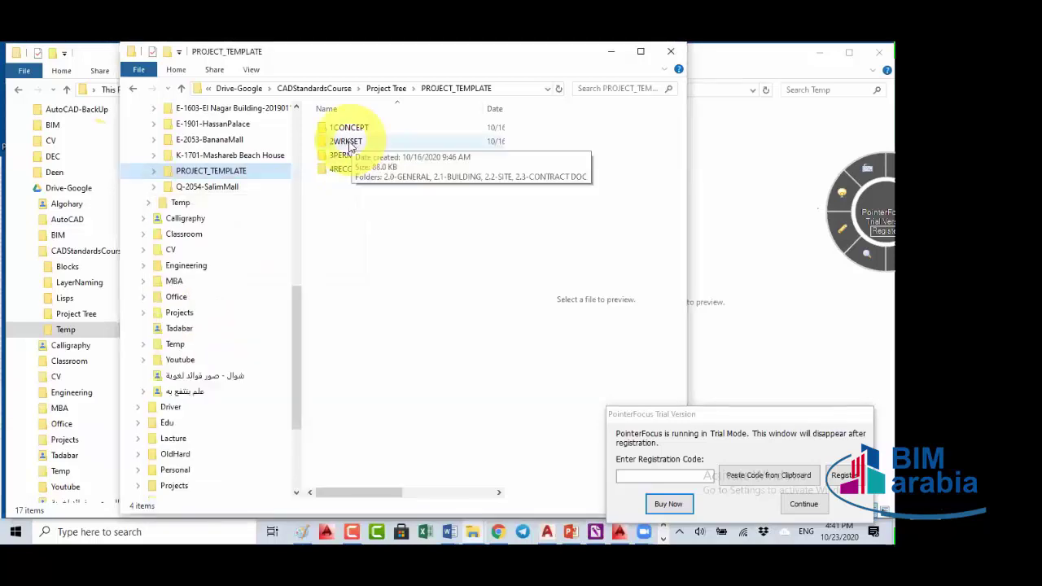
Step: Tidy the folder tree and open K-1701-Mashareb Beach House > 1.0_Design > 2.0 WRKSET
left_click(132, 90)
left_click(182, 233)
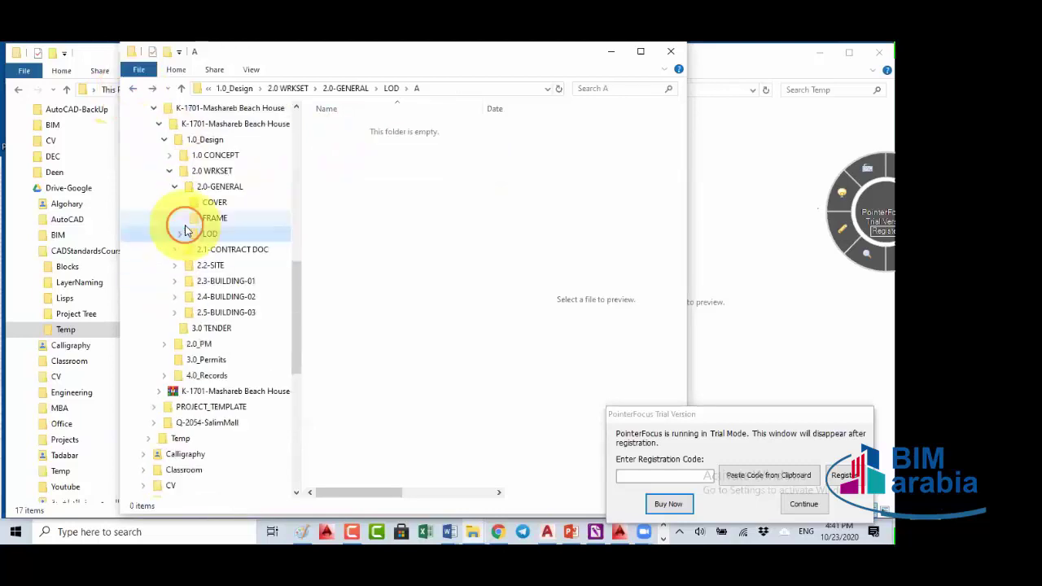
left_click(190, 245)
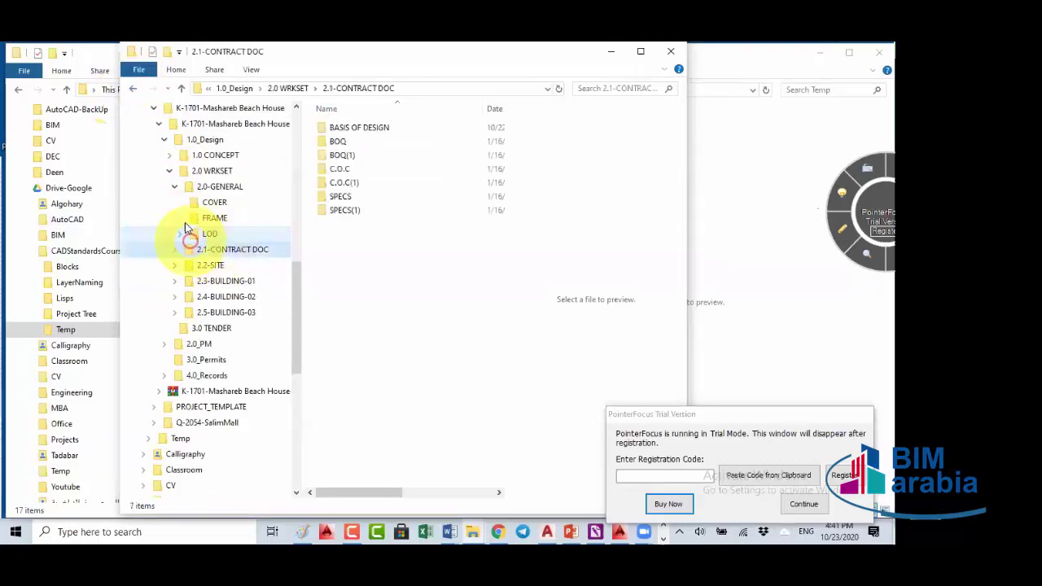
left_click(174, 188)
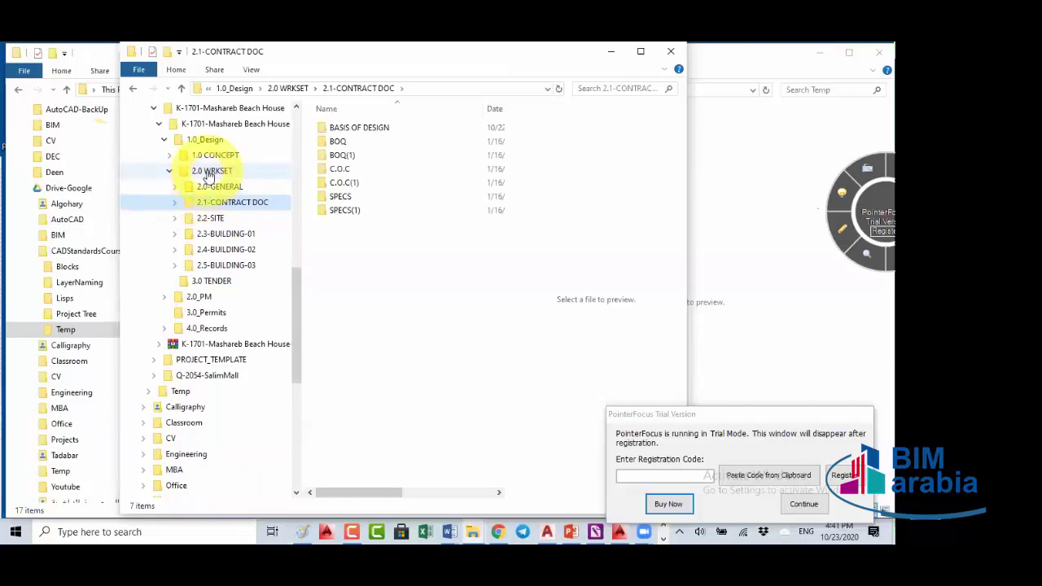
left_click(211, 124)
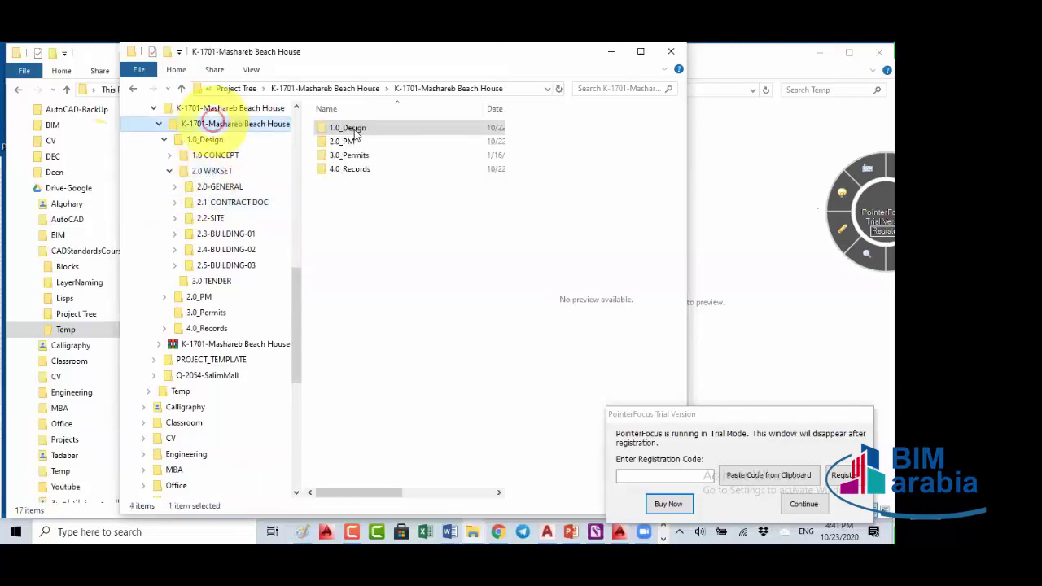
double_click(350, 128)
left_click(349, 141)
left_click(323, 144)
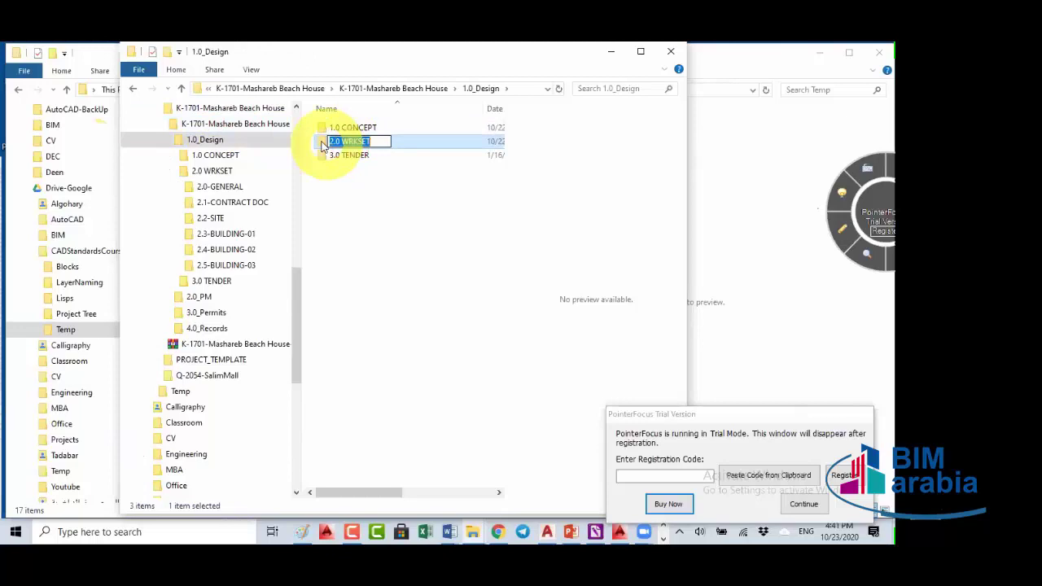
double_click(323, 145)
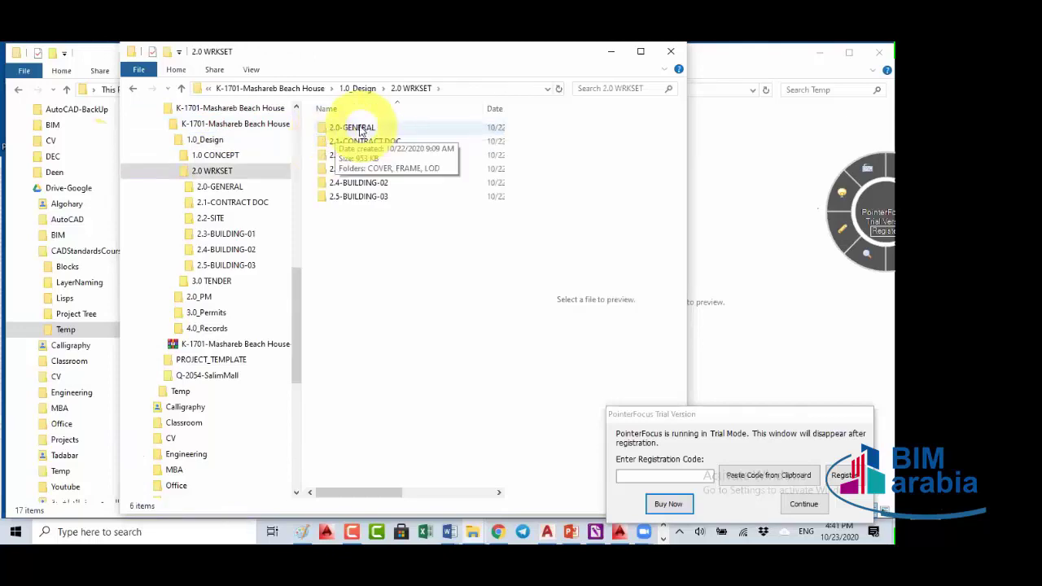
Step: Open 2.3-BUILDING-01 > BASE and preview the K-1701-AR-ALL(1) drawing
left_click(359, 128)
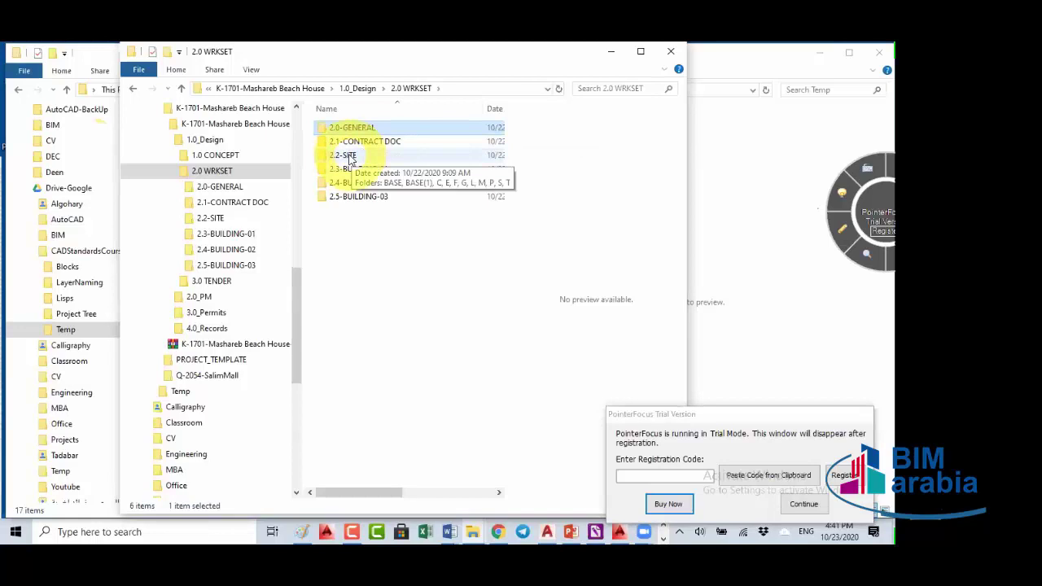
double_click(345, 155)
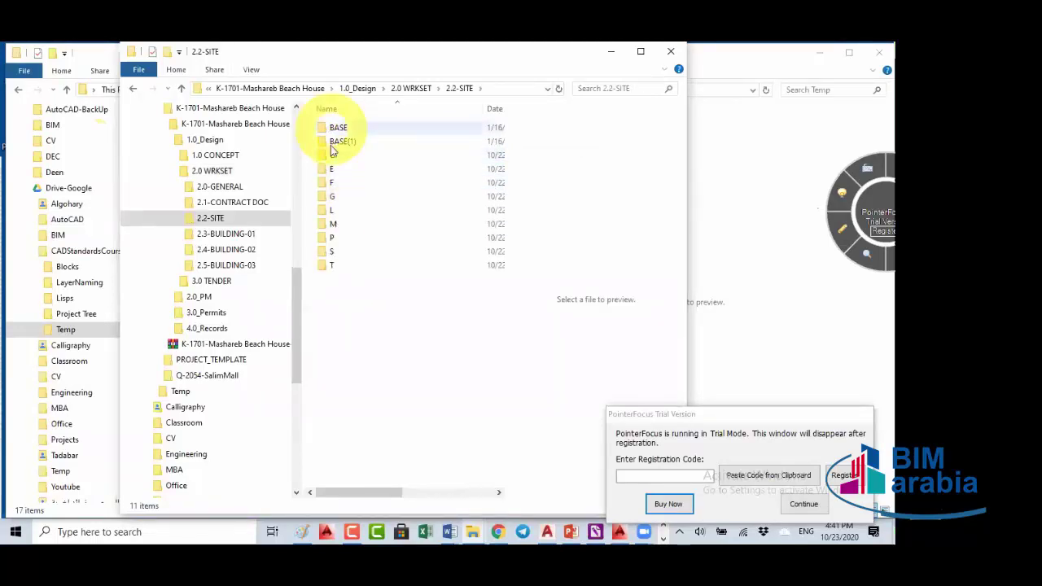
left_click(230, 235)
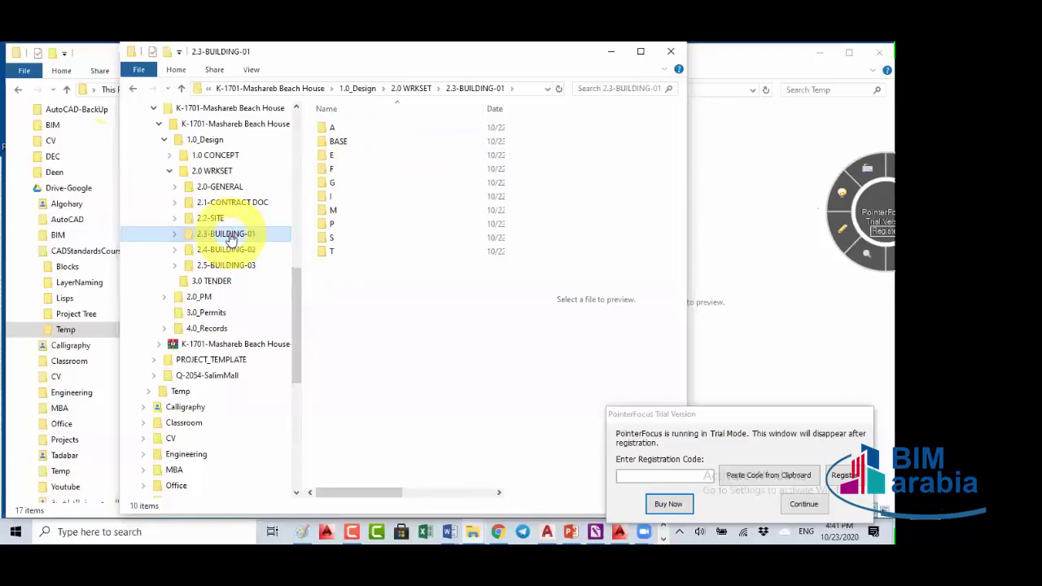
left_click(174, 234)
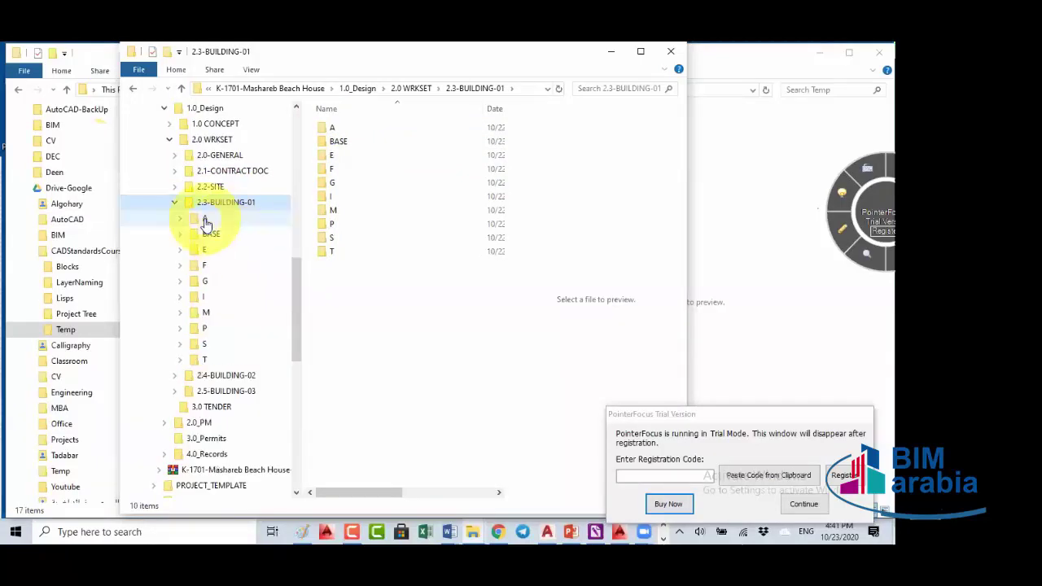
left_click(205, 221)
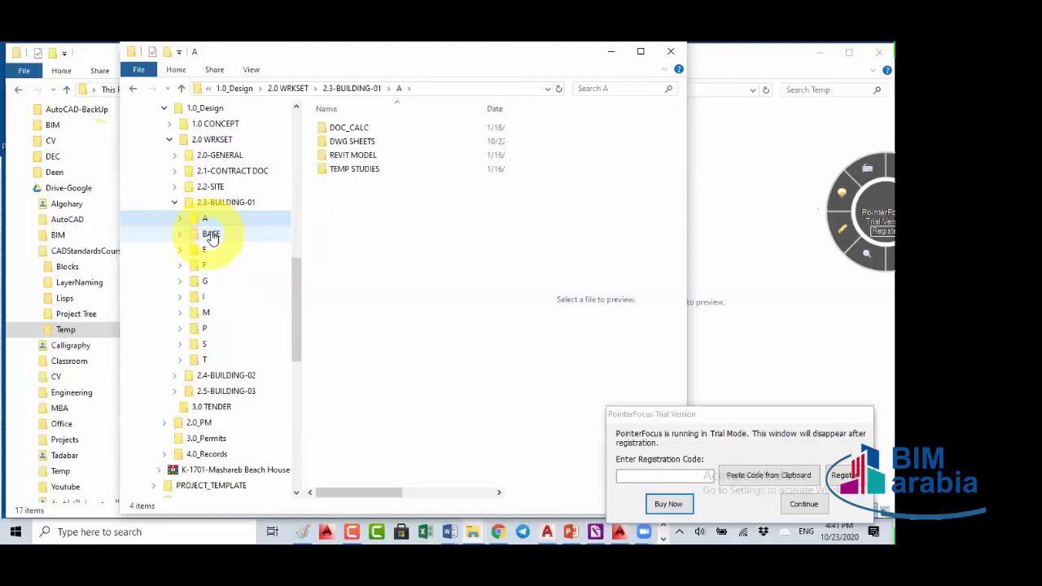
left_click(212, 236)
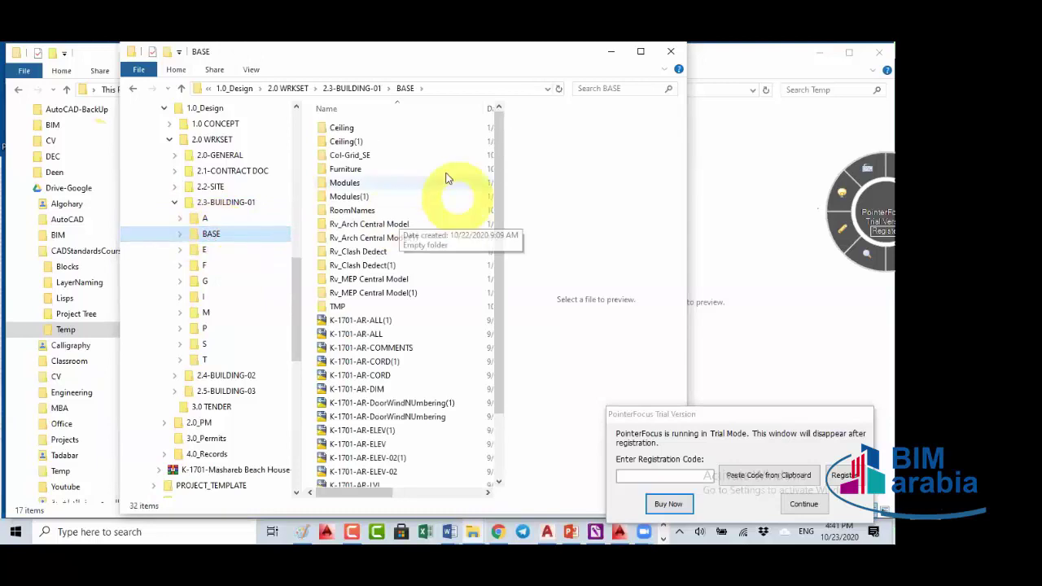
scroll(446, 204, "down", 2)
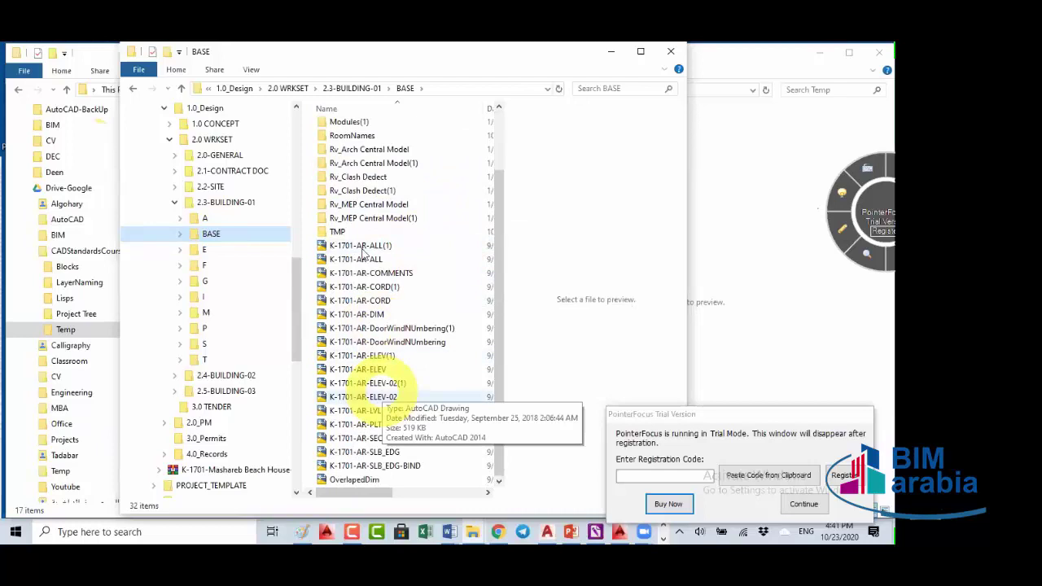
left_click(364, 247)
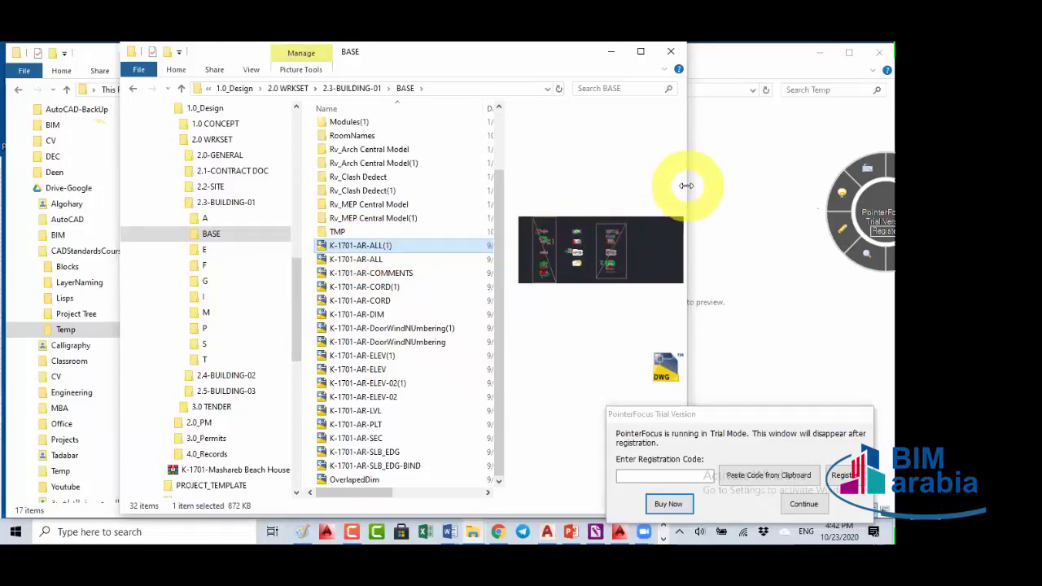
Step: Widen the Explorer window, dismiss the trial notice and adjust the preview pane layout
left_click_drag(686, 186, 792, 184)
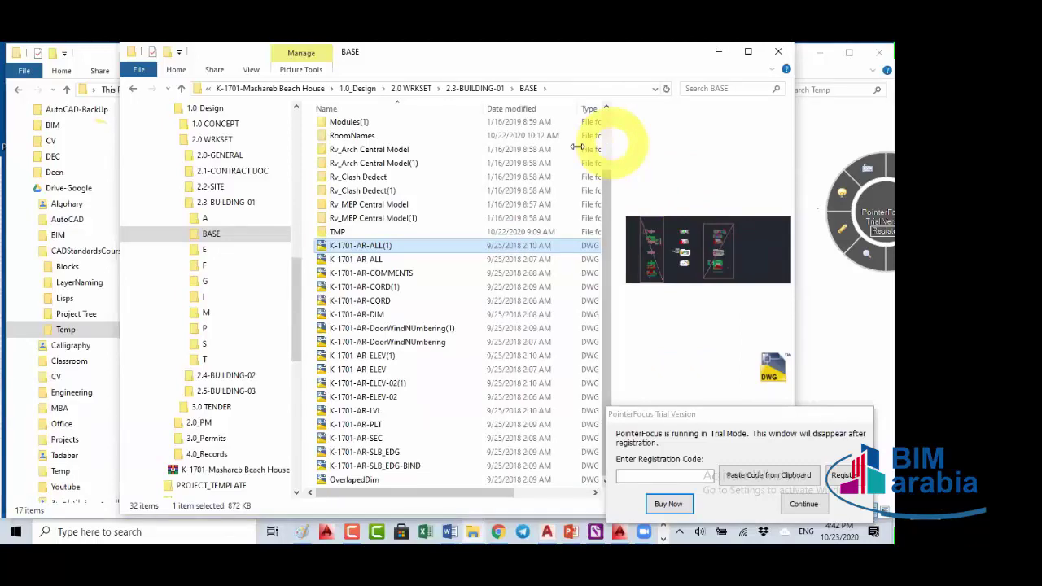
left_click_drag(609, 146, 488, 147)
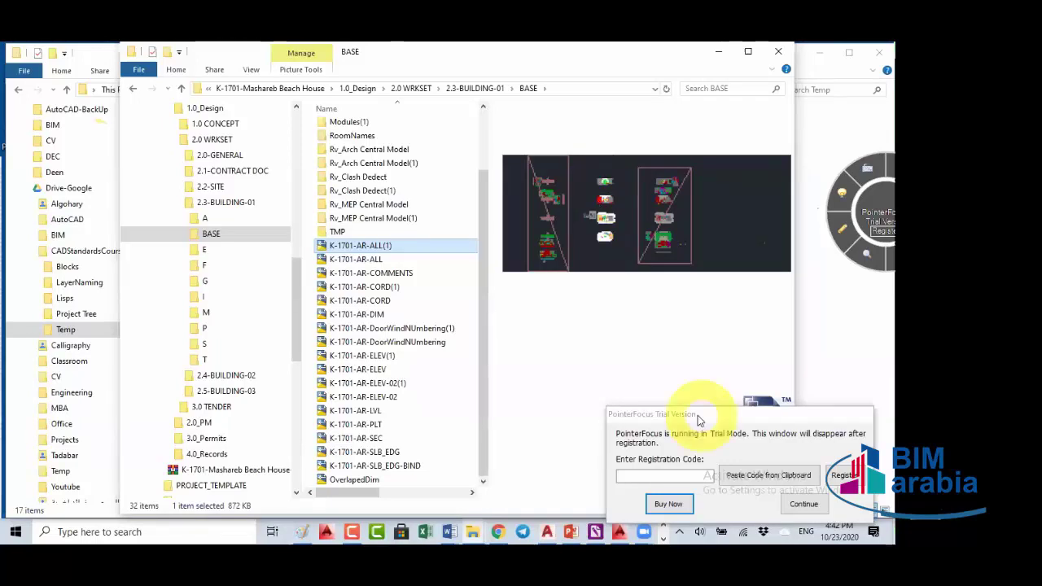
left_click(640, 407)
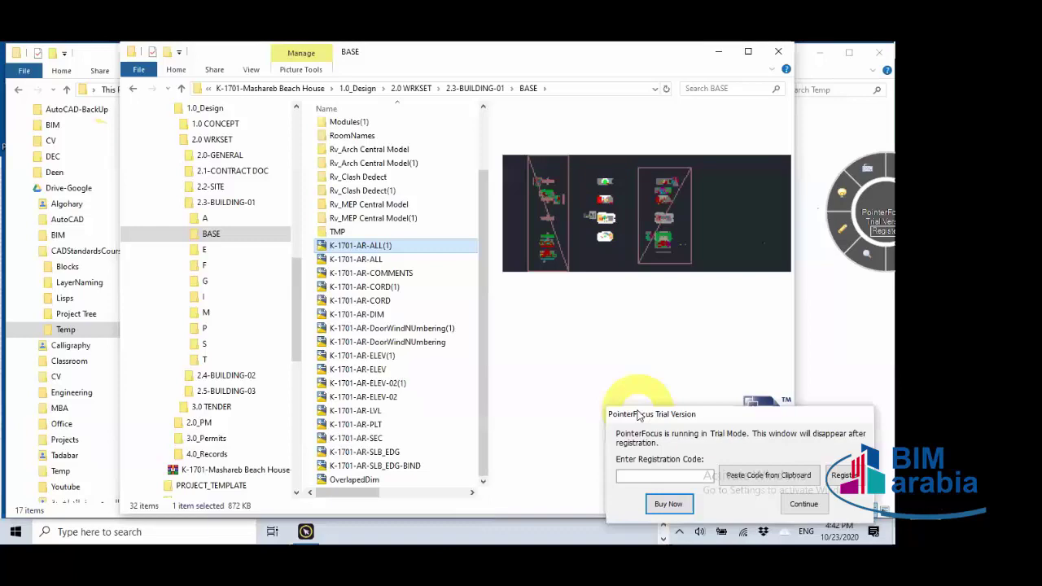
left_click(794, 499)
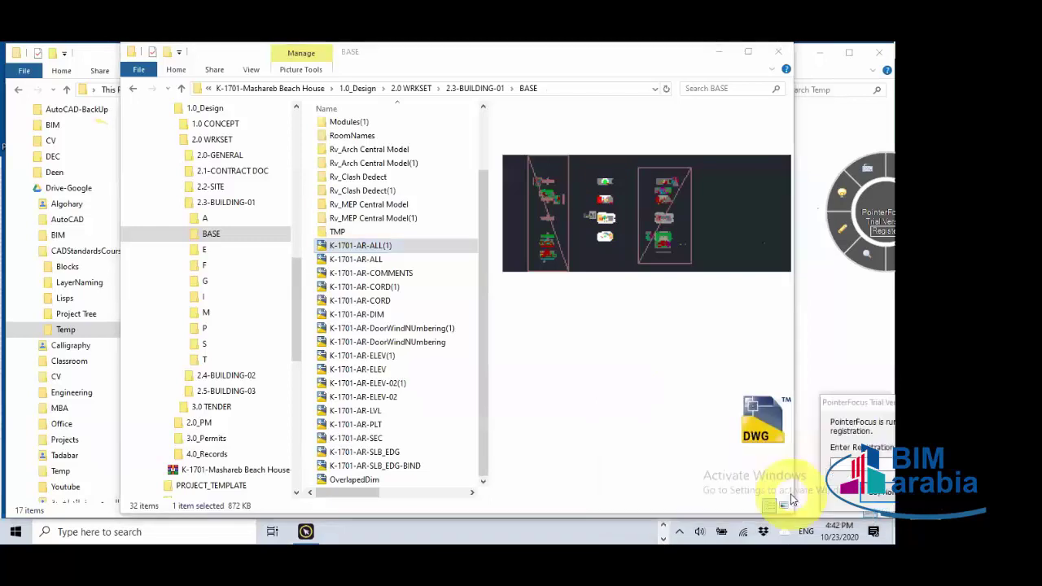
left_click(249, 70)
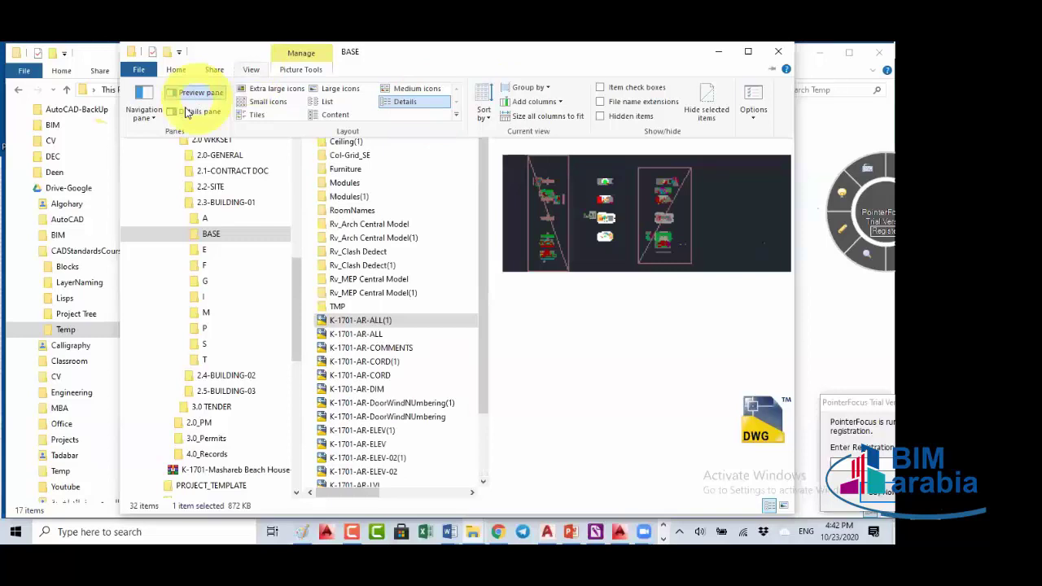
left_click(184, 71)
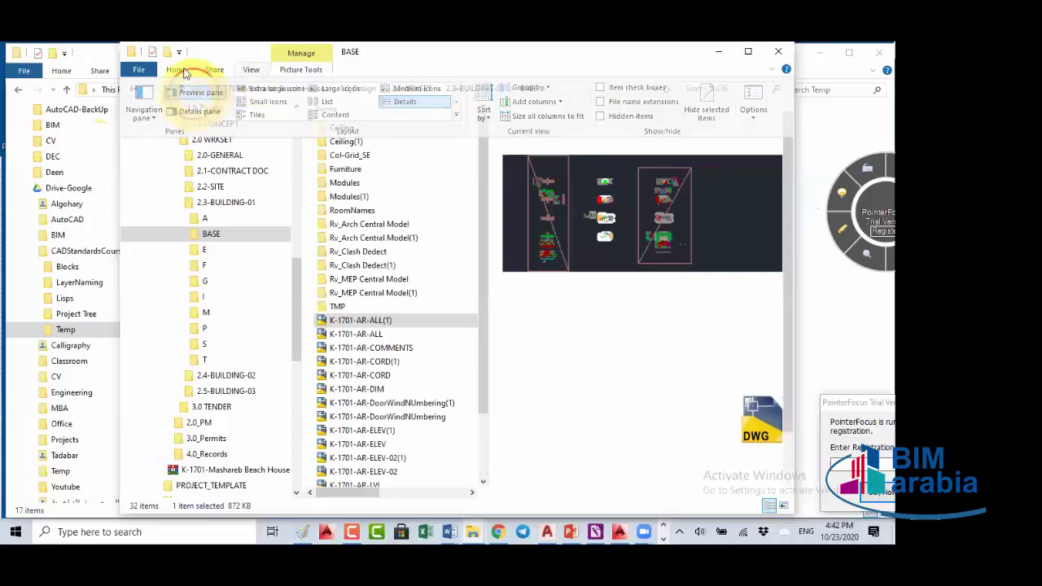
left_click(244, 71)
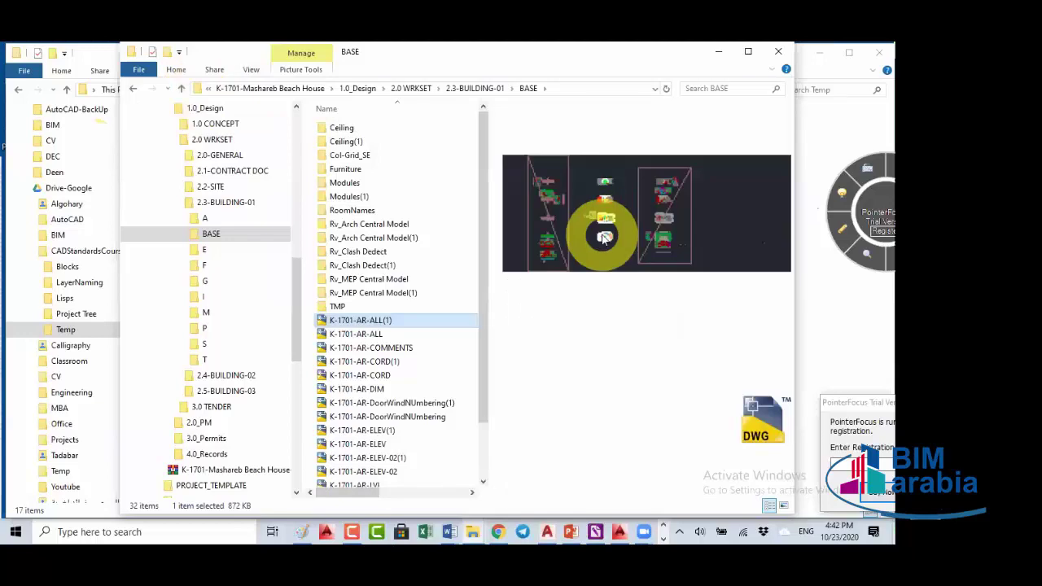
Step: Preview the K-1701-AR-ALL, K-1701-AR-COMMENTS and K-1701-AR-CORD drawings
left_click(367, 334)
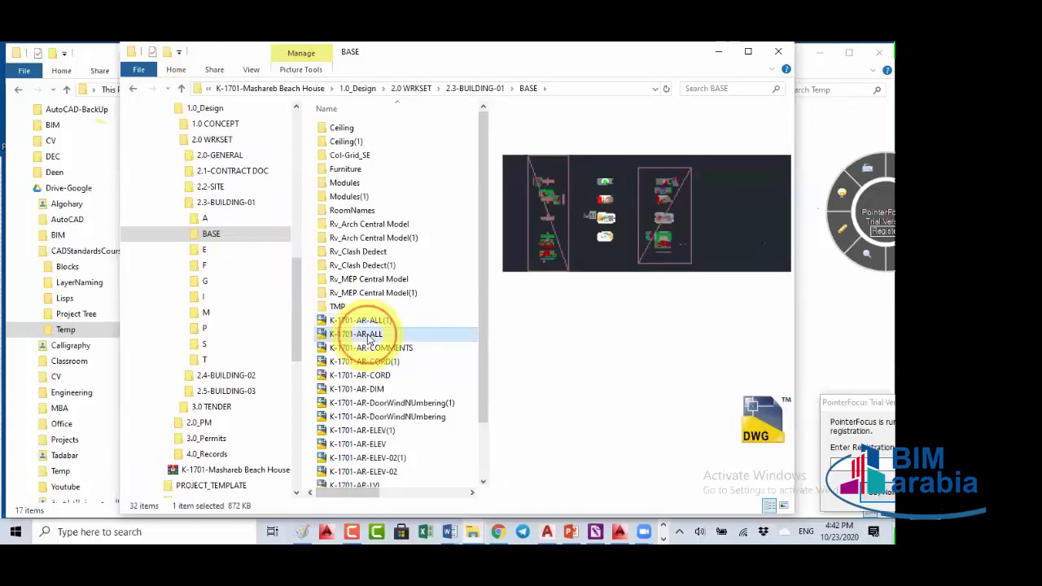
left_click(606, 183)
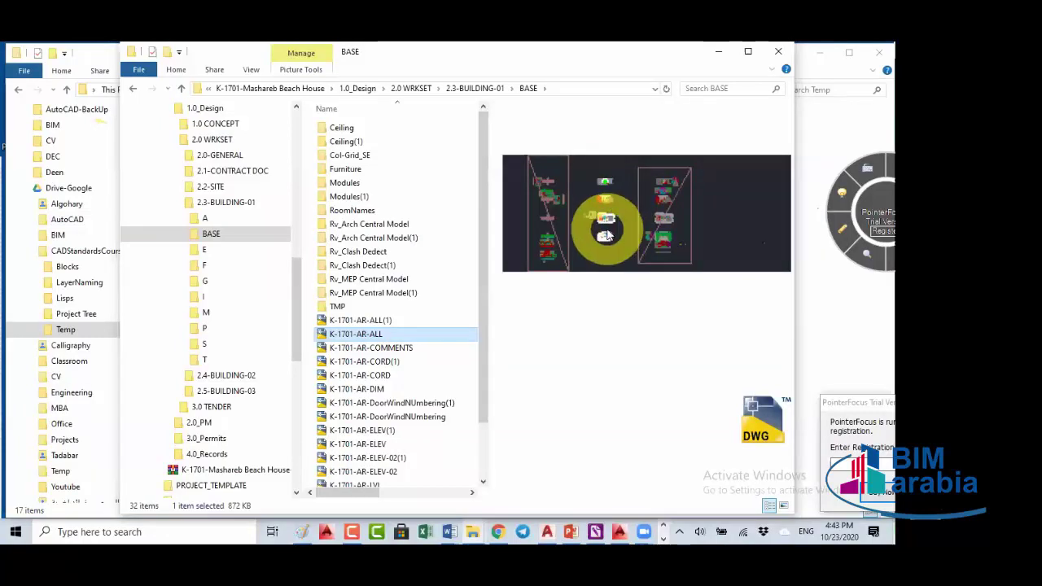
left_click(371, 348)
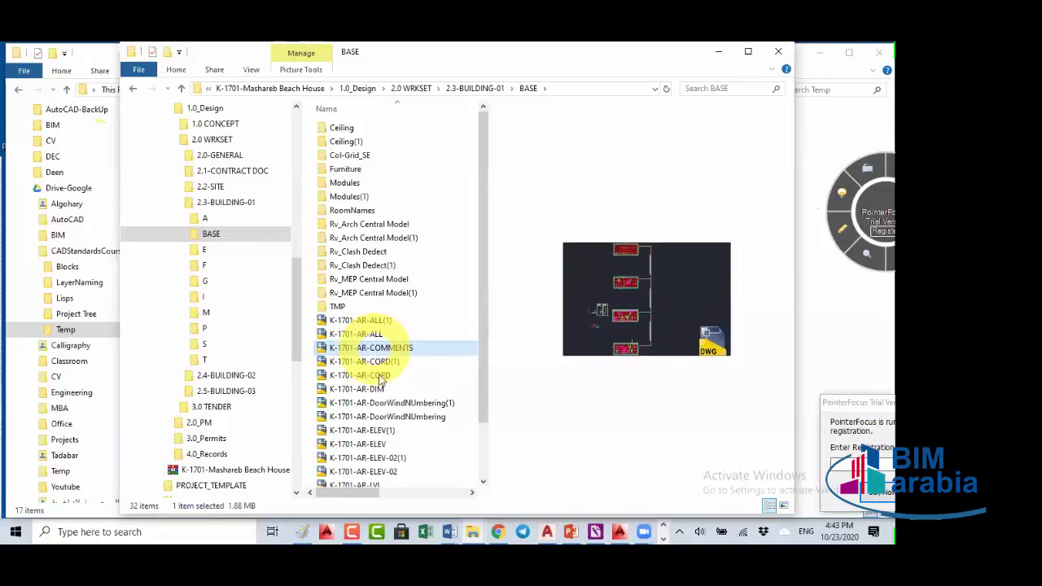
left_click(373, 377)
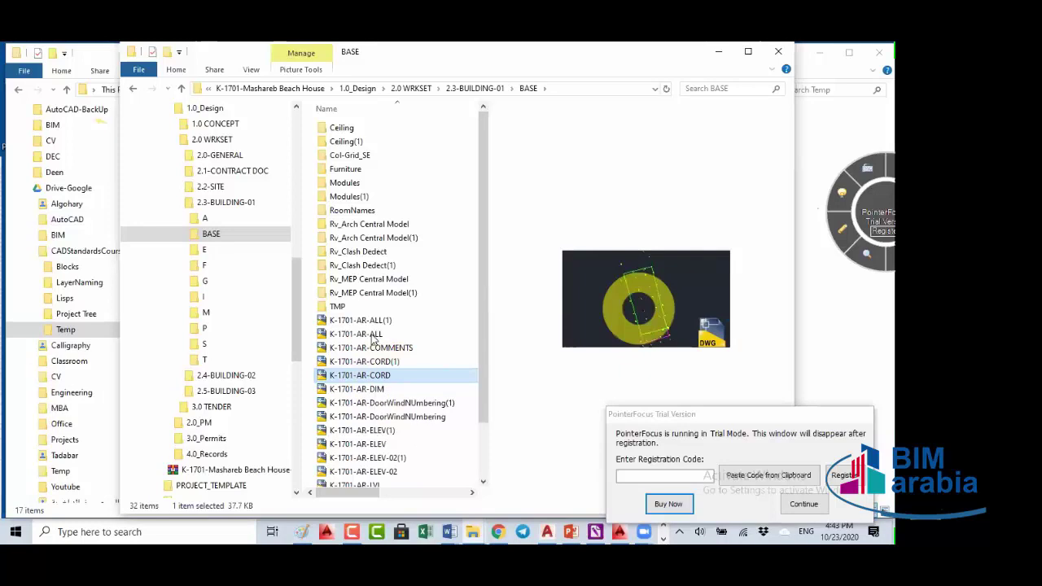
left_click(423, 378)
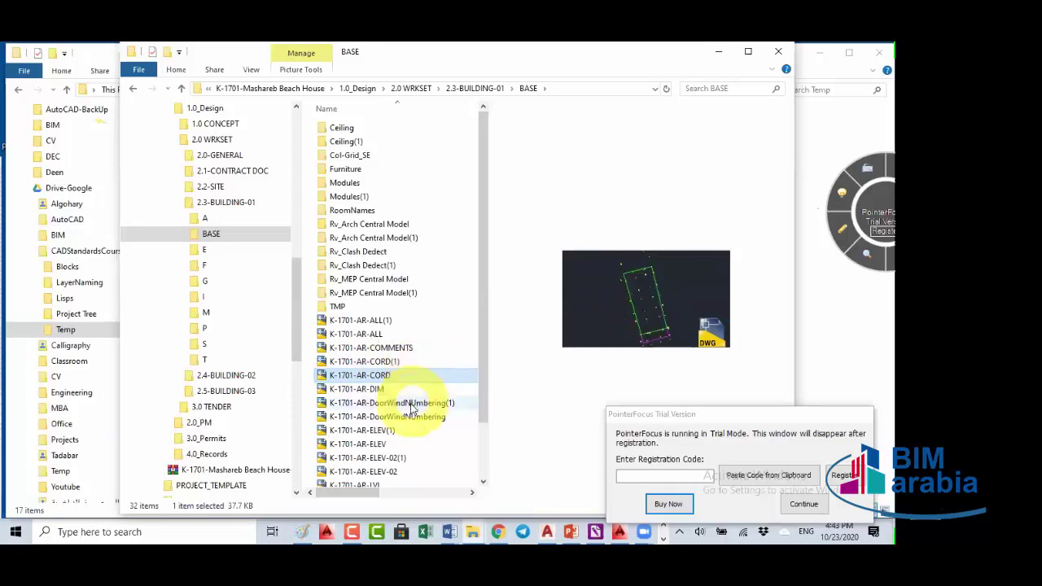
Step: Preview the DoorWindNUmbering, ELEV, ELEV-02, LVL and SLB_EDG drawings
left_click(411, 404)
left_click(368, 417)
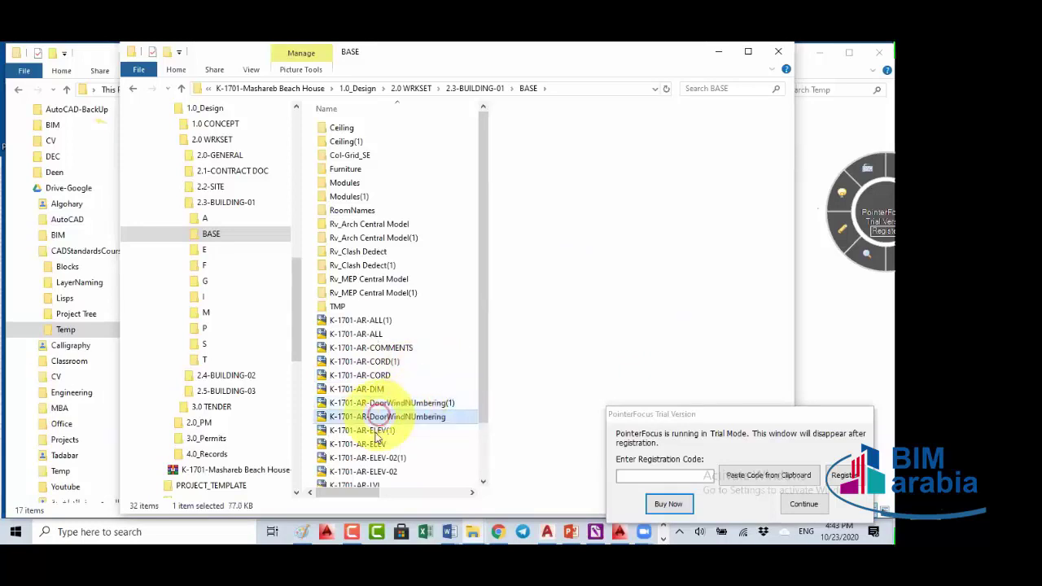
left_click(368, 444)
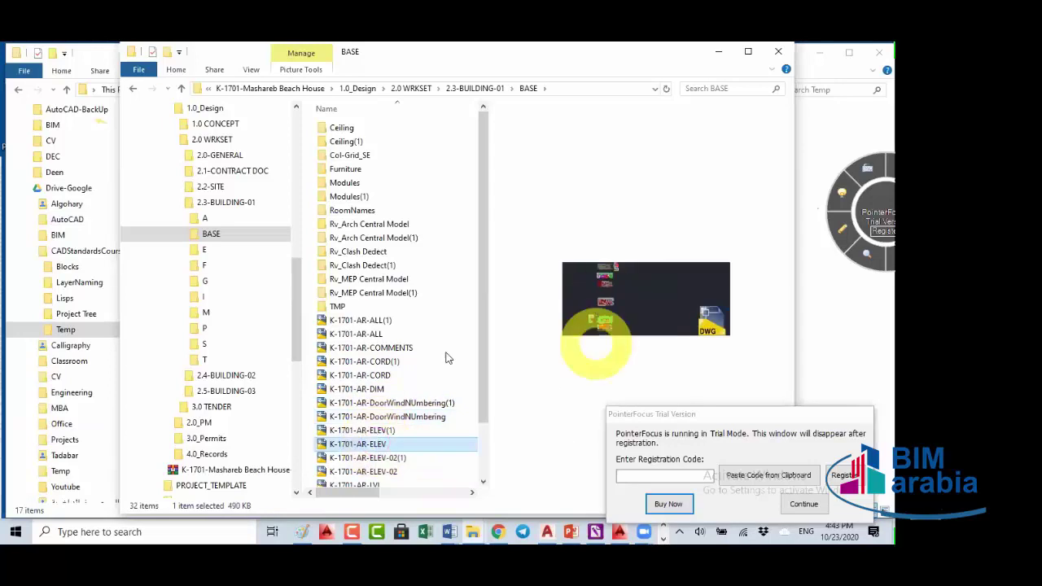
scroll(394, 397, "down", 2)
left_click(382, 398)
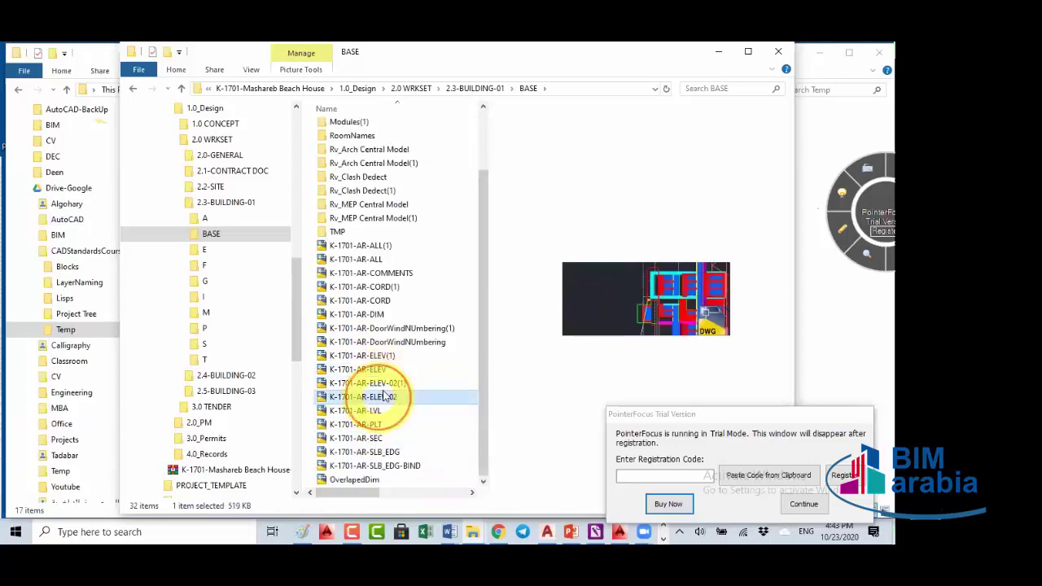
left_click(376, 412)
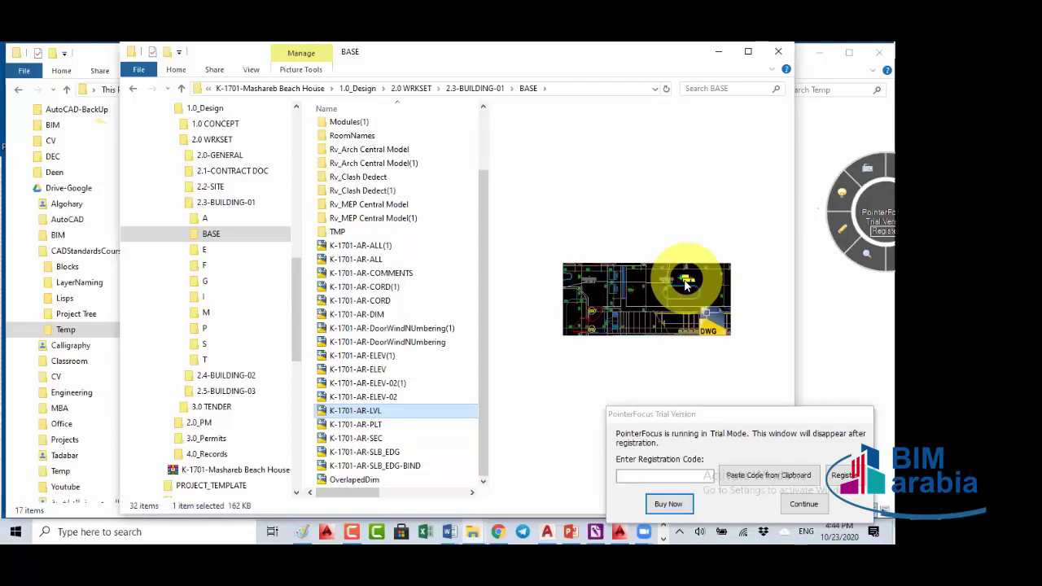
left_click(380, 455)
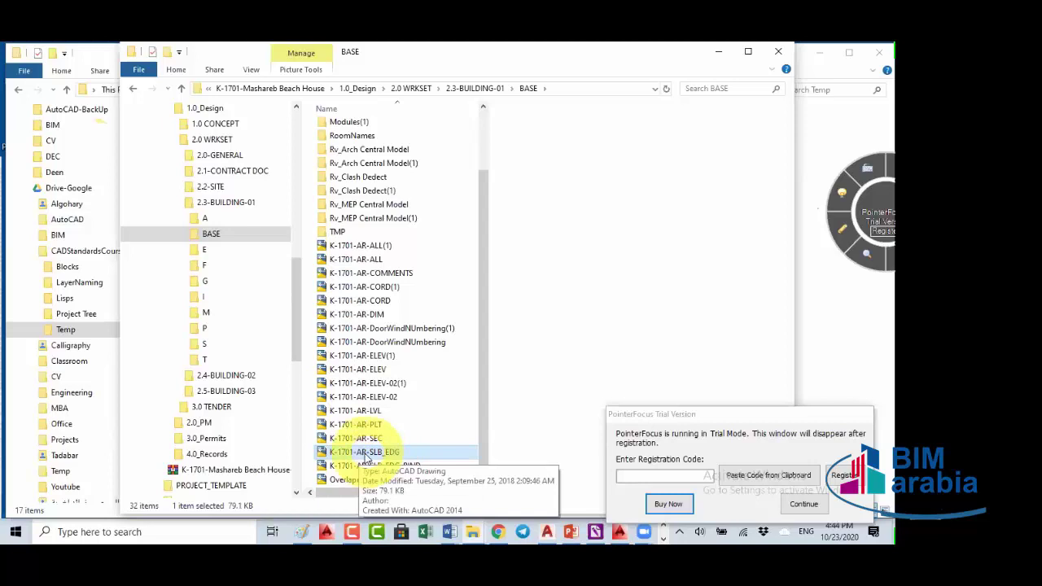
Step: Browse building 01's folders T, G, F and E, then open S > DWG SHEETS
left_click(205, 353)
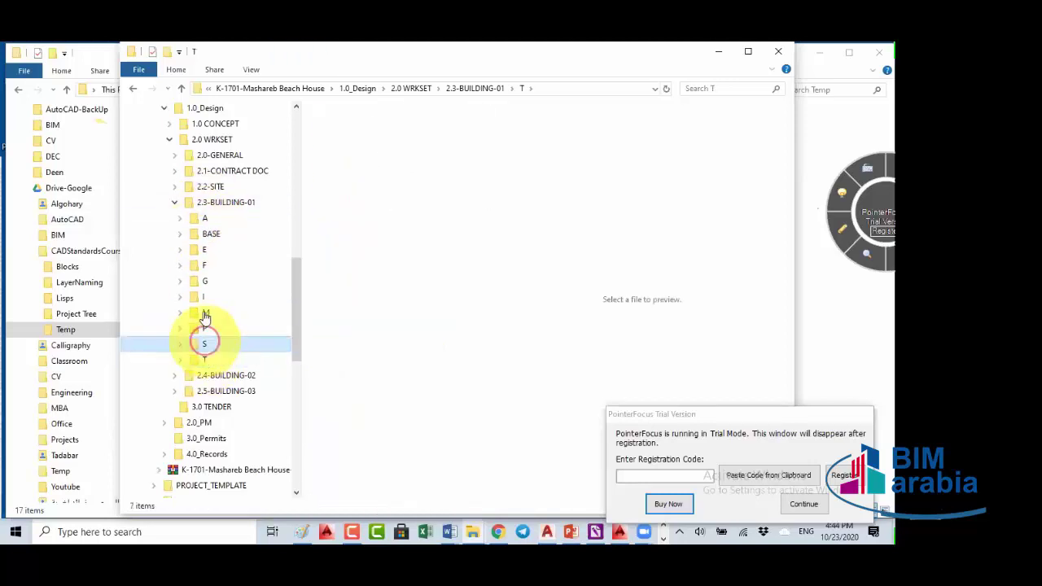
left_click(205, 279)
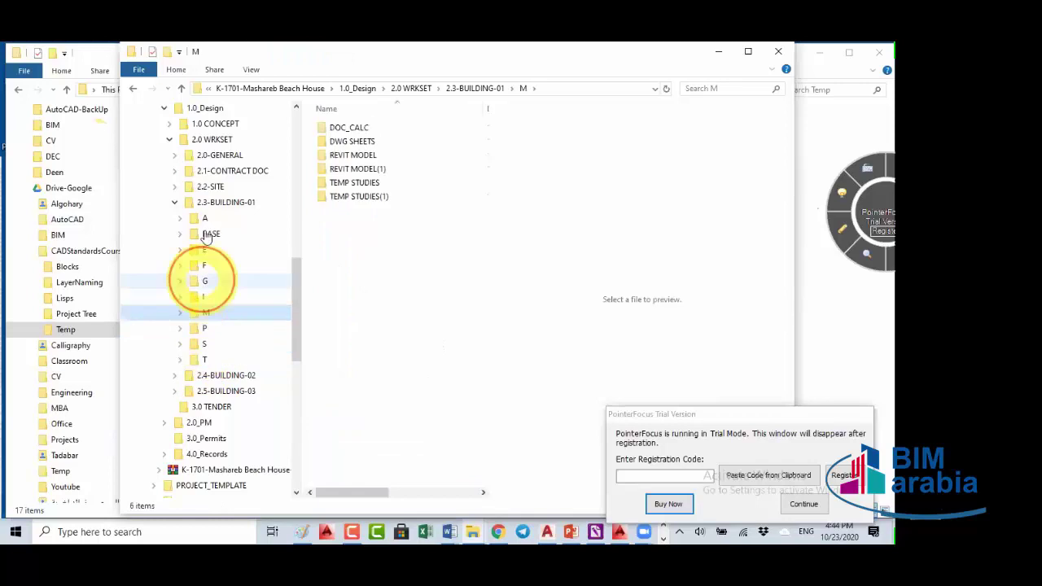
left_click(205, 259)
left_click(205, 252)
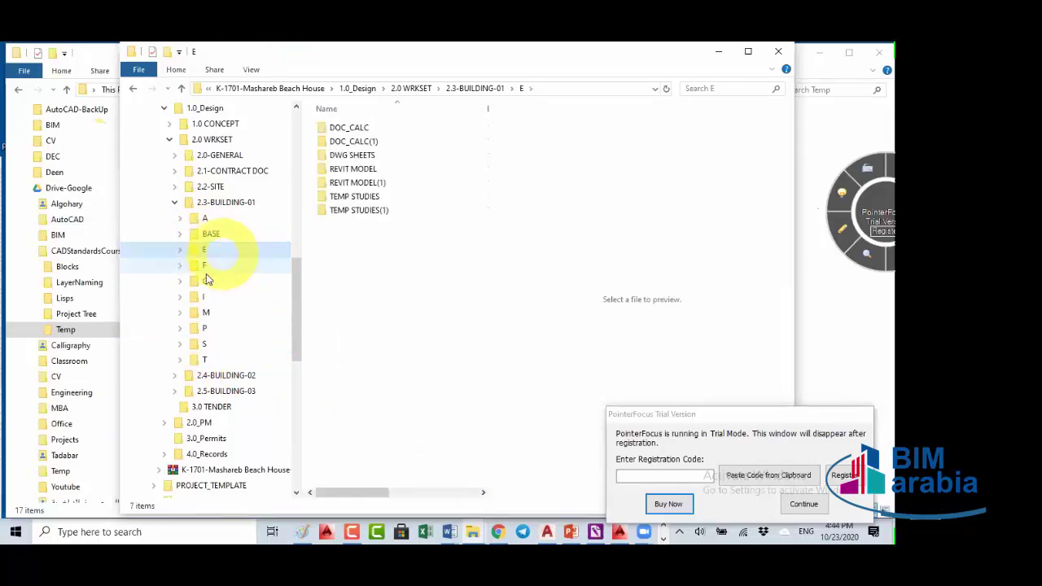
left_click(206, 344)
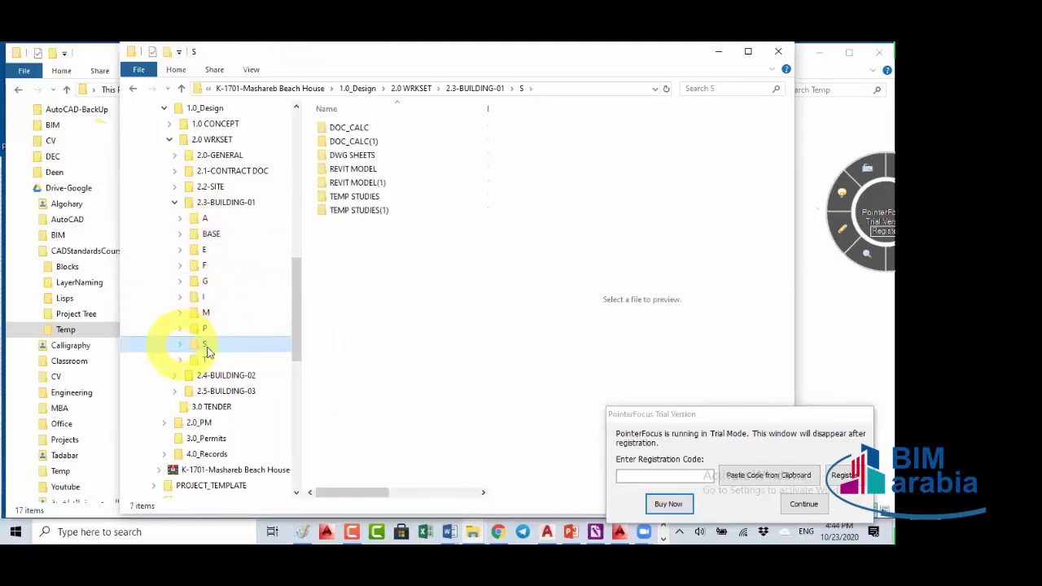
left_click(180, 344)
scroll(253, 383, "down", 1)
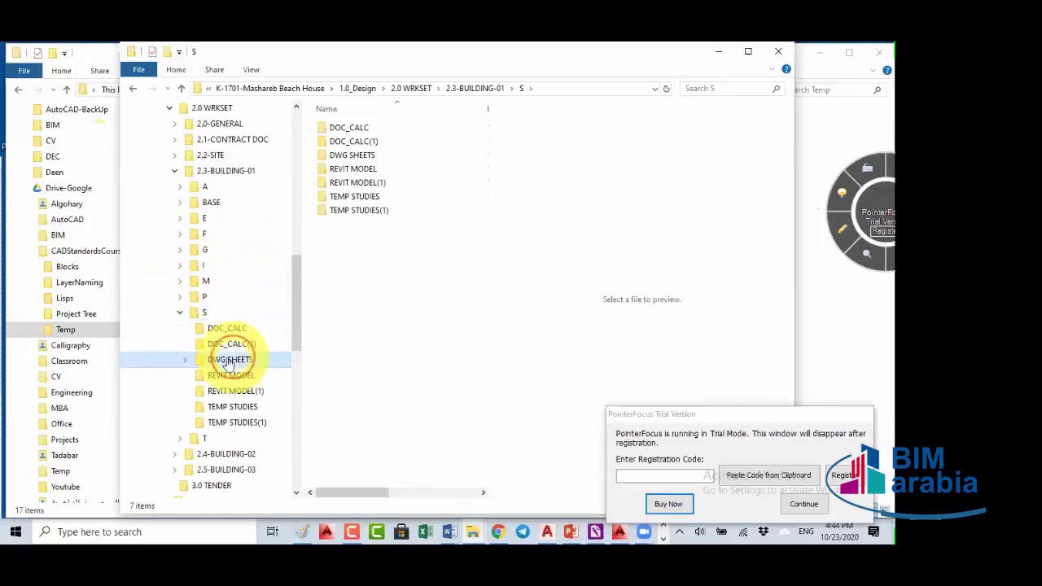
left_click(232, 359)
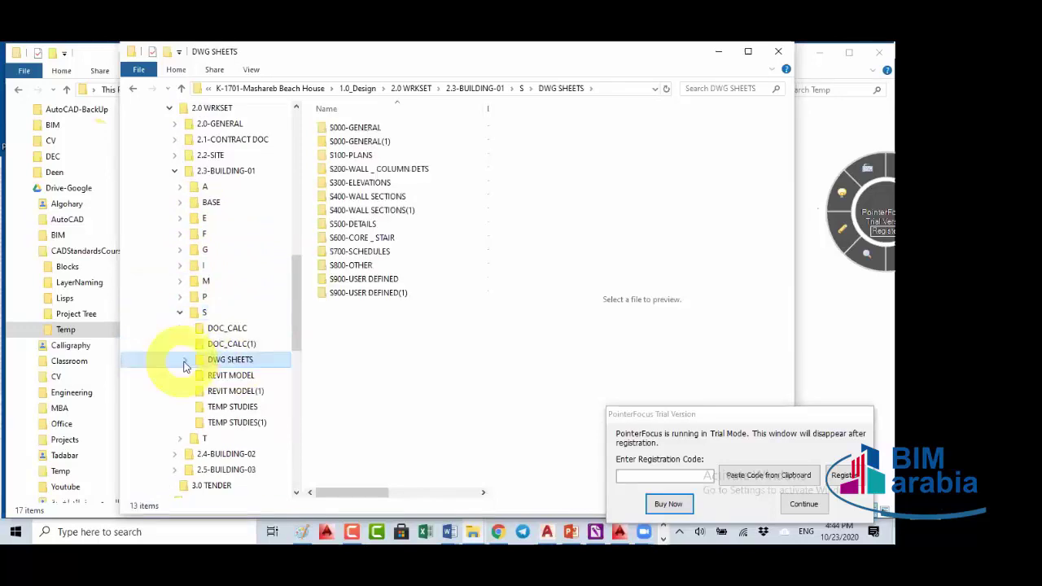
Step: Open S100-PLANS, look inside its COLUMN subfolder, and preview K-1701-S-100
double_click(343, 131)
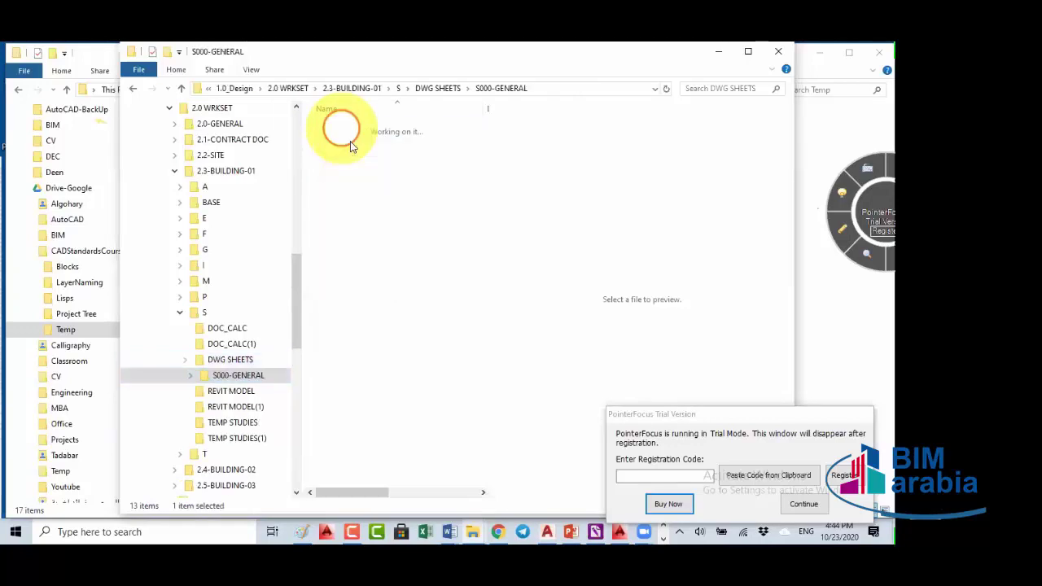
left_click(237, 407)
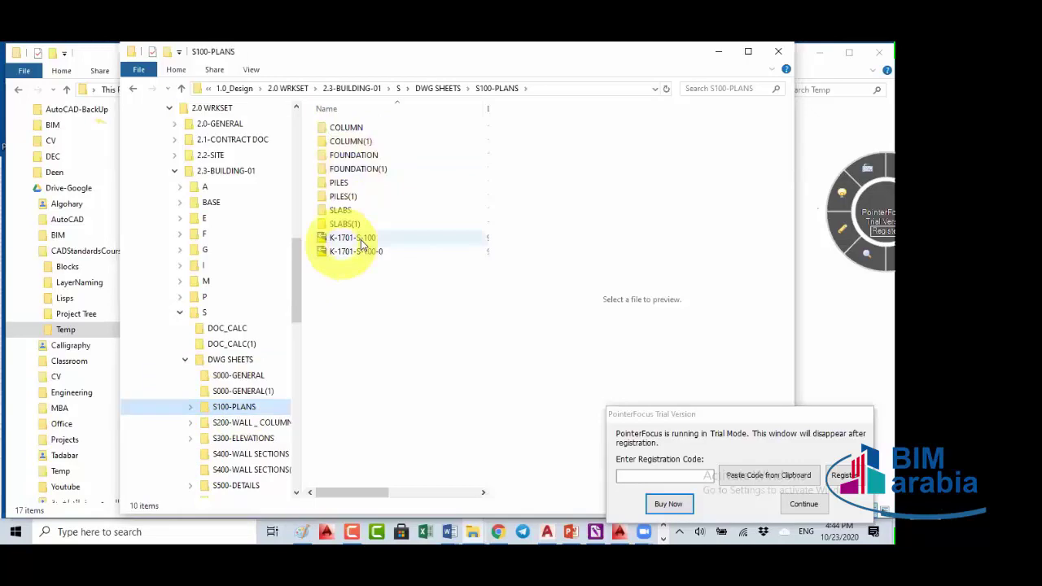
left_click(346, 129)
double_click(345, 128)
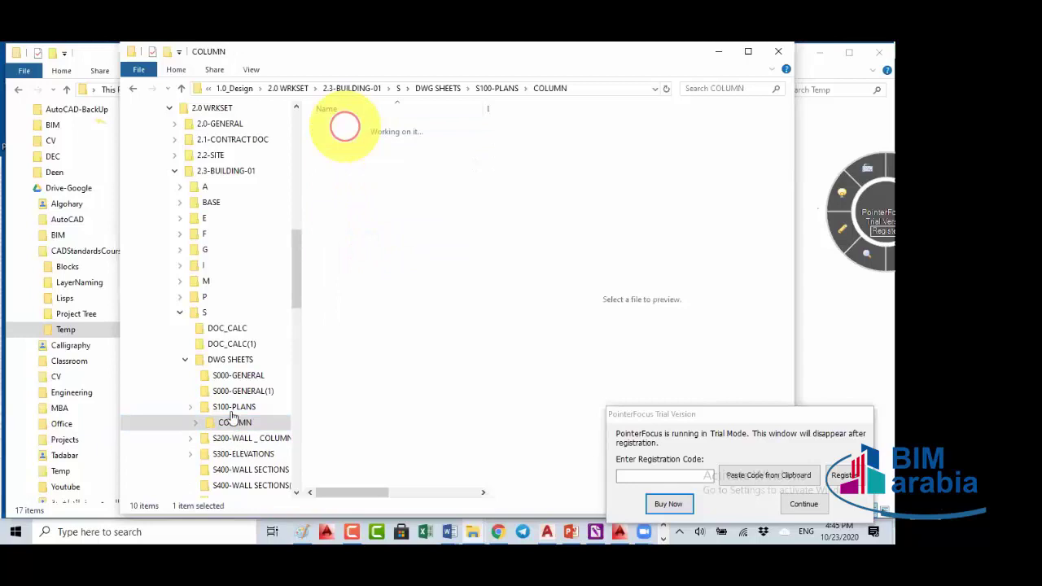
left_click(235, 408)
scroll(241, 398, "down", 3)
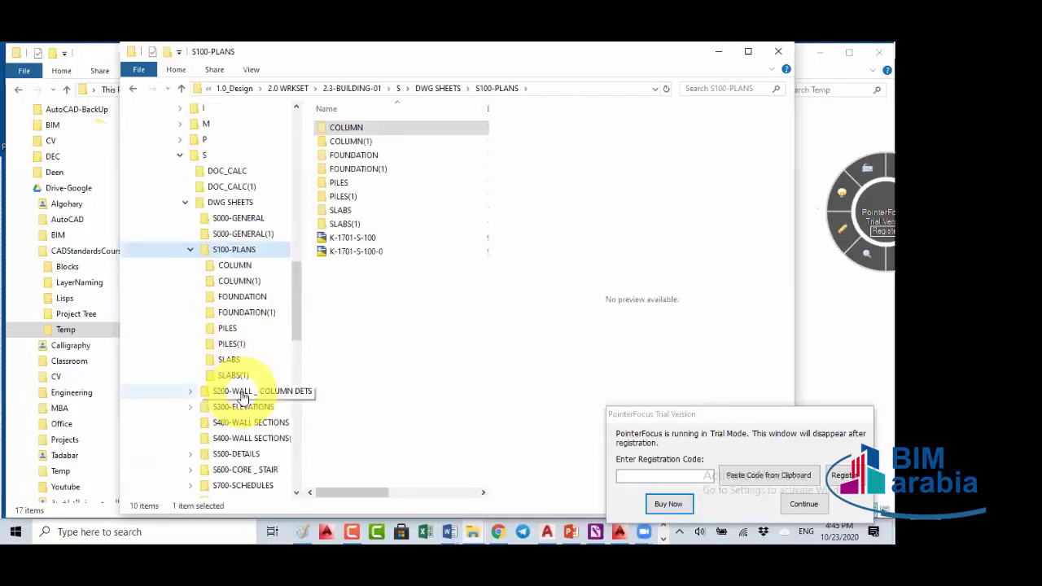
left_click(352, 239)
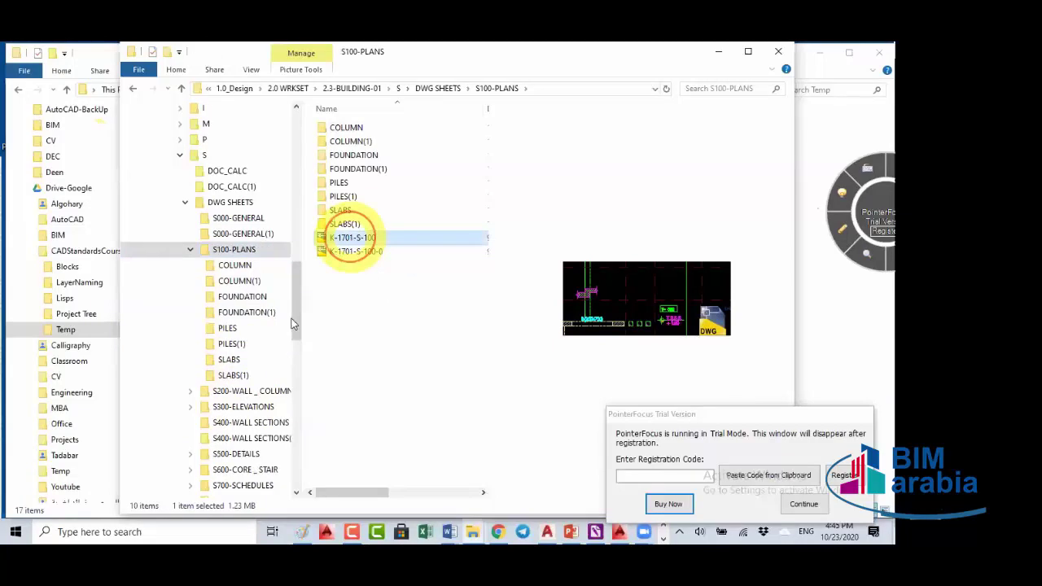
Step: Check the FOUNDATION, PILES and SLABS subfolders, then preview K-1701-S-100 again
left_click(244, 298)
left_click(227, 328)
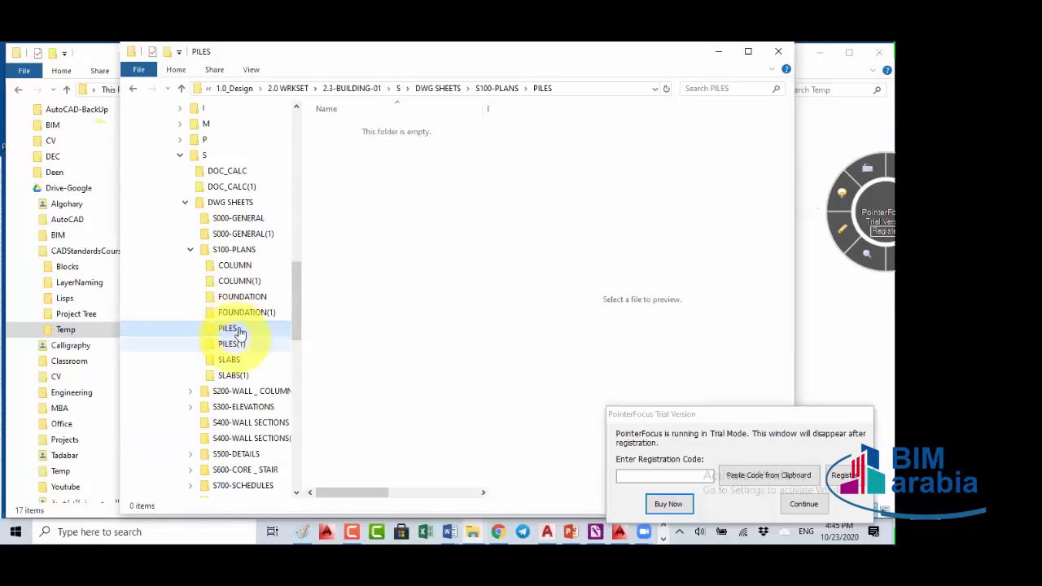
left_click(232, 360)
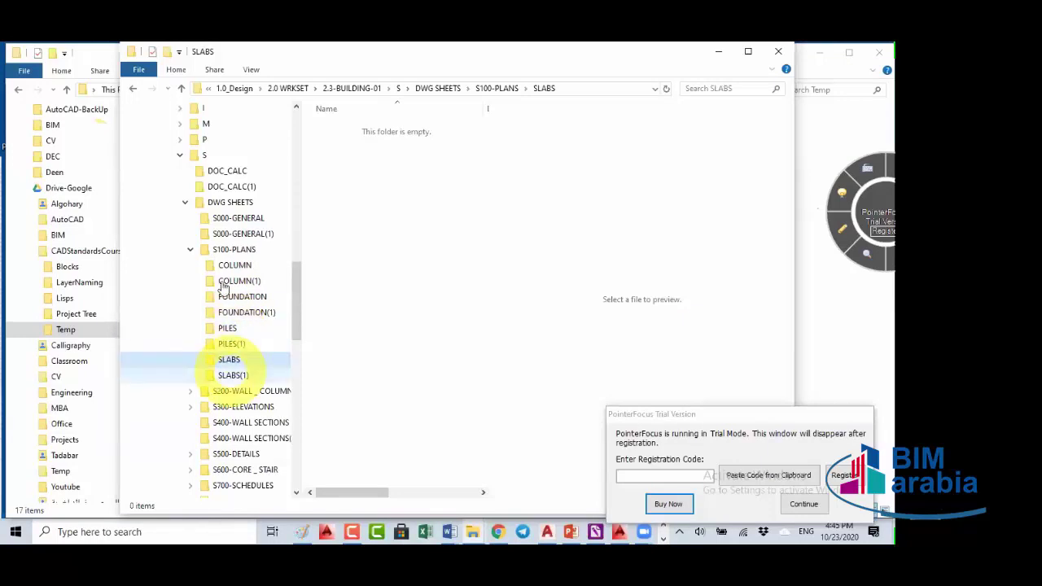
left_click(234, 249)
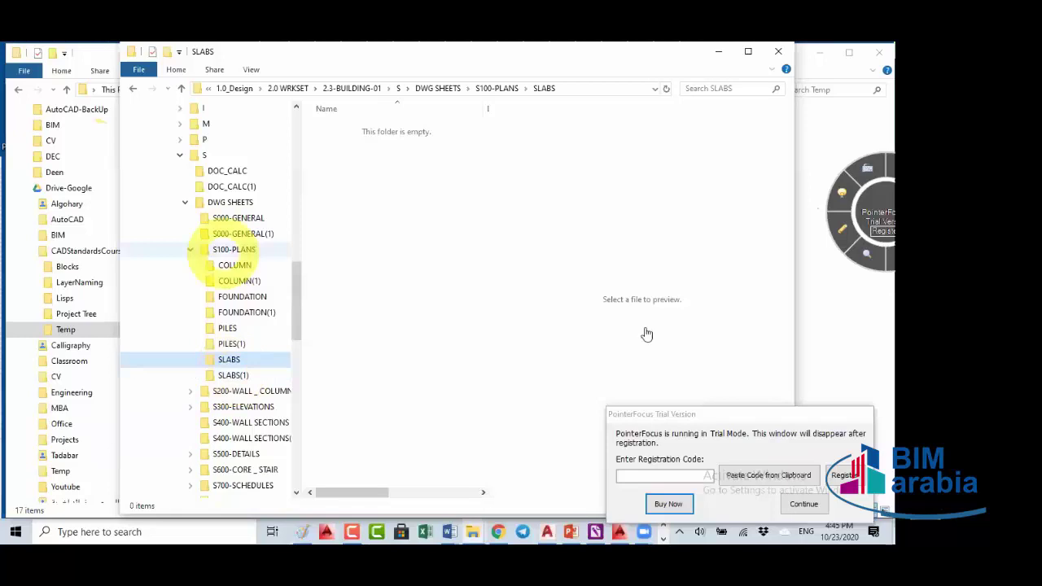
left_click(352, 237)
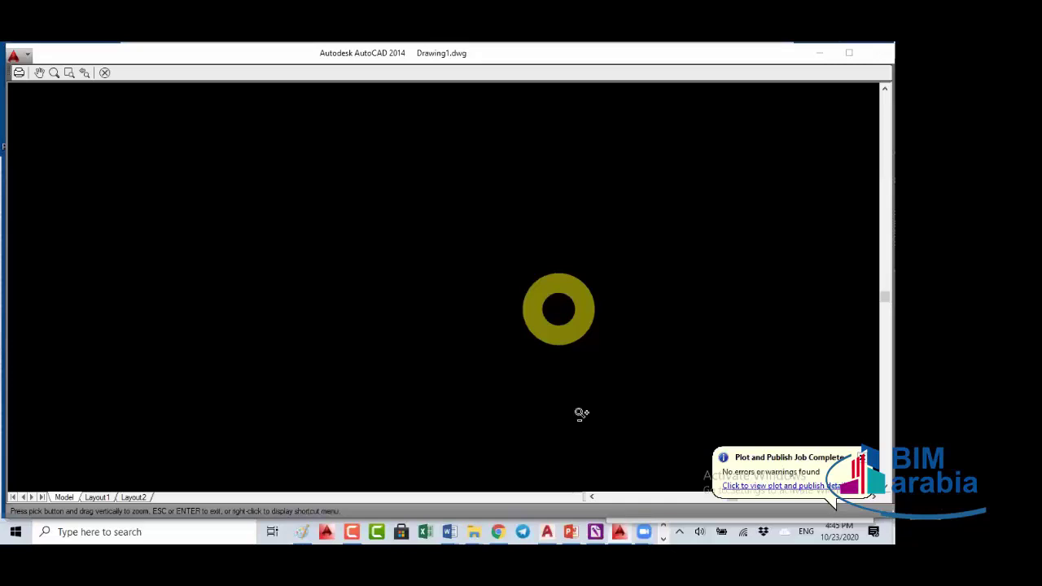
Step: Open K-1701-S-100 ignoring the unresolved reference and pan around its floor plan
key("Escape")
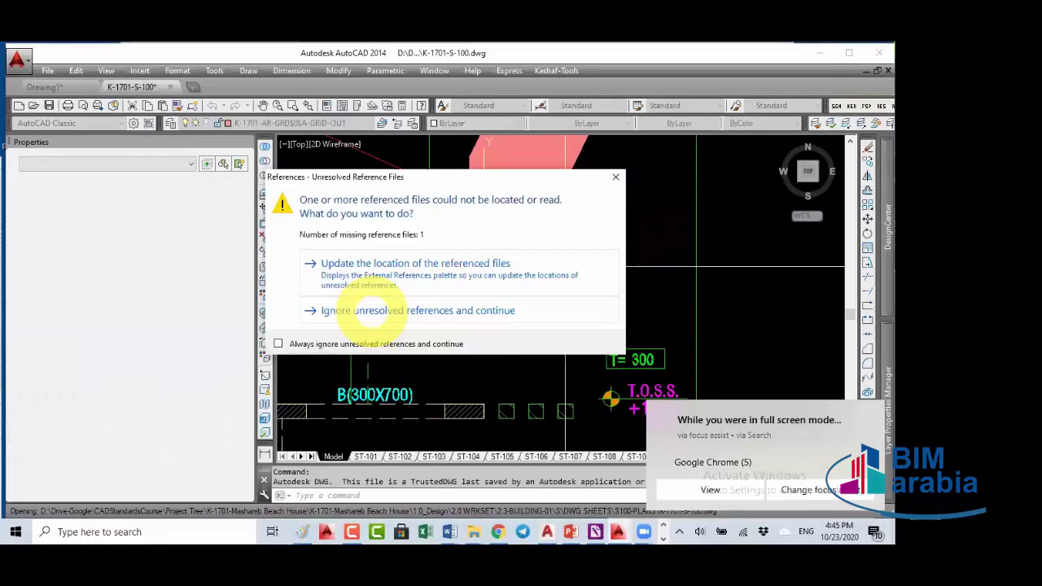
left_click(374, 311)
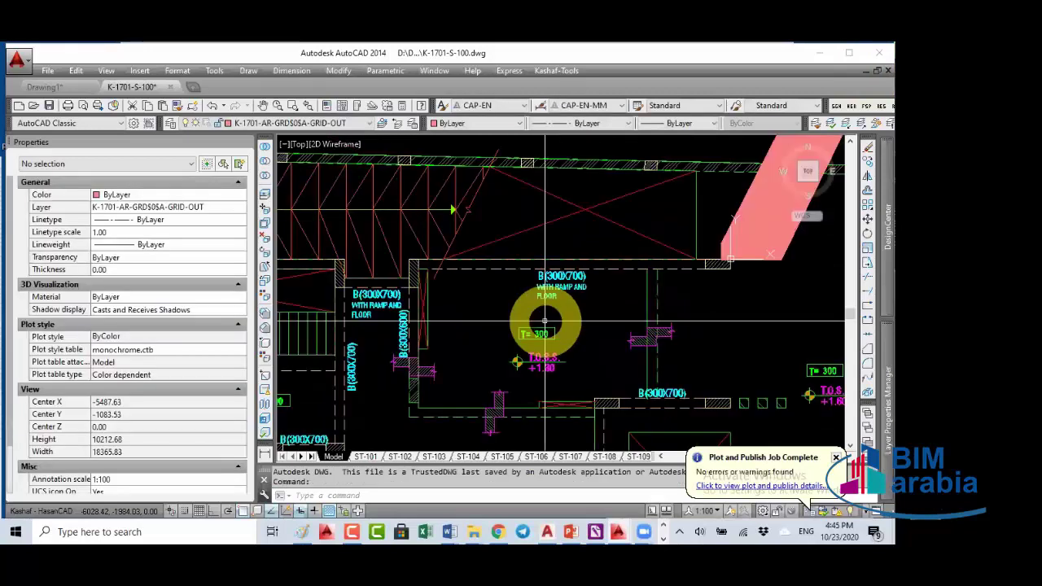
middle_click_drag(545, 321, 714, 320)
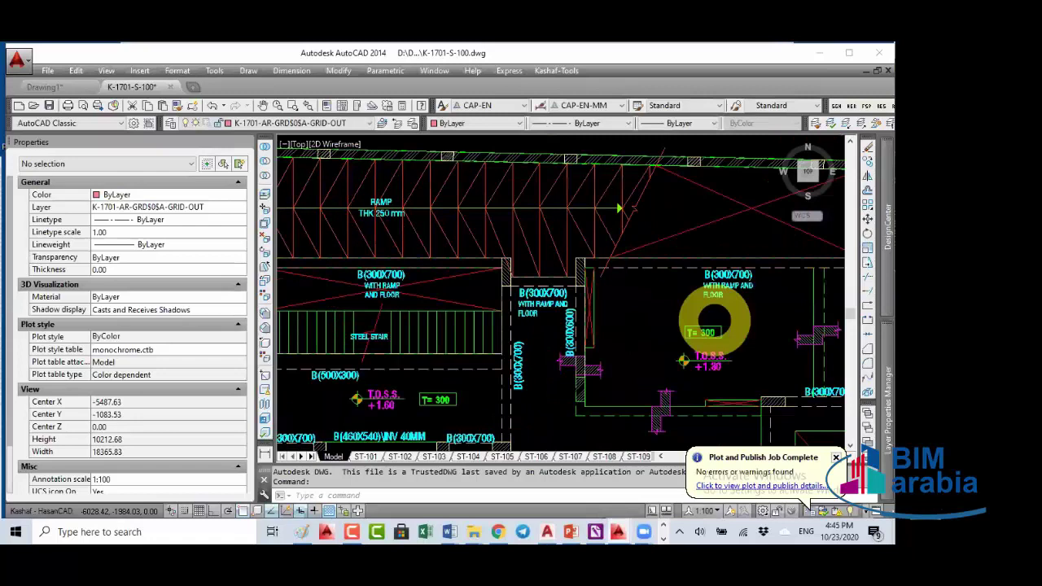
scroll(714, 321, "up", 5)
left_click(643, 323)
key("Escape")
scroll(643, 323, "down", 3)
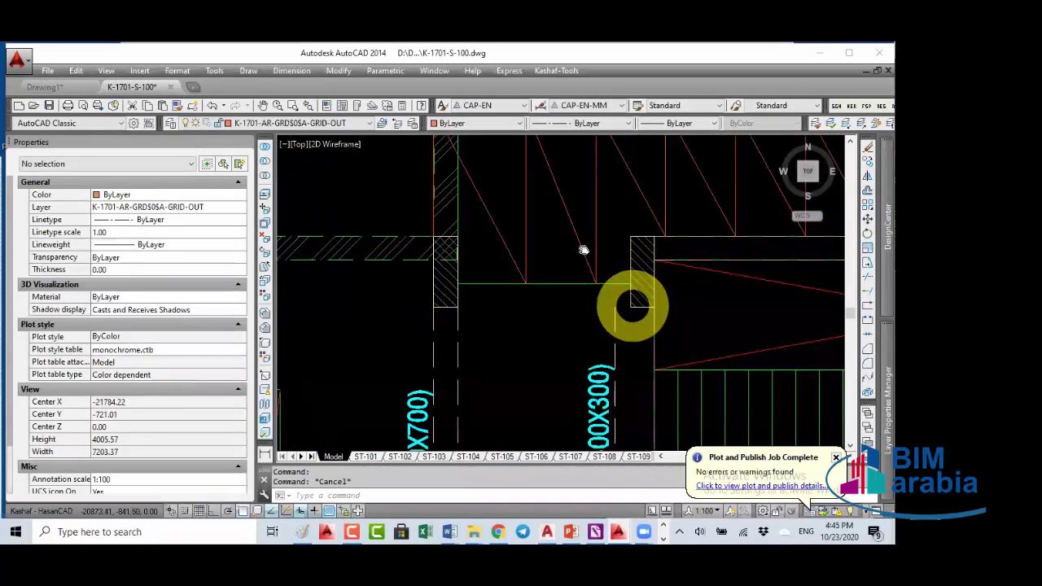
scroll(645, 352, "down", 2)
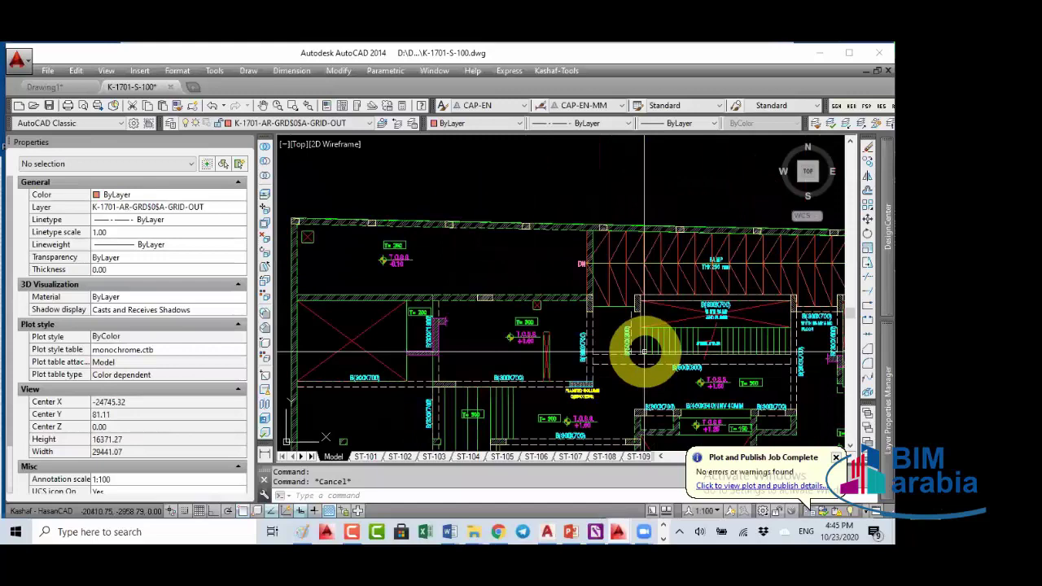
middle_click_drag(645, 352, 567, 237)
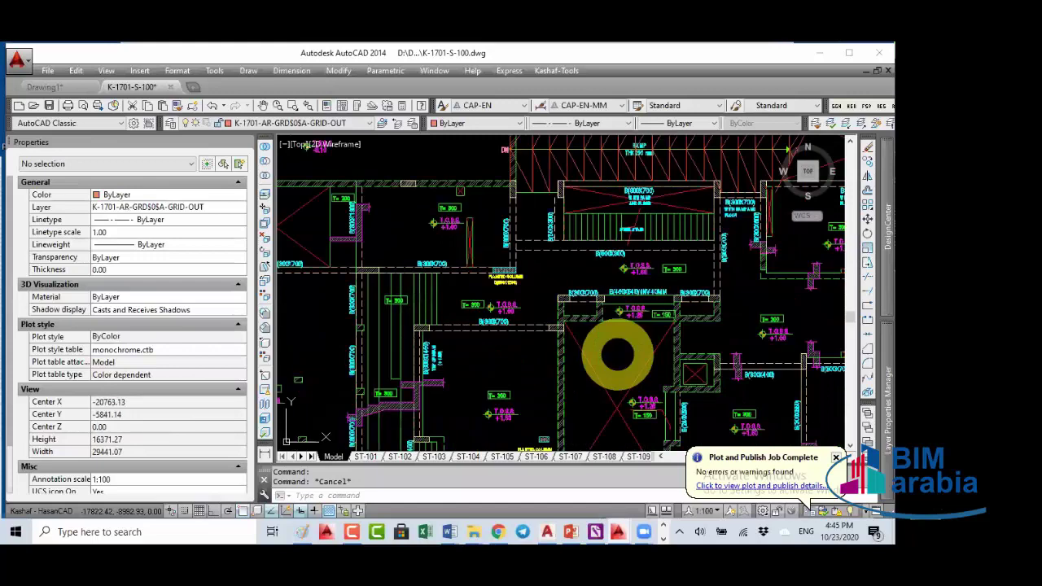
mouse_move(618, 355)
middle_mouse_down()
mouse_move(494, 332)
mouse_move(614, 297)
middle_mouse_up()
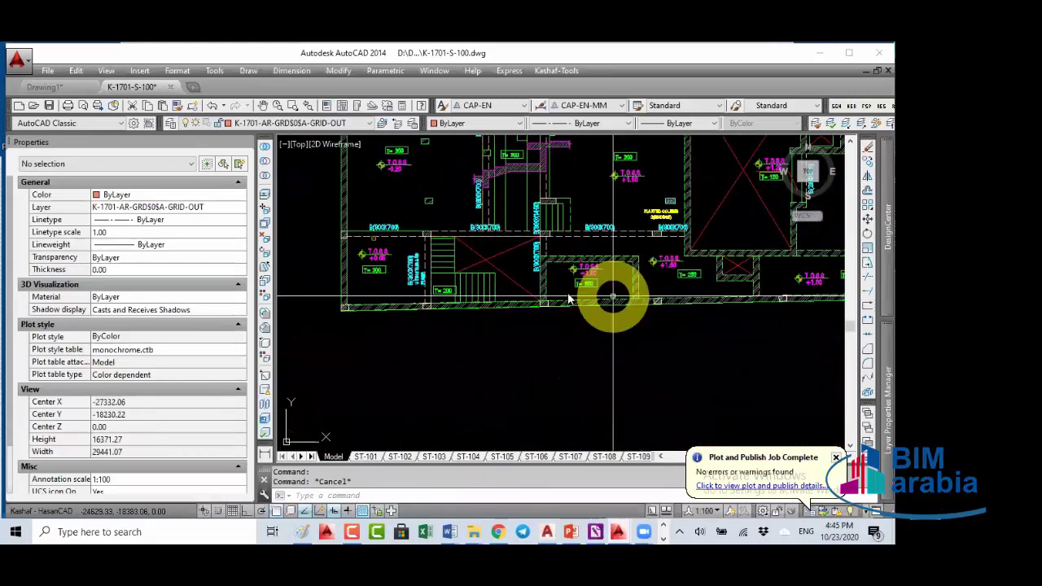
Step: List the drawing's external references with XR, then close the list
right_click(613, 297)
left_click(568, 294)
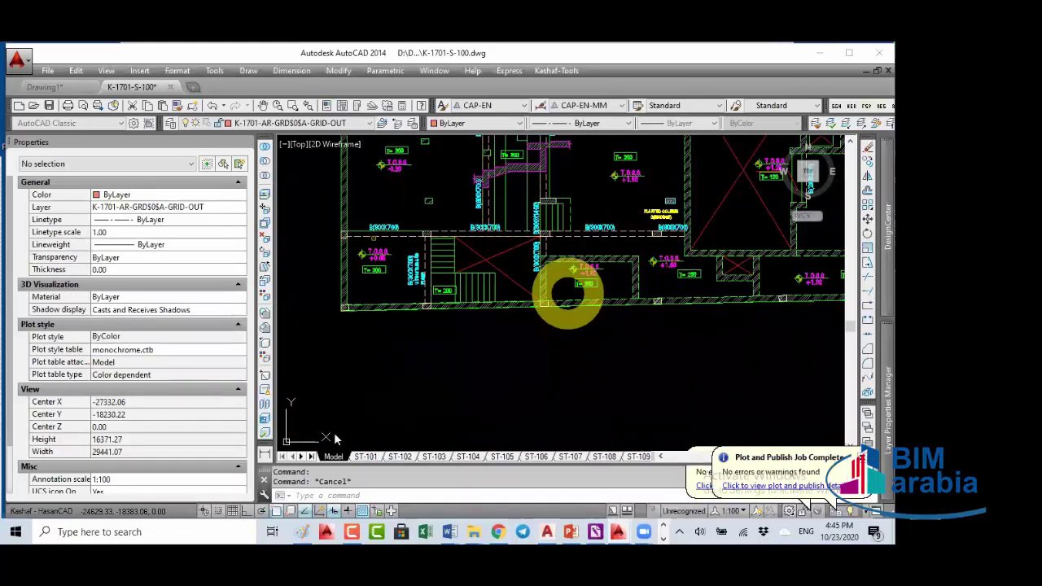
type("XR")
key("Return")
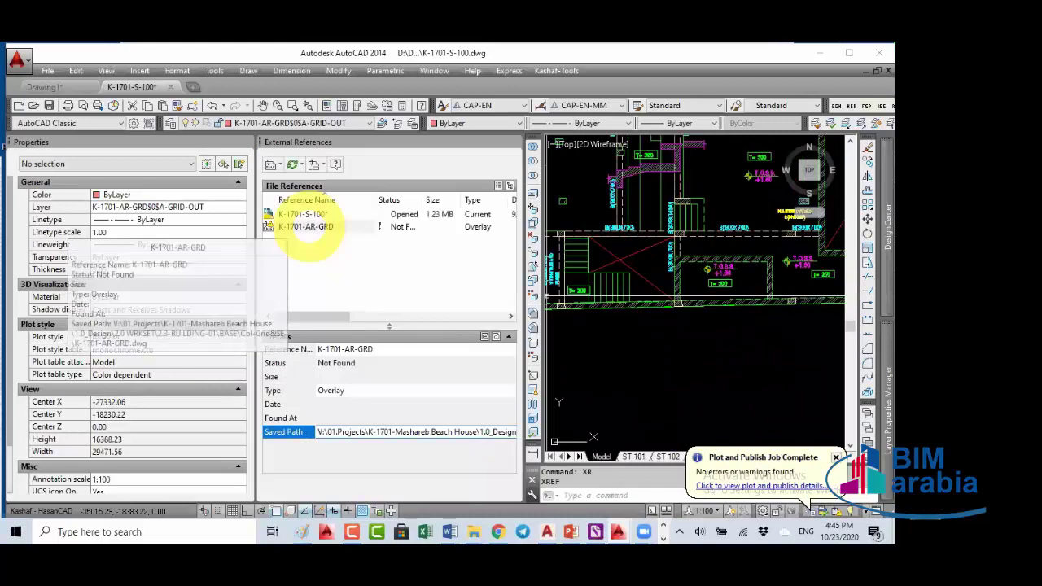
left_click(514, 147)
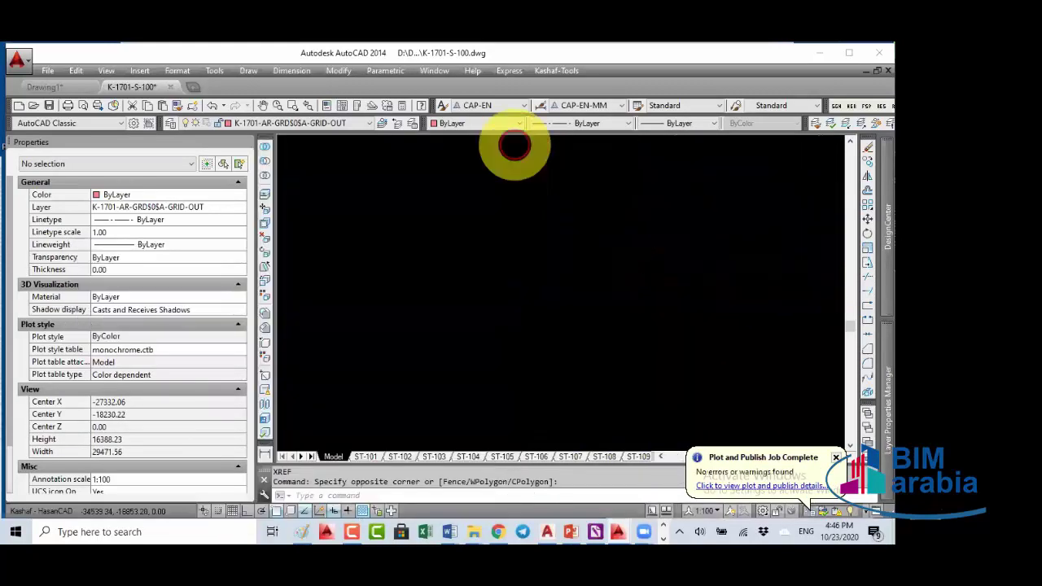
scroll(498, 349, "down", 5)
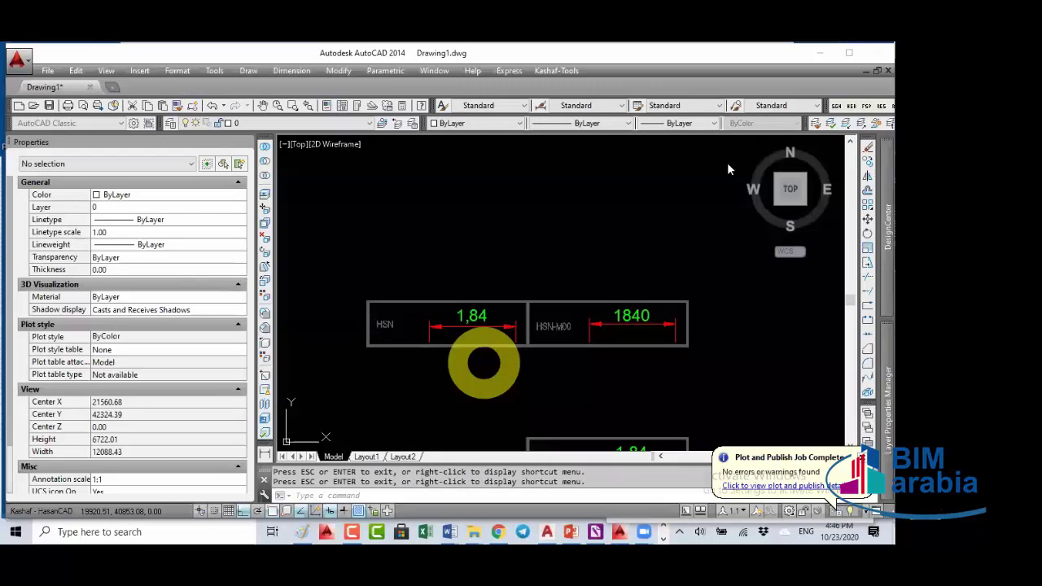
Step: Go to folder A > DWG SHEETS > A100-PLANS and open K-1701-AR-100.dwg
key("ctrl+o")
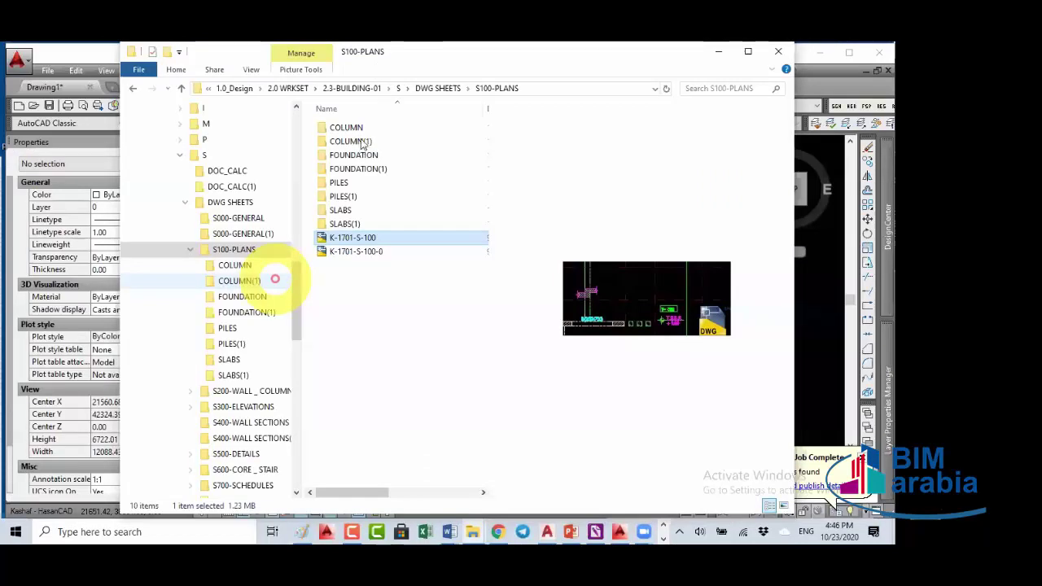
scroll(244, 277, "up", 3)
left_click(205, 174)
double_click(350, 141)
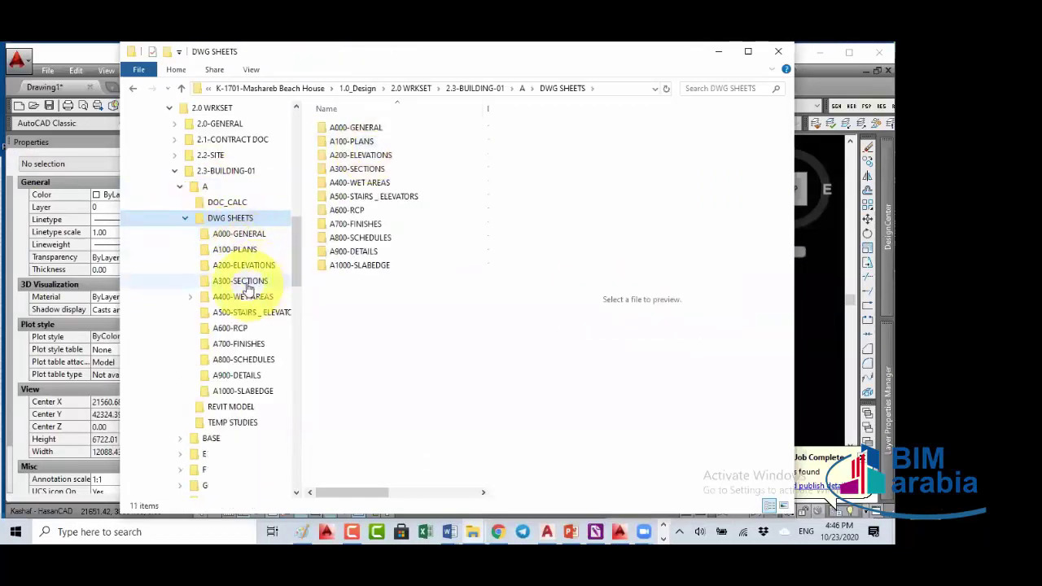
left_click(371, 155)
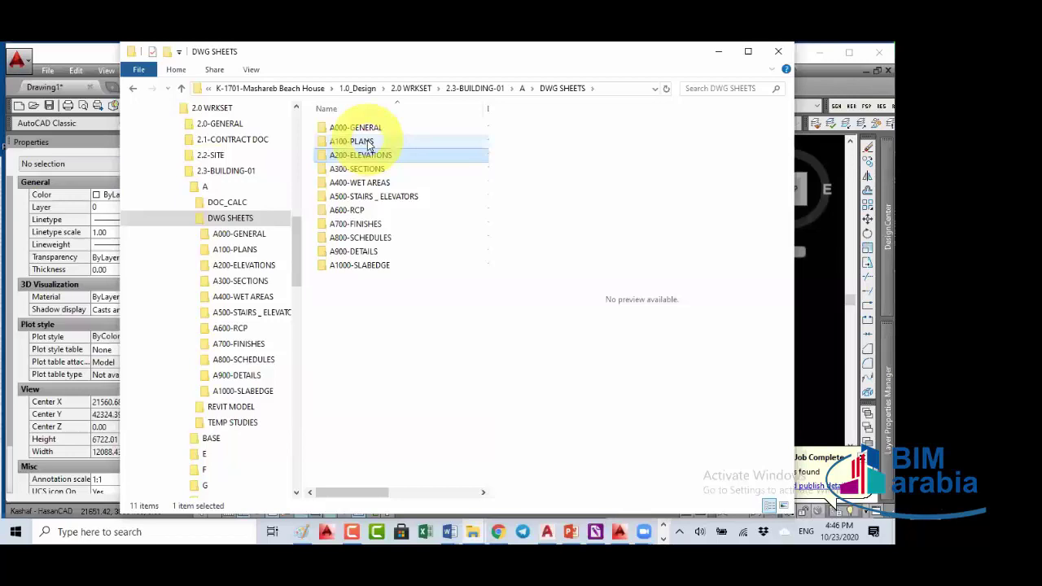
double_click(367, 143)
left_click(363, 145)
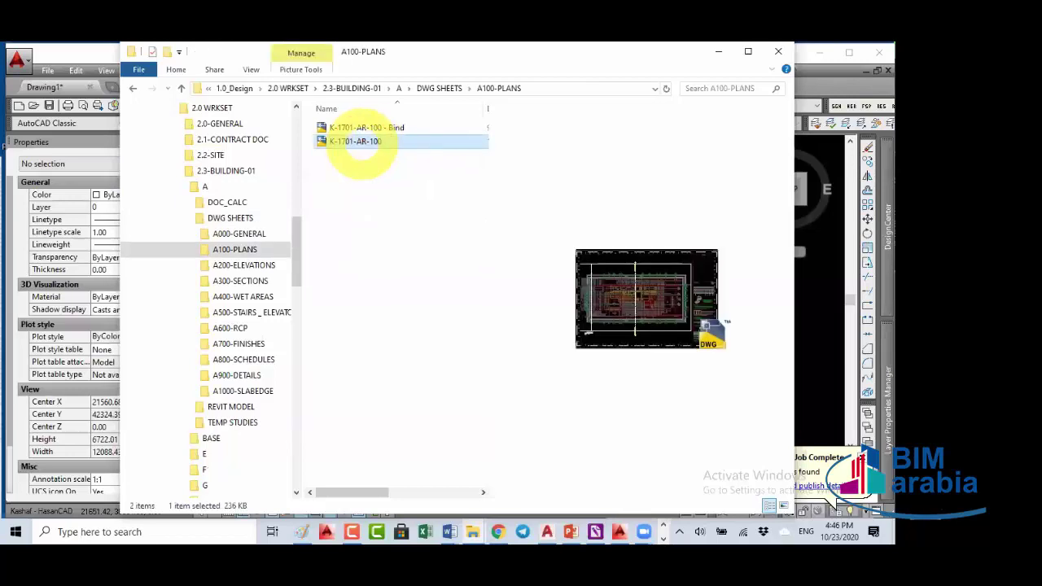
double_click(363, 141)
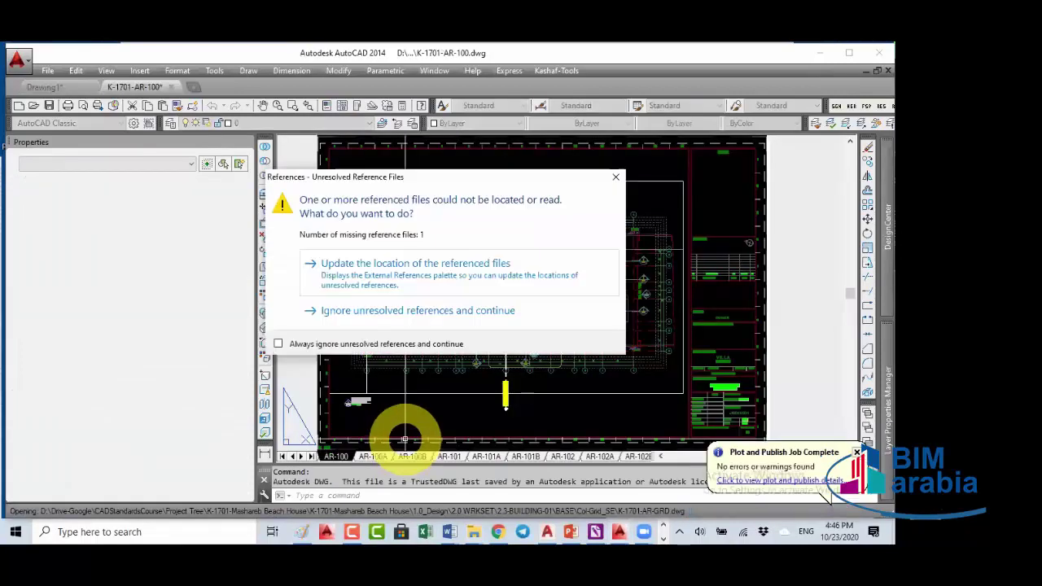
Step: Finish opening K-1701-AR-100 despite the missing reference and show the title block's external references
key("Escape")
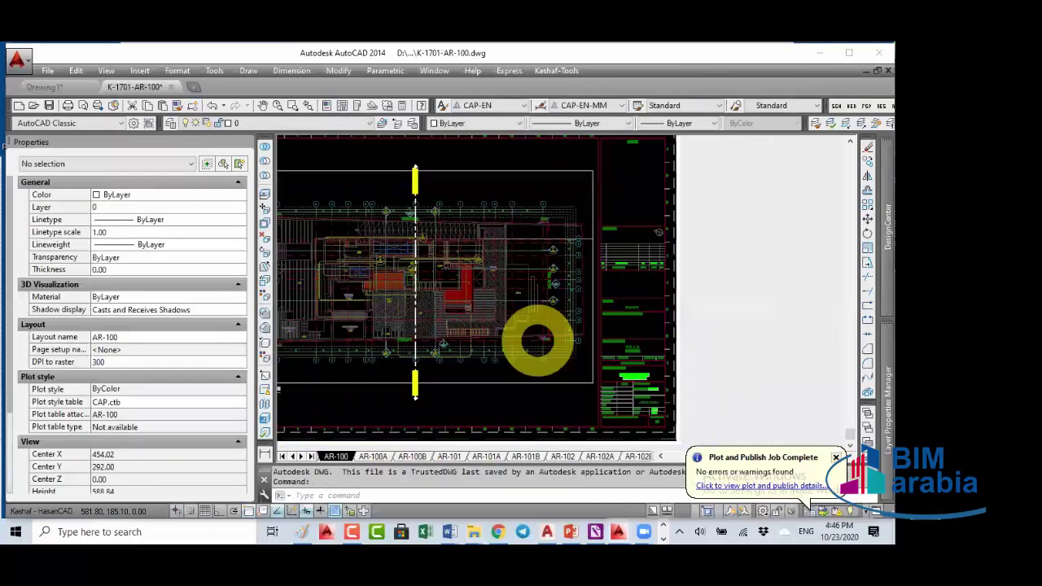
scroll(624, 377, "up", 7)
scroll(551, 304, "down", 2)
left_click(548, 299)
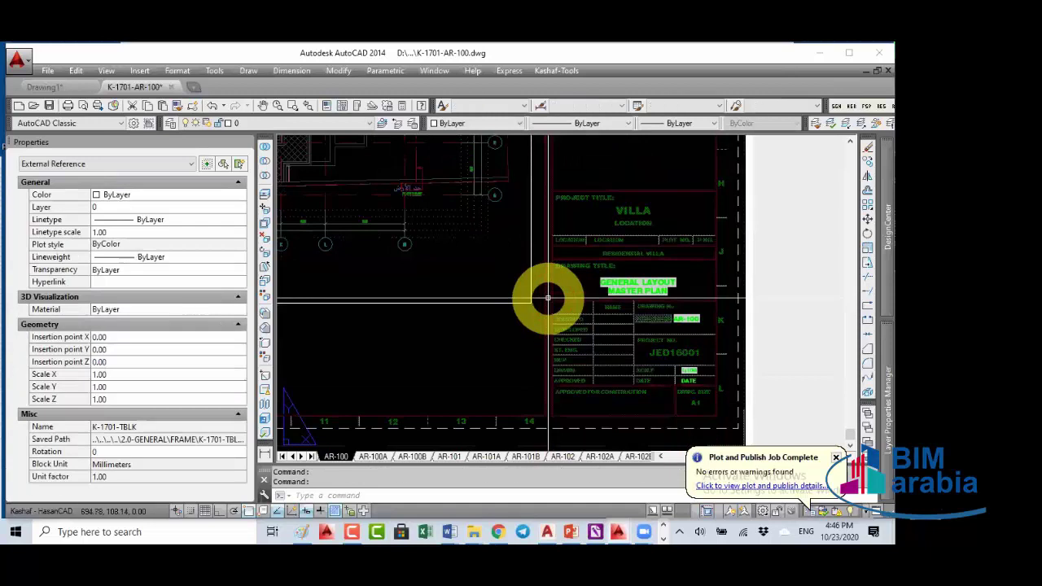
right_click(548, 298)
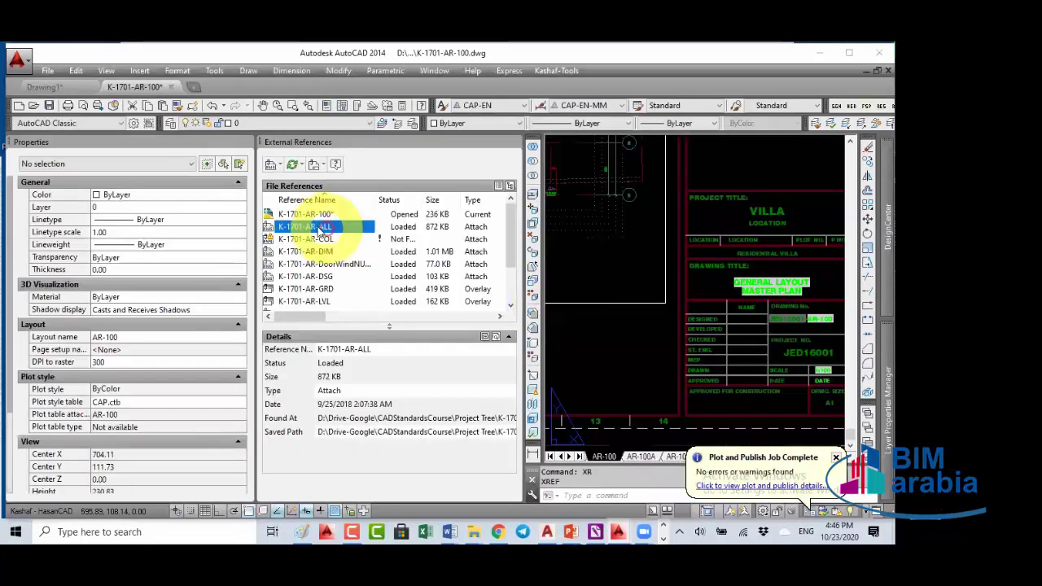
Step: Read the details of the K-1701-AR-ALL, DIM, door-window, DSG and LVL references
left_click(308, 226)
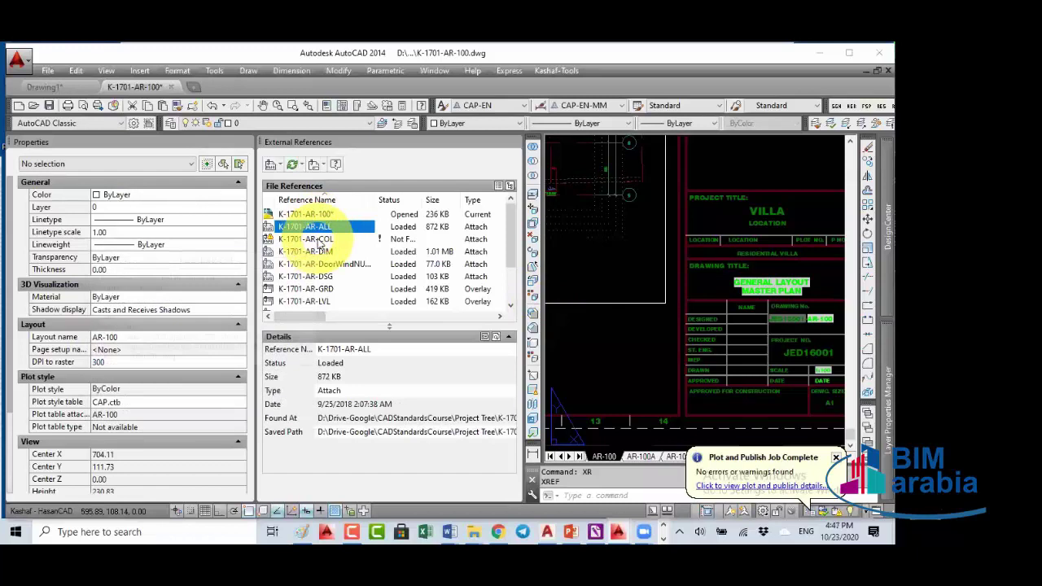
mouse_move(320, 247)
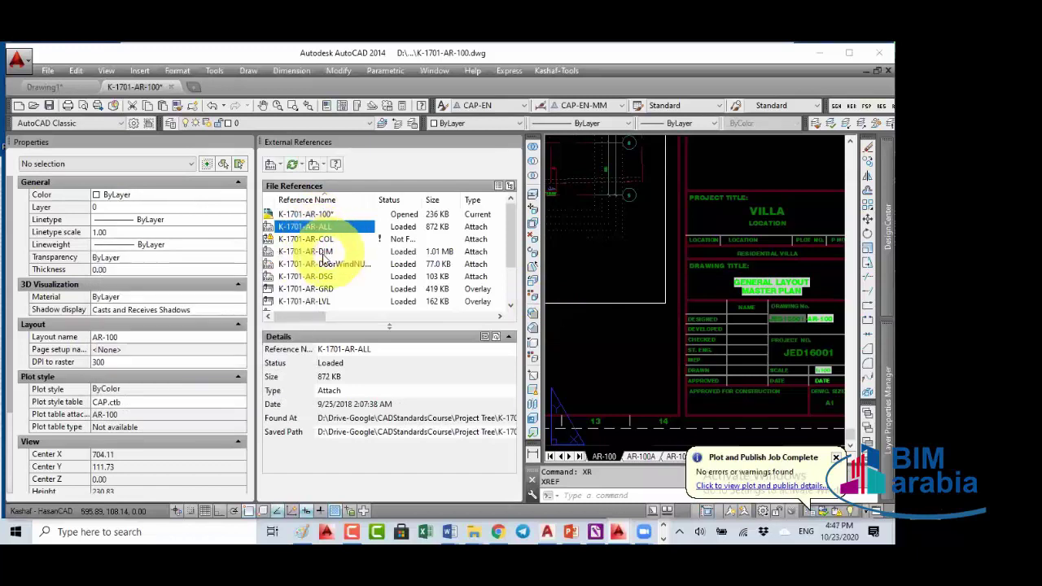
left_click(324, 253)
left_click(324, 264)
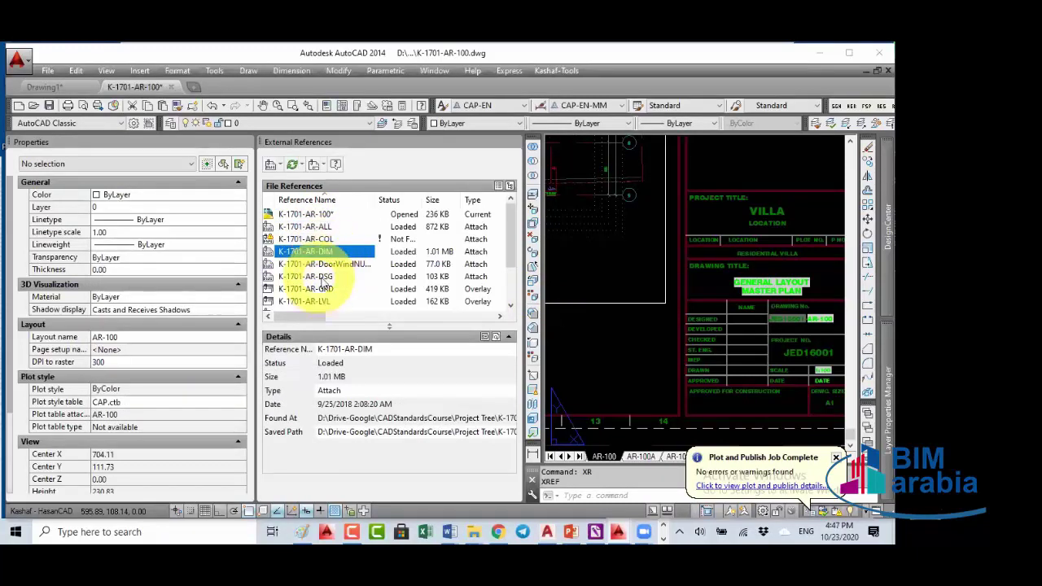
left_click(324, 277)
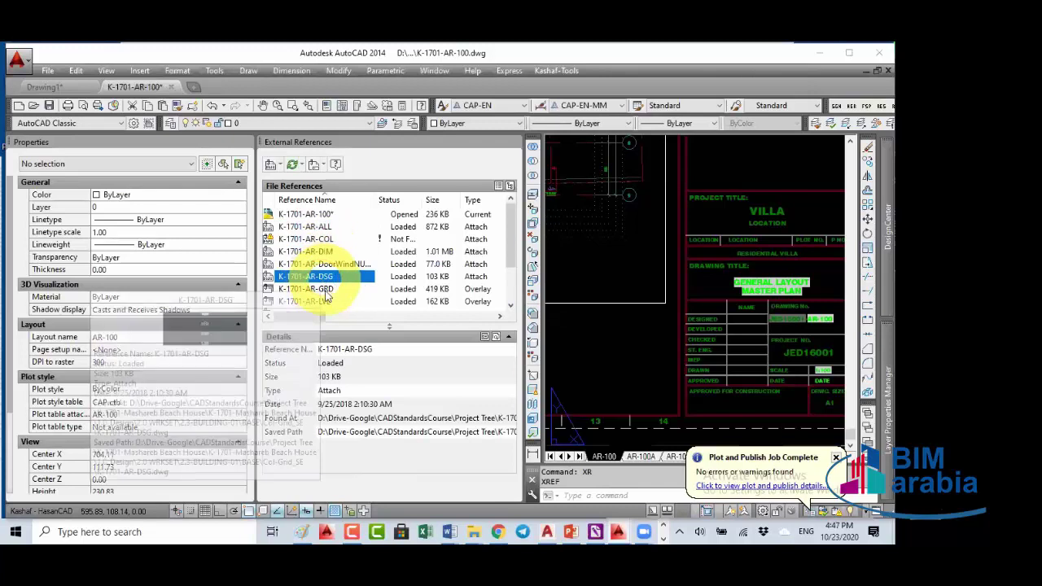
mouse_move(325, 287)
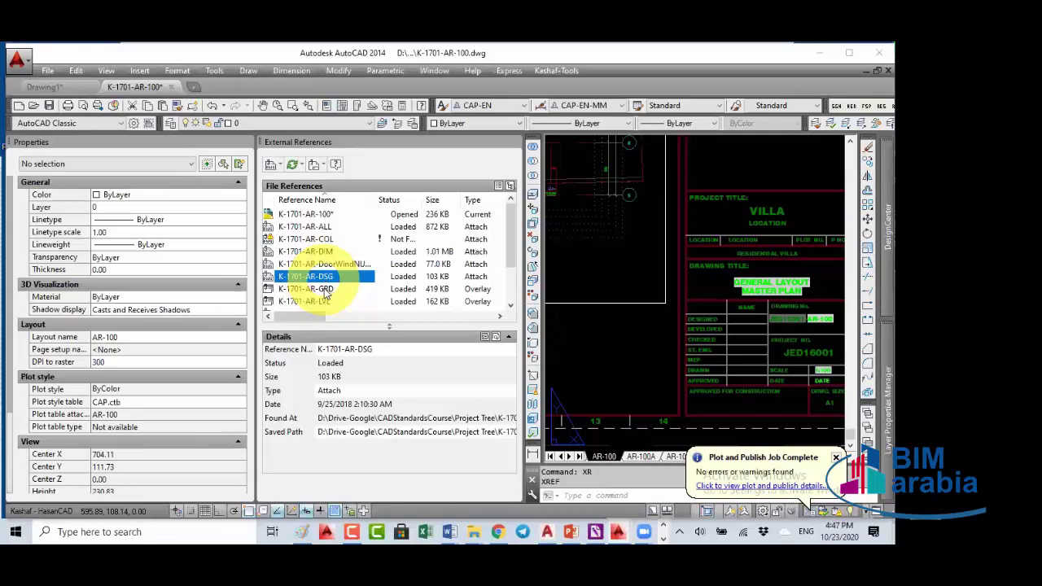
left_click(324, 302)
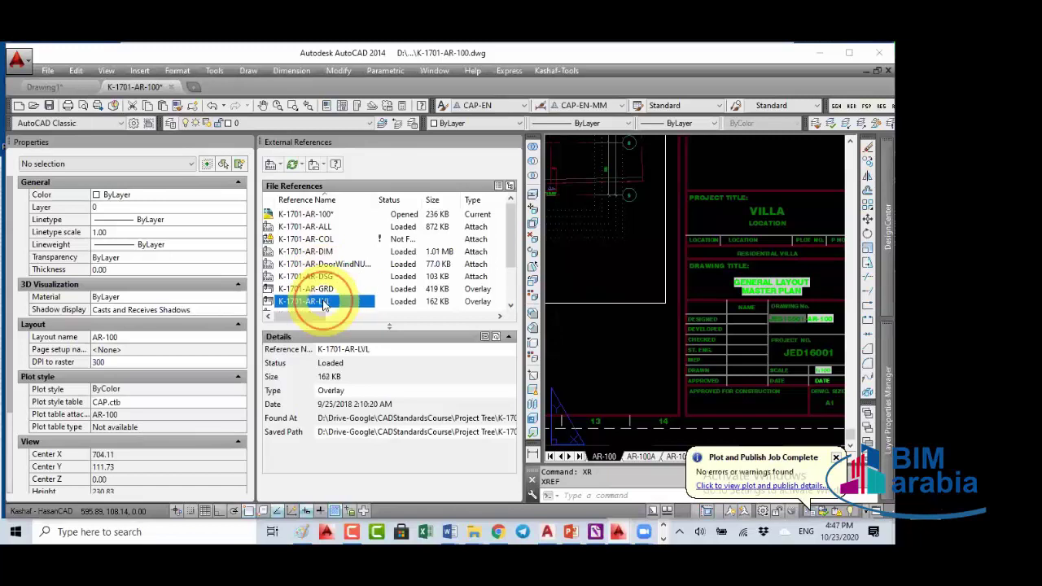
Step: Close the External References palette
left_click(610, 325)
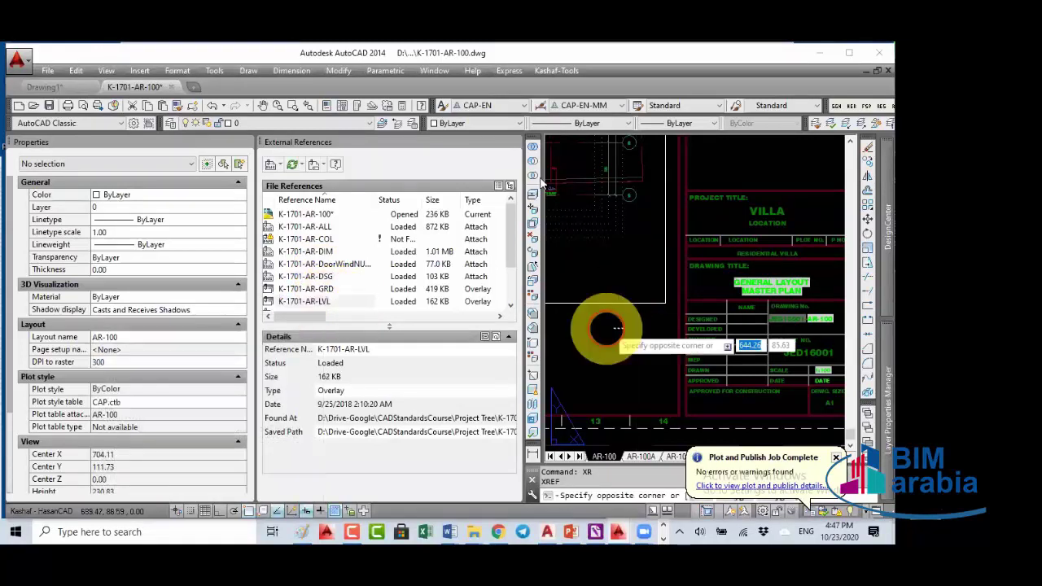
left_click(518, 144)
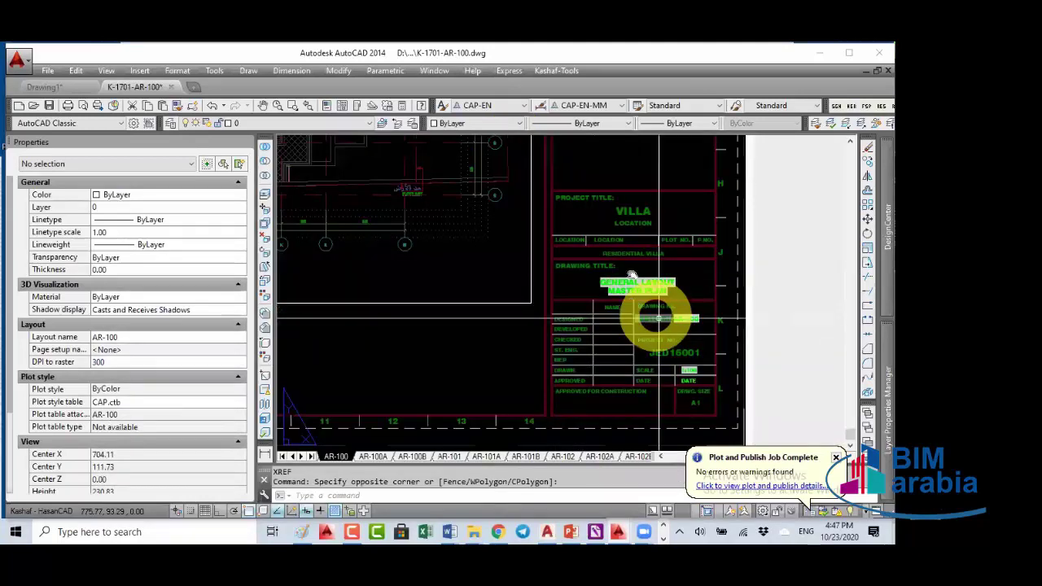
scroll(632, 300, "up", 5)
scroll(623, 295, "down", 2)
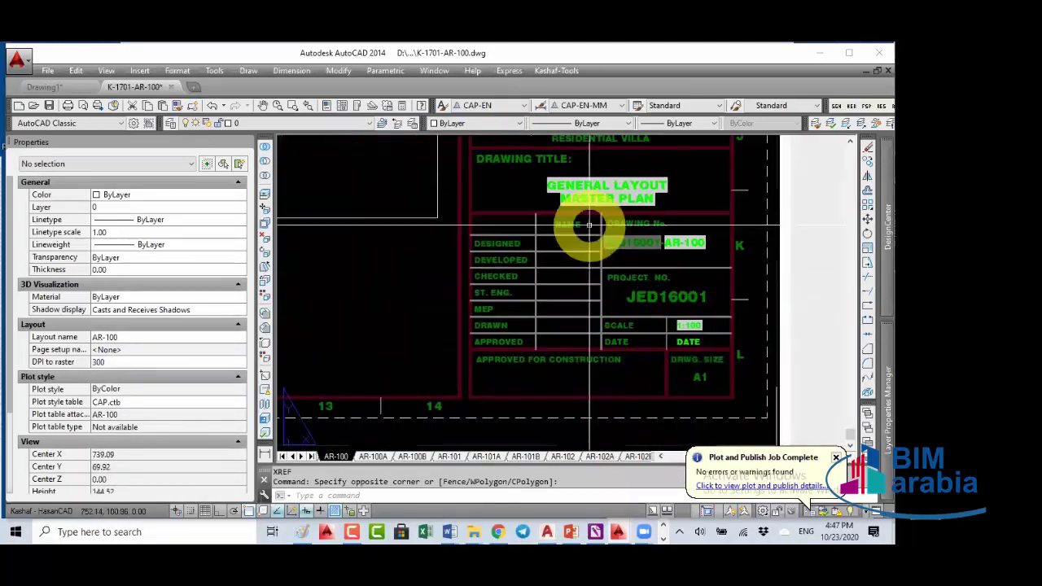
Step: Move the title block with M as a trial, then undo it with Ctrl+Z
left_click(602, 177)
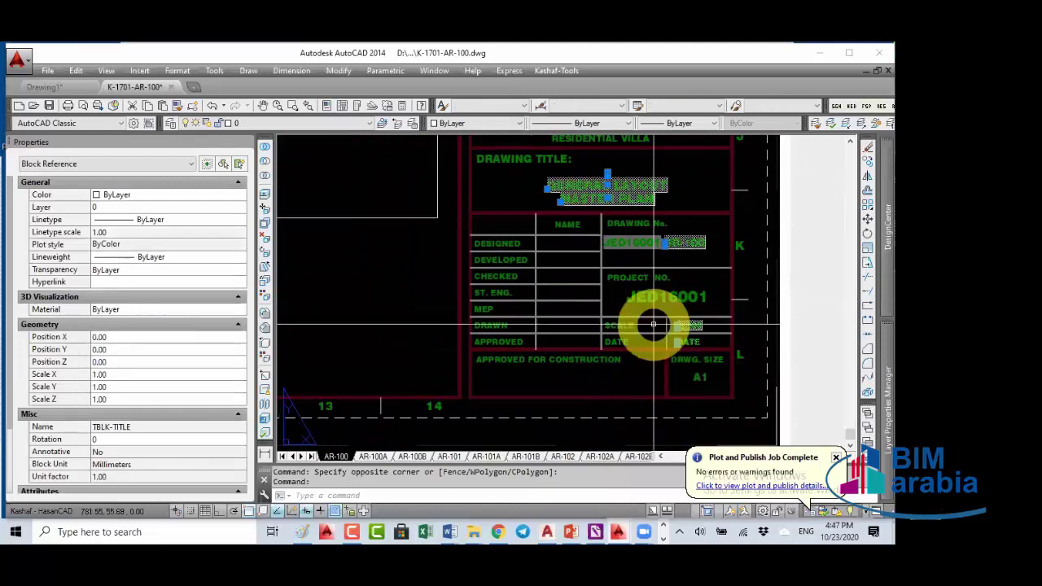
scroll(668, 364, "down", 2)
type("m")
key("Return")
left_click(531, 298)
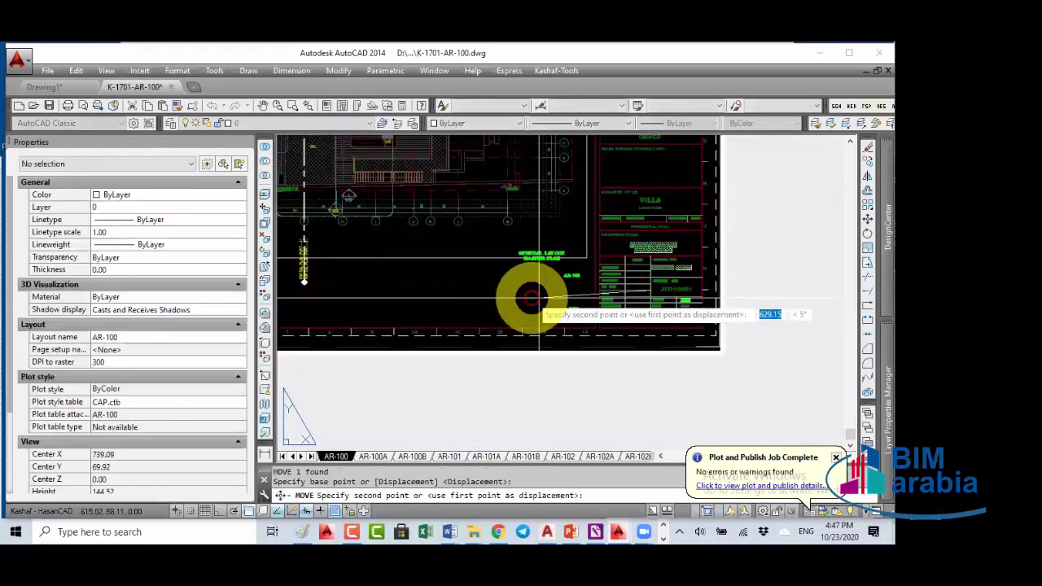
left_click(531, 298)
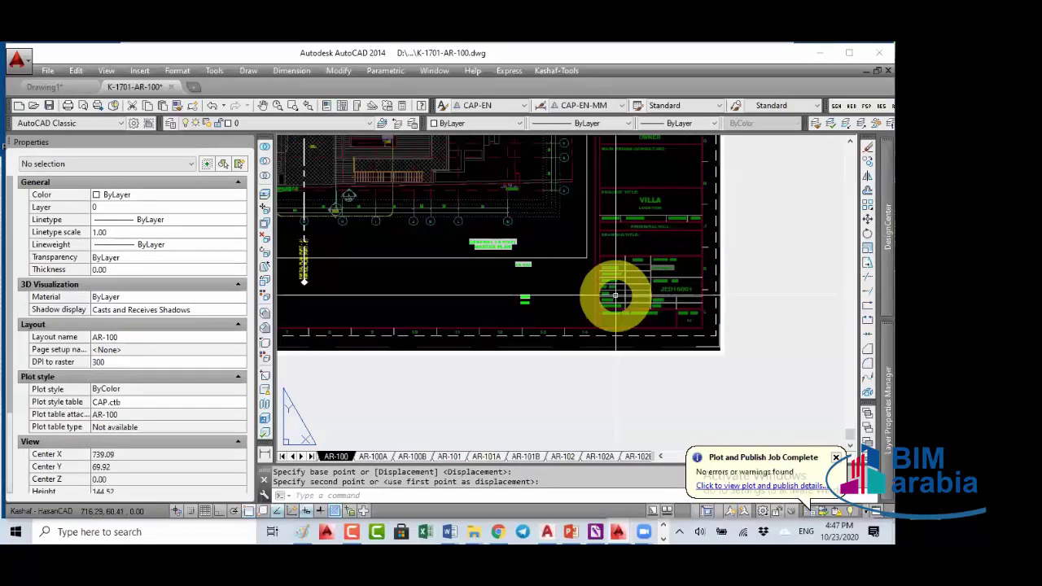
key("ctrl+z")
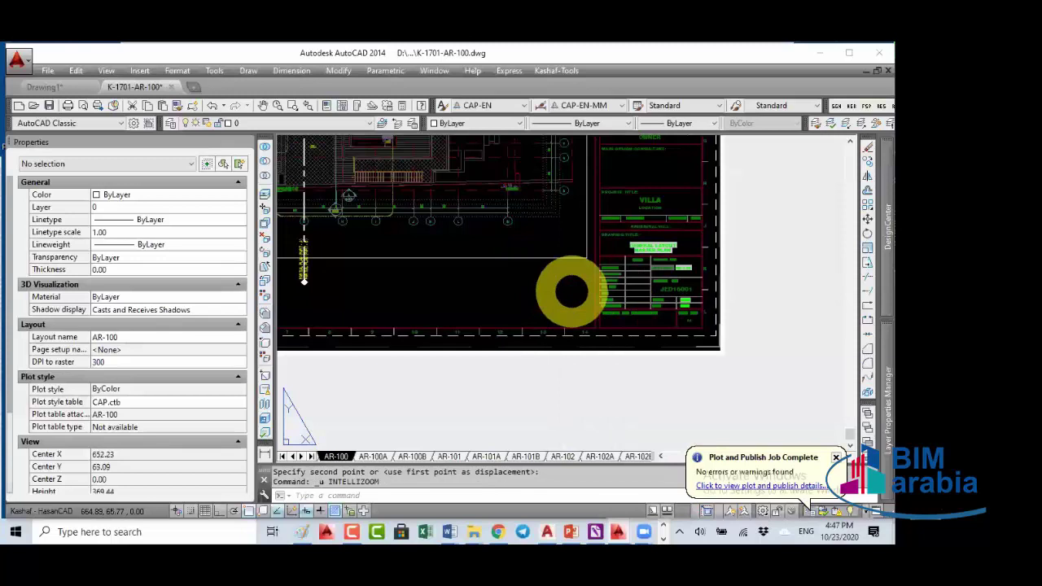
Step: Zoom to the full AR-100 sheet, switch to the AR-100A layout, then to Model space
middle_click(571, 292)
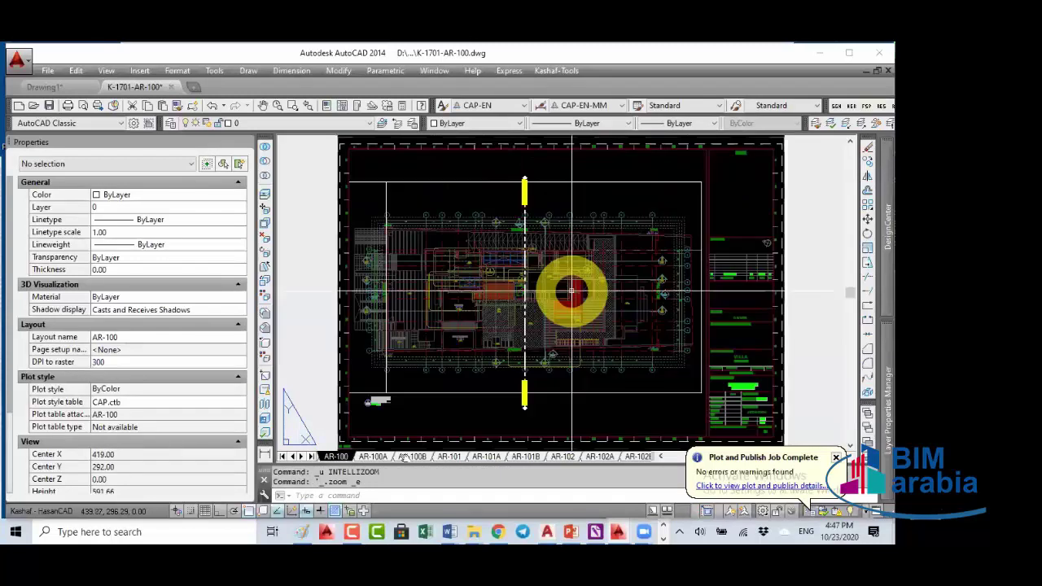
left_click(382, 456)
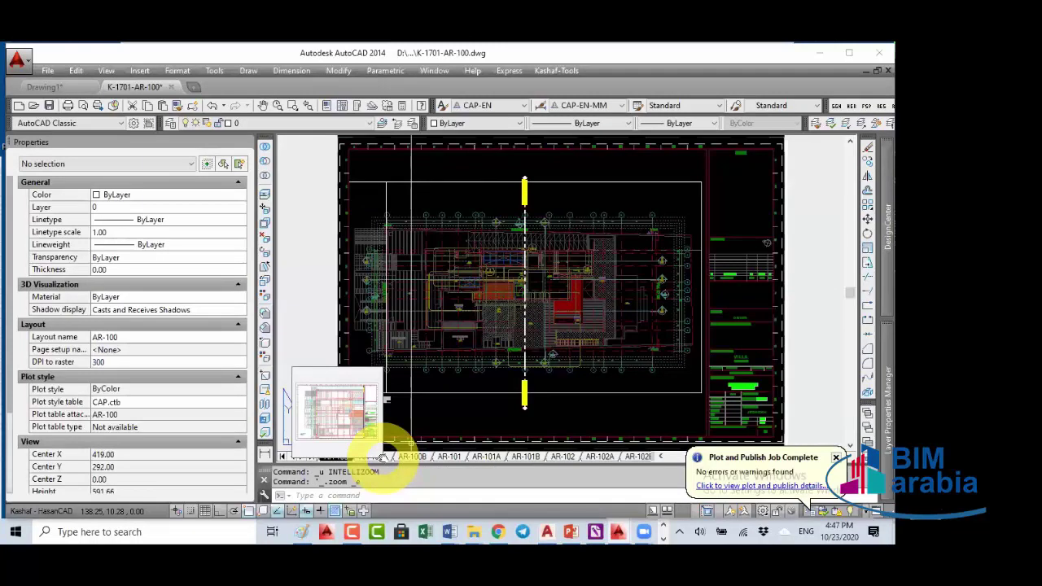
left_click(383, 457)
left_click(376, 458)
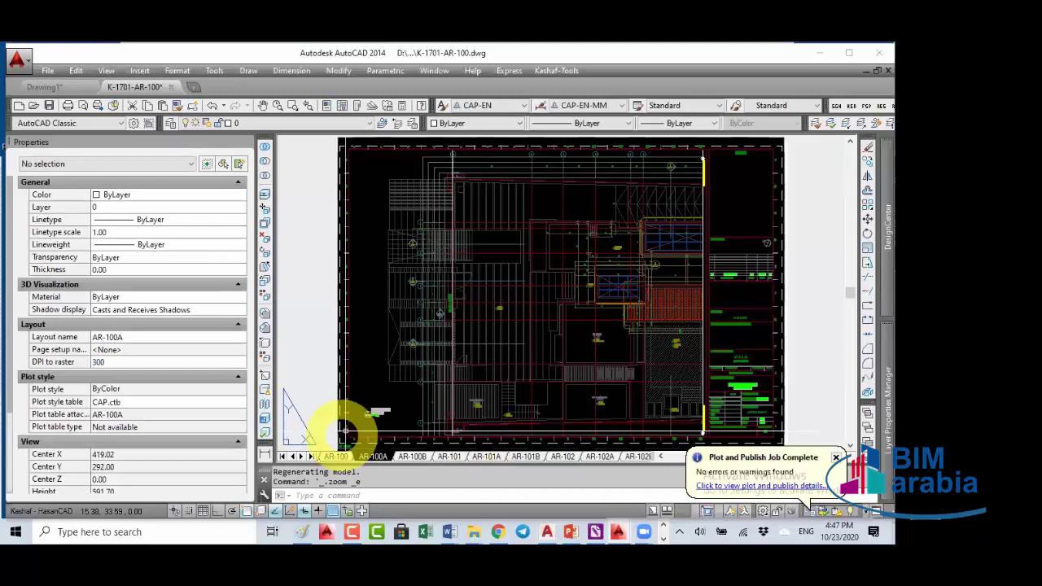
left_click(376, 458)
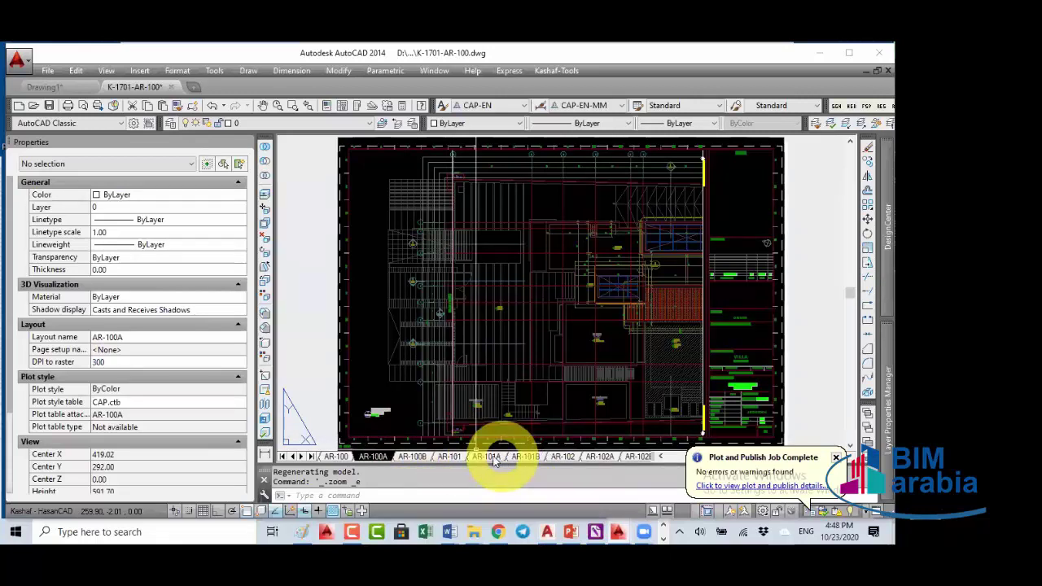
mouse_move(544, 463)
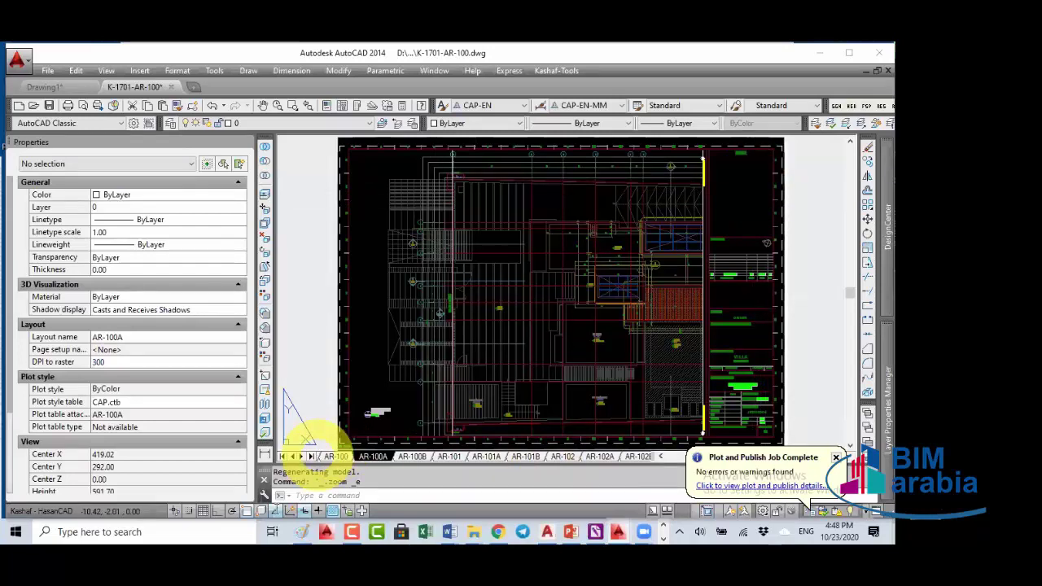
left_click(283, 458)
left_click(334, 457)
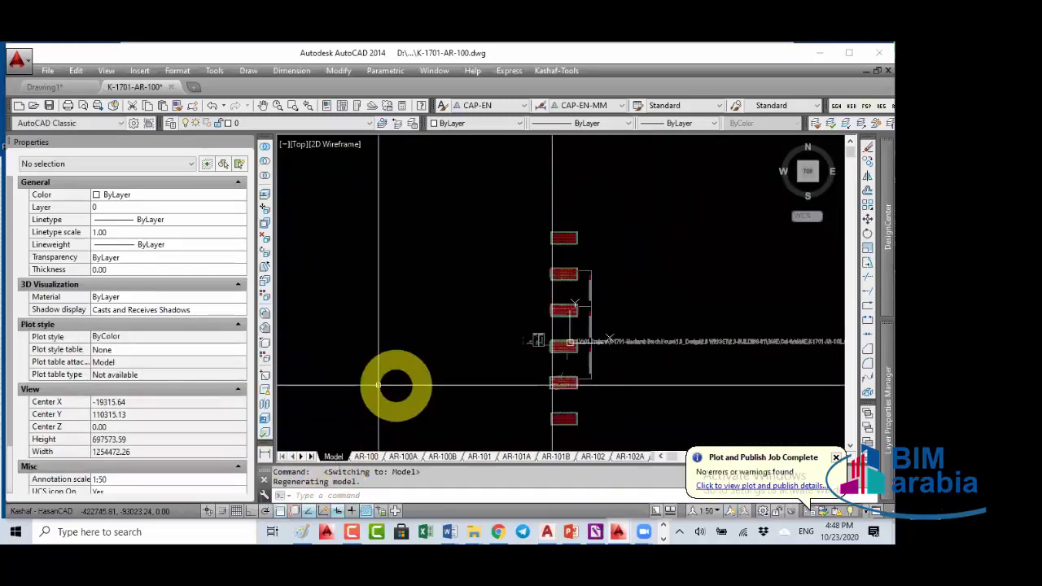
Step: Zoom in on the plan's level marks and start a polyline with PL
scroll(584, 281, "up", 7)
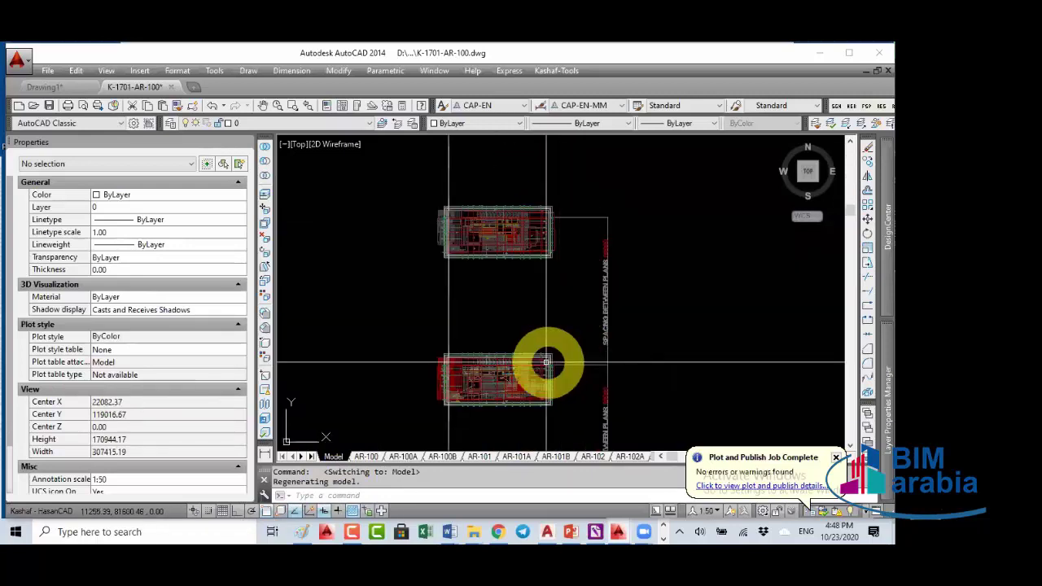
scroll(598, 244, "up", 6)
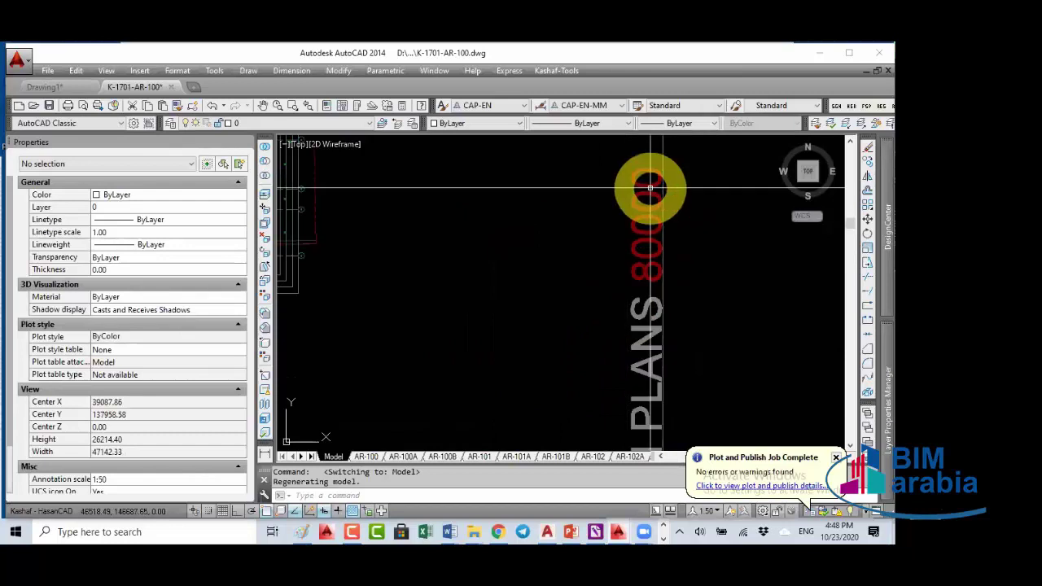
scroll(643, 257, "down", 6)
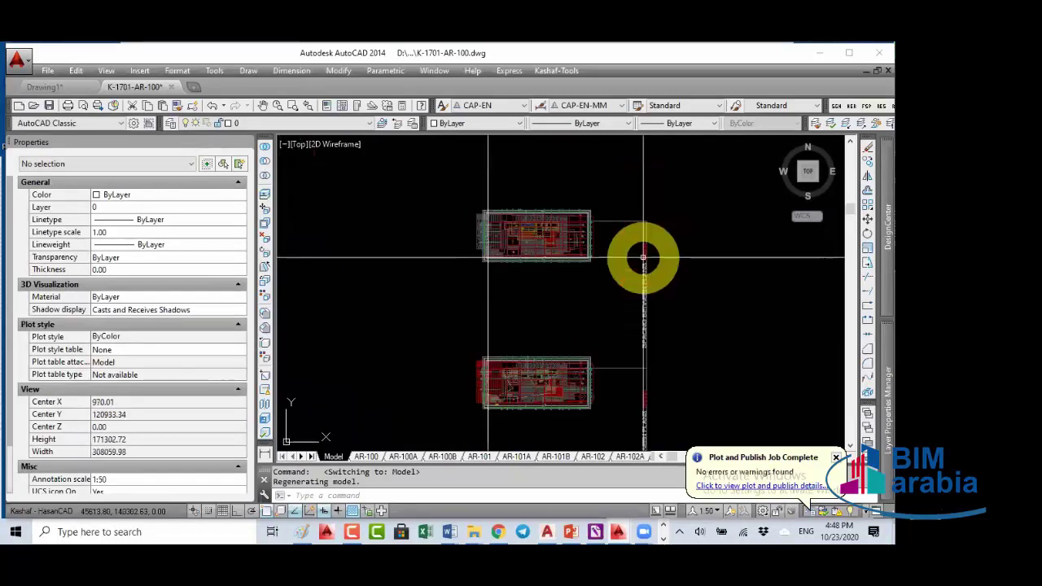
scroll(643, 258, "down", 2)
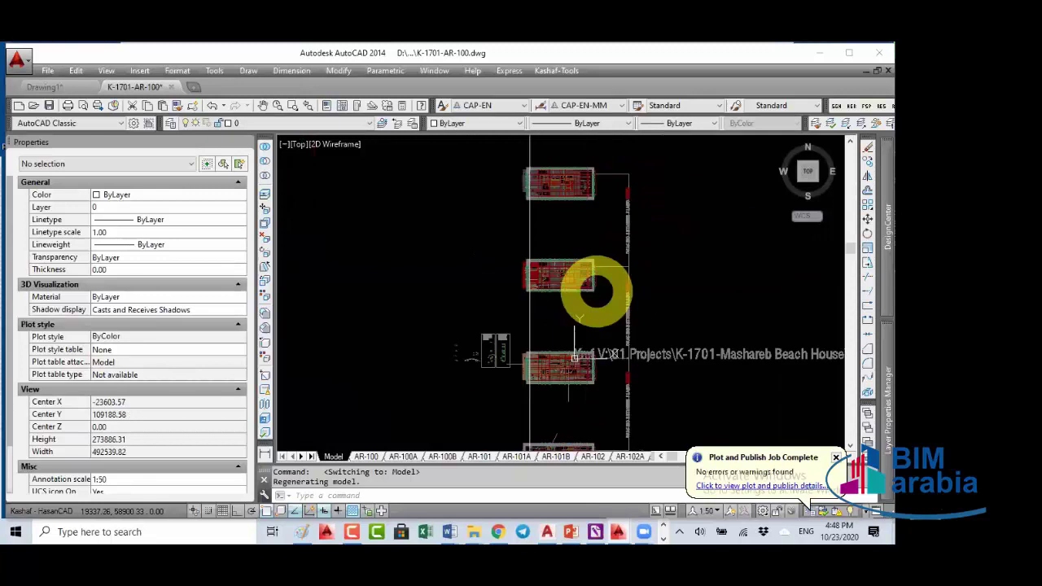
scroll(581, 281, "up", 3)
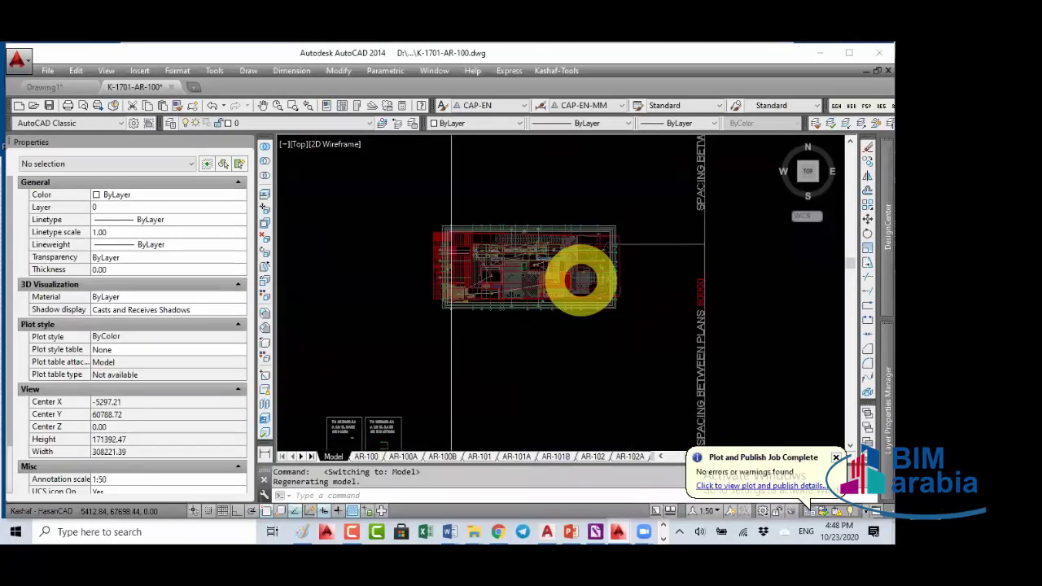
scroll(581, 280, "up", 15)
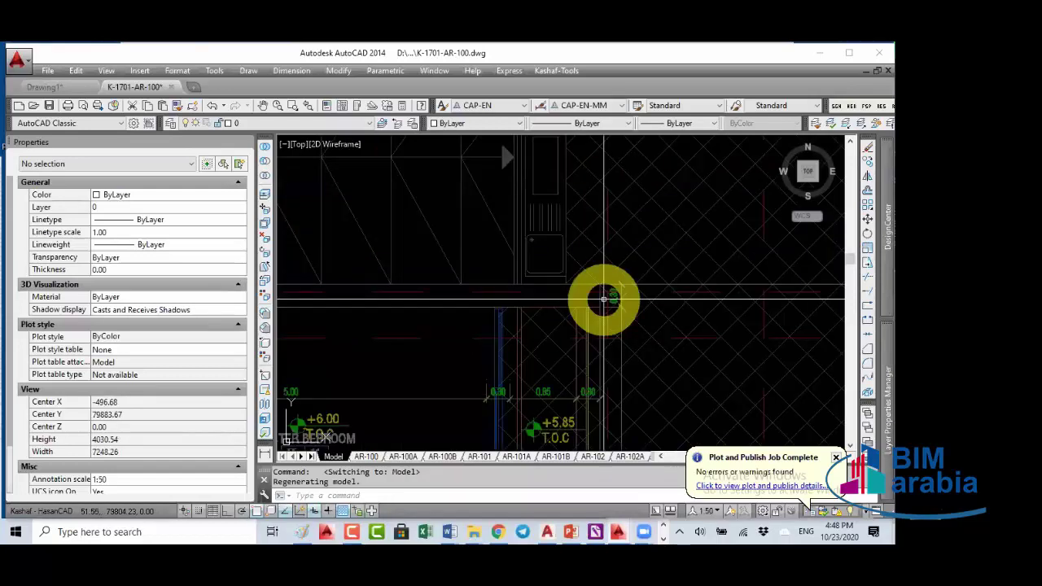
type("PL")
key("Return")
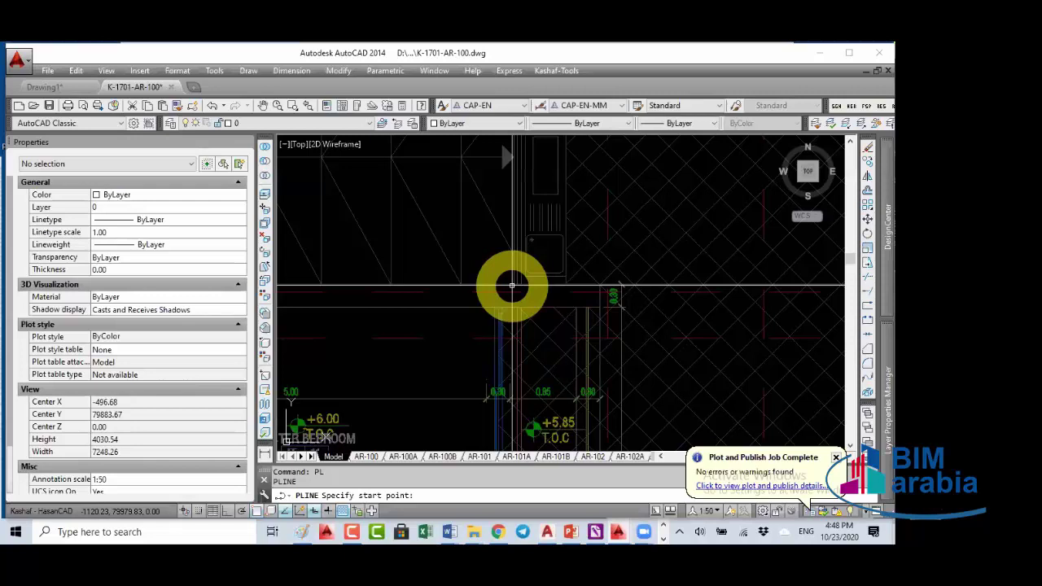
Step: Start an XLINE and pan around the stacked plans, then cancel the first attempt
key("Escape")
type("XL")
key("Return")
scroll(623, 279, "up", 6)
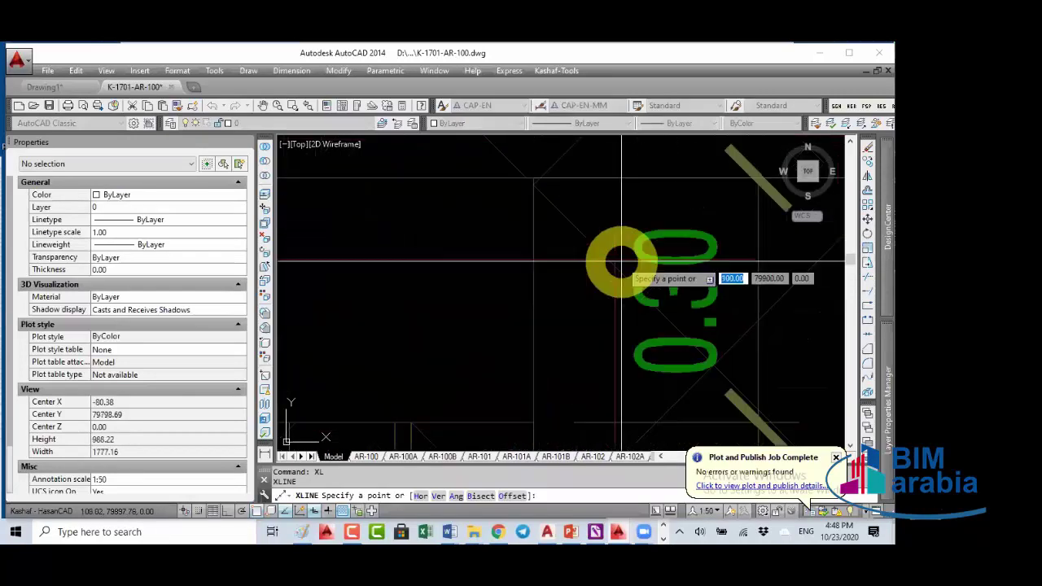
left_click(612, 261)
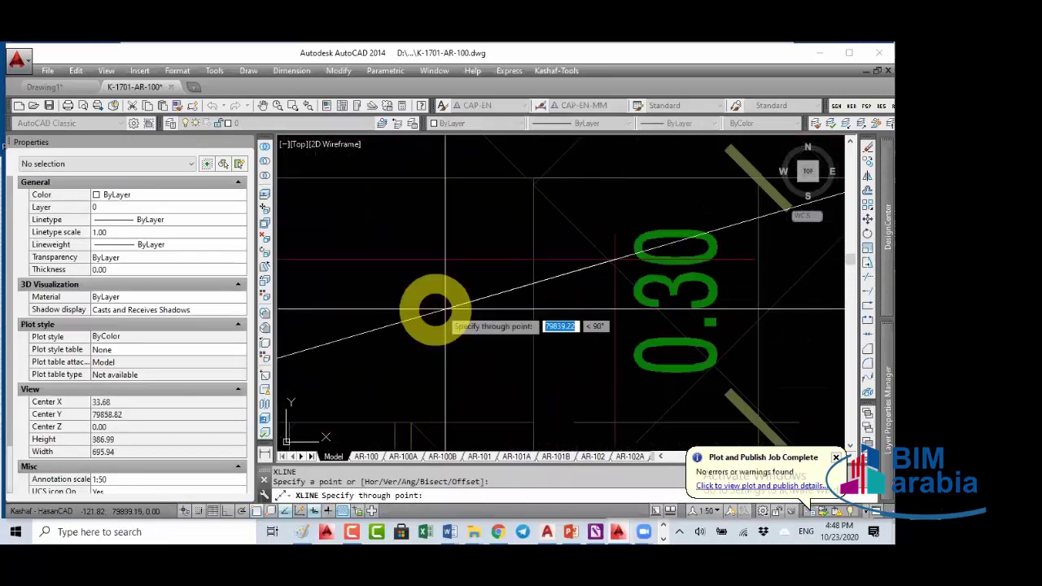
middle_click_drag(444, 308, 426, 261)
scroll(733, 282, "down", 2)
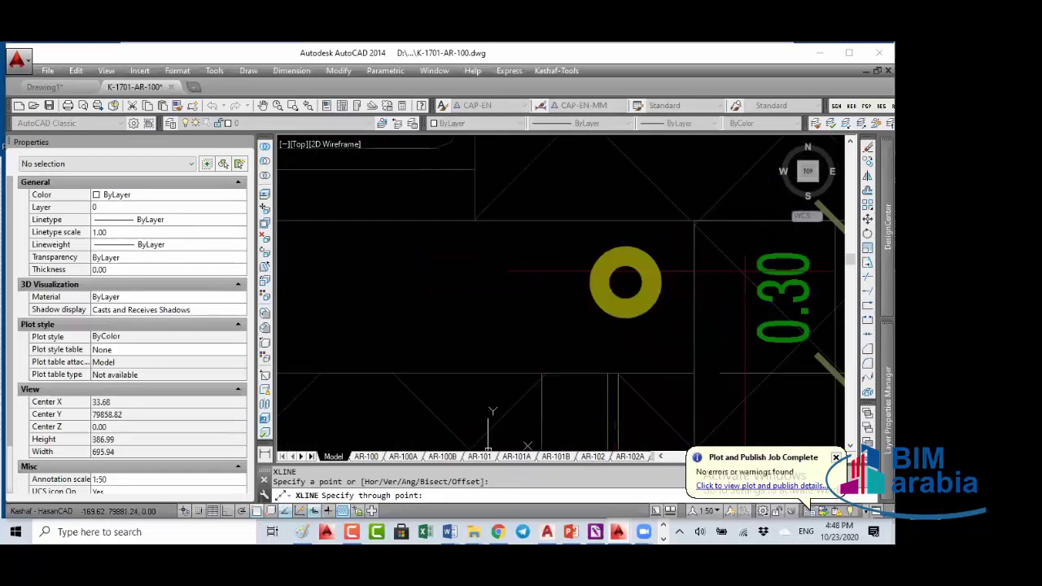
scroll(643, 345, "down", 3)
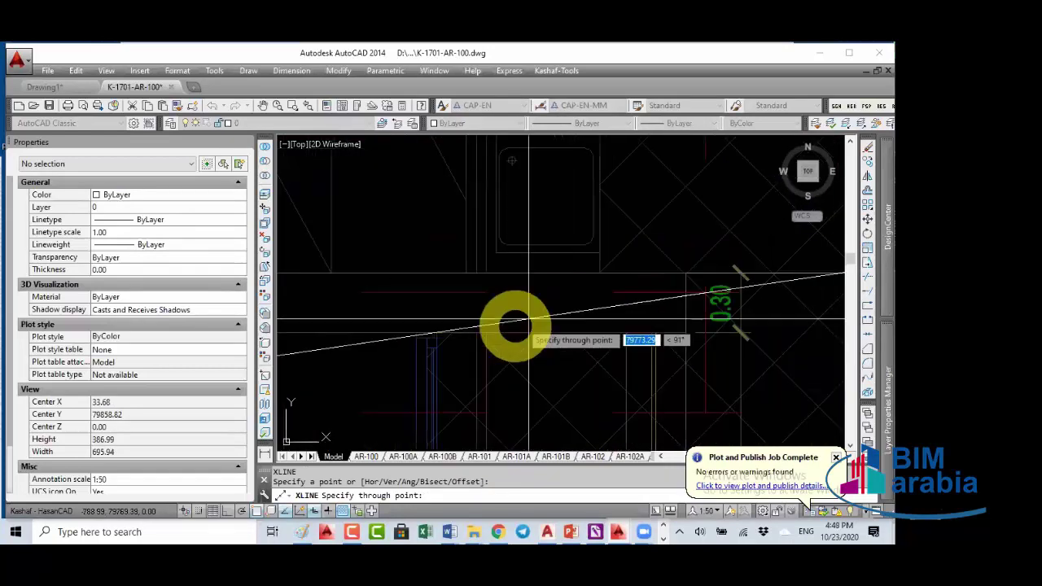
mouse_move(529, 323)
middle_mouse_down()
mouse_move(562, 350)
mouse_move(688, 326)
middle_mouse_up()
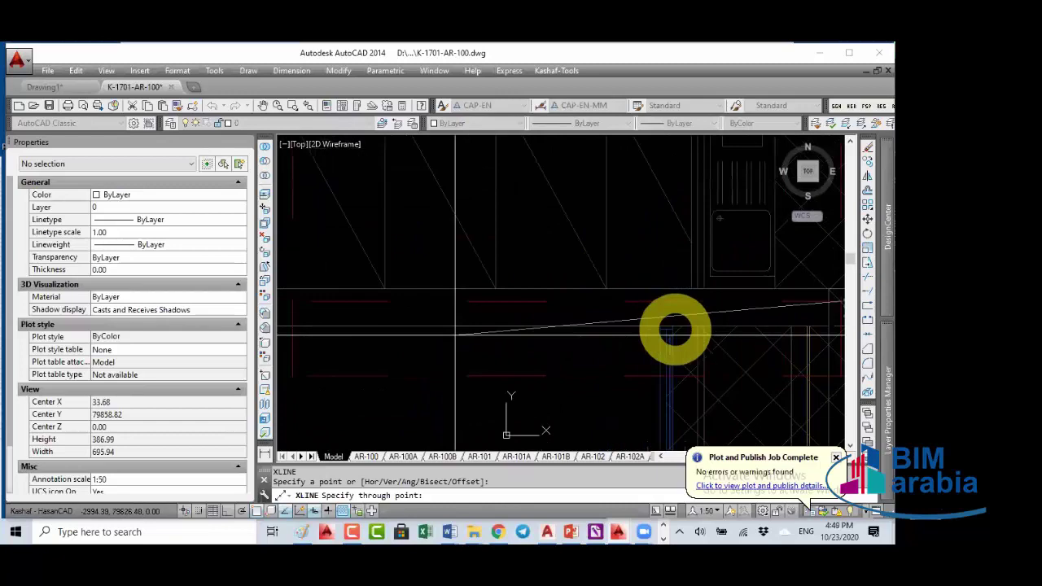
middle_click_drag(455, 334, 560, 321)
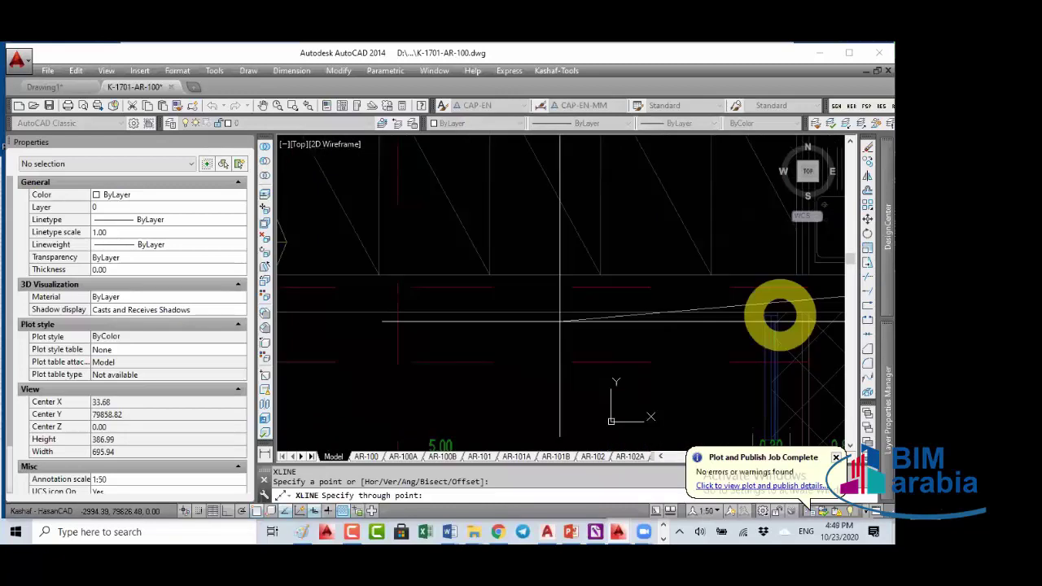
scroll(676, 360, "down", 2)
key("Escape")
scroll(737, 298, "up", 2)
middle_click_drag(738, 298, 619, 354)
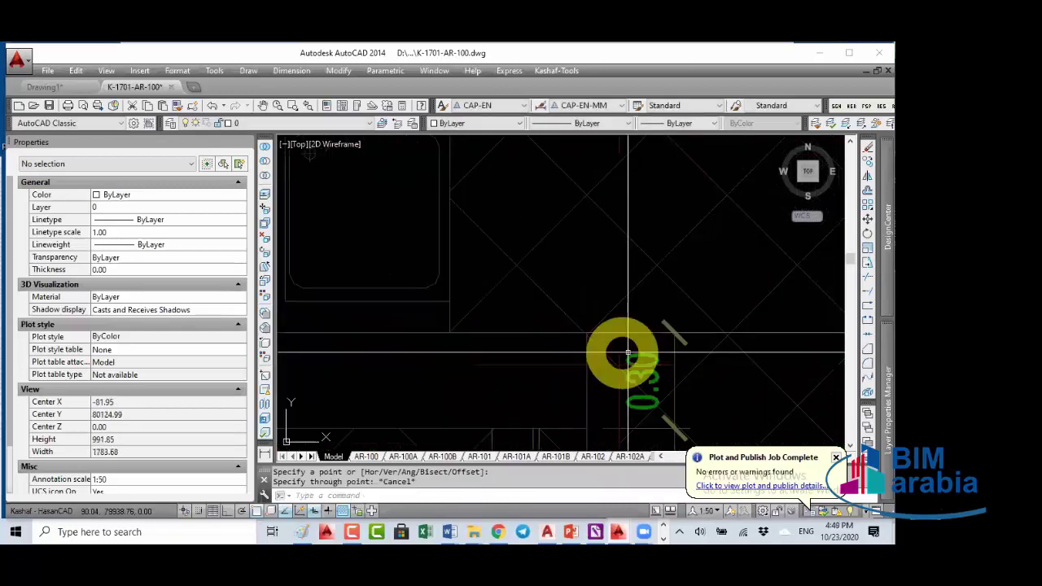
Step: Place a horizontal construction line at Y 80000
key("Return")
left_click(489, 335)
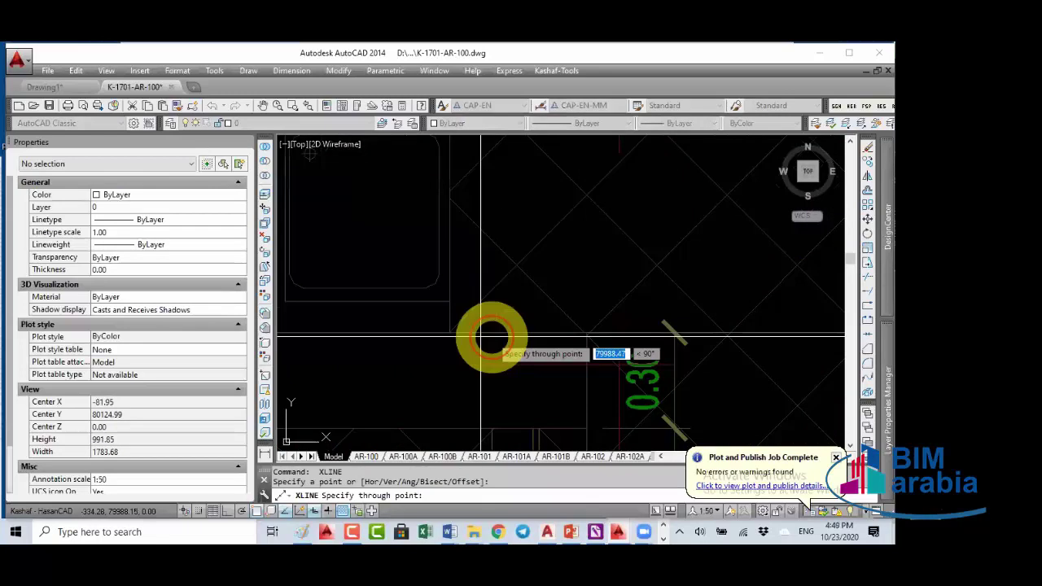
left_click(442, 334)
key("Return")
scroll(443, 338, "down", 2)
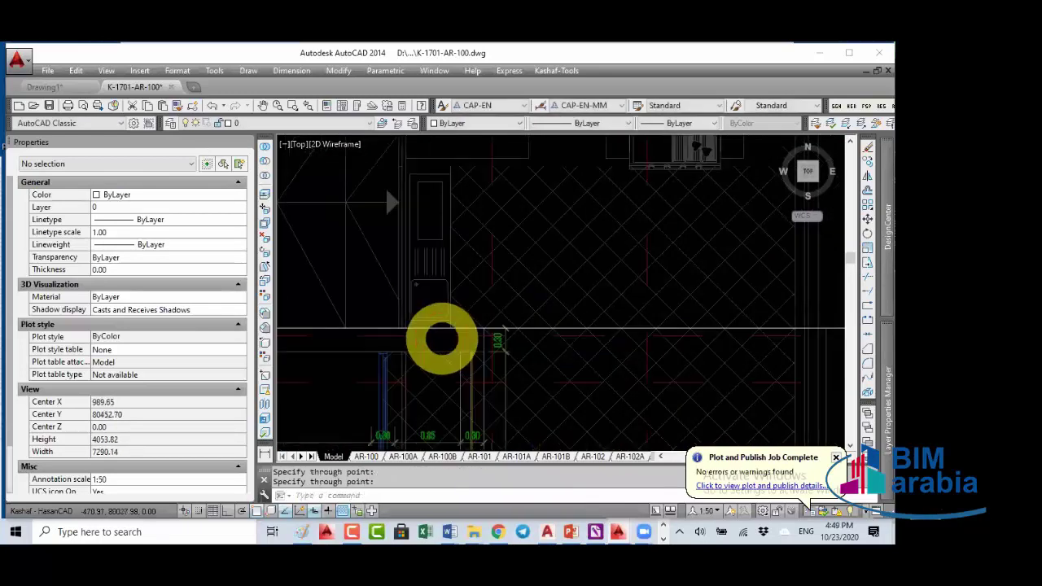
key("Escape")
Step: Copy the horizontal construction line 80000 upward with Ortho on, to Y 160000
left_click(442, 338)
scroll(442, 338, "down", 3)
scroll(549, 367, "up", 2)
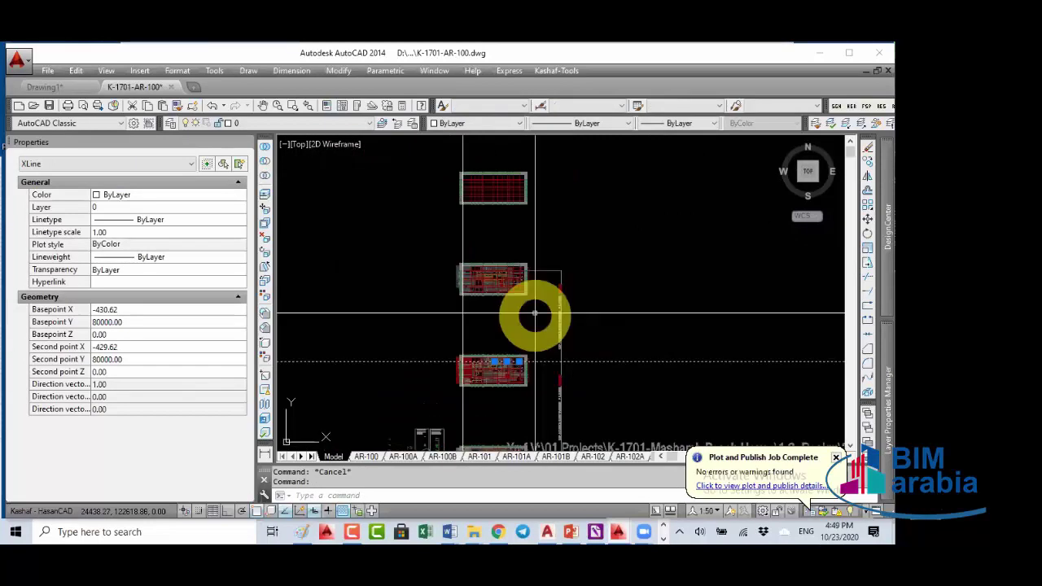
type("co")
key("Return")
left_click(612, 330)
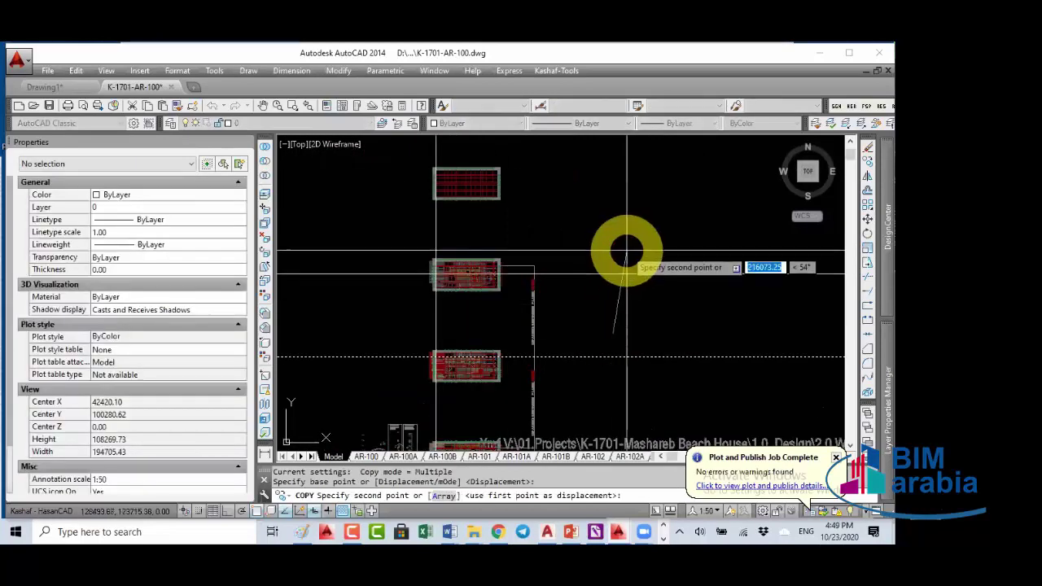
key("F8")
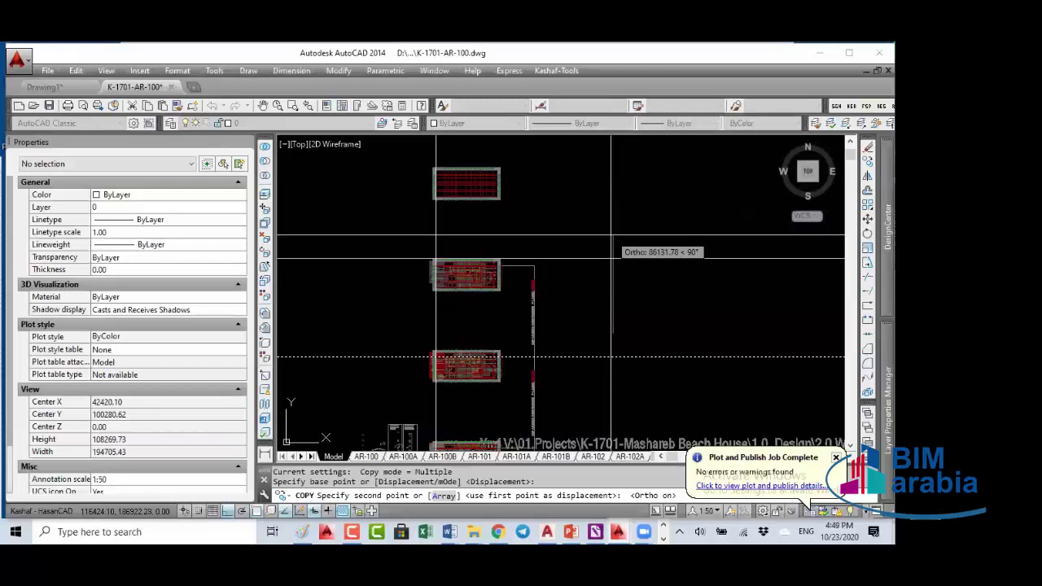
type("80000")
key("Return")
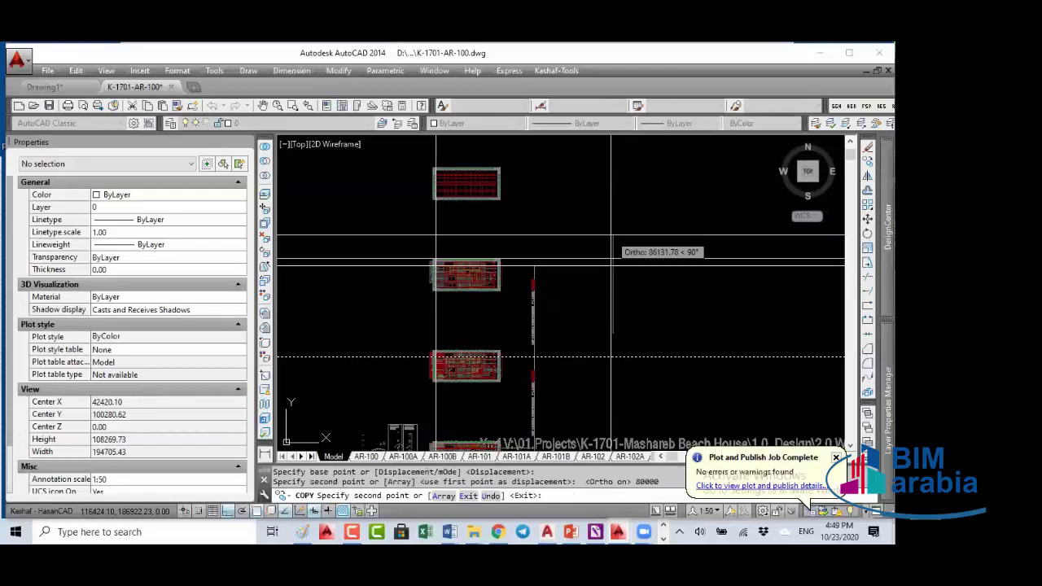
key("Escape")
Step: Begin a vertical construction line, then cancel it
type("xl")
key("Return")
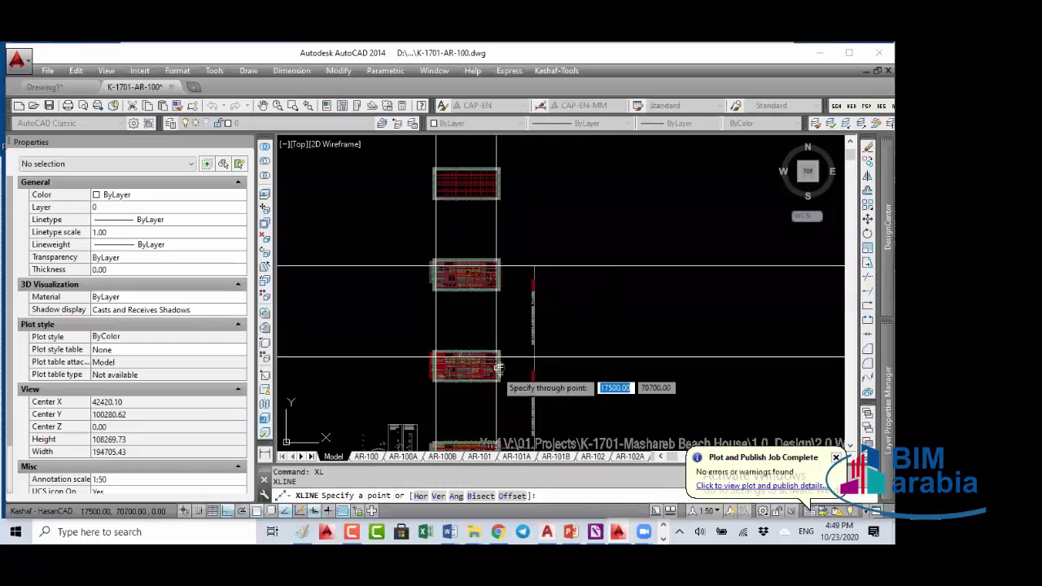
type("v")
key("Return")
scroll(488, 364, "up", 4)
scroll(600, 293, "up", 4)
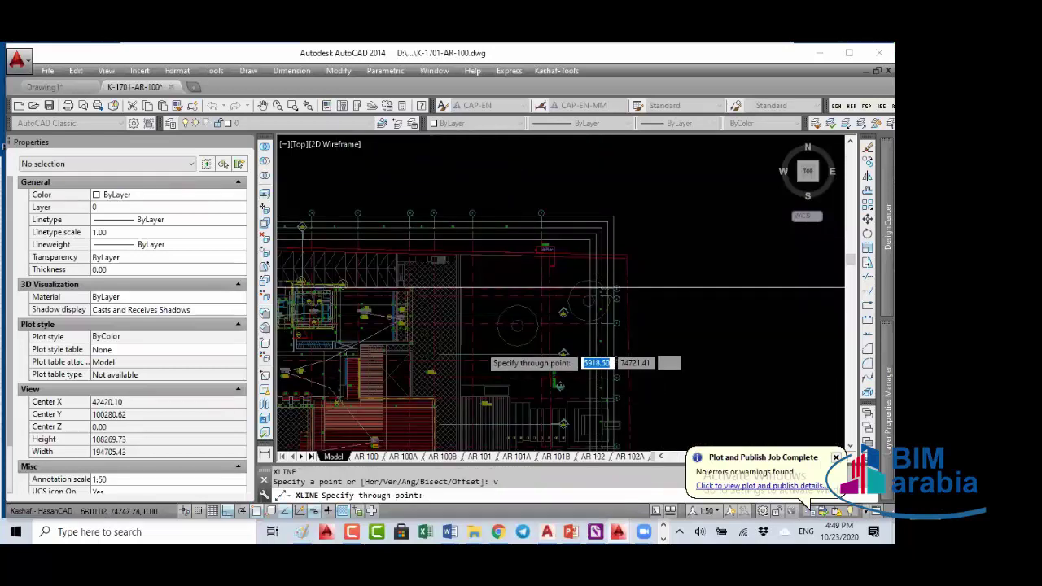
scroll(570, 287, "up", 3)
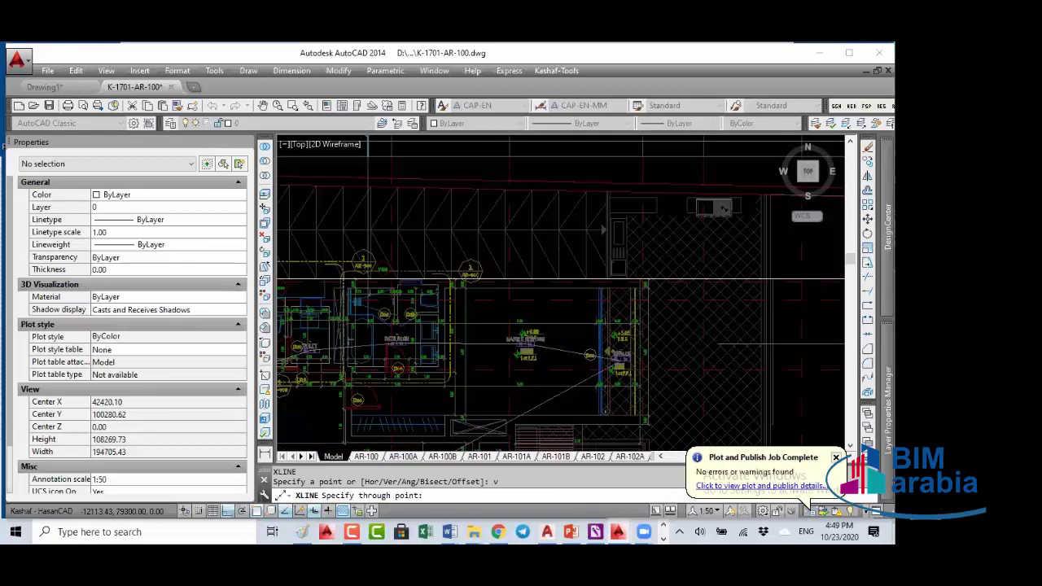
scroll(507, 220, "up", 3)
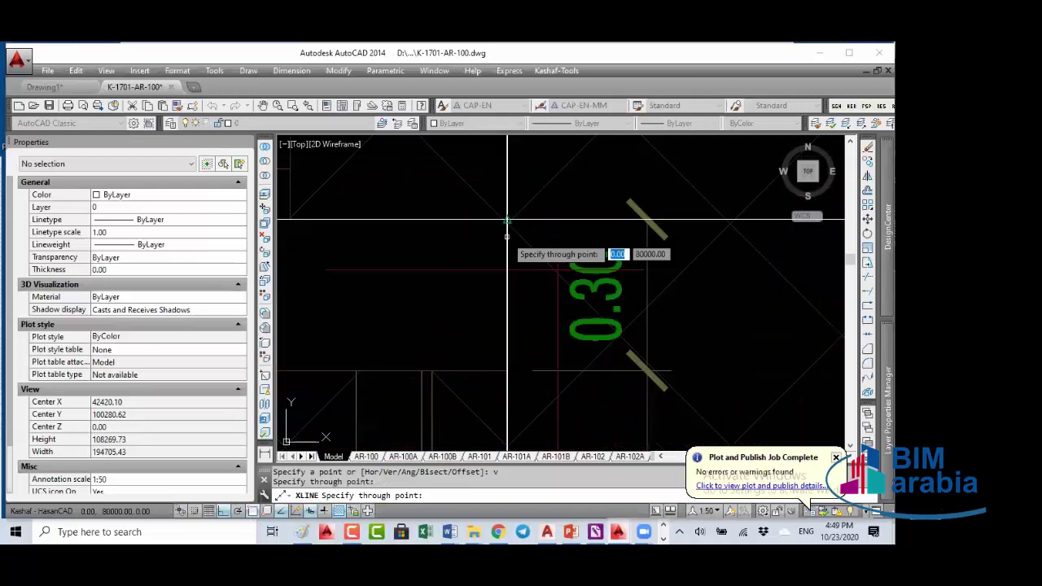
scroll(506, 220, "down", 5)
key("Escape")
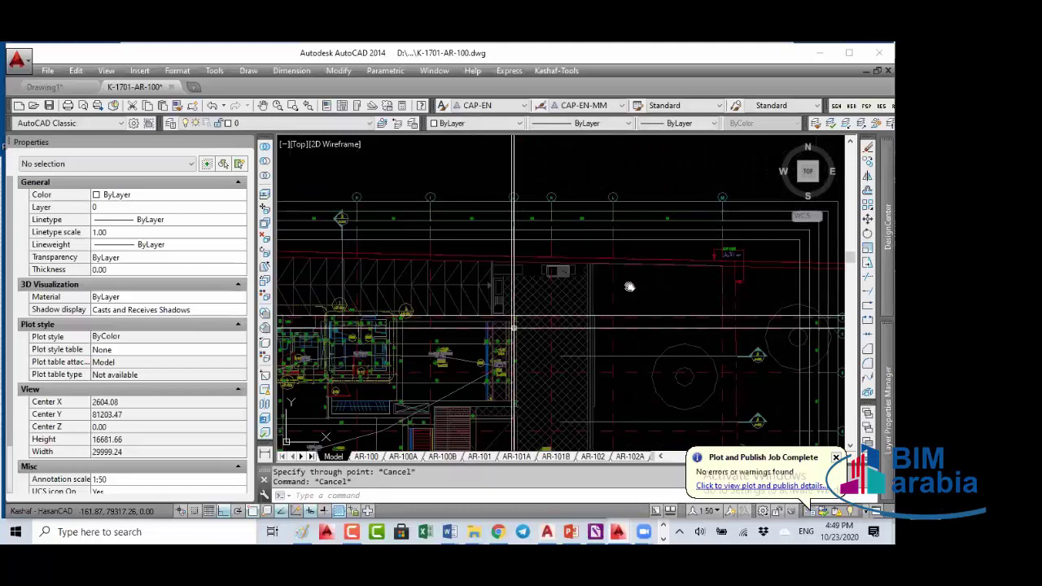
scroll(628, 282, "up", 4)
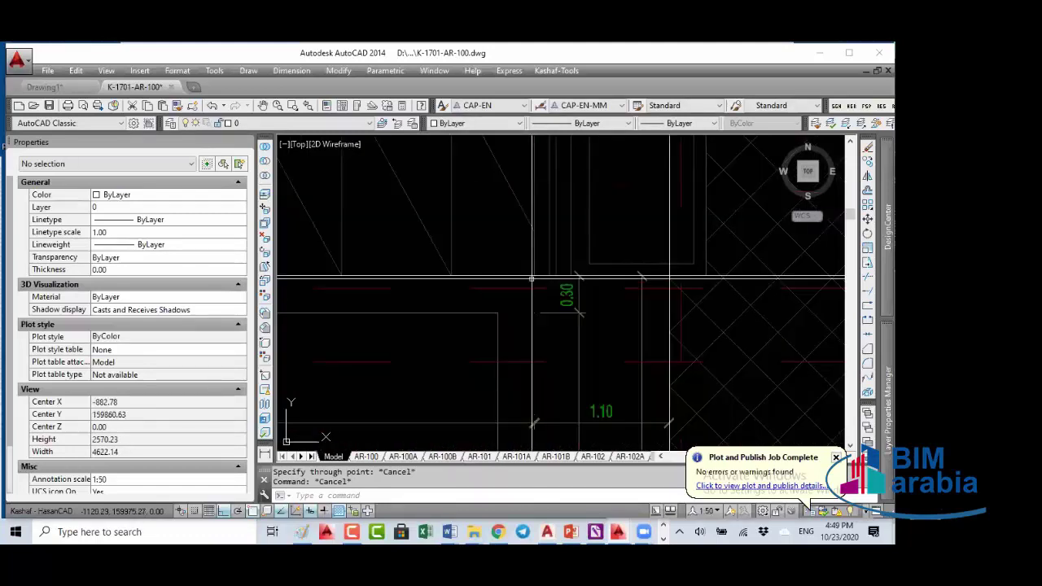
scroll(626, 287, "down", 1)
Step: Erase the vertical construction line
left_click(626, 287)
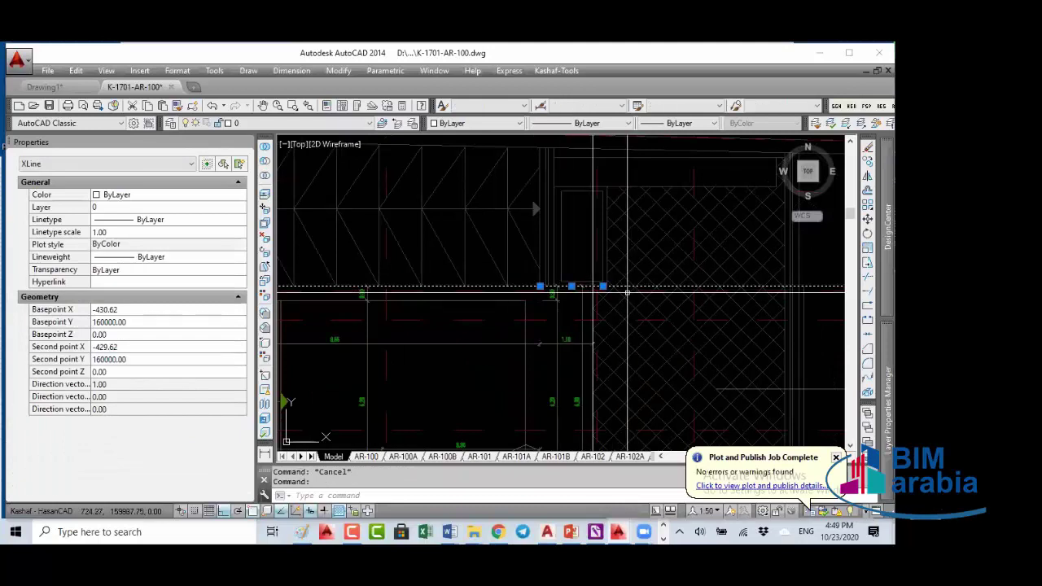
key("Escape")
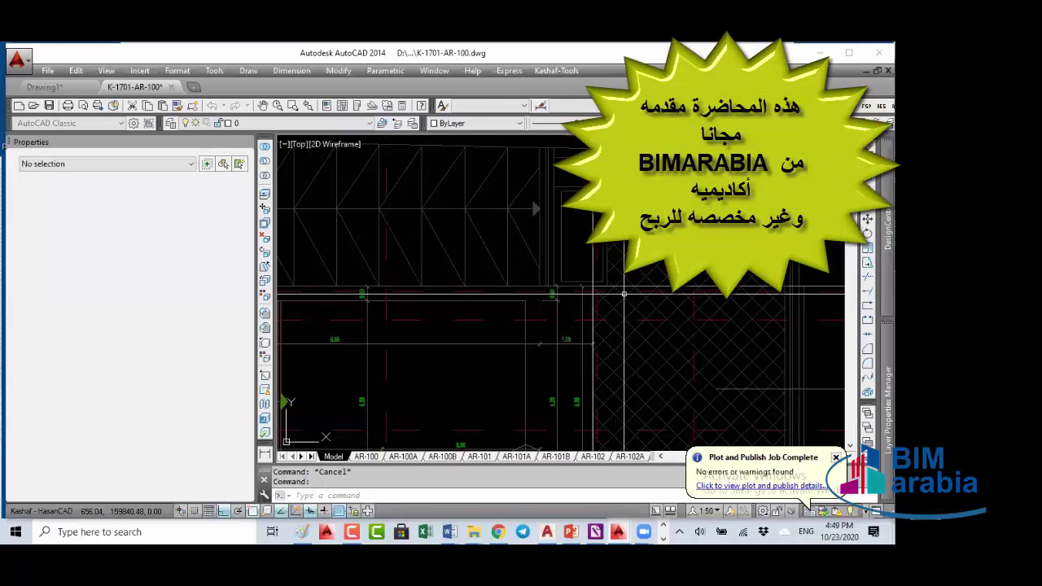
left_click(624, 293)
scroll(570, 261, "up", 3)
type("e")
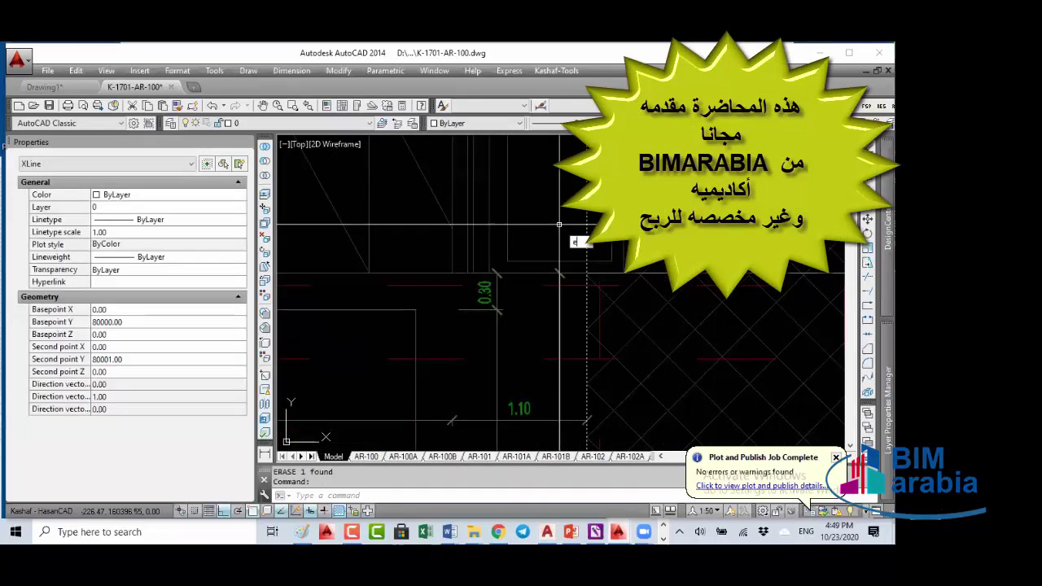
key("Return")
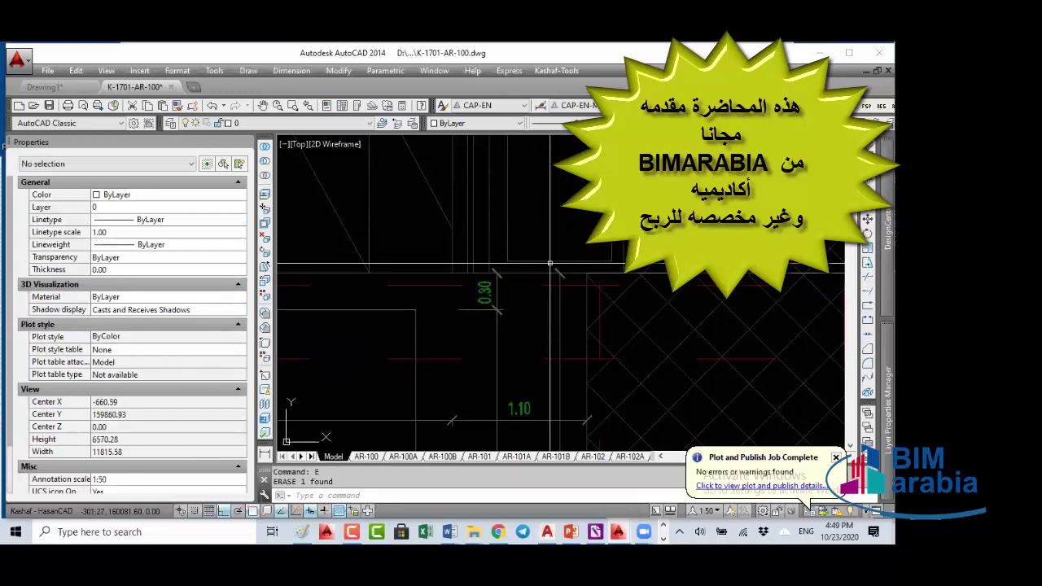
Step: Erase the two horizontal construction lines
scroll(576, 288, "down", 3)
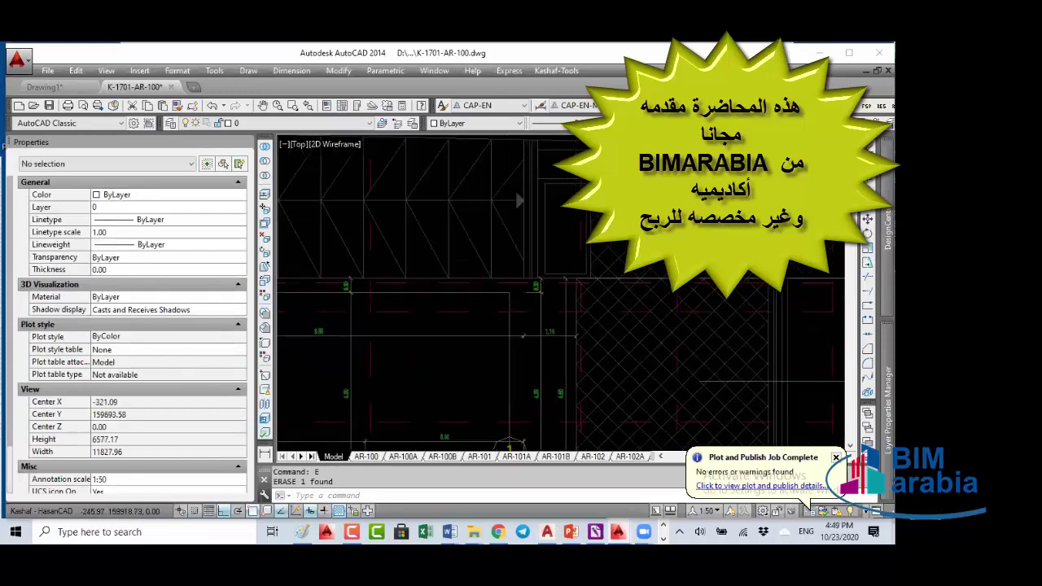
scroll(592, 250, "up", 2)
scroll(592, 250, "down", 8)
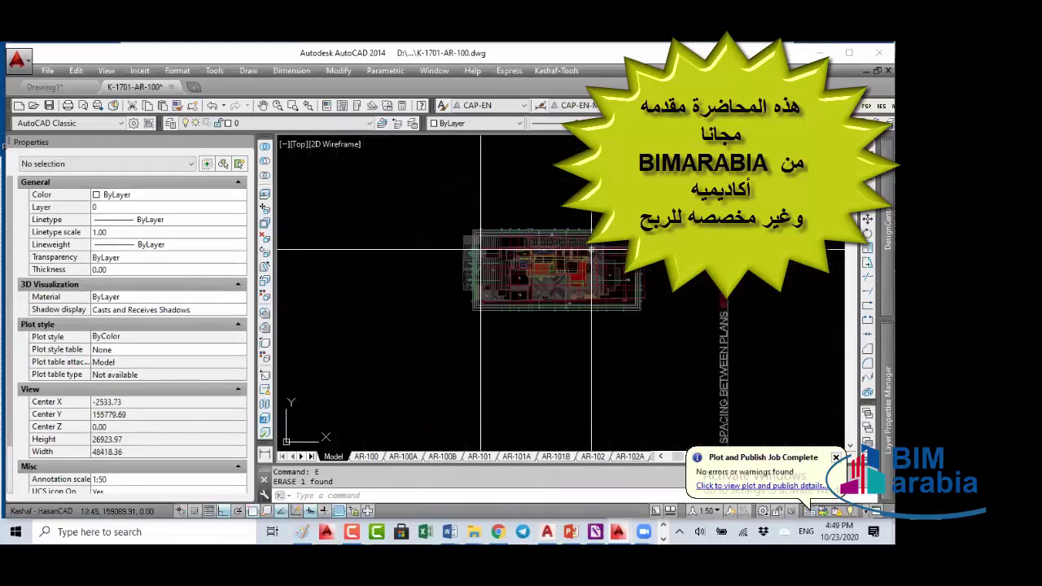
scroll(657, 305, "down", 5)
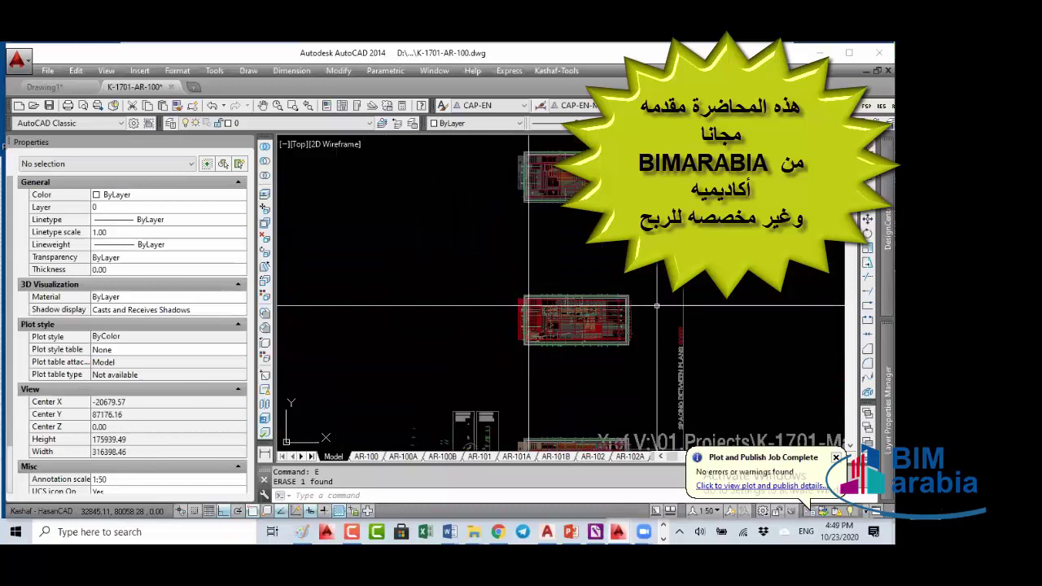
left_click(657, 305)
left_click(489, 246)
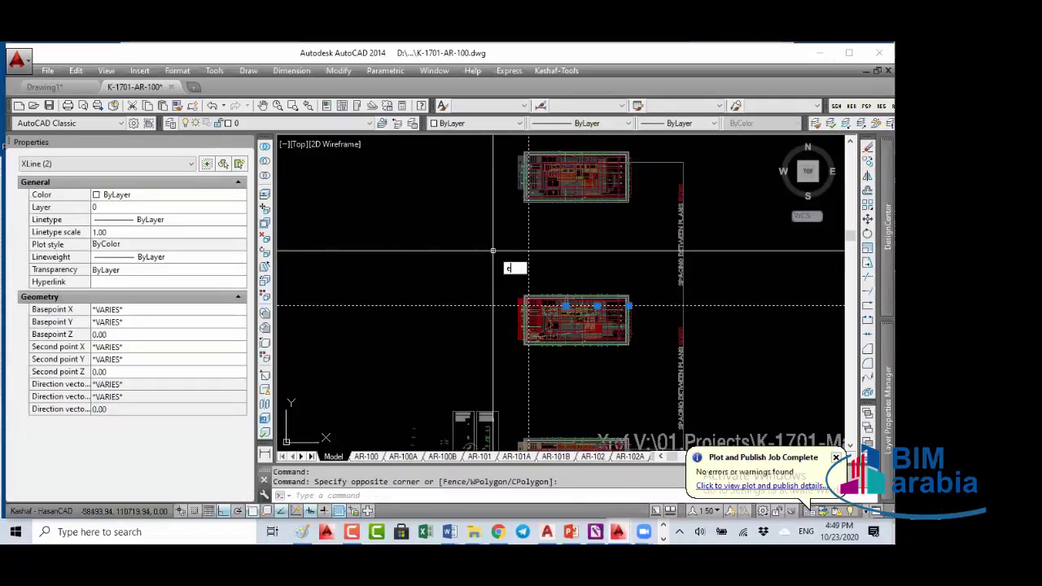
type("e")
key("Return")
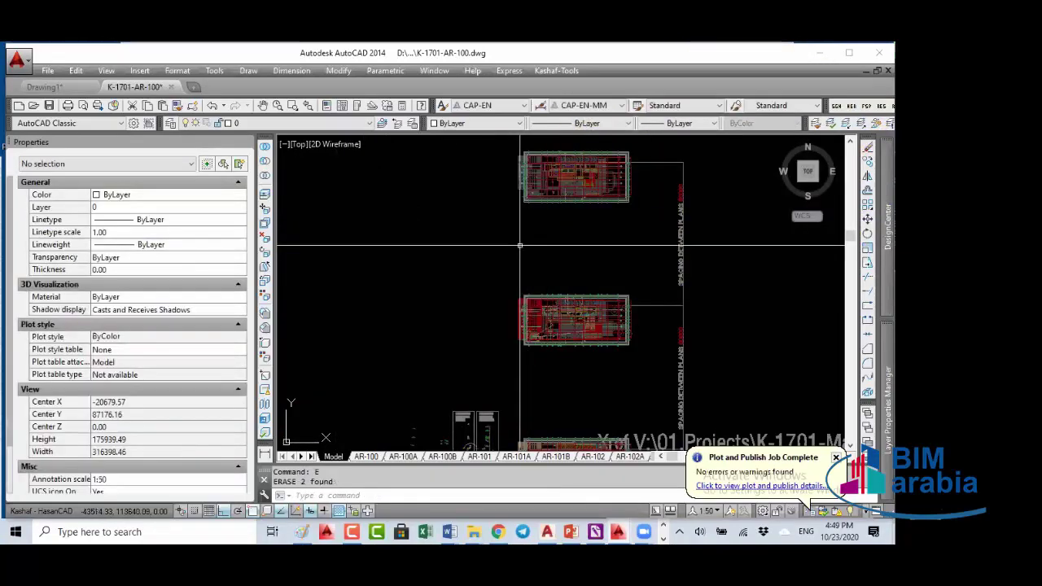
scroll(576, 290, "up", 3)
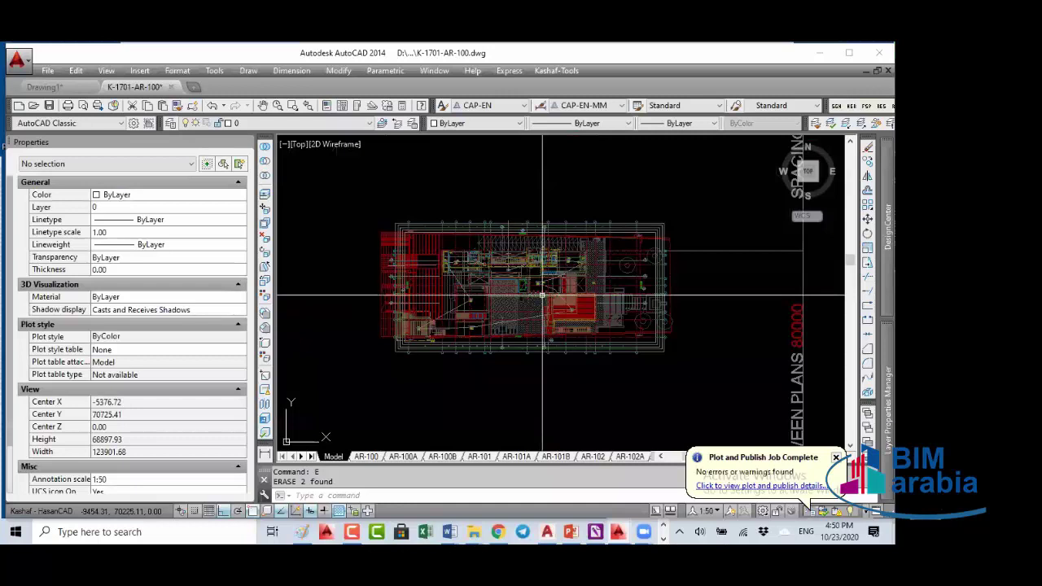
scroll(542, 296, "up", 5)
scroll(636, 276, "down", 5)
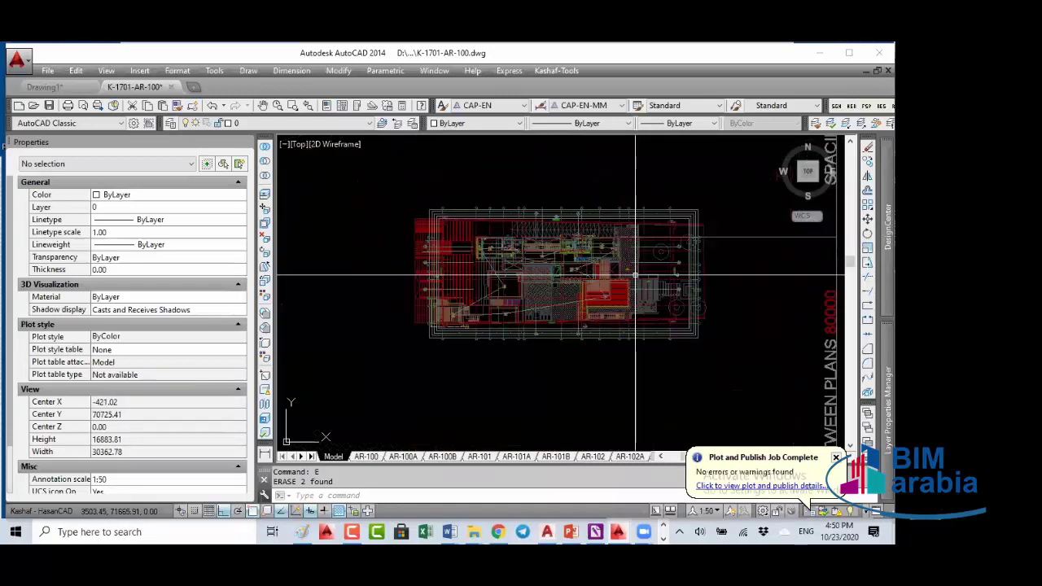
scroll(636, 275, "down", 8)
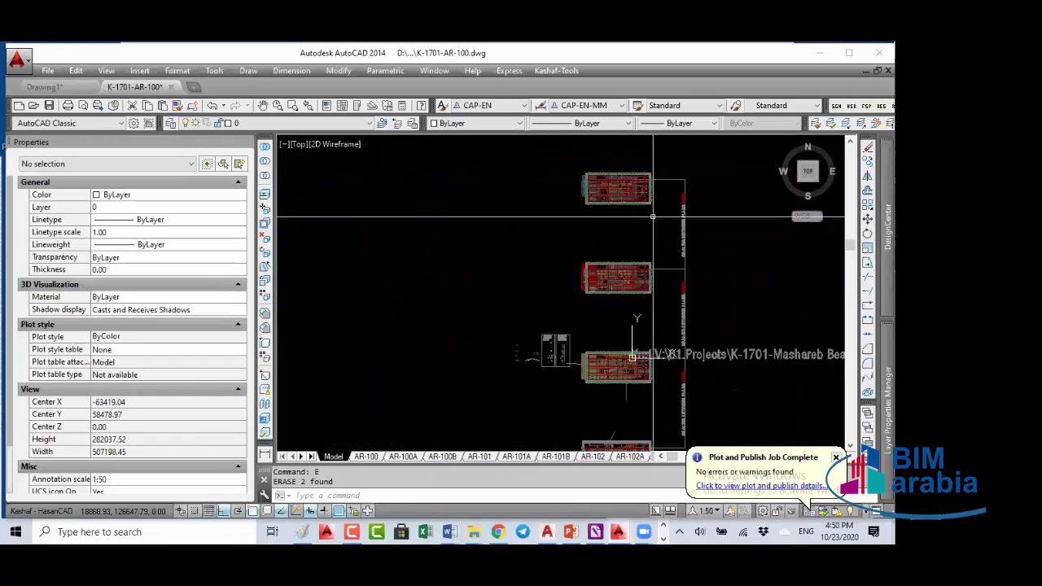
middle_click_drag(697, 221, 697, 127)
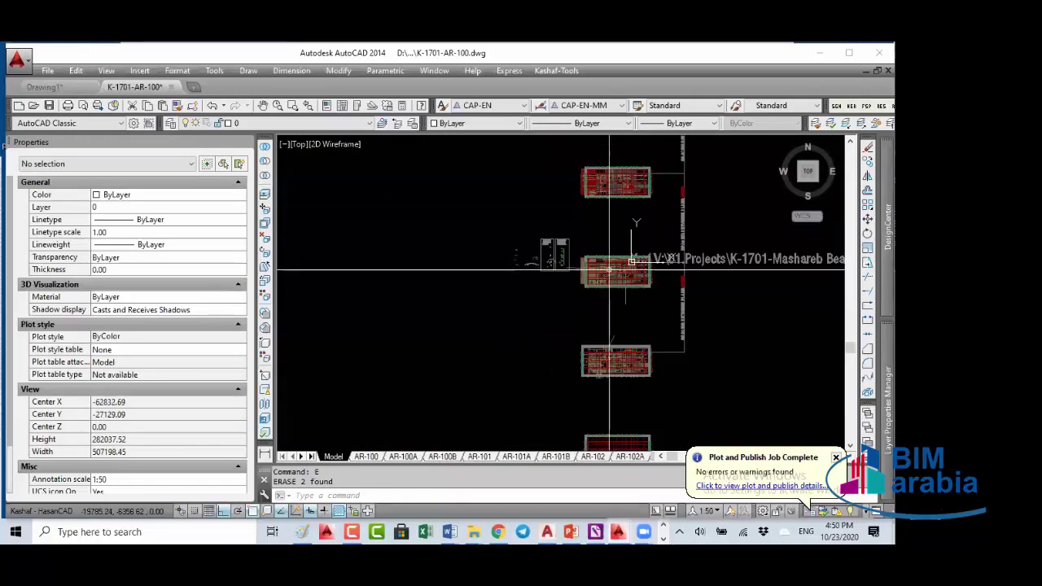
scroll(629, 258, "up", 4)
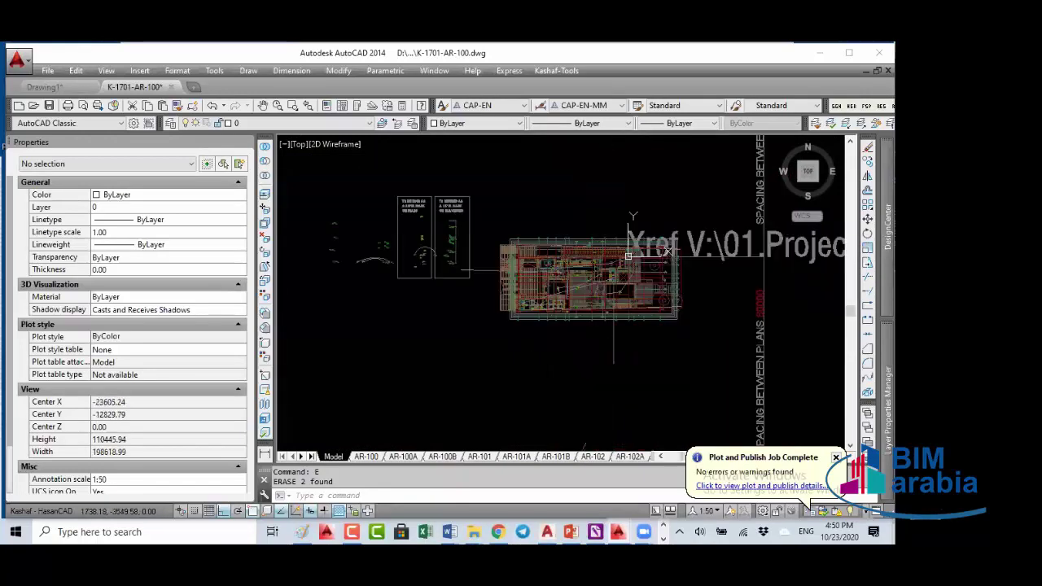
scroll(628, 257, "up", 15)
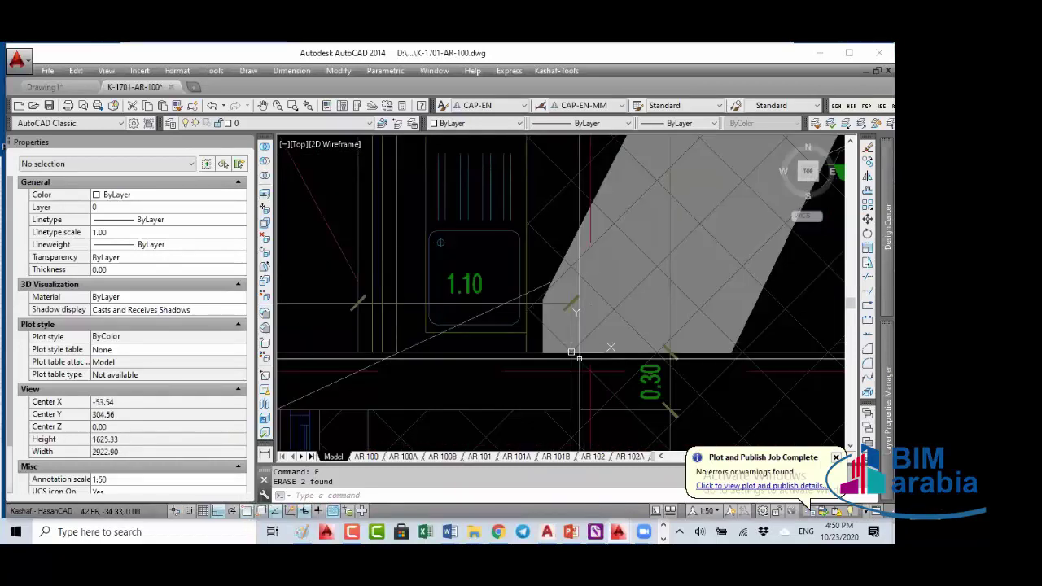
scroll(579, 357, "down", 5)
scroll(568, 314, "down", 10)
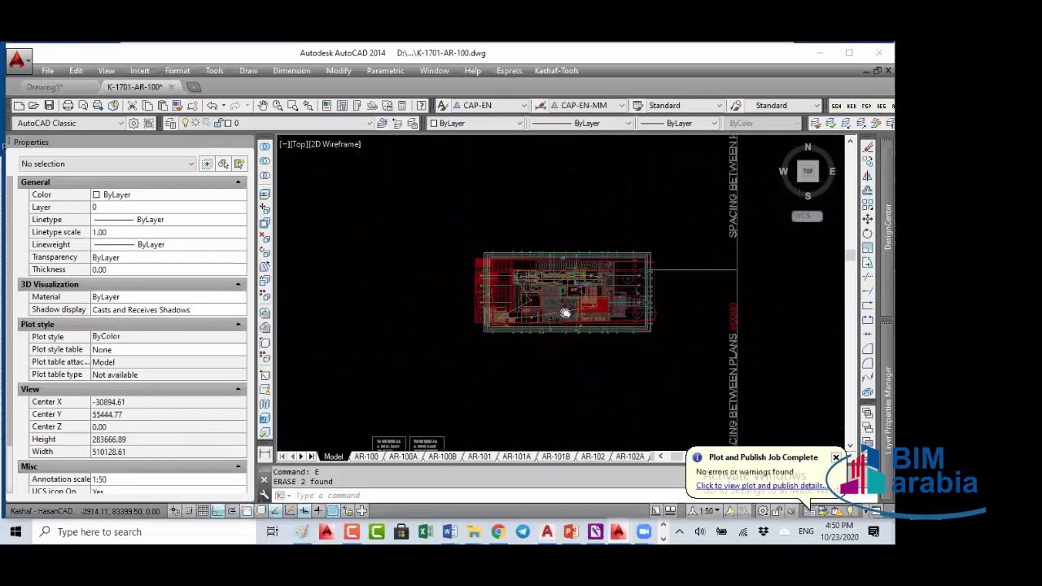
scroll(591, 262, "up", 4)
scroll(591, 263, "up", 7)
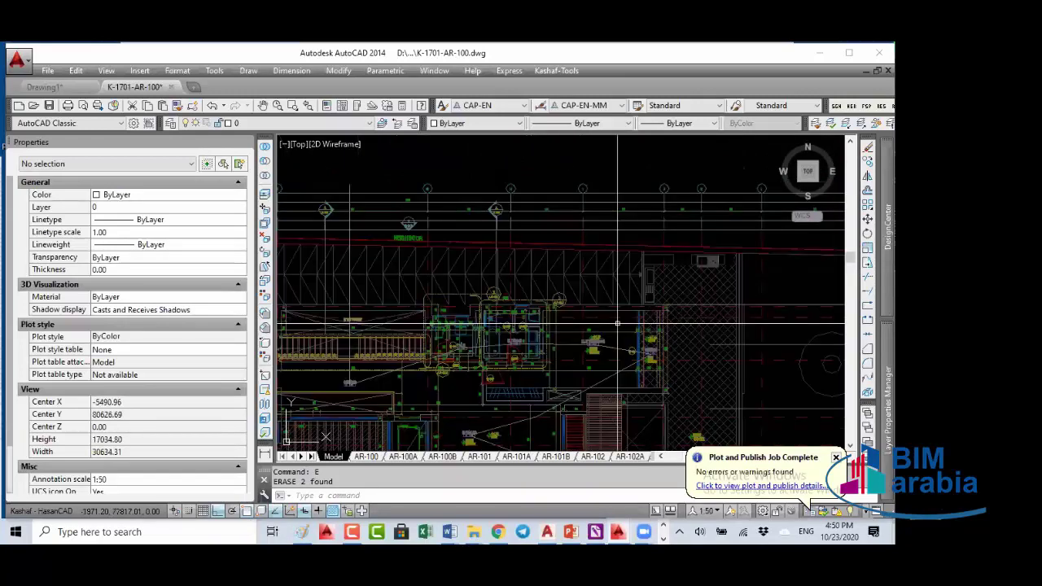
middle_click_drag(591, 262, 287, 164)
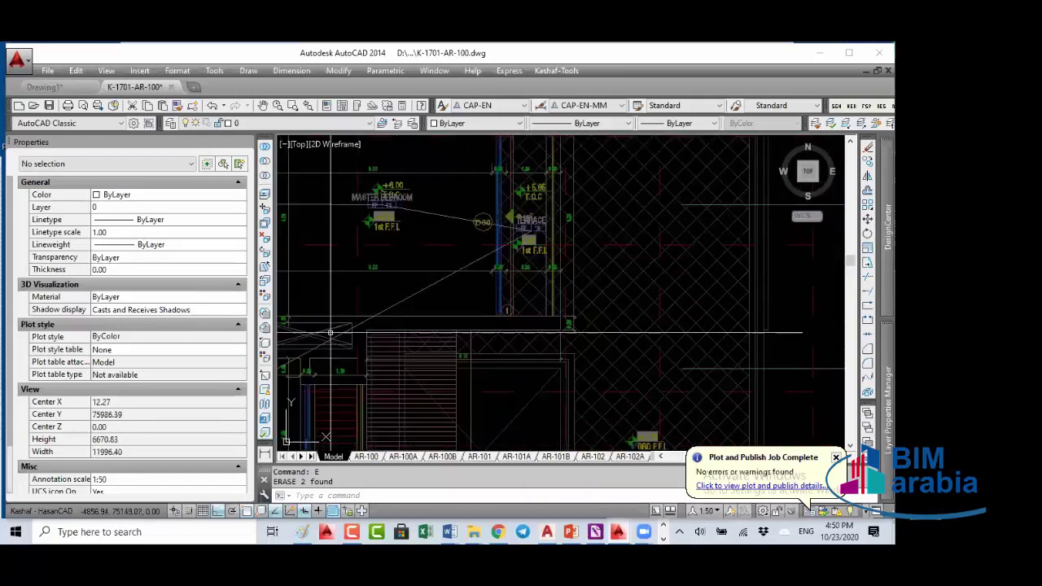
type("xr")
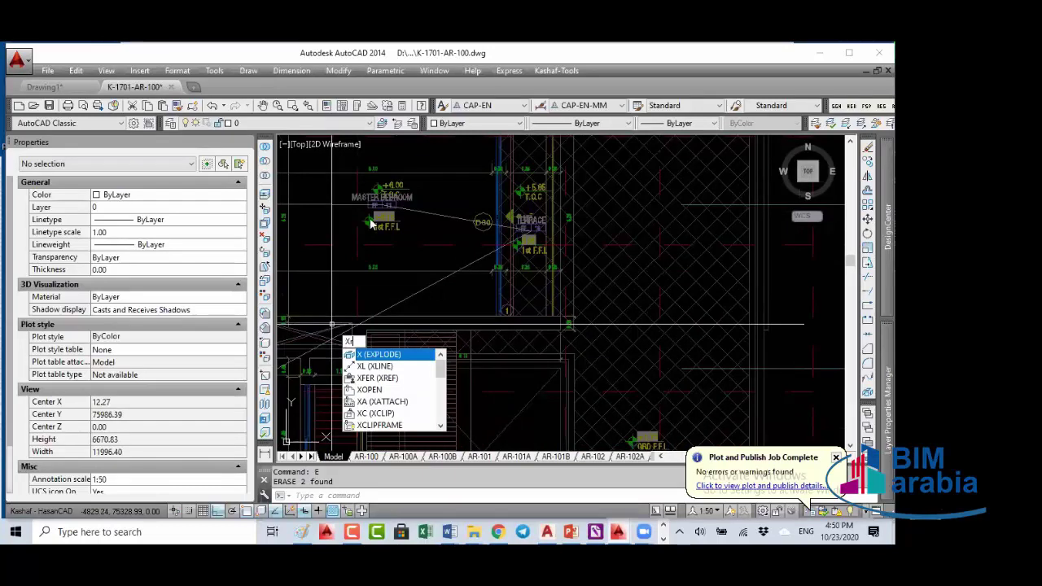
key("Return")
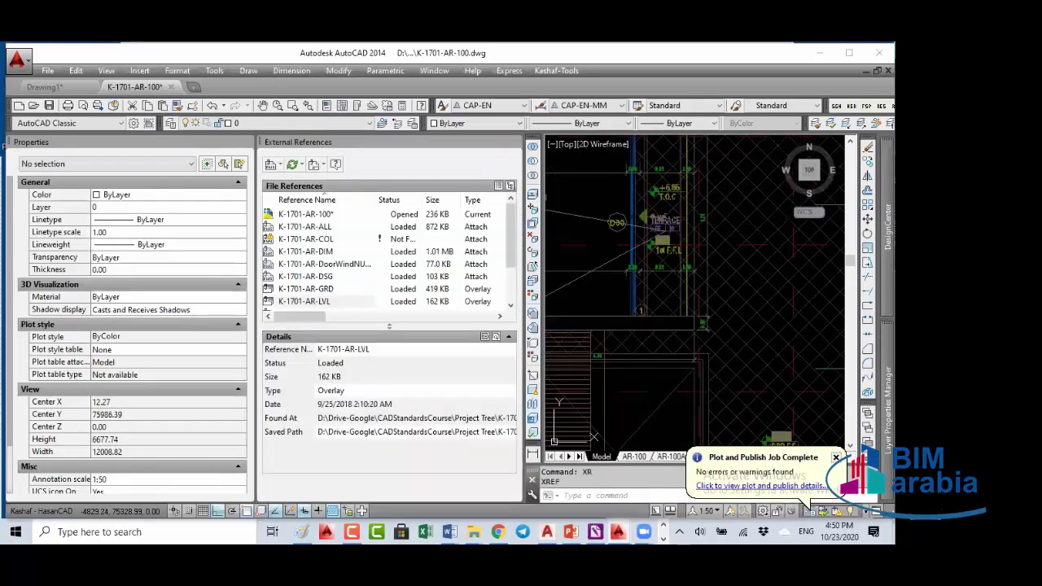
left_click(308, 227)
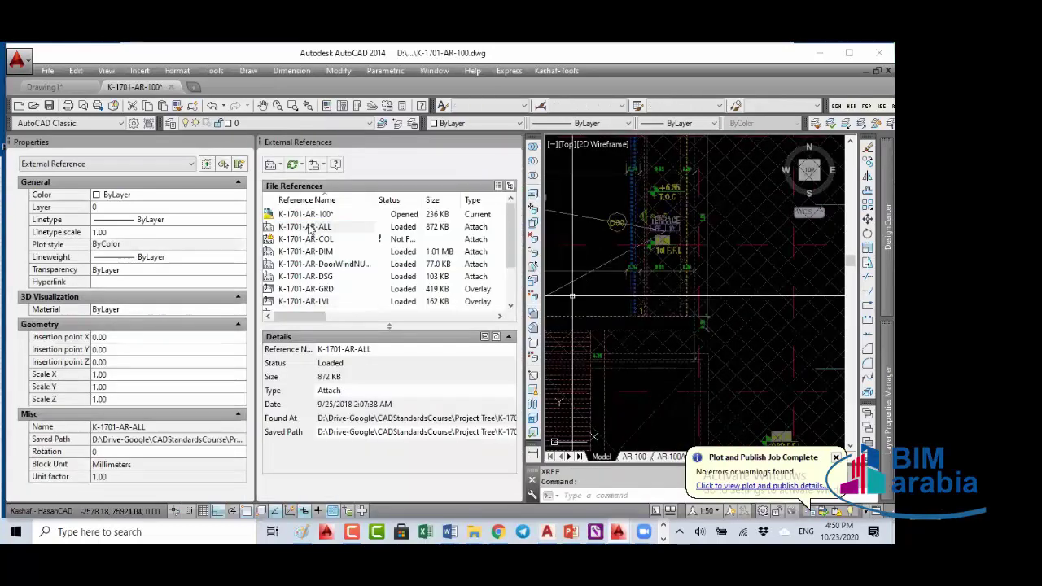
left_click(322, 229)
mouse_move(324, 231)
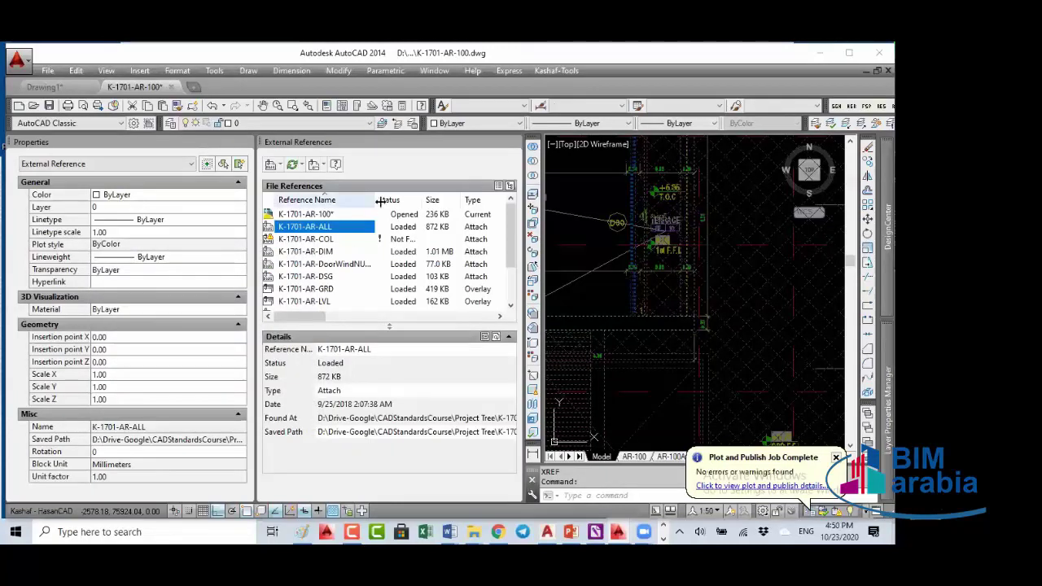
left_click_drag(377, 200, 412, 201)
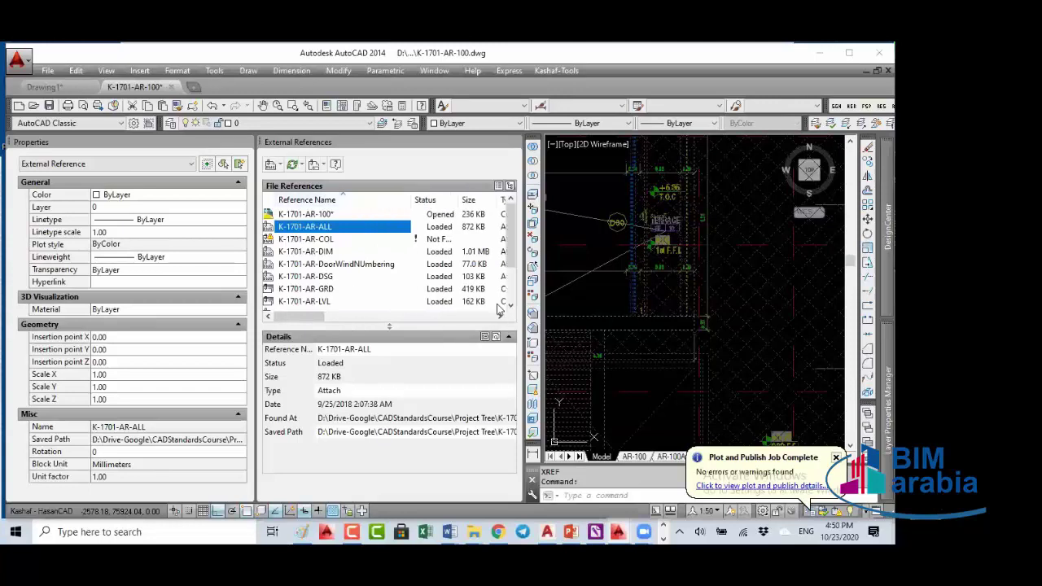
left_click(623, 295)
scroll(623, 295, "down", 2)
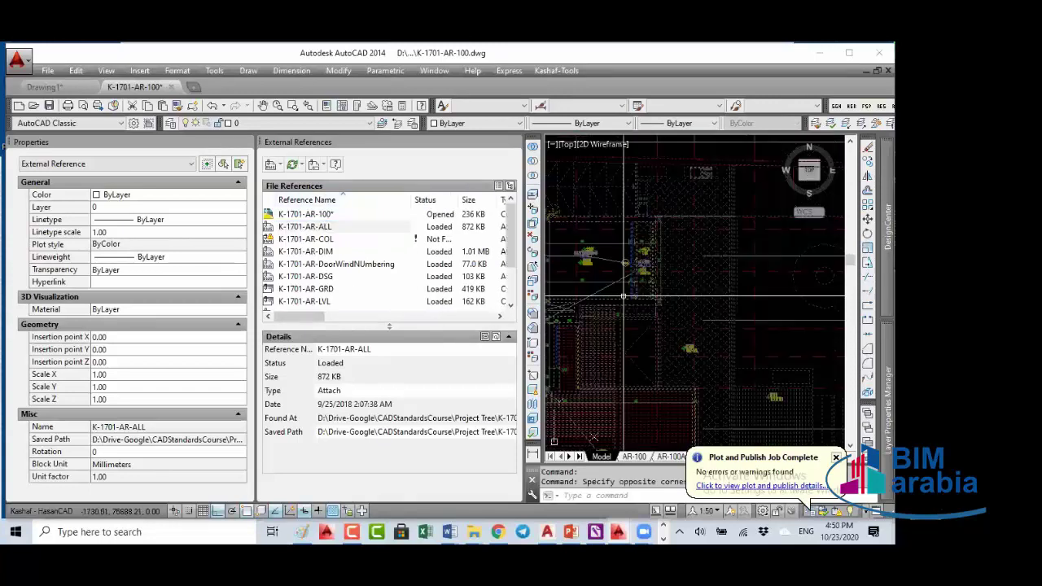
scroll(623, 295, "down", 2)
key("Escape")
key("Escape")
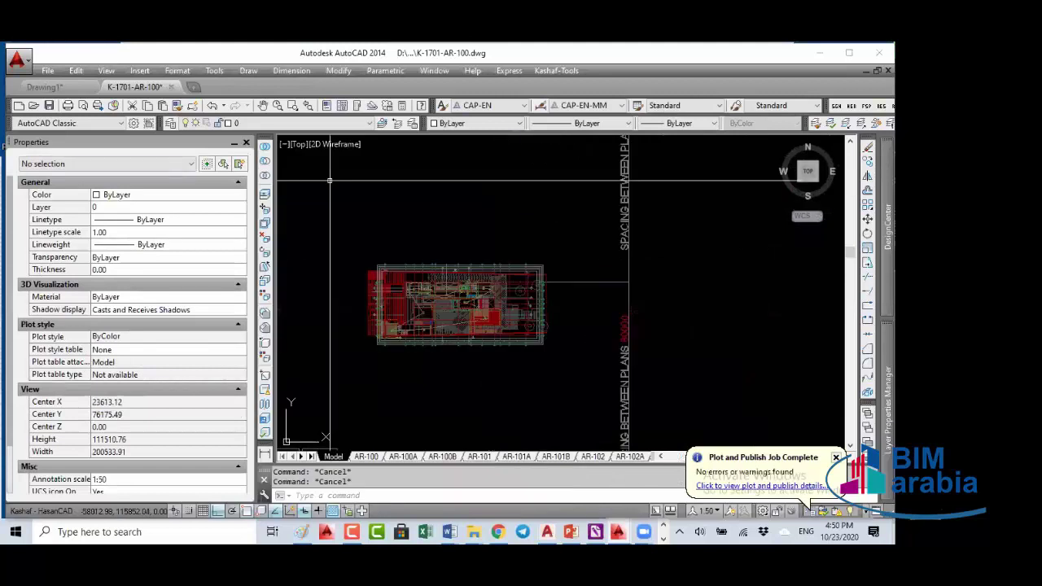
key("ctrl+1")
Step: Bring the A100-PLANS Explorer window forward and collapse the A and S folders
mouse_move(473, 532)
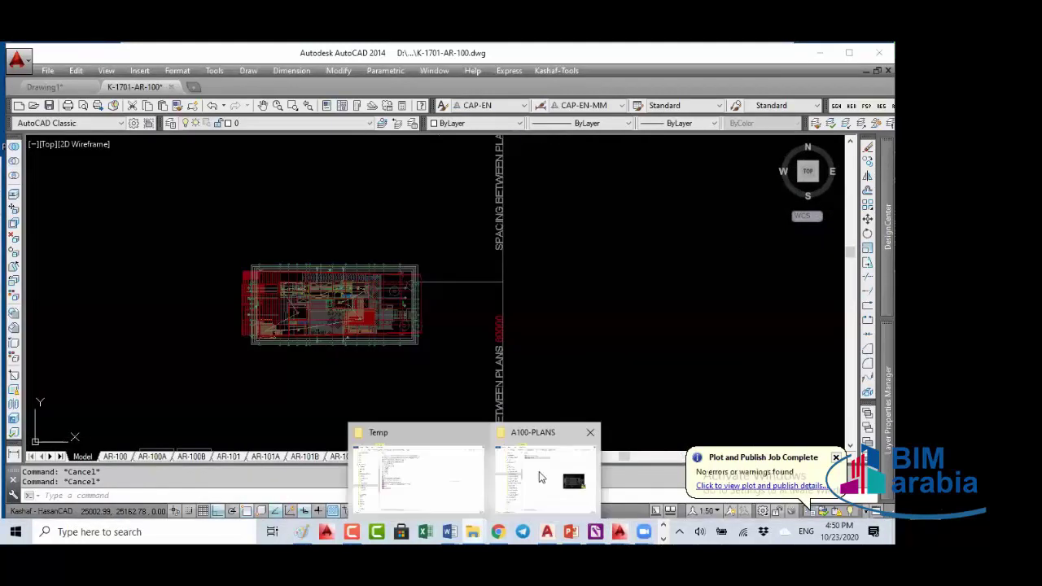
left_click(539, 471)
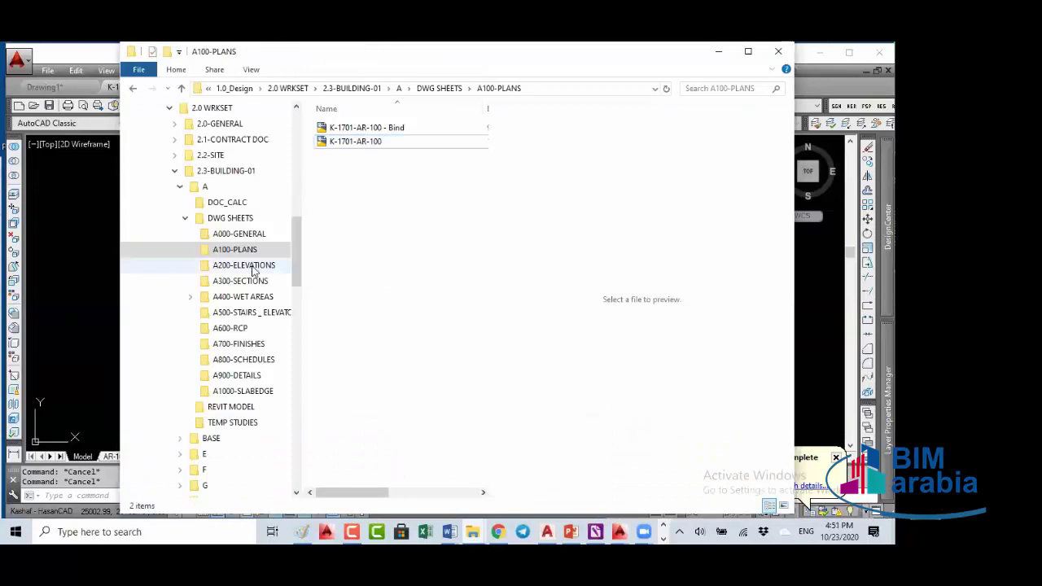
left_click(180, 187)
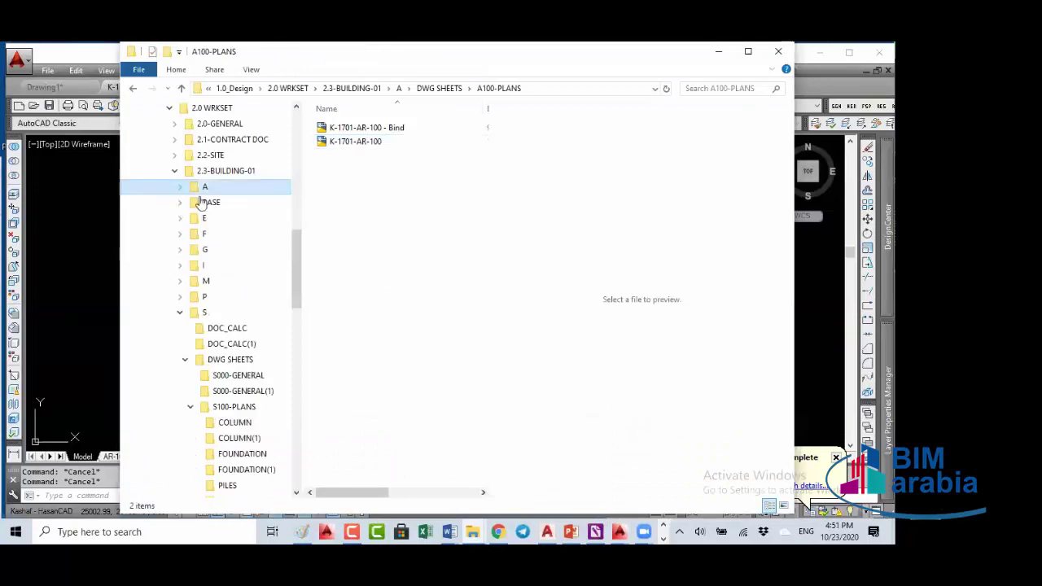
left_click(180, 314)
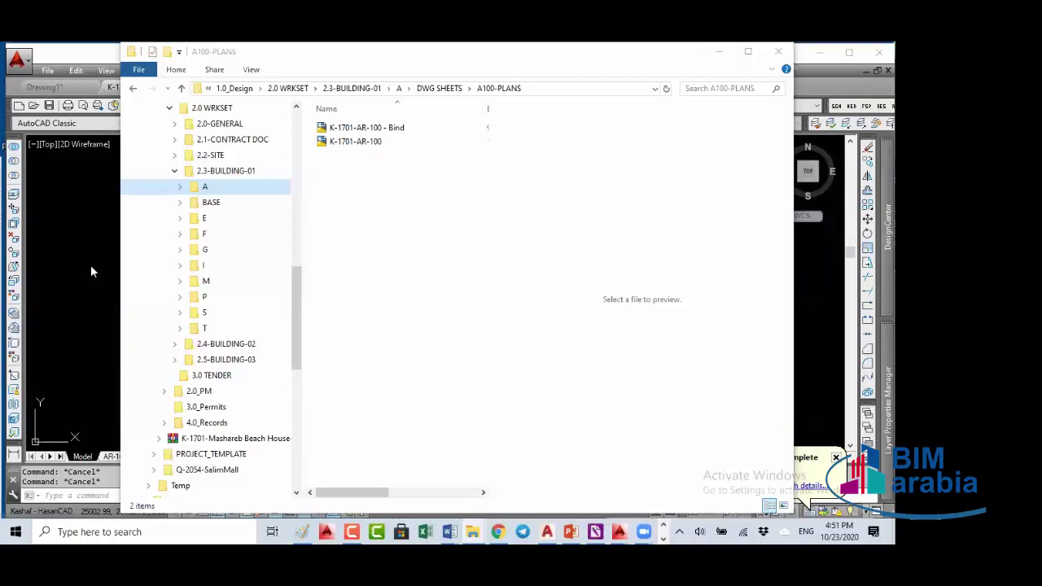
Step: Return to the K-1701-AR-100 drawing and switch to the AR-100 layout sheet
left_click(97, 337)
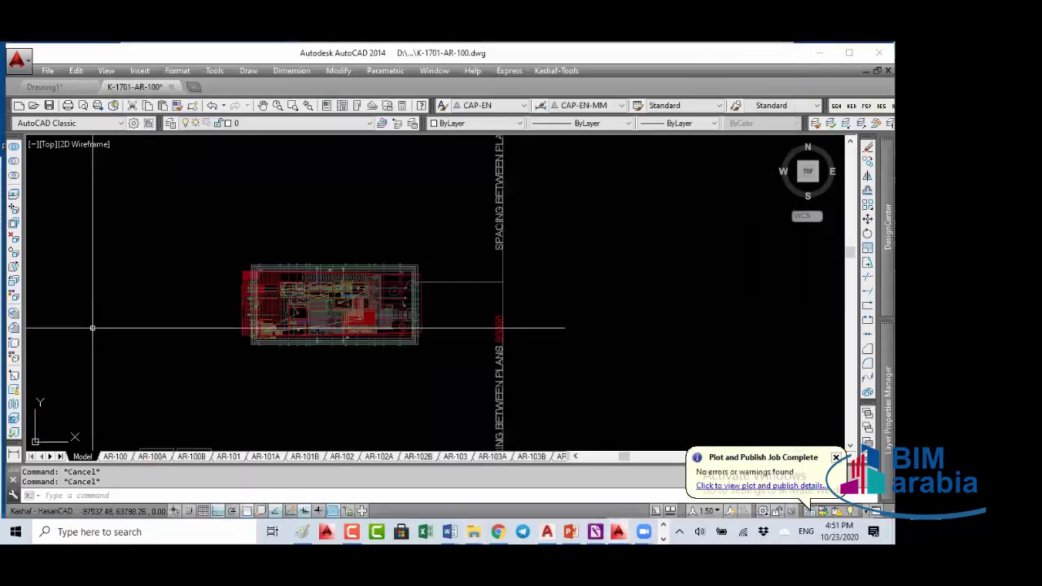
scroll(553, 262, "down", 3)
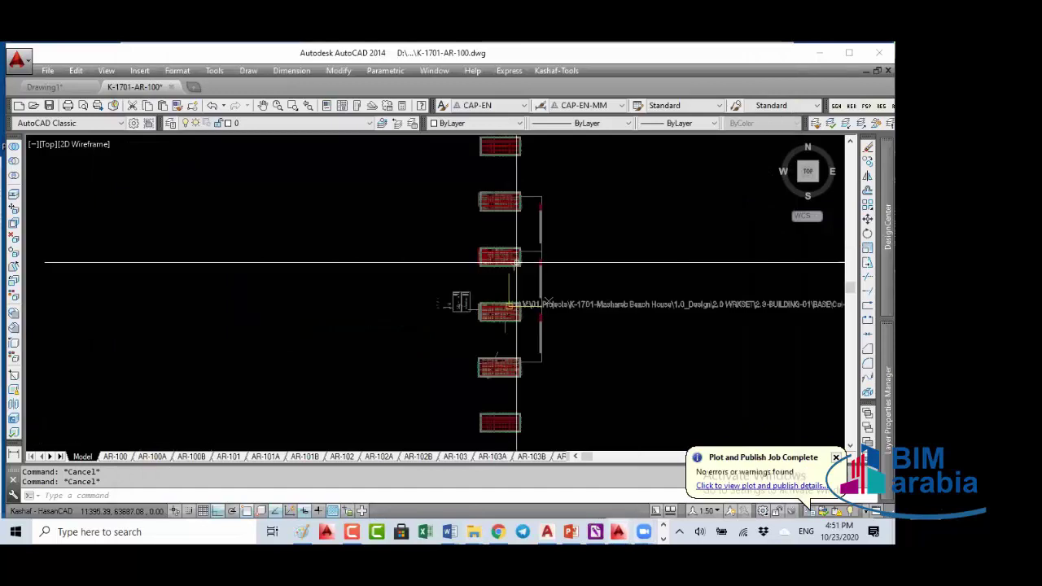
scroll(519, 356, "up", 3)
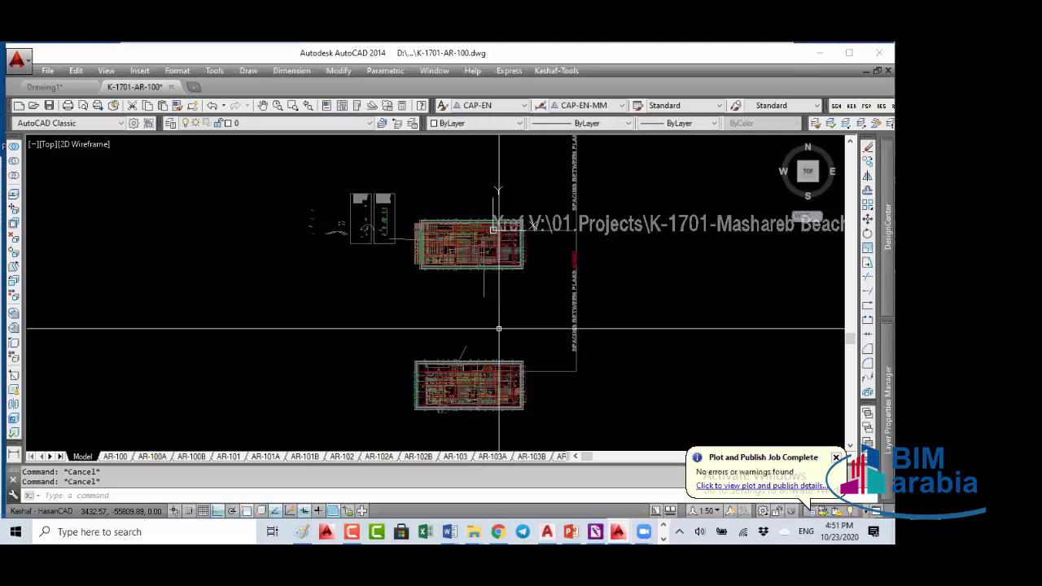
left_click(116, 458)
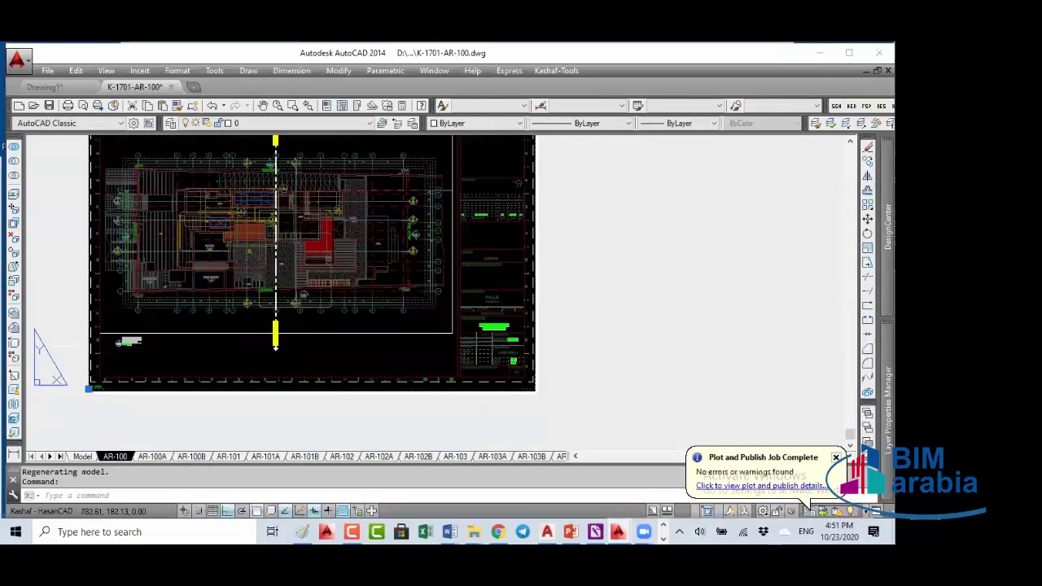
Step: Move the title-block frame to the sheet's lower-left corner
mouse_move(506, 294)
middle_mouse_down()
mouse_move(504, 281)
mouse_move(555, 278)
middle_mouse_up()
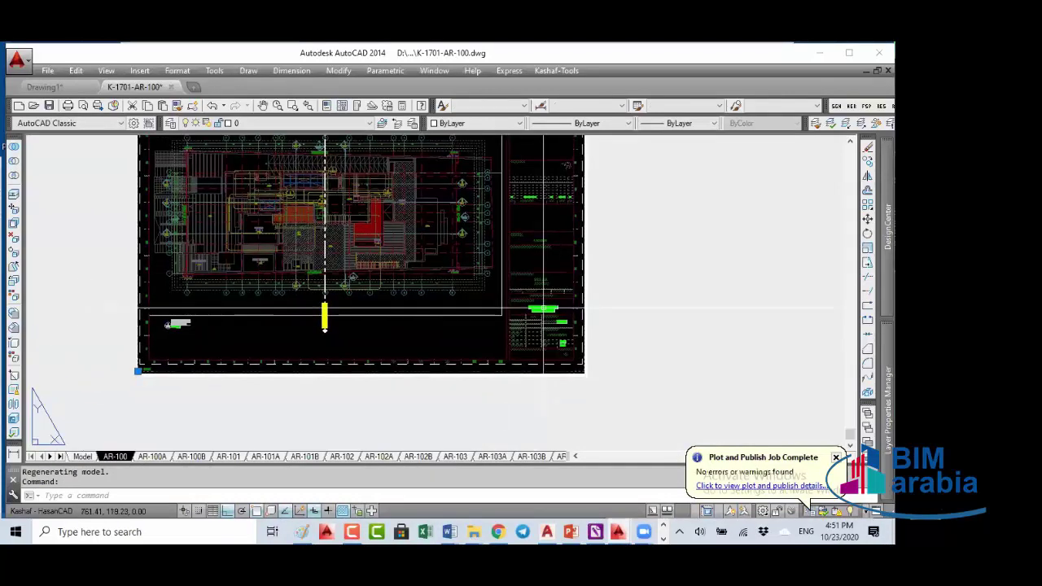
type("m")
key("Return")
left_click(454, 334)
left_click(368, 332)
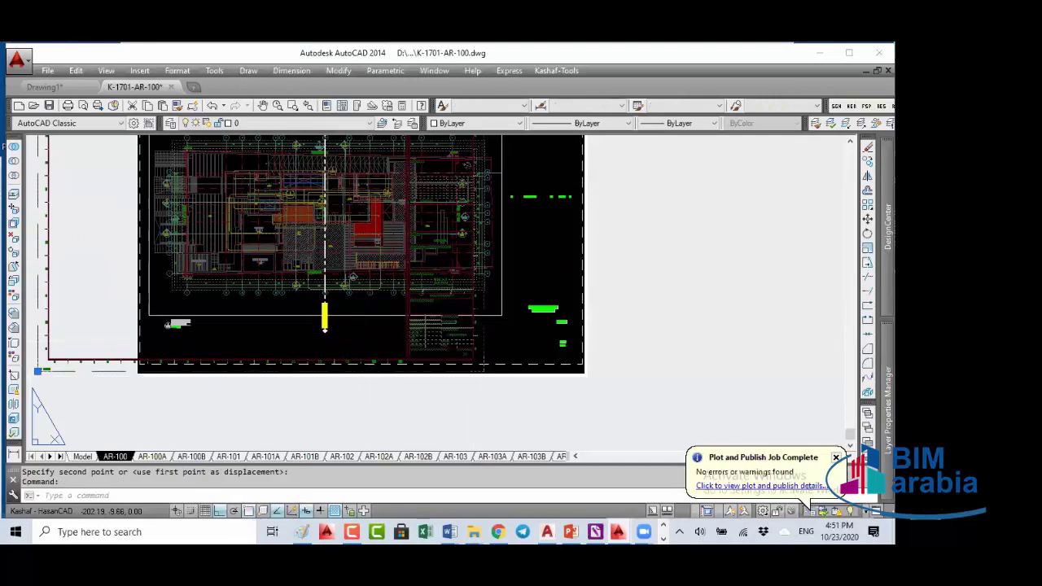
scroll(25, 375, "up", 5)
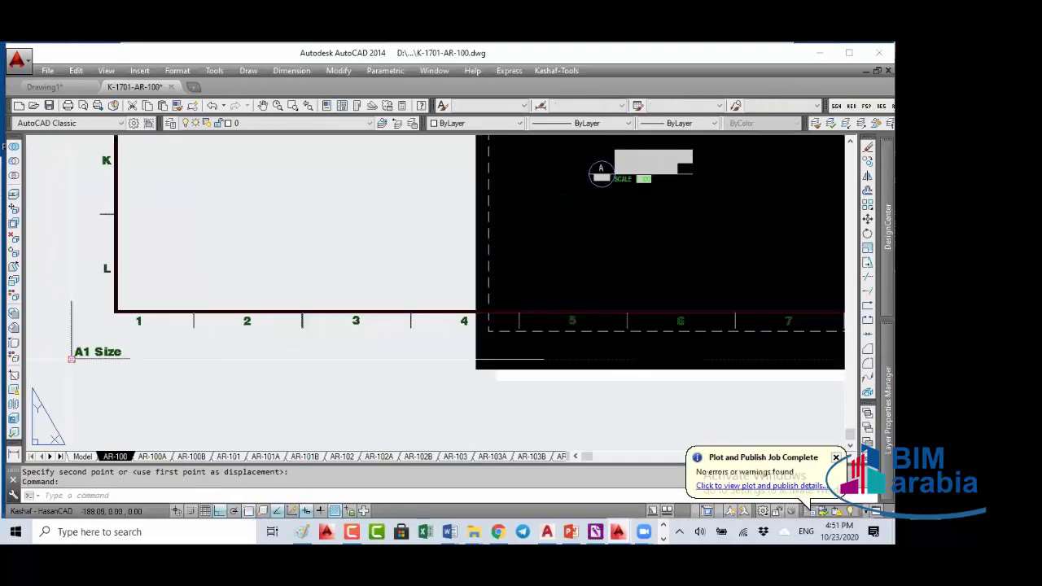
key("Return")
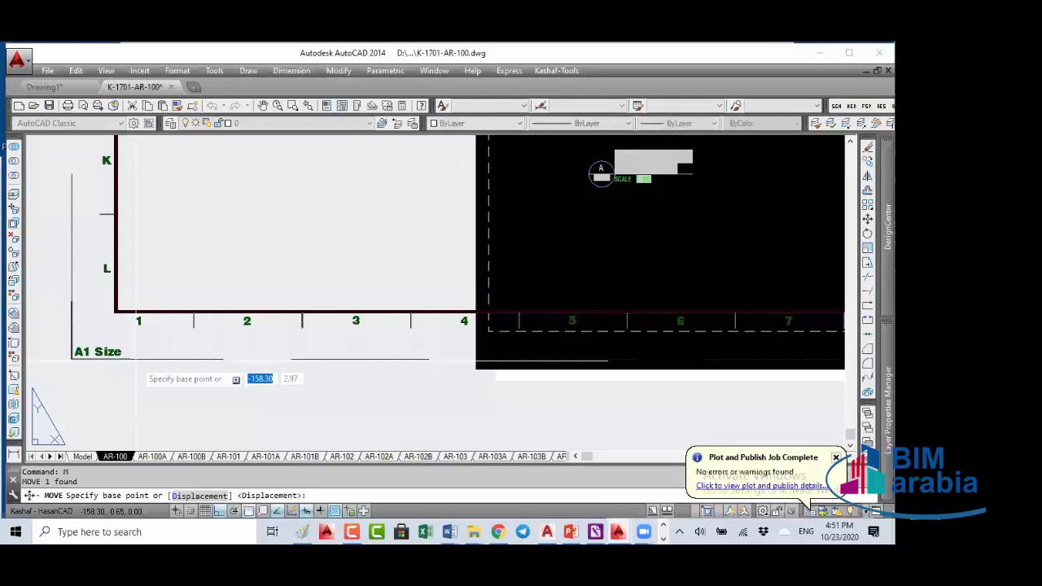
left_click(570, 261)
middle_click_drag(570, 261, 334, 289)
left_click(355, 388)
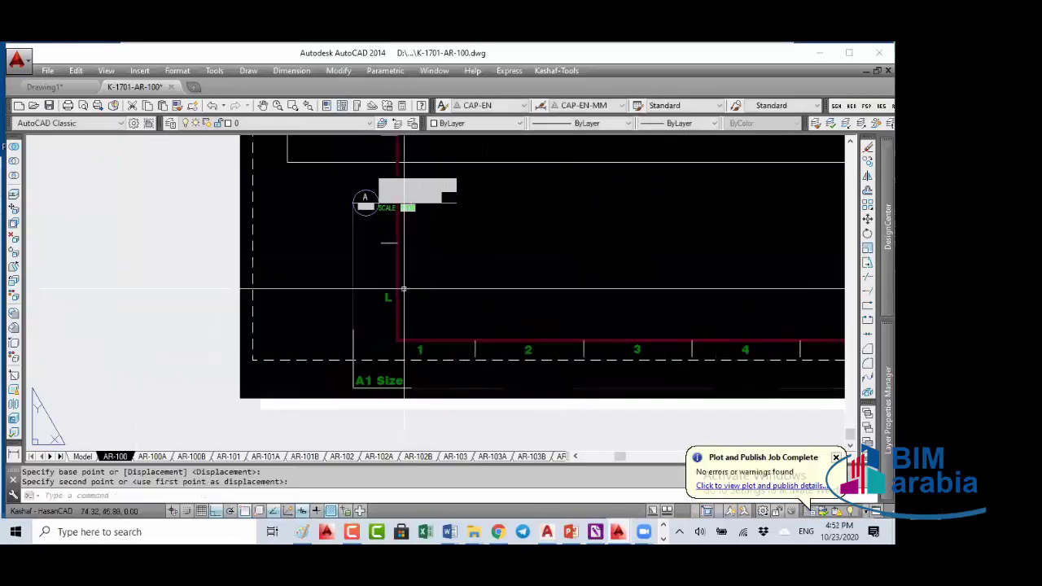
left_click(356, 388)
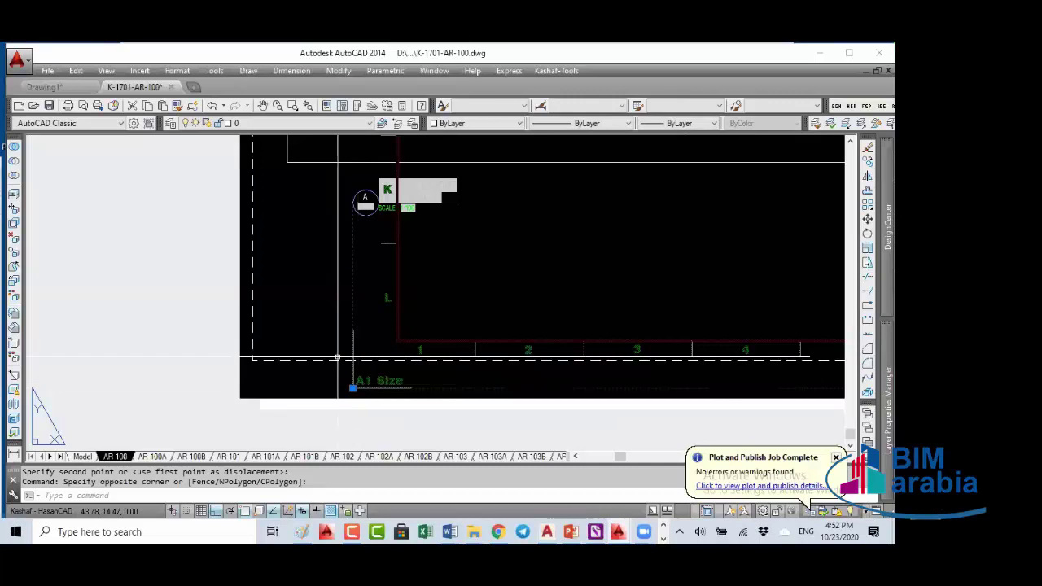
Step: Set the title-block xref's Insertion point X to 0 in Properties and zoom extents
type("MO")
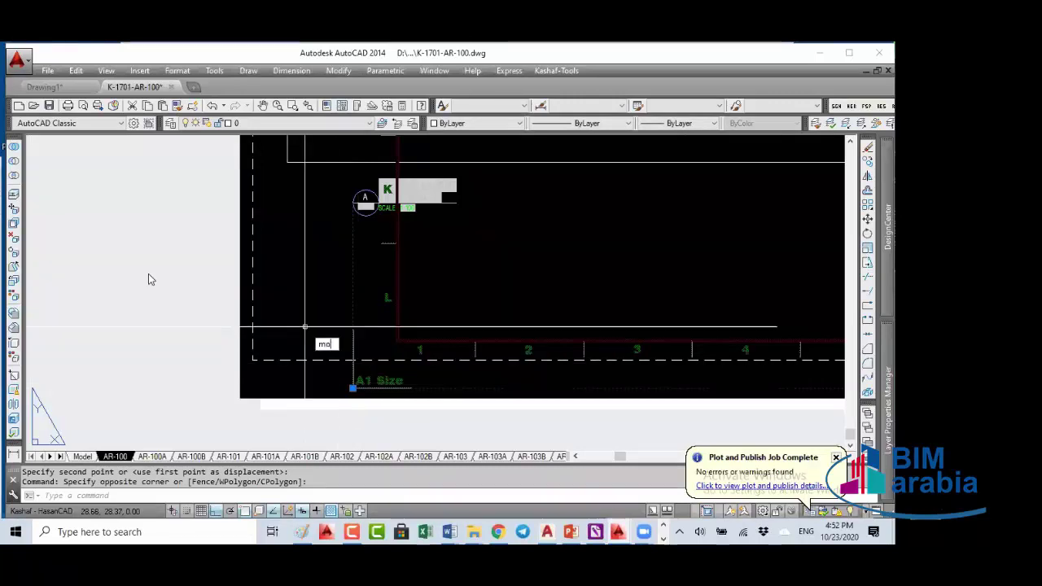
key("Return")
left_click(106, 339)
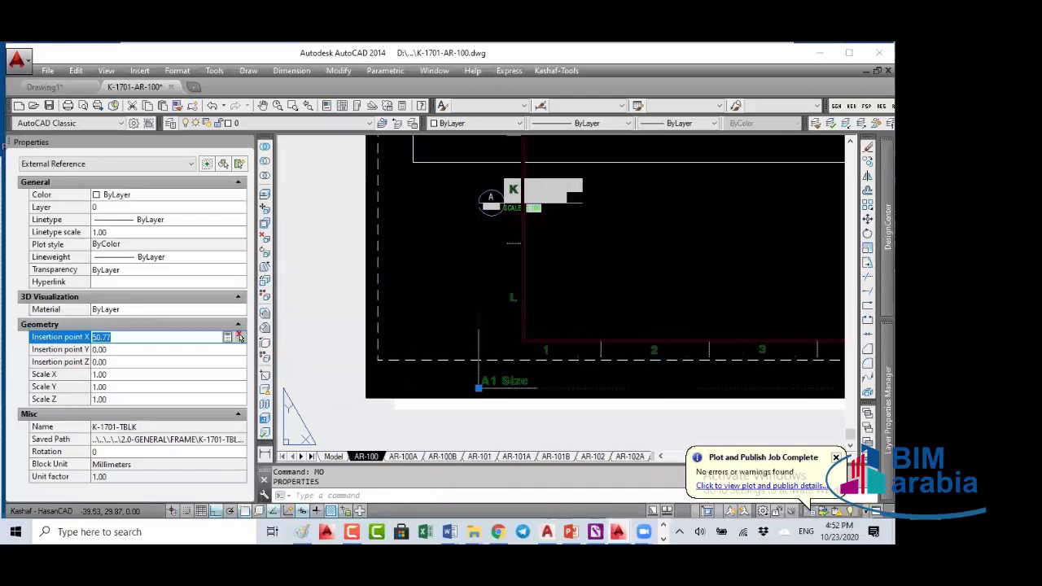
left_click(115, 342)
type("0")
key("Tab")
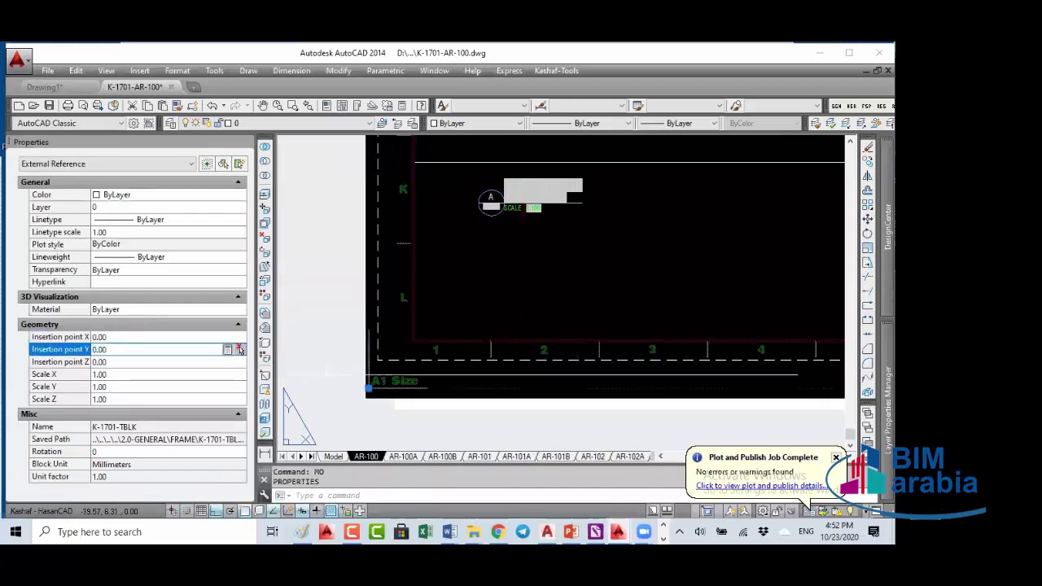
key("Escape")
middle_click(519, 356)
middle_click(519, 356)
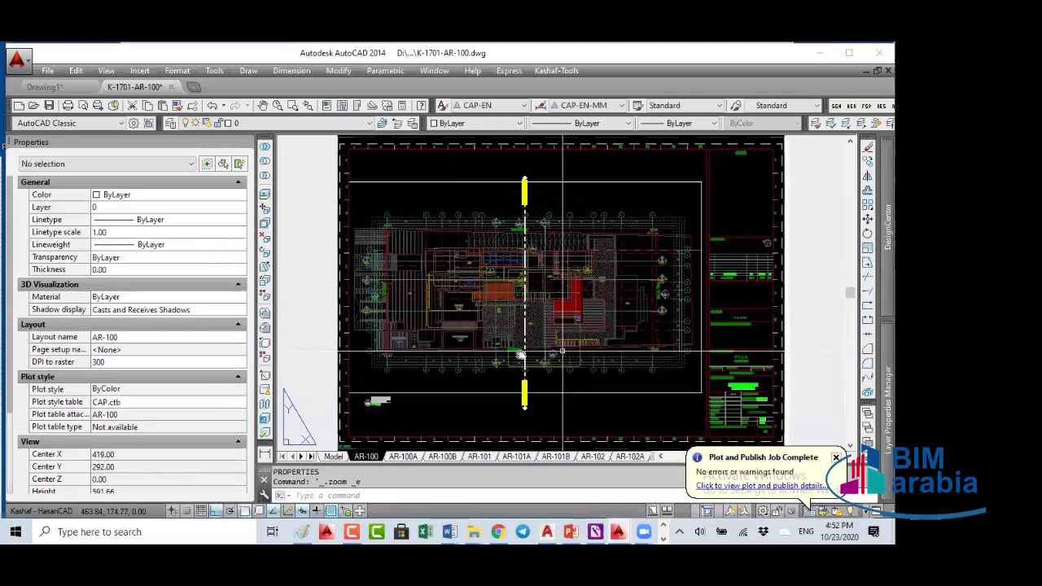
middle_click_drag(520, 356, 423, 326)
left_click(640, 257)
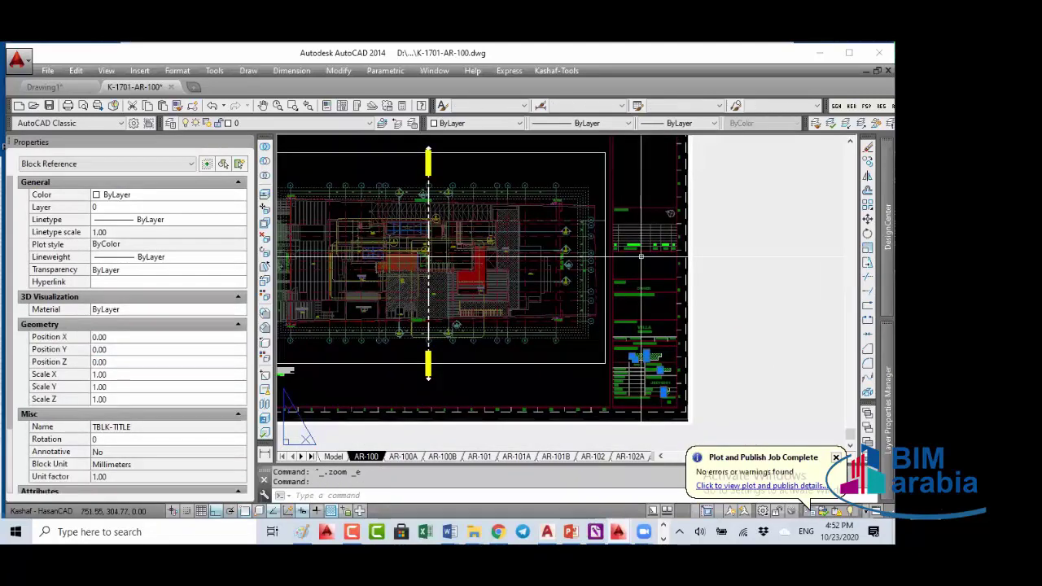
scroll(641, 257, "up", 5)
key("Escape")
key("Escape")
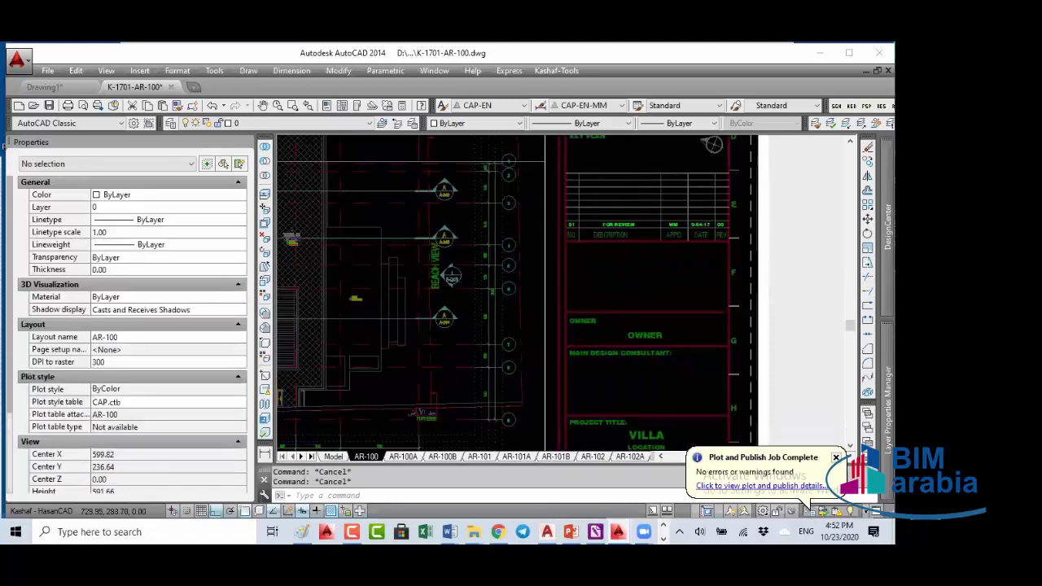
middle_click(606, 271)
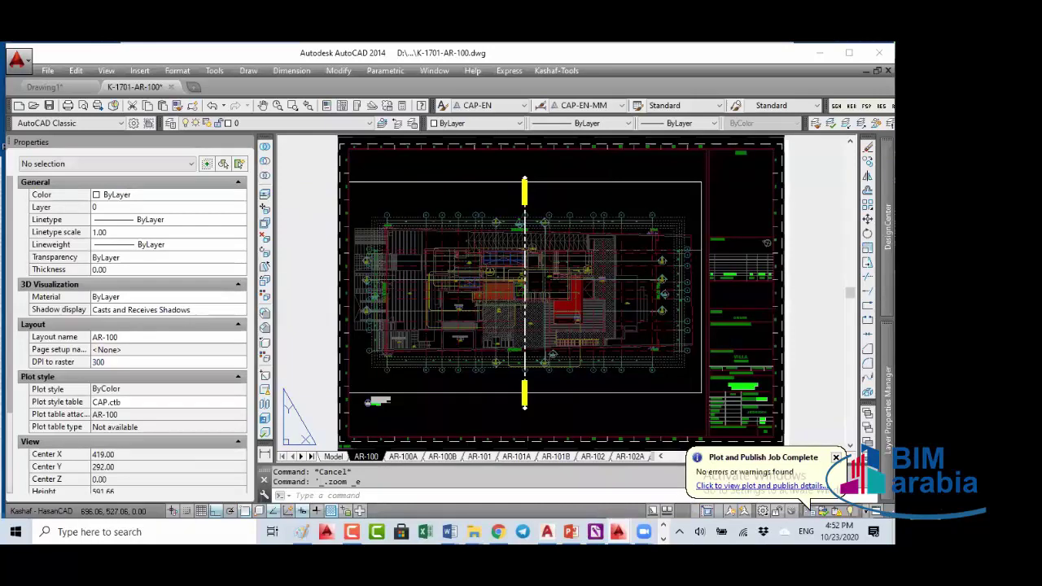
left_click(749, 392)
left_click(749, 390)
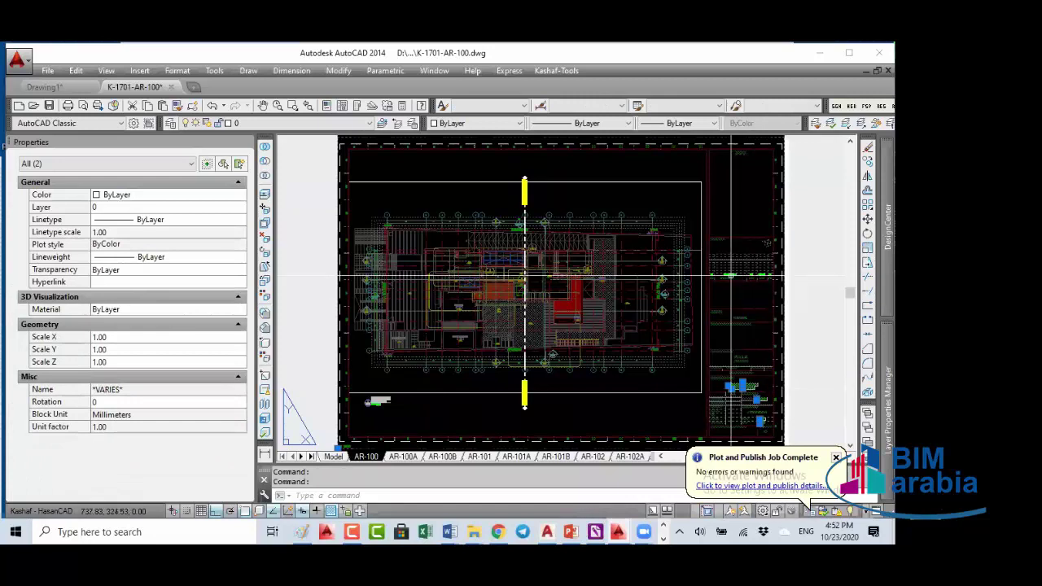
mouse_move(730, 274)
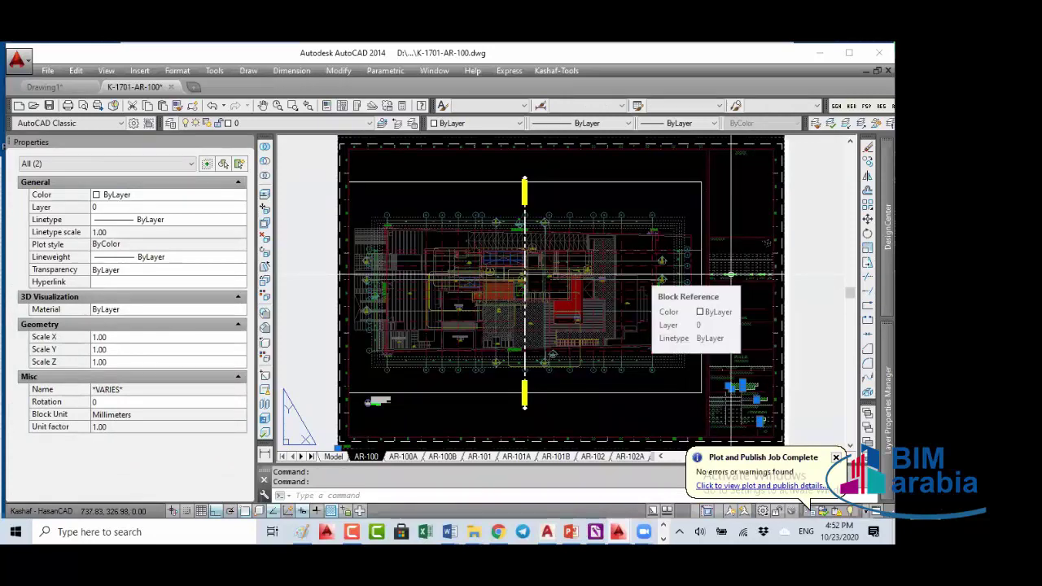
key("Escape")
key("Escape")
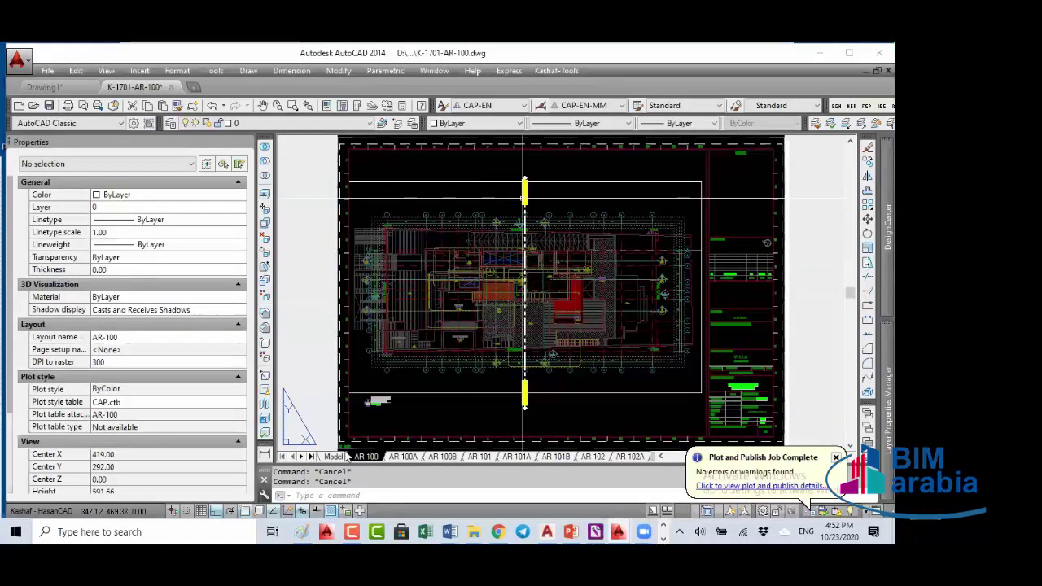
left_click(368, 458)
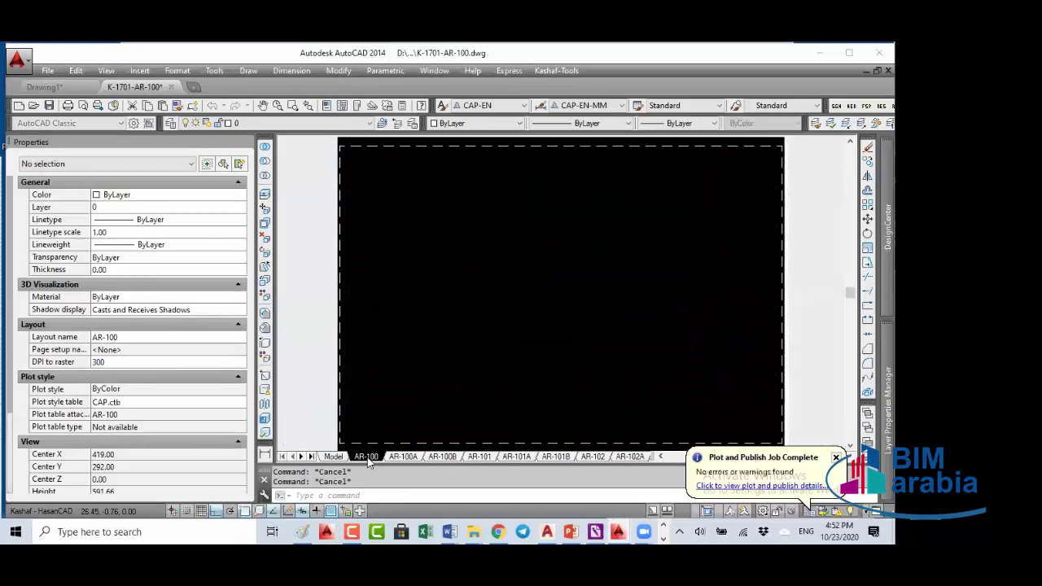
Step: Switch to the AR-100A layout, zoom extents, and zoom into the title block's DRAWING No. cell
left_click(402, 457)
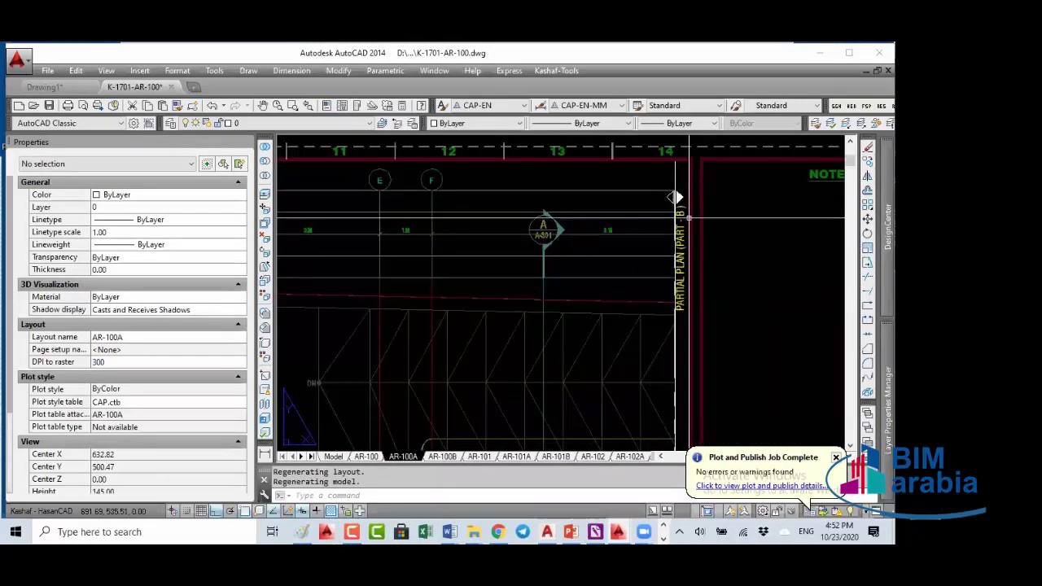
scroll(678, 198, "down", 5)
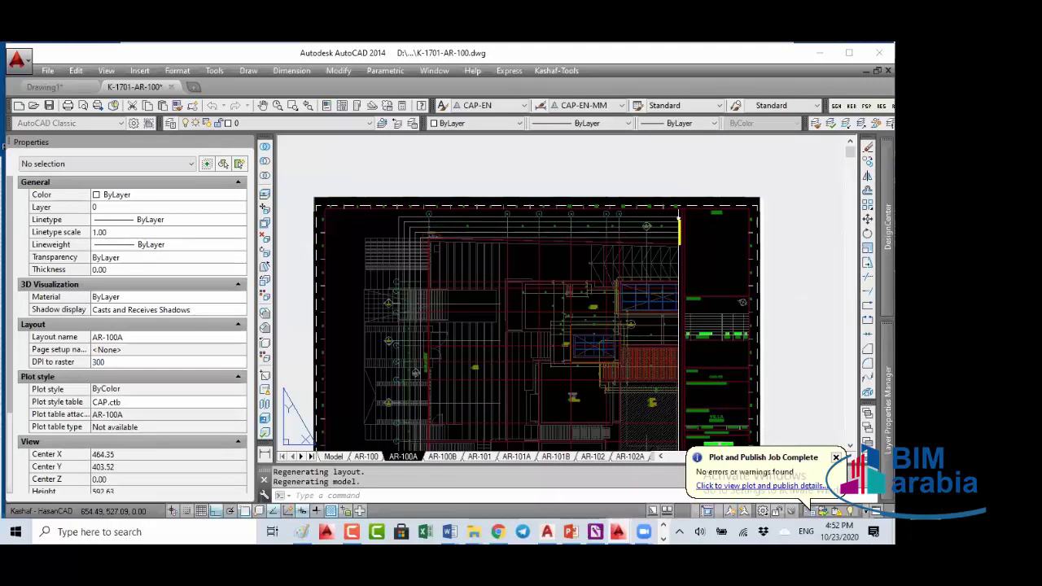
middle_click(481, 363)
middle_click(480, 362)
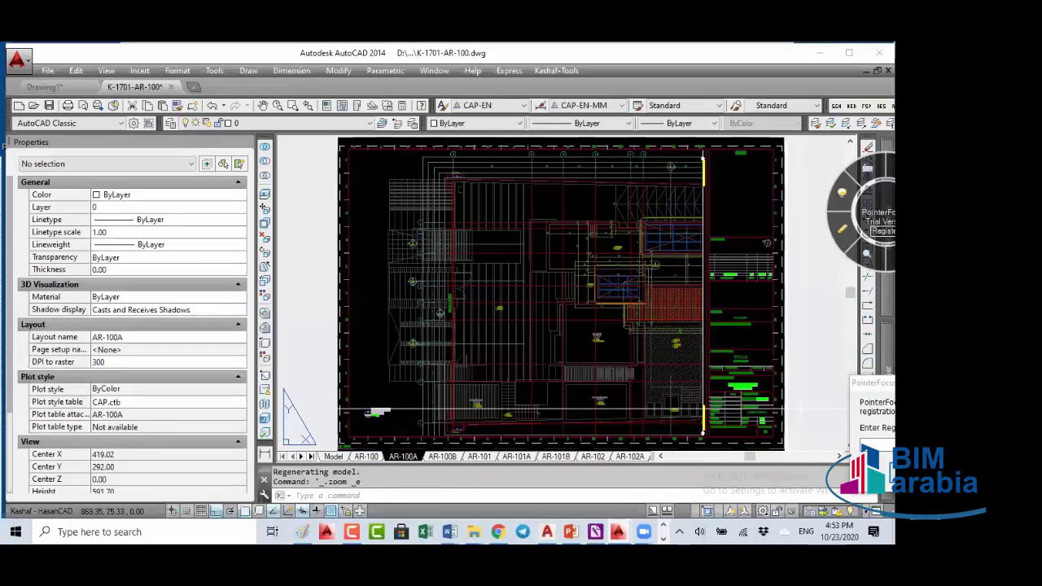
scroll(716, 340, "up", 5)
scroll(680, 353, "up", 3)
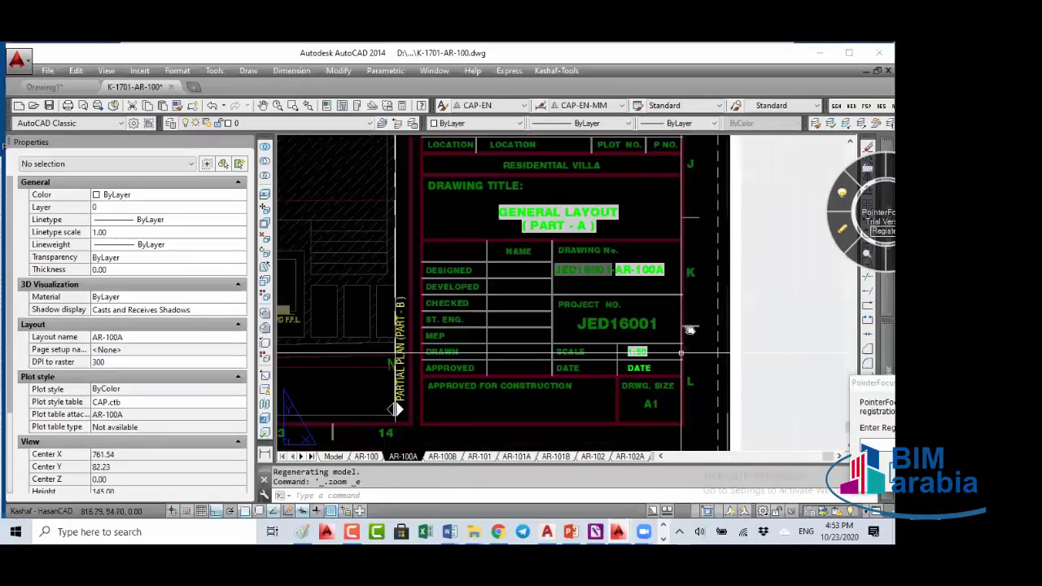
scroll(651, 338, "up", 2)
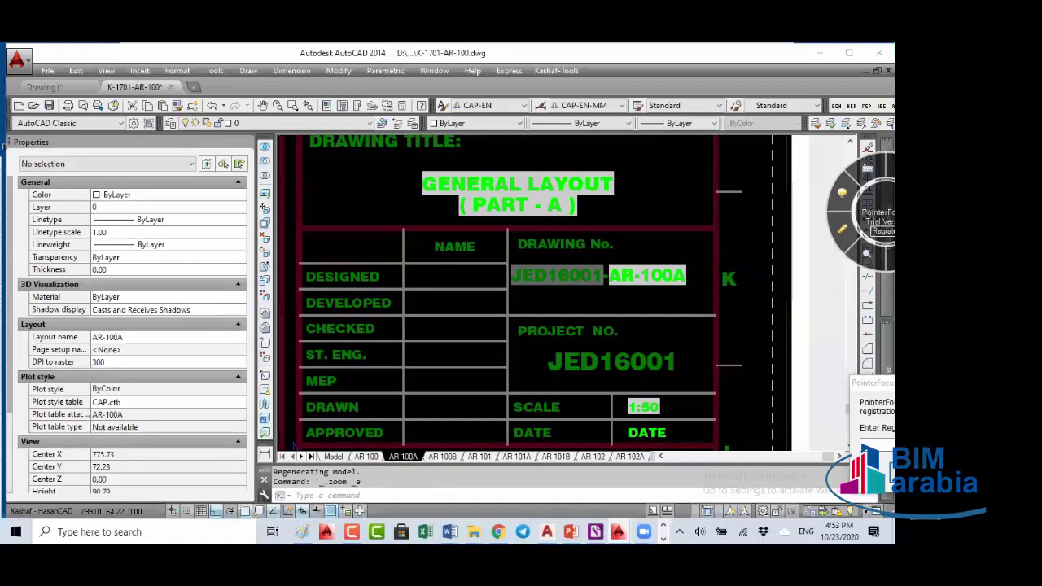
scroll(662, 251, "up", 2)
scroll(661, 251, "down", 1)
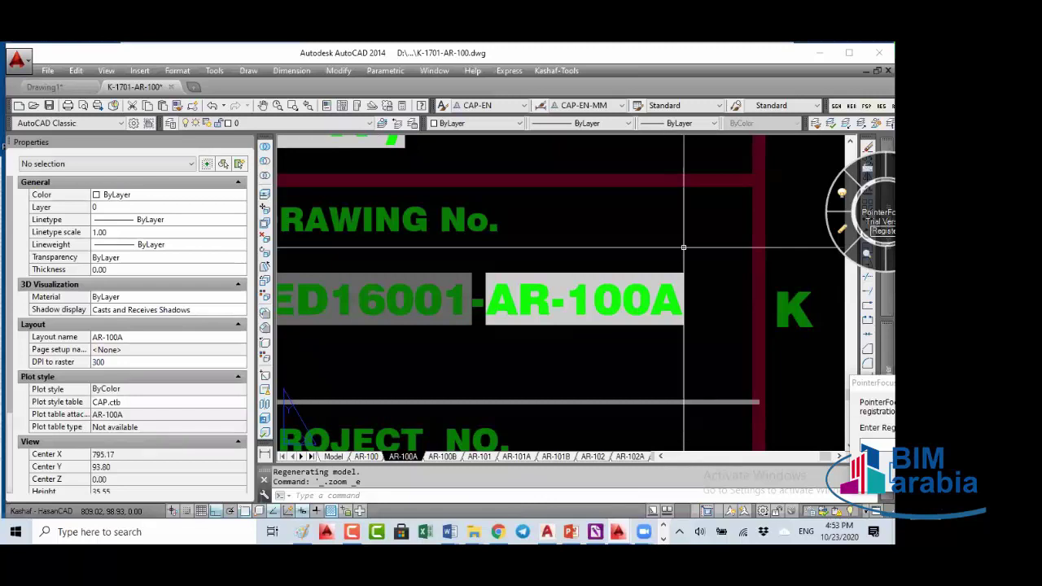
scroll(683, 246, "down", 4)
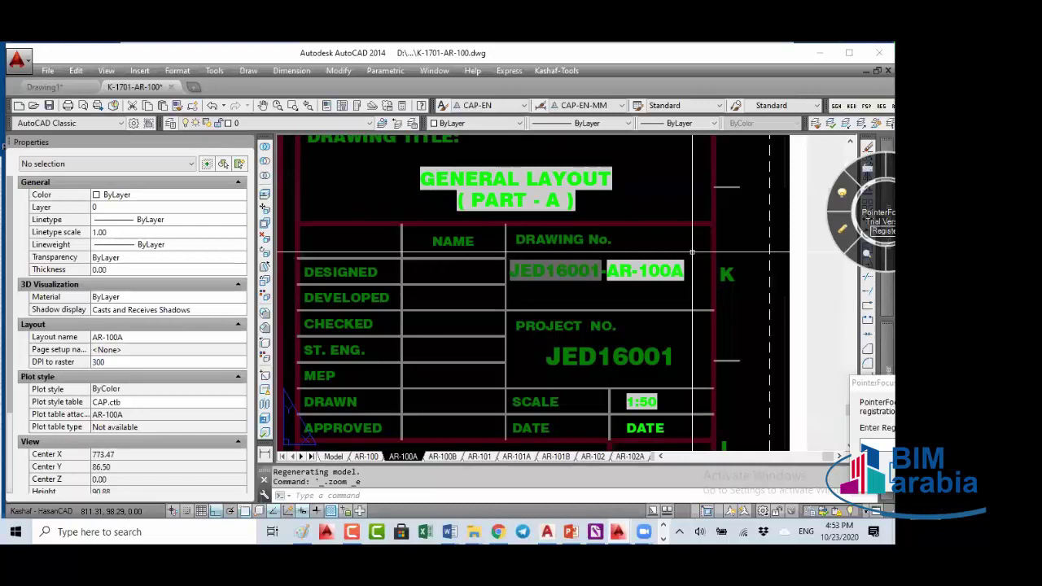
scroll(692, 252, "down", 2)
middle_click_drag(469, 403, 530, 281)
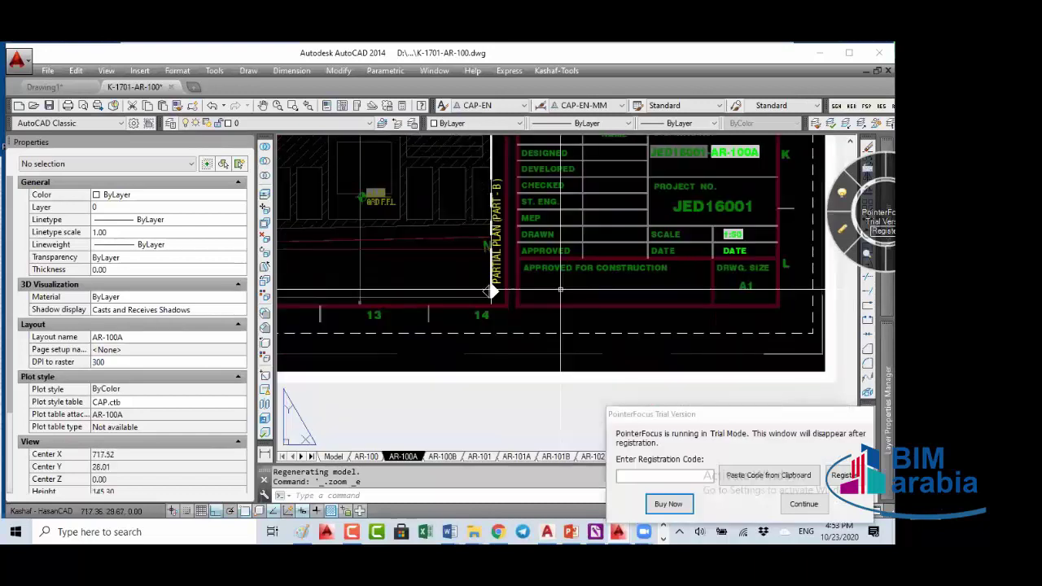
Step: Write 'DWG No' as multiline text in the empty cell under APPROVED FOR CONSTRUCTION
type("mt")
key("Return")
left_click(523, 271)
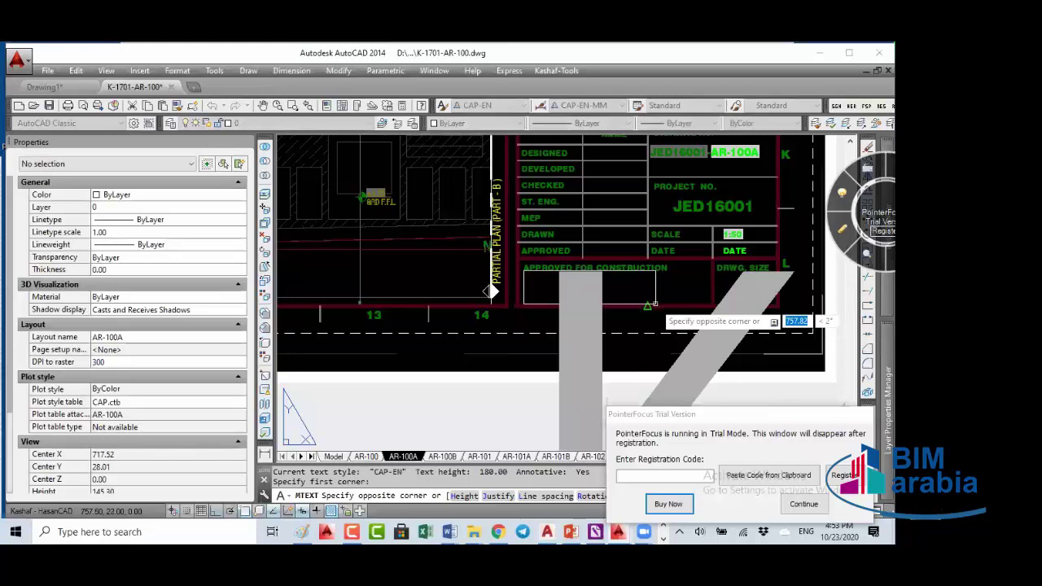
left_click(656, 304)
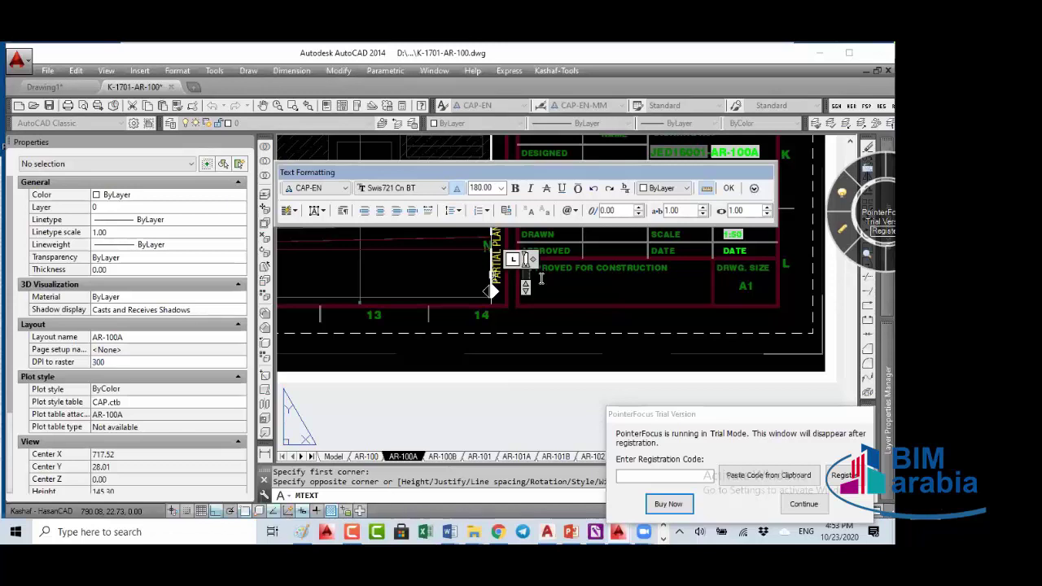
type("DWG No")
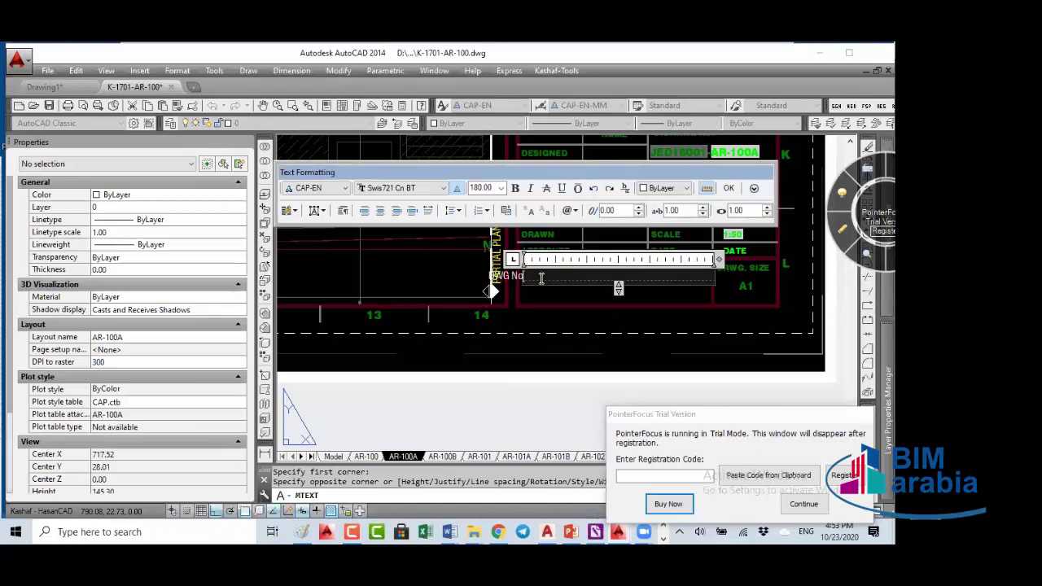
left_click(541, 277)
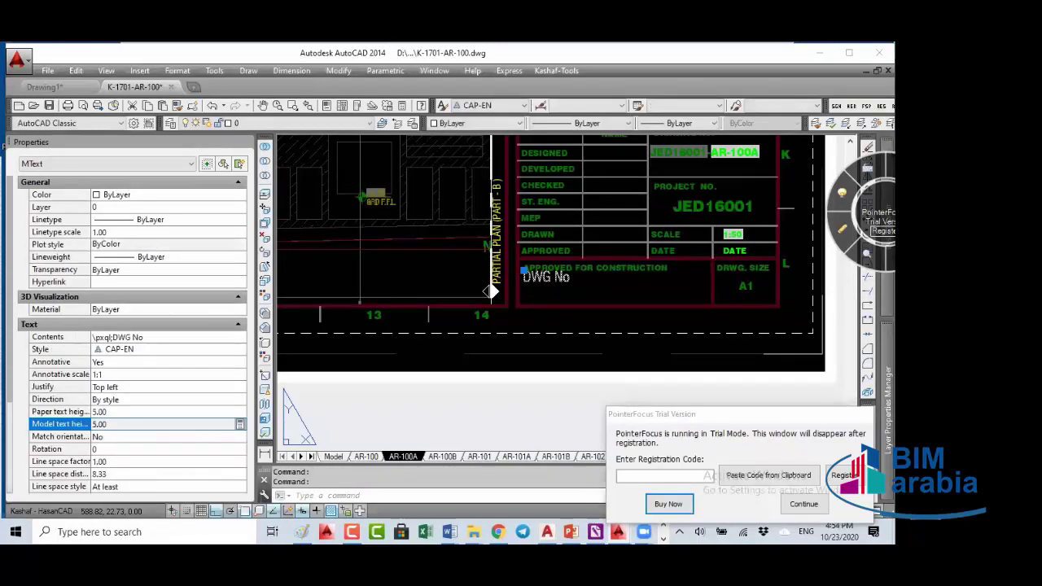
Step: Nudge the DWG No text within its cell and explode it to single-line text
type("m")
key("Return")
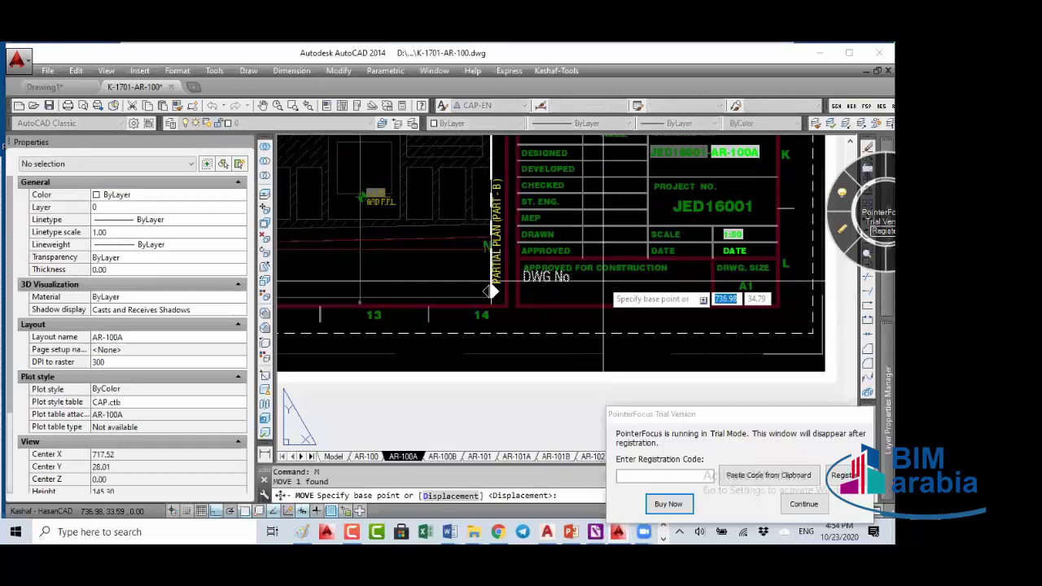
left_click(559, 277)
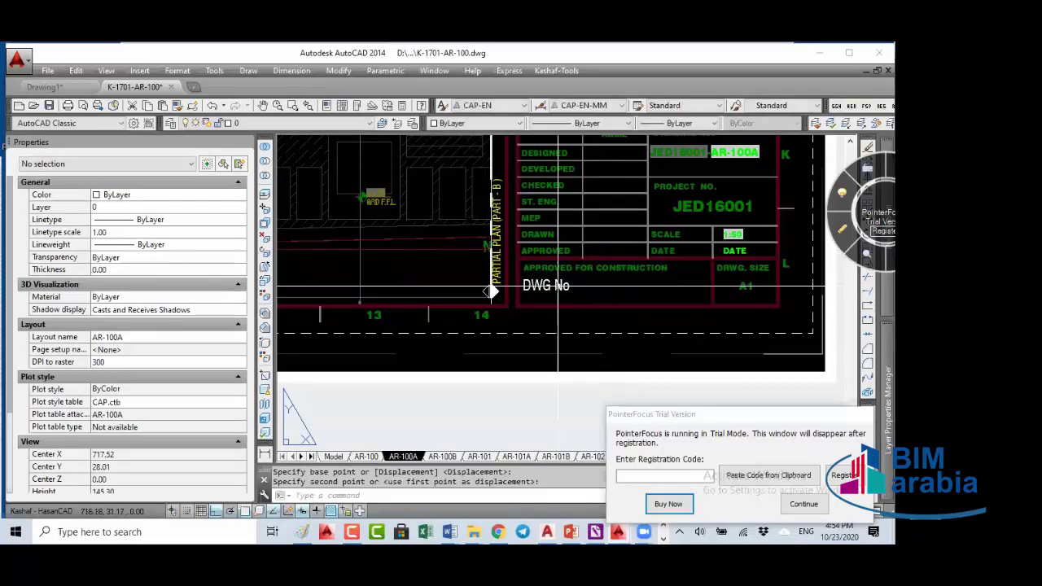
left_click(557, 286)
type("x")
key("Return")
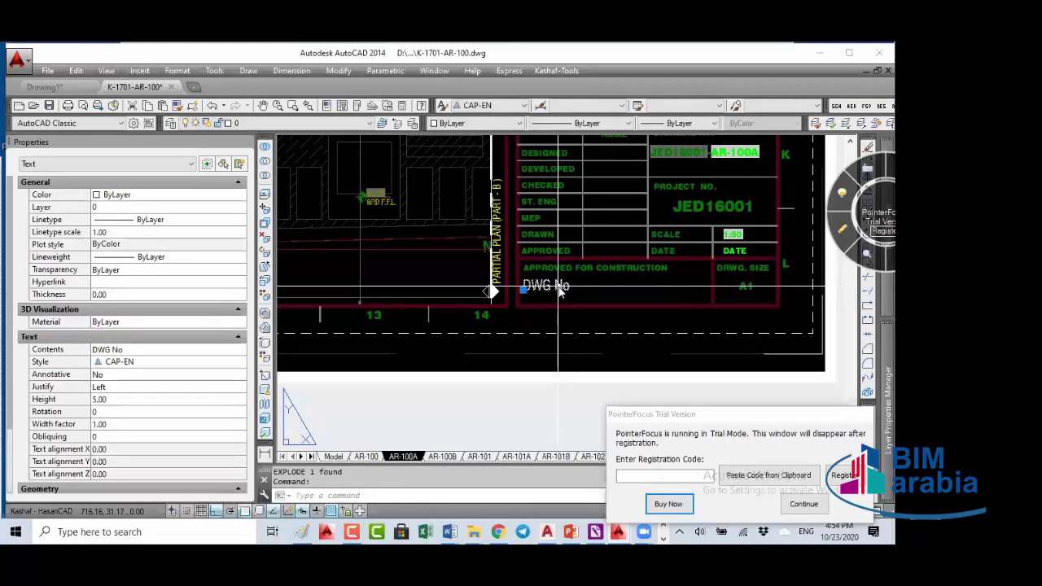
Step: Append ':' to the DWG No text and insert a field after it
double_click(559, 289)
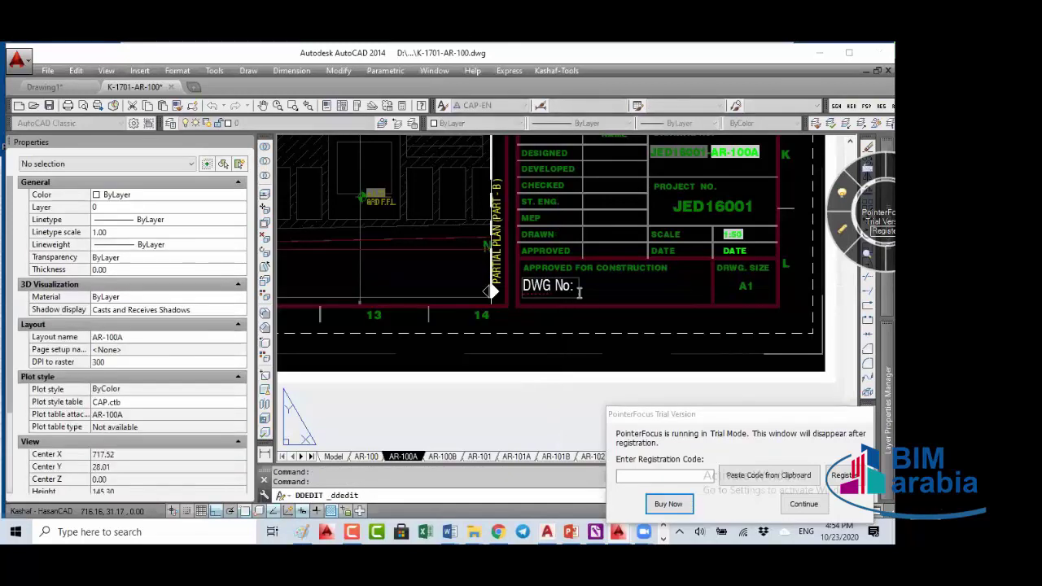
type(":")
right_click(578, 291)
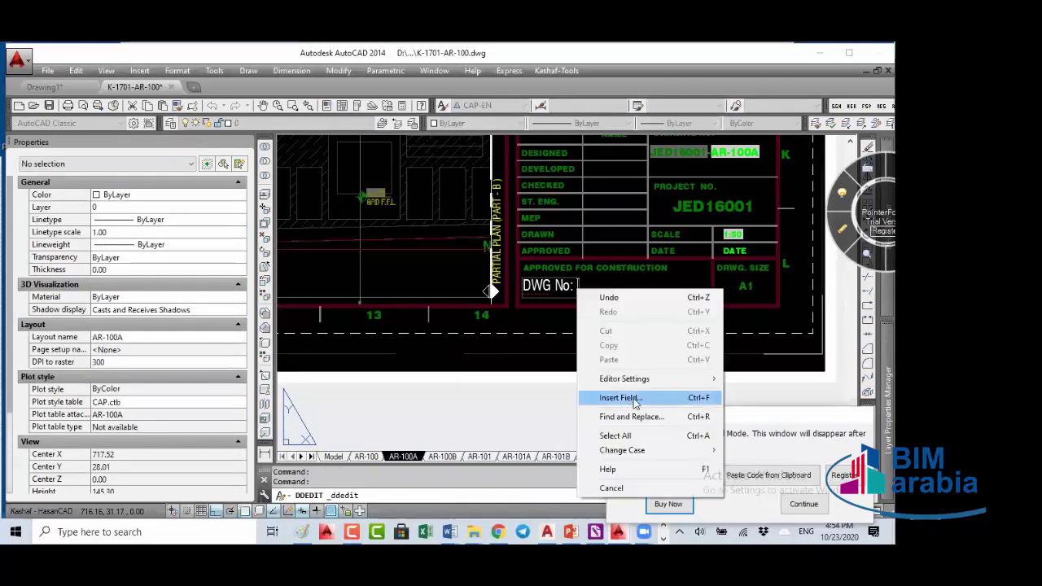
left_click(635, 399)
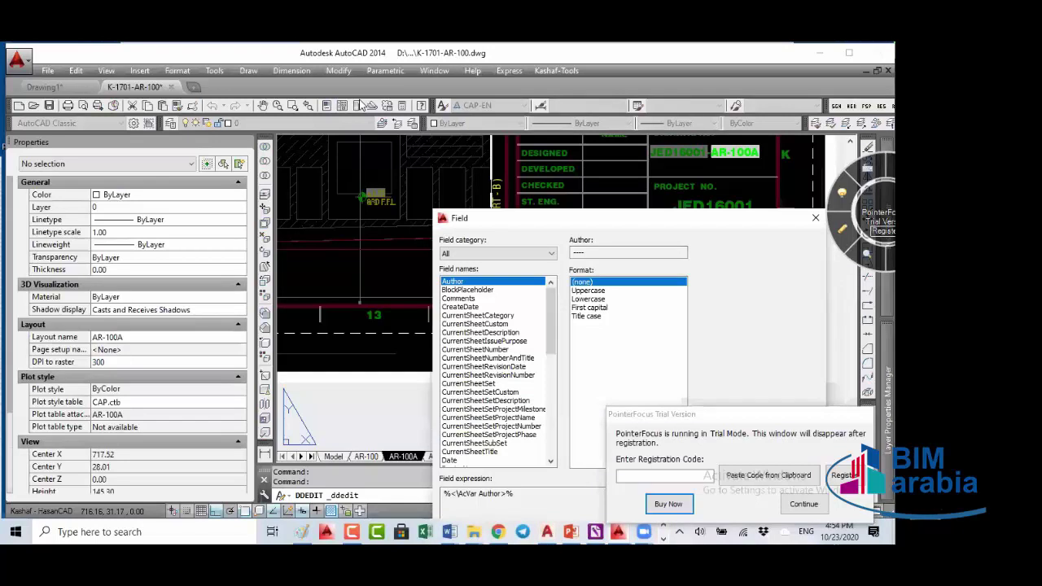
Step: Keep the 'All' field category and scroll through the Field names list
left_click_drag(587, 224, 362, 106)
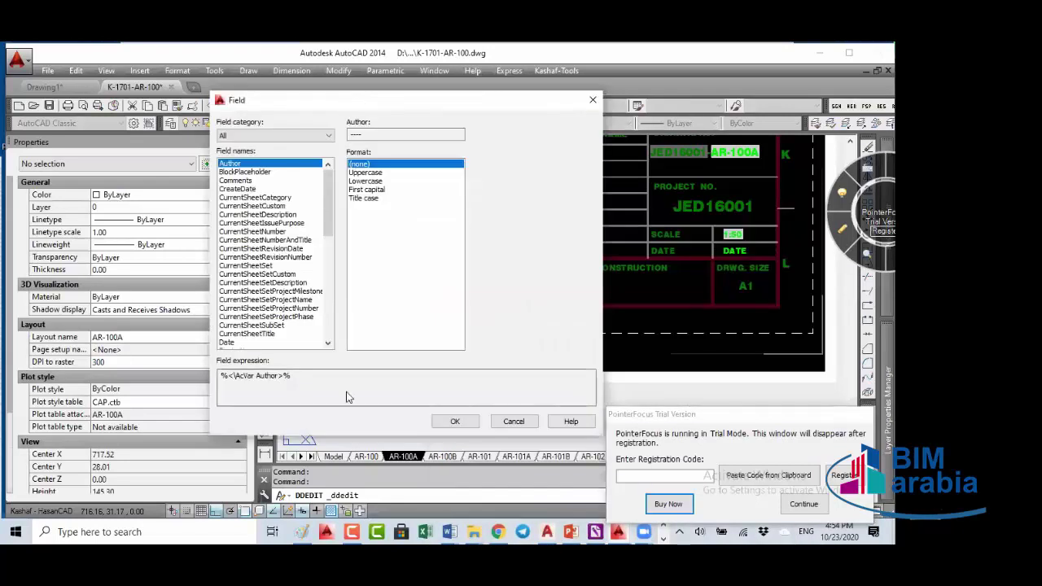
left_click(257, 136)
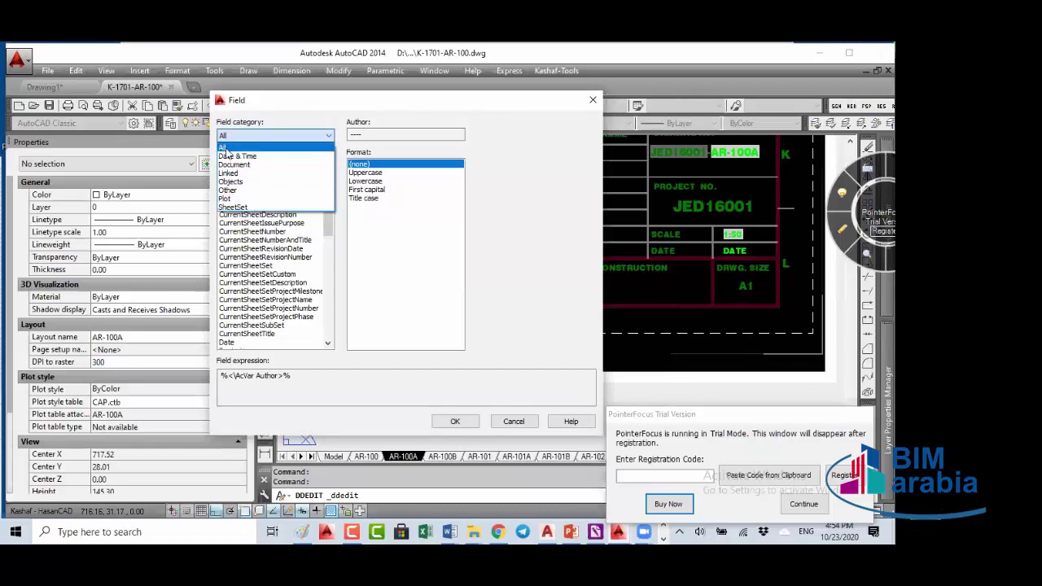
left_click(228, 152)
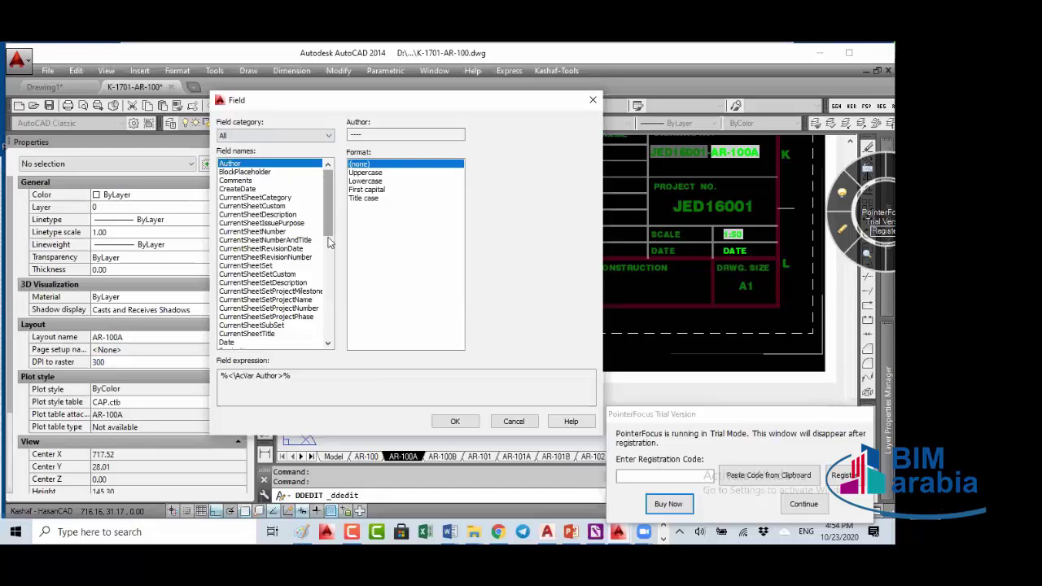
scroll(330, 242, "down", 10)
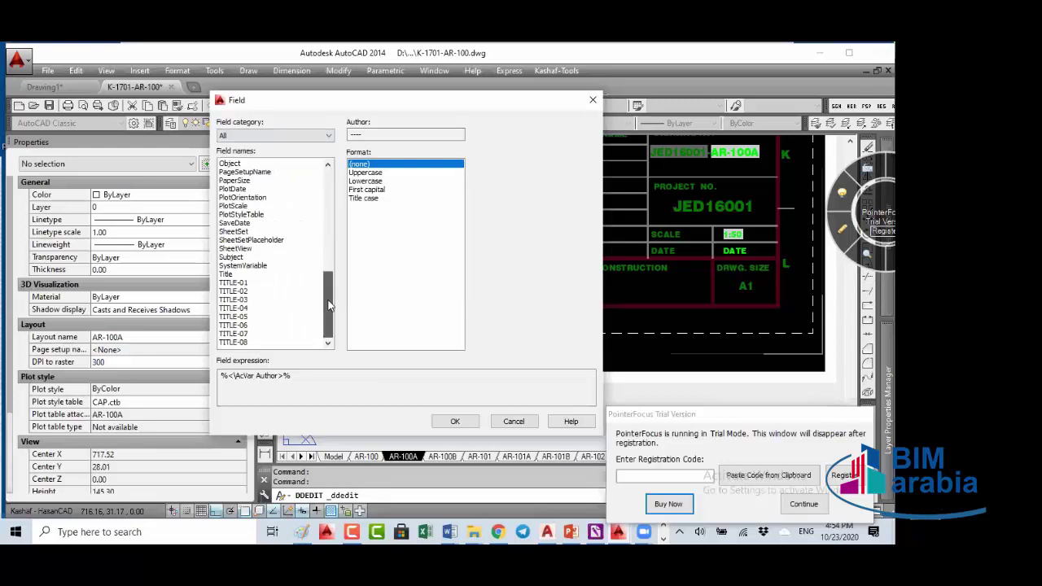
Step: Choose the SystemVariable field with the ctab variable and explore the dialog's options
left_click(249, 267)
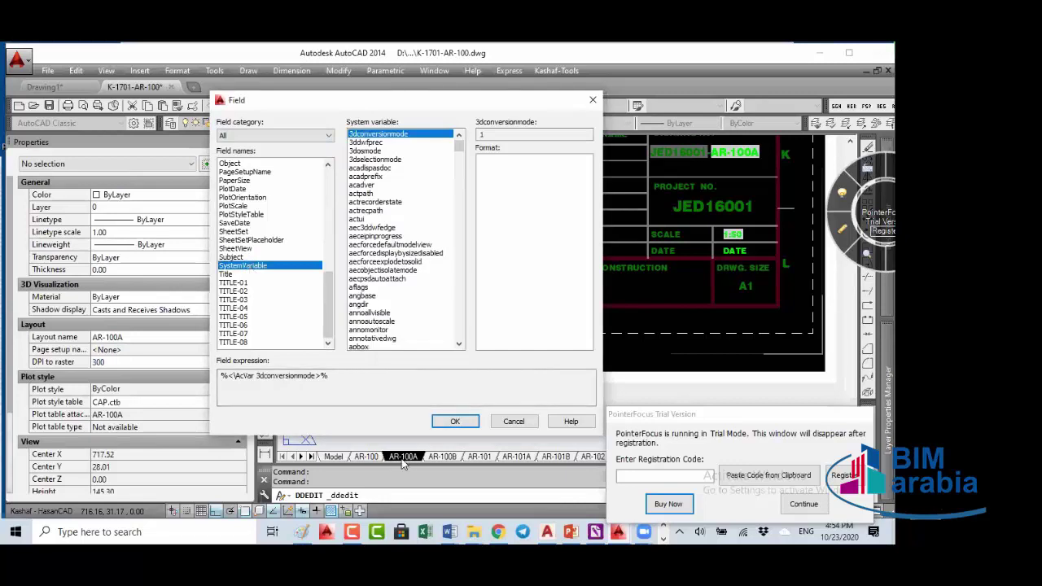
left_click_drag(460, 145, 461, 176)
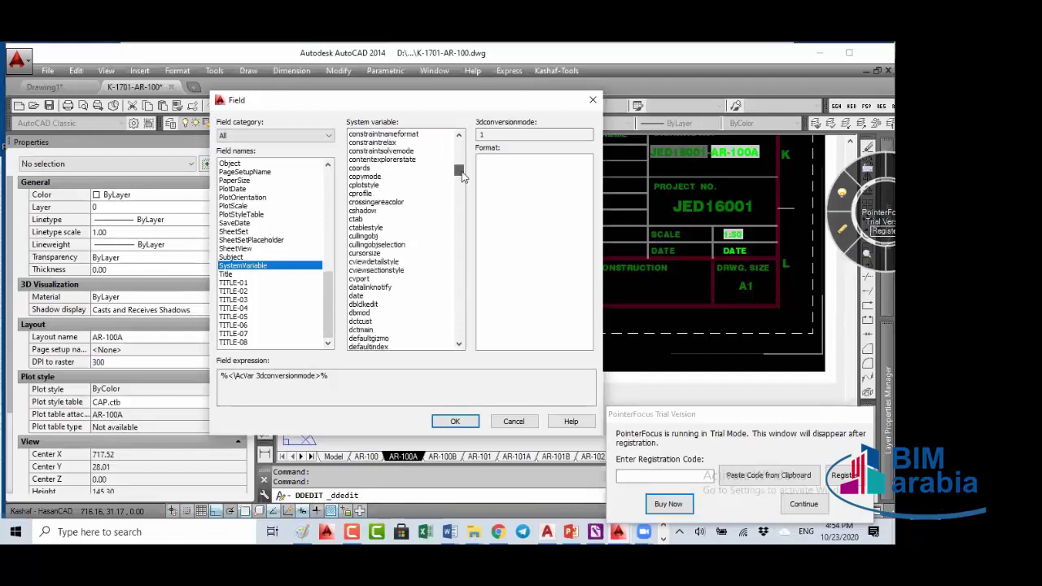
left_click(357, 220)
left_click_drag(218, 375, 283, 376)
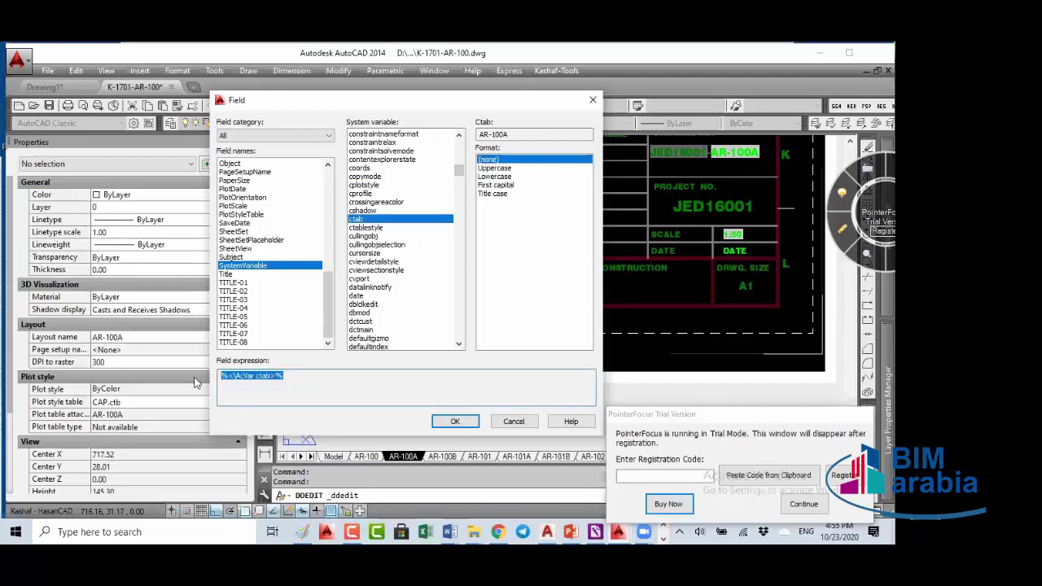
left_click(488, 135)
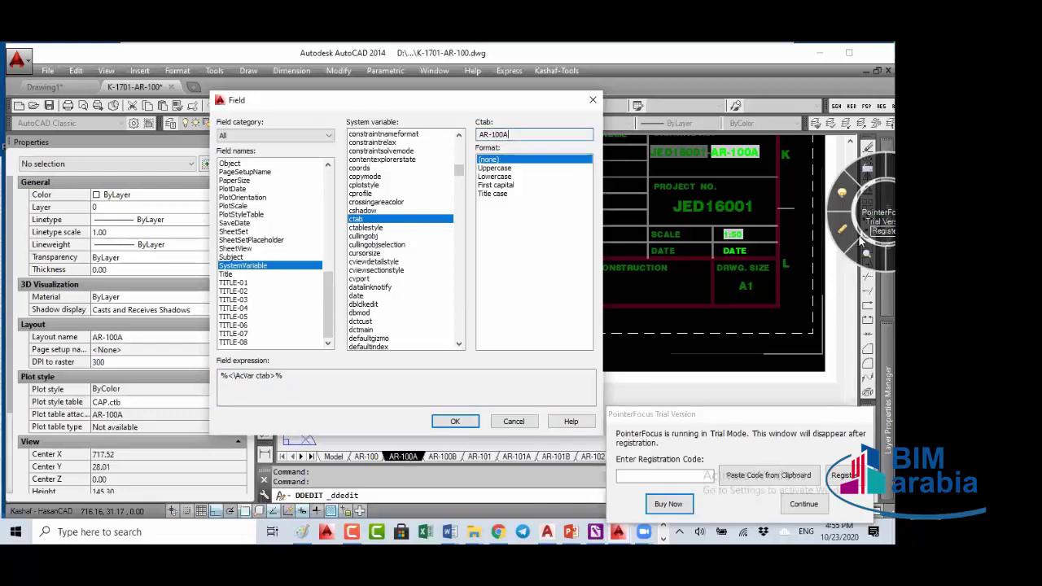
left_click(843, 230)
left_click(847, 195)
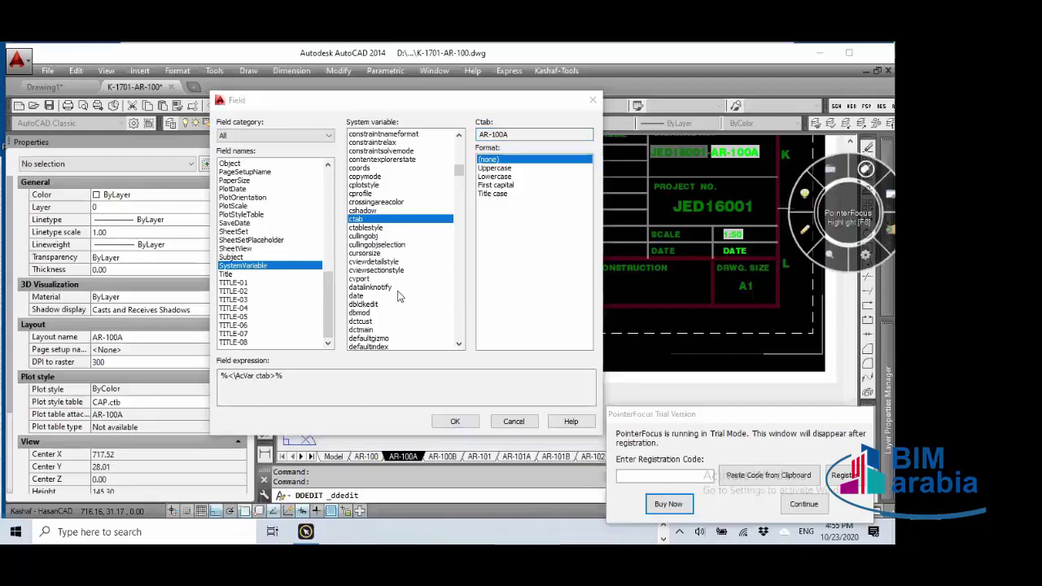
left_click(396, 459)
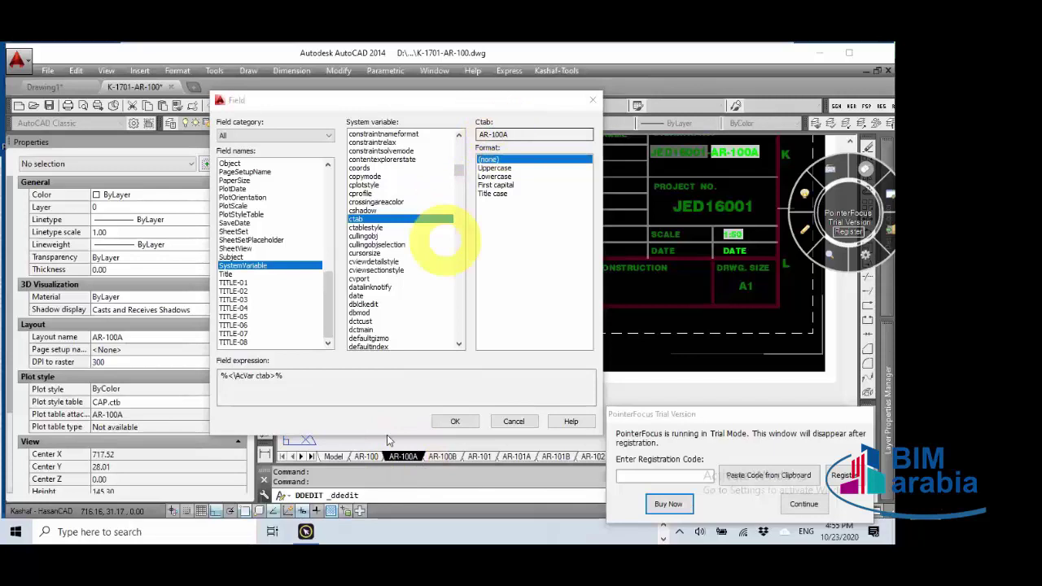
Step: Preview the case formats, pick Uppercase so the field reads AR-100A, and finish editing
left_click(494, 167)
left_click(494, 176)
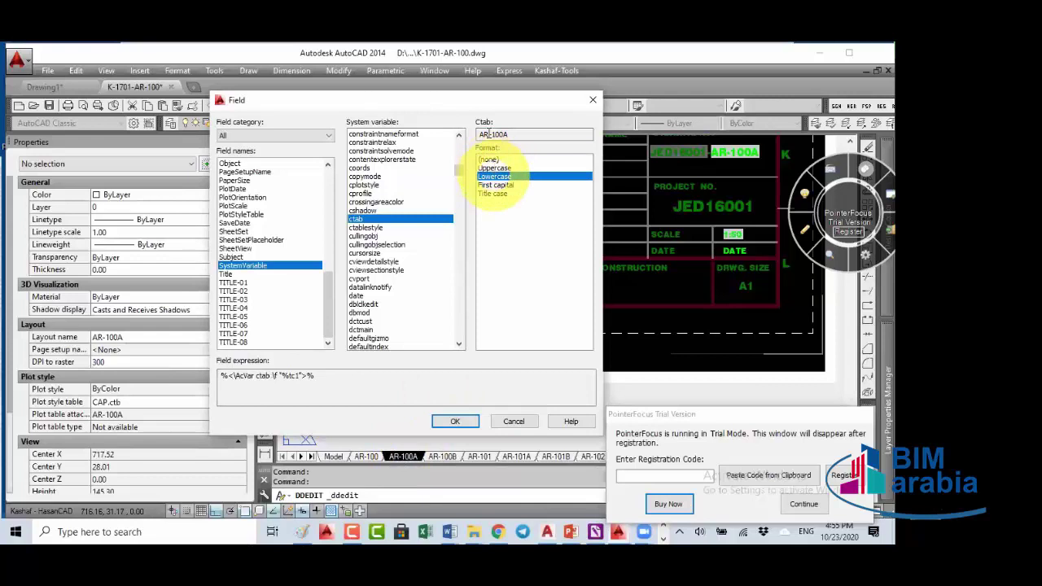
left_click(496, 185)
left_click(491, 194)
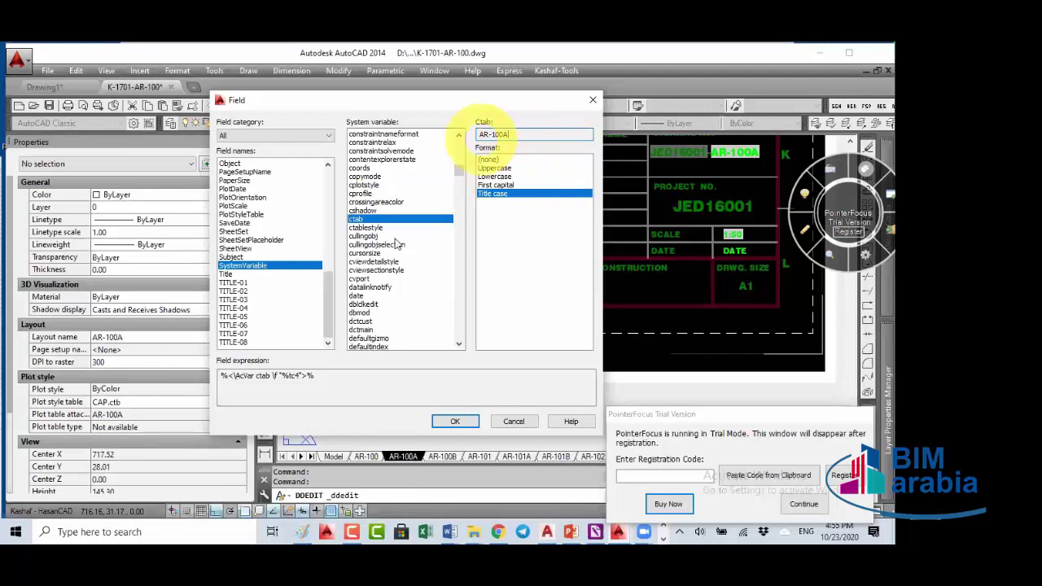
left_click(495, 168)
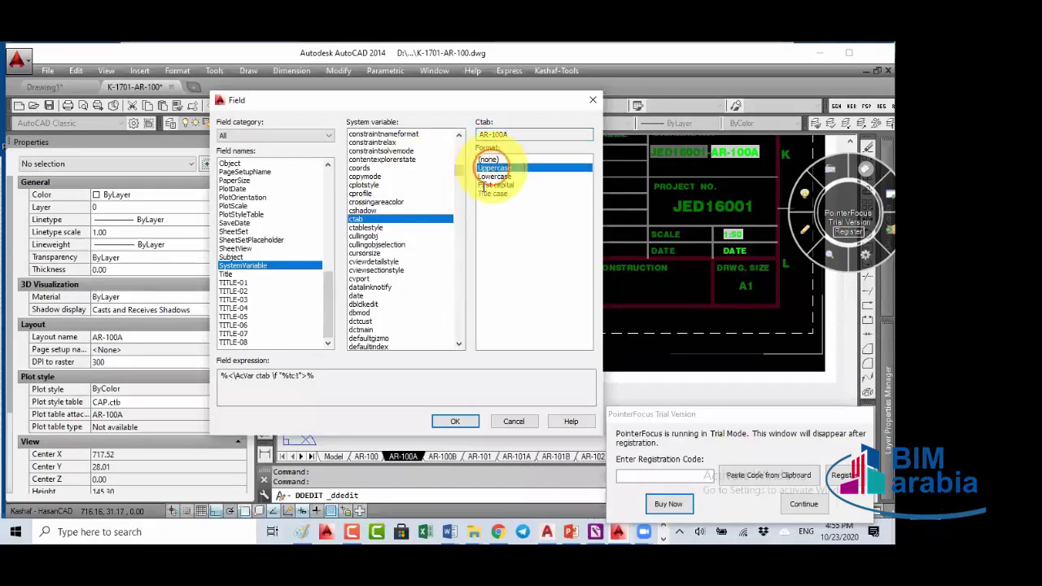
left_click(456, 422)
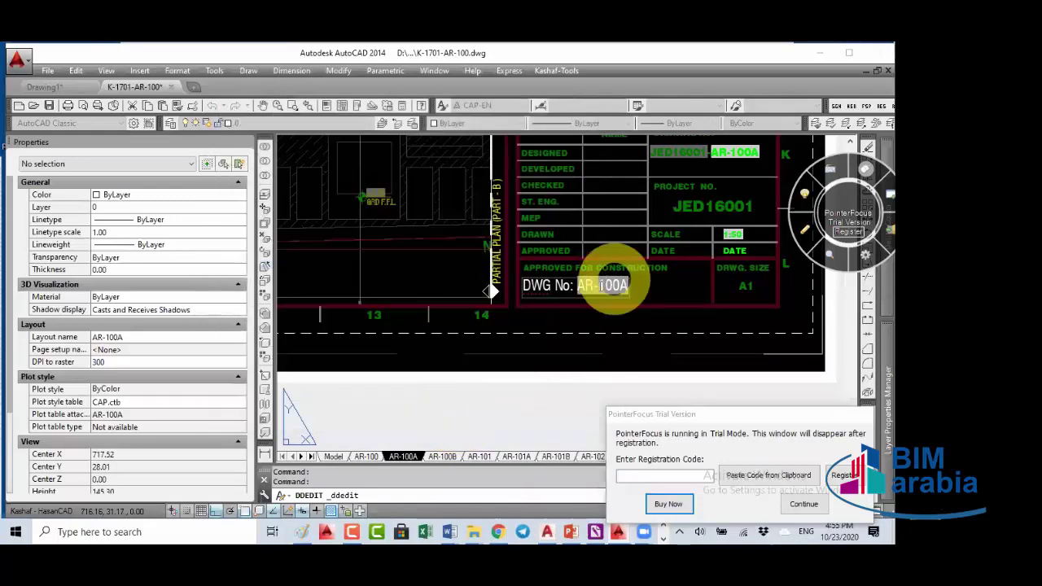
left_click(666, 287)
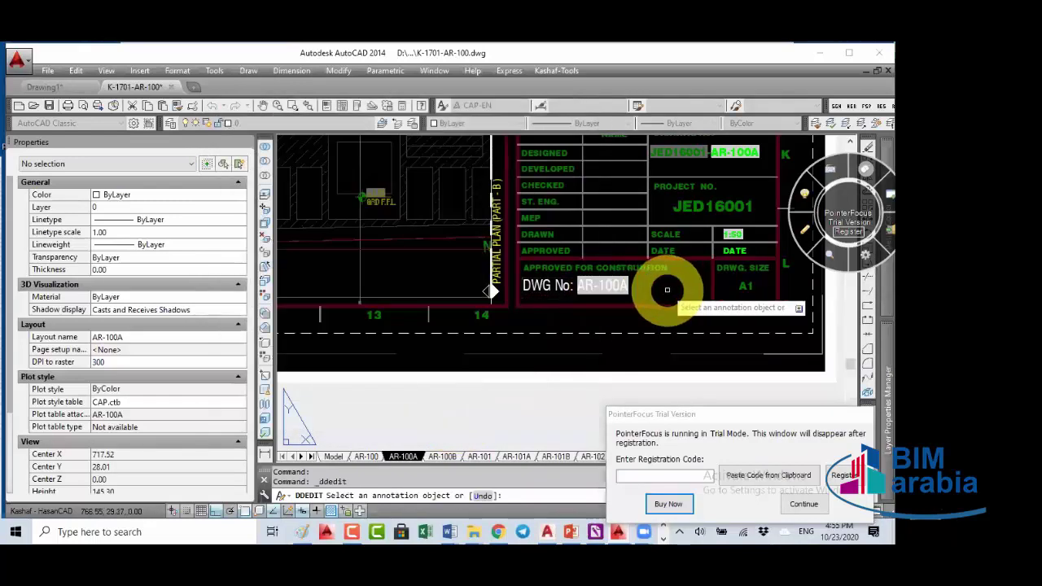
key("Escape")
key("Escape")
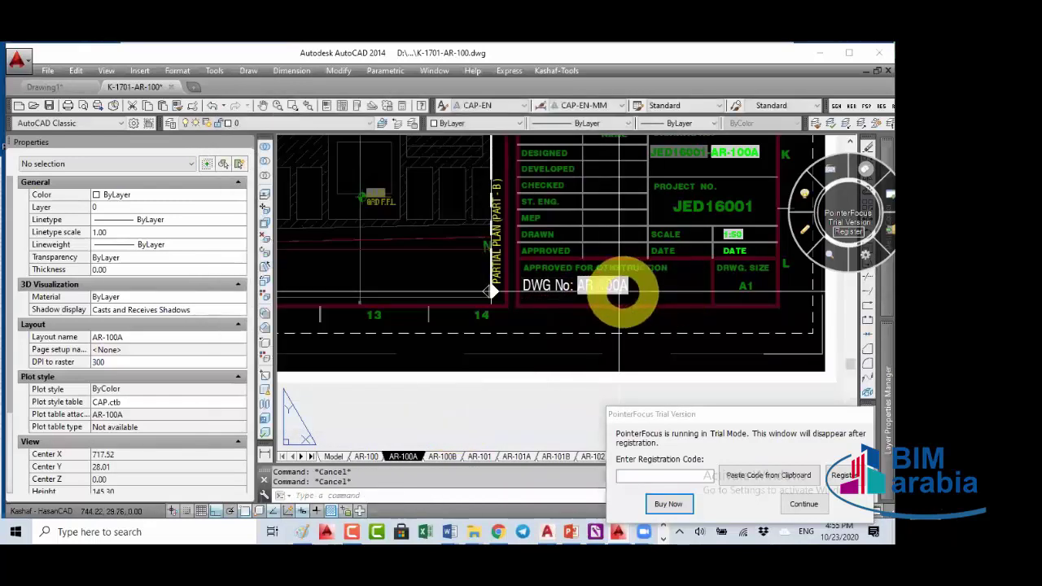
Step: Rename layout AR-100A to AR-100aAaA and REGEN so the field reads AR-100AAAA
double_click(405, 456)
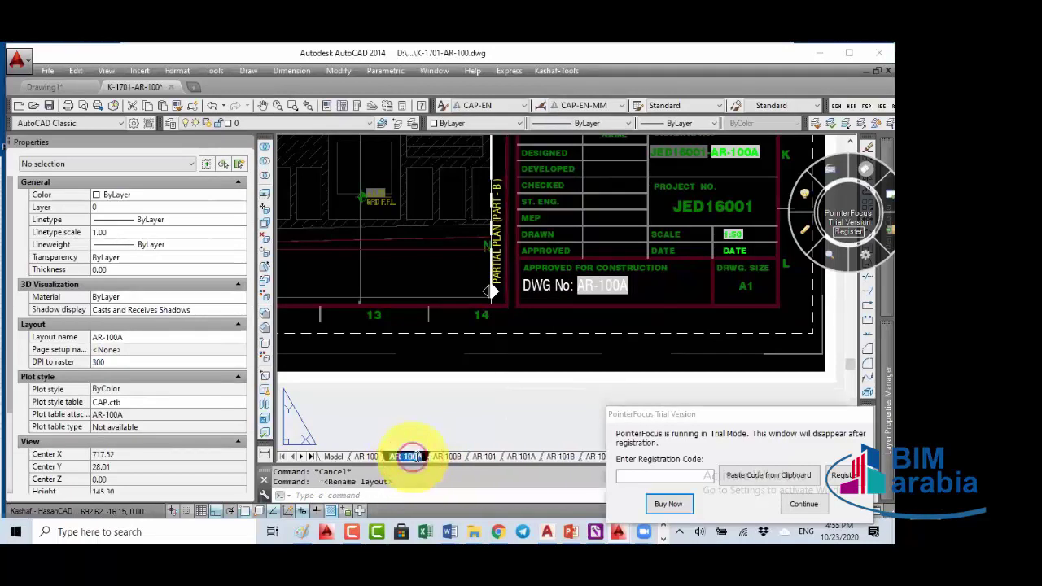
left_click(415, 457)
type("-")
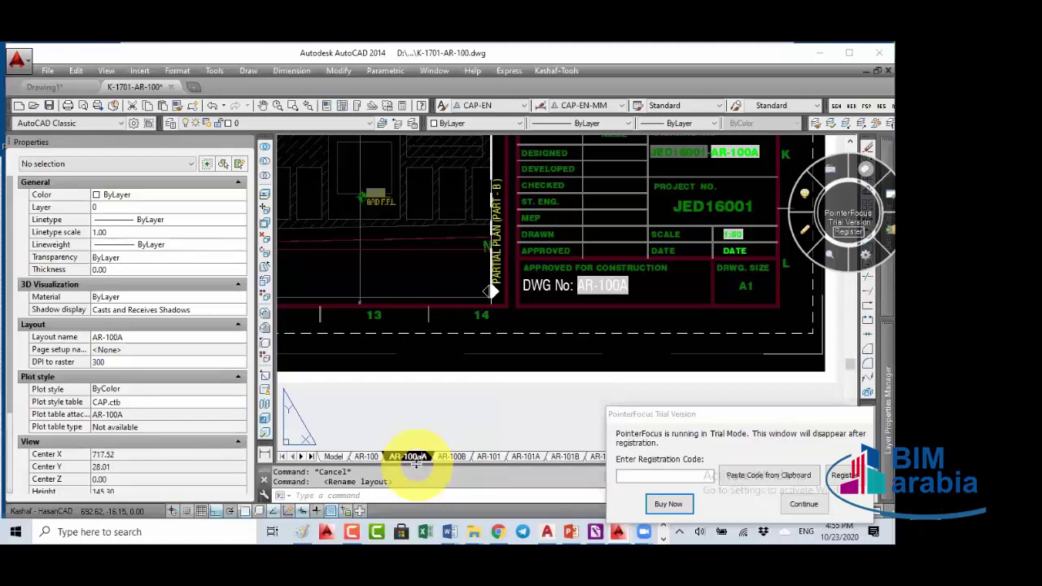
key("Return")
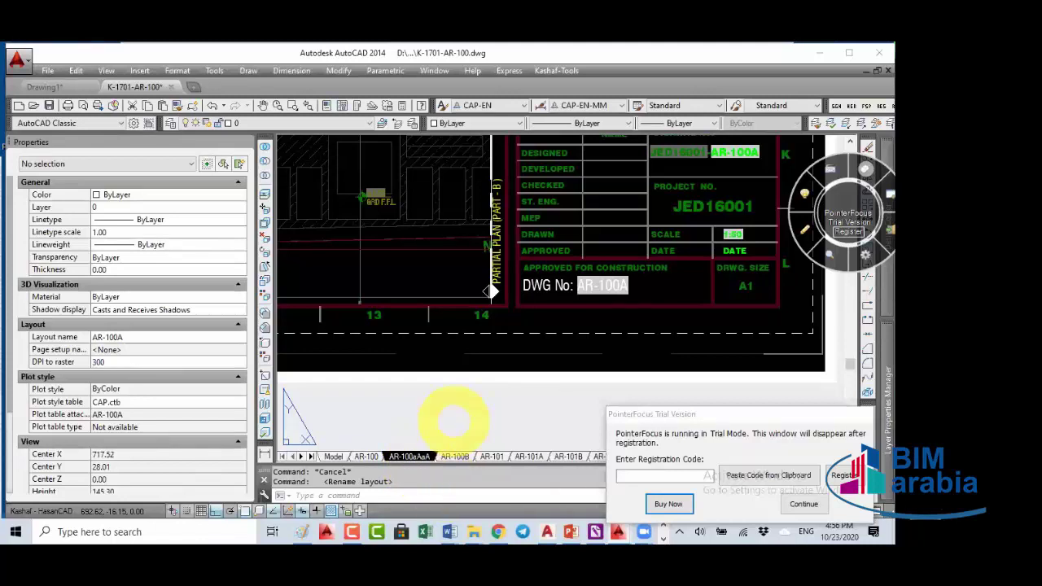
left_click(453, 420)
key("Escape")
key("Escape")
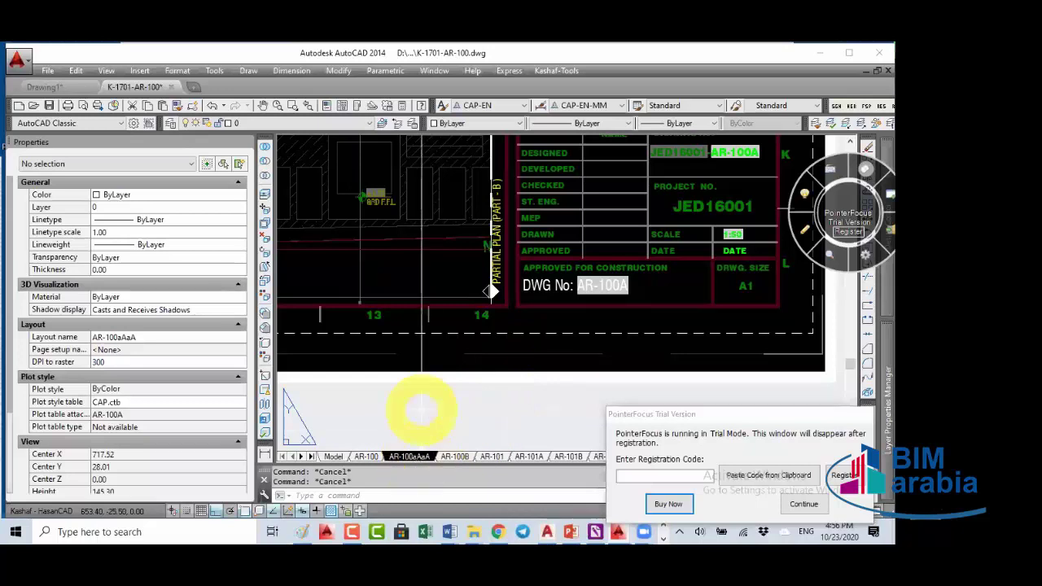
type("RE")
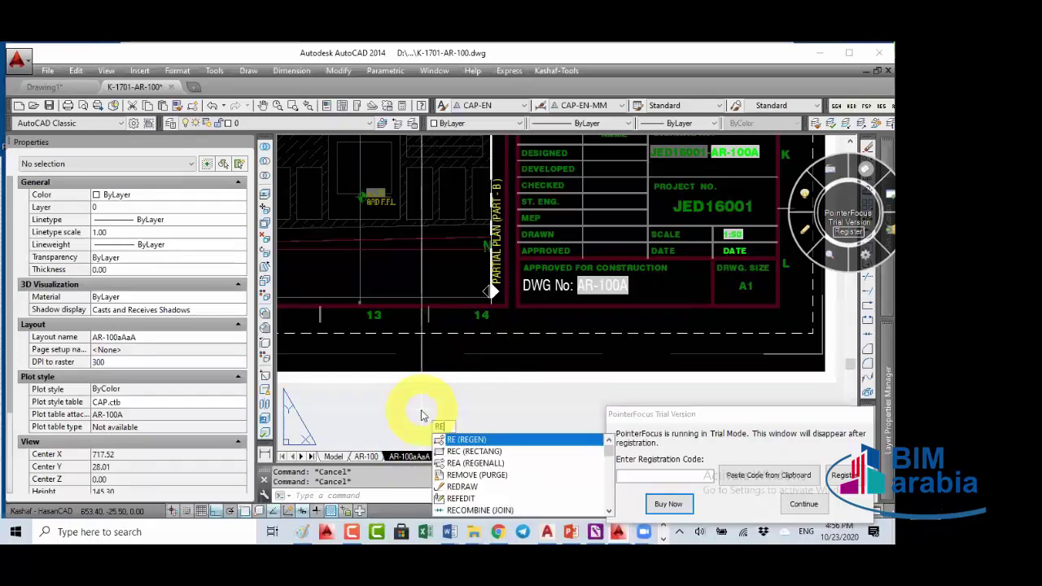
key("Return")
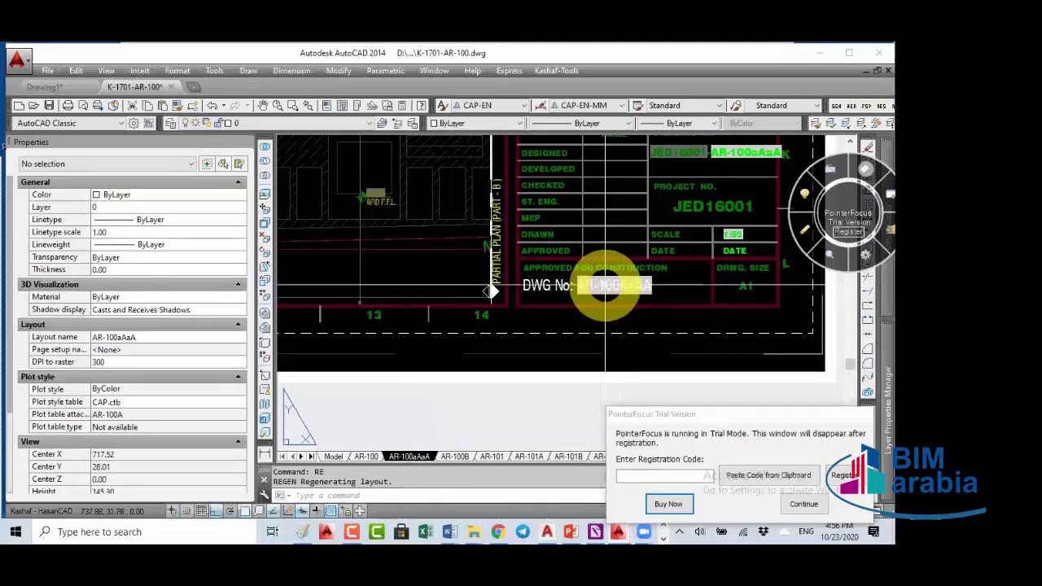
Step: Open Options, browse to User Preferences, and turn off the grey field background
left_click(214, 71)
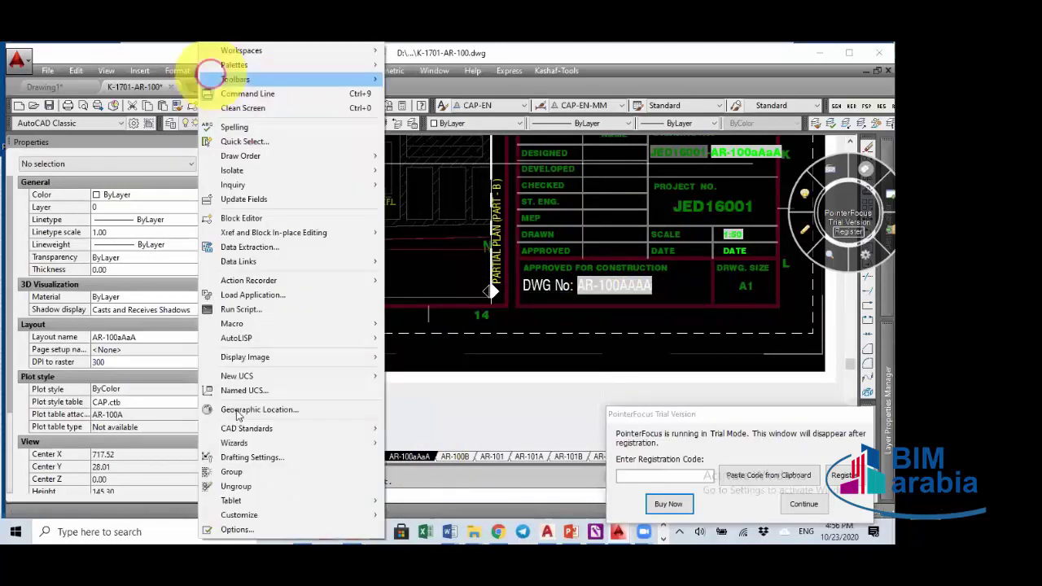
left_click(236, 530)
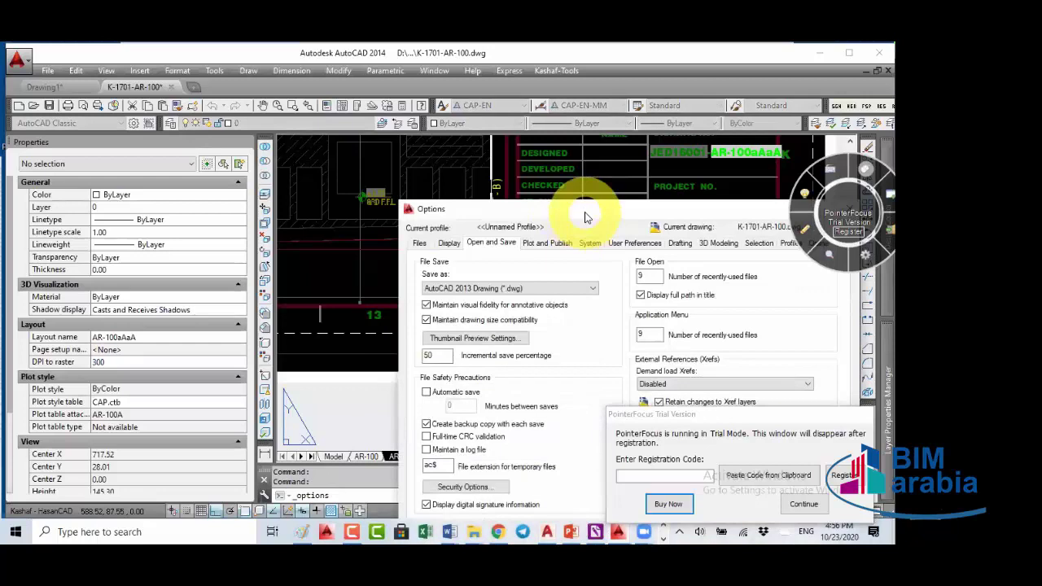
left_click_drag(618, 213, 464, 112)
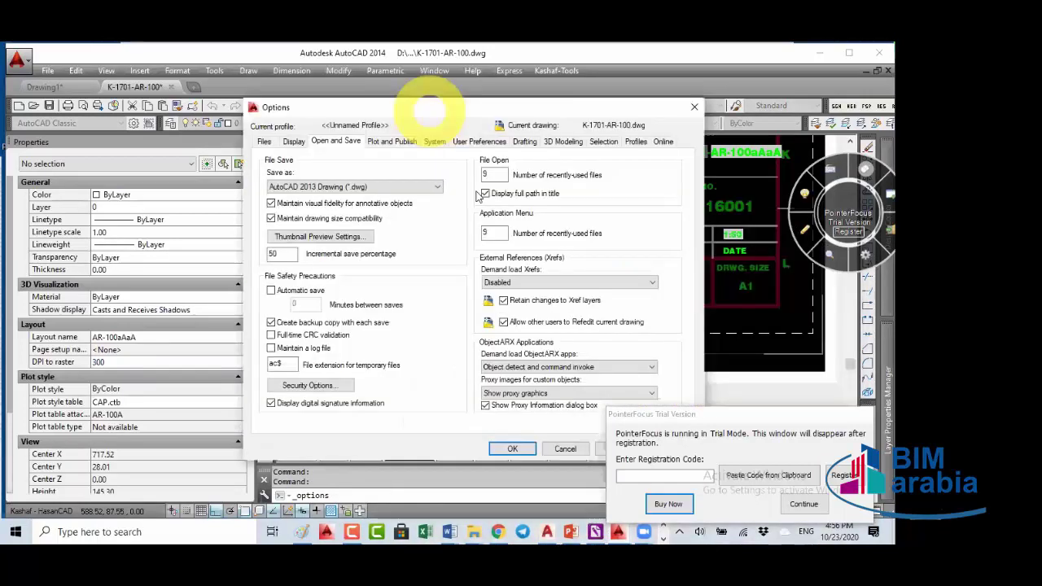
left_click(405, 142)
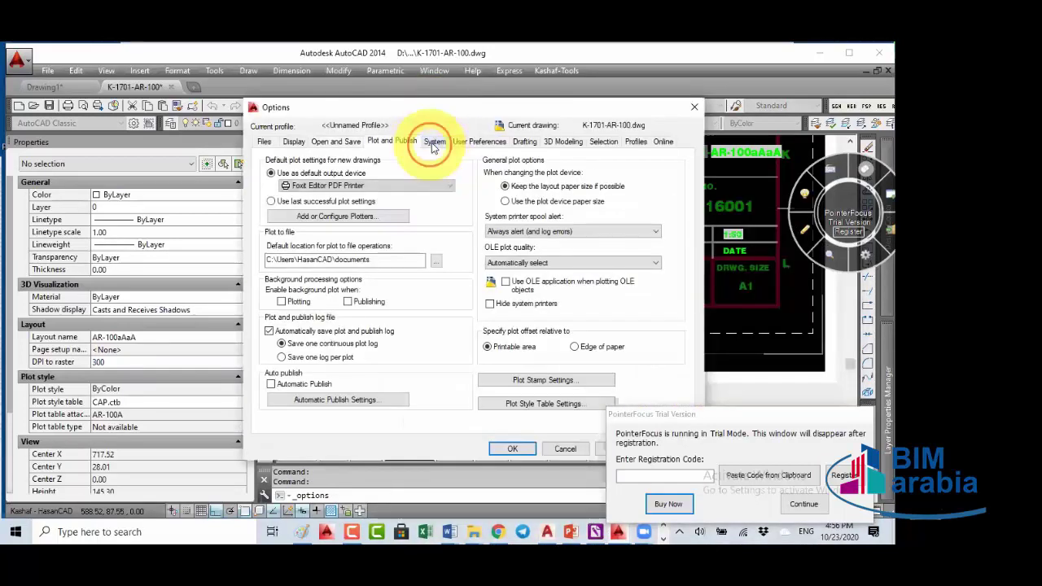
left_click(436, 144)
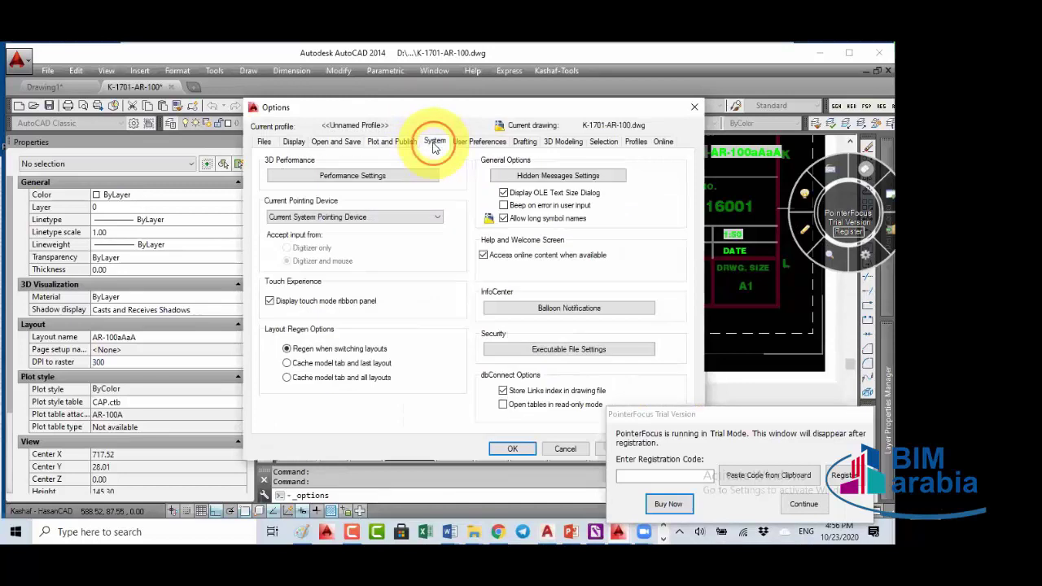
left_click(469, 145)
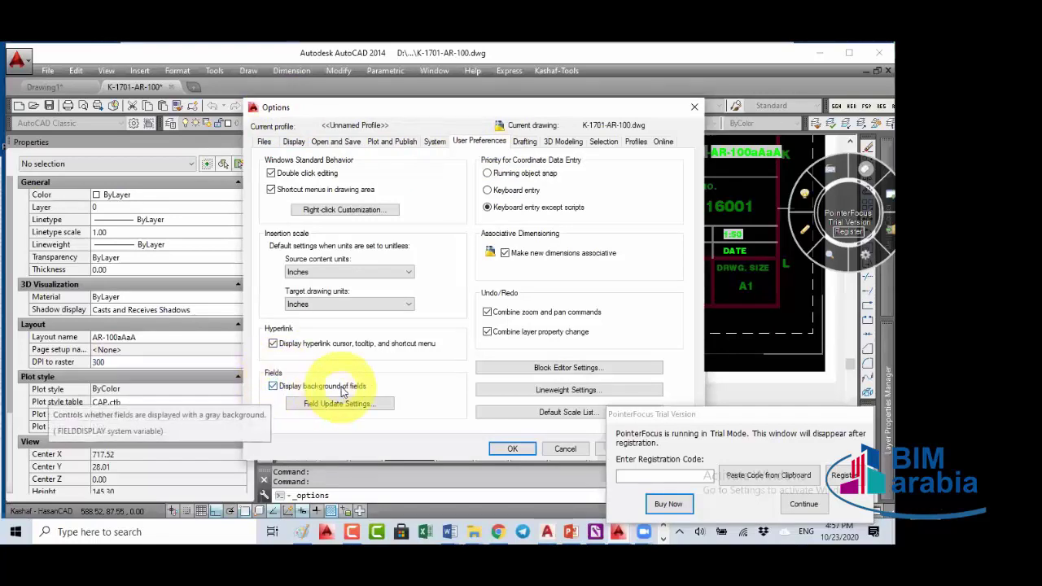
left_click(274, 387)
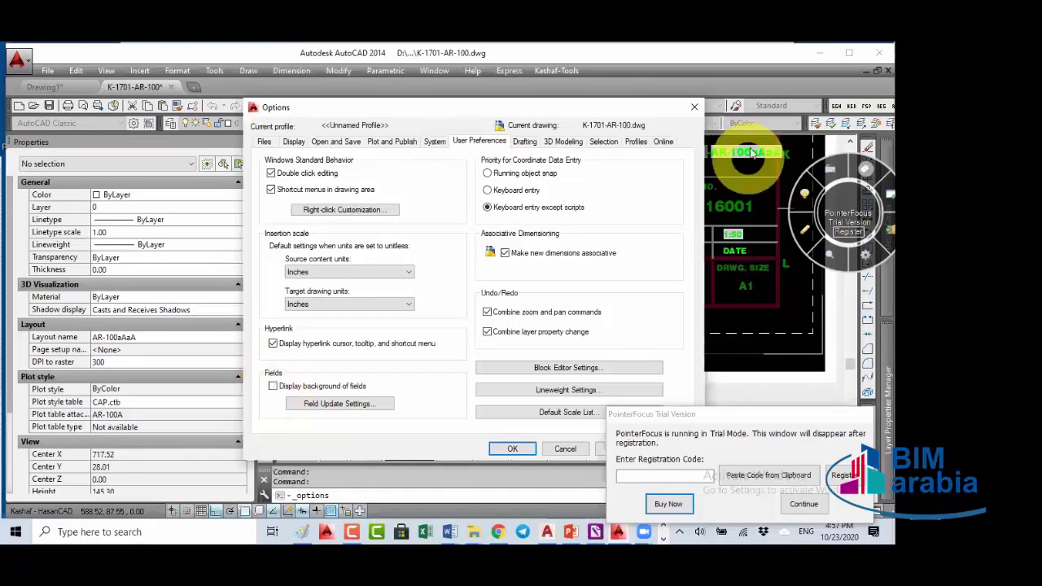
Step: In Field Update Settings, toggle updating on Open off and back on, then cancel both dialogs
left_click(345, 405)
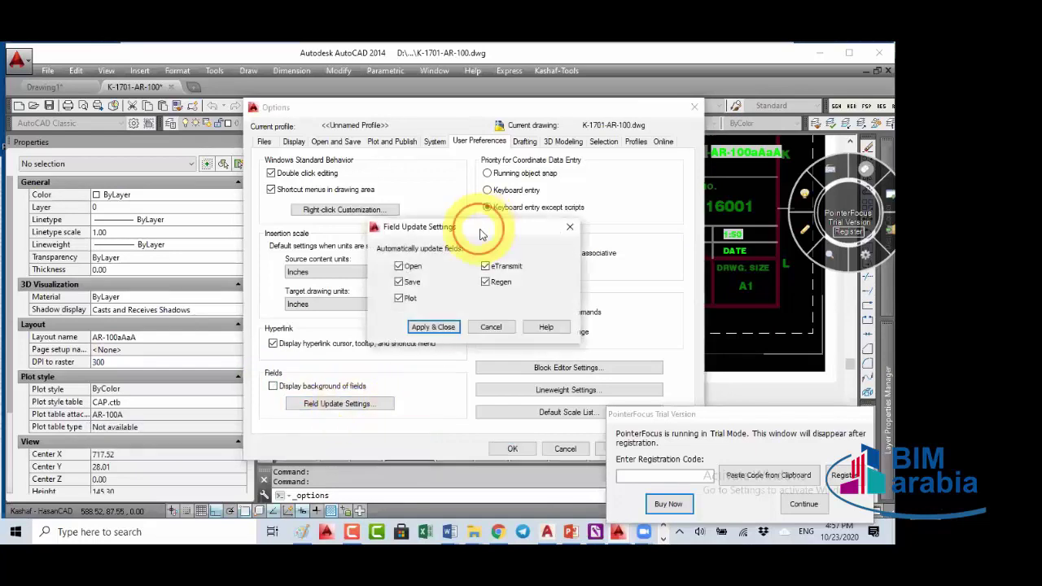
left_click_drag(477, 217, 480, 217)
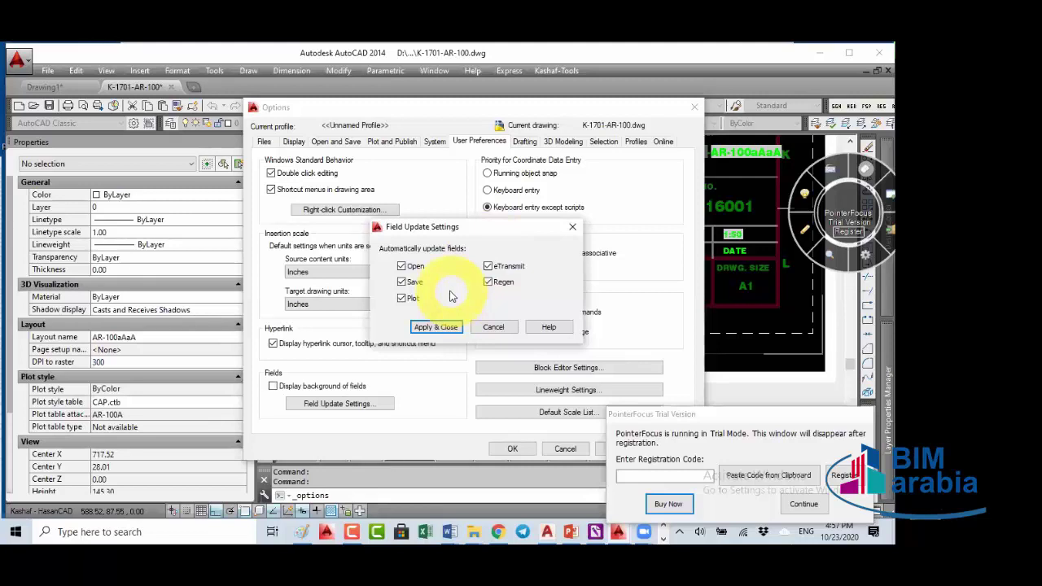
left_click(408, 275)
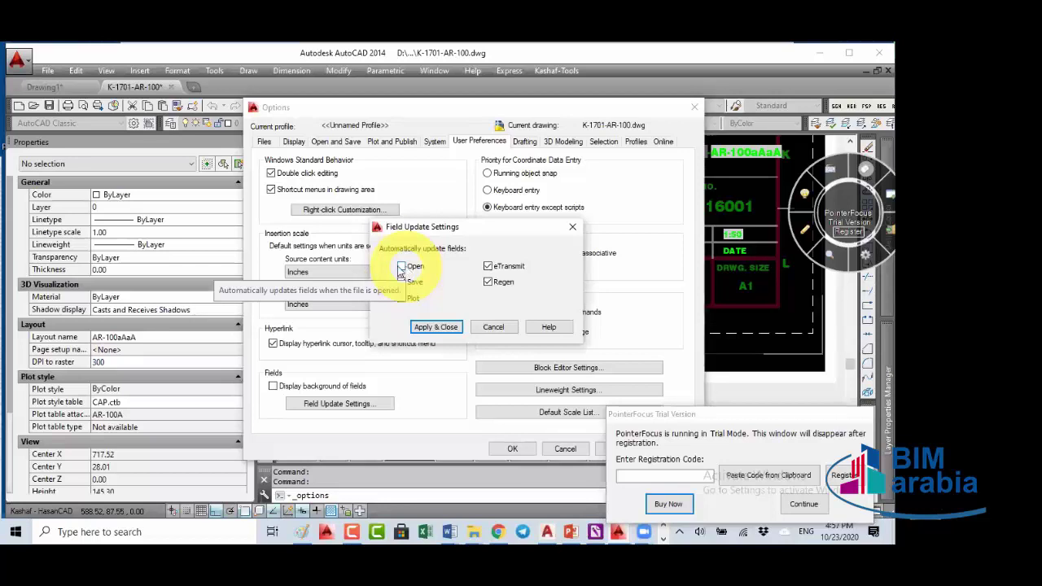
left_click(401, 282)
left_click(402, 267)
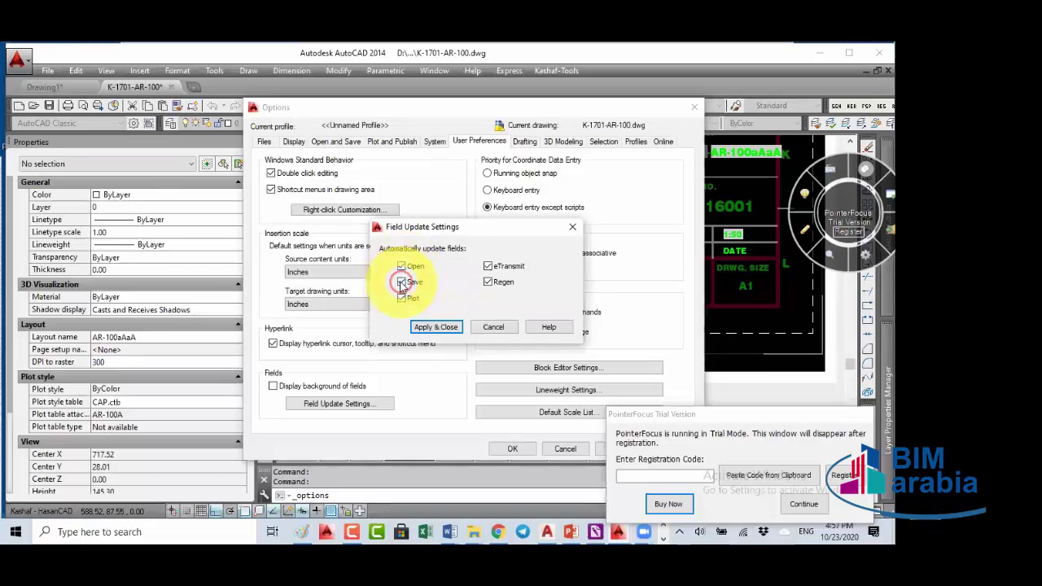
left_click(402, 299)
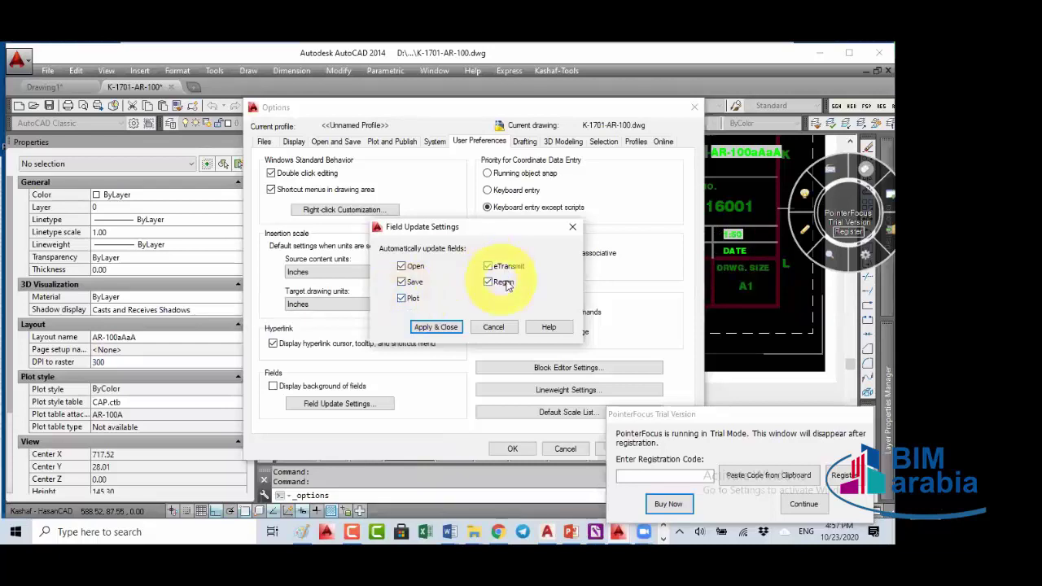
left_click(495, 327)
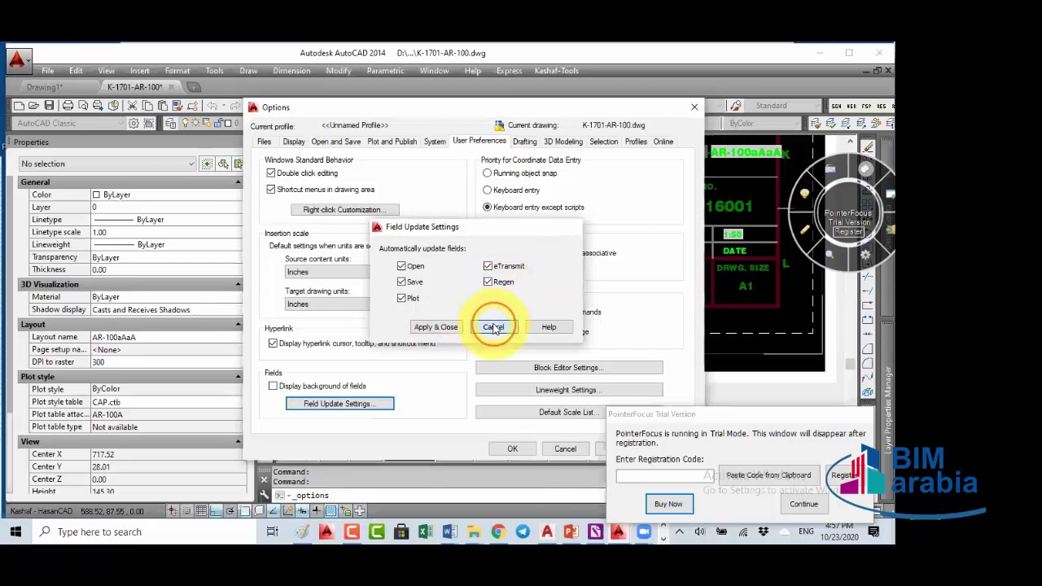
left_click(565, 448)
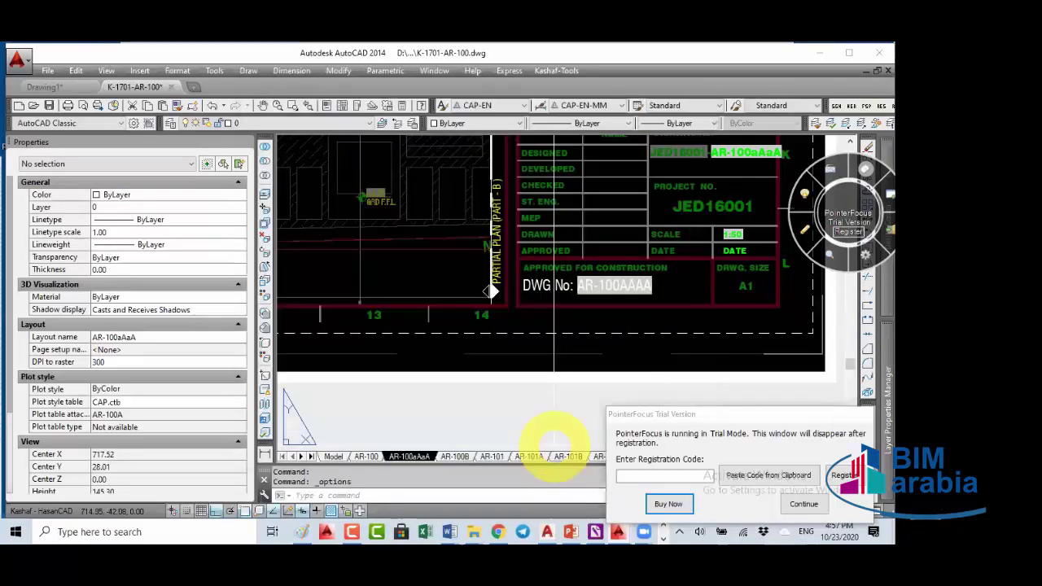
Step: Open the Field dialog for the DWG No text, keeping the Other category, and reposition it
double_click(620, 285)
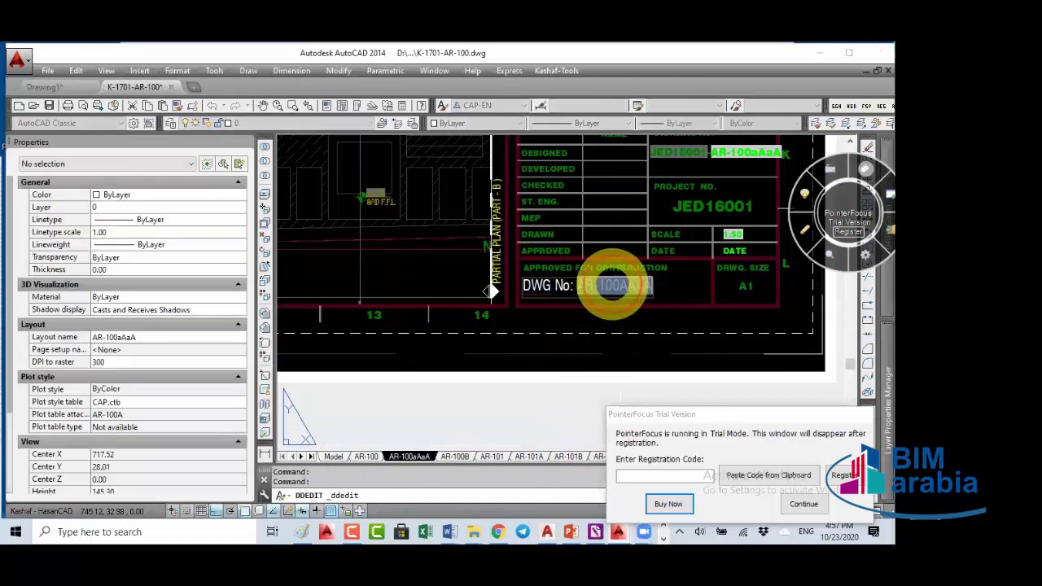
double_click(587, 286)
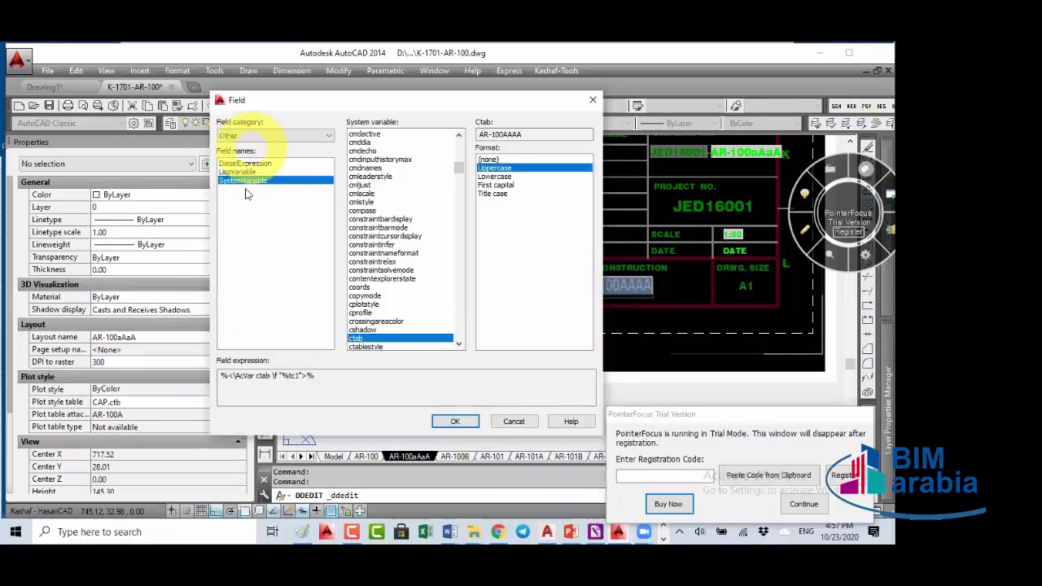
left_click(259, 138)
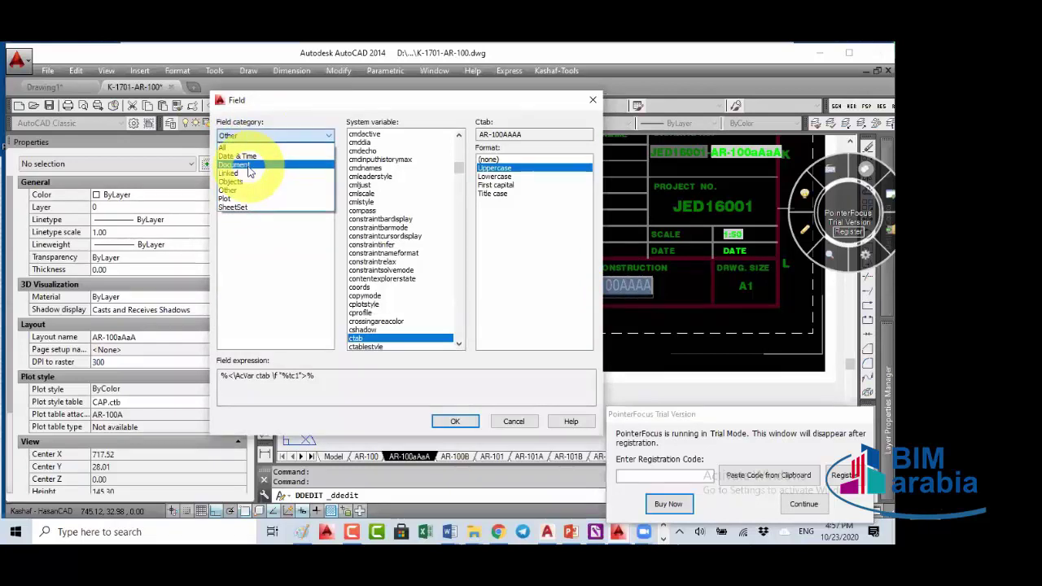
left_click(419, 104)
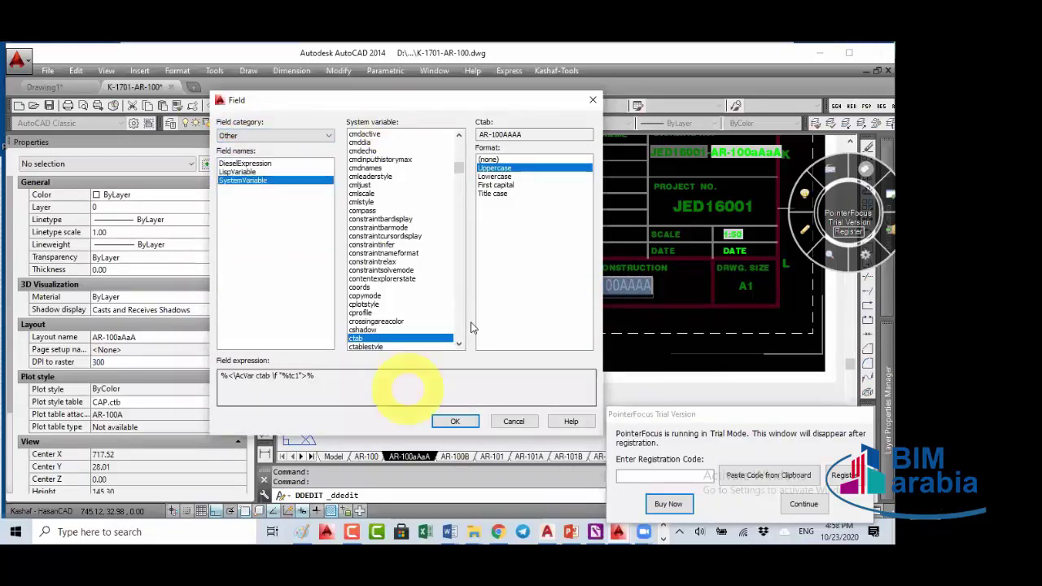
mouse_move(469, 102)
left_mouse_down()
mouse_move(301, 205)
mouse_move(309, 283)
left_mouse_up()
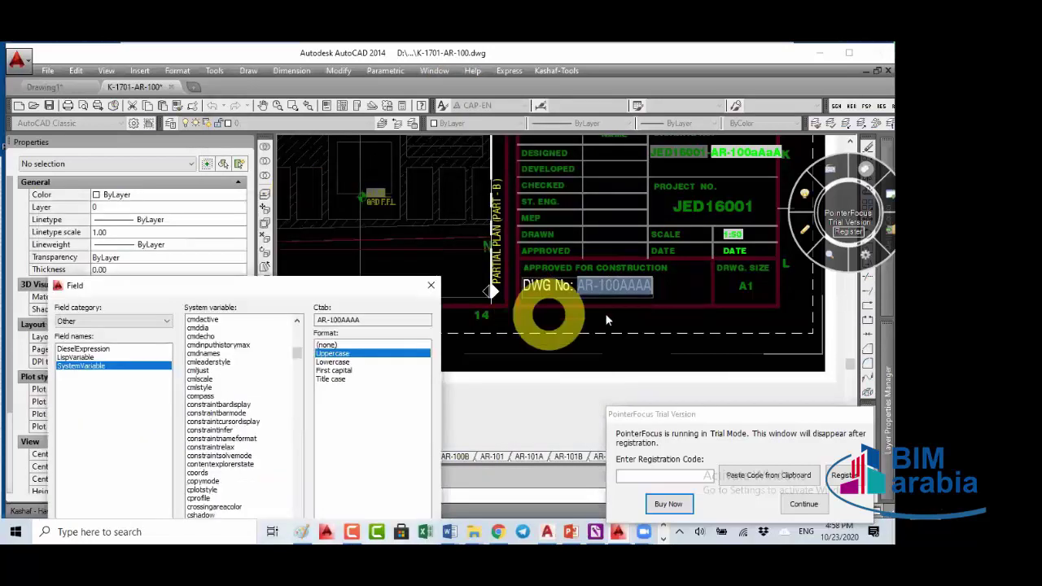
left_click_drag(318, 288, 412, 131)
left_click(199, 164)
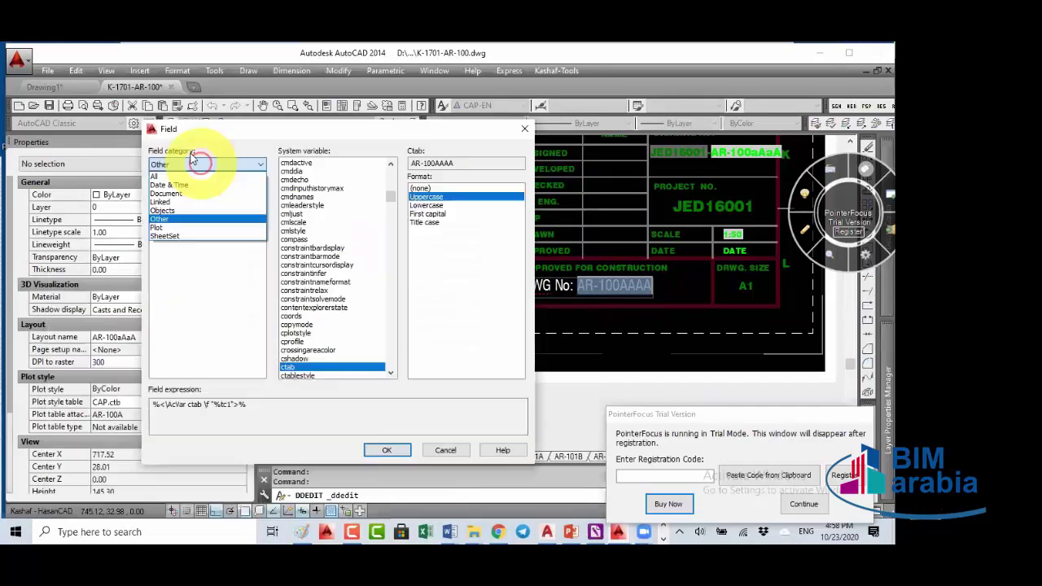
Step: Preview the Document Filename field as file name only, path only, full path, and without extension
left_click(175, 196)
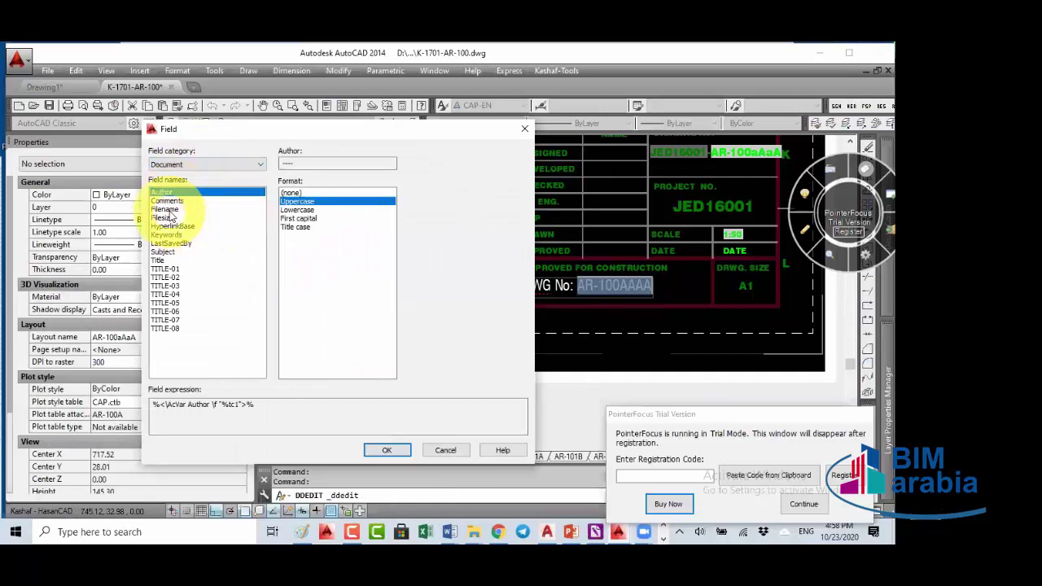
left_click(168, 210)
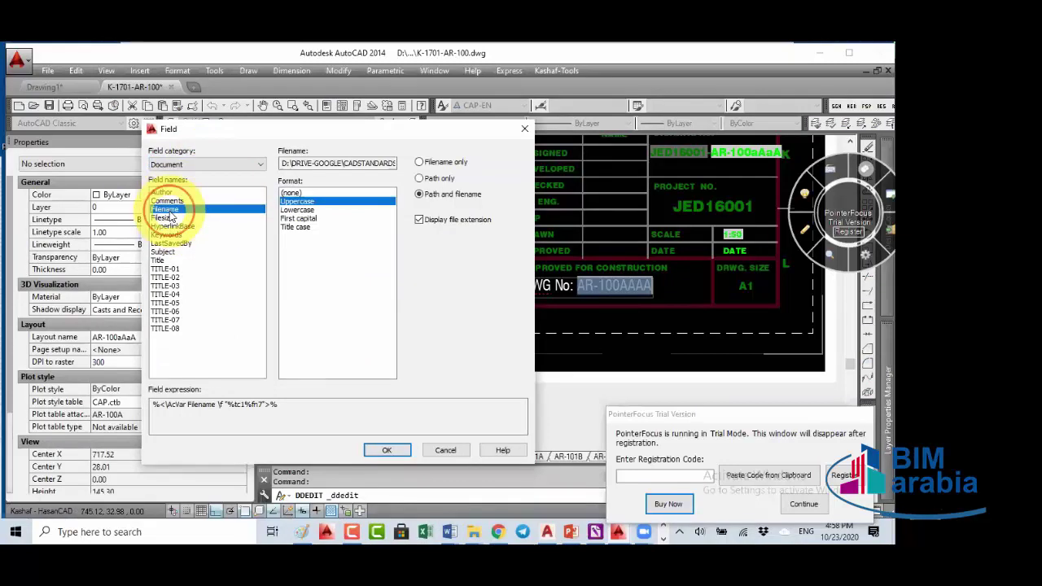
left_click(419, 162)
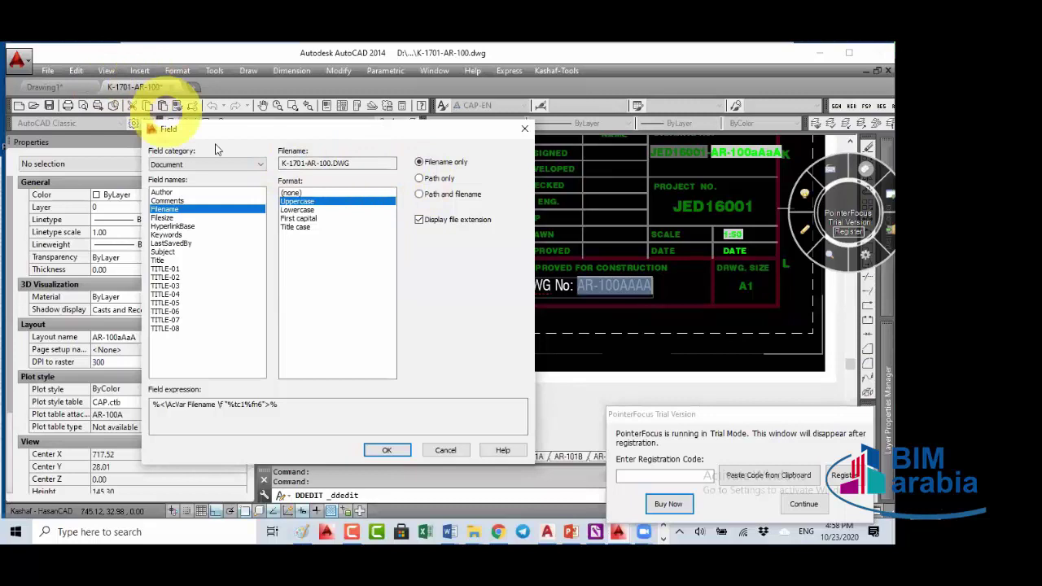
left_click(332, 164)
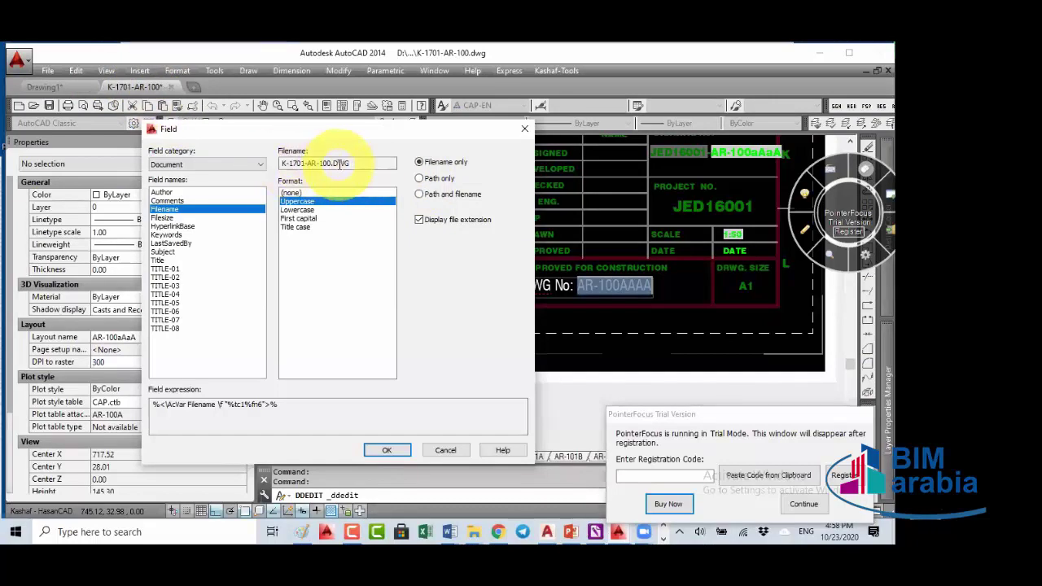
left_click(419, 178)
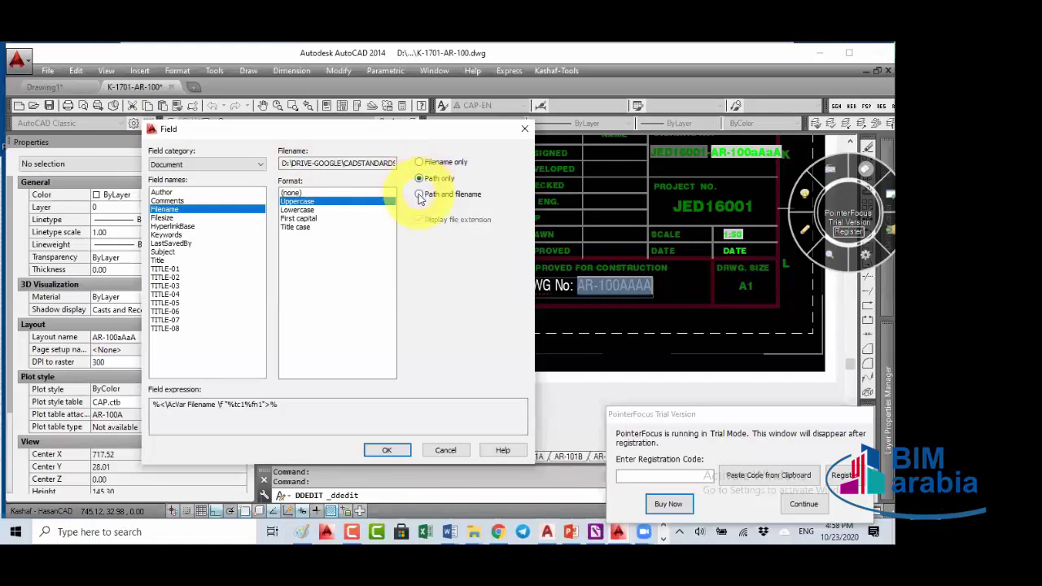
left_click(419, 194)
left_click(418, 162)
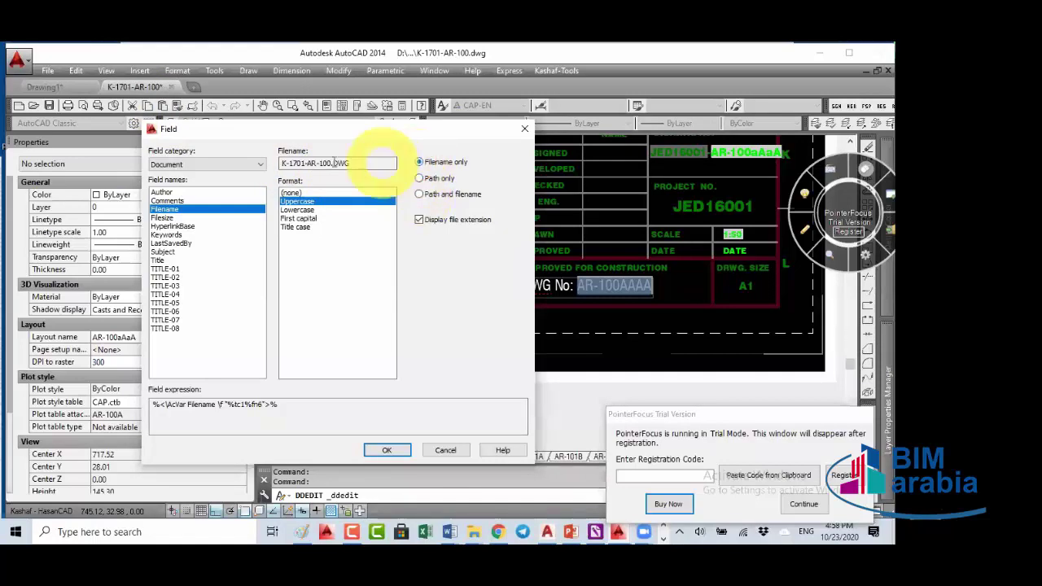
left_click(419, 220)
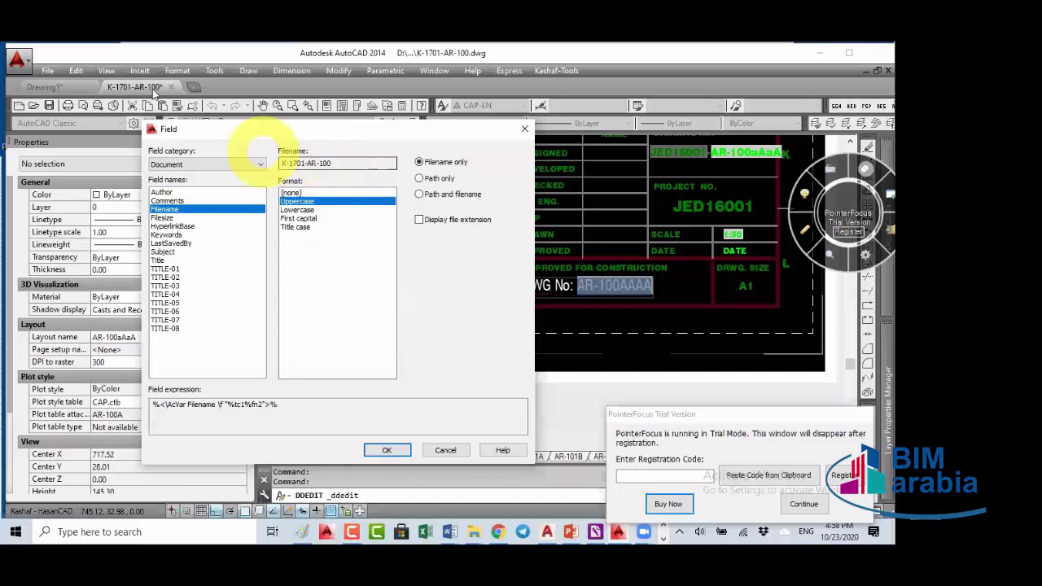
Step: Compare the Filesize, Subject and Title document fields
left_click(163, 219)
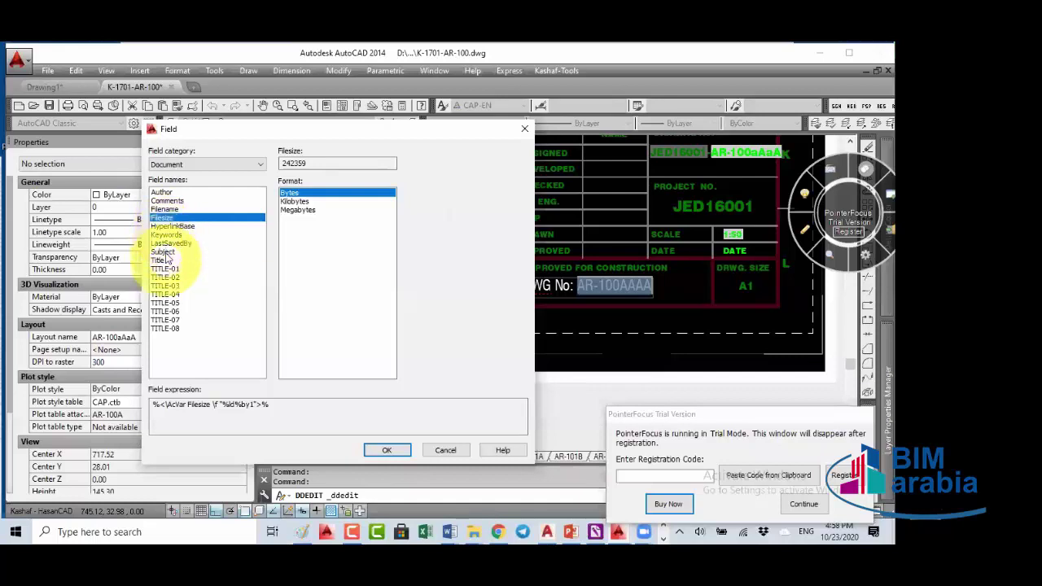
left_click(163, 252)
left_click(160, 261)
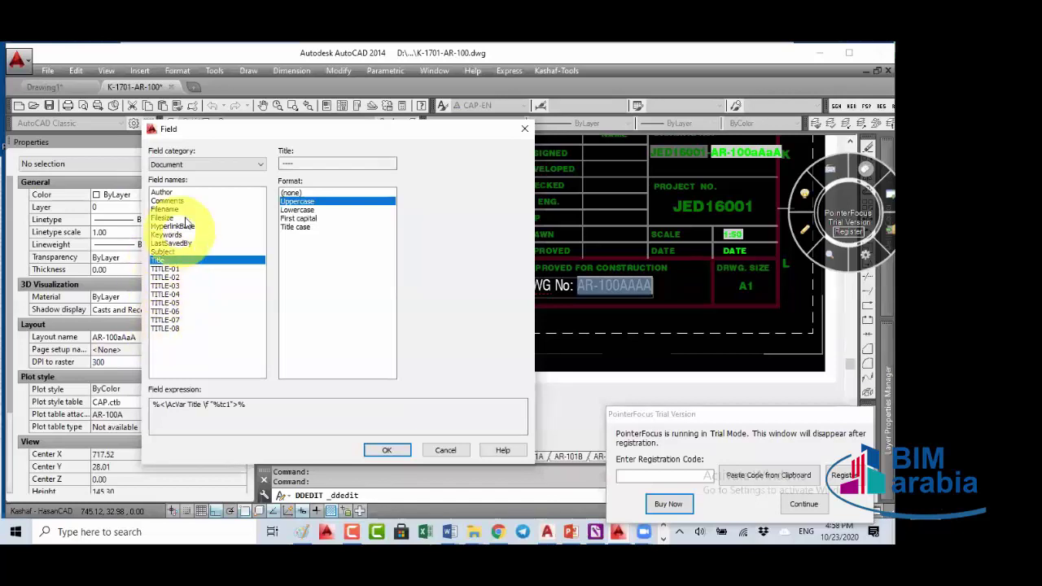
left_click(187, 168)
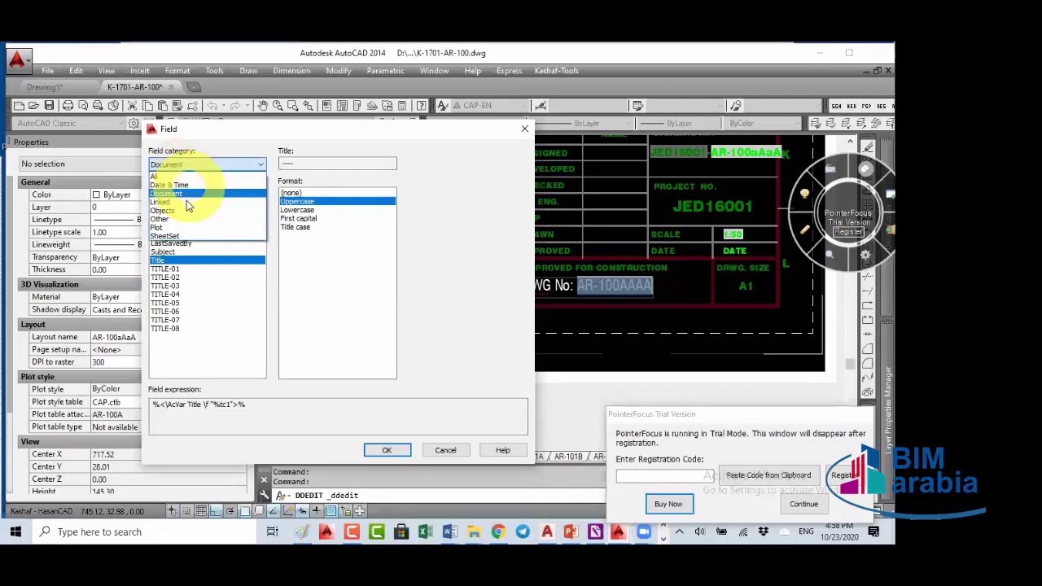
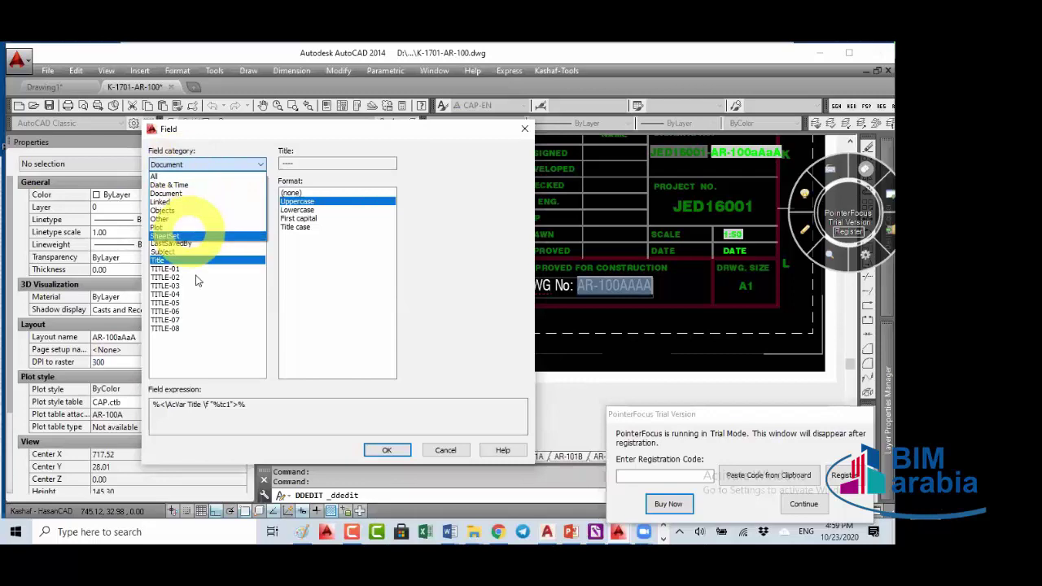
Step: Close the Field dialog without changes and cancel the pending text edit
left_click(165, 211)
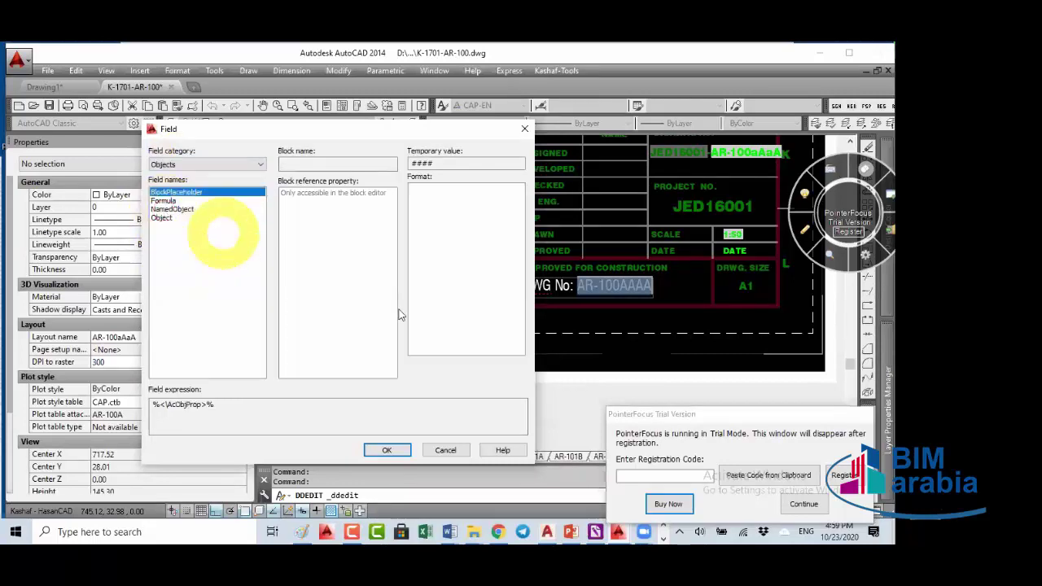
left_click(445, 450)
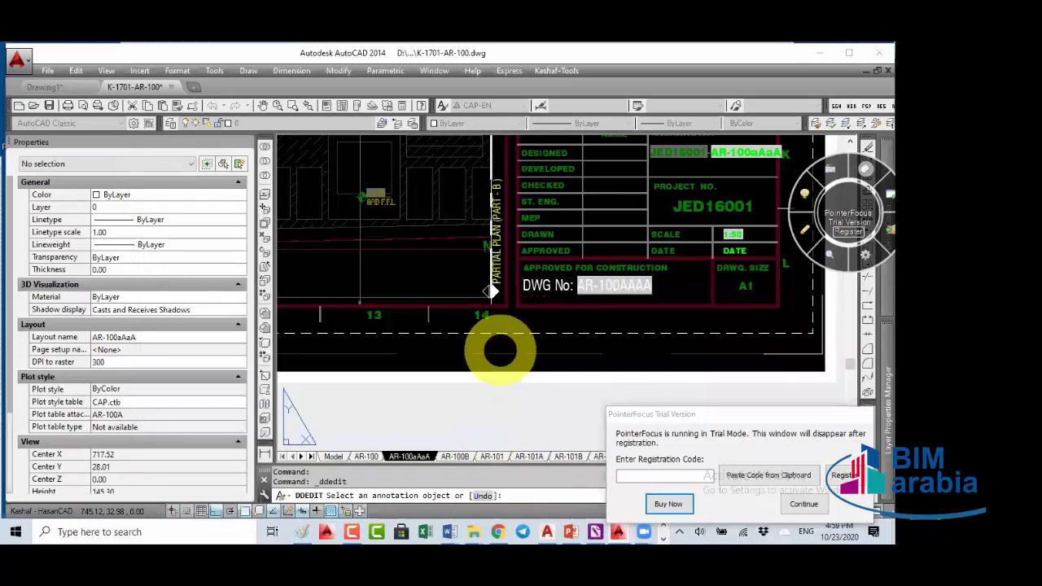
key("Escape")
key("Escape")
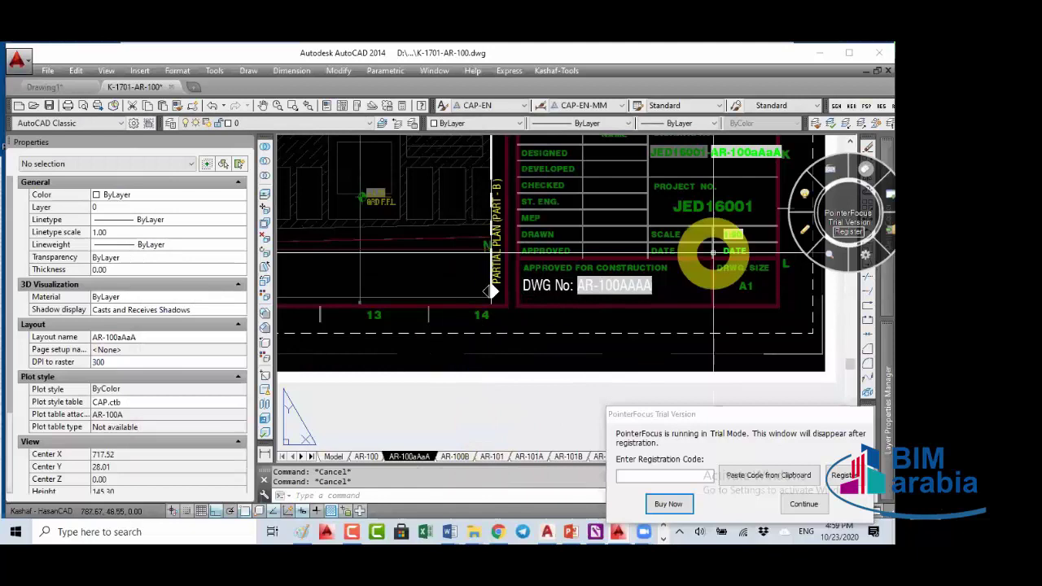
Step: Select the title block, narrow the Properties palette and pan the whole title block into view
left_click(732, 234)
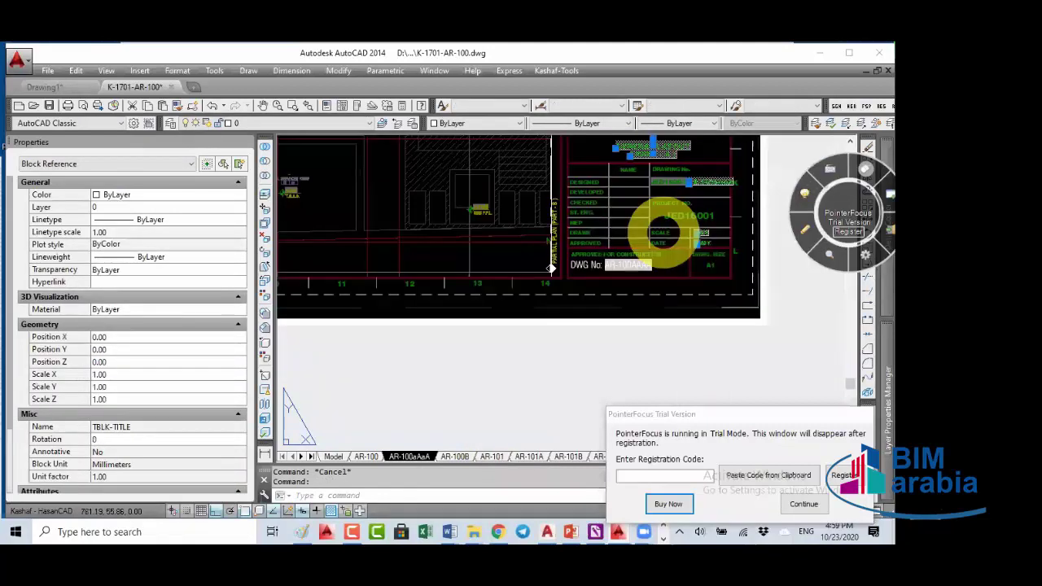
scroll(609, 273, "down", 2)
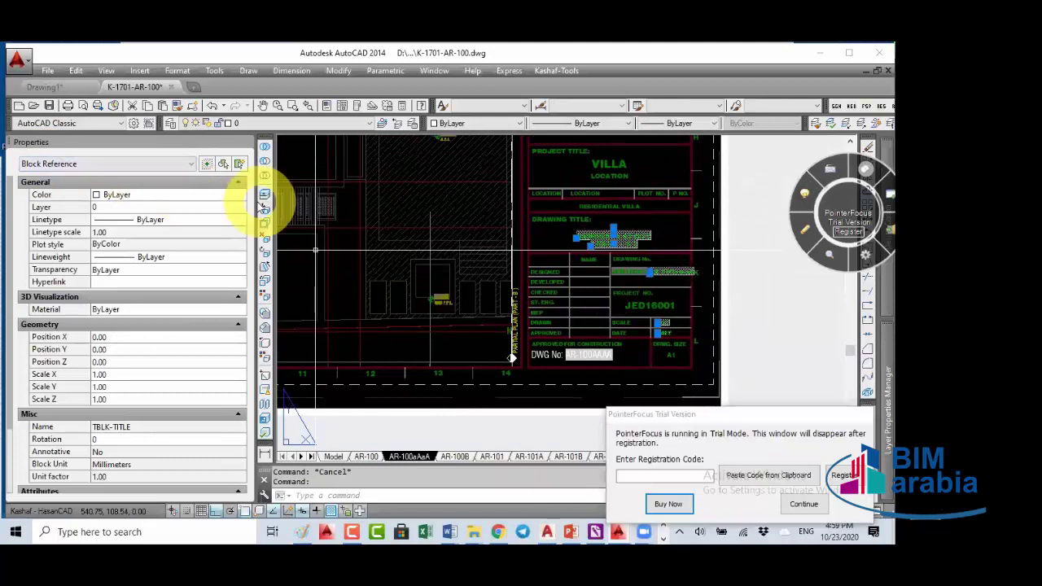
left_click(211, 206)
left_click_drag(211, 206, 214, 221)
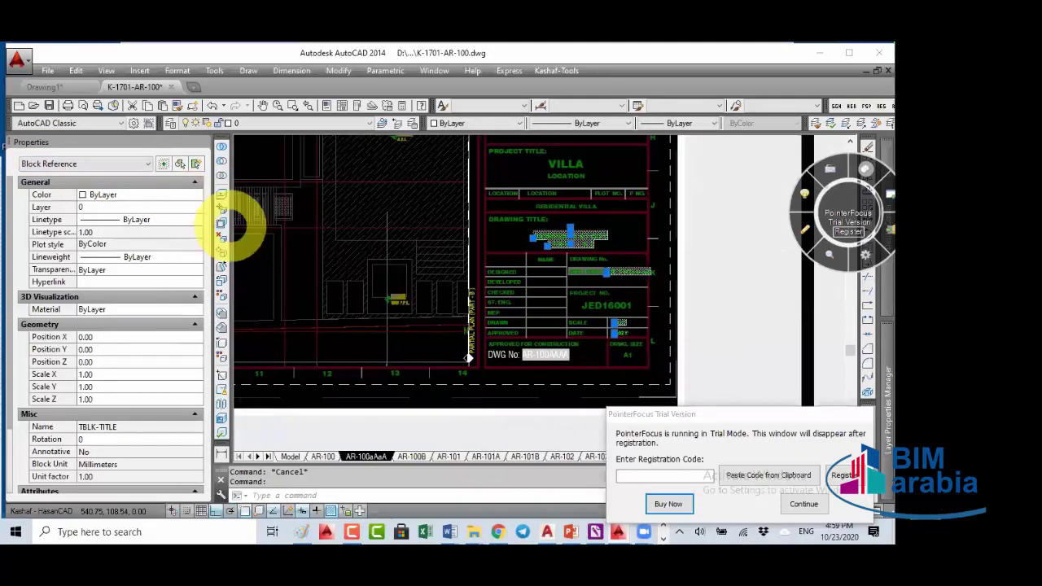
middle_click_drag(466, 300, 543, 278)
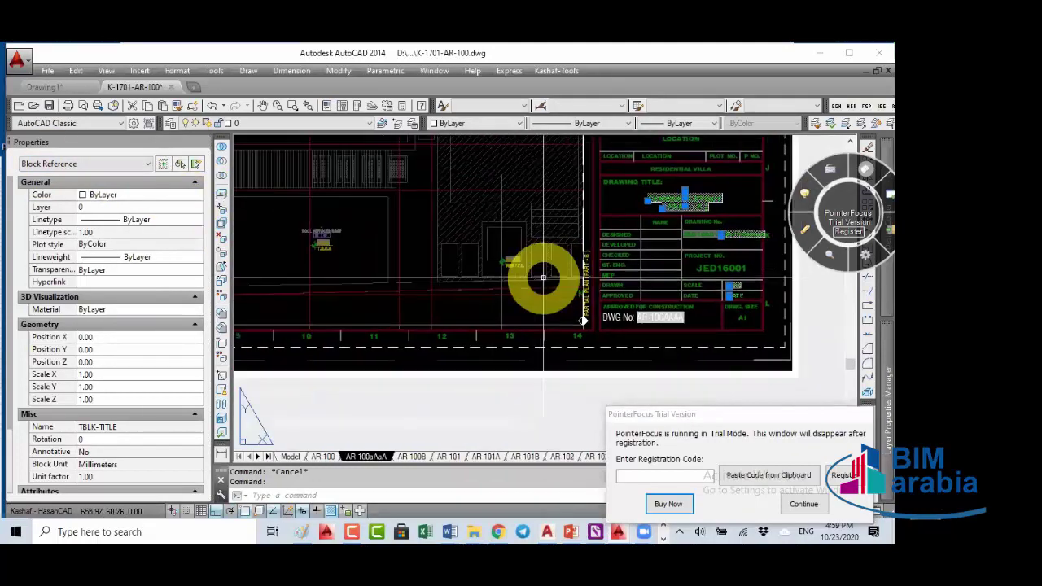
double_click(666, 318)
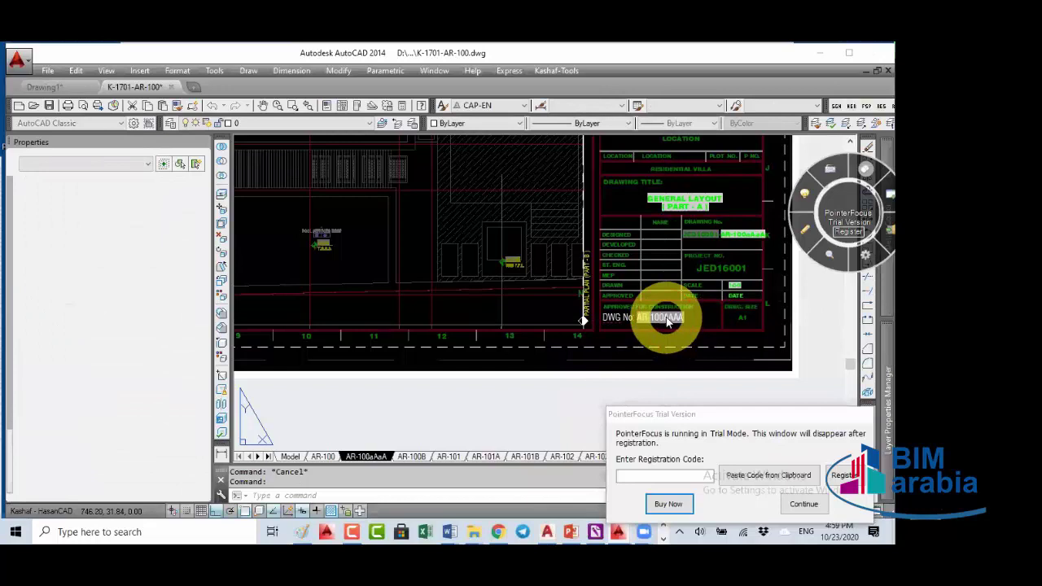
double_click(664, 315)
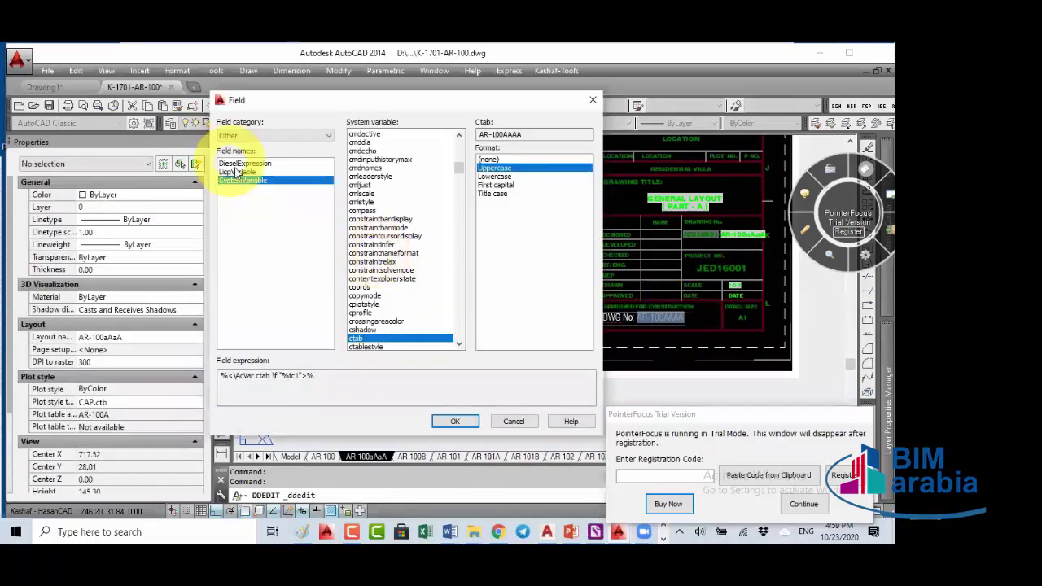
left_click(244, 136)
left_click(236, 184)
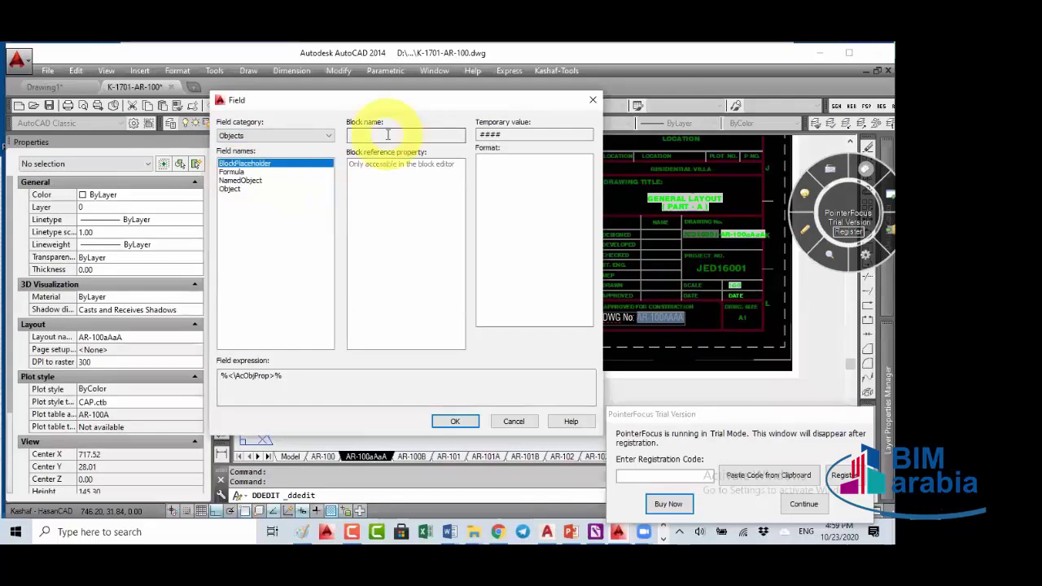
left_click(229, 189)
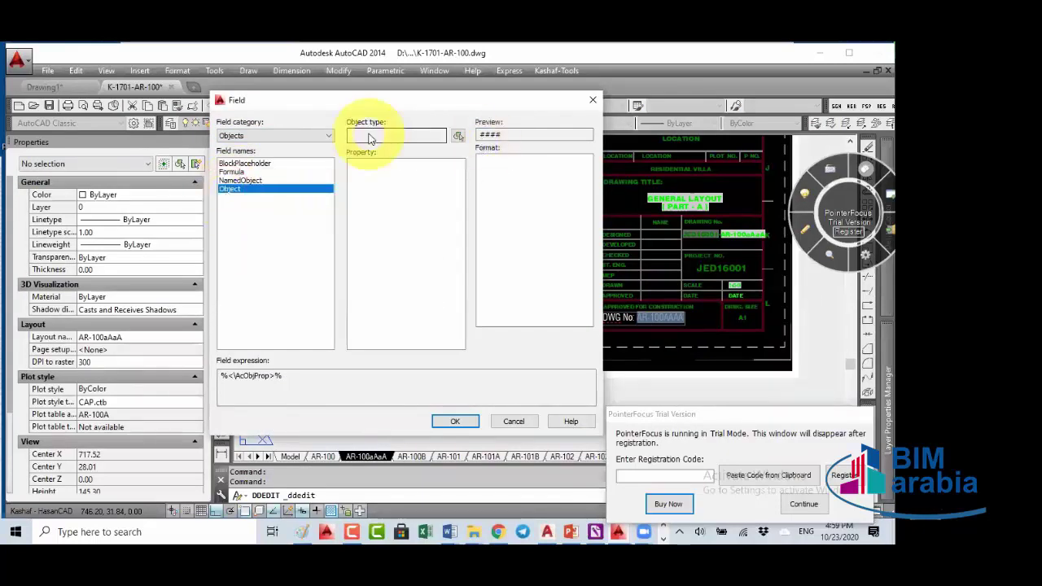
left_click(457, 136)
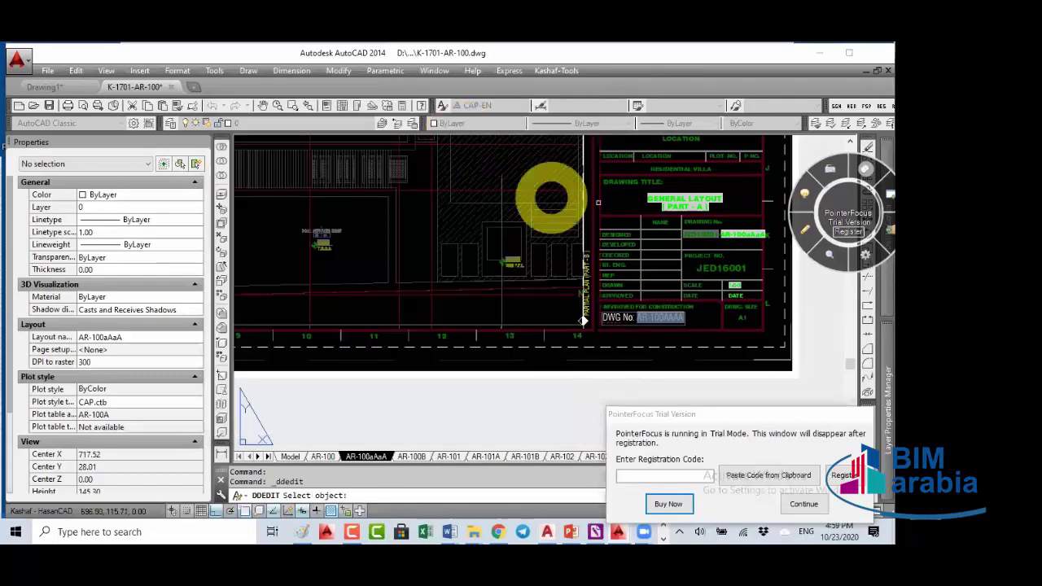
left_click(684, 202)
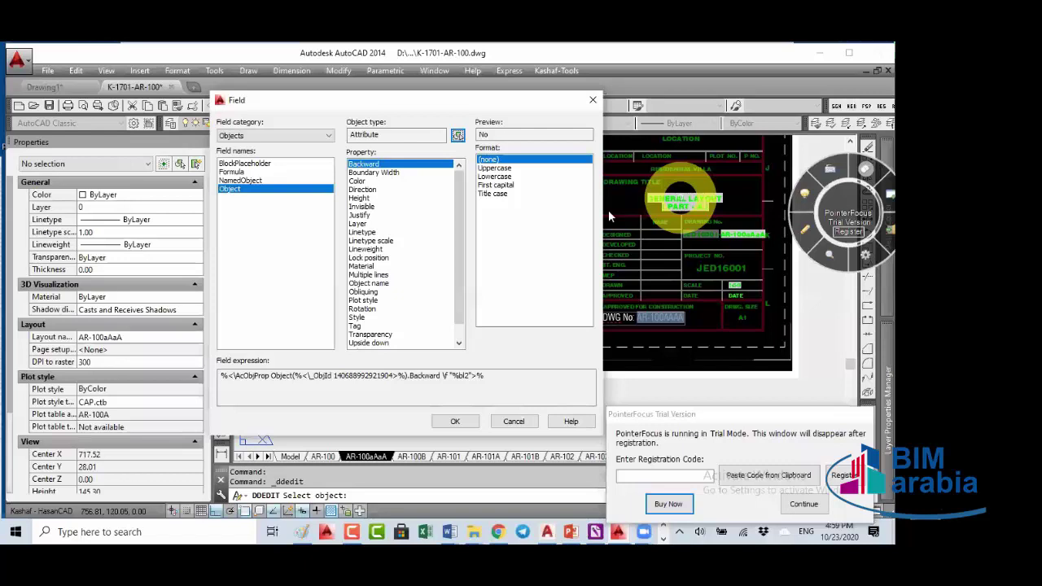
left_click_drag(458, 196, 457, 239)
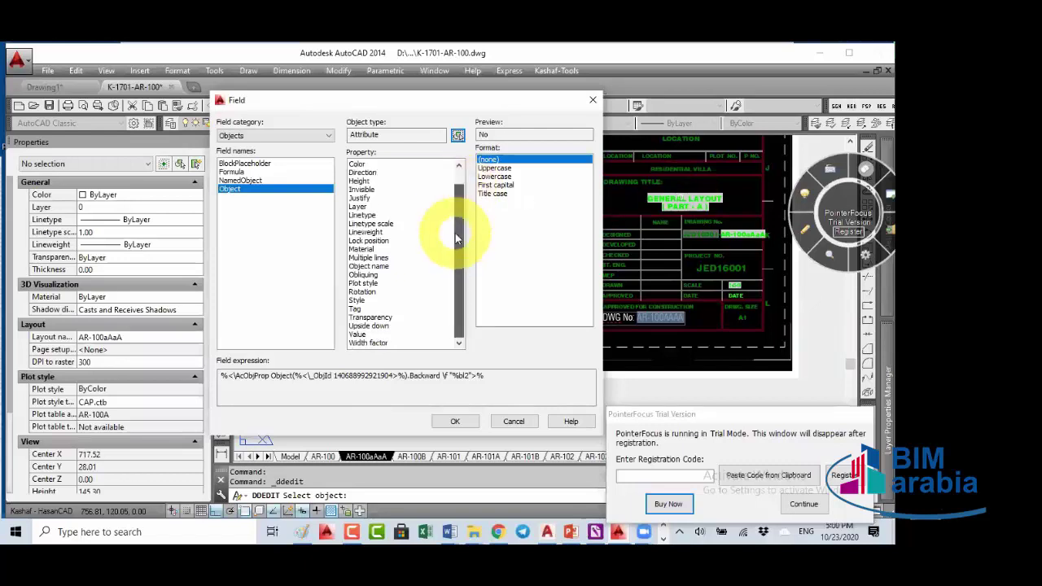
left_click(370, 180)
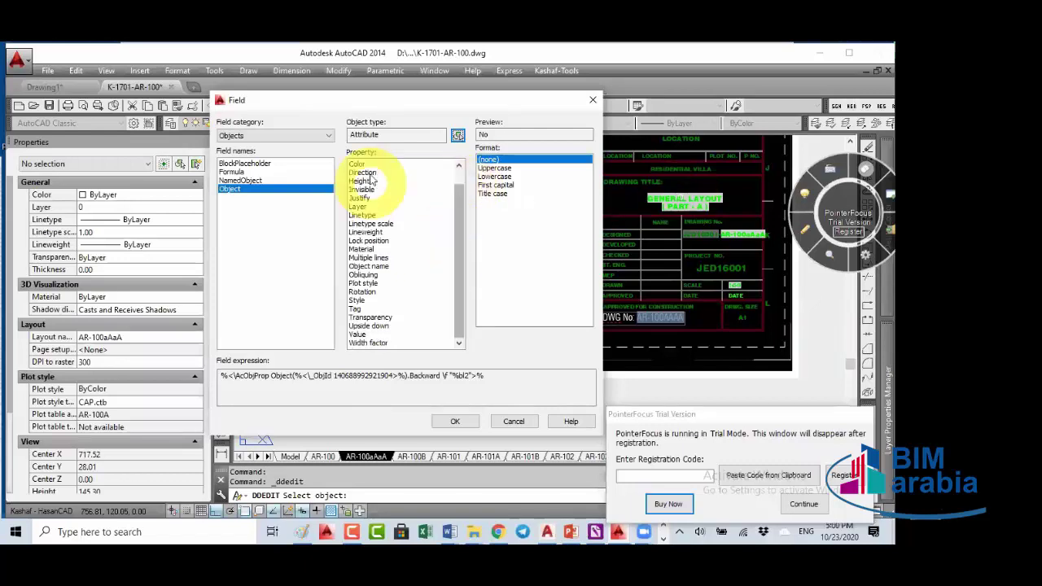
left_click(365, 343)
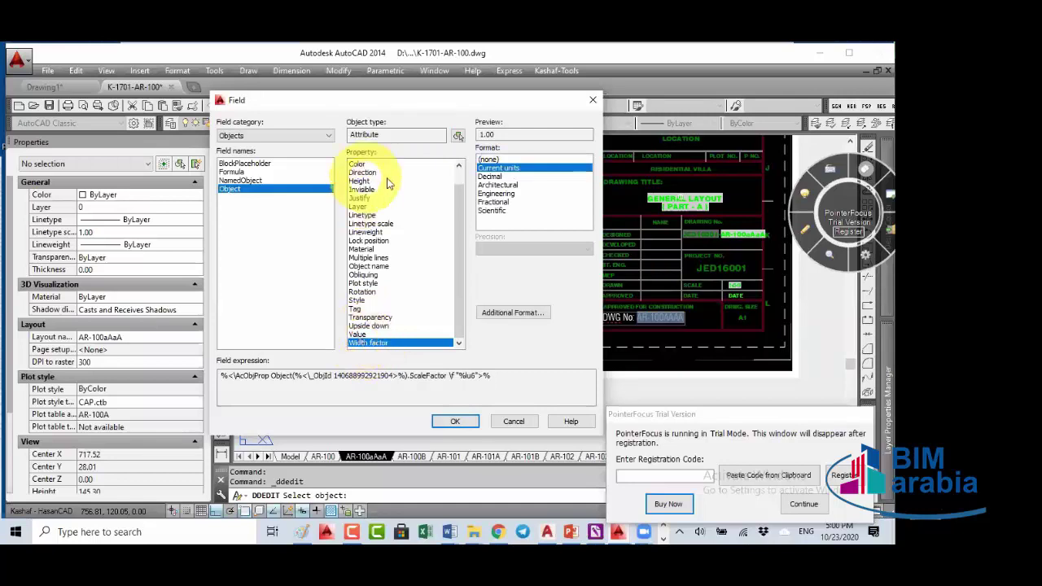
left_click(364, 292)
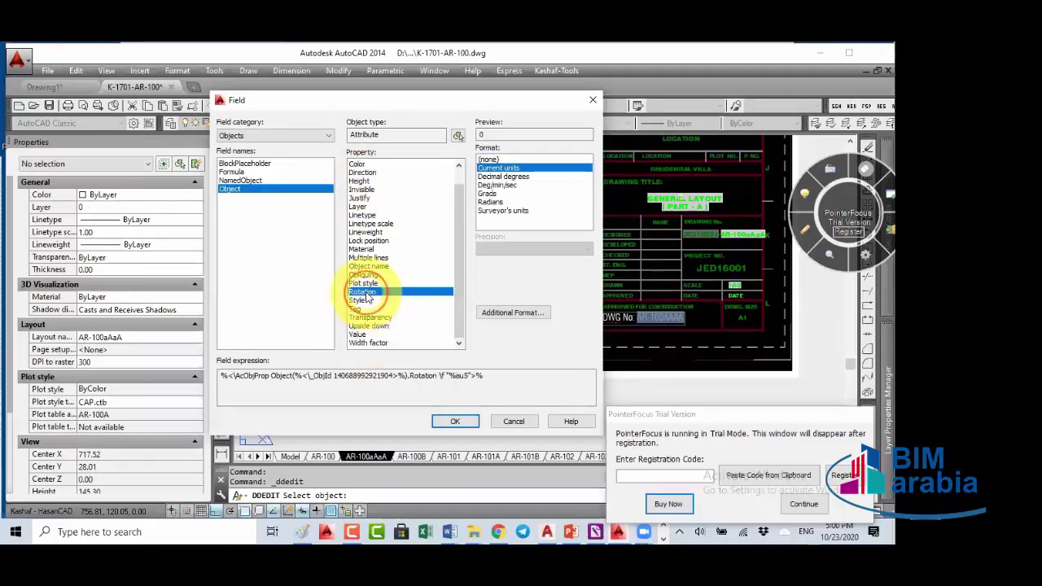
left_click(358, 336)
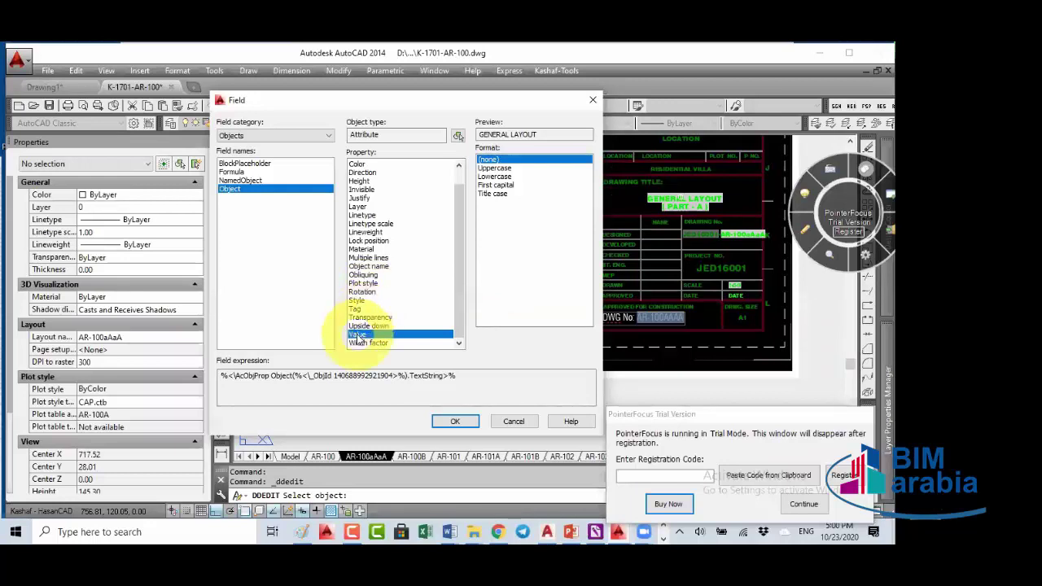
scroll(358, 326, "up", 2)
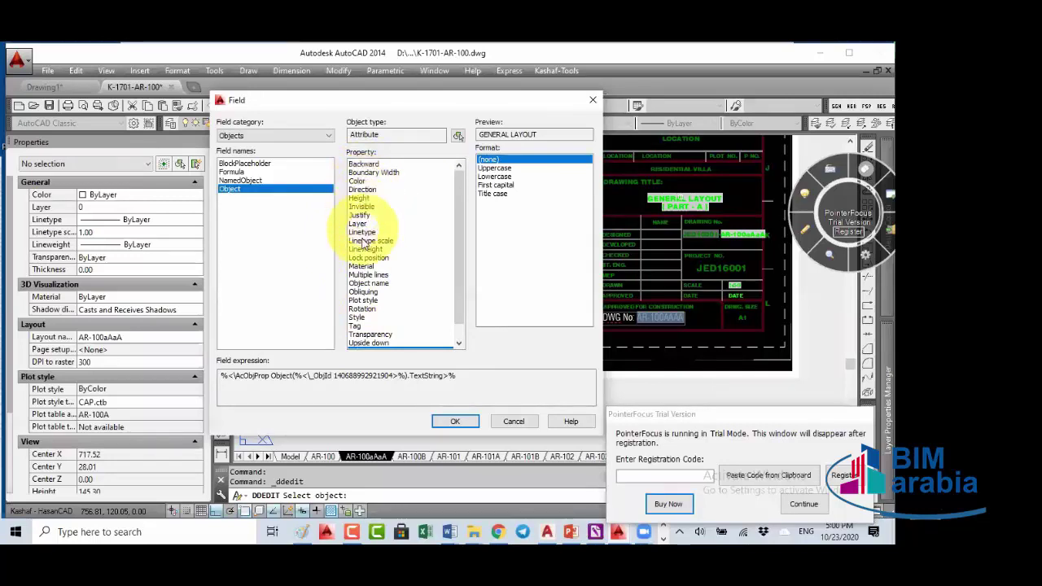
left_click(363, 282)
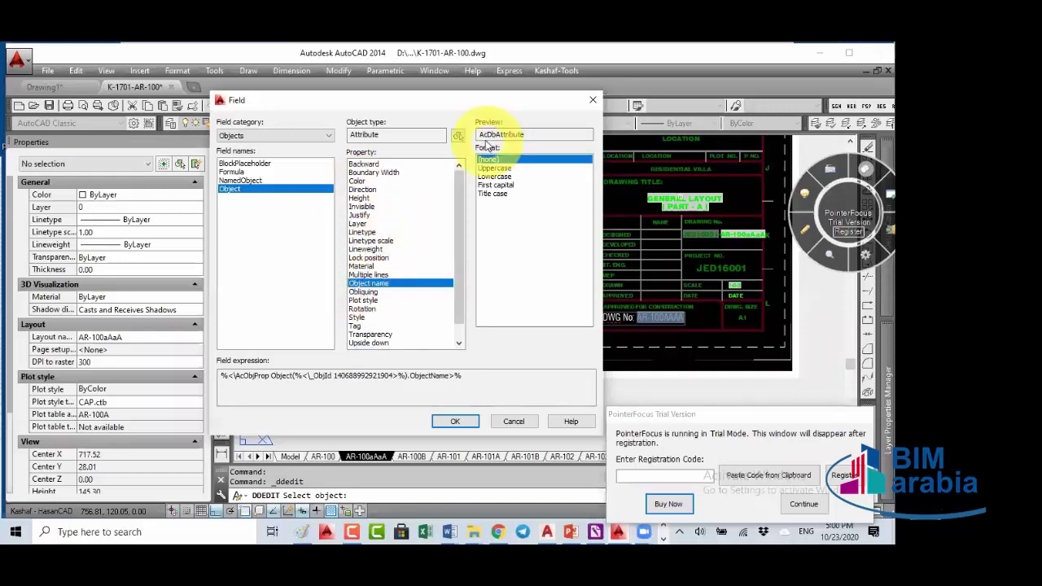
double_click(471, 135)
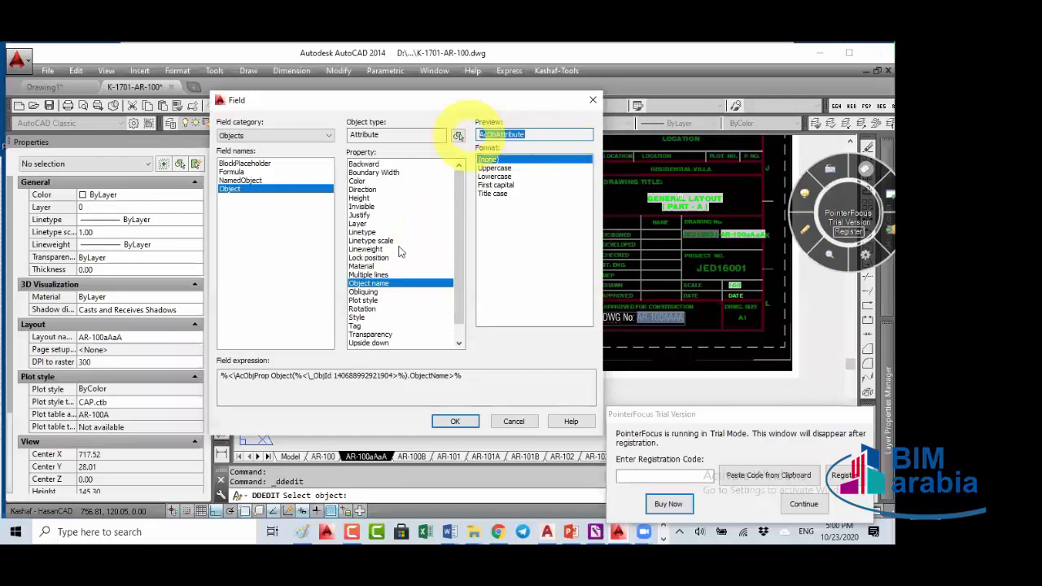
left_click(363, 317)
left_click(369, 343)
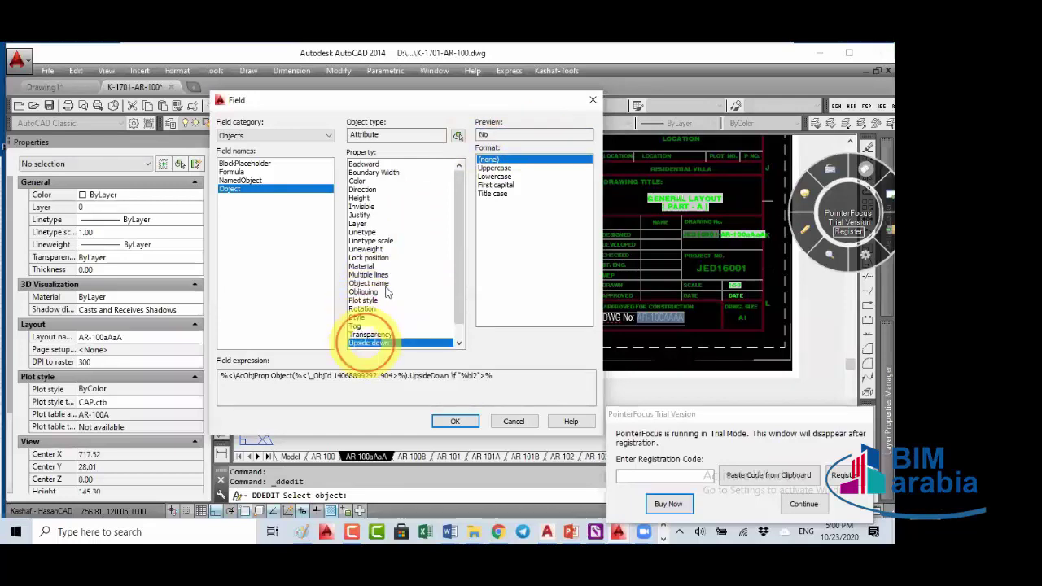
scroll(368, 345, "down", 1)
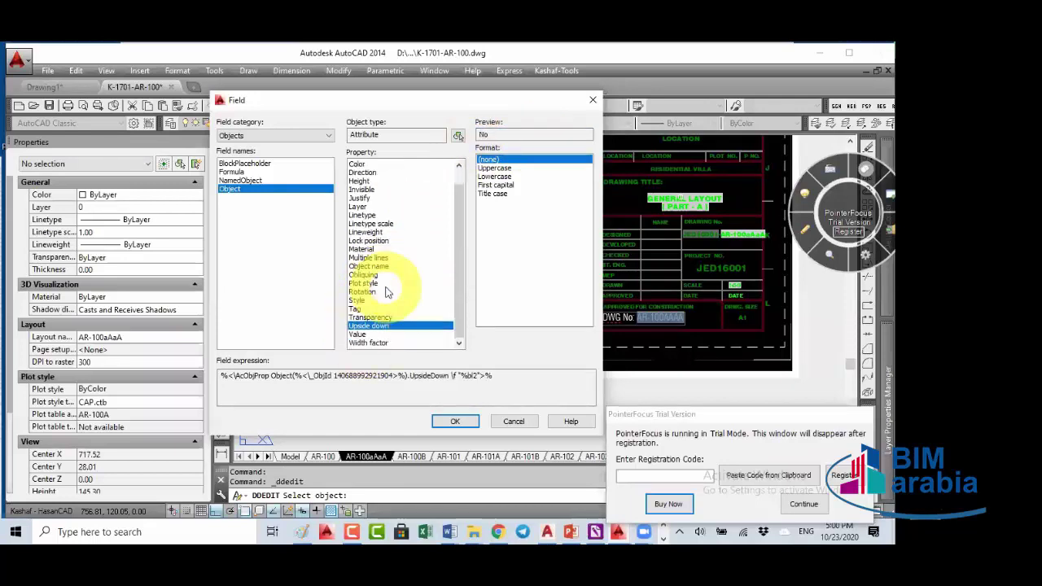
left_click(367, 343)
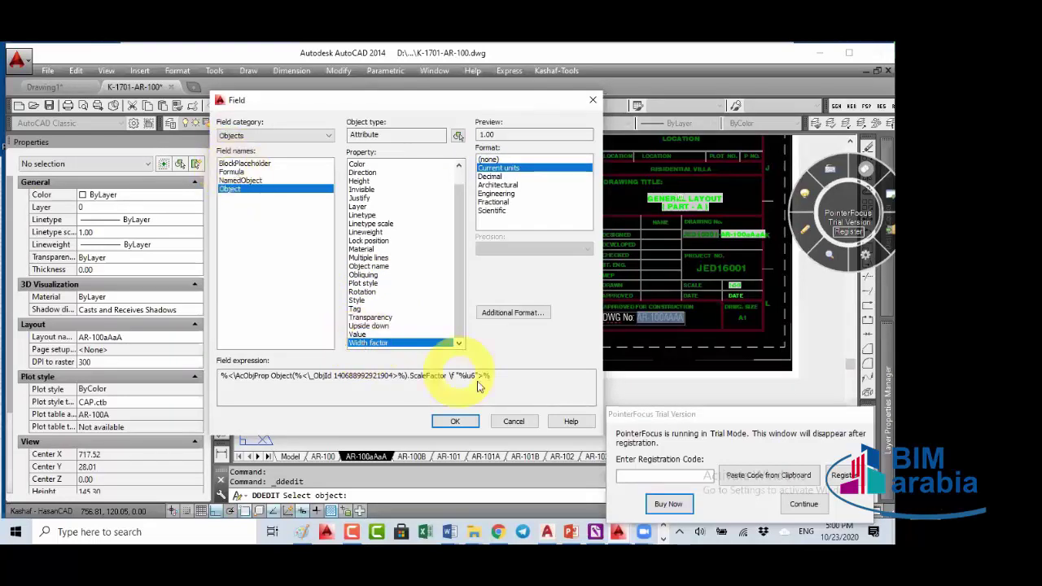
left_click(512, 422)
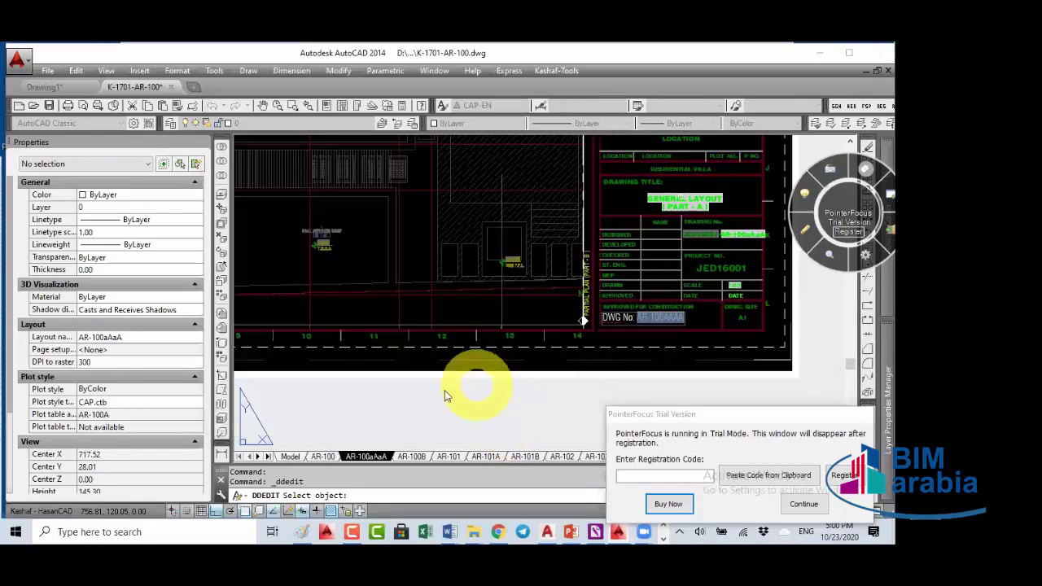
Step: Leave the layout and switch to model space
left_click(290, 457)
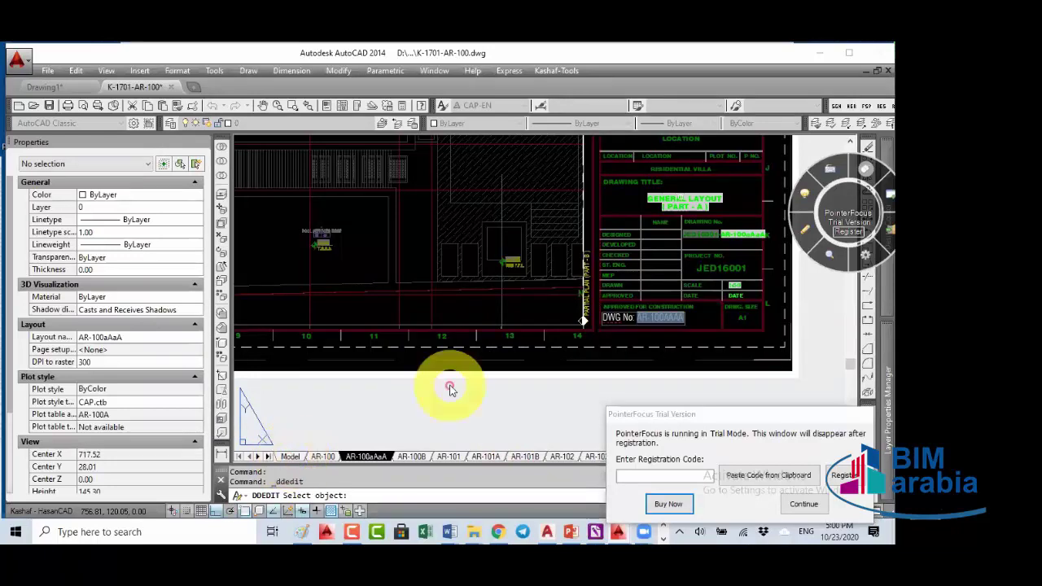
key("Escape")
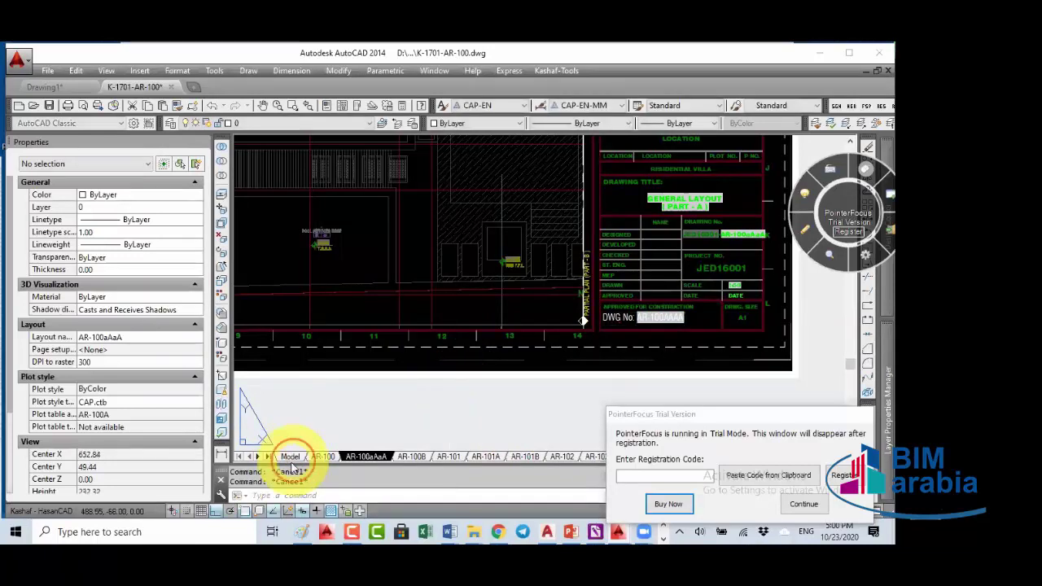
left_click(291, 457)
left_click(526, 249)
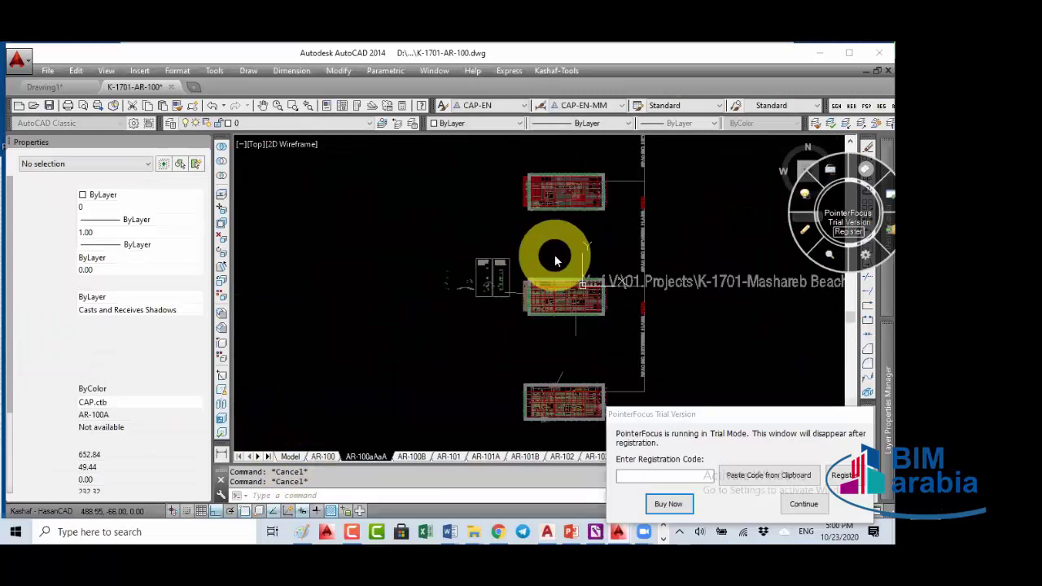
Step: Zoom in until the ROOF level marks +12.60 and +10.40 fill the viewport
scroll(569, 273, "up", 5)
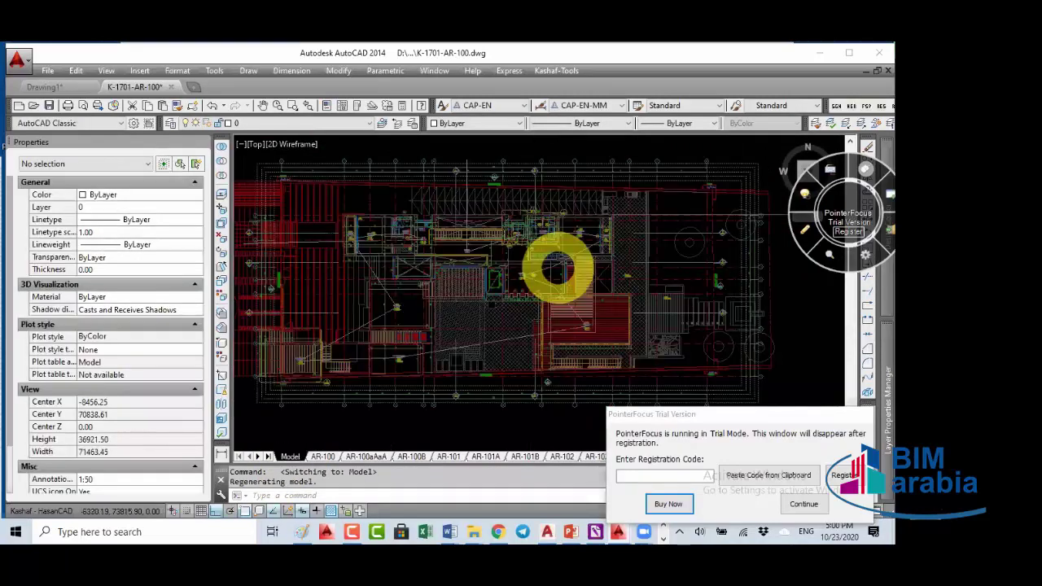
scroll(553, 269, "up", 6)
scroll(419, 308, "down", 2)
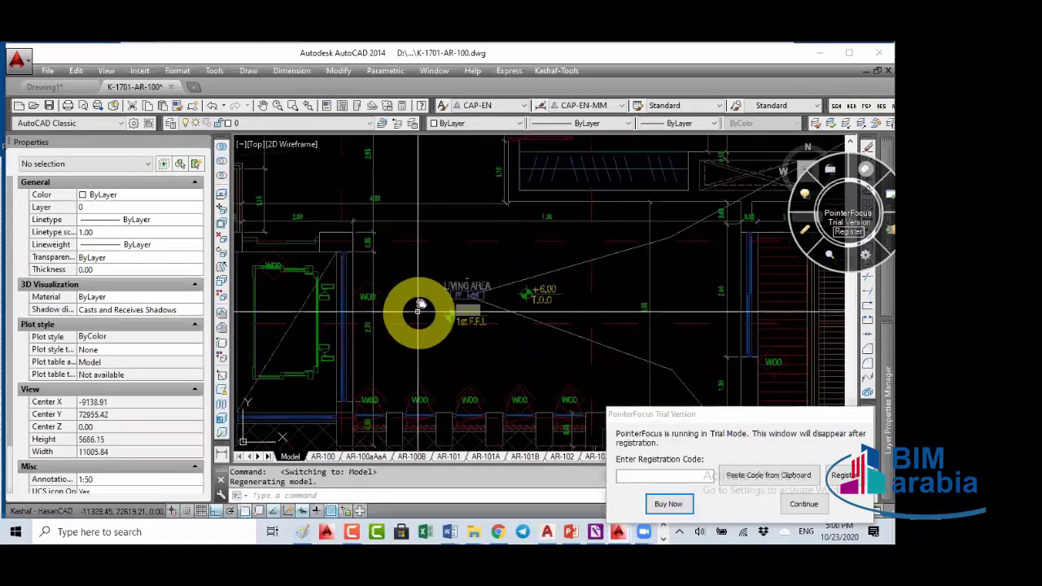
scroll(372, 302, "up", 3)
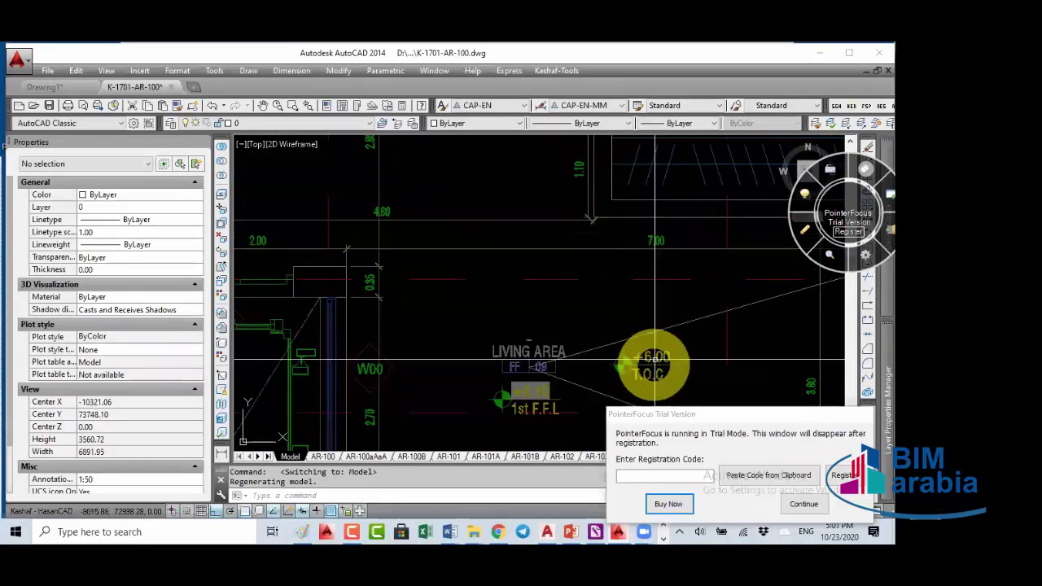
scroll(643, 342, "down", 10)
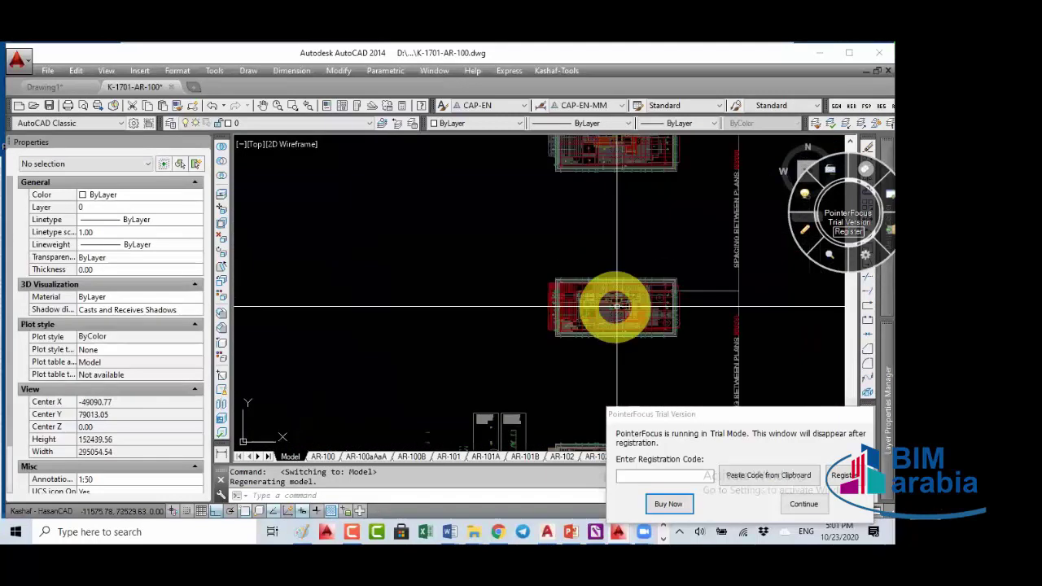
scroll(504, 309, "up", 5)
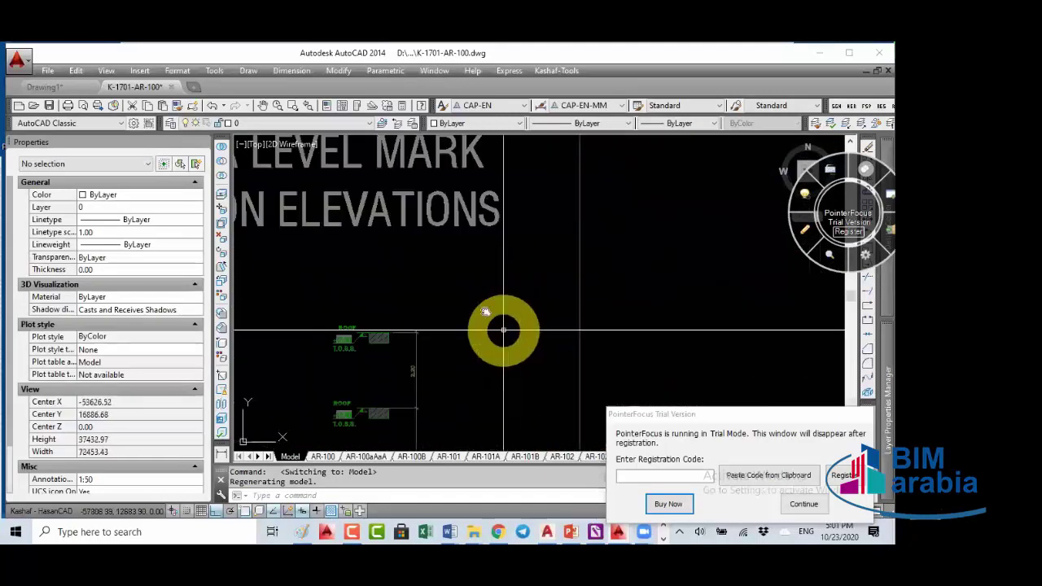
scroll(504, 330, "up", 5)
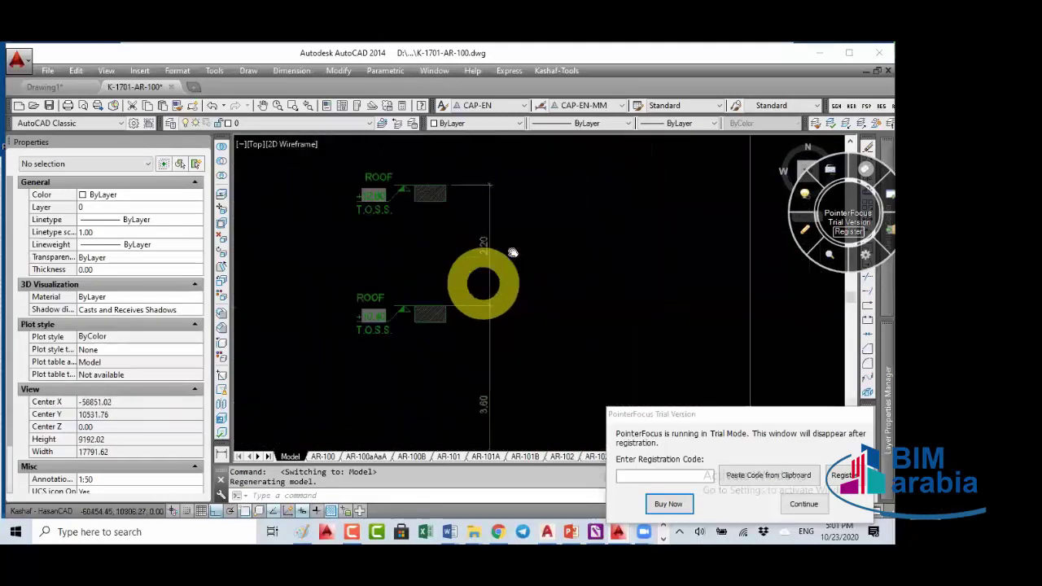
scroll(512, 253, "up", 3)
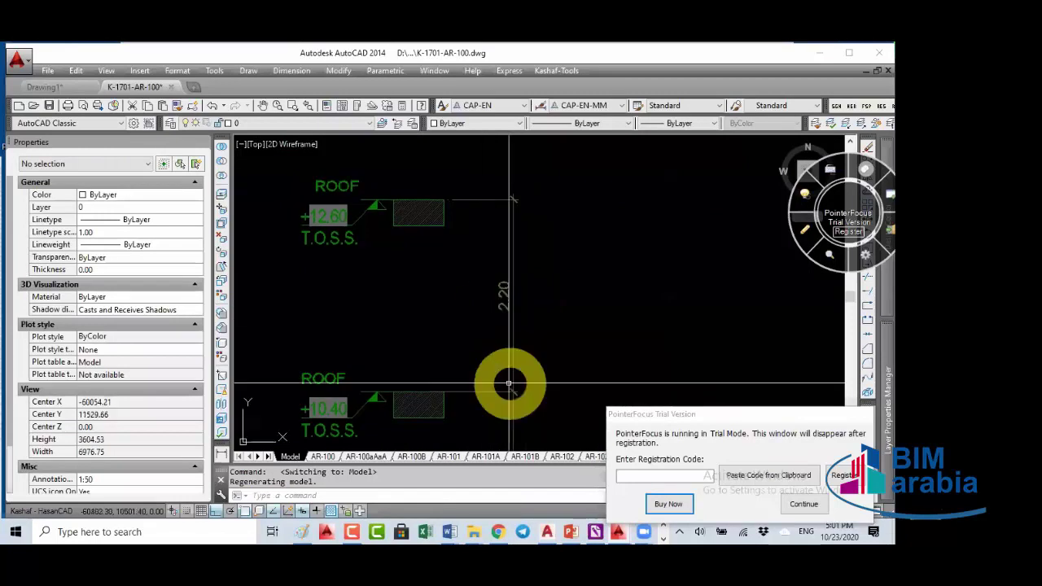
Step: Measure with DI from the lower to the upper ROOF level line, reading 2200.00
type("di")
key("Return")
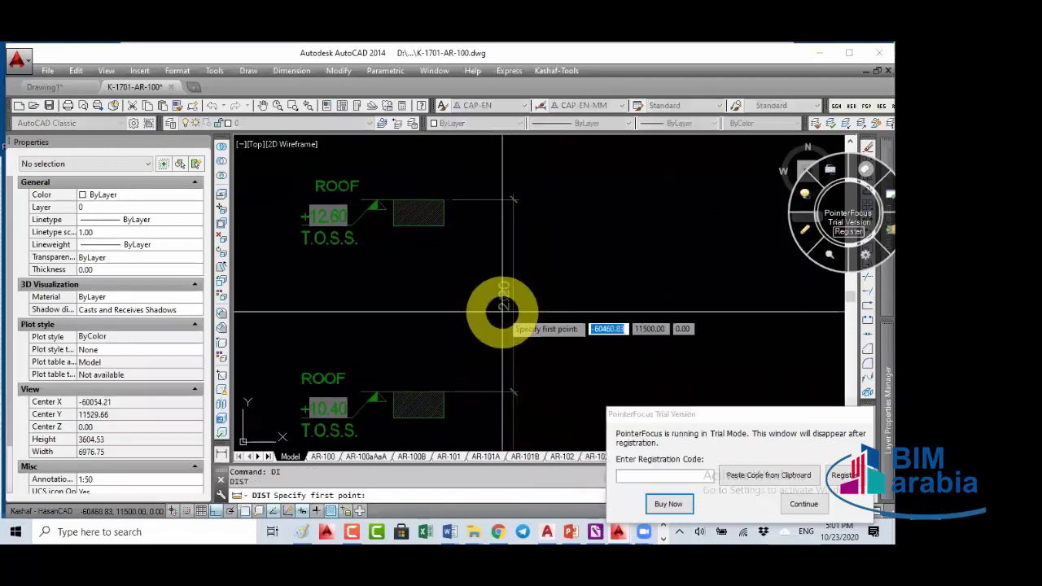
left_click(486, 394)
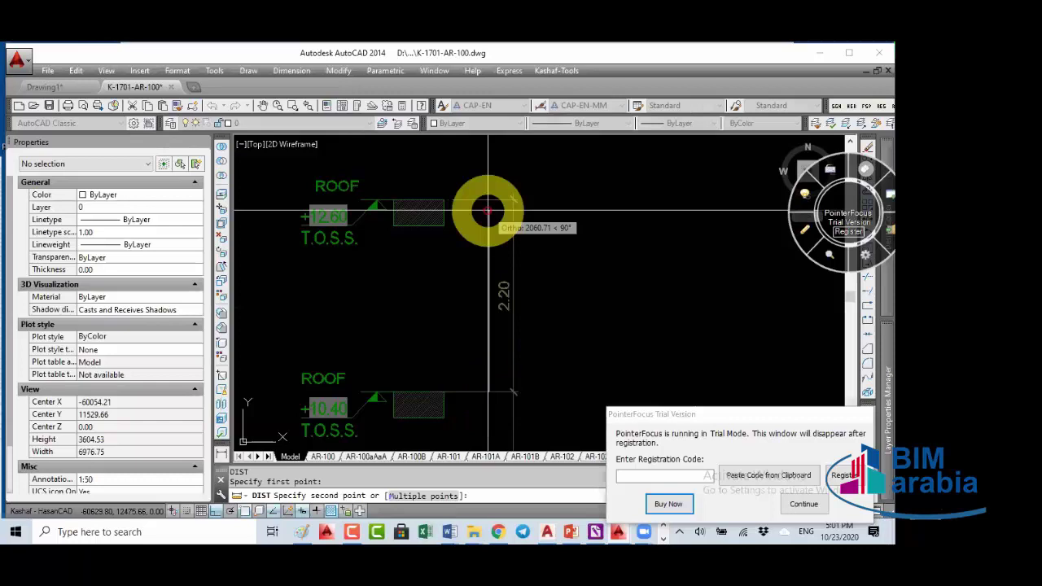
left_click(486, 196)
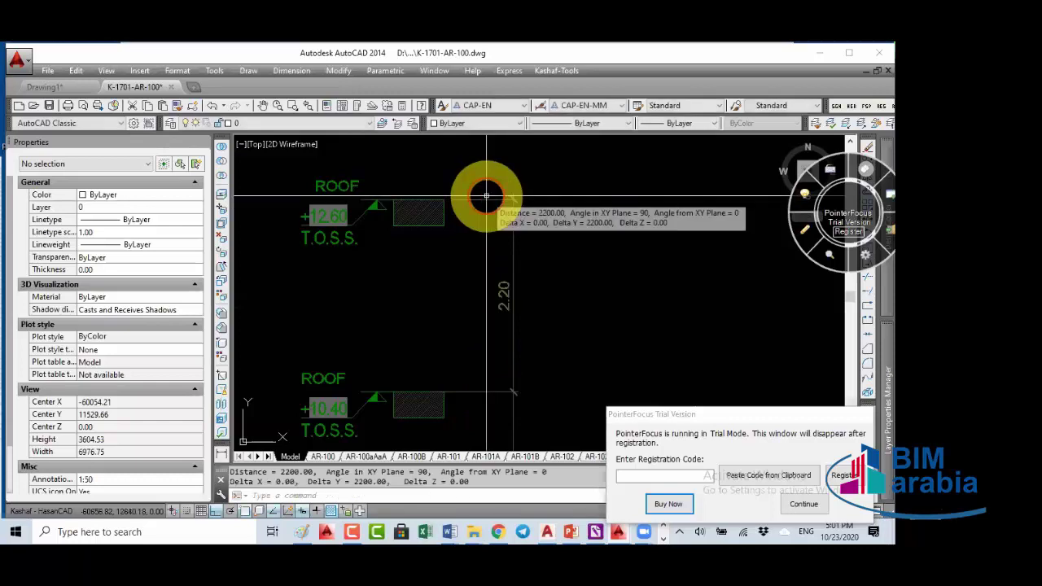
left_click(297, 473)
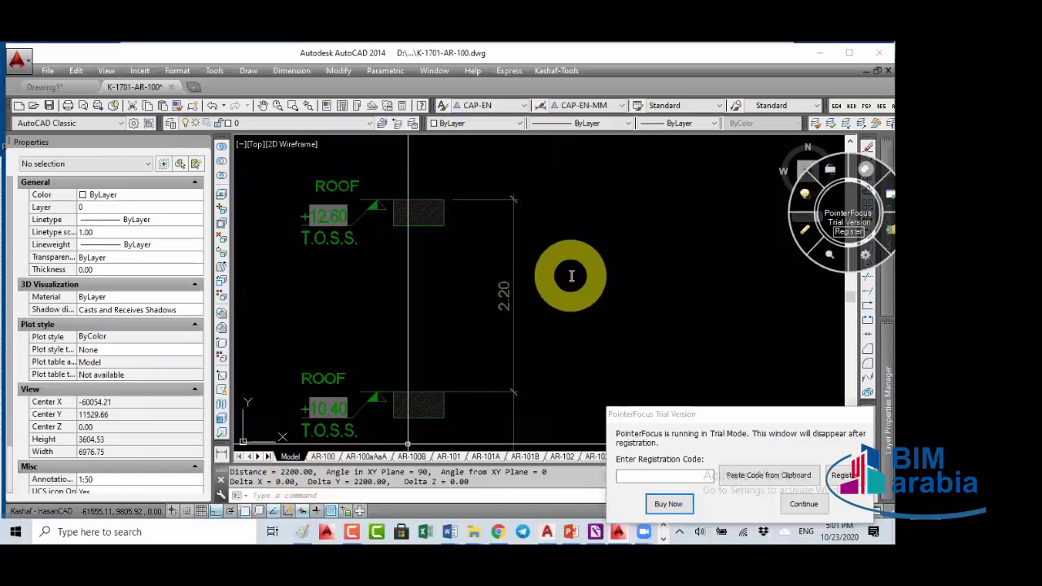
left_click(580, 285)
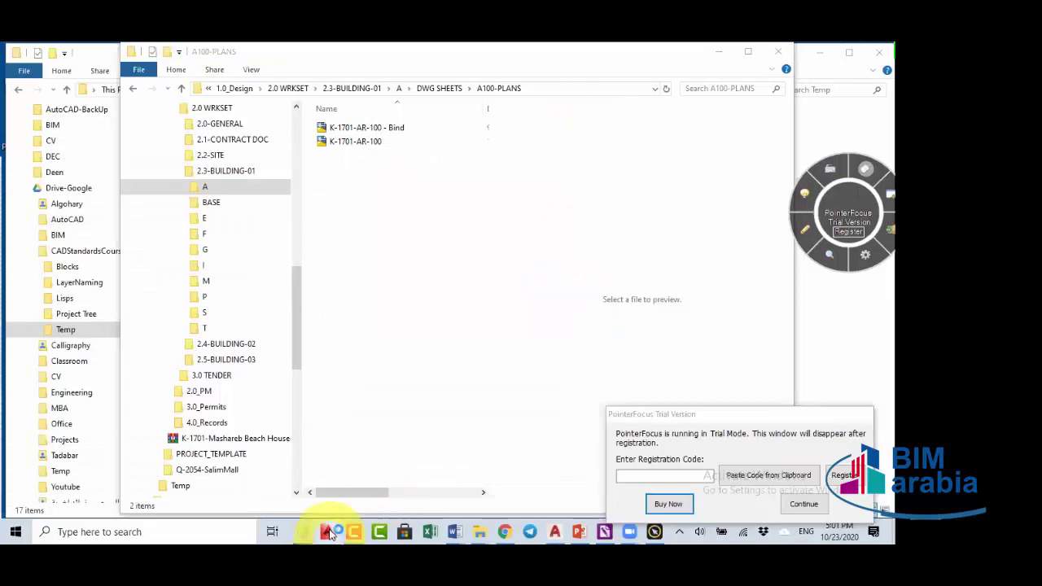
Step: Switch from File Explorer to AutoCAD showing the blank Drawing1
left_click(327, 531)
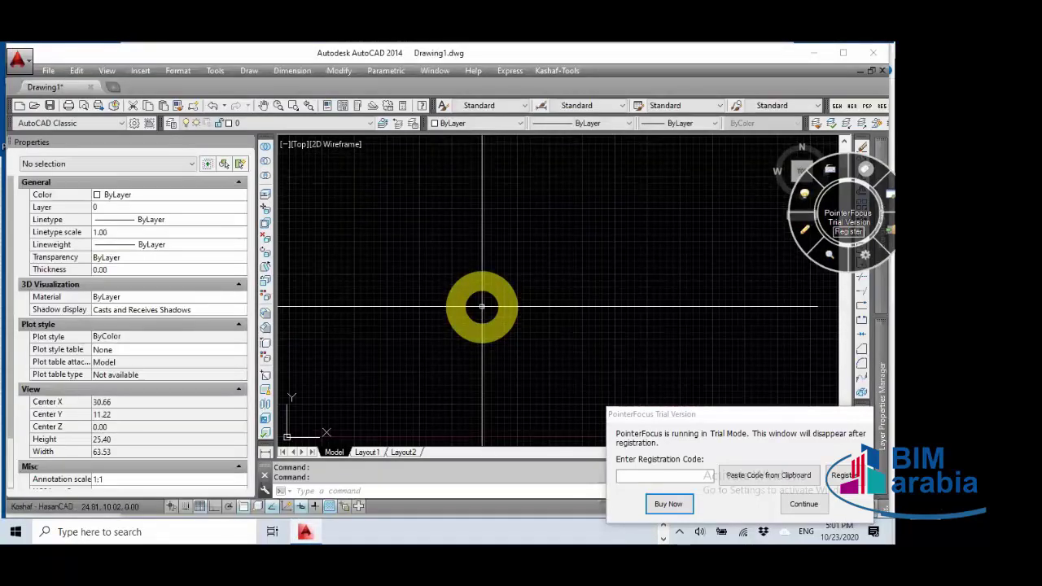
left_click(17, 59)
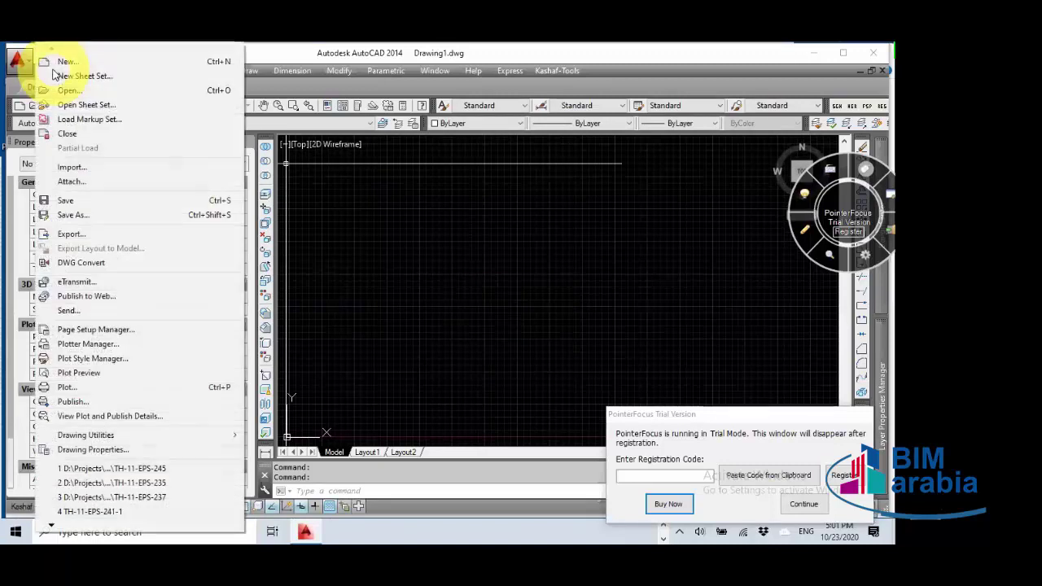
left_click(57, 75)
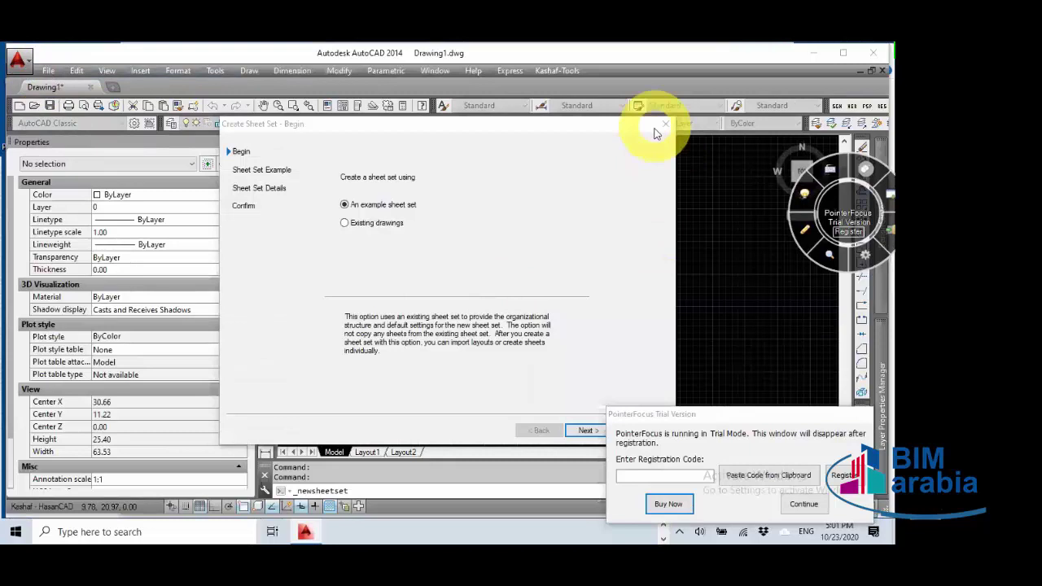
left_click(667, 125)
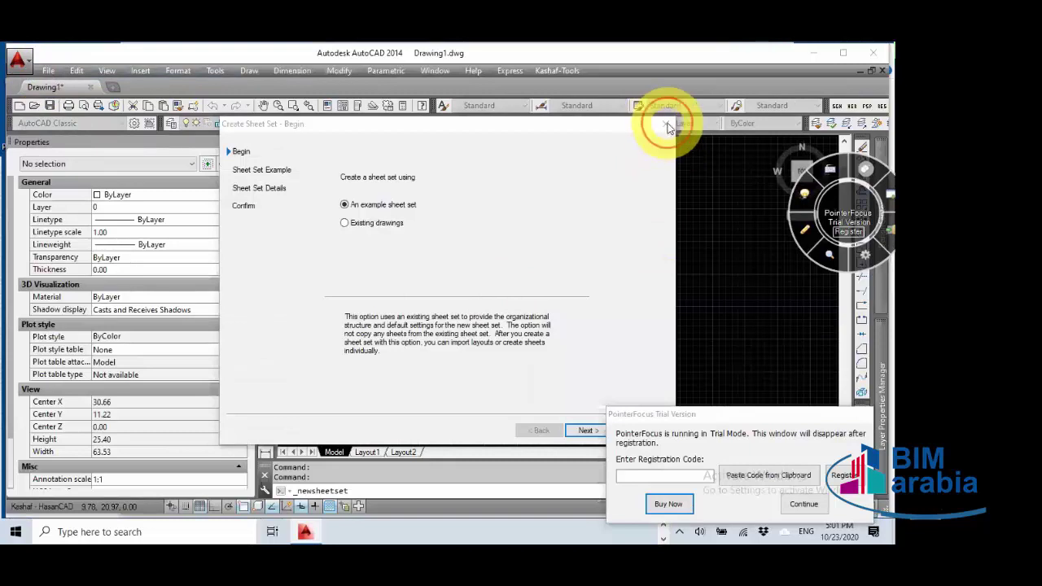
left_click_drag(632, 419, 847, 423)
left_click(644, 430)
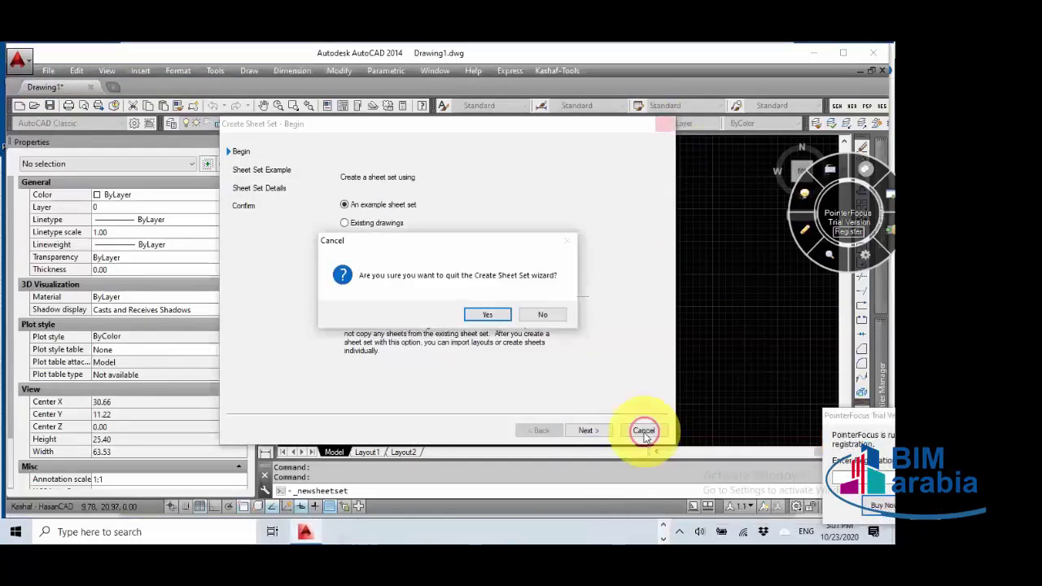
left_click(486, 315)
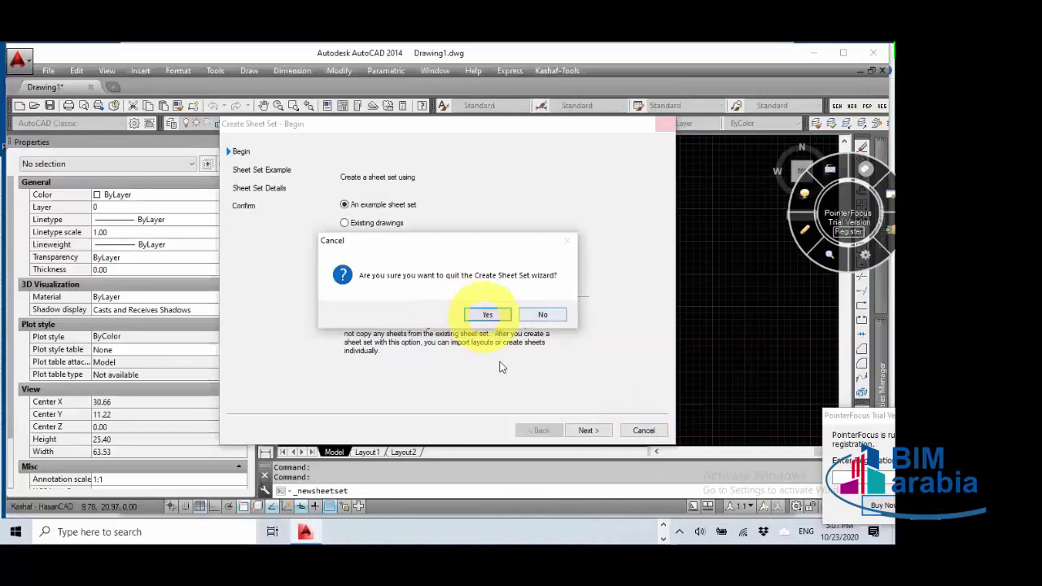
left_click(130, 140)
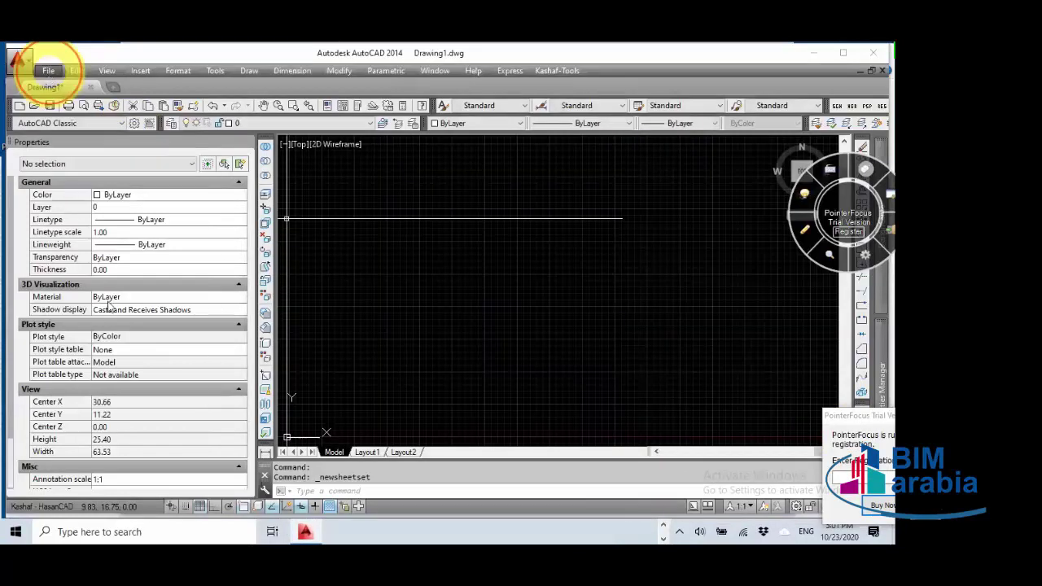
left_click(48, 70)
Step: Bring the A100-PLANS folder window forward, then return to the AutoCAD drawing
left_click(534, 368)
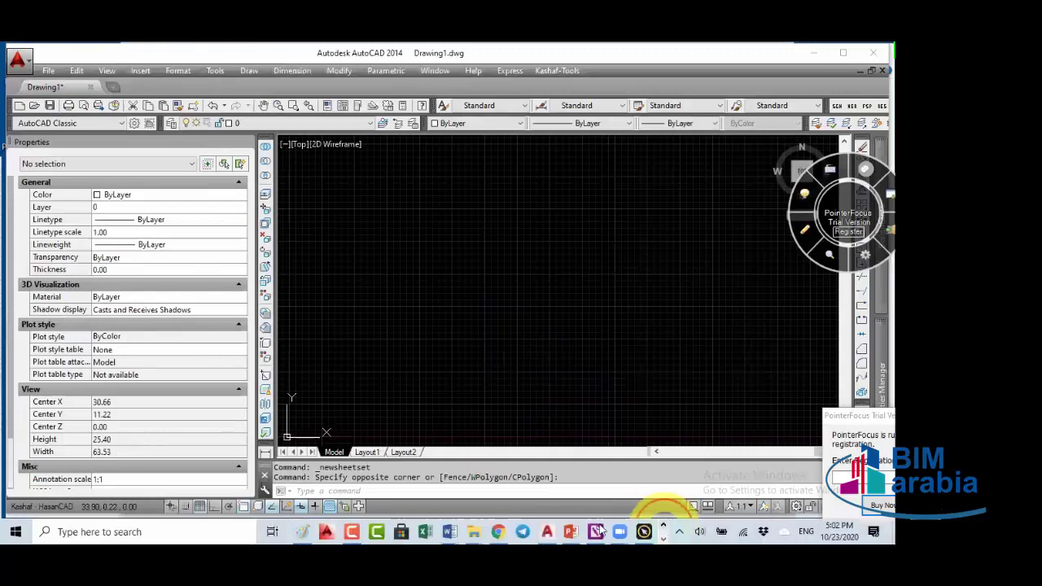
mouse_move(478, 530)
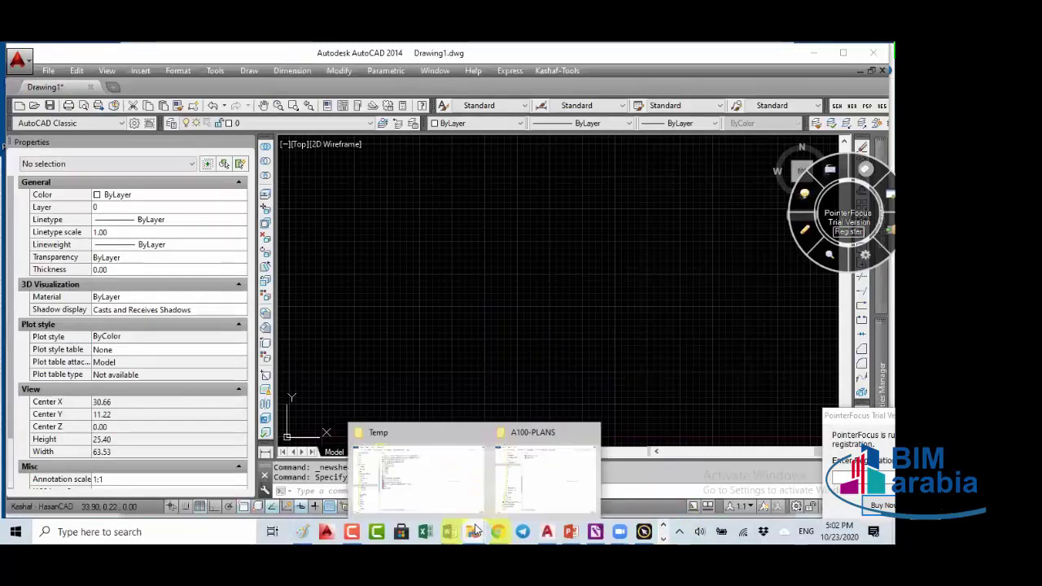
left_click(544, 475)
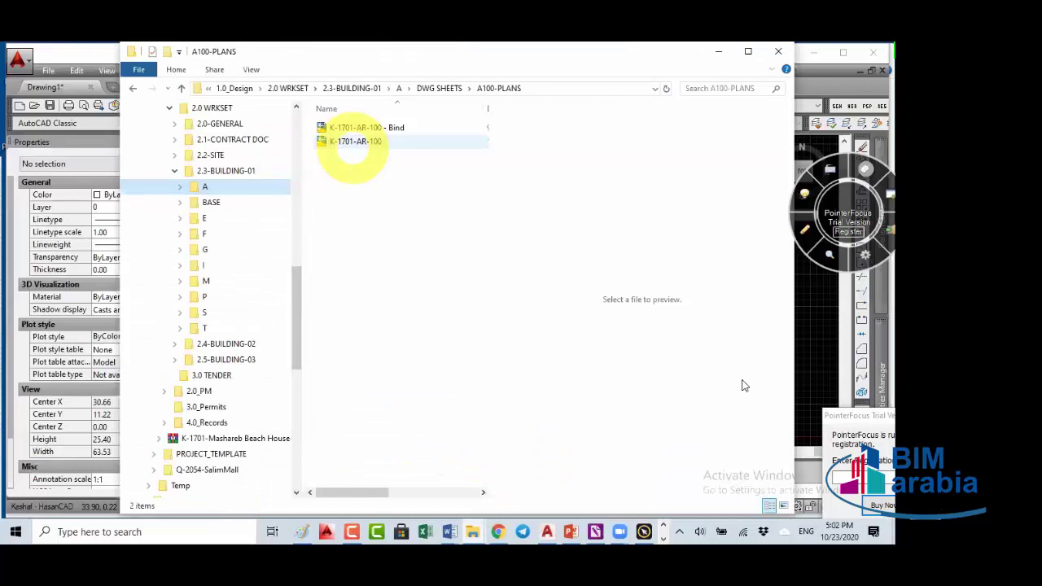
left_click(811, 356)
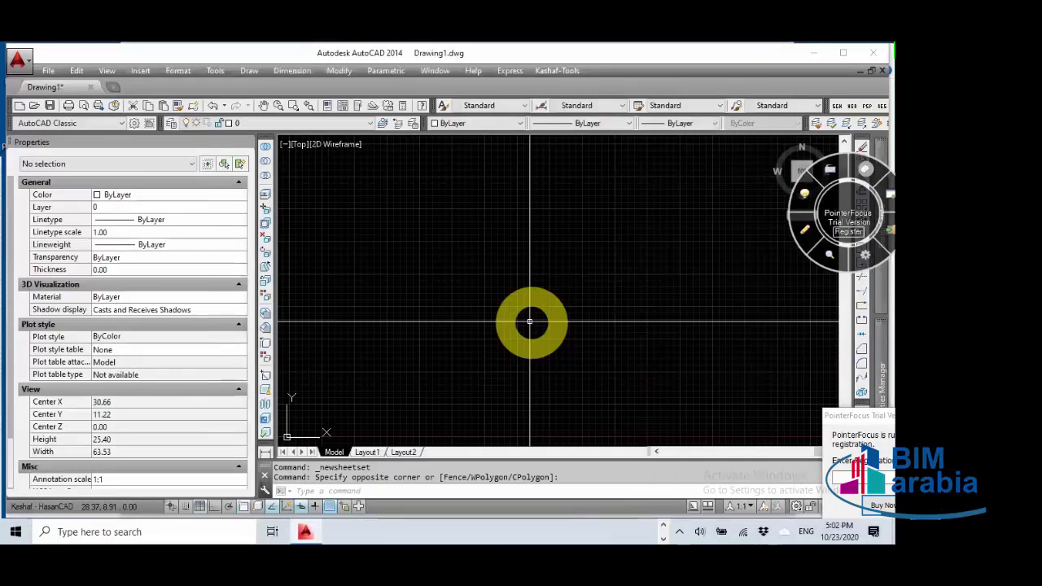
key("Escape")
Step: Draw a horizontal level line with ortho turned on
type("l")
key("Return")
left_click(373, 338)
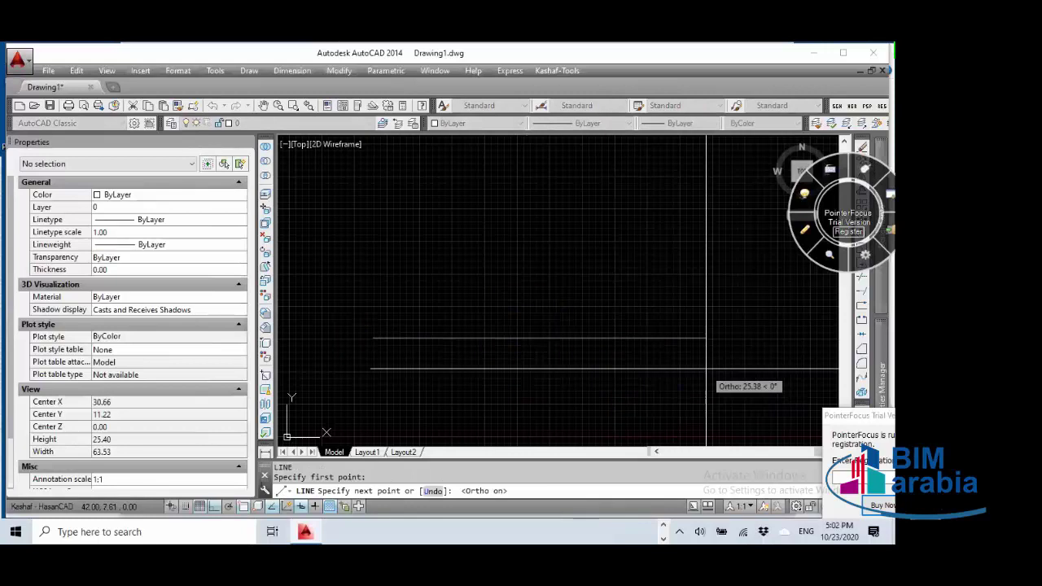
key("F8")
left_click(721, 383)
key("Return")
Step: Place a multiline 'lvl' text label above the line
type("t")
key("Return")
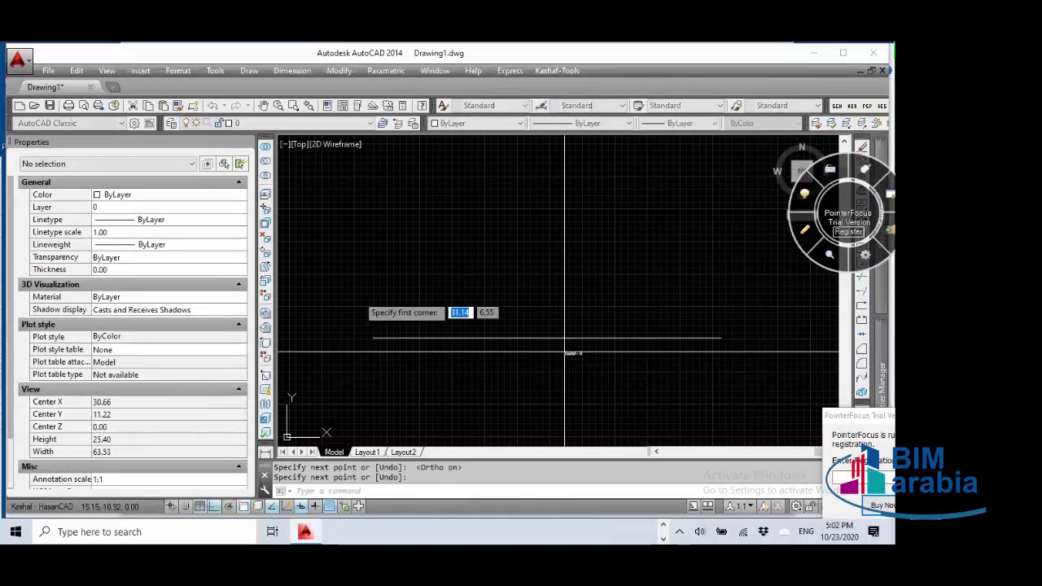
left_click(570, 349)
left_click(492, 325)
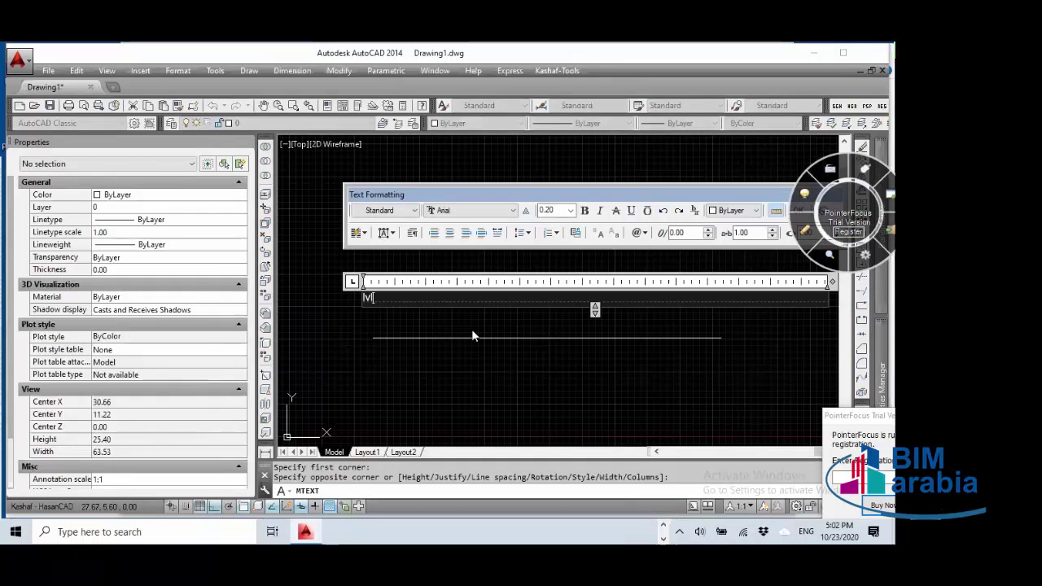
left_click(446, 363)
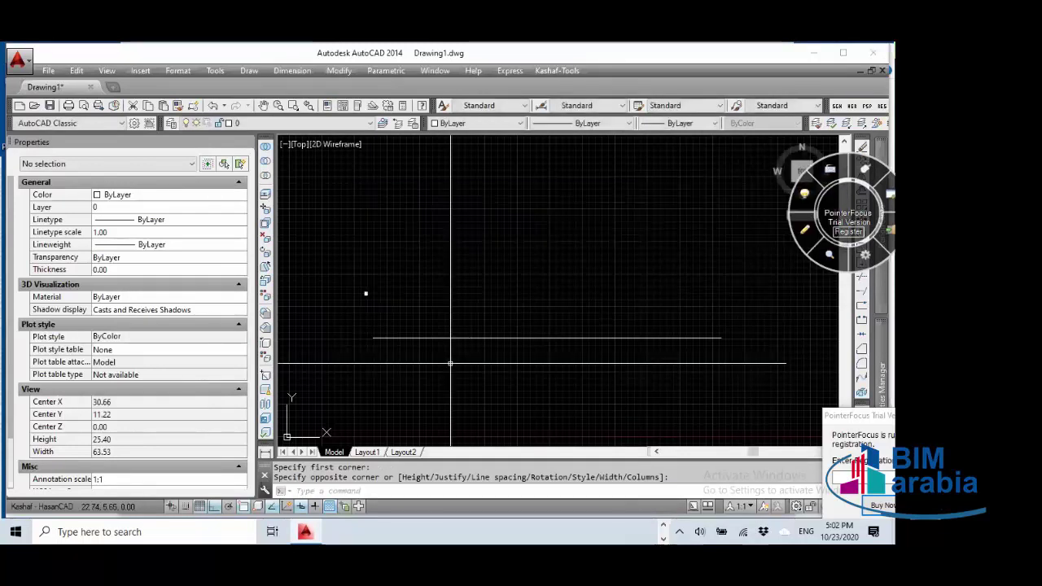
Step: Move the short line lower down
type("m")
key("Return")
left_click(391, 285)
left_click(525, 300)
key("Return")
left_click(465, 298)
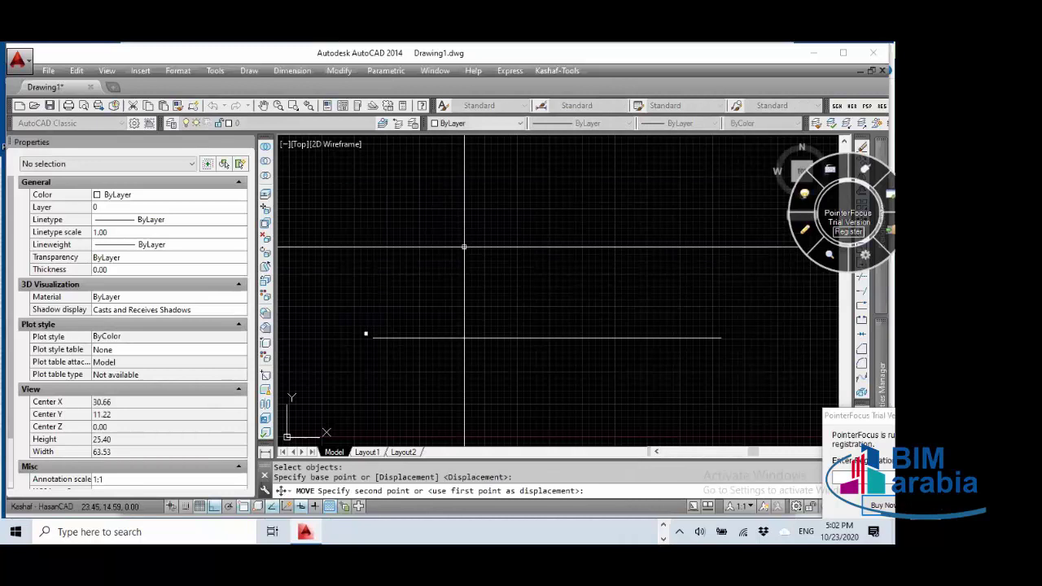
left_click(465, 245)
Step: Window-select the label objects and run a second move on them
key("Return")
left_click(361, 328)
left_click(383, 342)
key("Return")
left_click(397, 291)
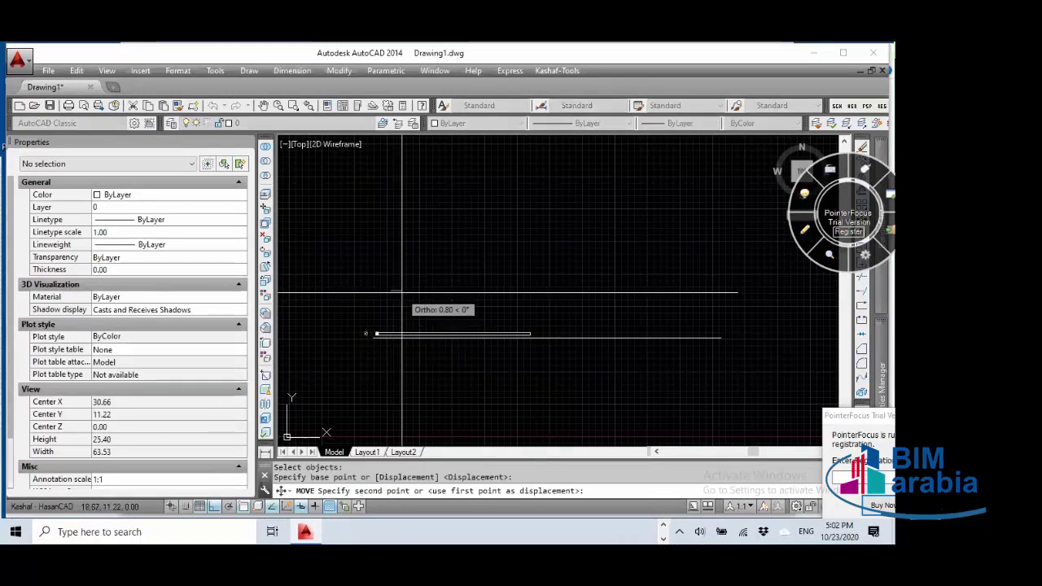
left_click(397, 290)
Step: Turn off the grid and begin copying the upper line by 22, then cancel
scroll(383, 318, "up", 8)
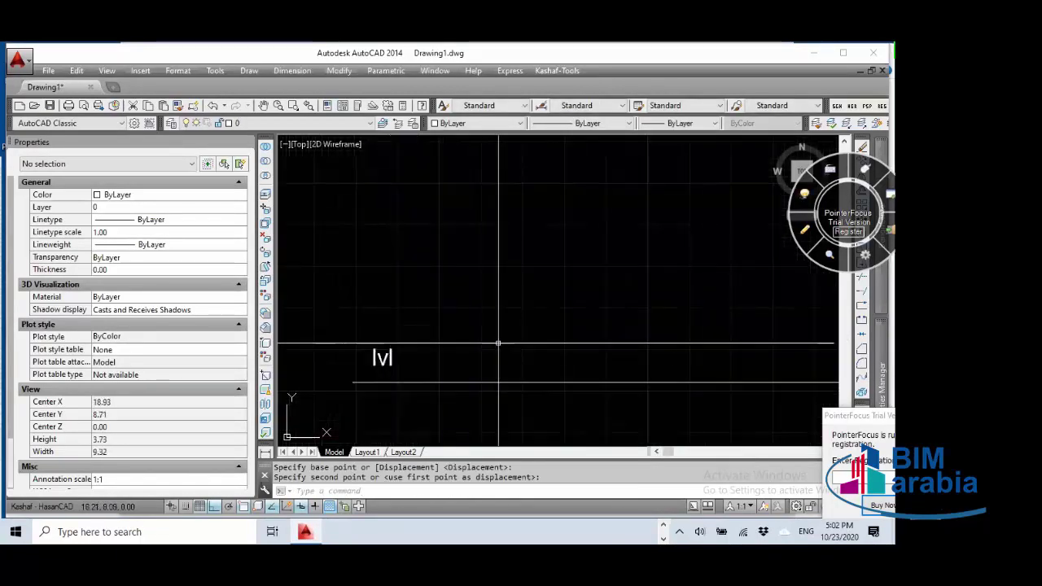
left_click(496, 342)
key("F7")
left_click(476, 326)
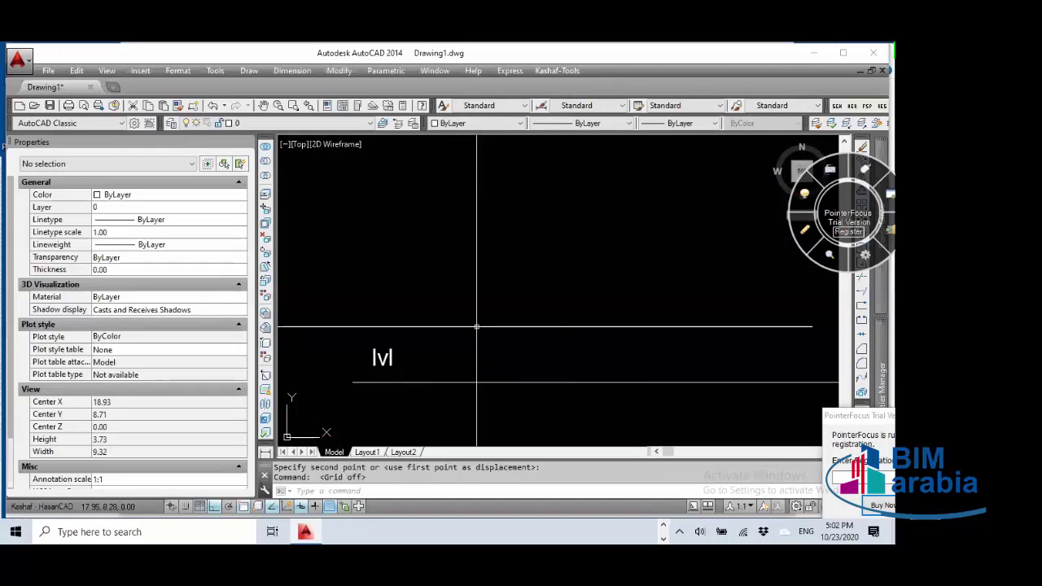
left_click(456, 399)
type("co")
key("Return")
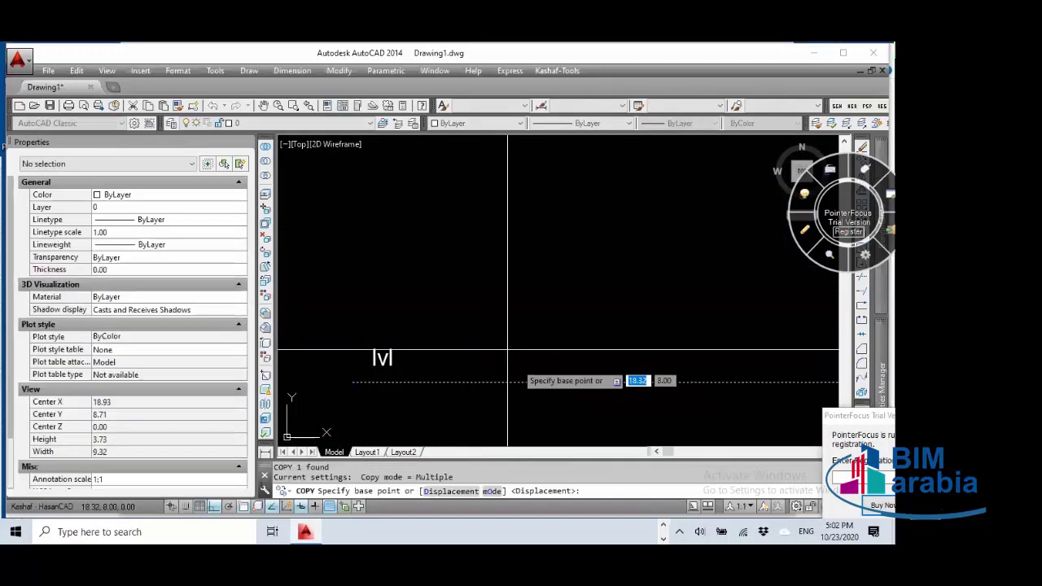
left_click(513, 381)
type("22")
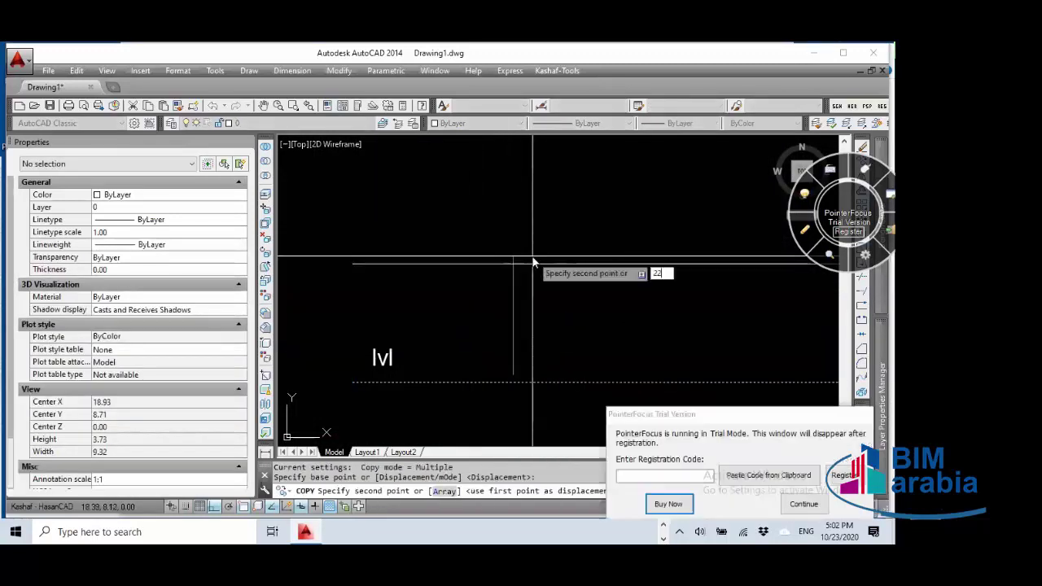
key("Escape")
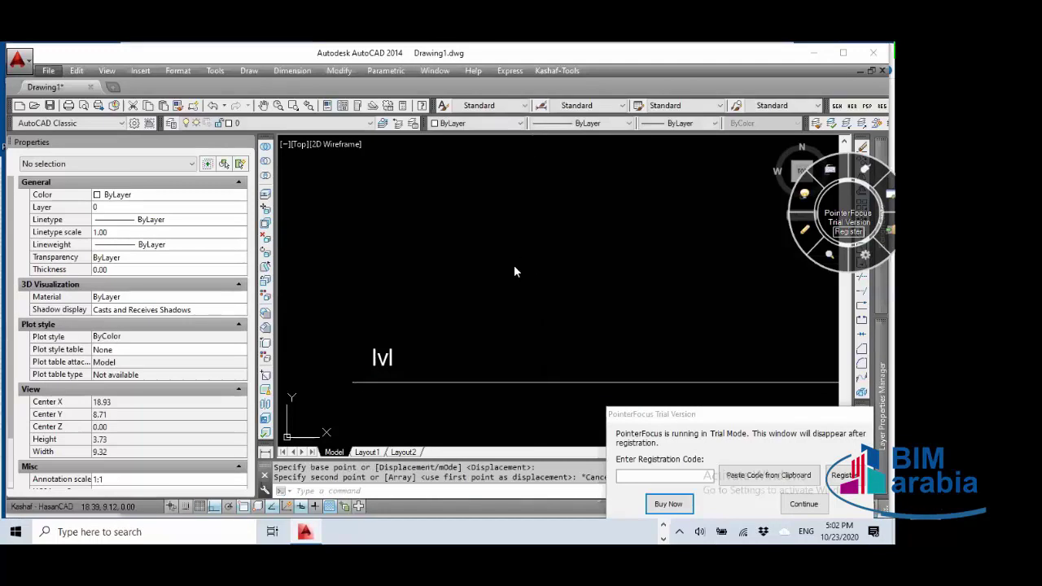
Step: Move the lvl text and its line so the base point lands on 0,0
left_click(423, 327)
left_click(365, 396)
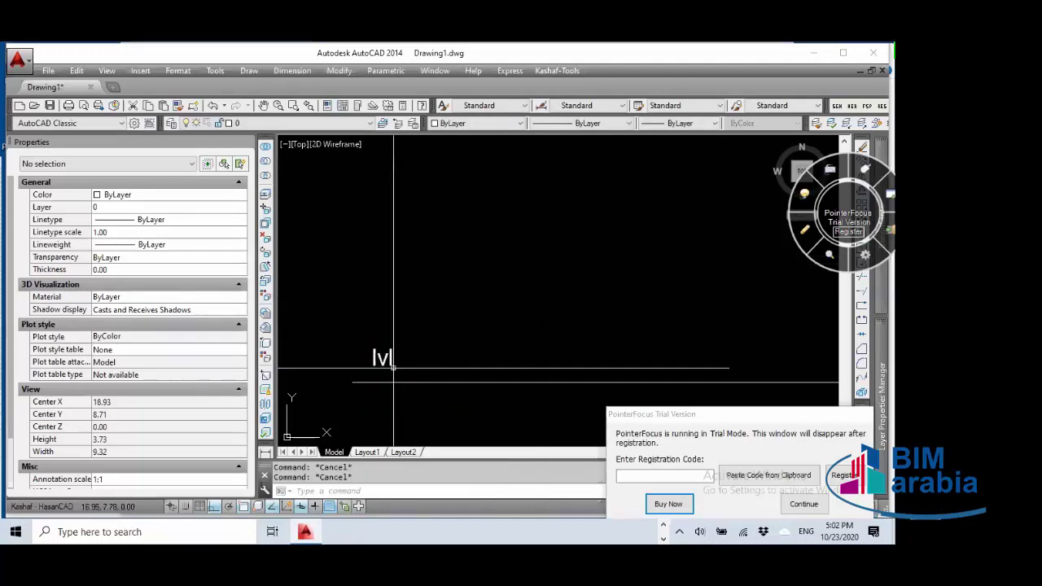
type("m")
key("Return")
key("Return")
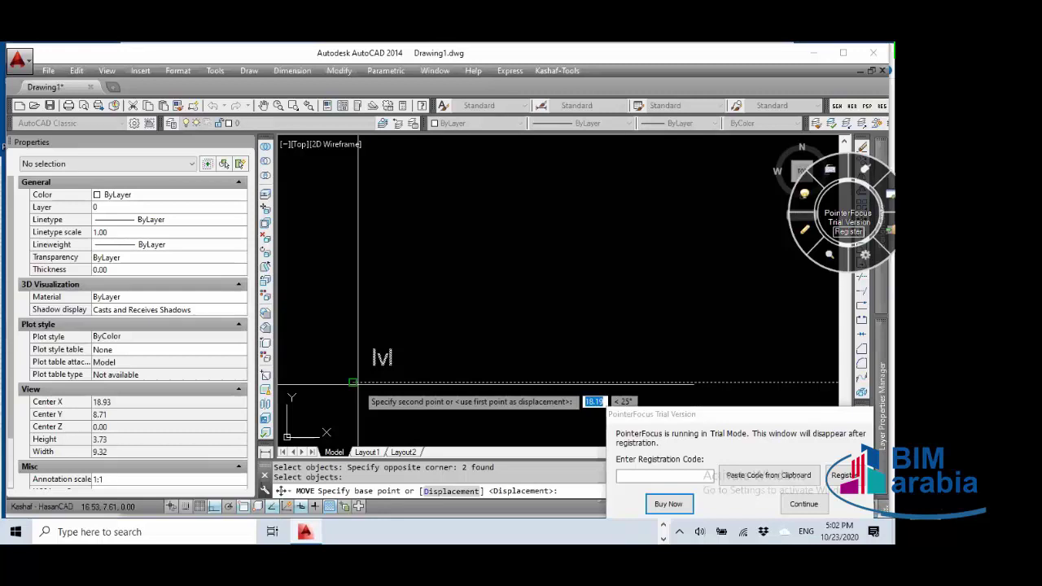
left_click(440, 343)
type("0,0")
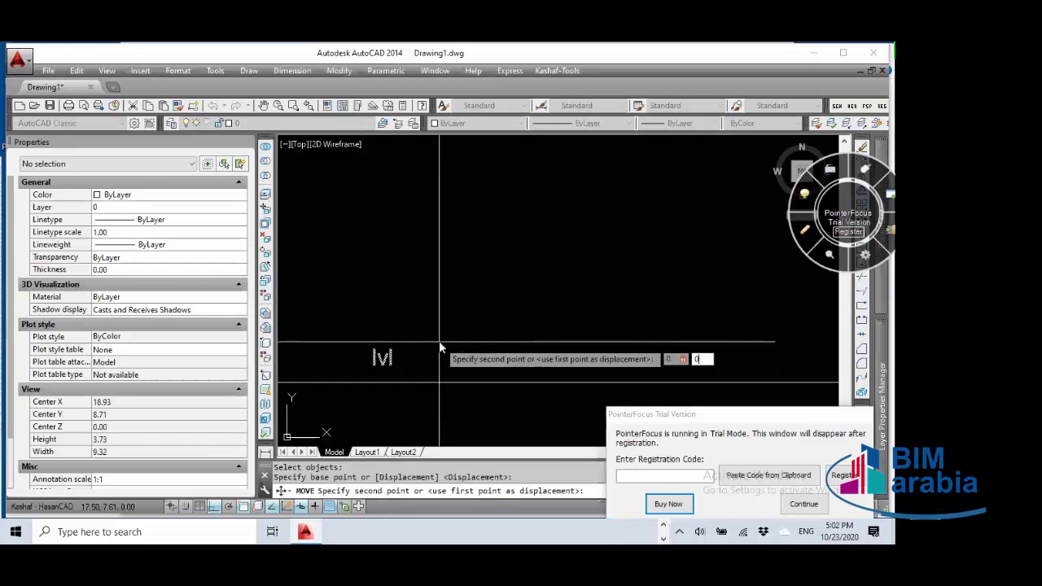
key("Return")
Step: Fit the drawing in view and select the line, abandoning a grip stretch
middle_click(441, 344)
middle_click(441, 344)
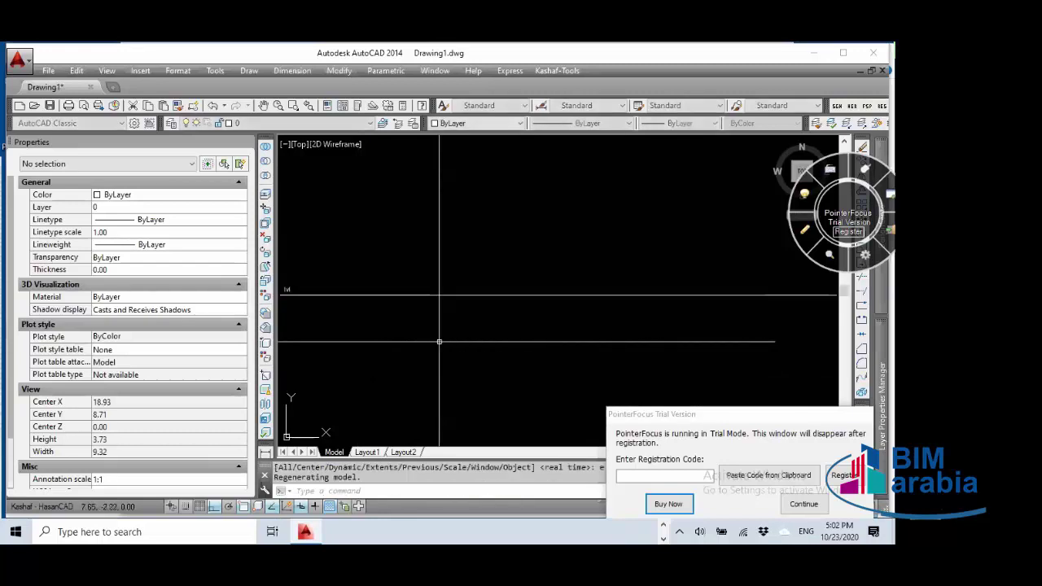
left_click(456, 308)
left_click(440, 321)
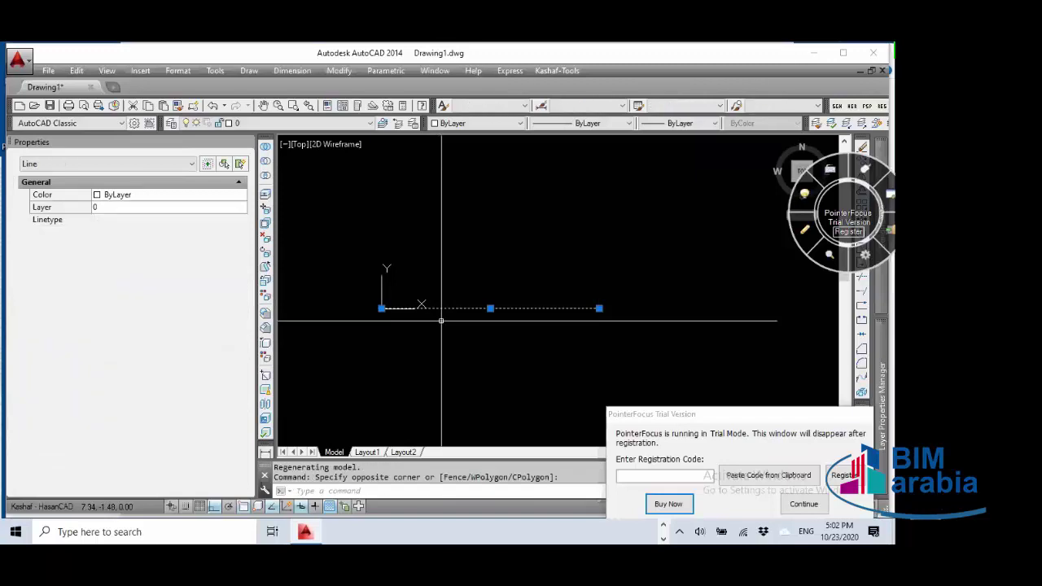
left_click(600, 307)
key("Escape")
key("Escape")
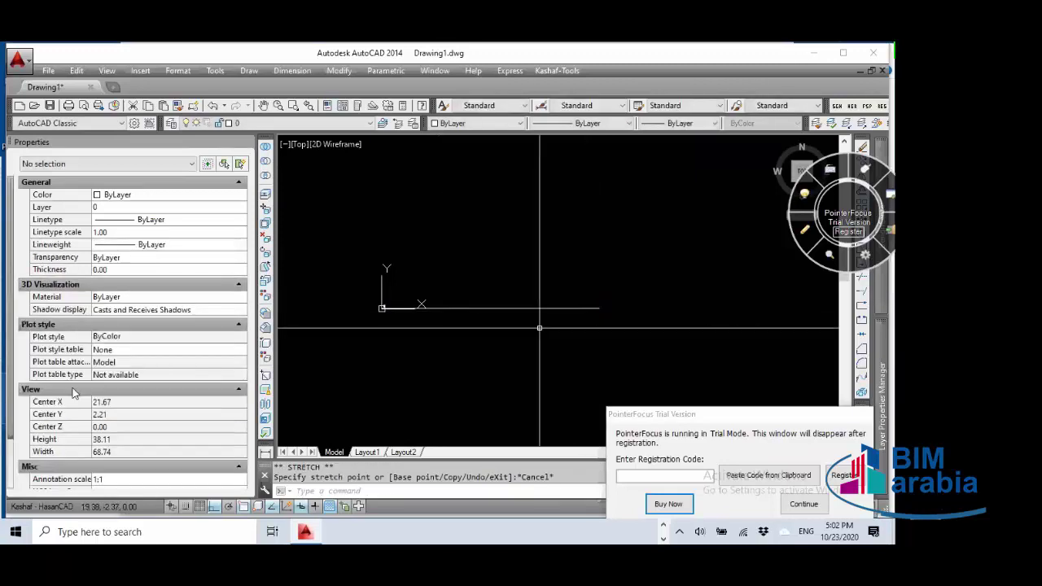
left_click(623, 398)
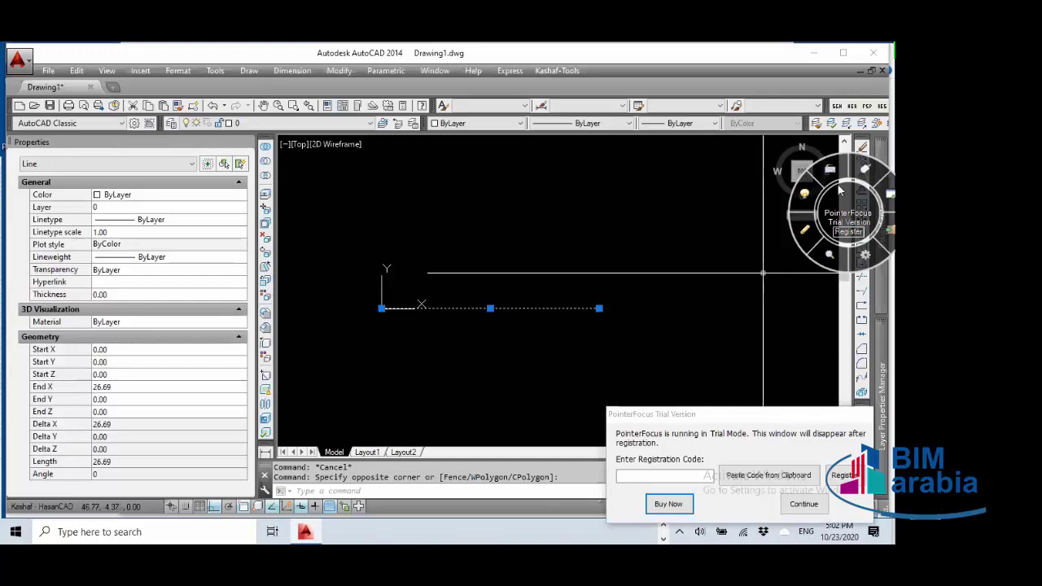
key("F10")
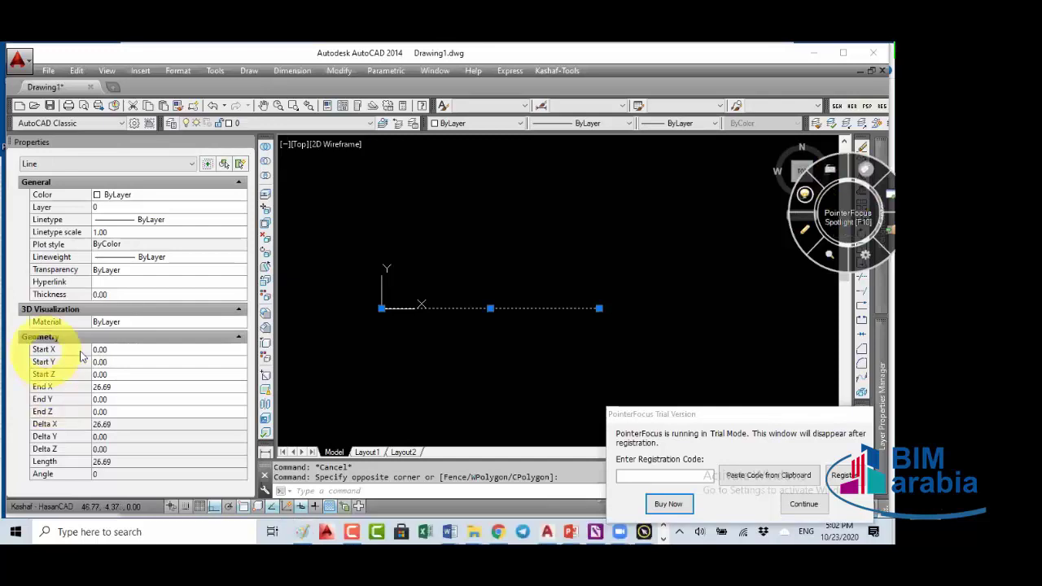
left_click(402, 301)
key("Escape")
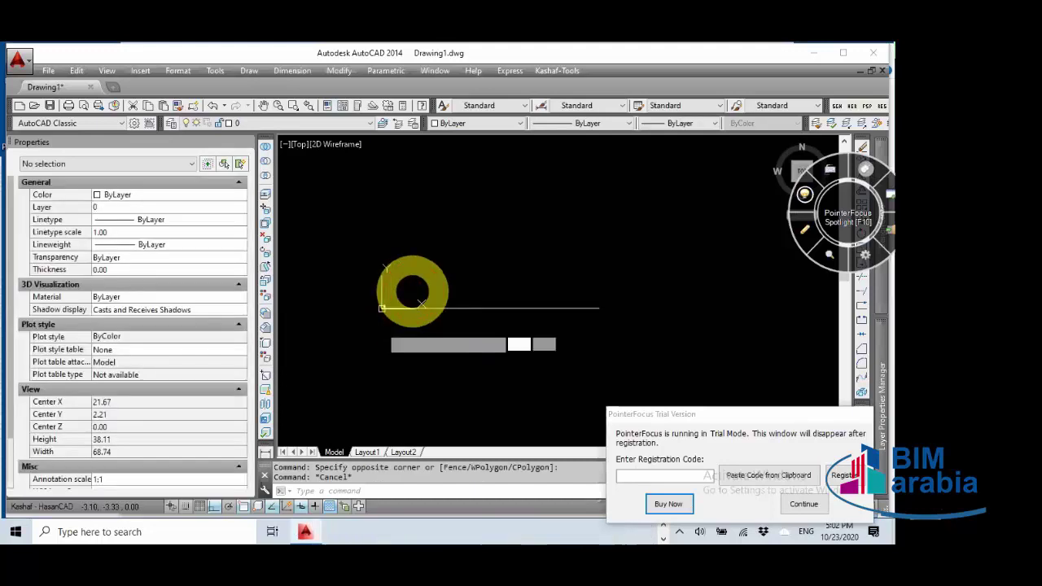
Step: Copy the line and M title 2200 units upward
left_click(428, 270)
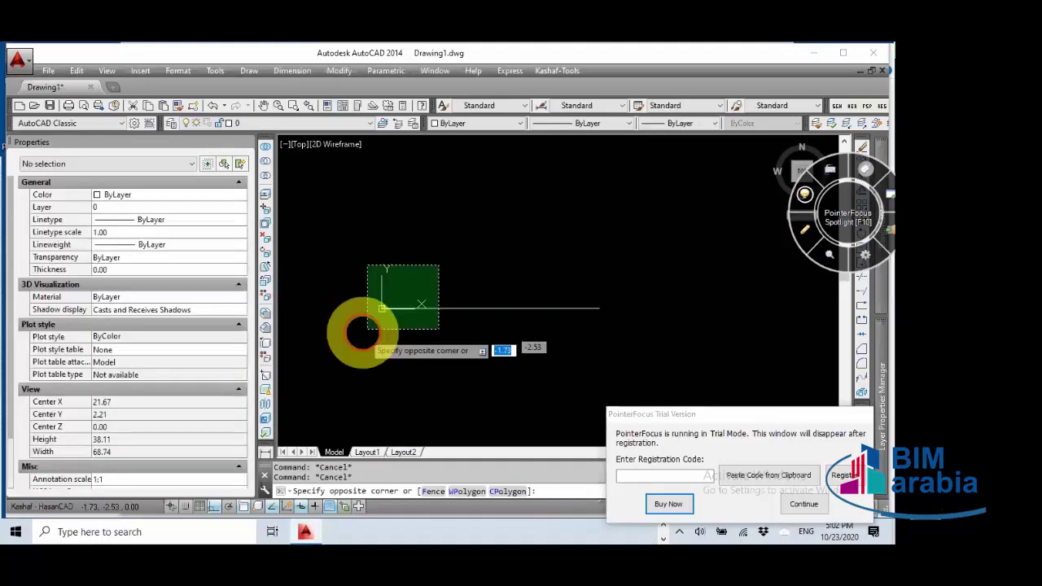
left_click(371, 342)
type("o")
key("Return")
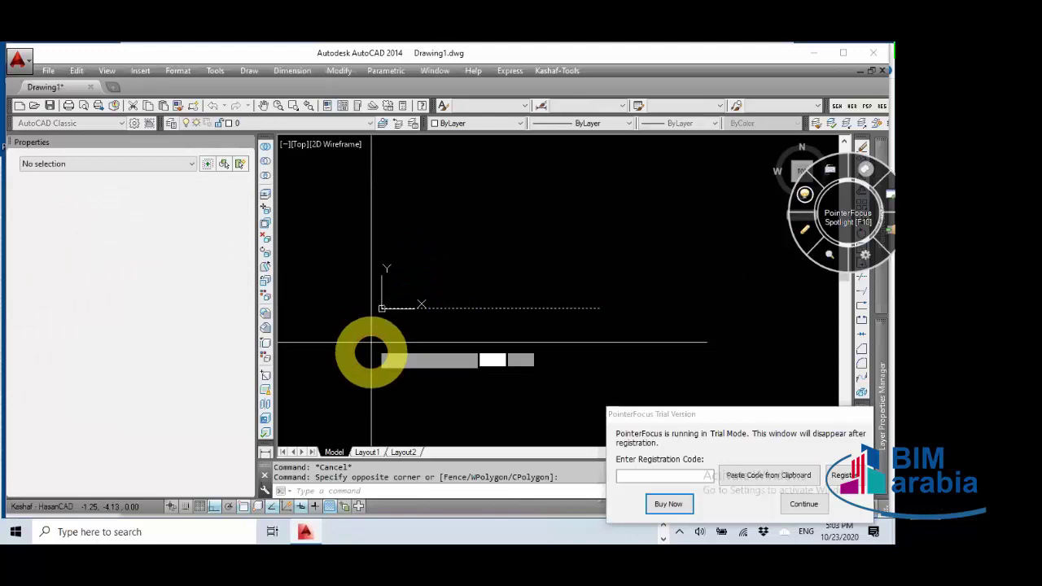
left_click(371, 352)
type("220")
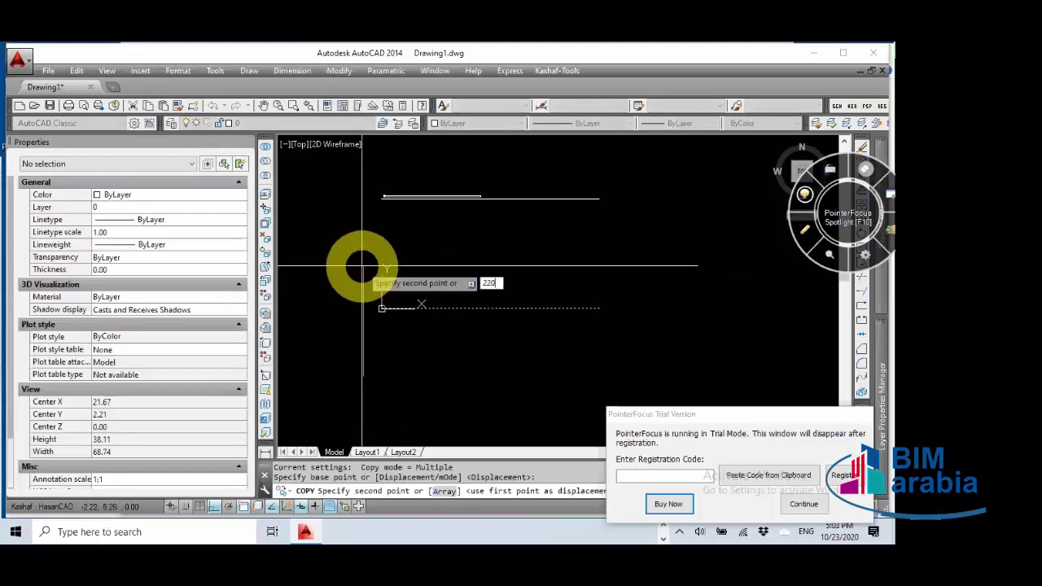
type("0")
key("Return")
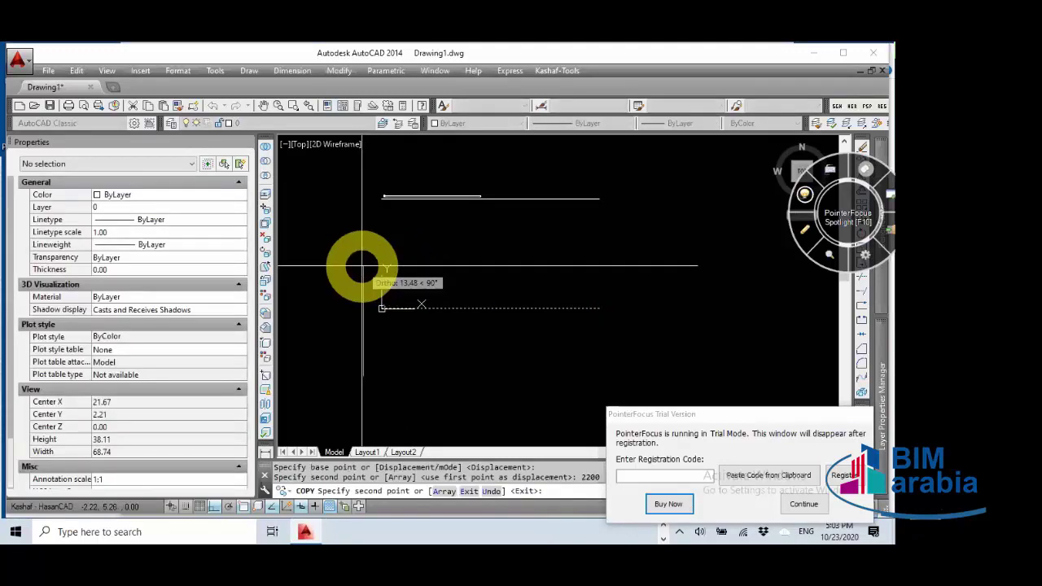
key("Escape")
Step: Stretch the end of the upper copy's line using a crossing window
middle_click(362, 265)
middle_click(363, 265)
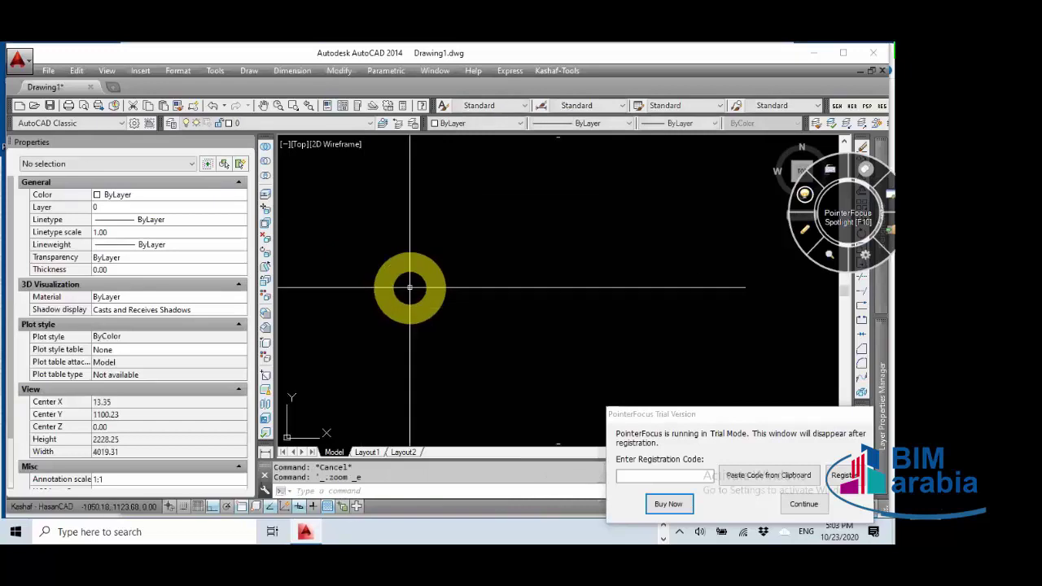
middle_click_drag(410, 287, 533, 168)
type("s")
key("Return")
left_click(539, 155)
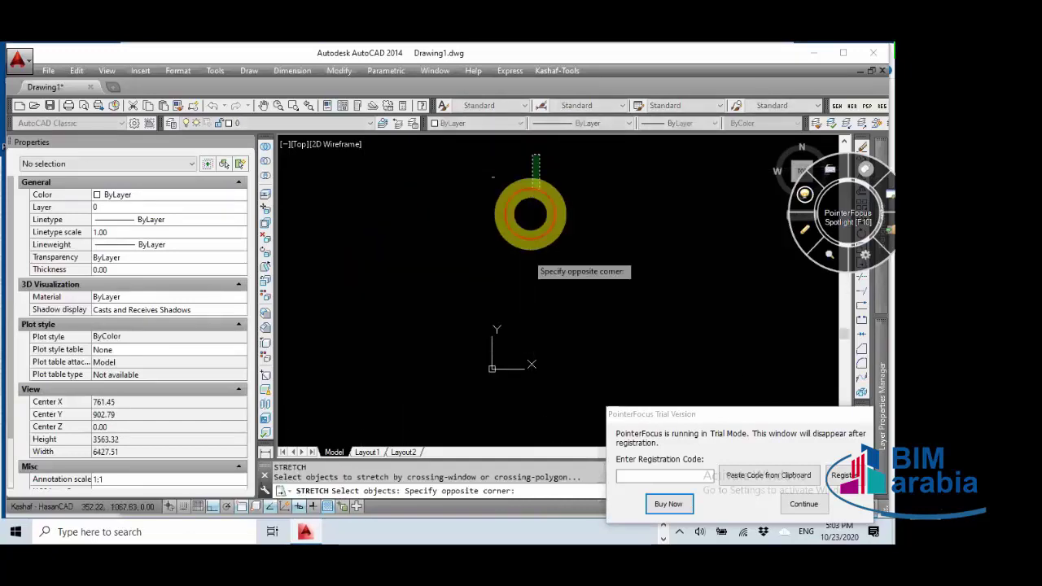
left_click(495, 386)
key("Return")
left_click(529, 397)
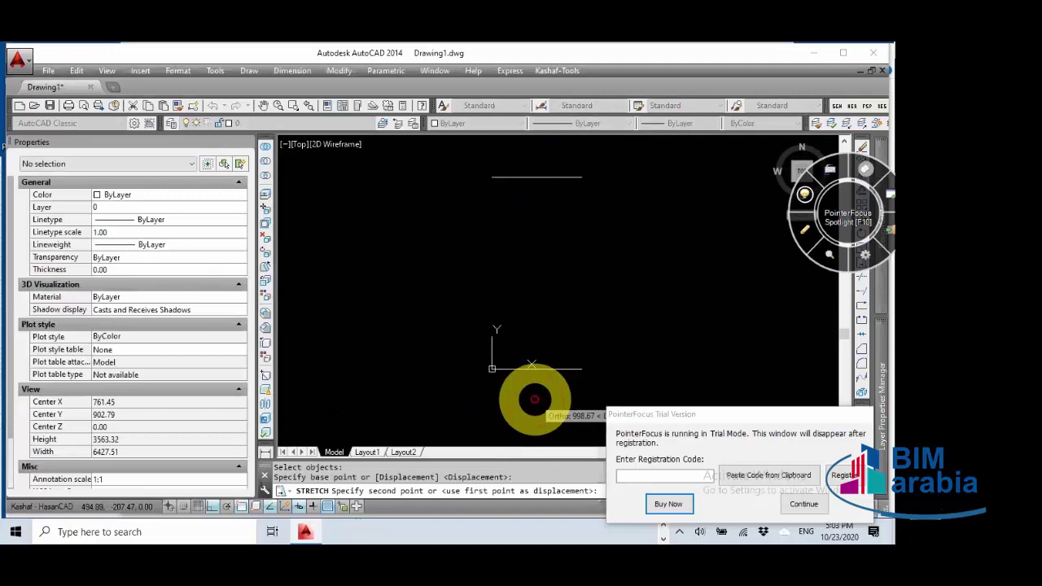
left_click(534, 399)
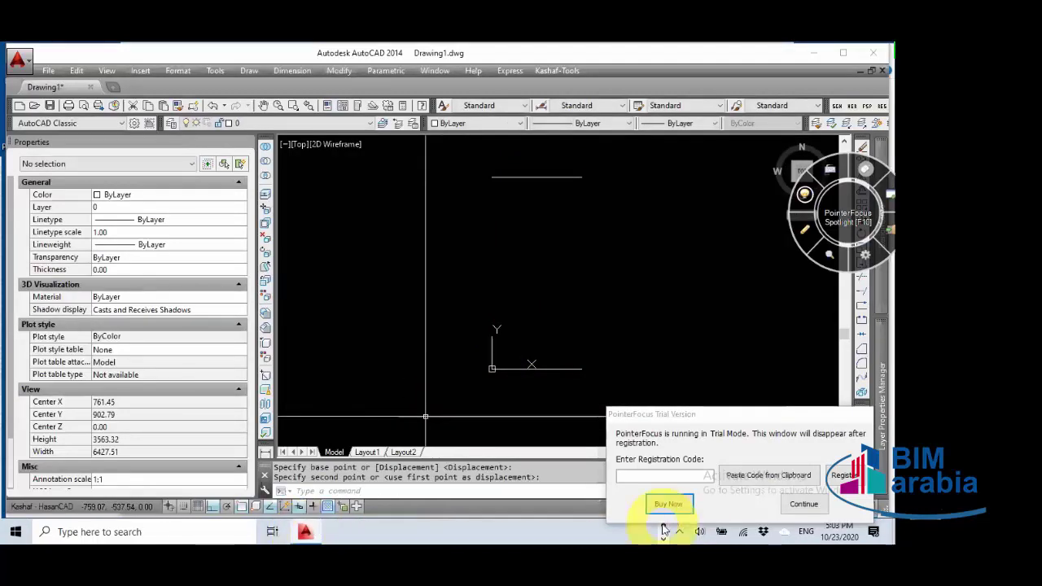
Step: Open K-1701-AR-LVL.dwg from the BASE folder in the A100-PLANS window
mouse_move(472, 530)
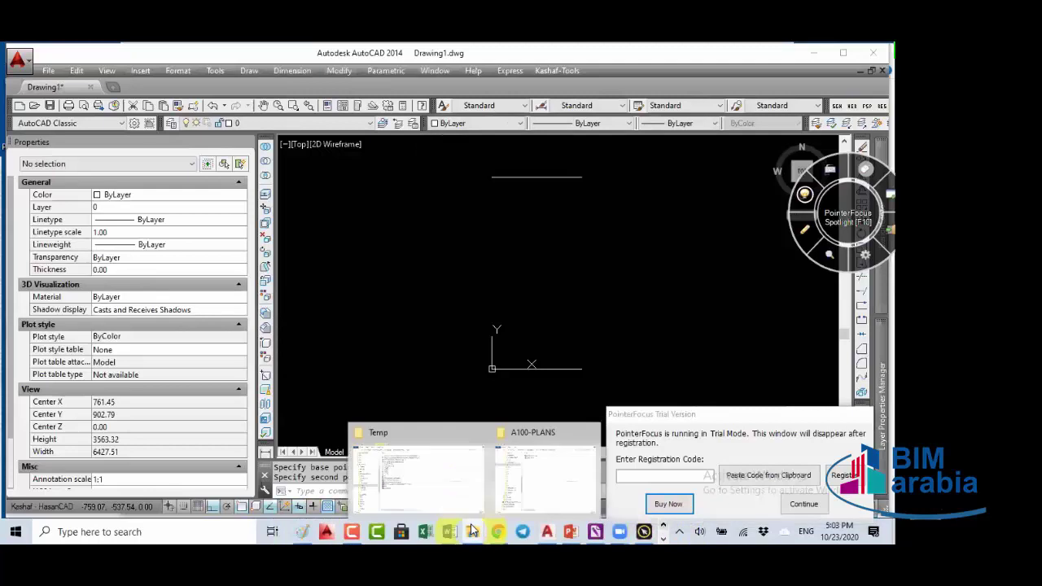
left_click(532, 471)
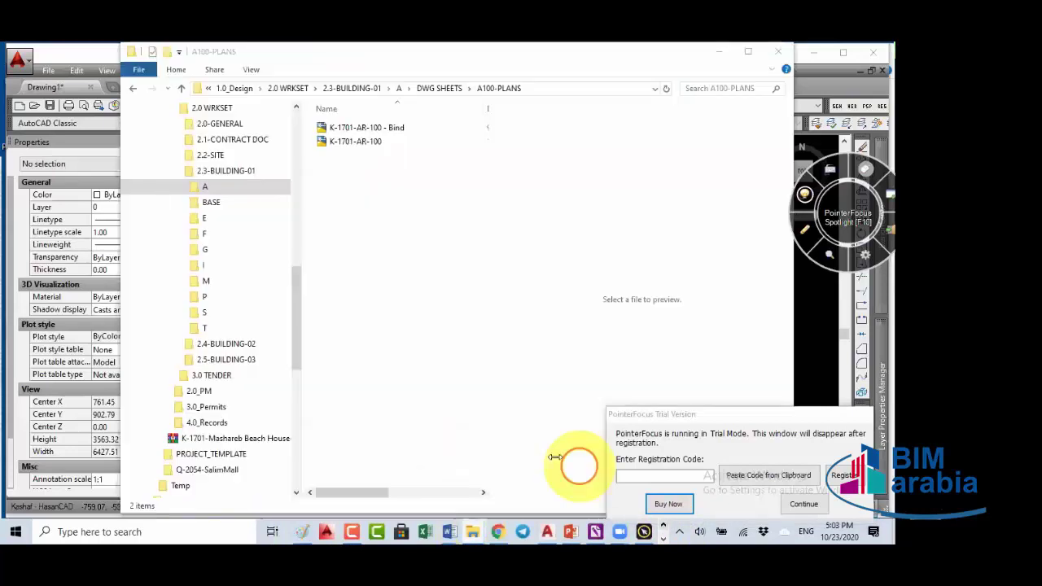
left_click(208, 202)
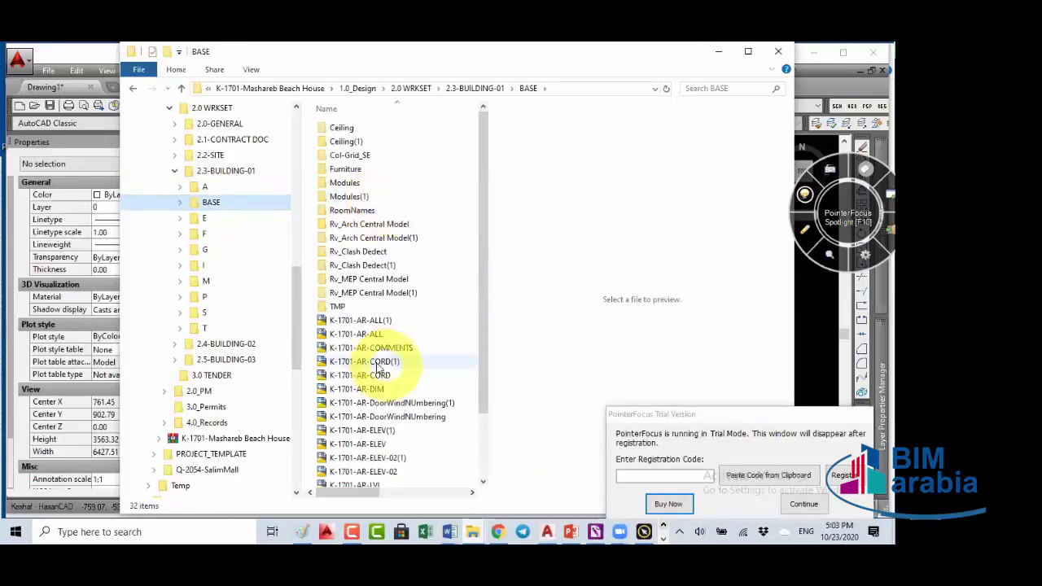
scroll(377, 368, "down", 2)
left_click(355, 411)
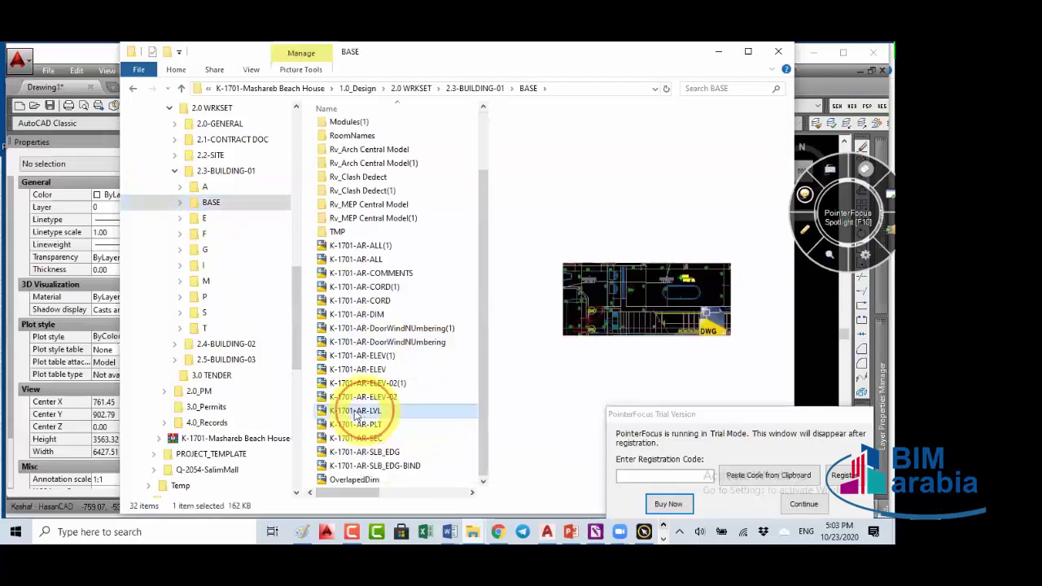
double_click(355, 412)
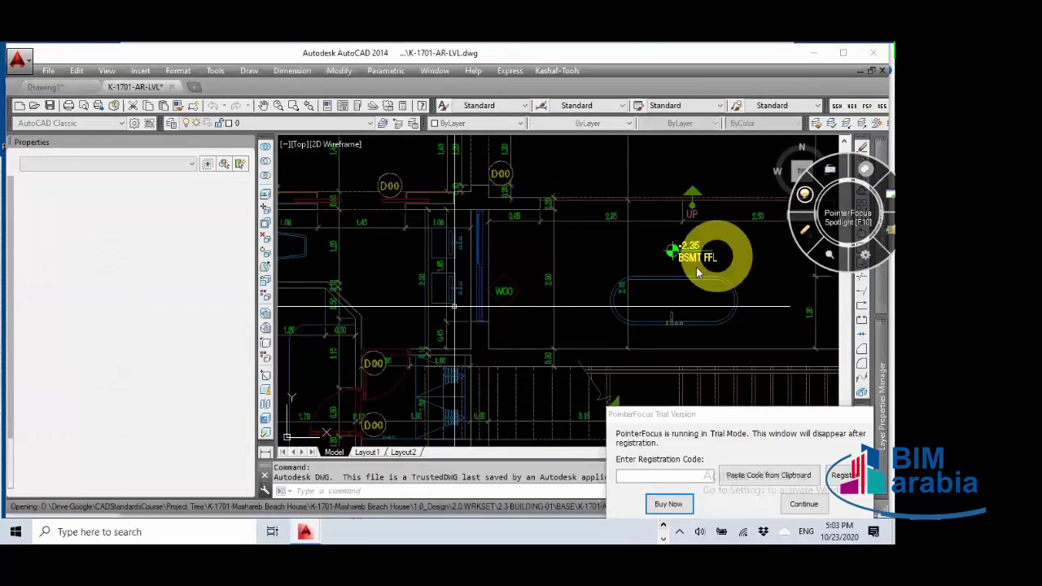
Step: Dismiss the unresolved reference warning and copy the ROOF level marker block to the clipboard
left_click(420, 313)
middle_click(594, 288)
middle_click(593, 288)
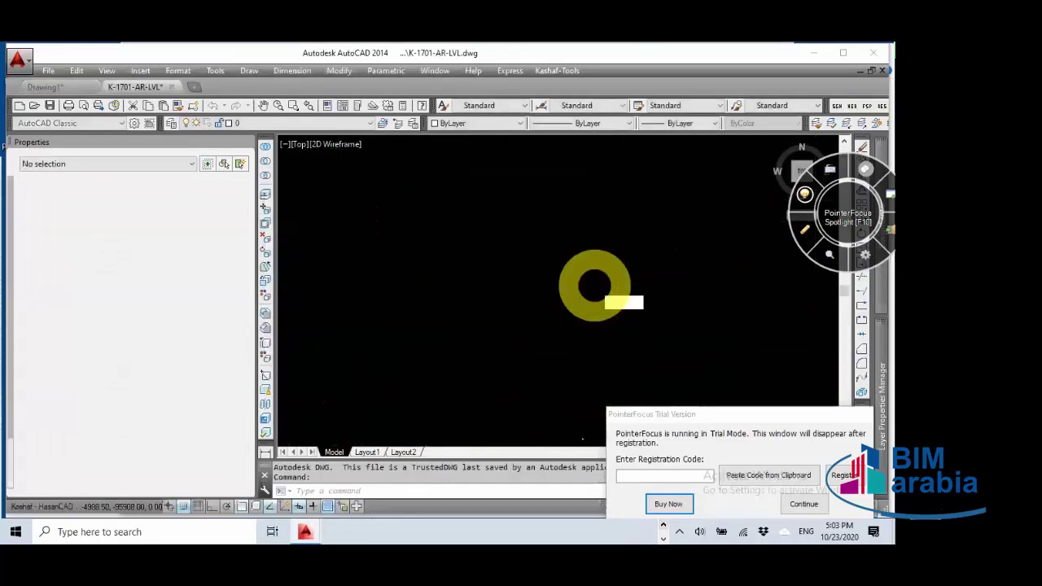
middle_click_drag(322, 317, 505, 313)
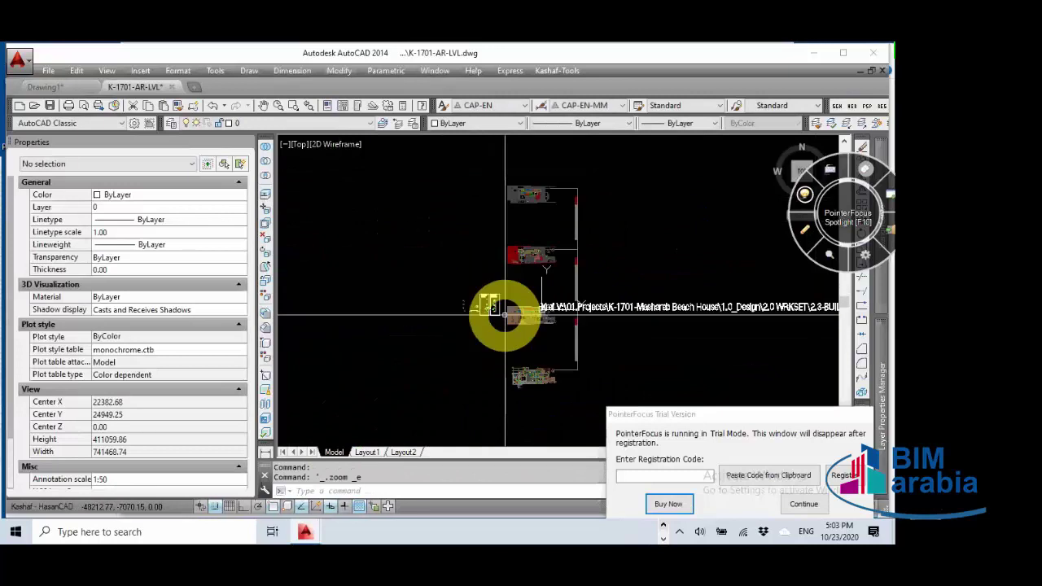
scroll(505, 314, "up", 15)
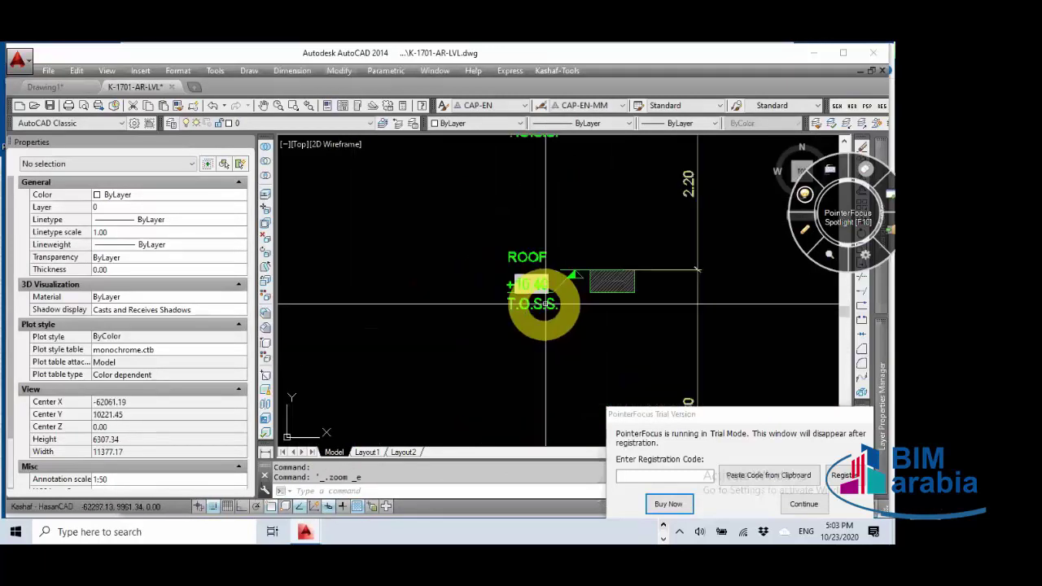
left_click(539, 306)
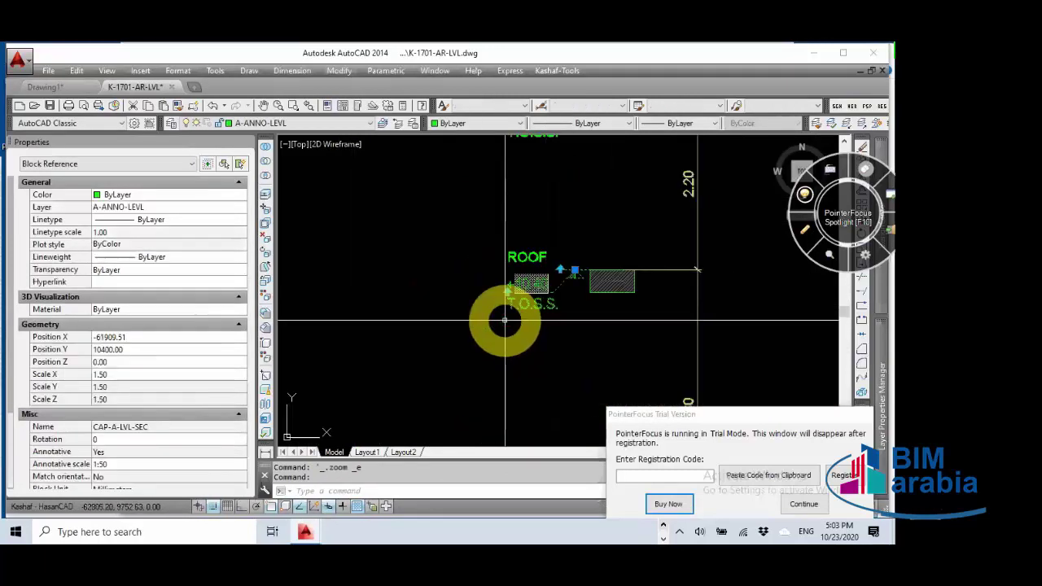
scroll(504, 321, "down", 3)
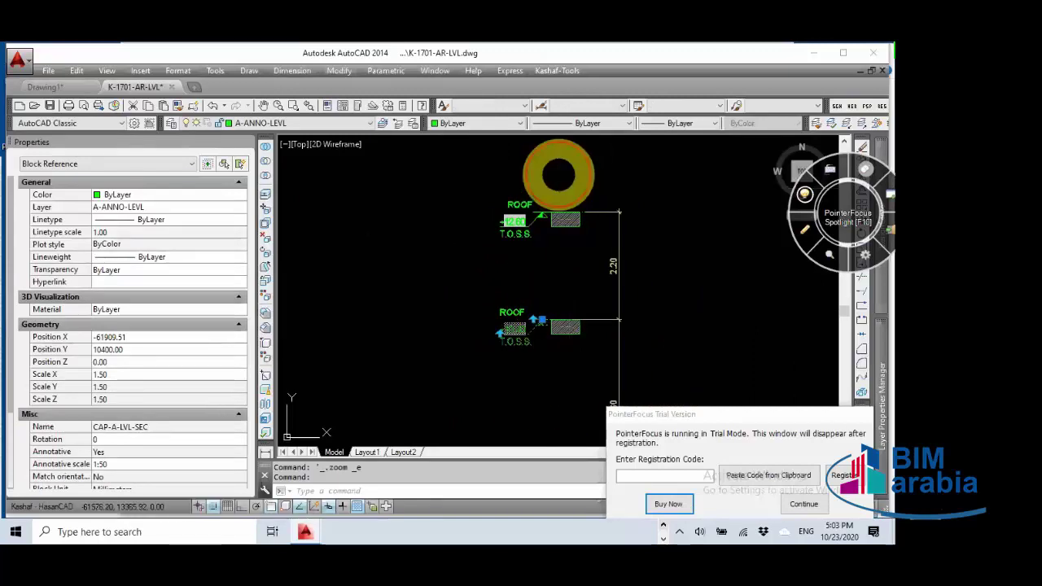
left_click(489, 361)
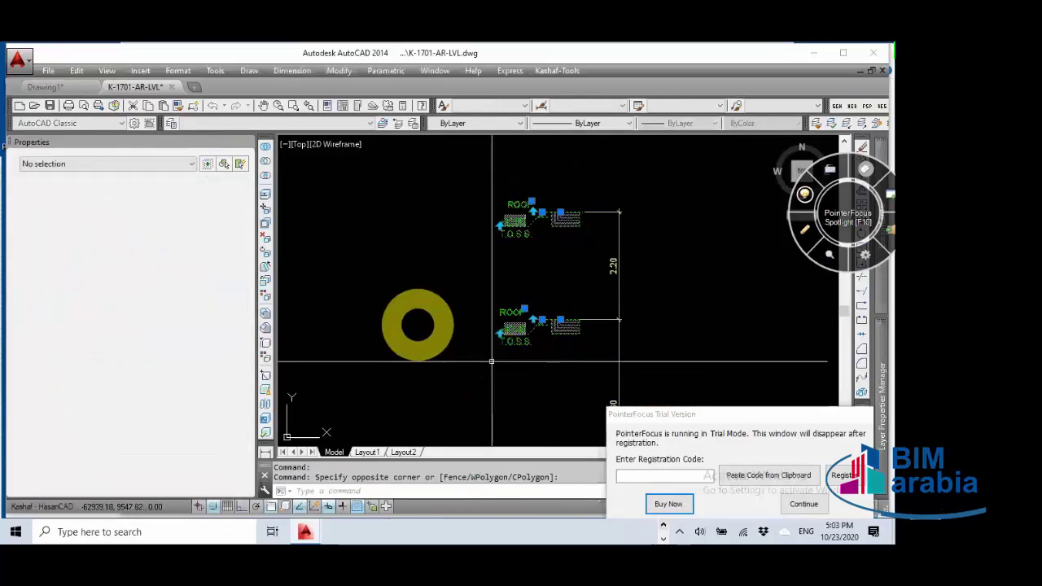
key("ctrl+c")
Step: Paste the ROOF level marker into Drawing1
key("ctrl+Tab")
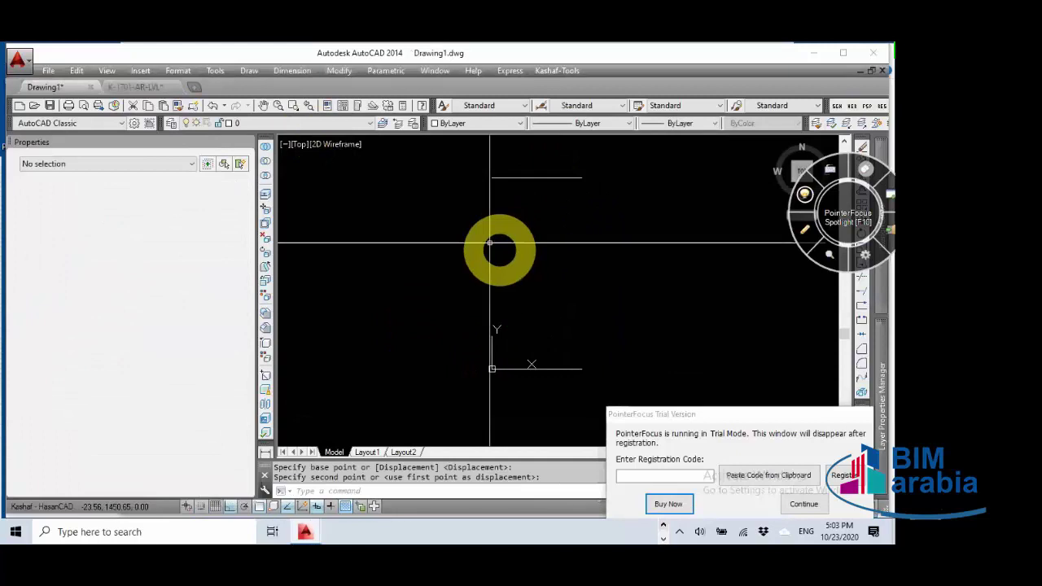
key("ctrl+v")
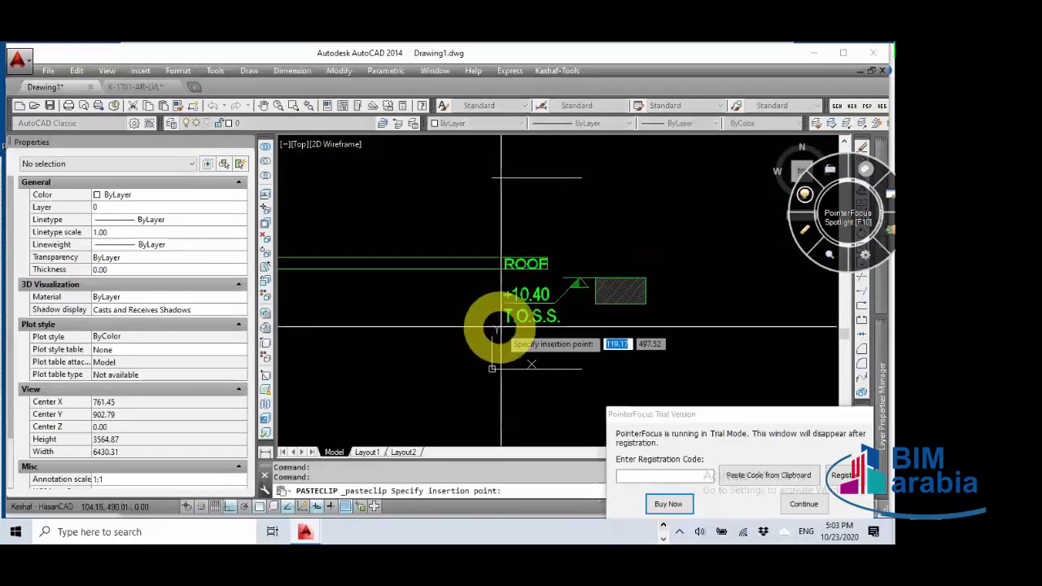
left_click(407, 351)
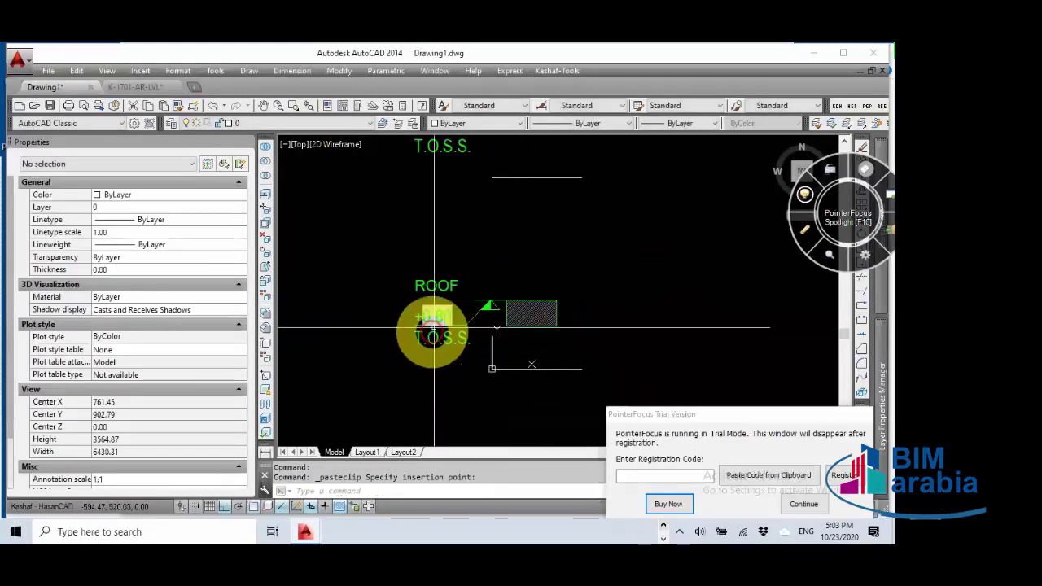
scroll(512, 302, "down", 4)
Step: Move the pasted level marker objects to their new position
type("m")
key("Return")
left_click(551, 296)
left_click(456, 318)
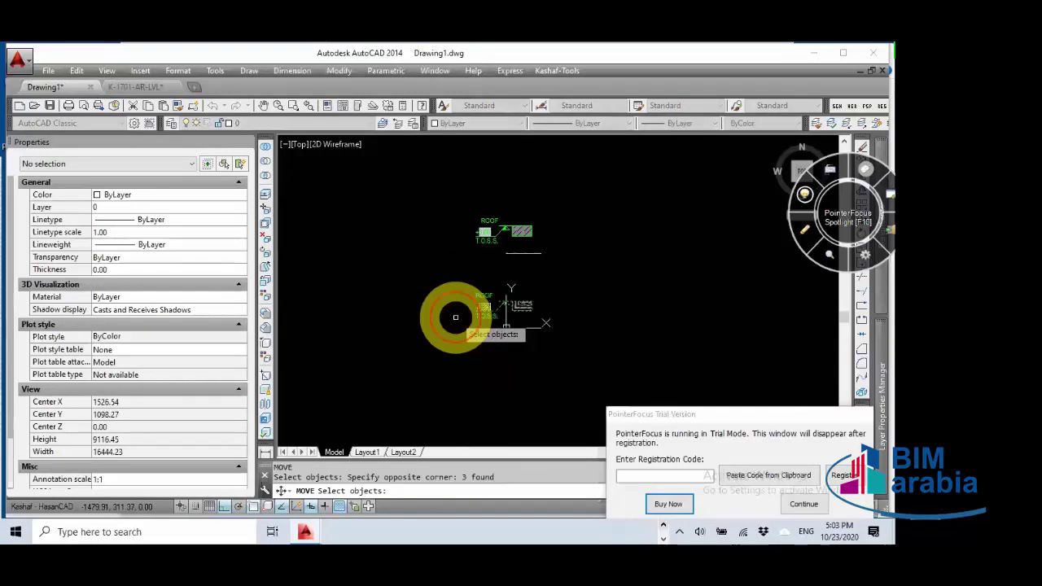
left_click(541, 194)
left_click(465, 237)
key("Return")
scroll(491, 306, "up", 4)
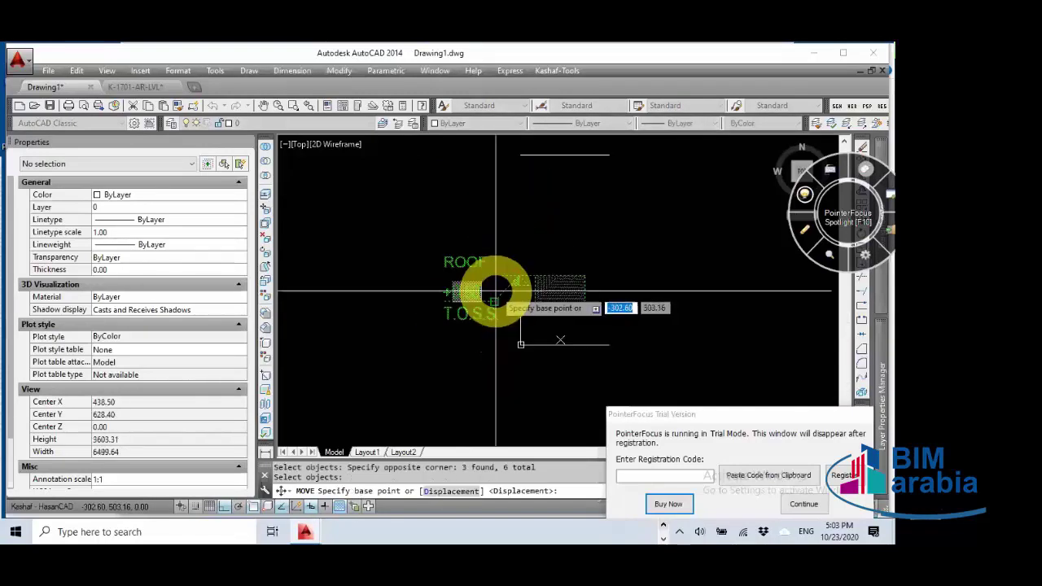
left_click(513, 281)
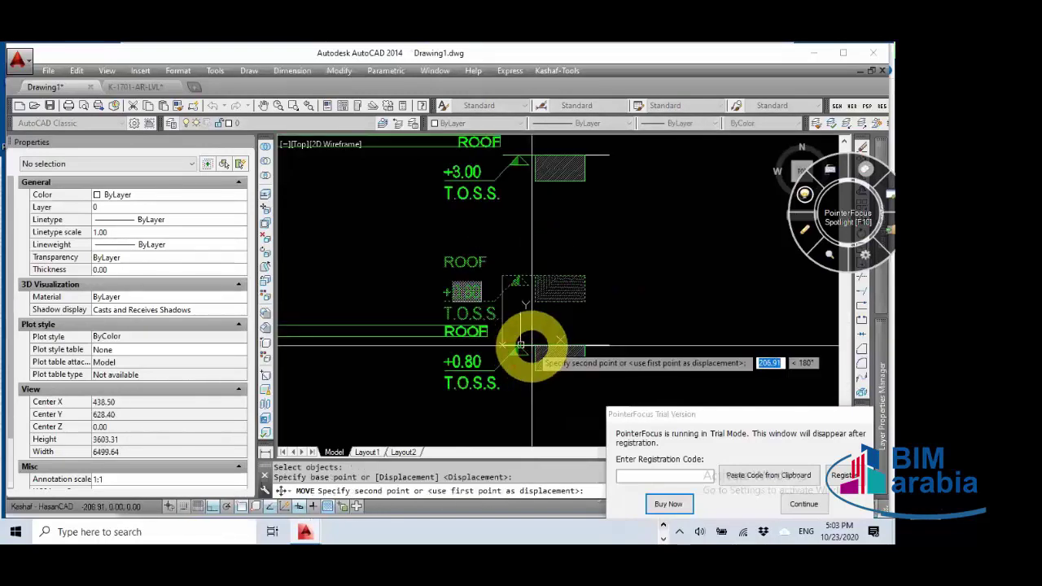
scroll(513, 350, "up", 3)
scroll(513, 346, "down", 2)
left_click(519, 335)
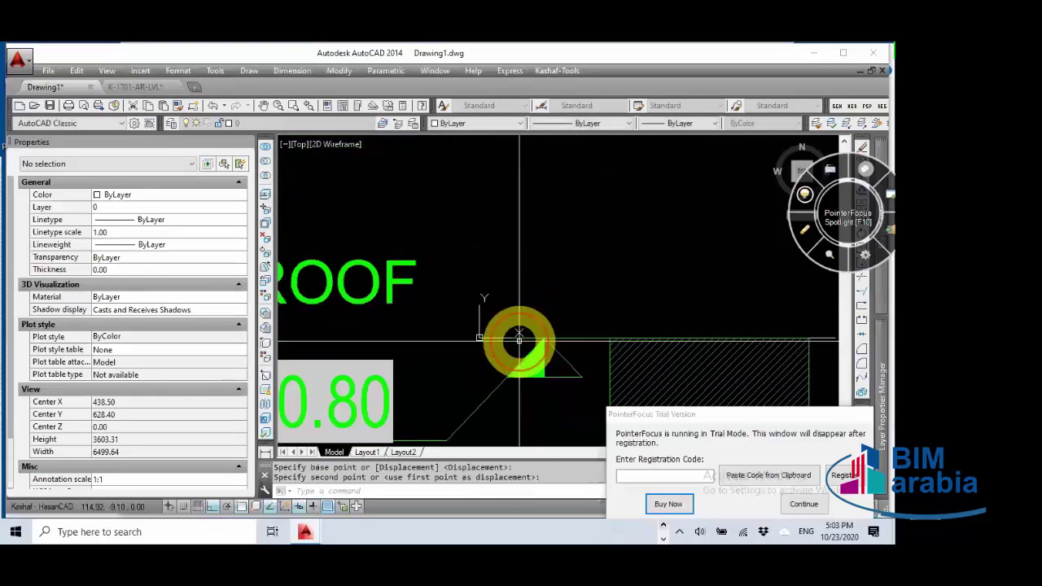
scroll(513, 326, "down", 3)
scroll(488, 351, "down", 2)
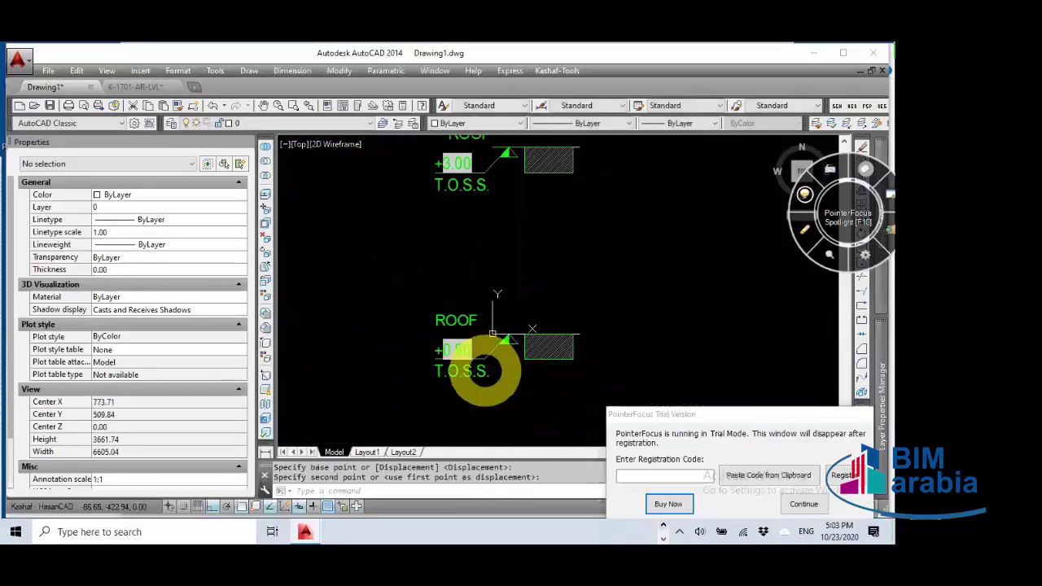
key("Escape")
Step: Regenerate with RE and check that the upper marker reads +2.20 T.O.S.S
type("RE")
key("Return")
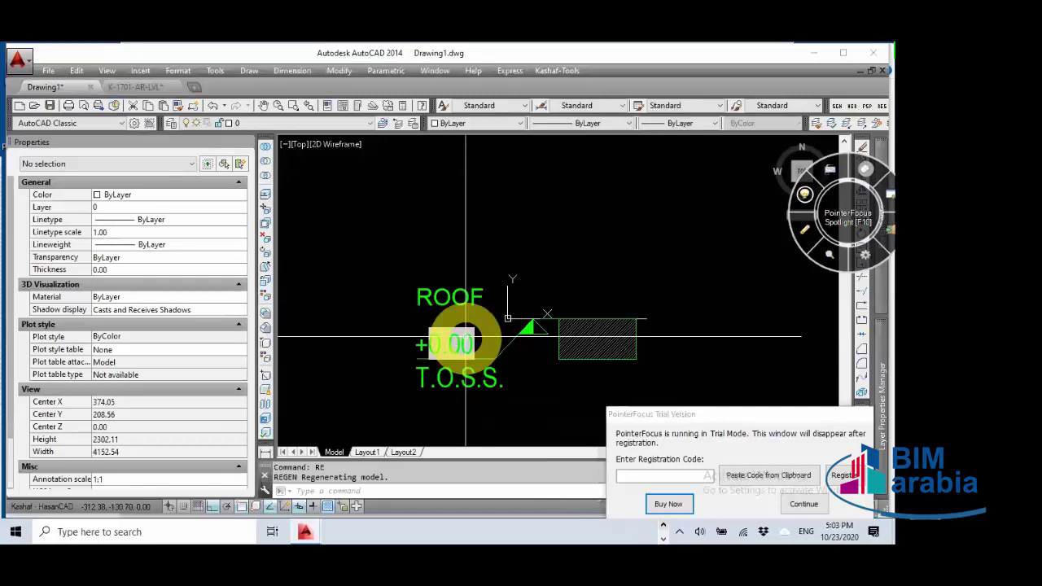
middle_click_drag(487, 160, 507, 319)
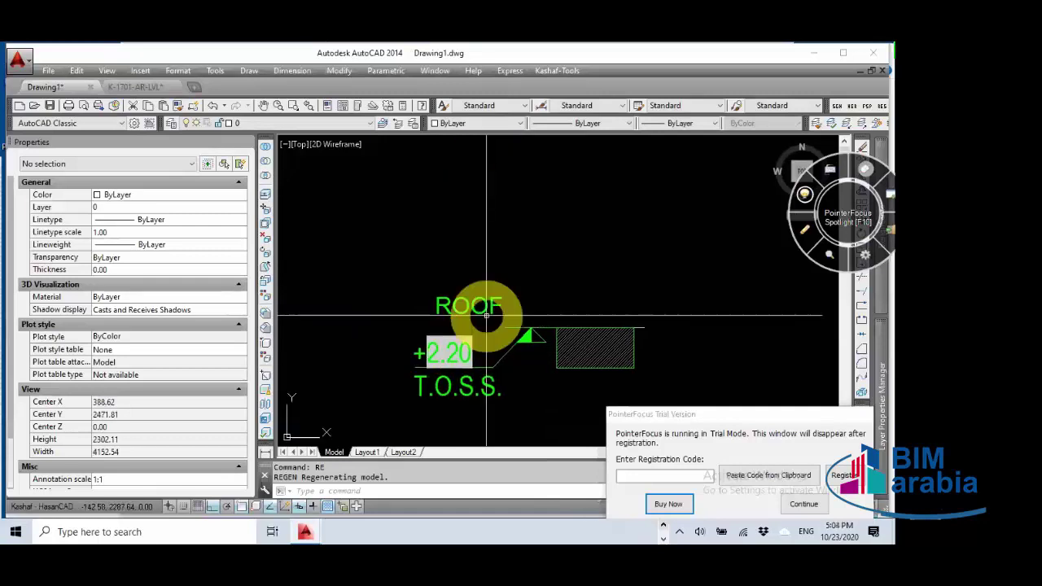
middle_click_drag(443, 349, 438, 295)
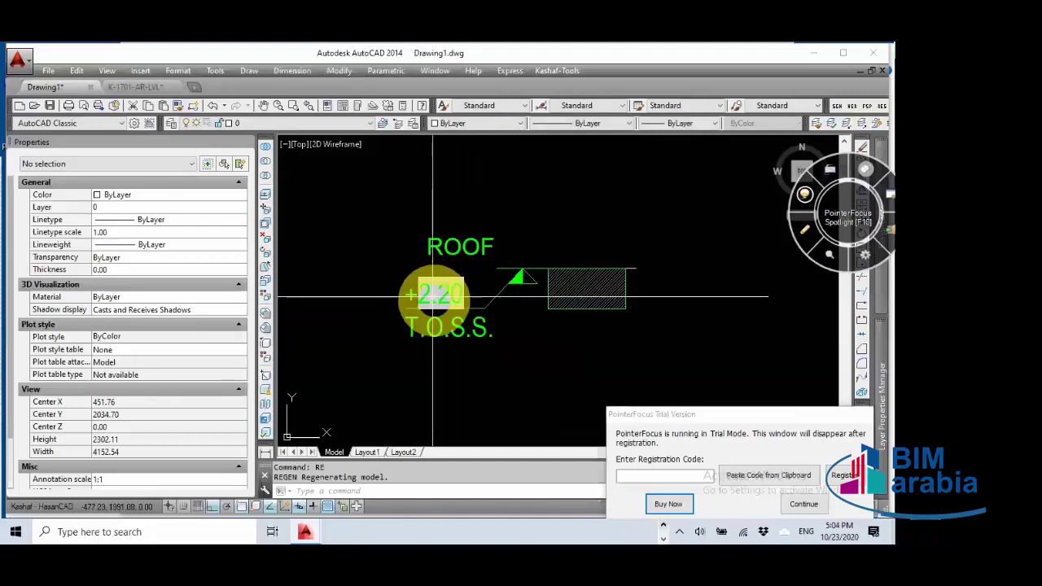
scroll(452, 295, "up", 4)
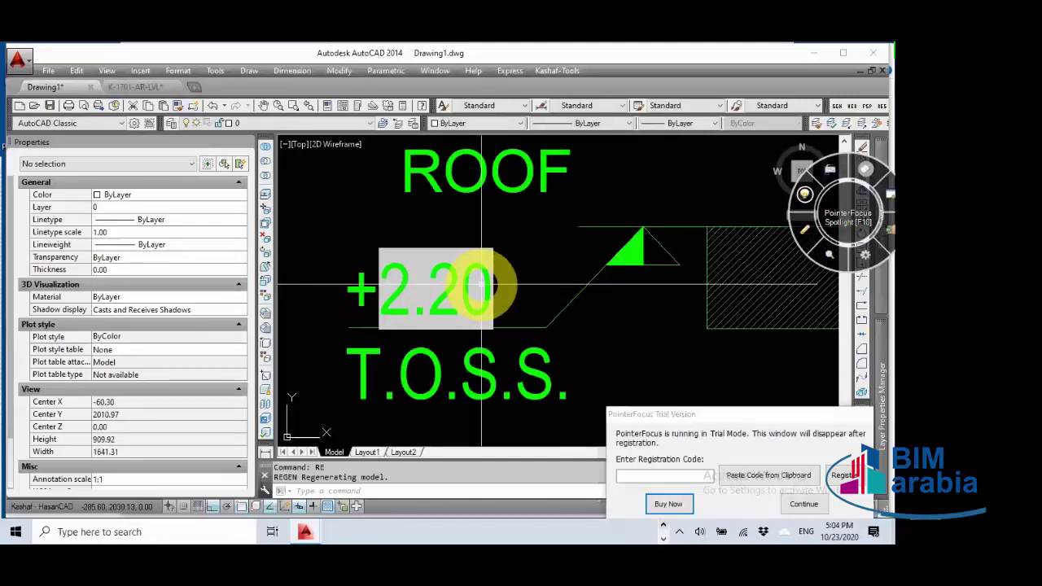
scroll(481, 285, "down", 6)
scroll(481, 285, "down", 4)
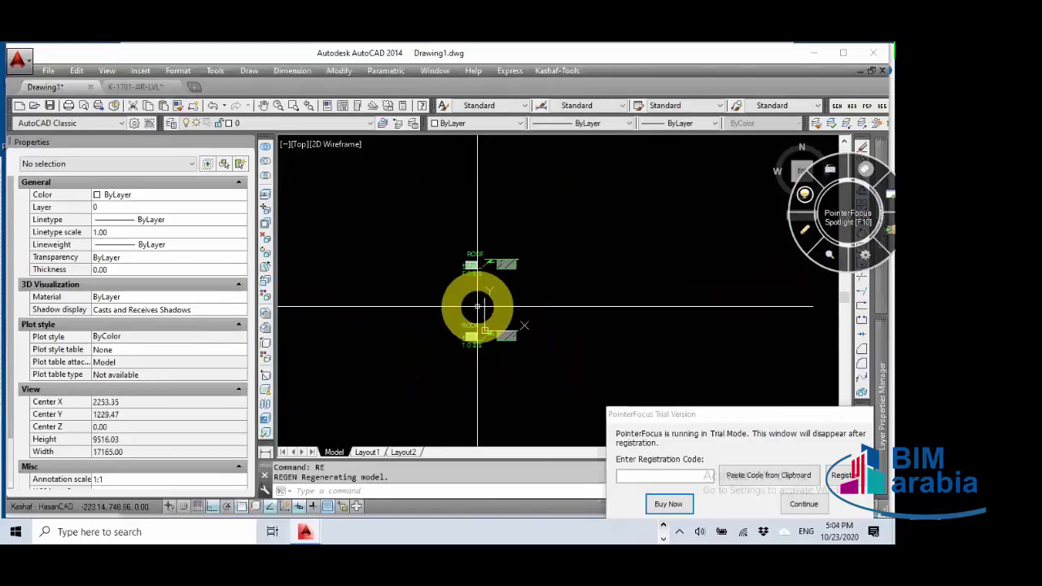
scroll(480, 203, "up", 8)
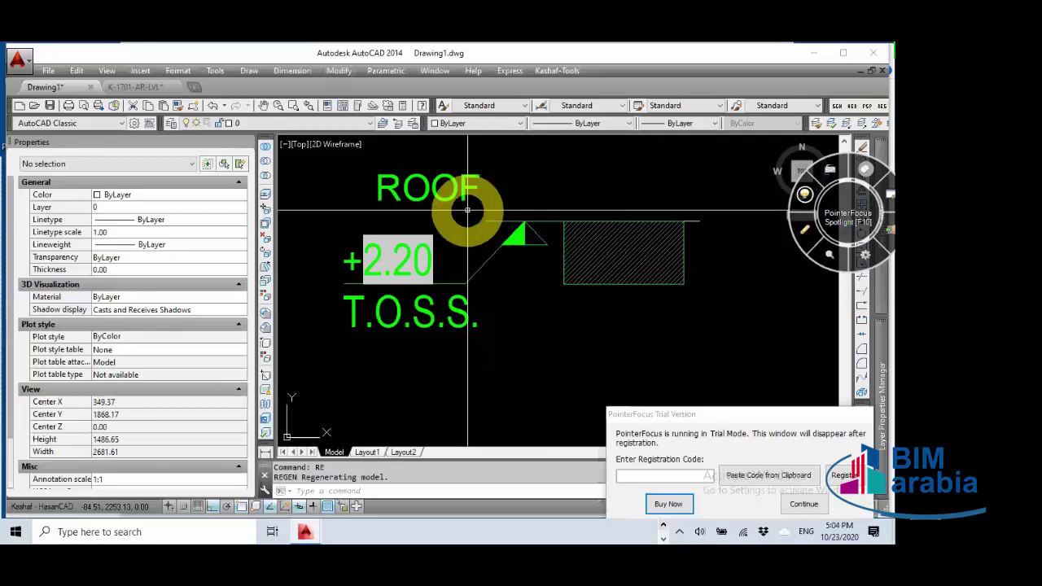
Step: Set the lvl MText's text height to 500 in the Properties palette
left_click(447, 167)
left_click(630, 301)
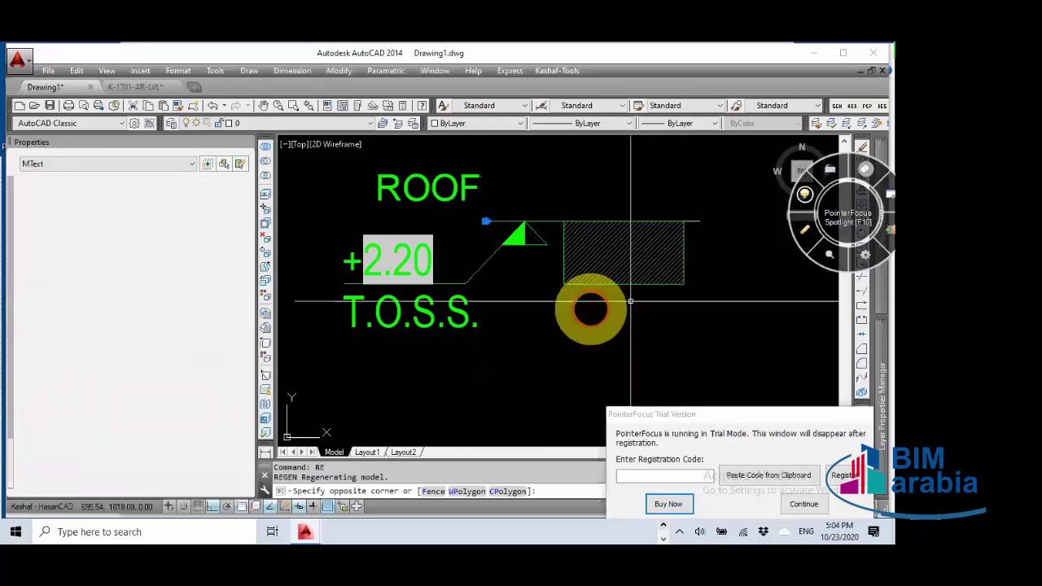
scroll(482, 276, "down", 3)
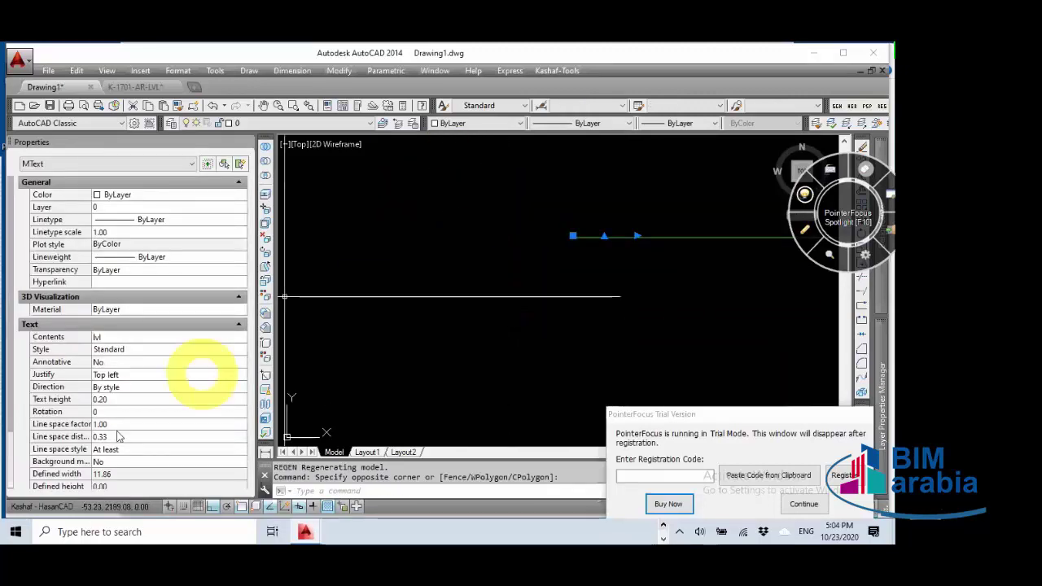
left_click(121, 400)
type("500")
key("Return")
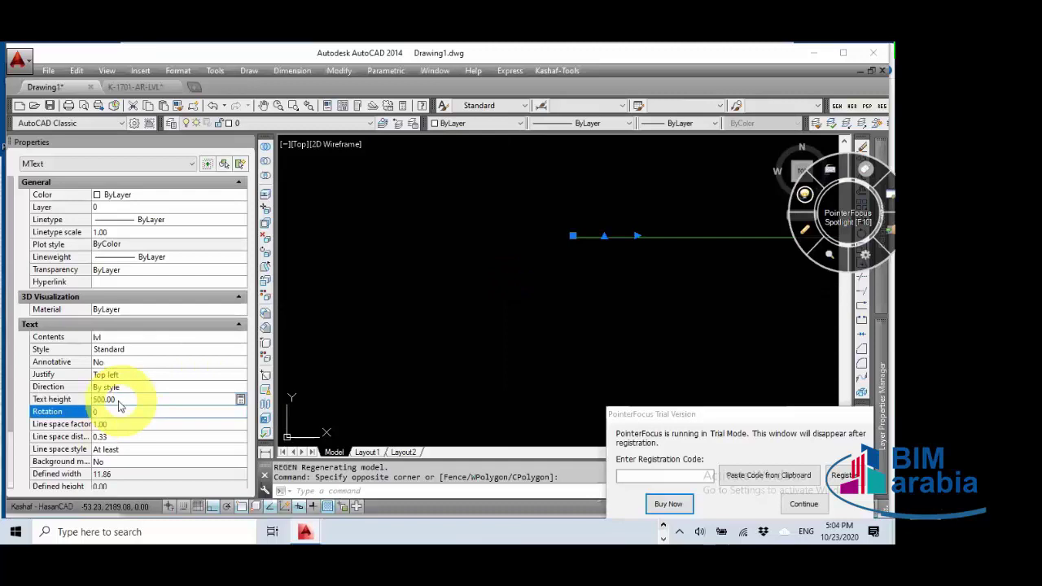
Step: Change the lvl text's justification to Bottom left
scroll(365, 353, "down", 5)
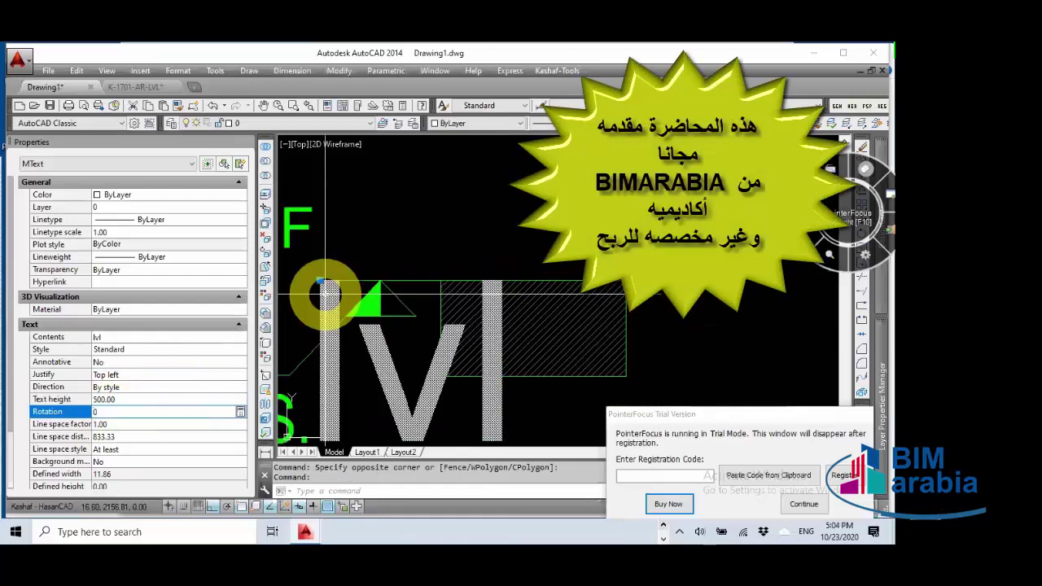
left_click(122, 375)
left_click(122, 374)
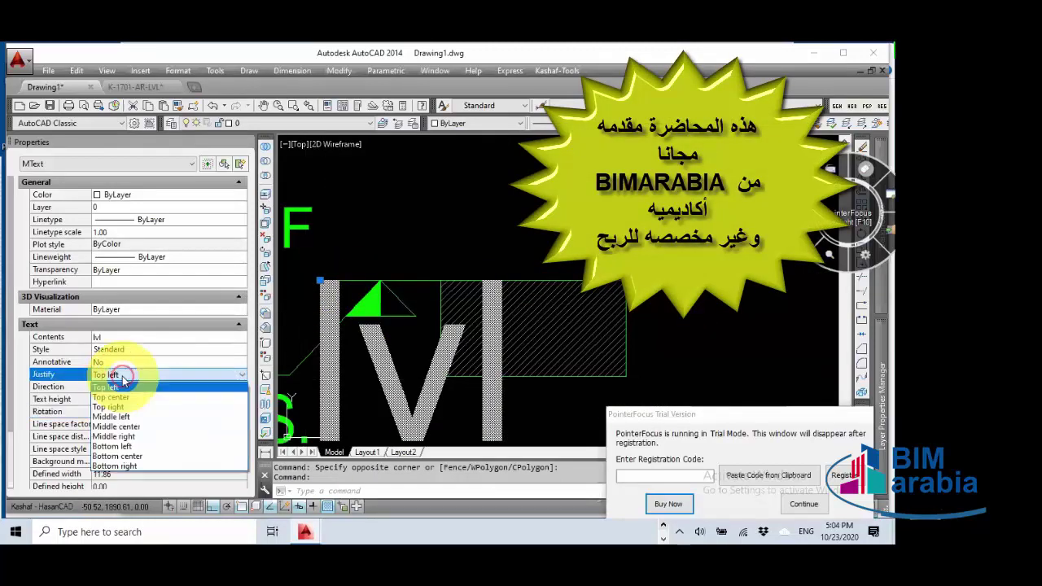
left_click(130, 446)
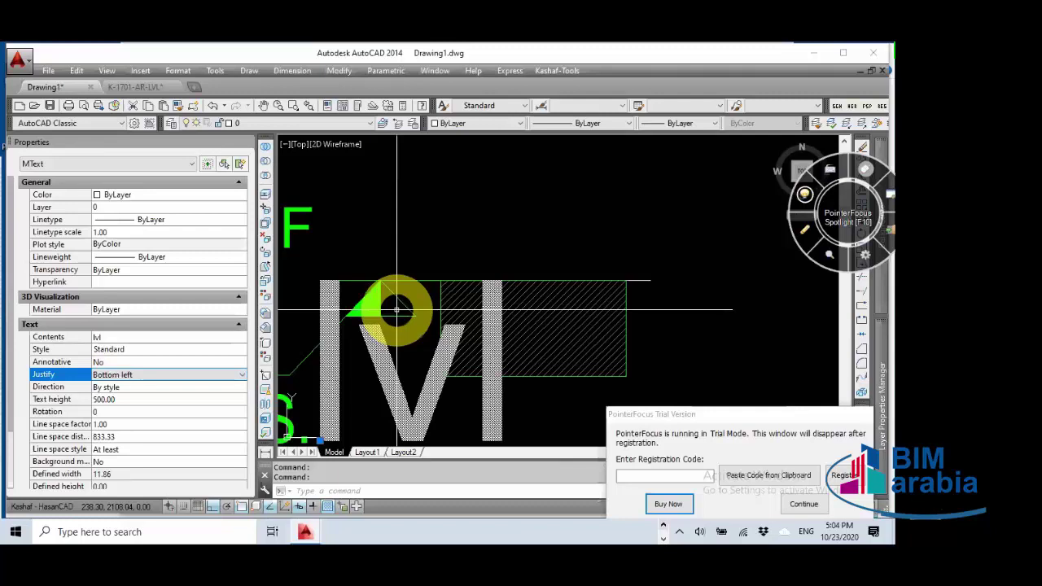
double_click(383, 225)
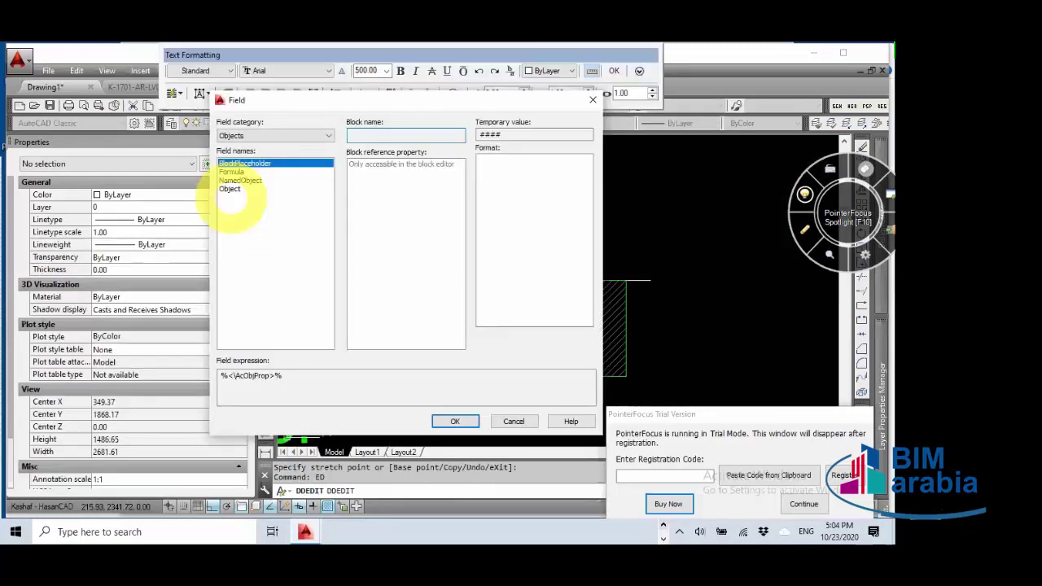
scroll(448, 244, "down", 4)
double_click(439, 281)
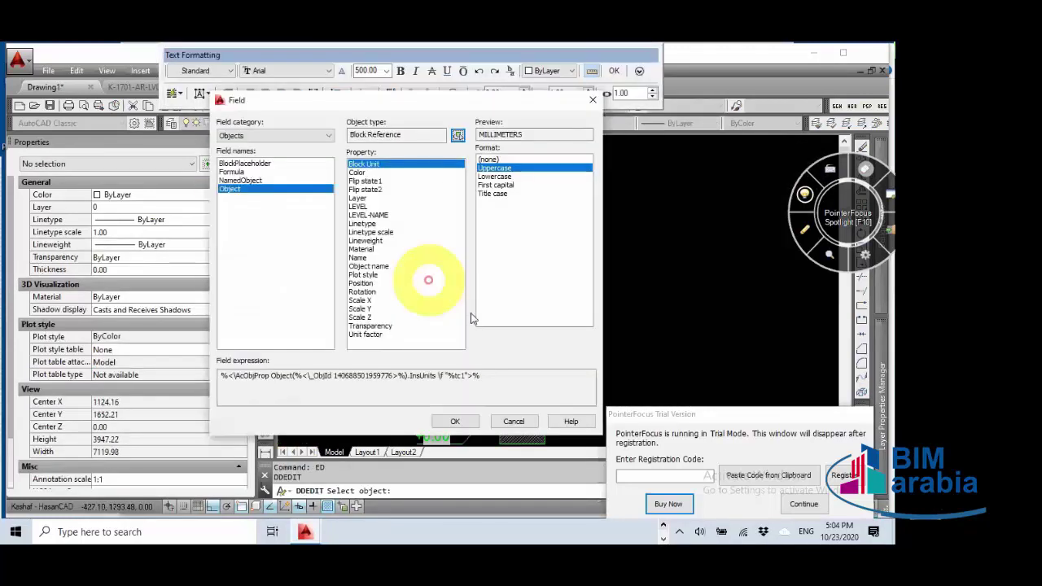
left_click(363, 283)
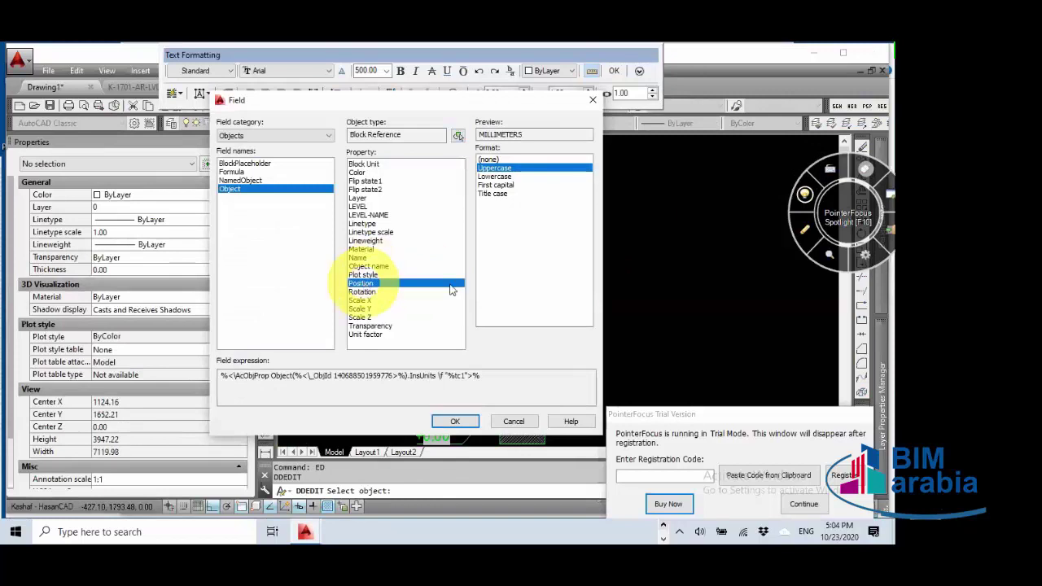
left_click(545, 292)
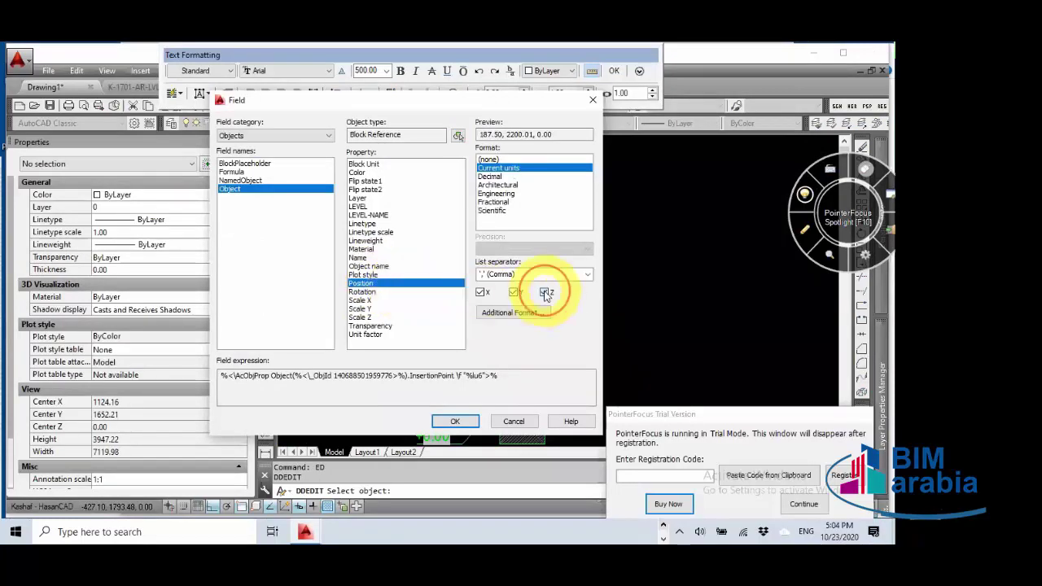
left_click(514, 294)
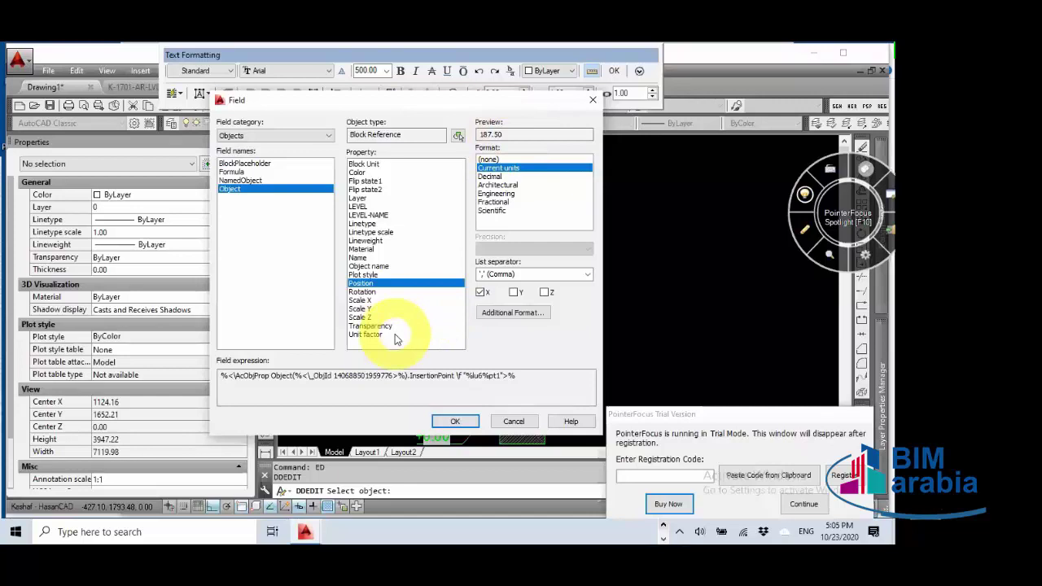
left_click(491, 177)
left_click(495, 184)
left_click(494, 194)
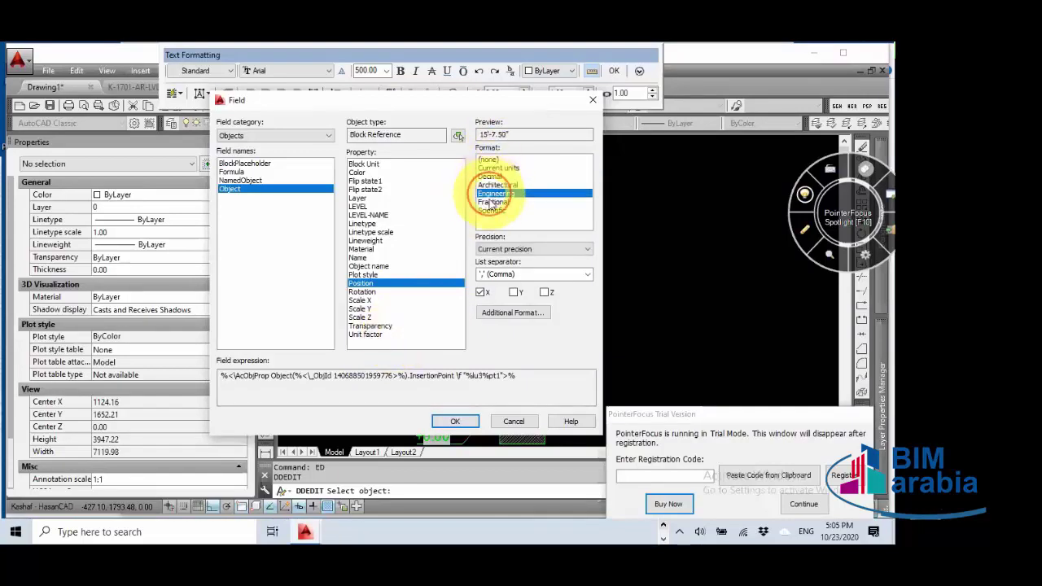
left_click(491, 203)
left_click(491, 211)
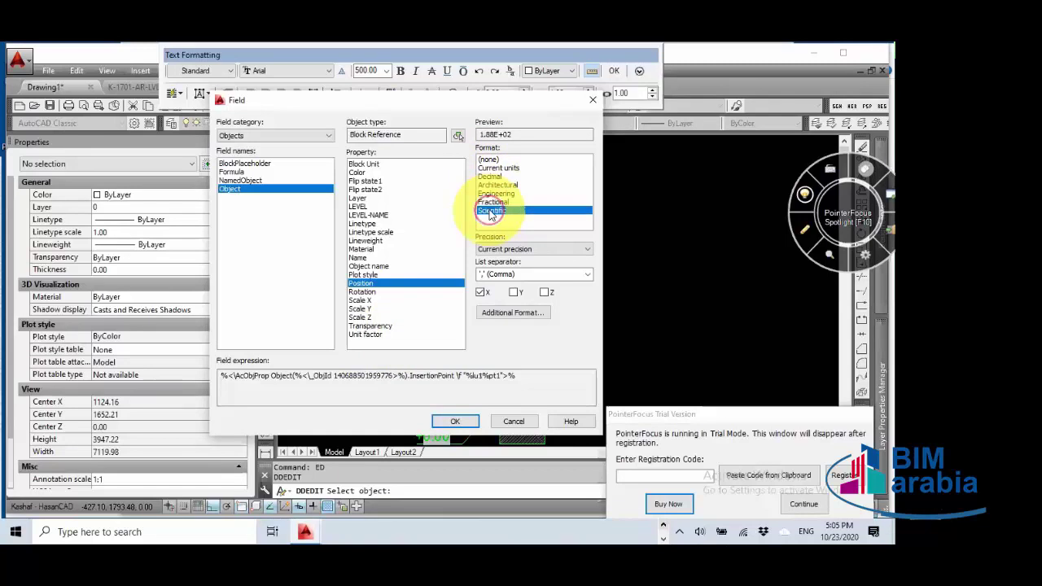
left_click(494, 168)
left_click(493, 177)
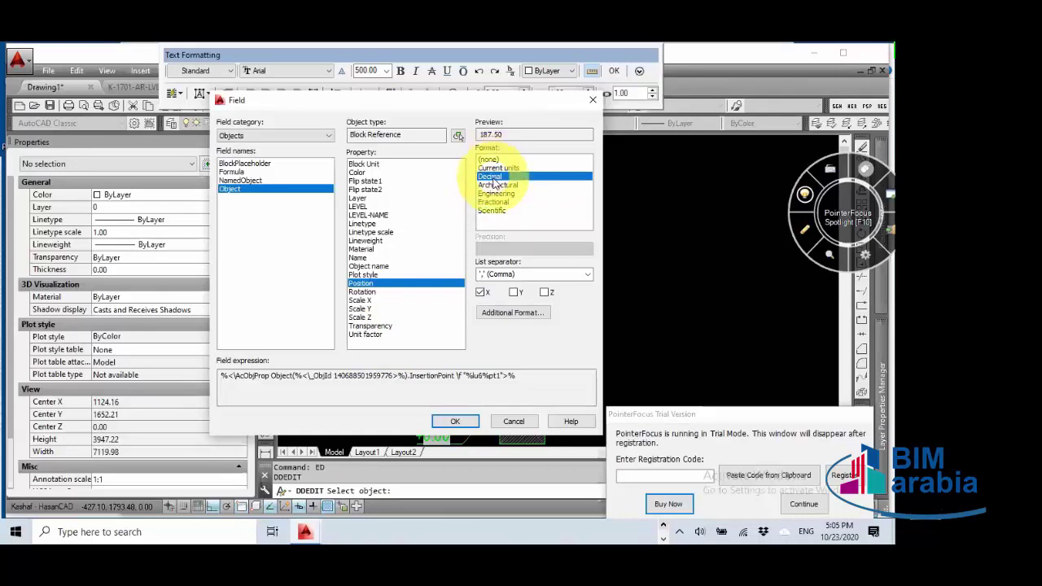
left_click(499, 185)
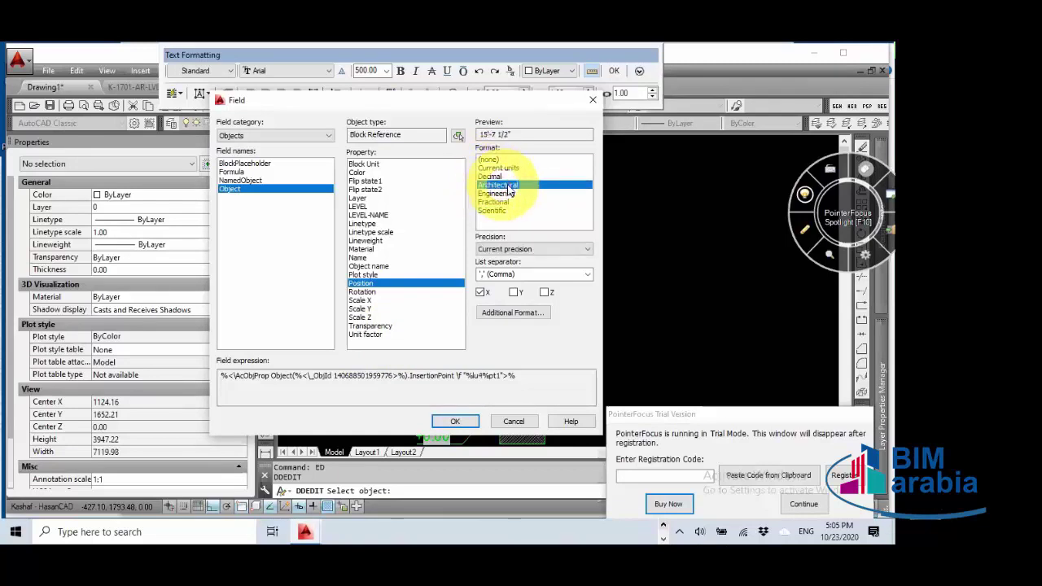
left_click(504, 193)
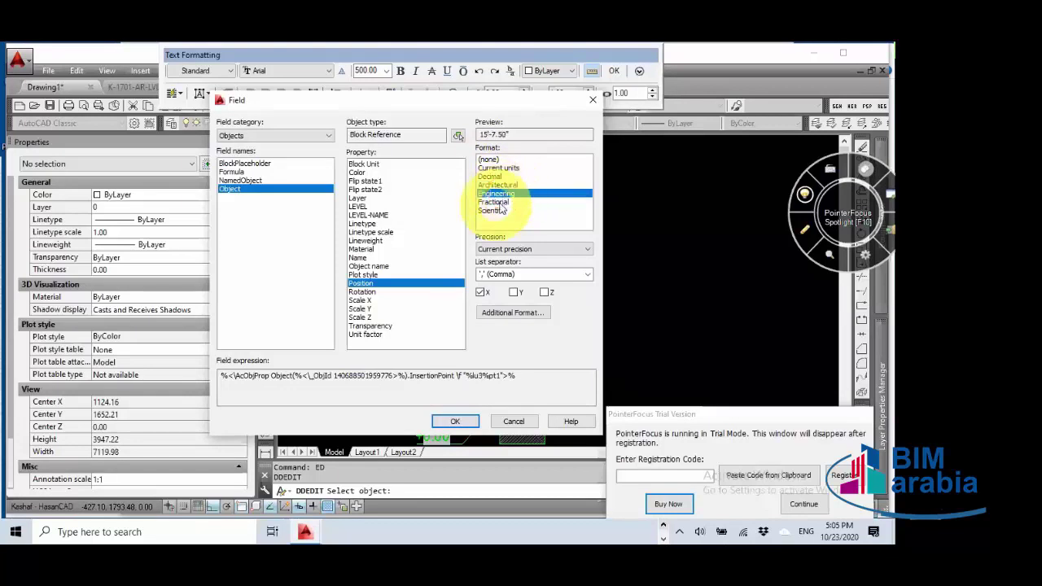
left_click(499, 202)
left_click(508, 211)
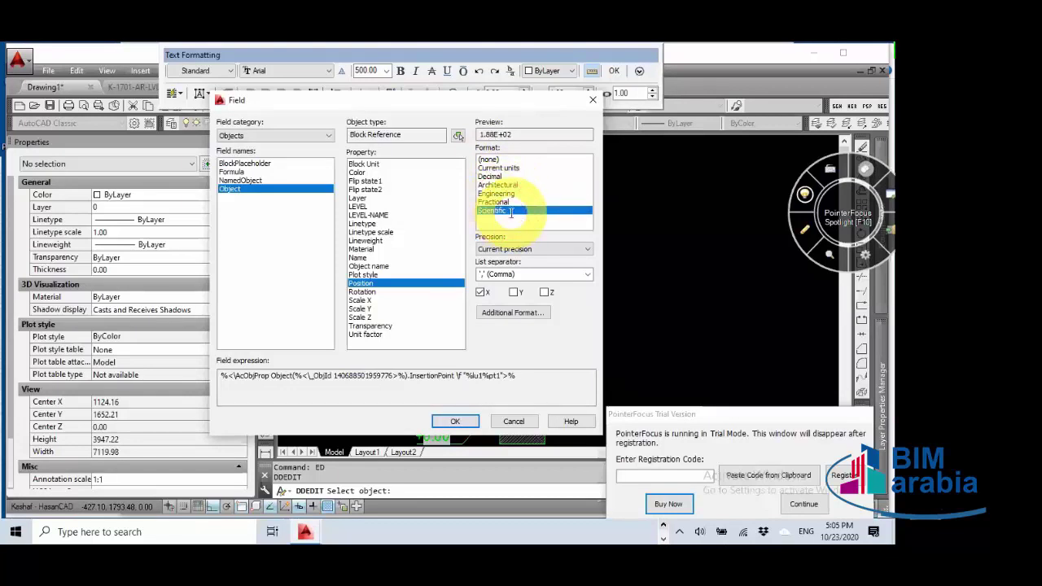
key("Return")
left_click(523, 221)
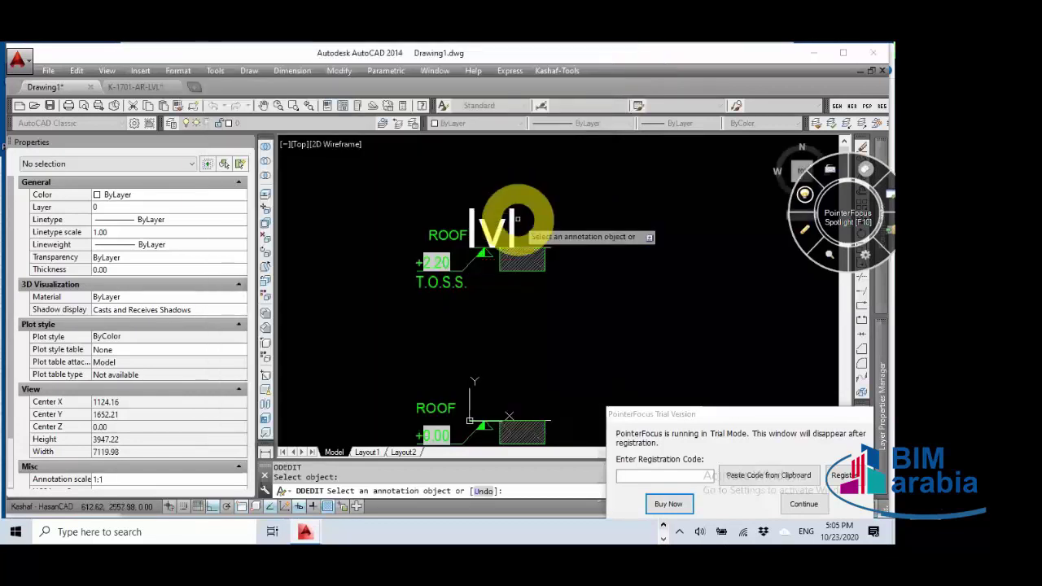
Step: Set the drawing's insertion scale units to Millimeters
left_click(179, 71)
left_click(422, 295)
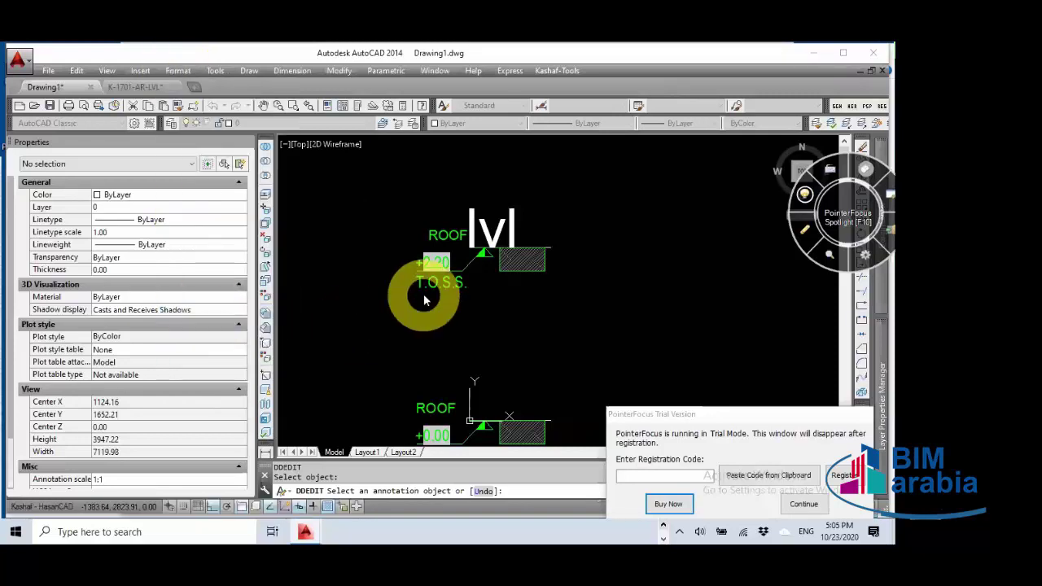
left_click(553, 388)
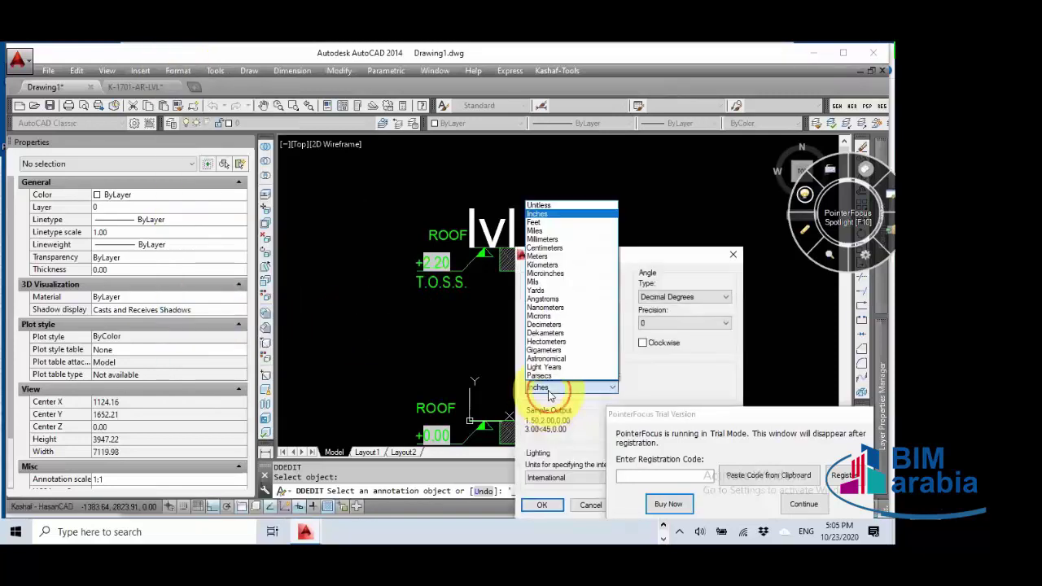
left_click(560, 242)
left_click(541, 505)
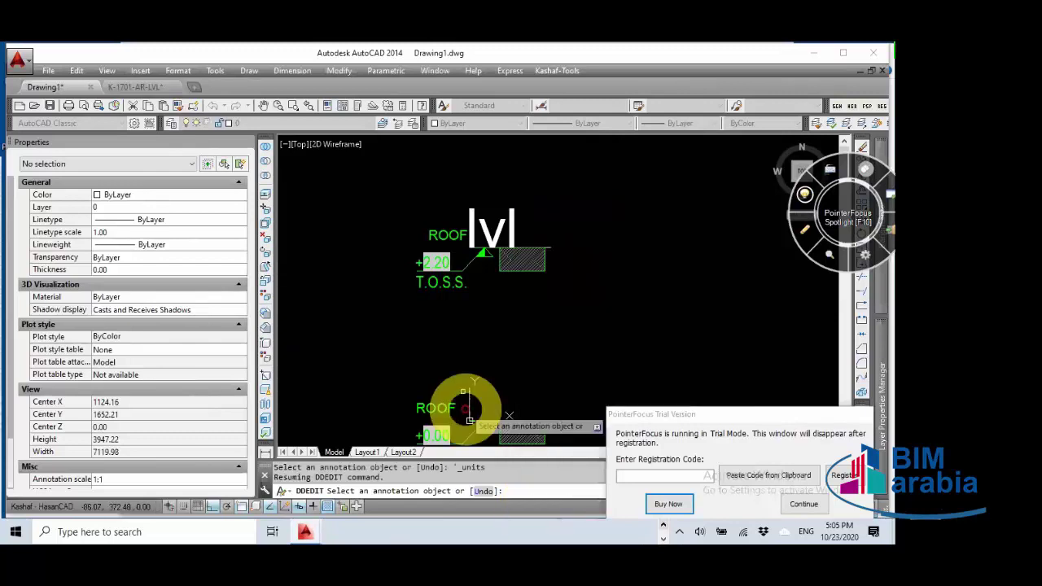
Step: Open the lvl text in the MText editor and bring up its context menu
left_click(488, 233)
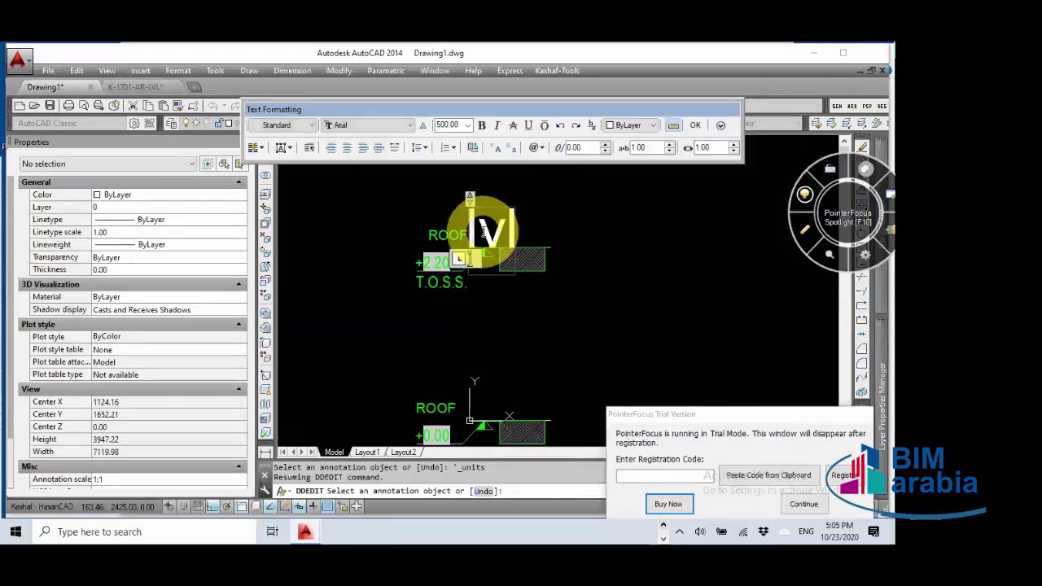
right_click(482, 235)
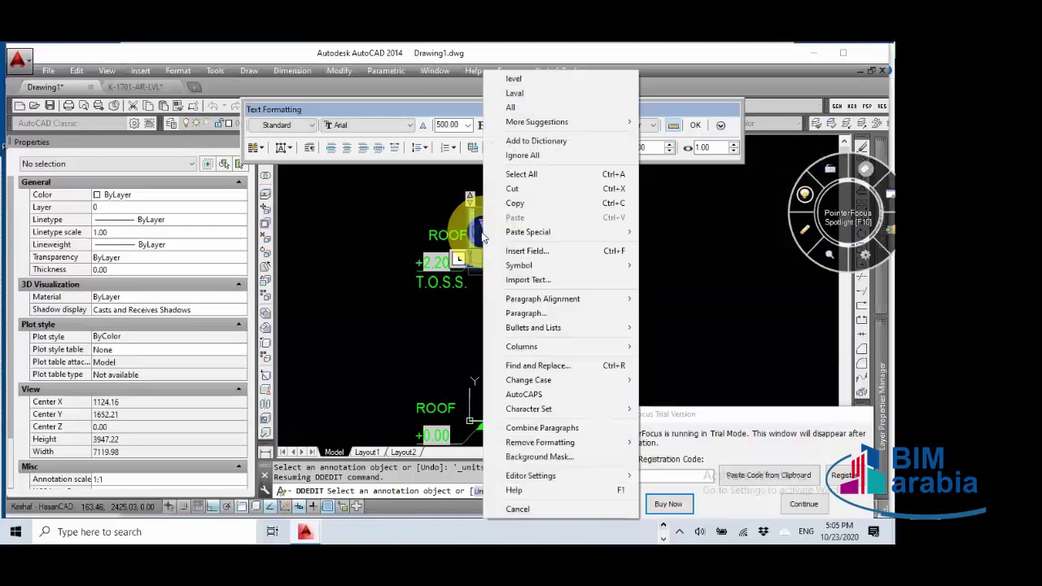
left_click(481, 236)
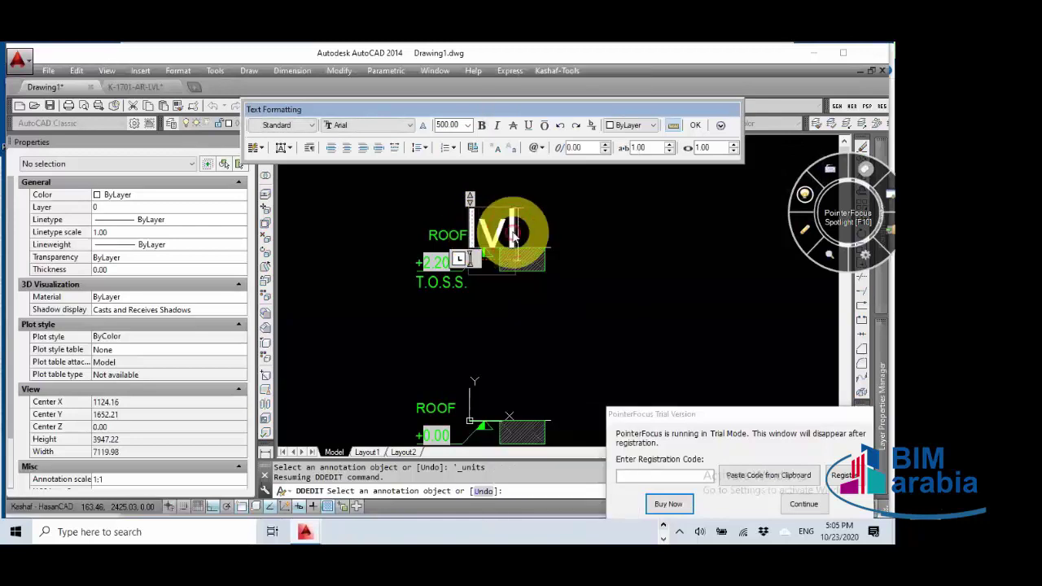
right_click(511, 240)
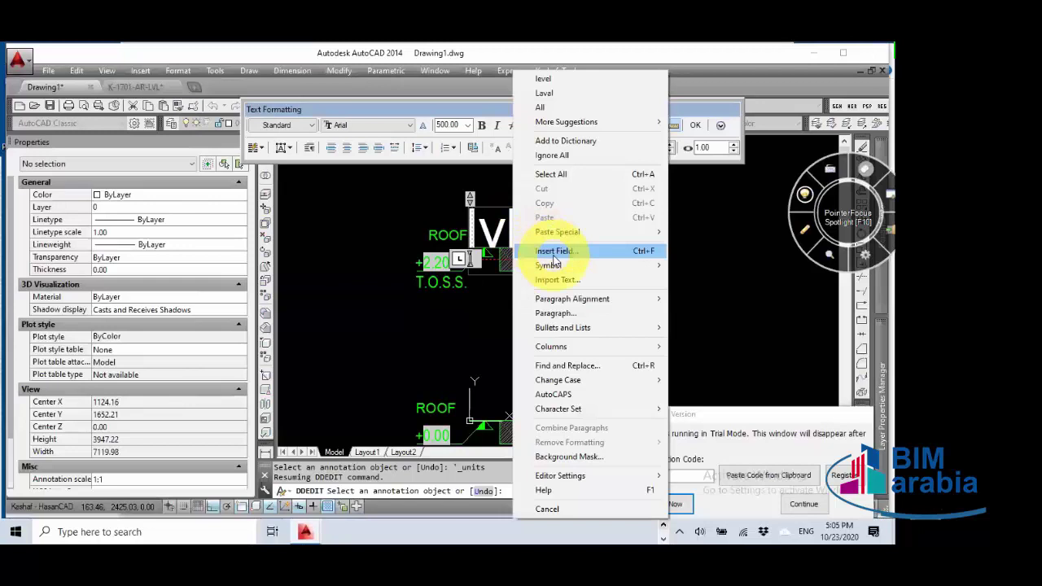
Step: Start an Objects > Object field sourced from the level block, then dismiss it
left_click(556, 252)
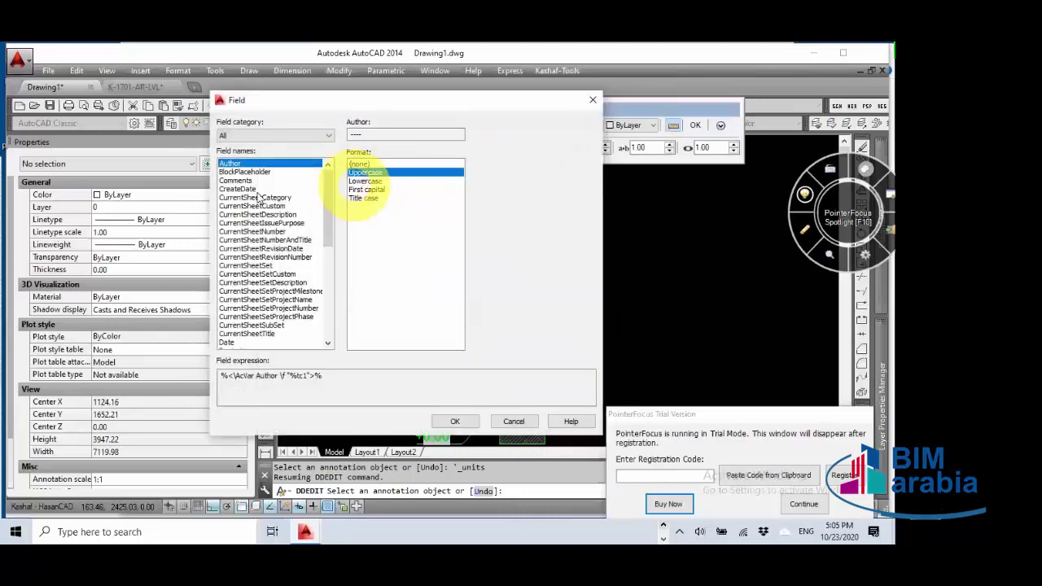
left_click(235, 137)
left_click(235, 184)
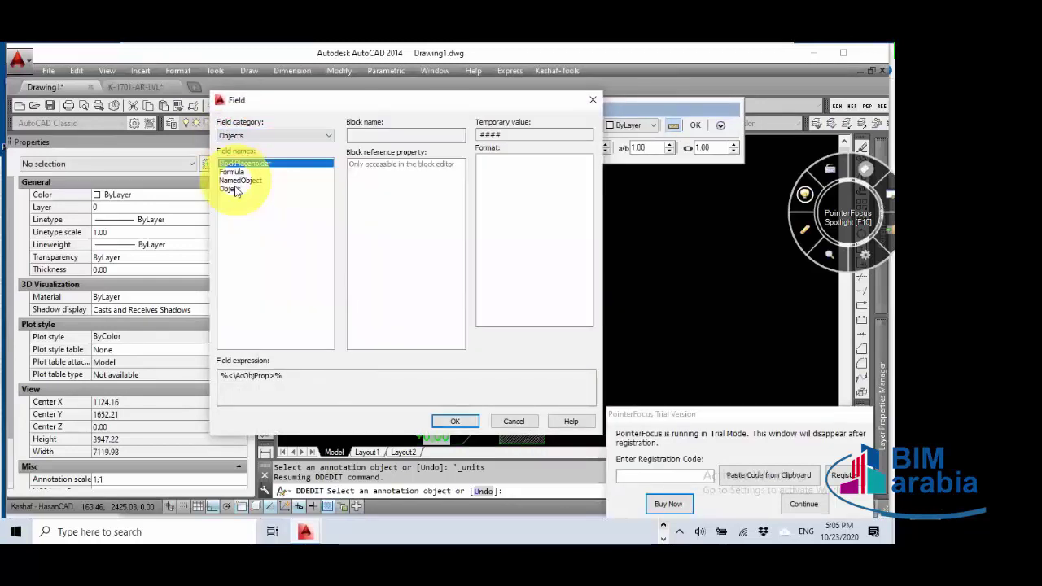
left_click(236, 189)
left_click(458, 135)
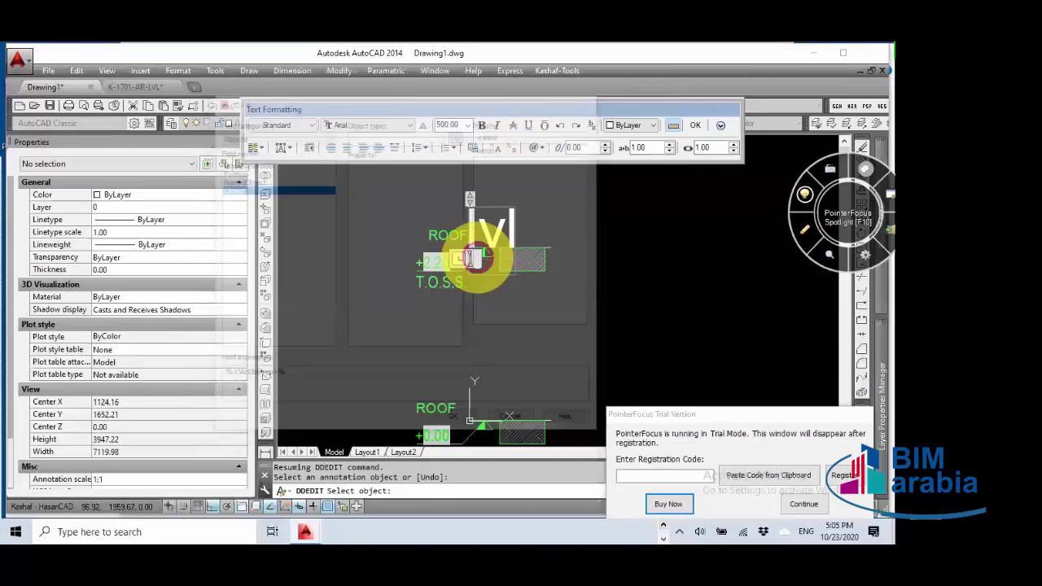
left_click(461, 288)
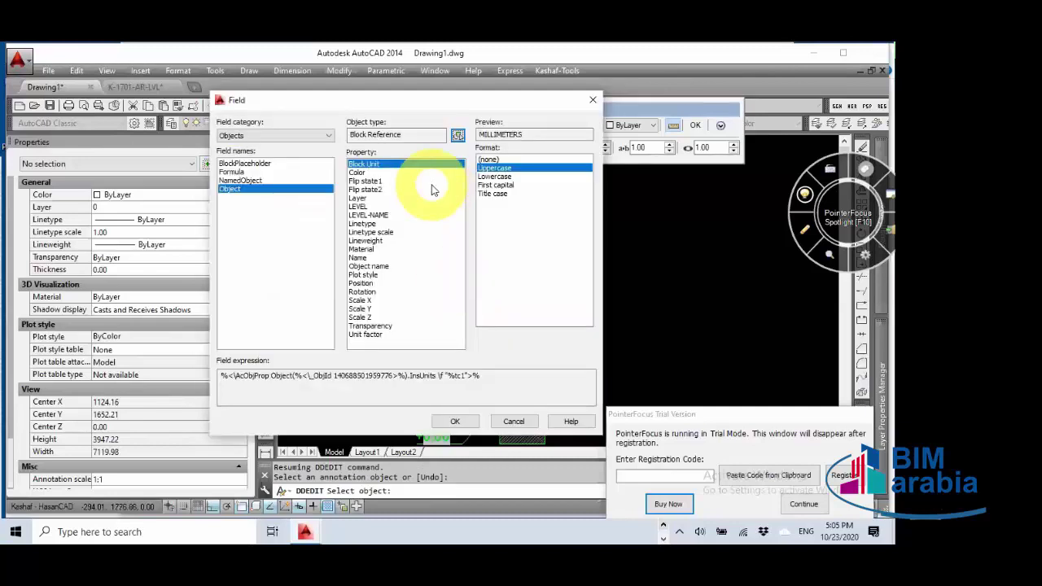
key("Return")
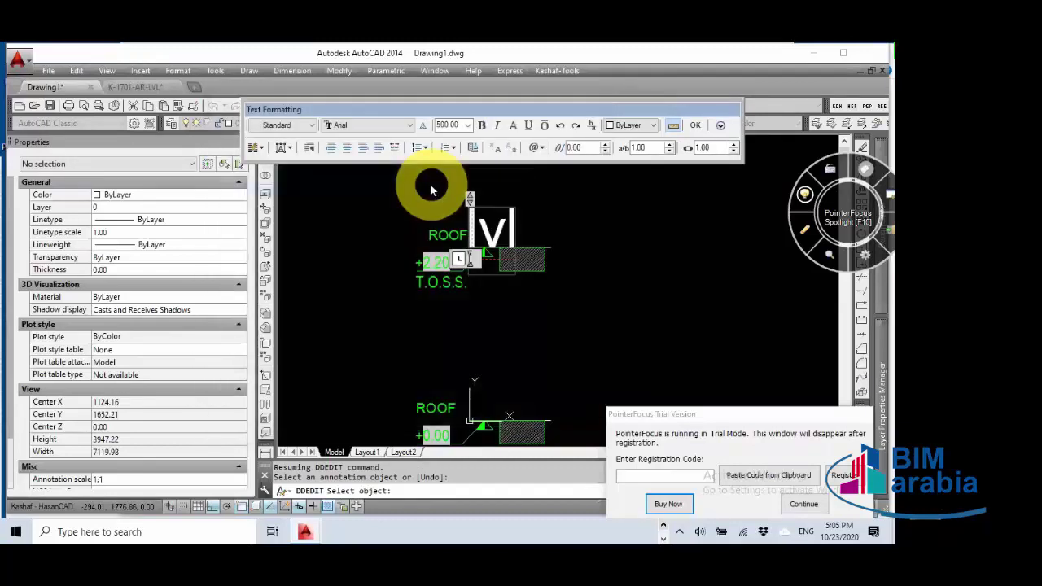
Step: Reopen the Field dialog and pick the level block as the Object field source
right_click(503, 230)
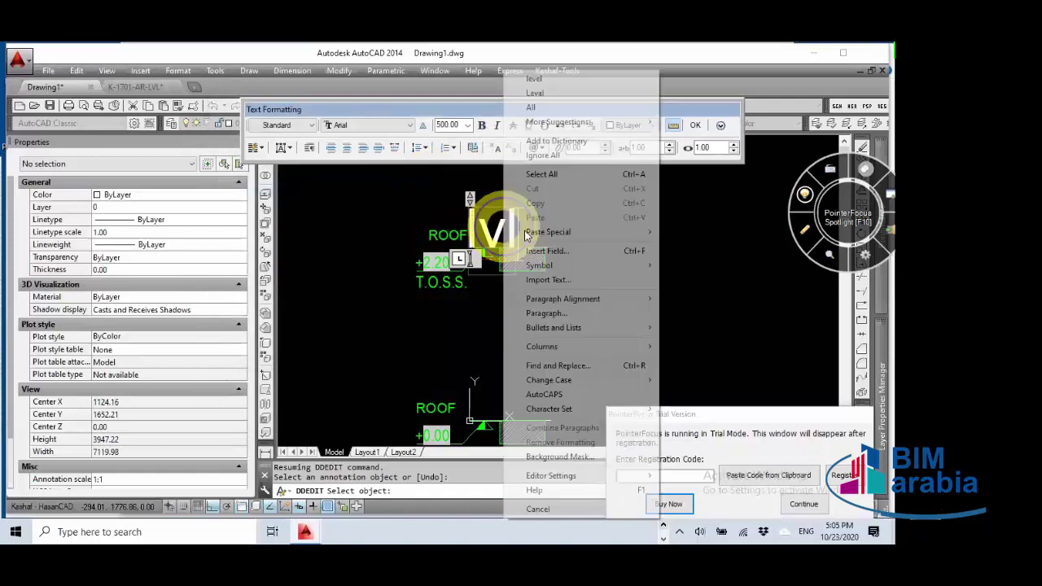
left_click(547, 250)
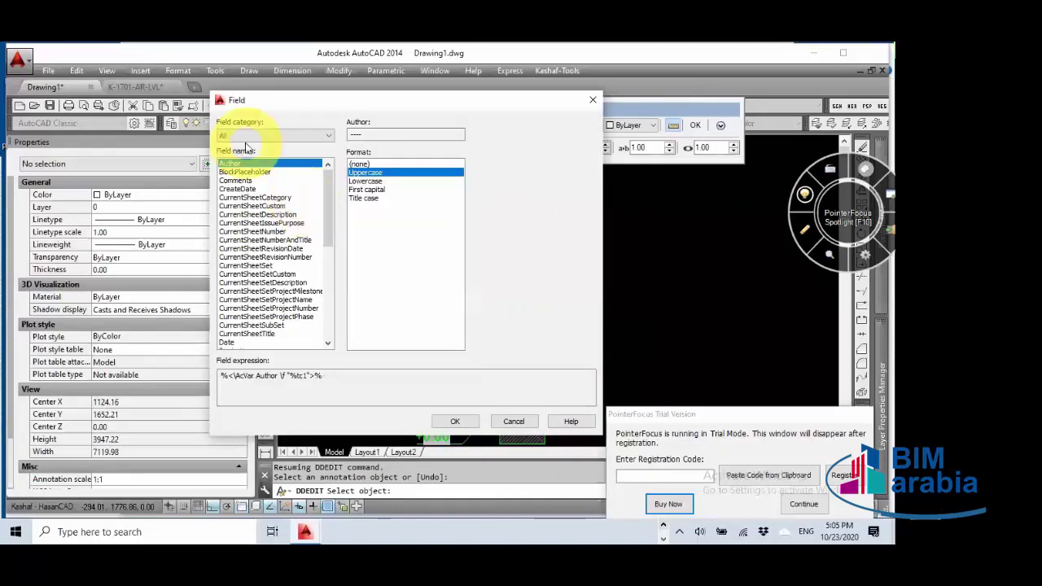
left_click(248, 135)
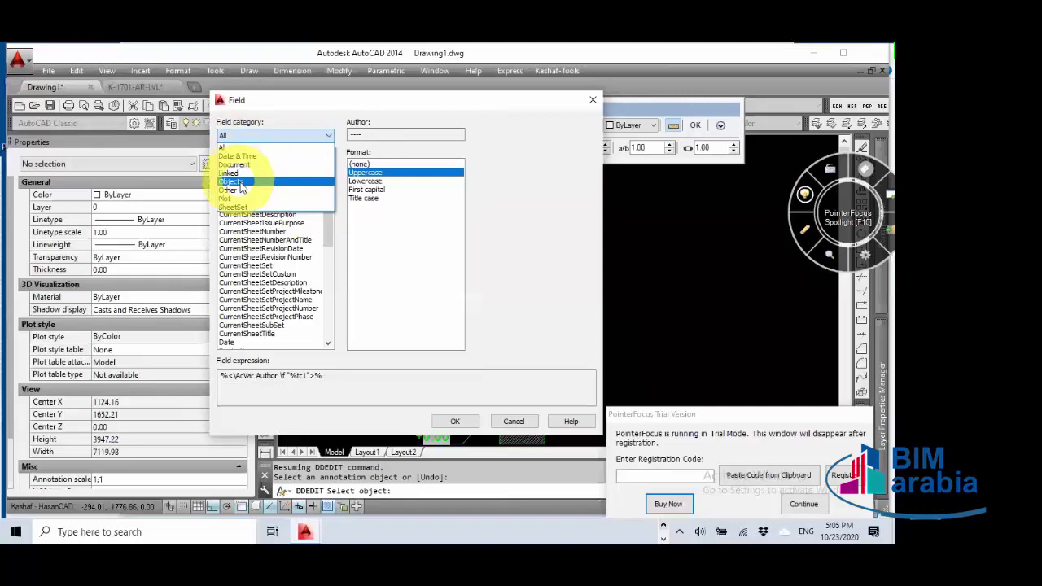
left_click(241, 186)
left_click(275, 189)
left_click(458, 136)
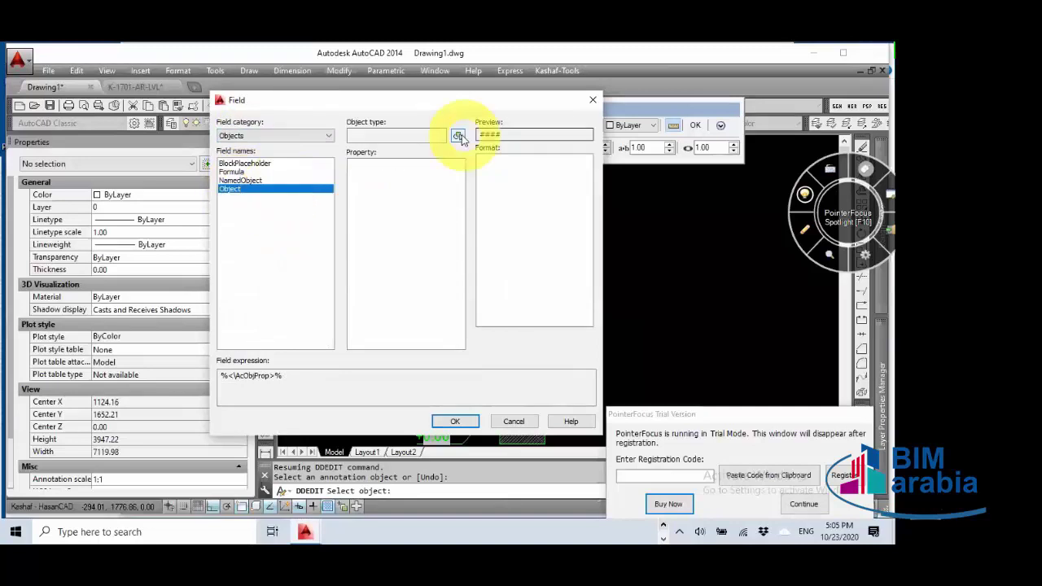
left_click(445, 277)
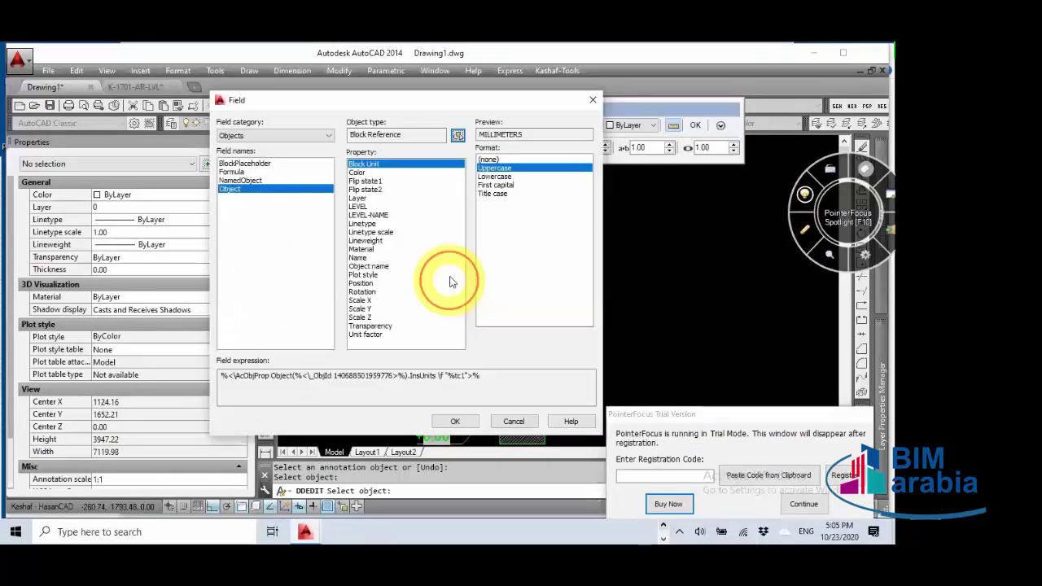
Step: Preview the block's Position in Architectural, Fractional (whole-number precision) and Scientific formats, then cancel
left_click(361, 283)
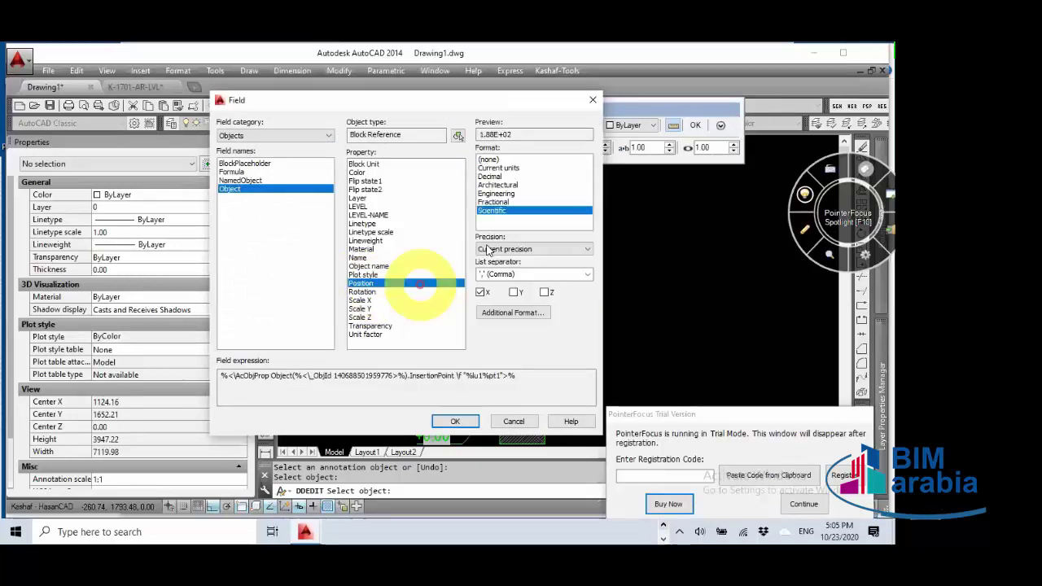
left_click(491, 177)
left_click(492, 186)
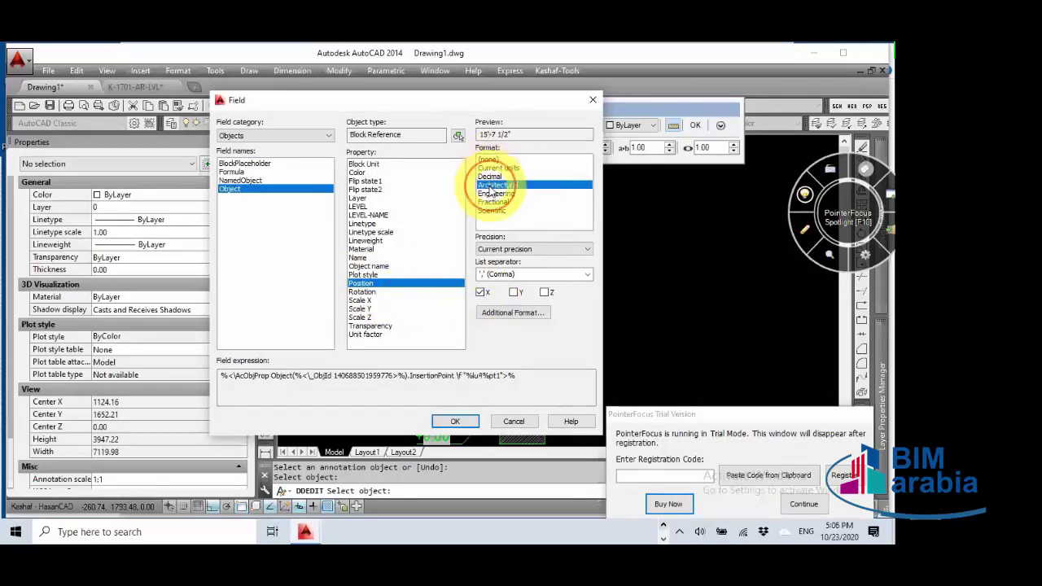
left_click(493, 202)
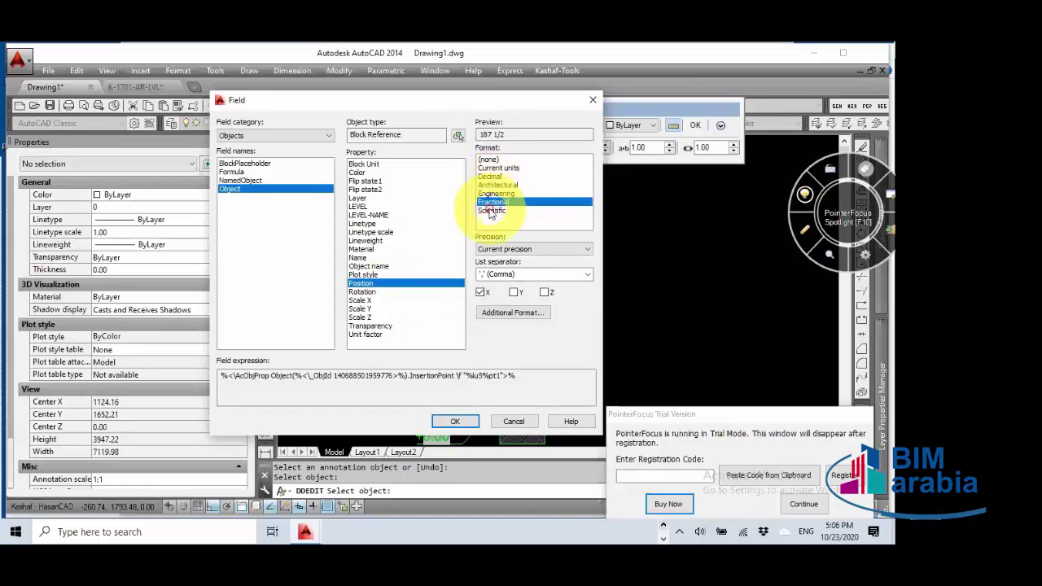
left_click(521, 251)
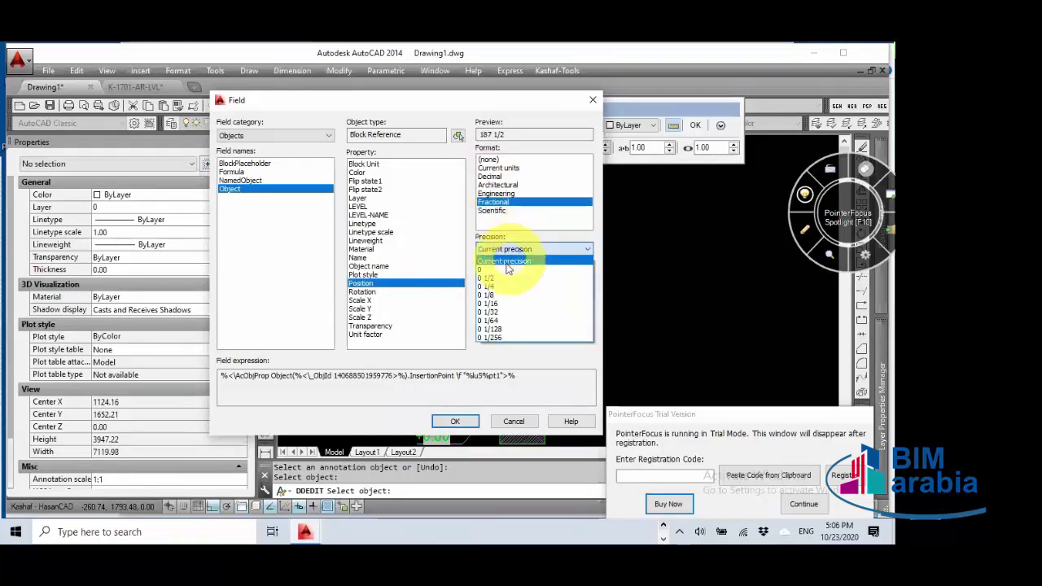
left_click(503, 273)
left_click(494, 212)
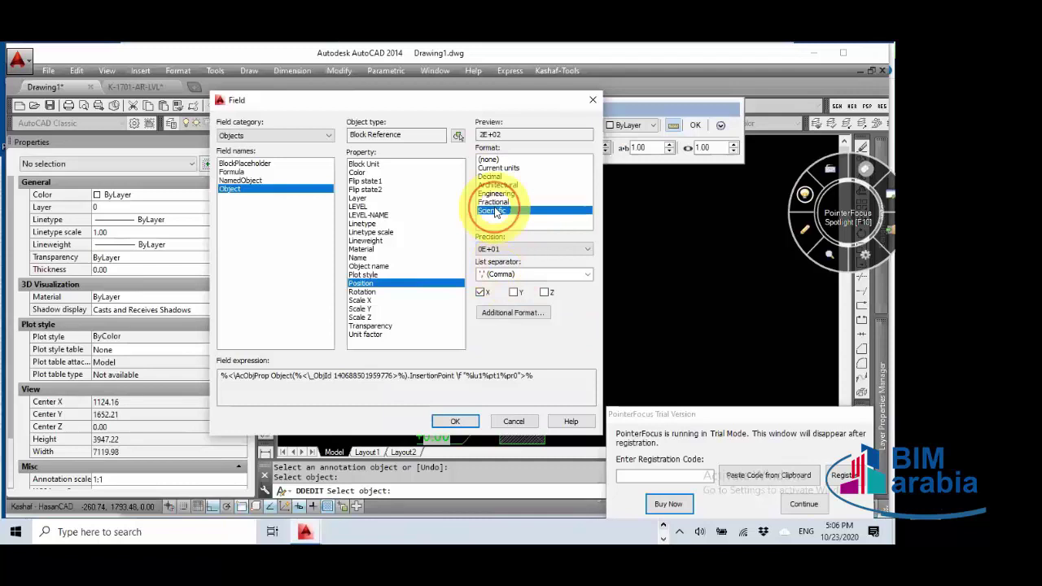
left_click(497, 168)
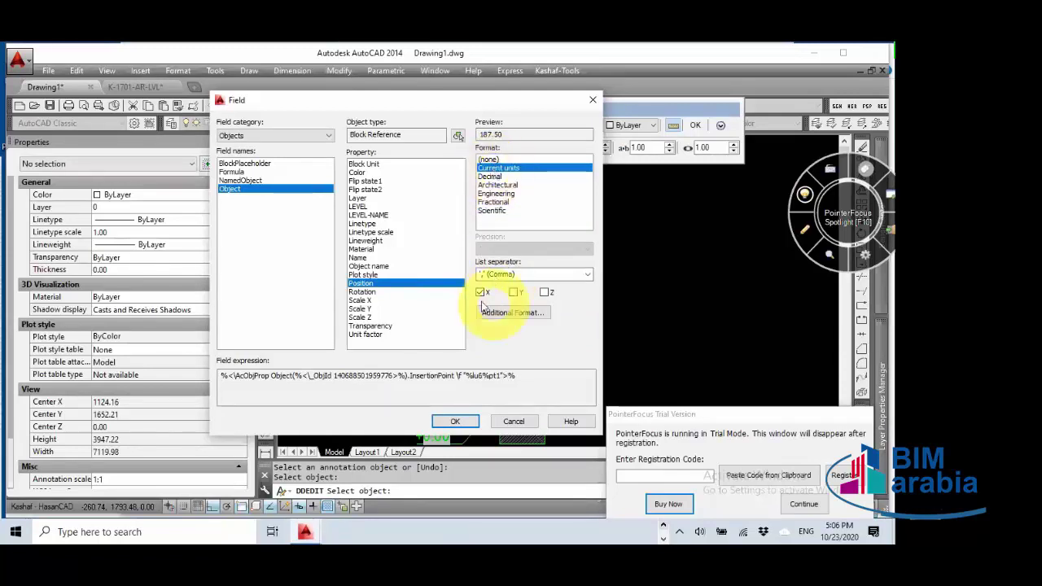
left_click(514, 422)
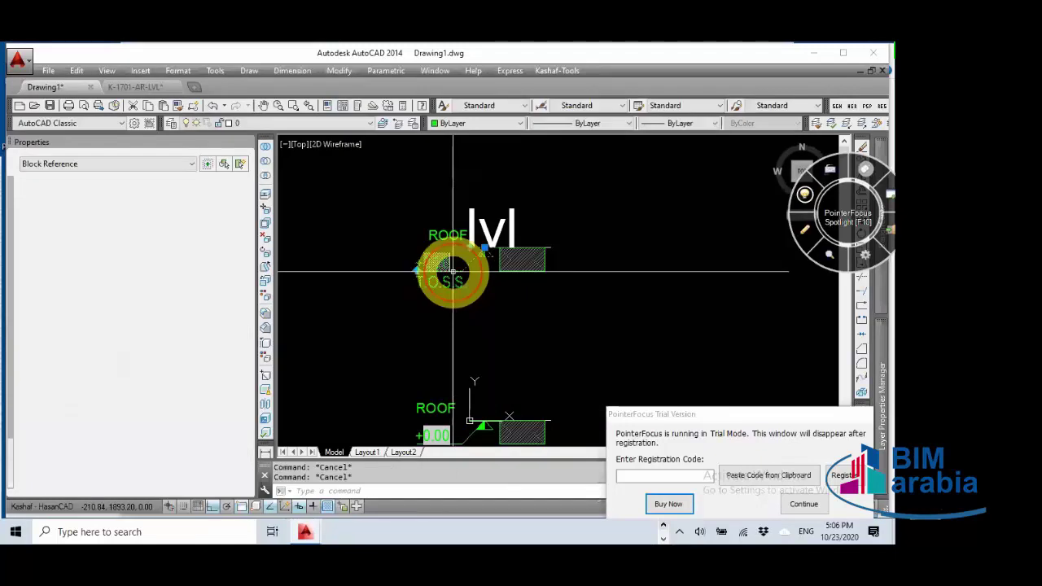
Step: Move the +2.20 T.O.S.S. level mark to a new spot
middle_click_drag(459, 291, 558, 284)
type("m")
key("Return")
left_click(521, 305)
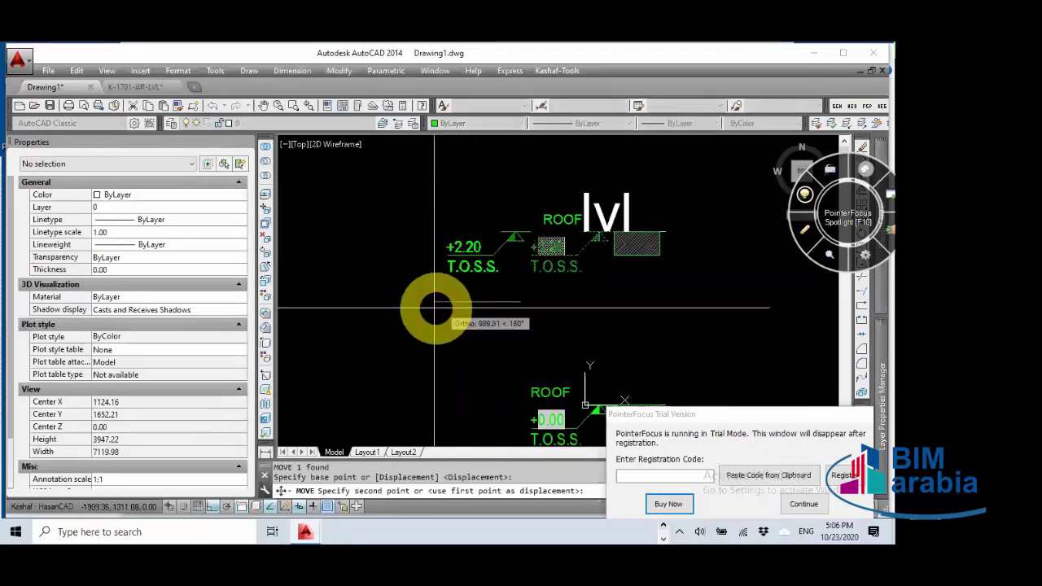
left_click(435, 308)
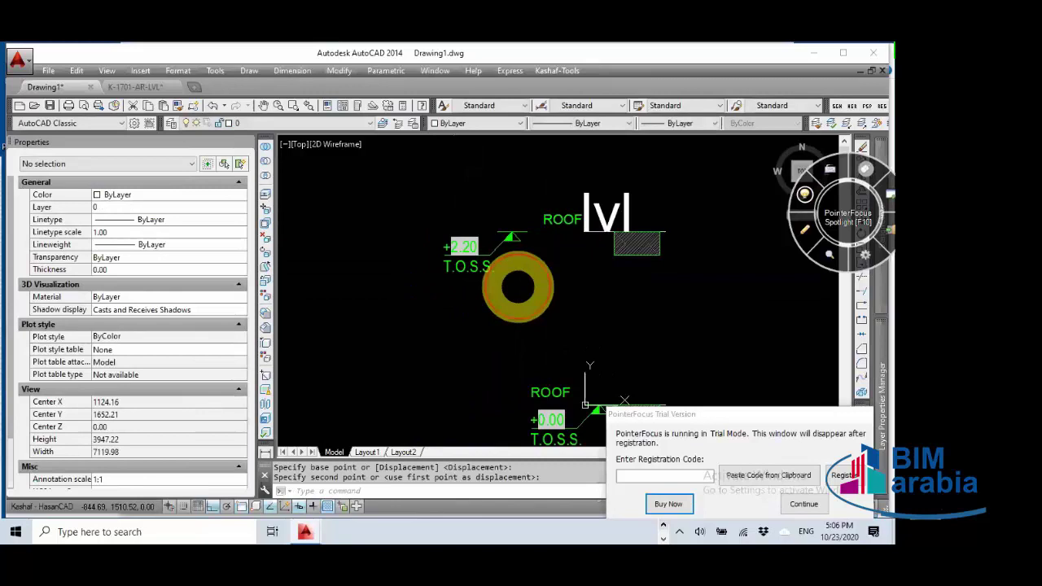
left_click(495, 234)
key("Escape")
key("Escape")
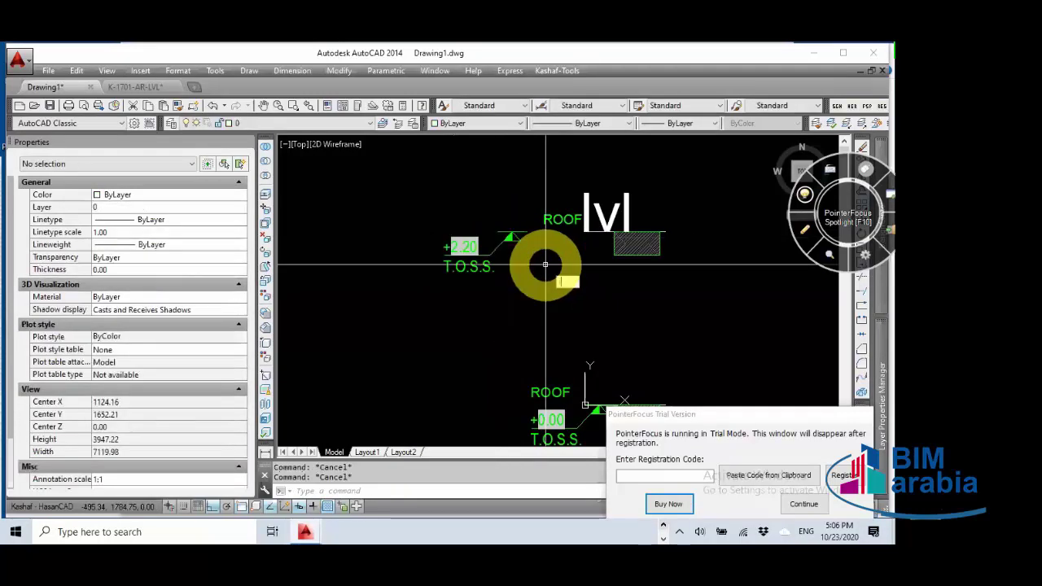
Step: Insert the CAP-A-LVL-SEC block at 1:1 annotation scale beside lvl, keeping FOR attributes
type("i")
key("Return")
left_click(628, 307)
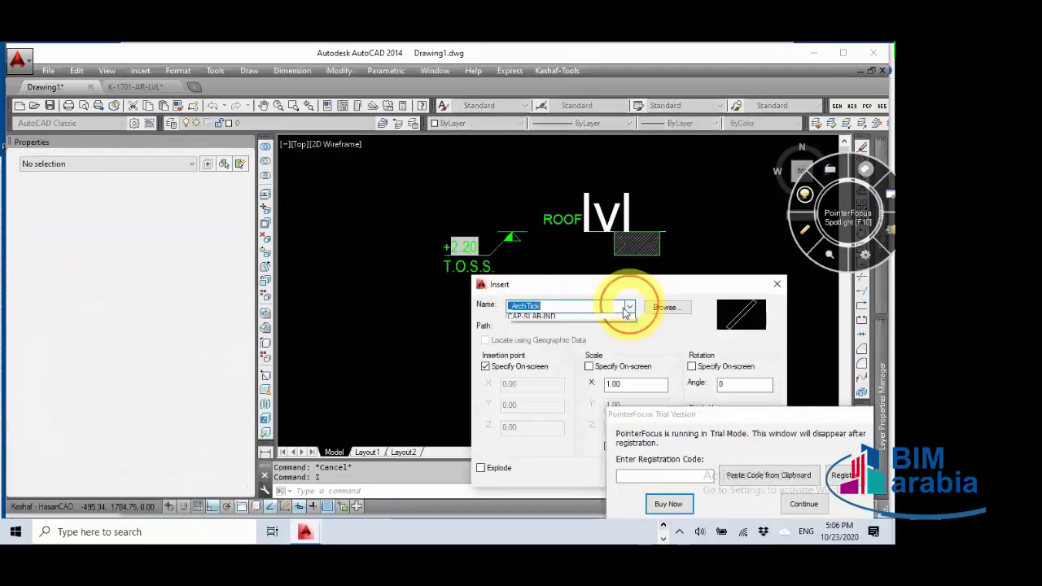
left_click(579, 328)
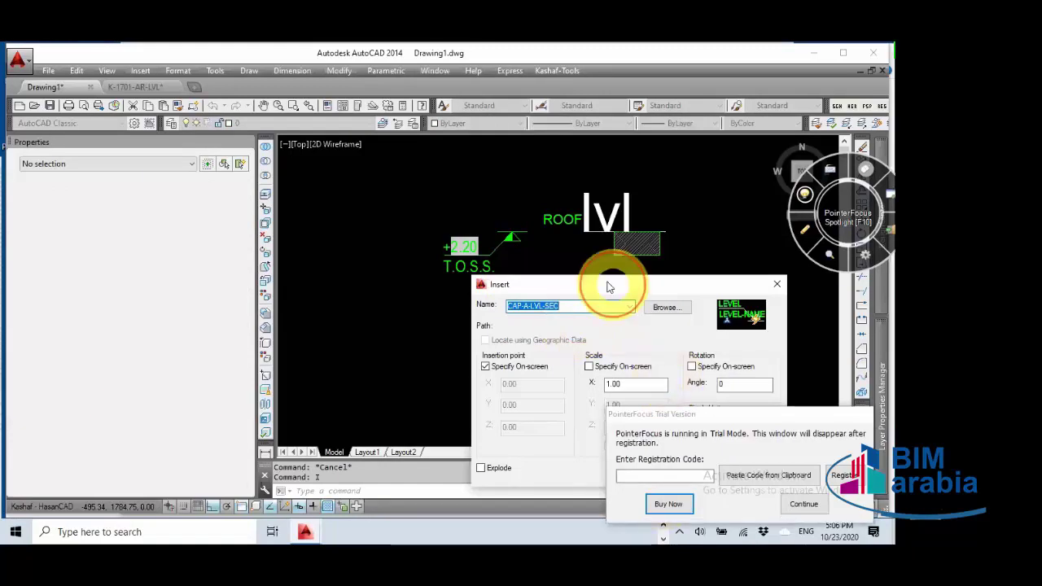
left_click_drag(611, 284, 279, 170)
left_click(321, 366)
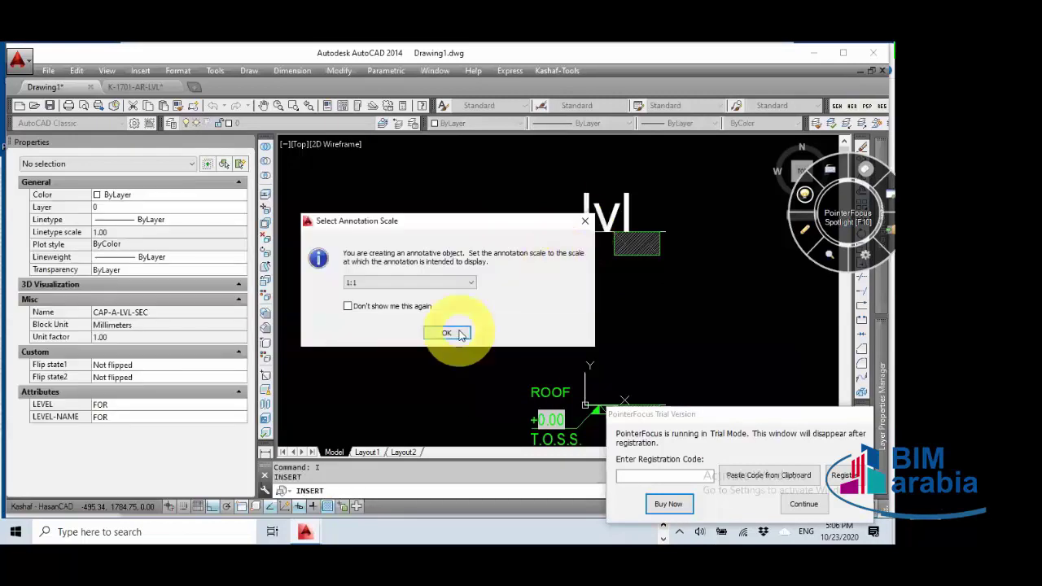
left_click(461, 334)
left_click(583, 238)
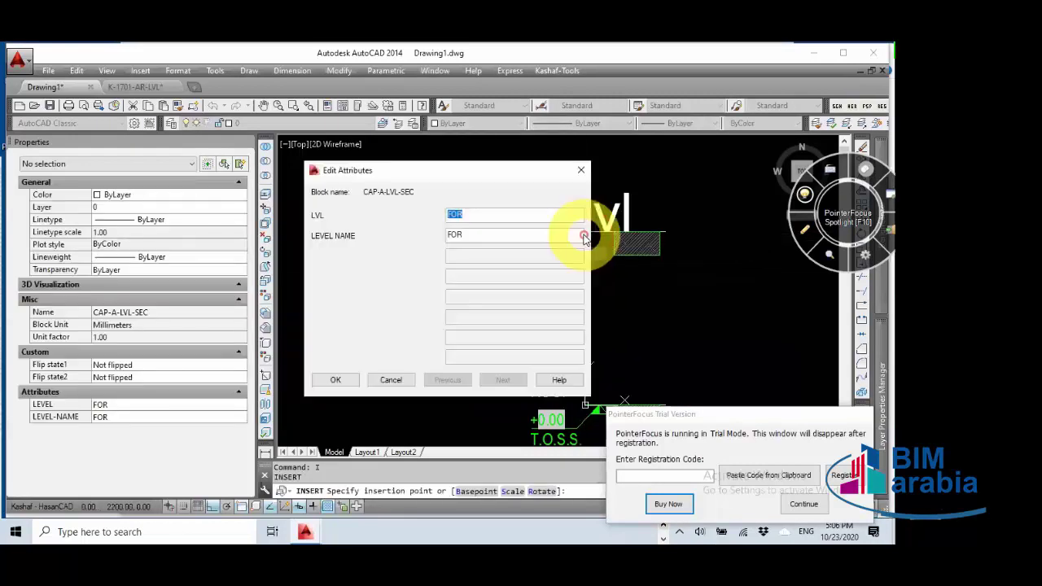
left_click(336, 379)
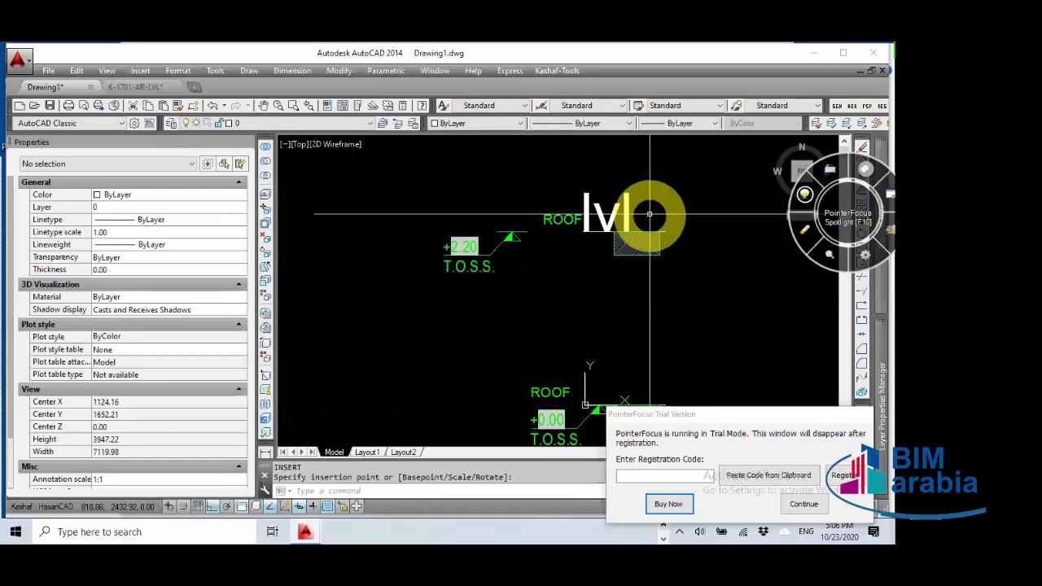
scroll(604, 218, "up", 10)
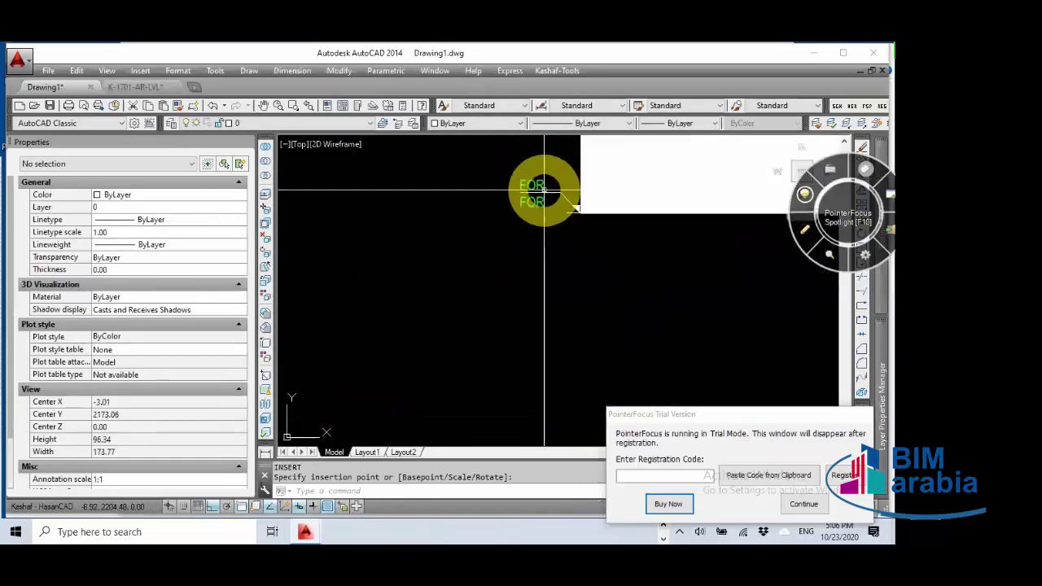
Step: Insert a field into the level block's attribute value from the attribute editor
left_click(538, 187)
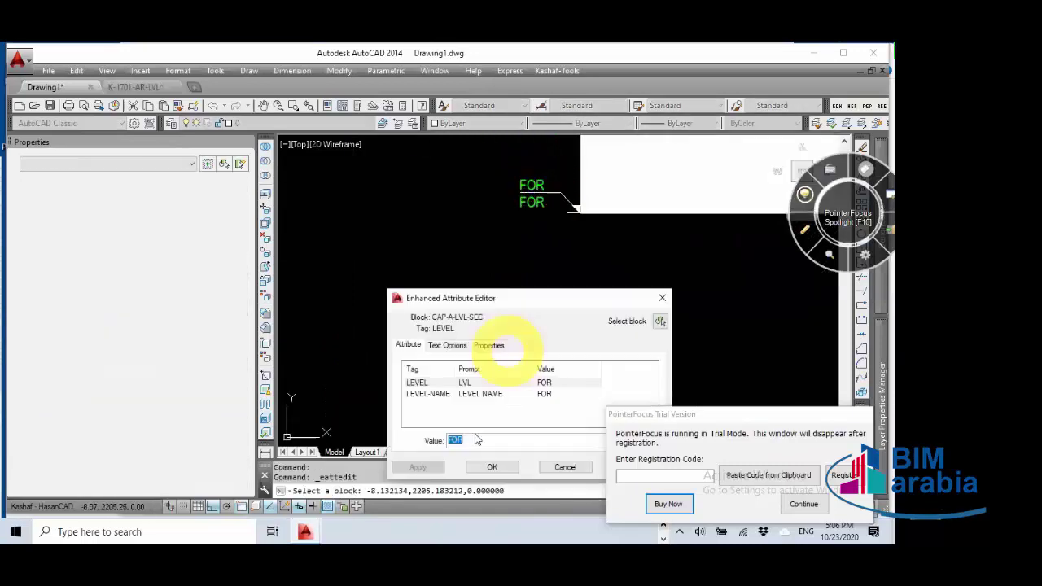
right_click(474, 438)
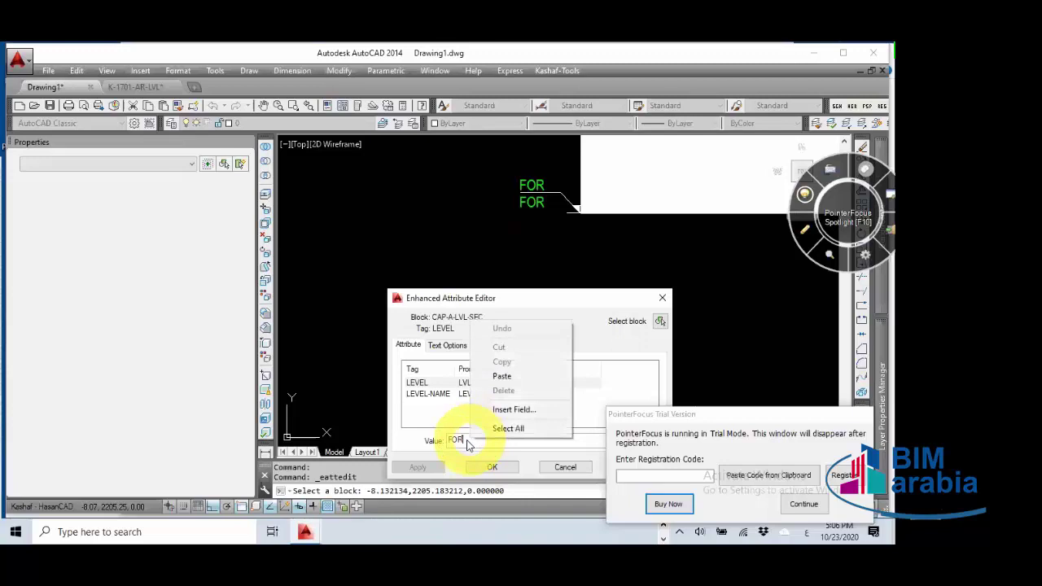
left_click(467, 440)
left_click_drag(522, 303, 326, 195)
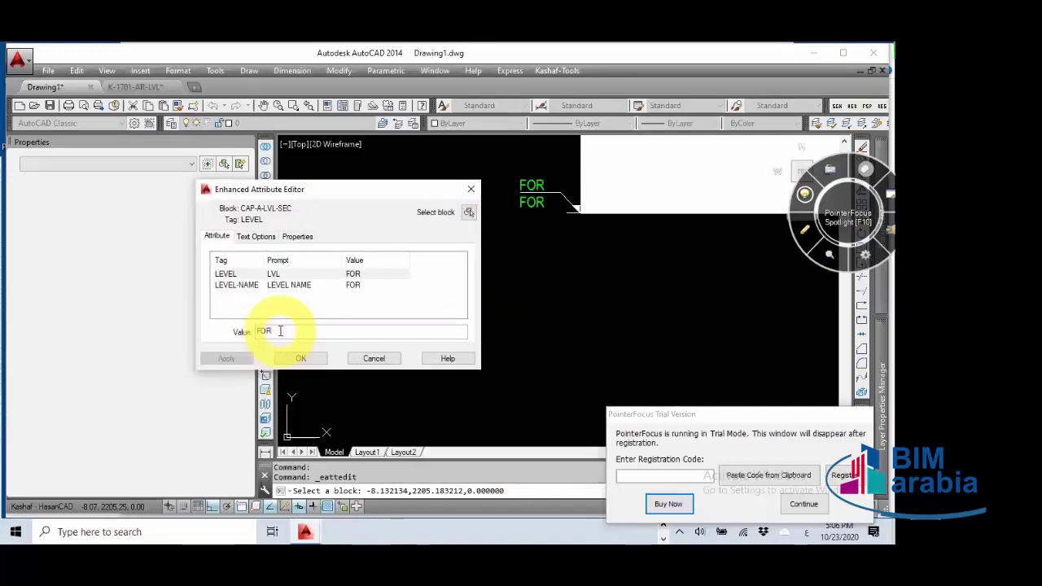
right_click(299, 332)
left_click(326, 419)
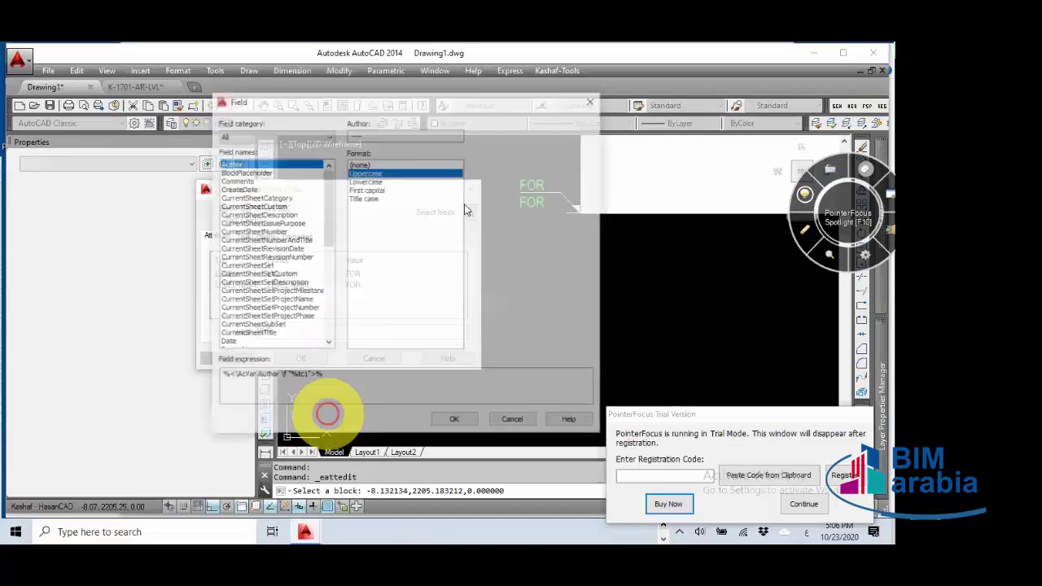
Step: Link an Object field to the FOR block's Position, Y only, in Decimal format
left_click(254, 136)
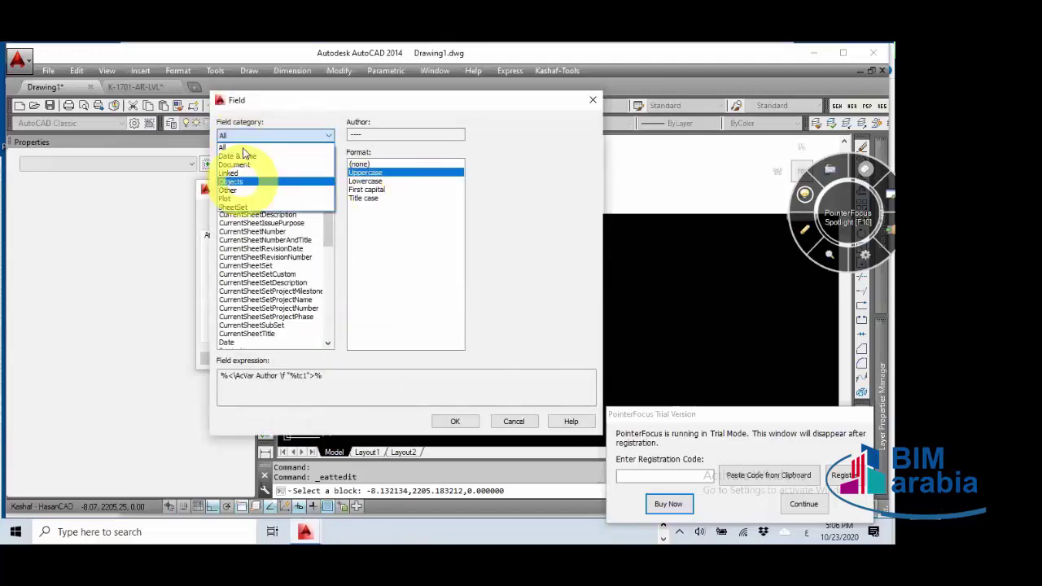
left_click(240, 200)
left_click(234, 189)
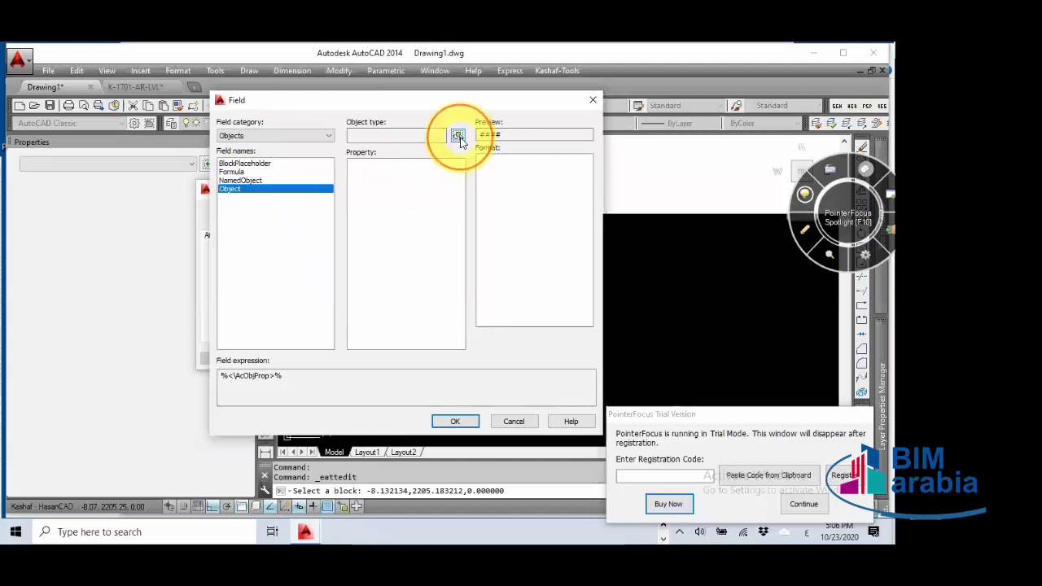
left_click(461, 137)
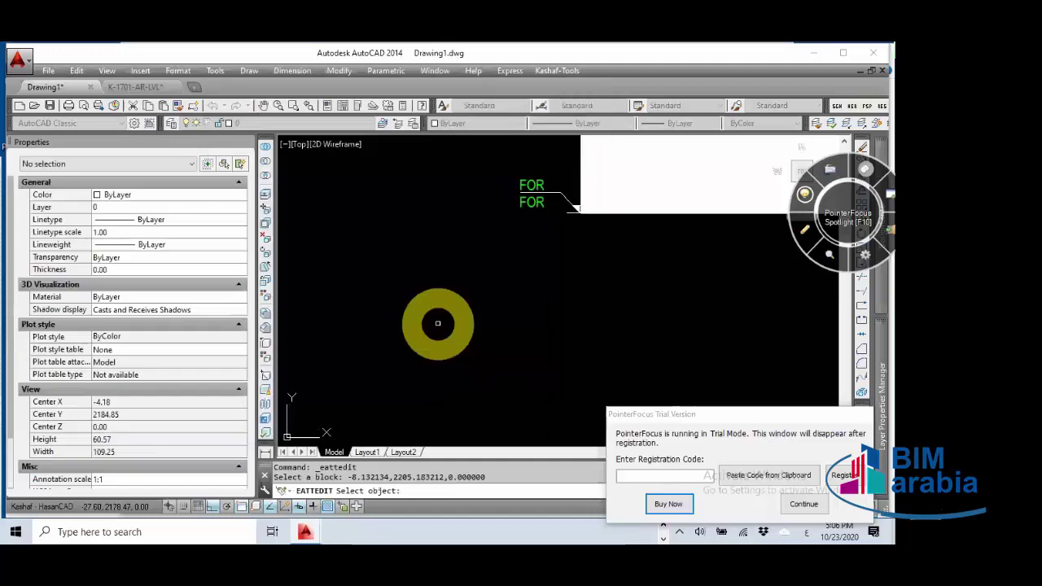
left_click(558, 196)
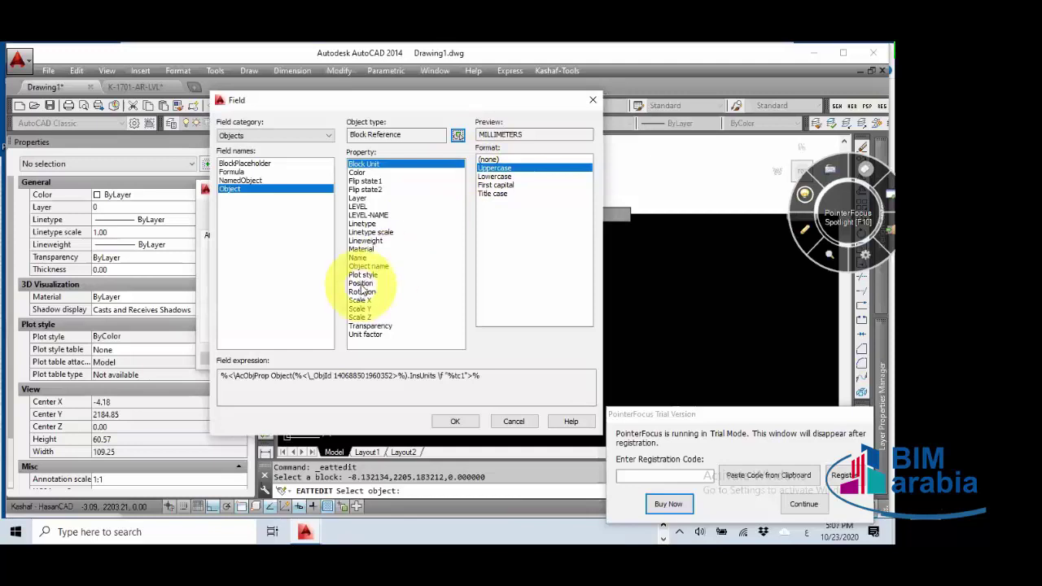
left_click(361, 284)
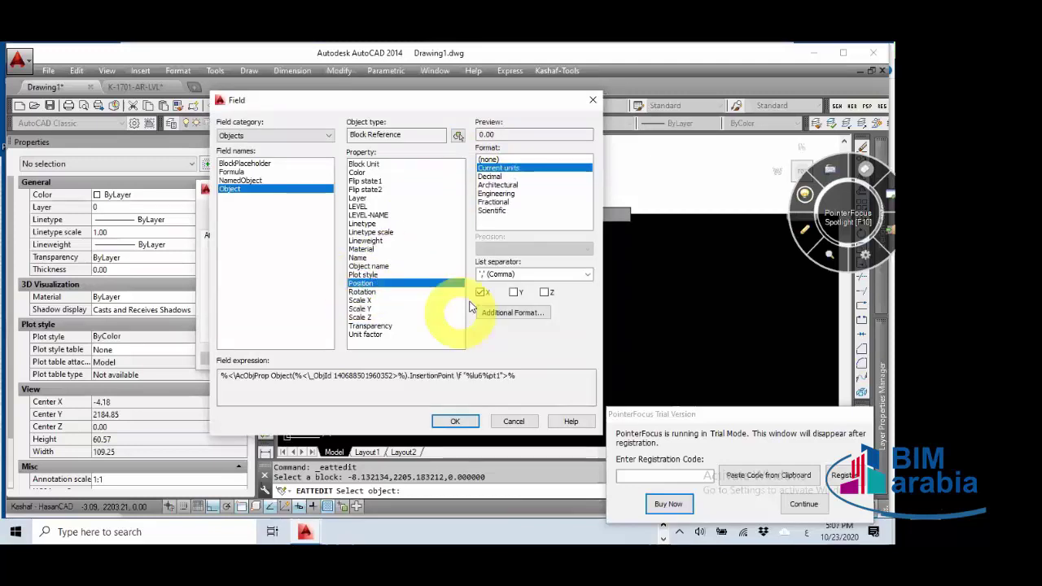
left_click(515, 292)
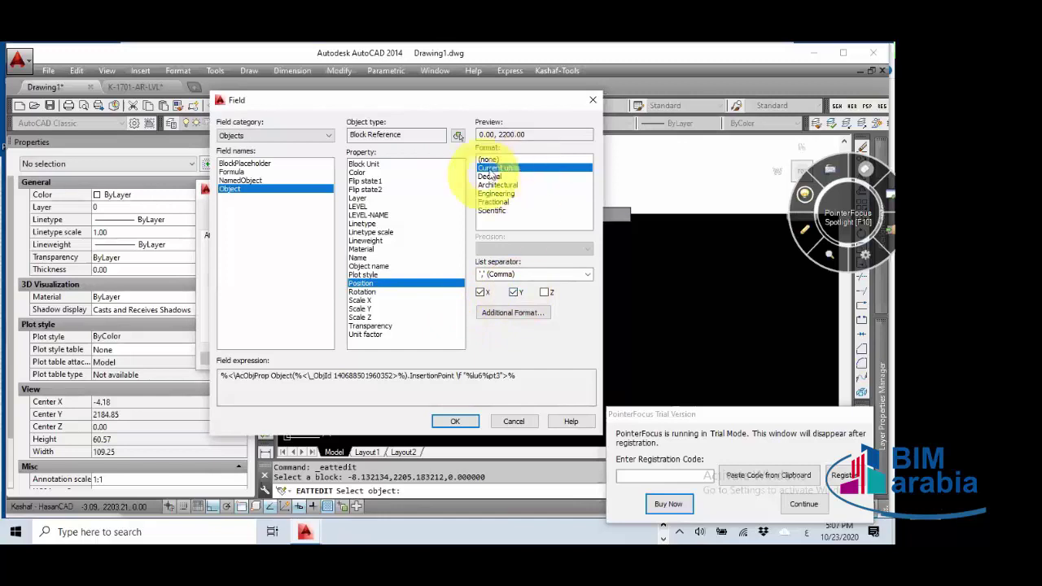
left_click(481, 292)
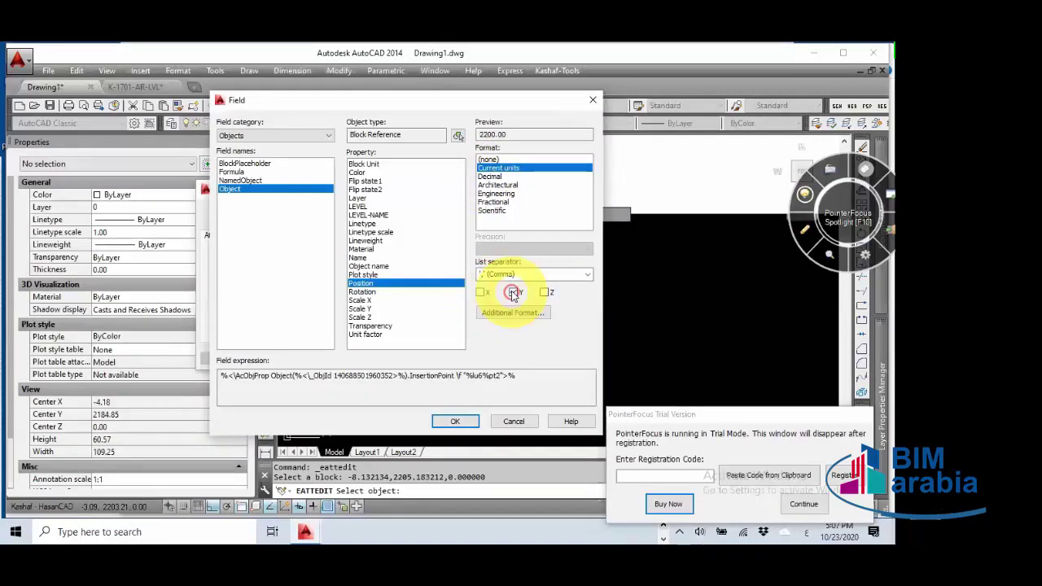
left_click(492, 177)
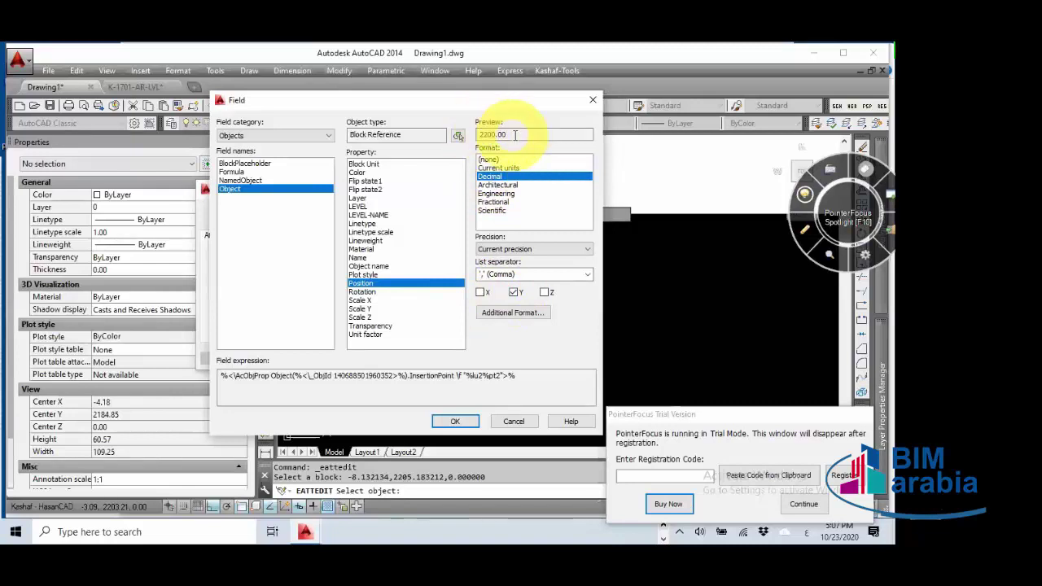
Step: Copy the field expression showing the 2200.00 Y position
double_click(492, 137)
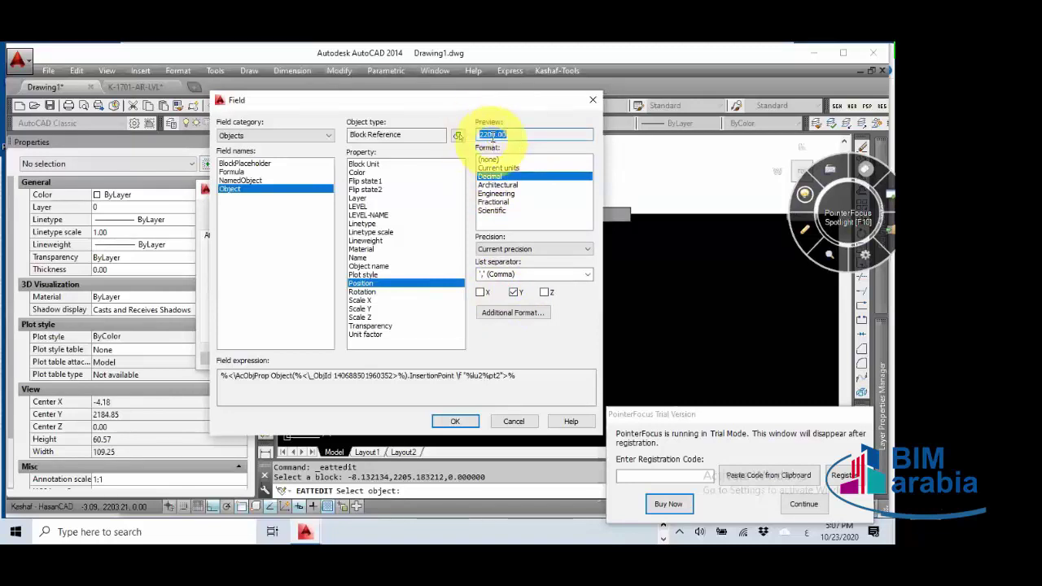
left_click(511, 135)
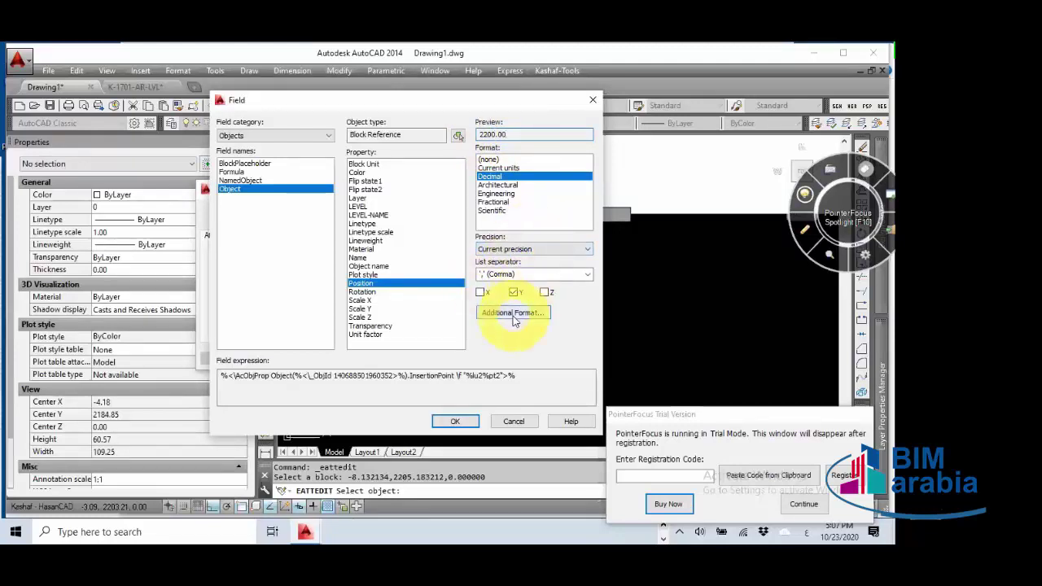
left_click(536, 378)
left_click_drag(535, 378, 209, 377)
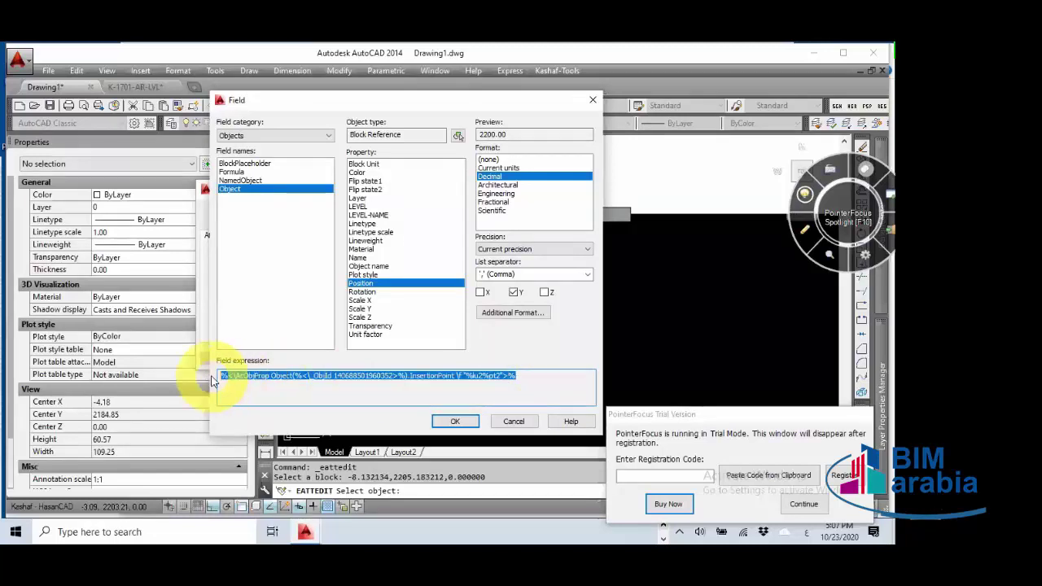
right_click(368, 376)
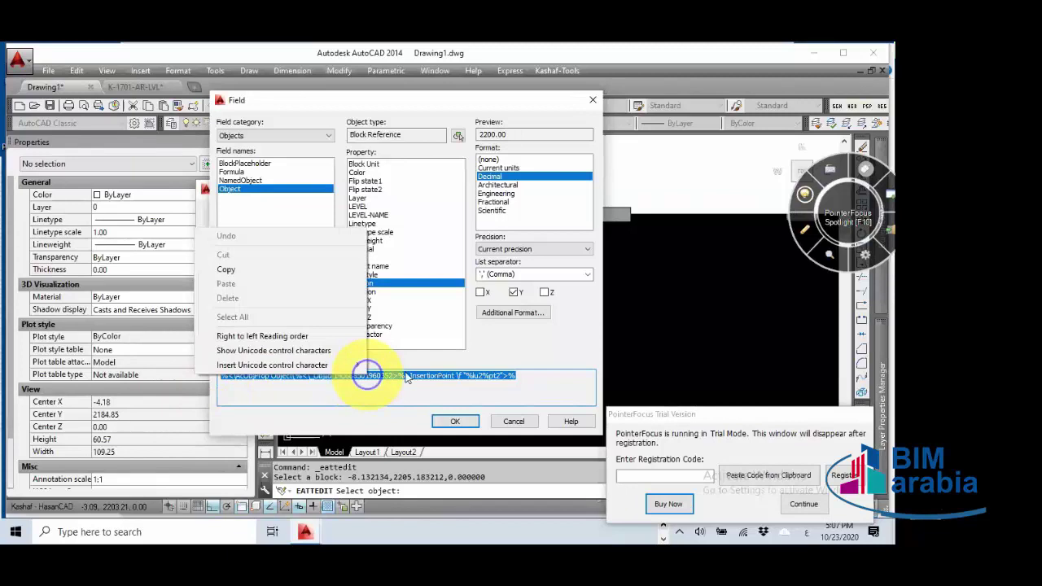
left_click(225, 269)
left_click(530, 377)
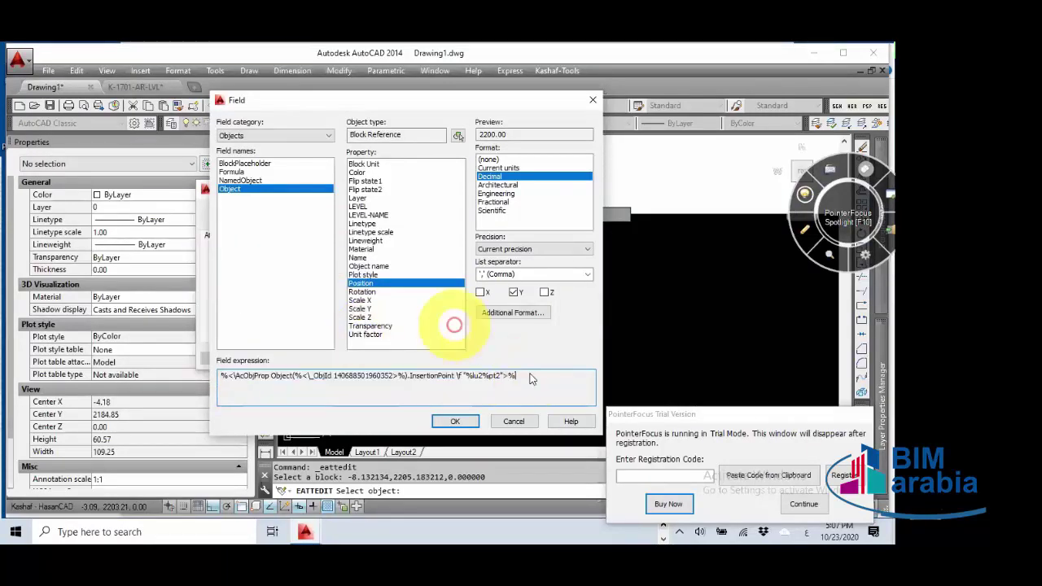
left_click(232, 172)
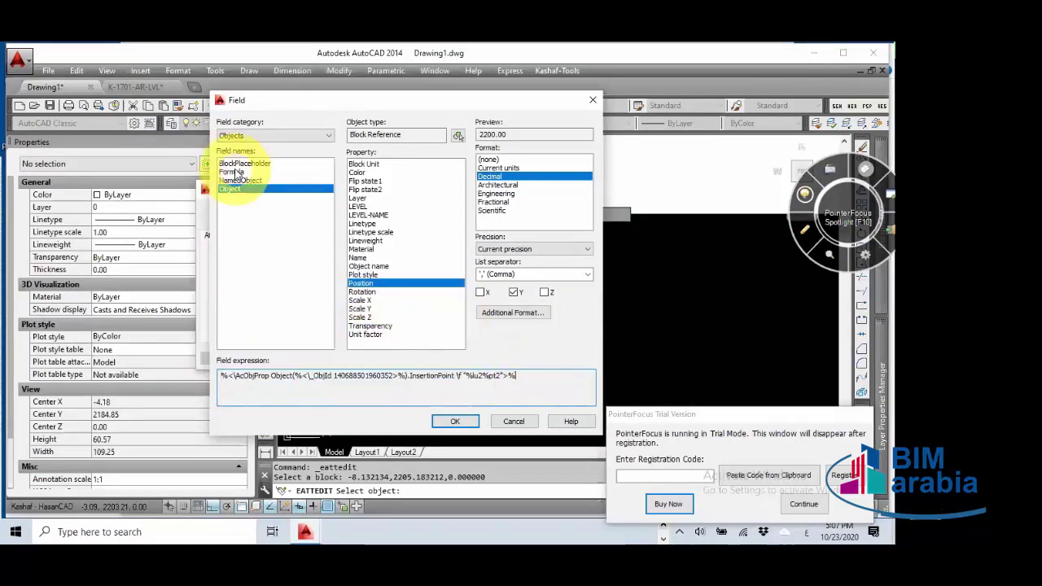
Step: Build a formula field multiplying the pasted Y position by .001, making the label read FOR 2.20
left_click(387, 298)
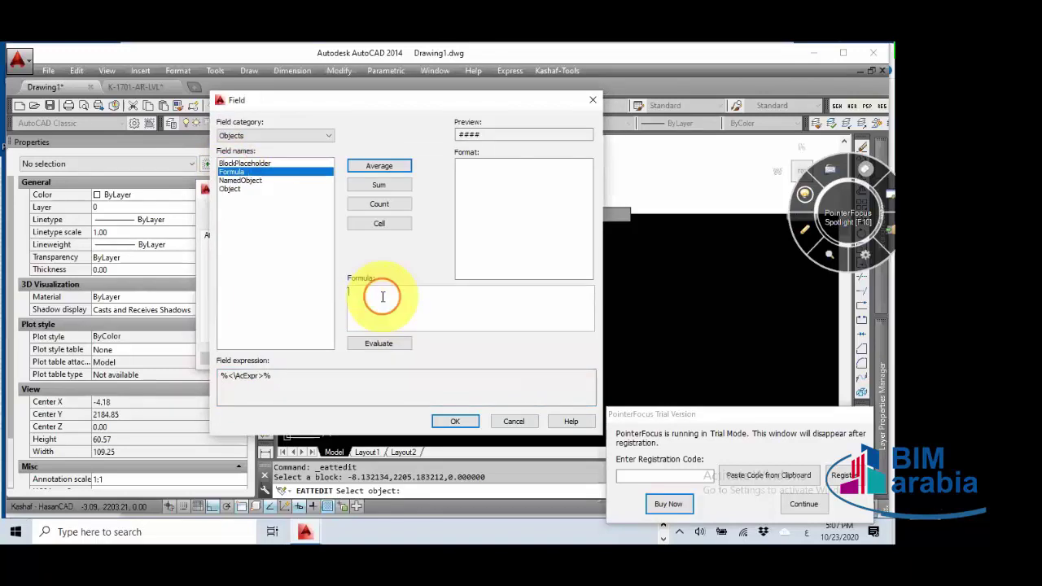
key("ctrl+v")
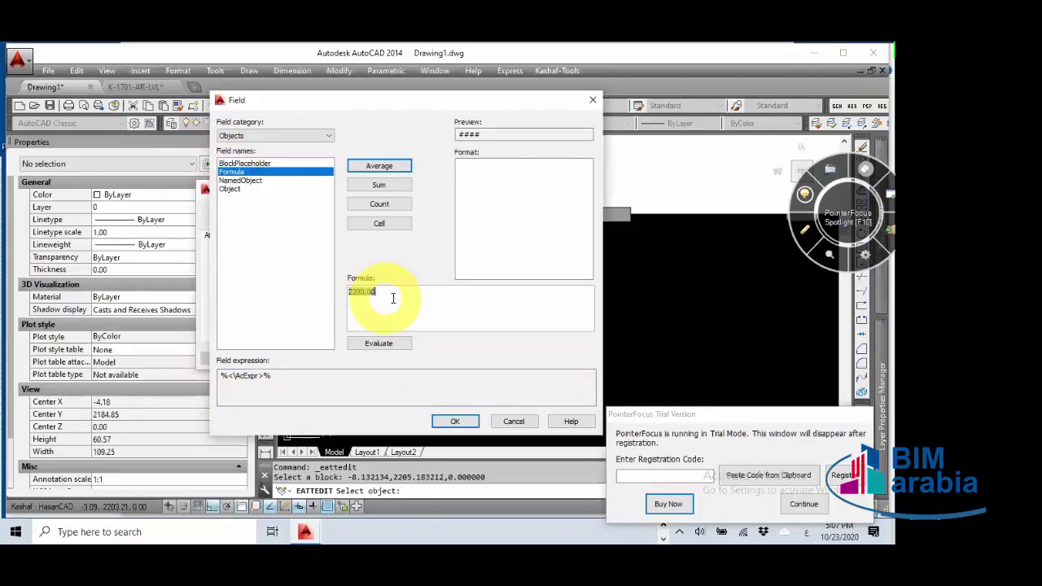
left_click_drag(345, 296, 399, 306)
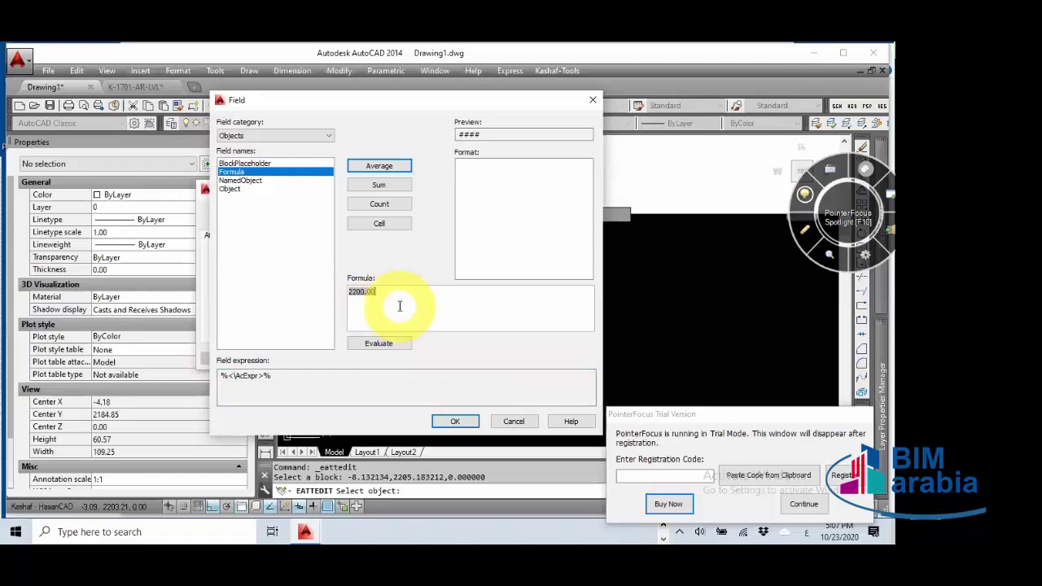
key("ctrl+c")
type("*1.")
left_click(379, 343)
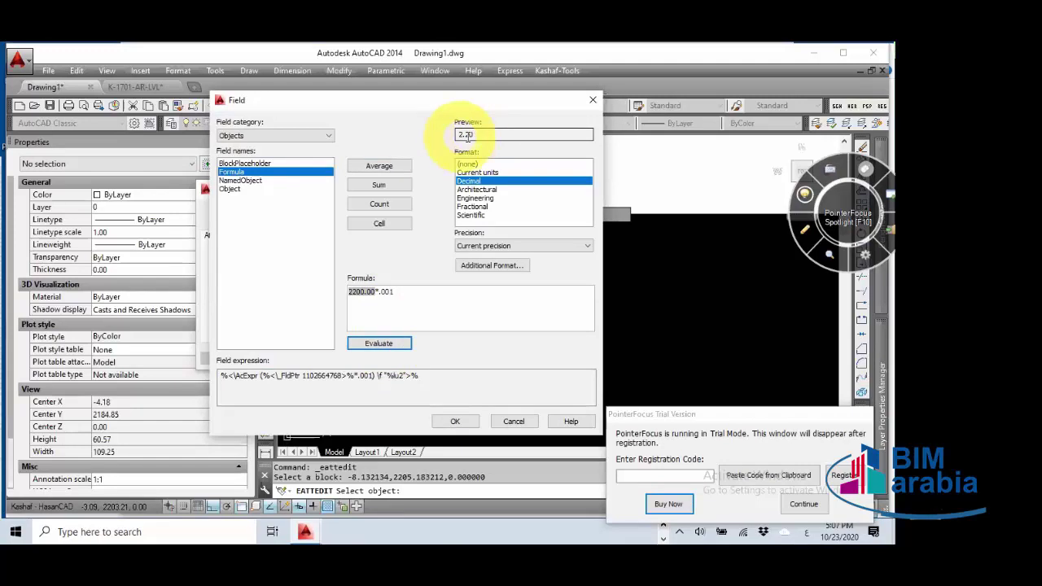
left_click(457, 422)
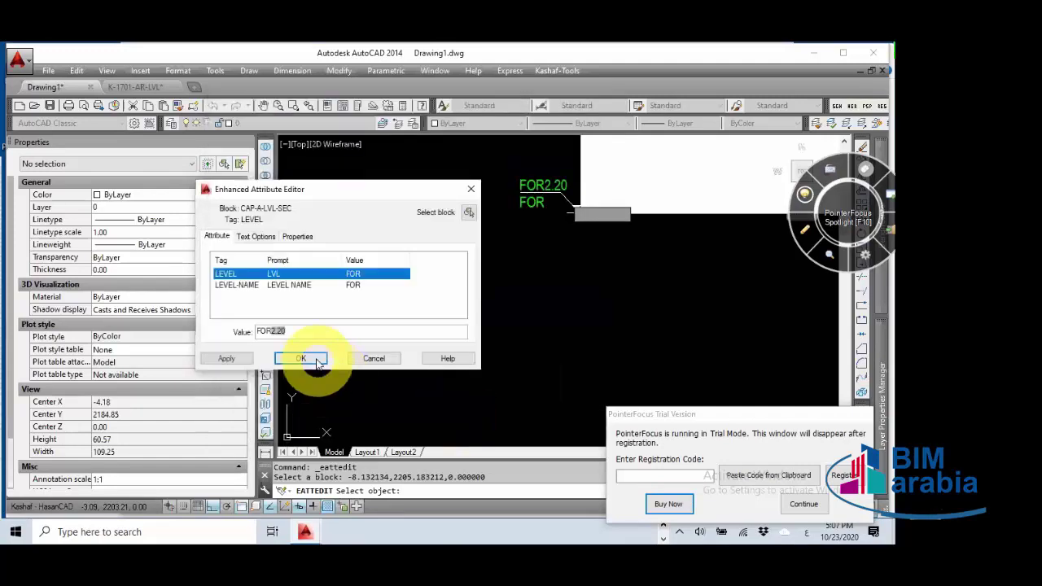
left_click(273, 331)
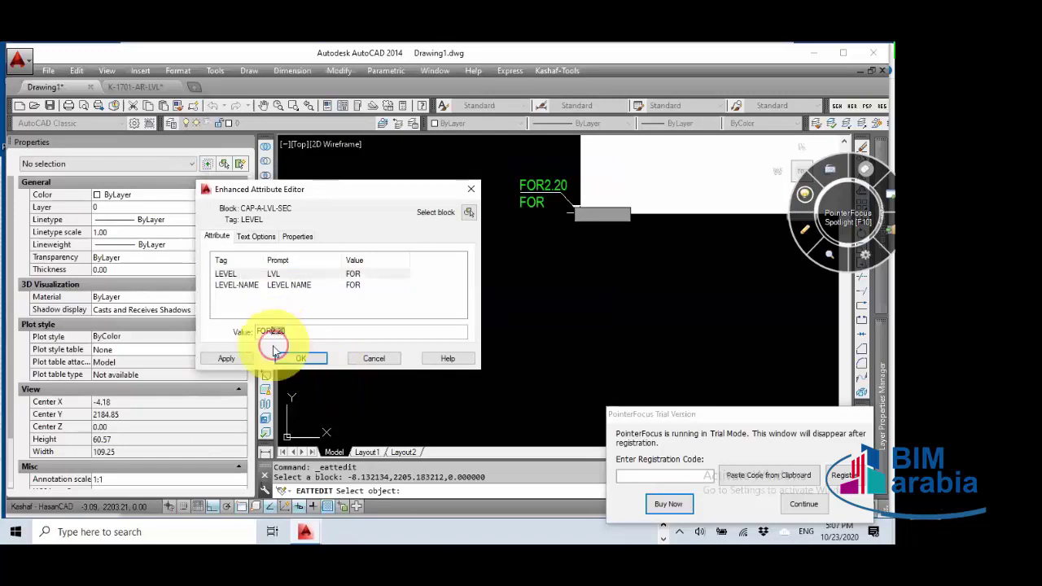
left_click(300, 359)
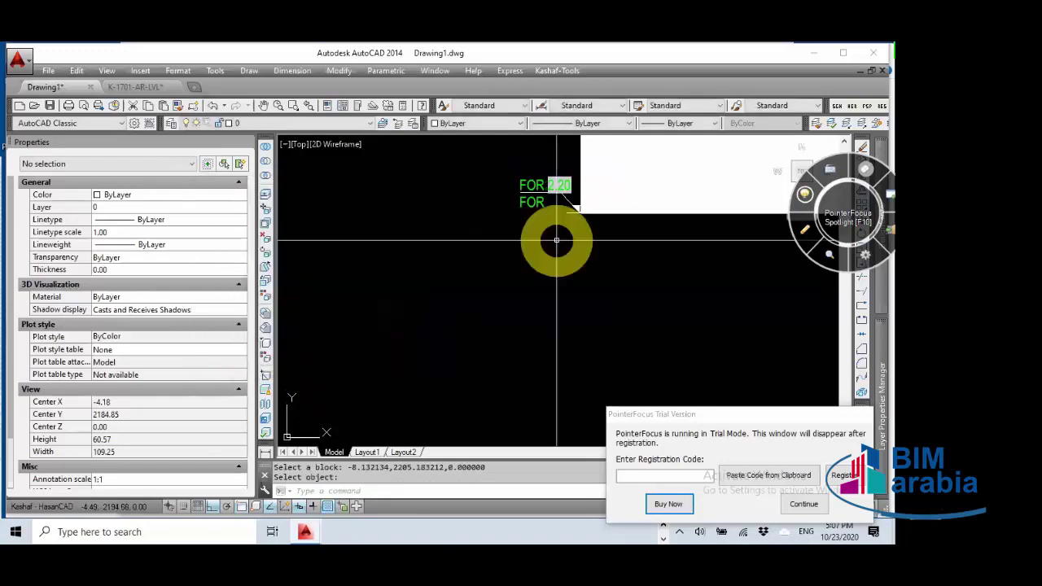
Step: Set the FOR 2.20 level block's X scale to 100 in Properties
key("Escape")
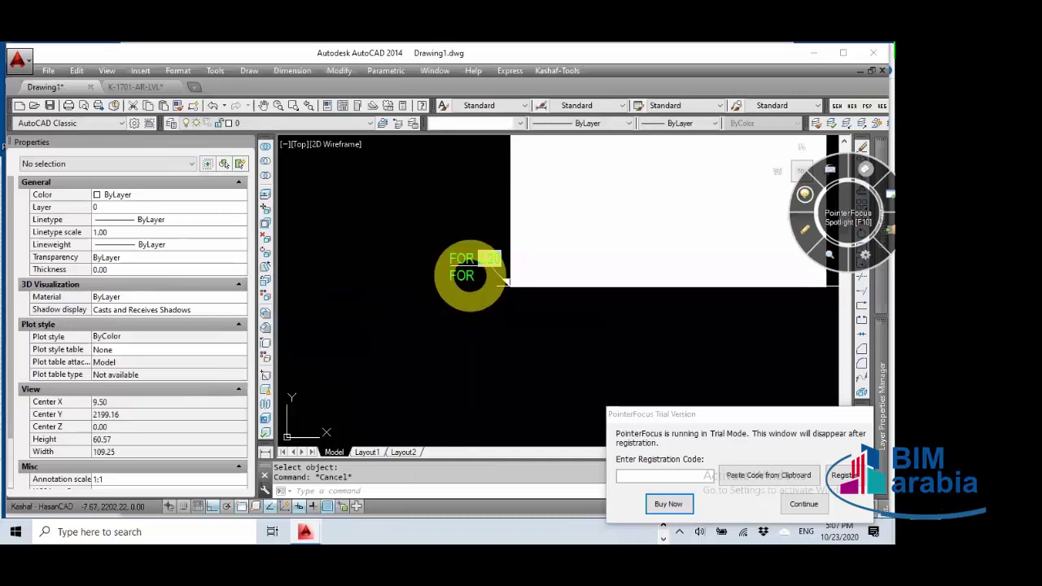
left_click(463, 277)
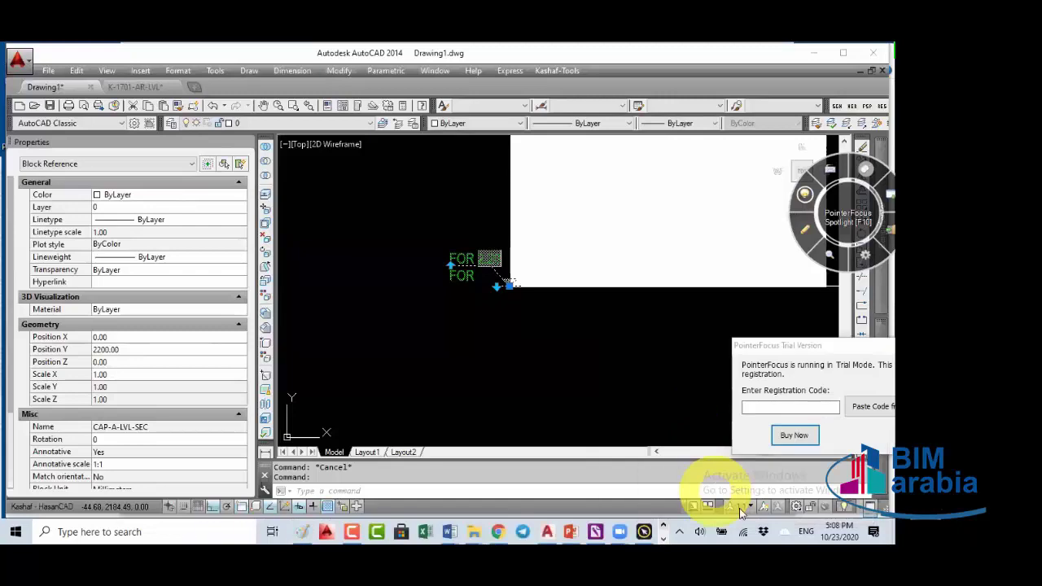
left_click(108, 374)
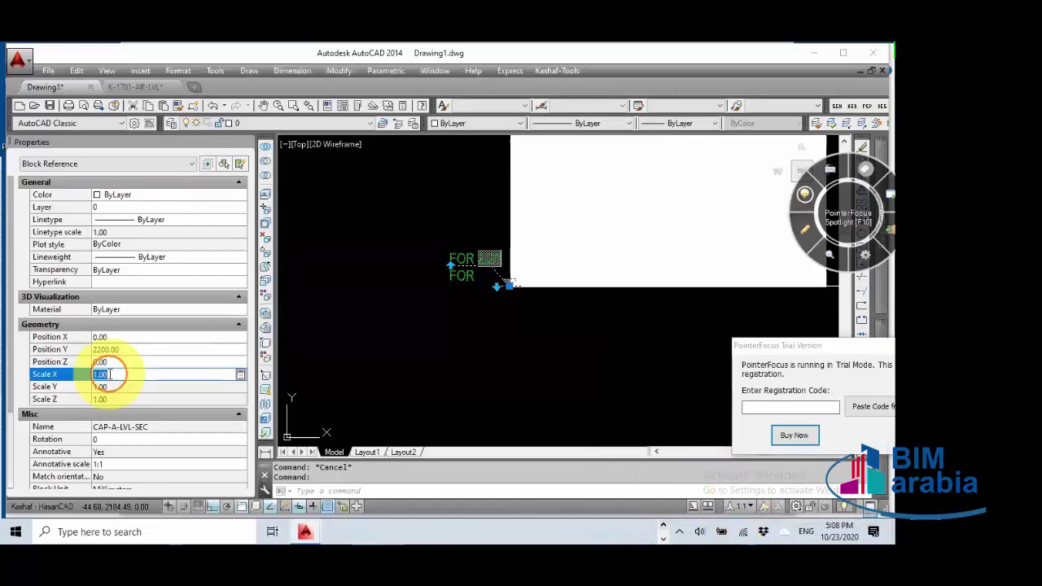
type("100")
key("Return")
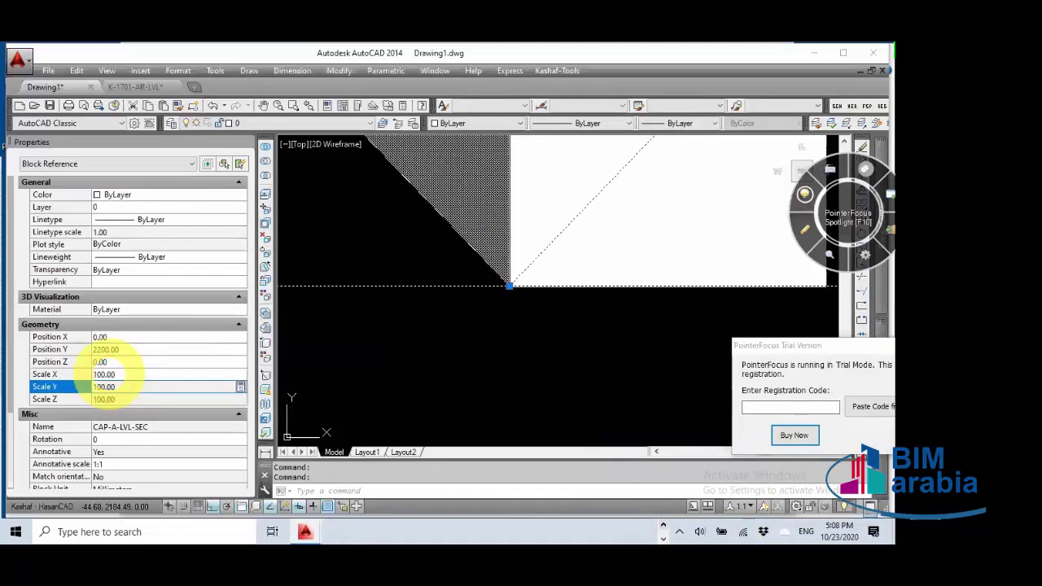
key("Return")
key("Escape")
key("Escape")
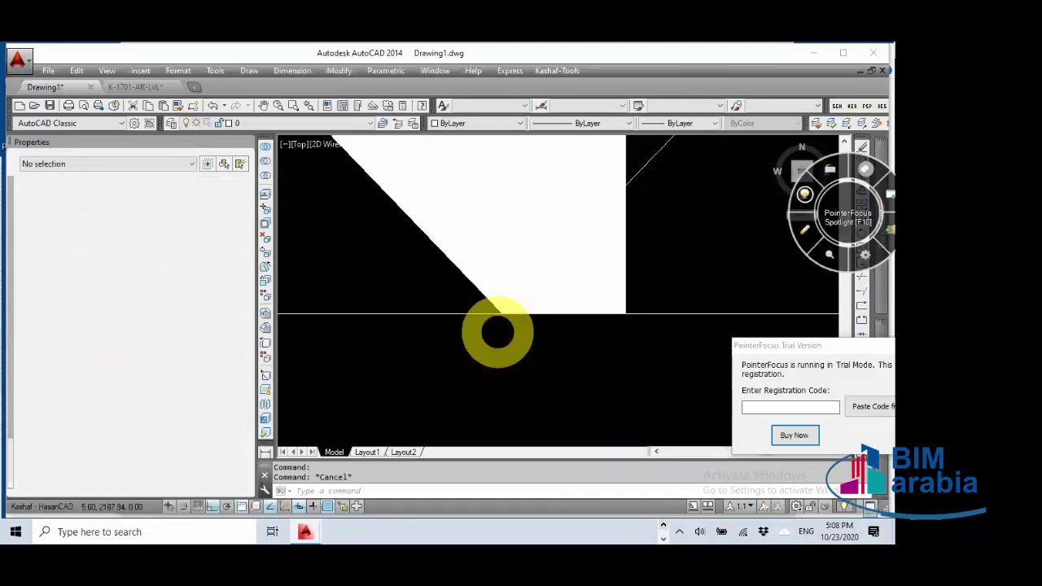
scroll(495, 333, "down", 5)
scroll(495, 333, "down", 2)
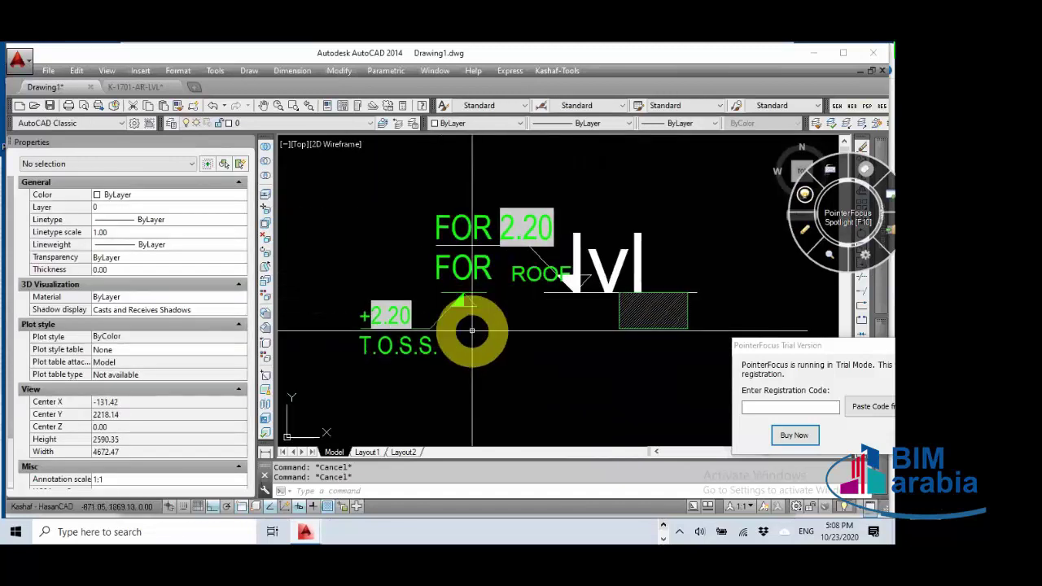
left_click(363, 353)
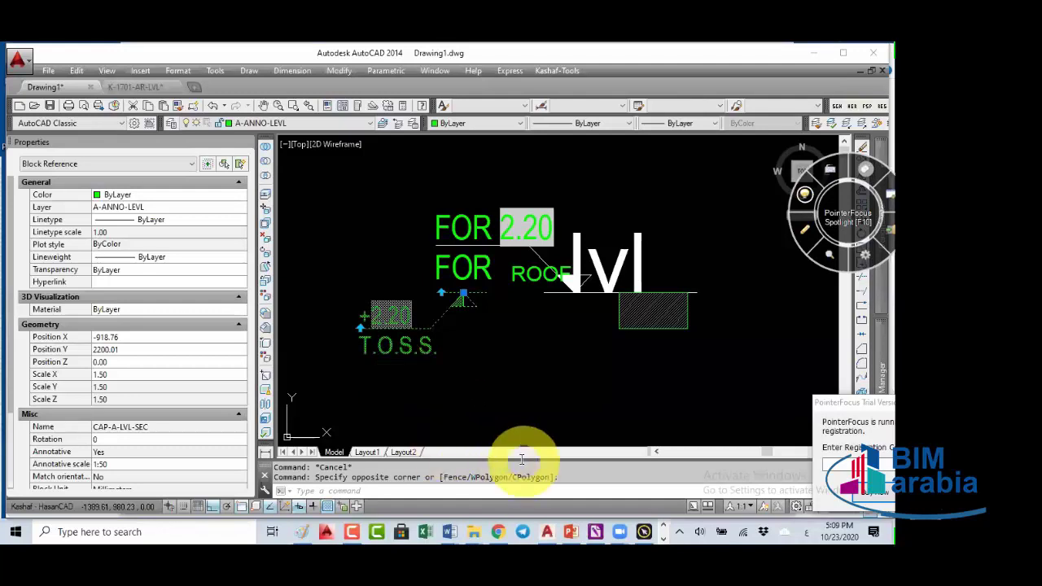
left_click(477, 407)
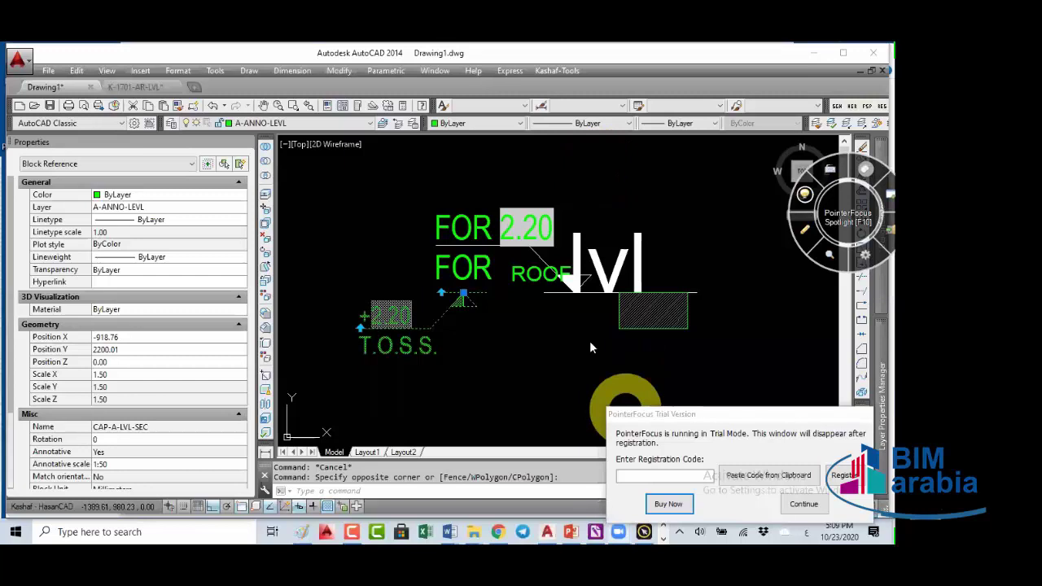
scroll(570, 343, "down", 2)
key("Escape")
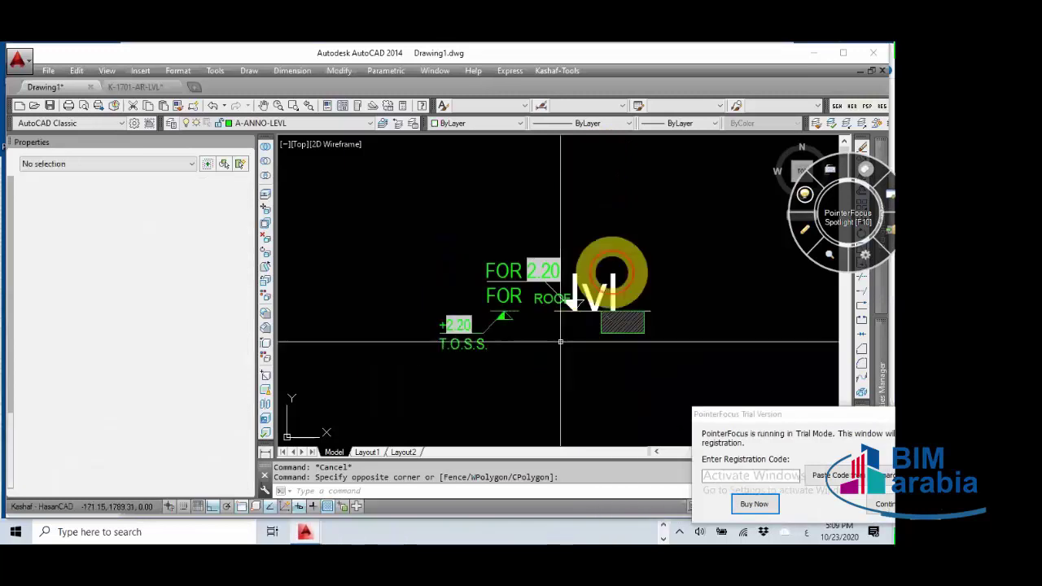
left_click(603, 293)
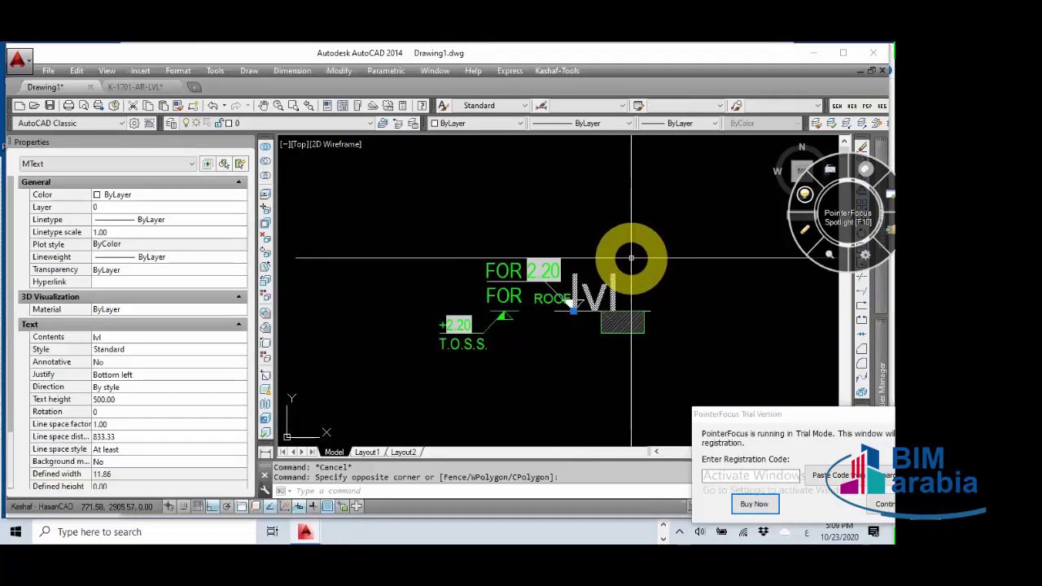
middle_click_drag(625, 262, 453, 326)
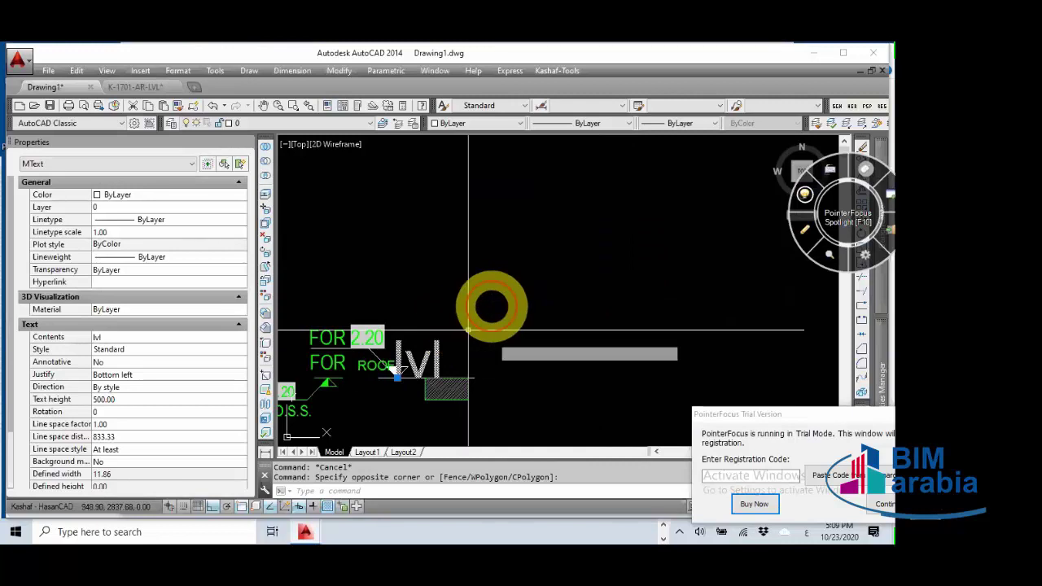
key("Escape")
key("Escape")
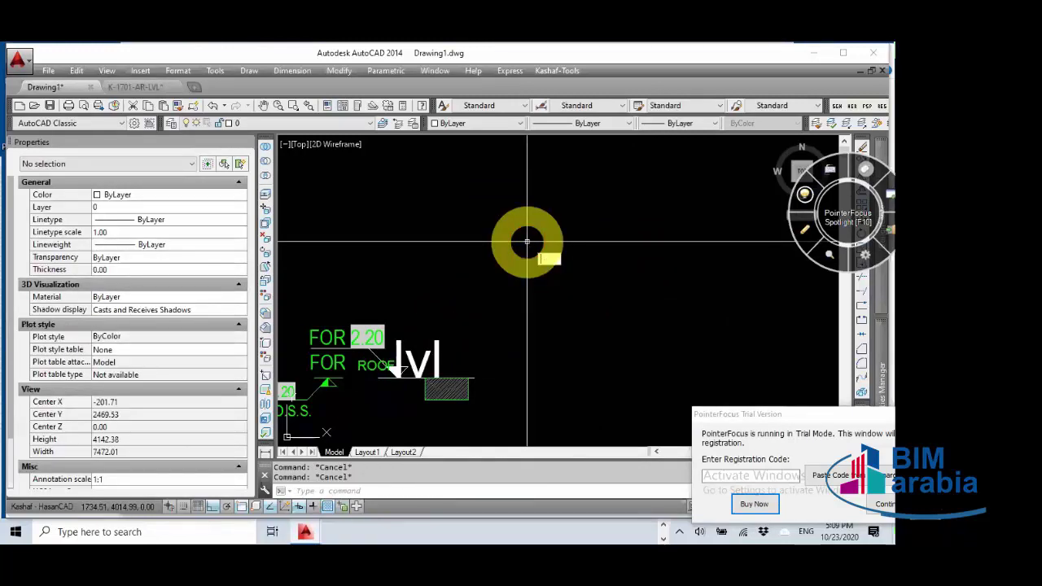
Step: Copy the lvl MText twice with CO, placing the copies one above the other
type("co")
key("Return")
left_click(491, 319)
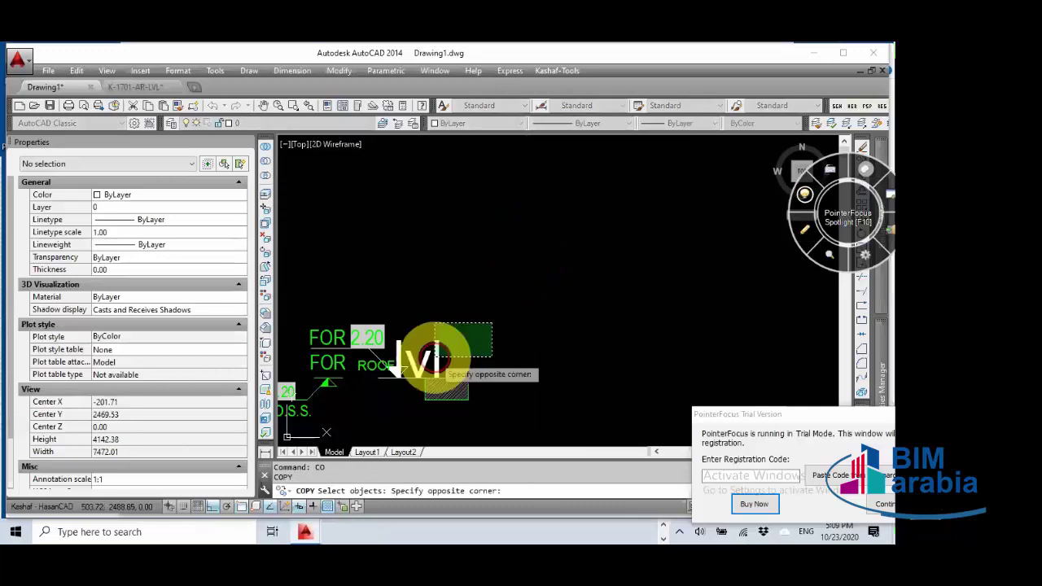
left_click(437, 359)
key("Return")
scroll(440, 359, "down", 3)
left_click(460, 349)
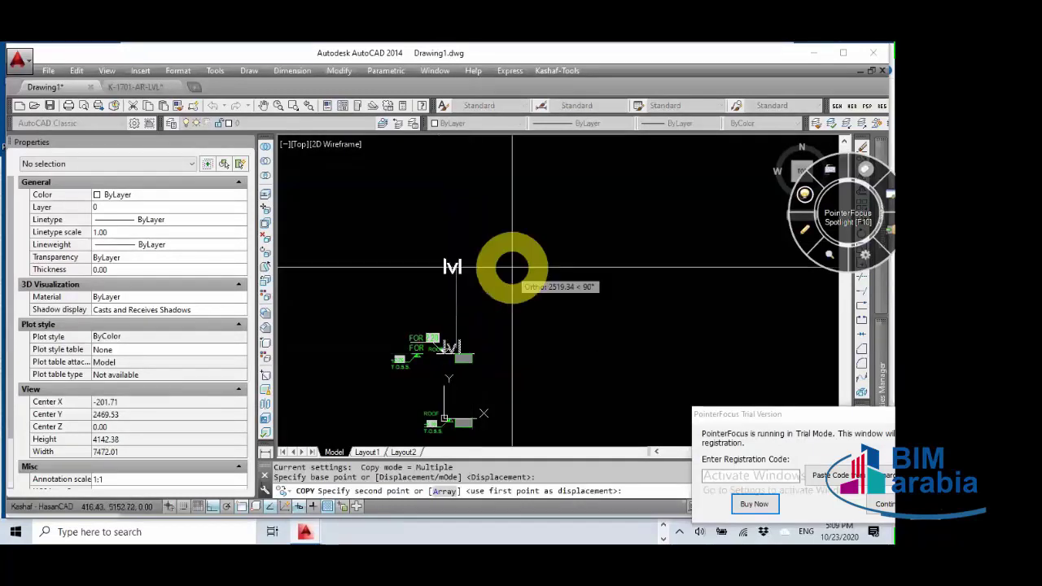
left_click(508, 267)
left_click(507, 190)
key("Escape")
key("Escape")
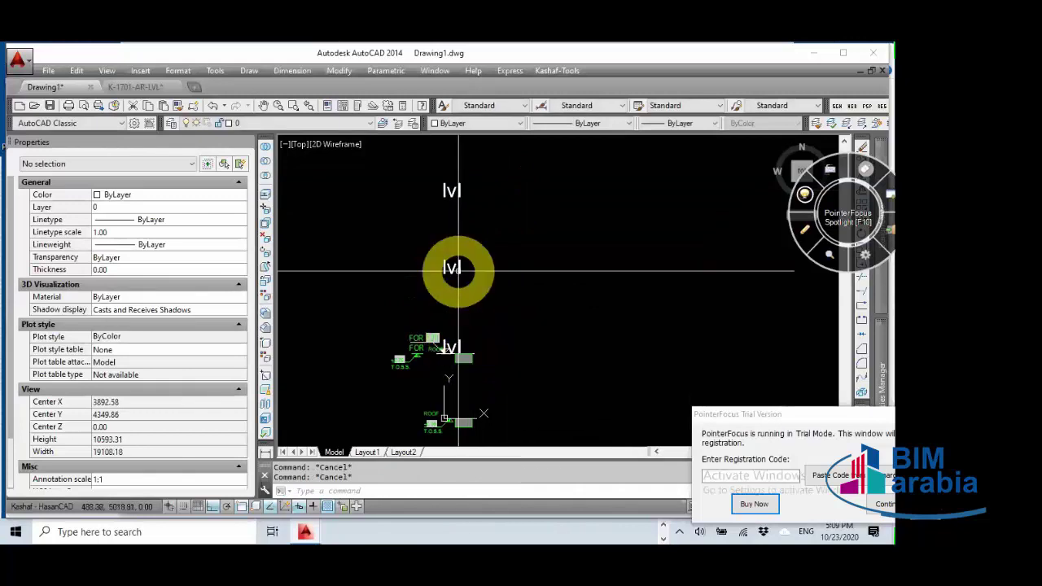
left_click(456, 193)
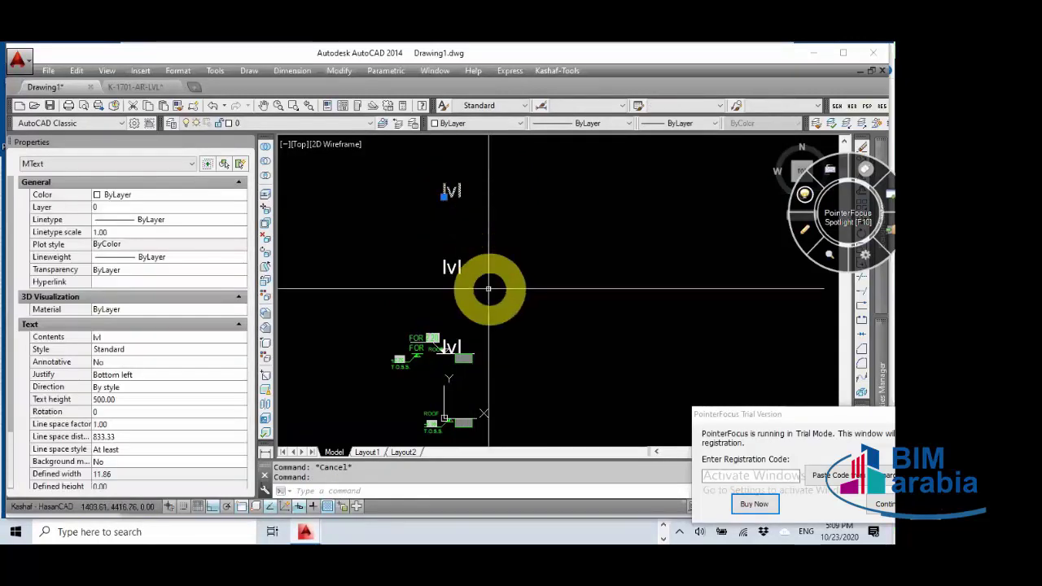
key("Escape")
key("Escape")
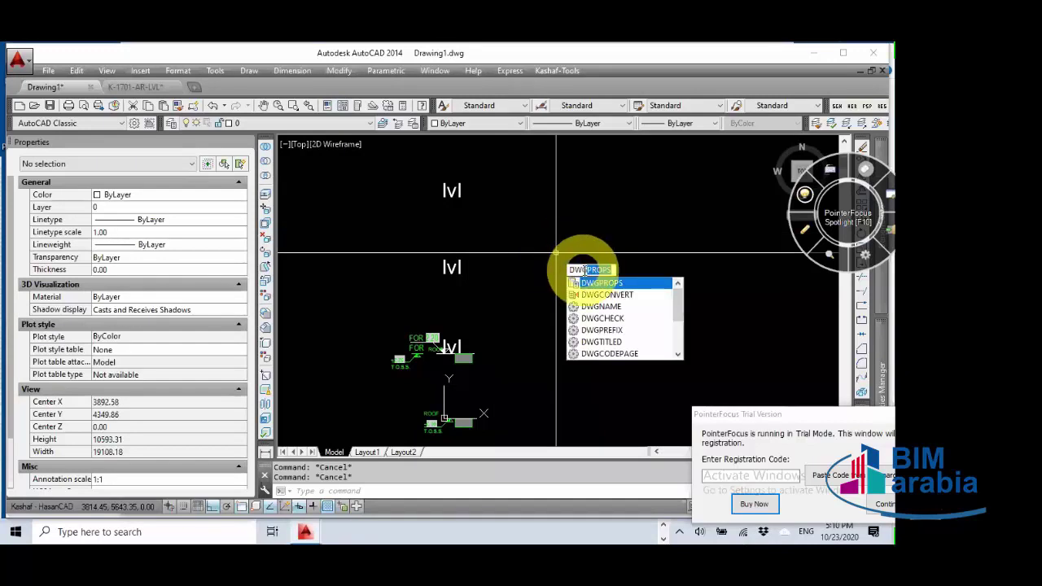
Step: Open Drawing Properties and view the Statistics and the empty Custom tab
left_click(602, 284)
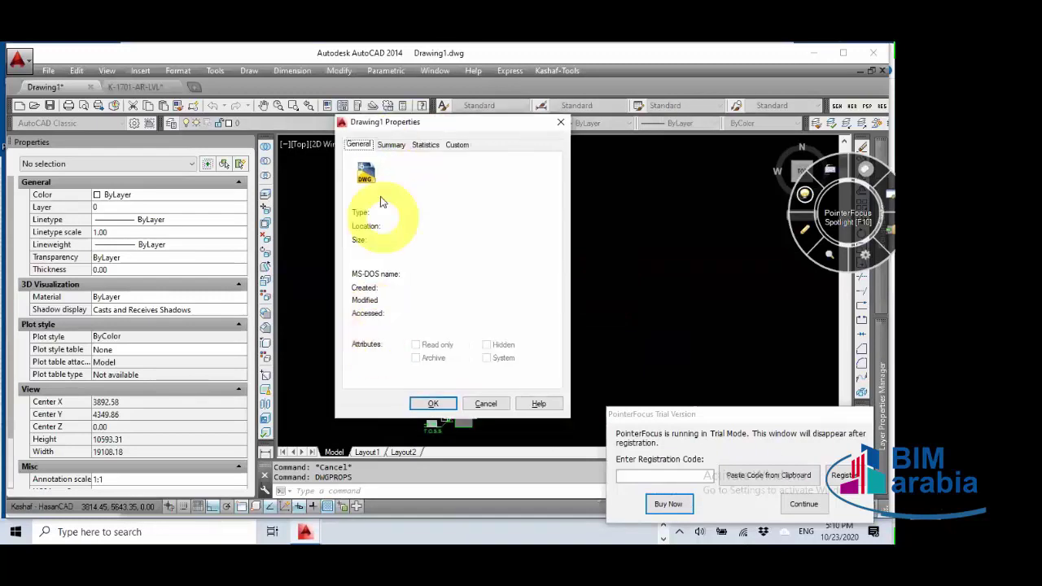
left_click(424, 147)
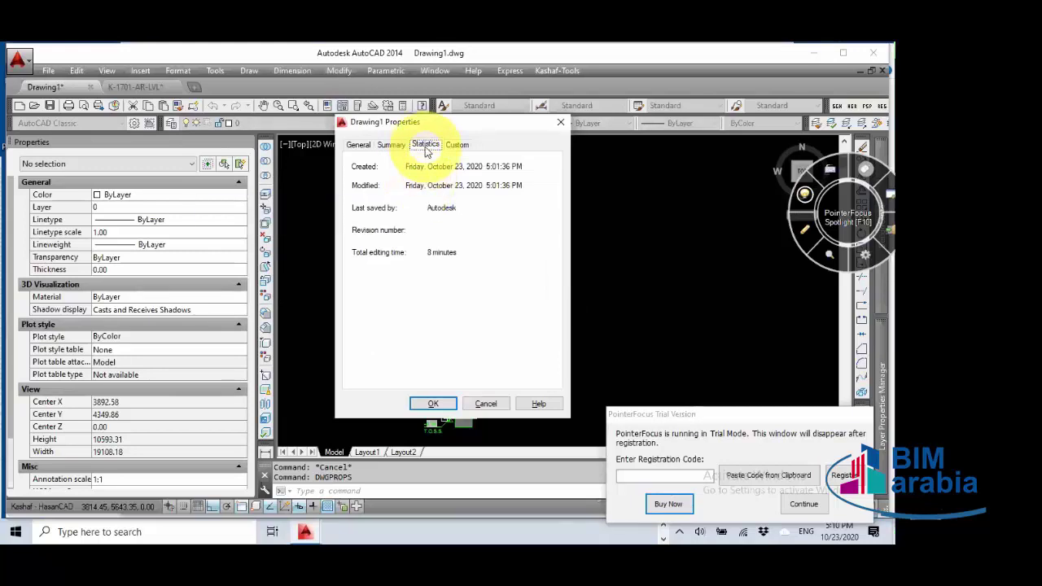
left_click(459, 147)
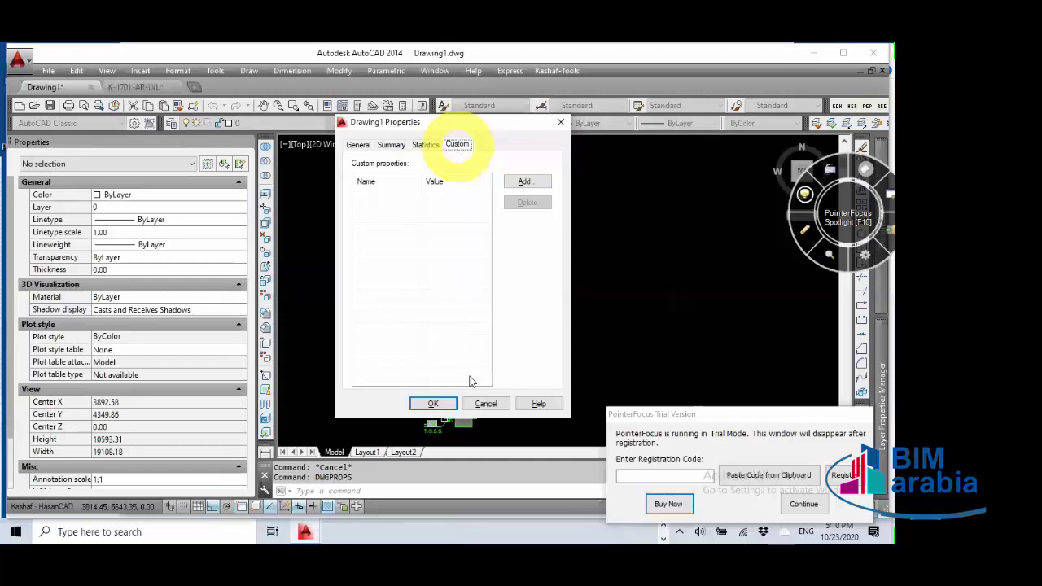
Step: Add the custom property TitleOne with value Part 1
left_click(525, 182)
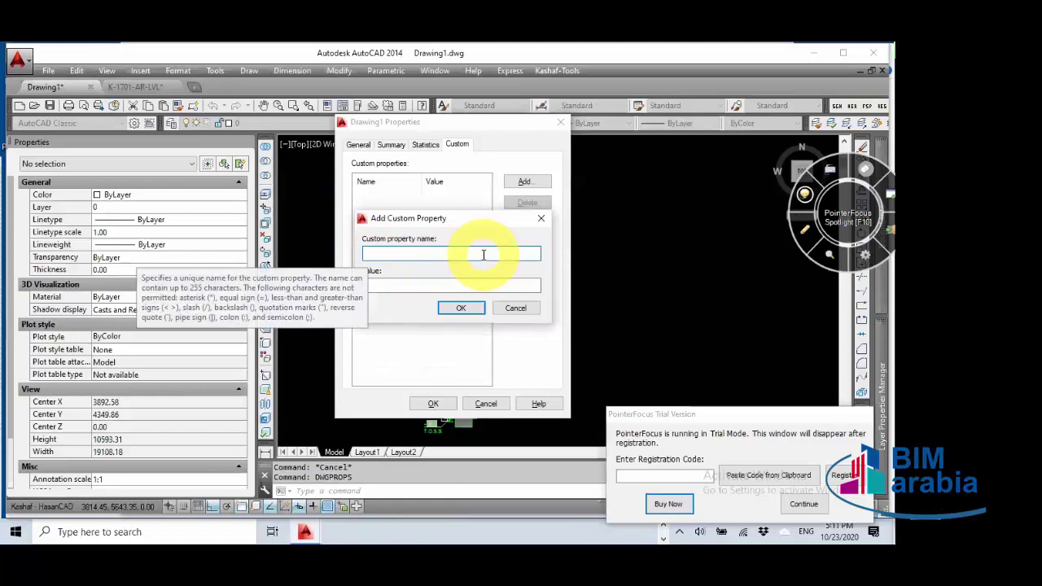
type("Title")
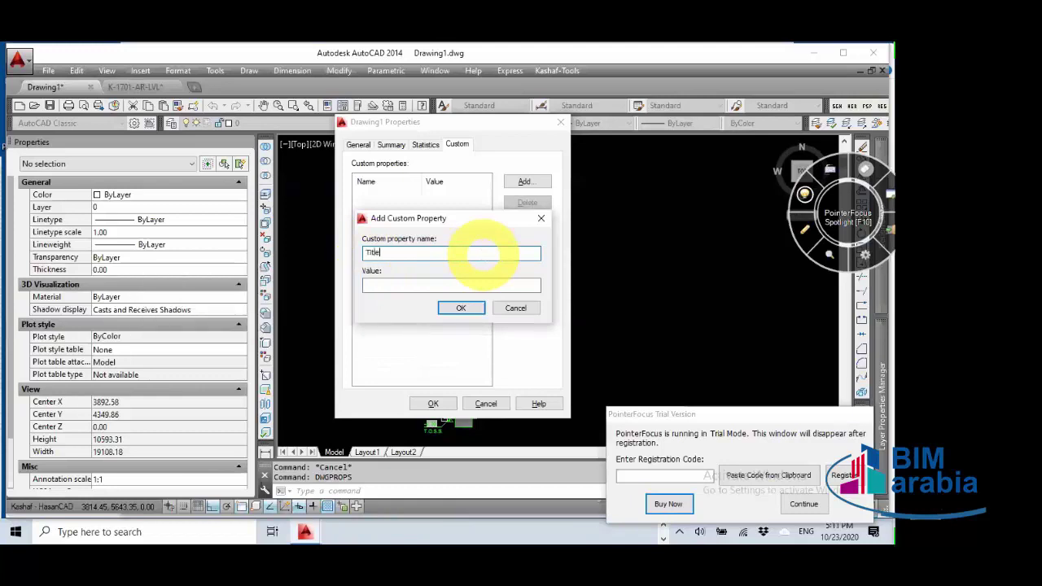
type("One")
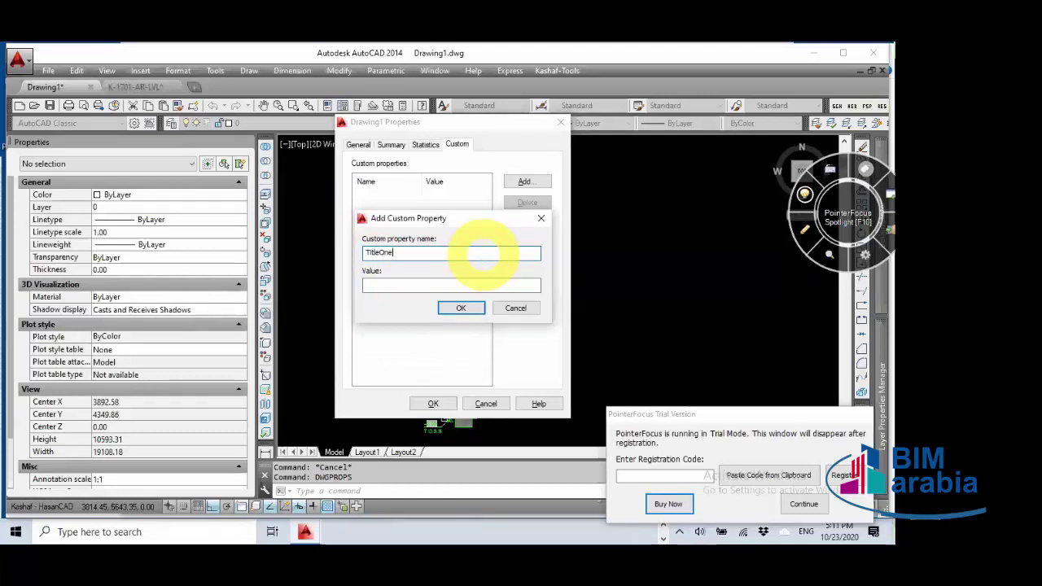
key("Tab")
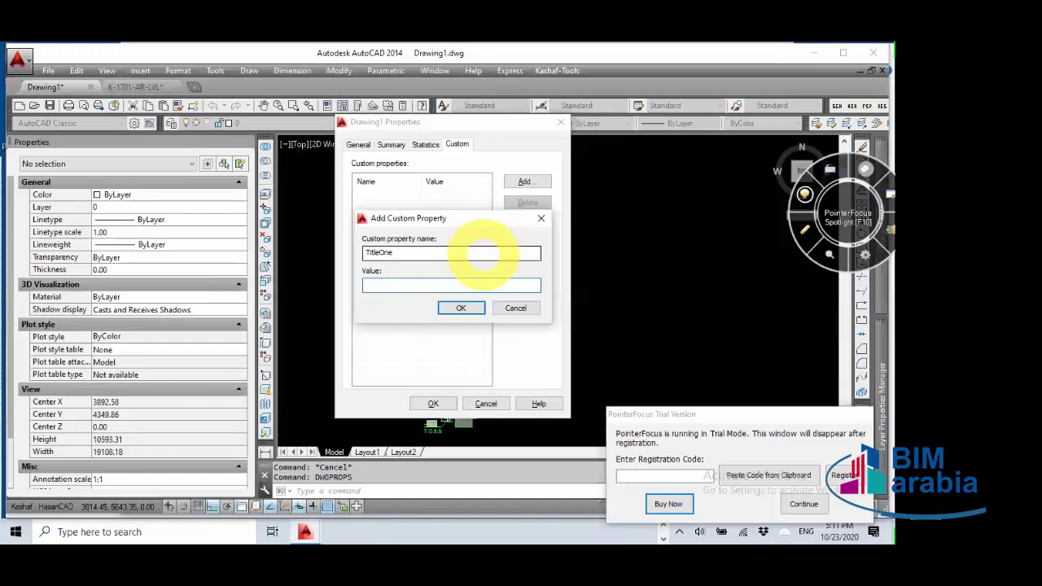
type("Part")
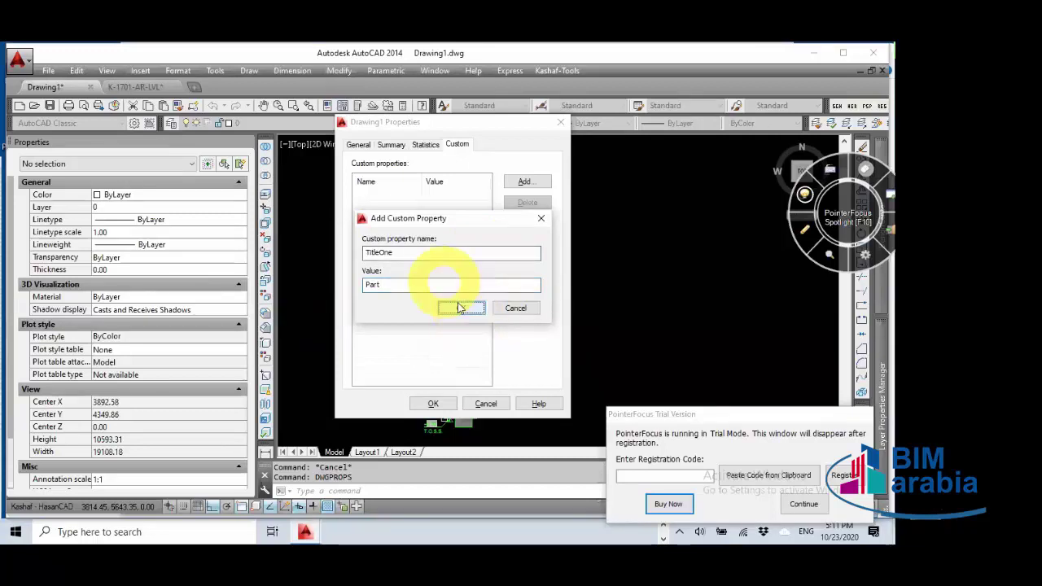
left_click(416, 280)
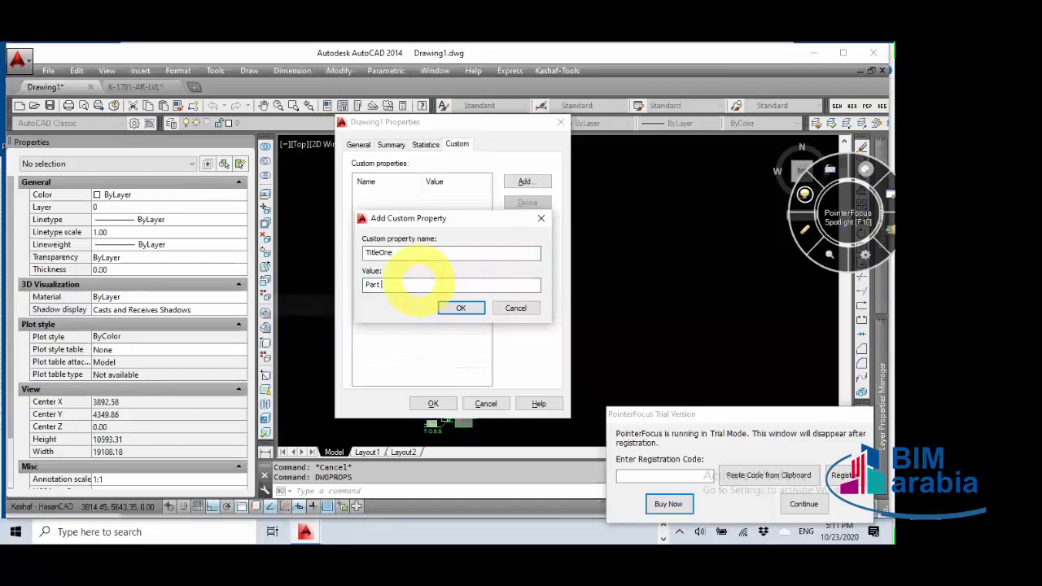
type("1")
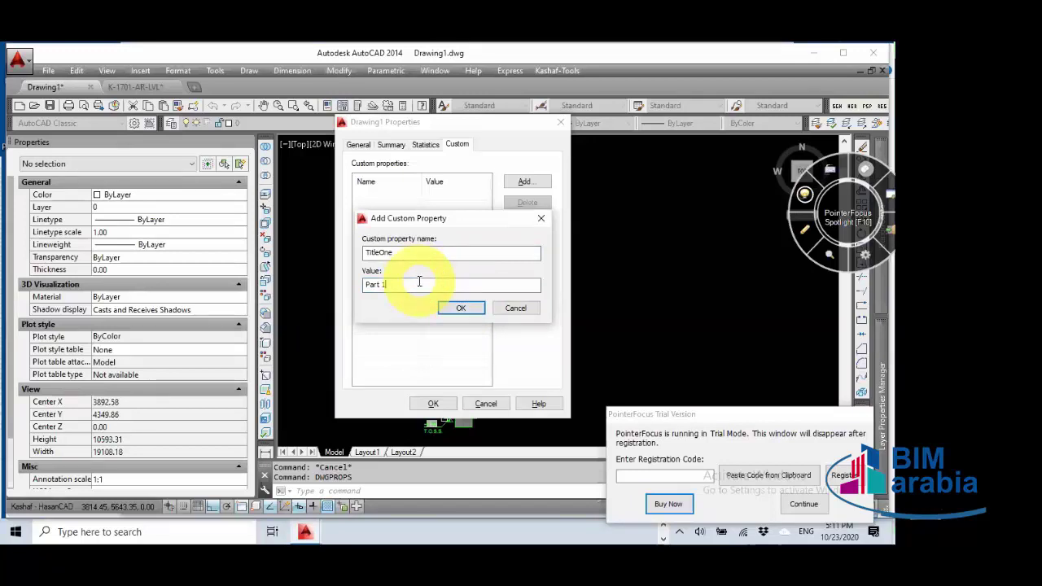
left_click(461, 310)
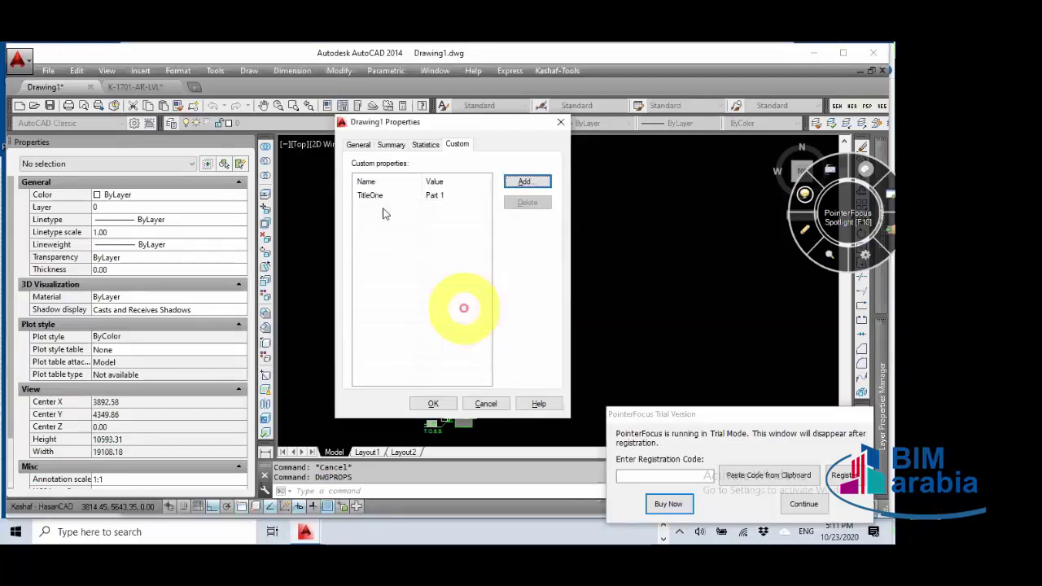
double_click(447, 196)
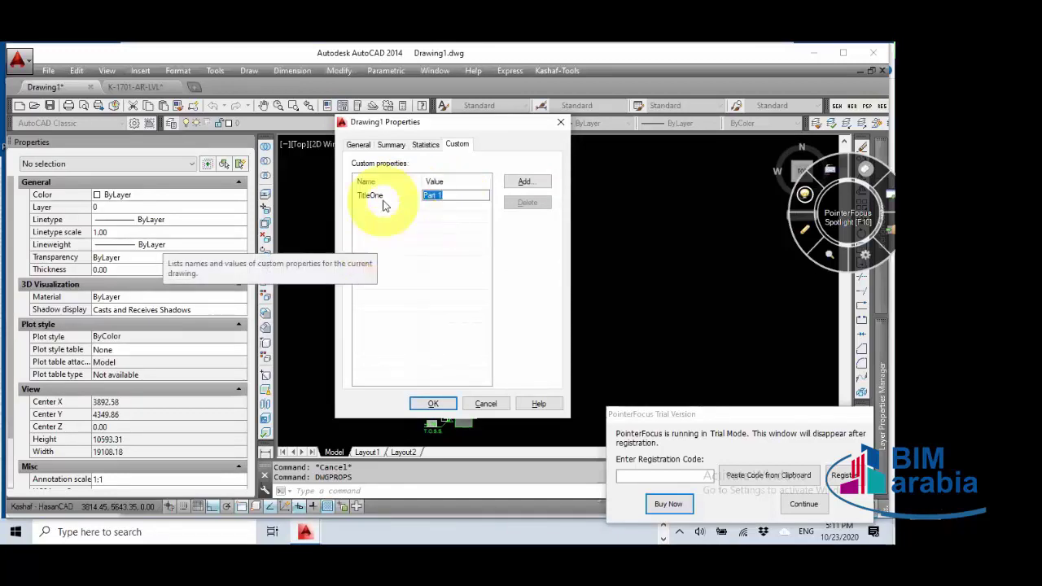
left_click(436, 200)
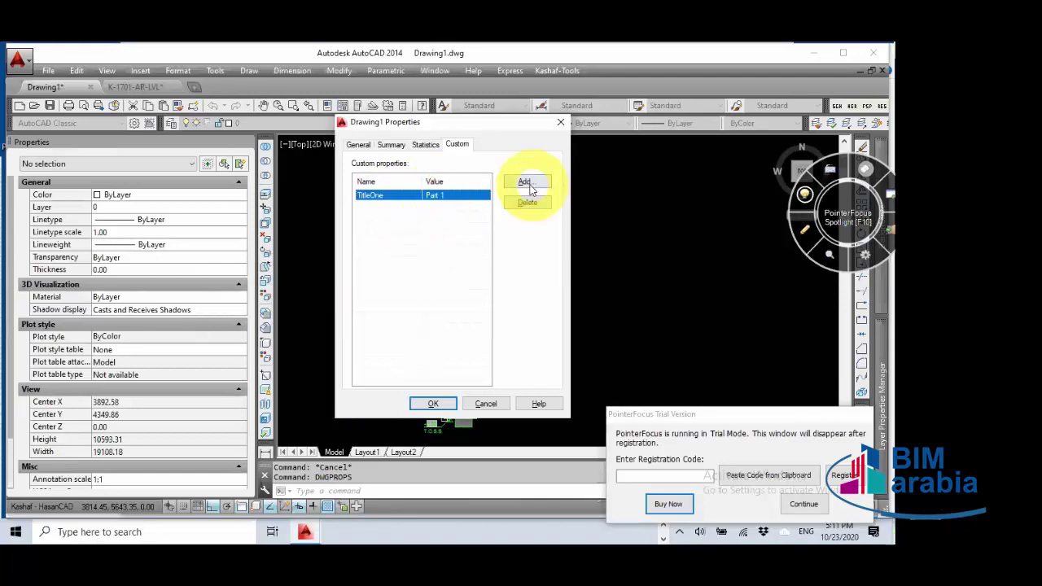
Step: Add the custom property Title-02 with value Part 2 and close Drawing Properties
left_click(529, 184)
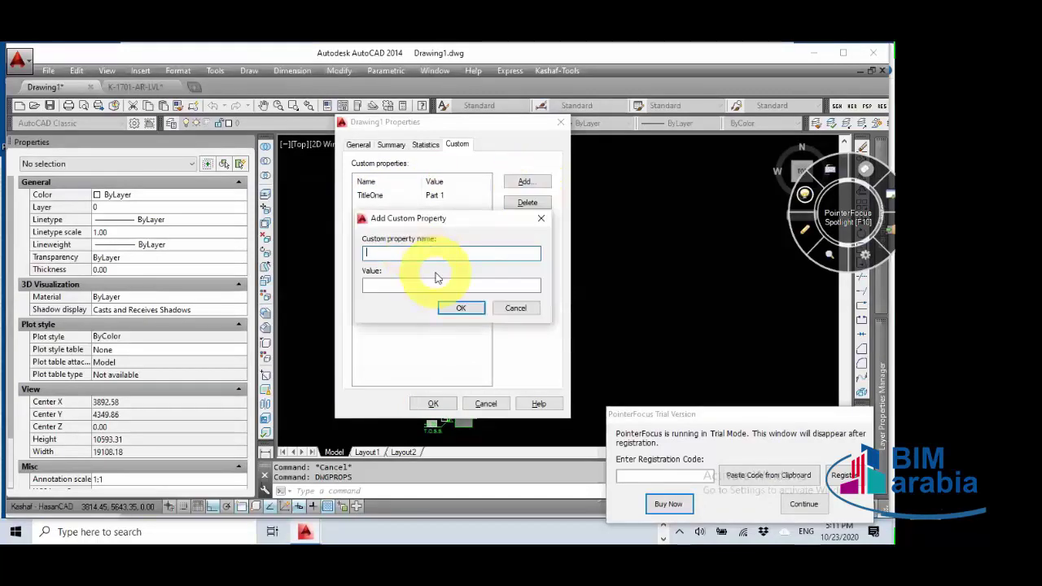
type("Title-02")
key("Tab")
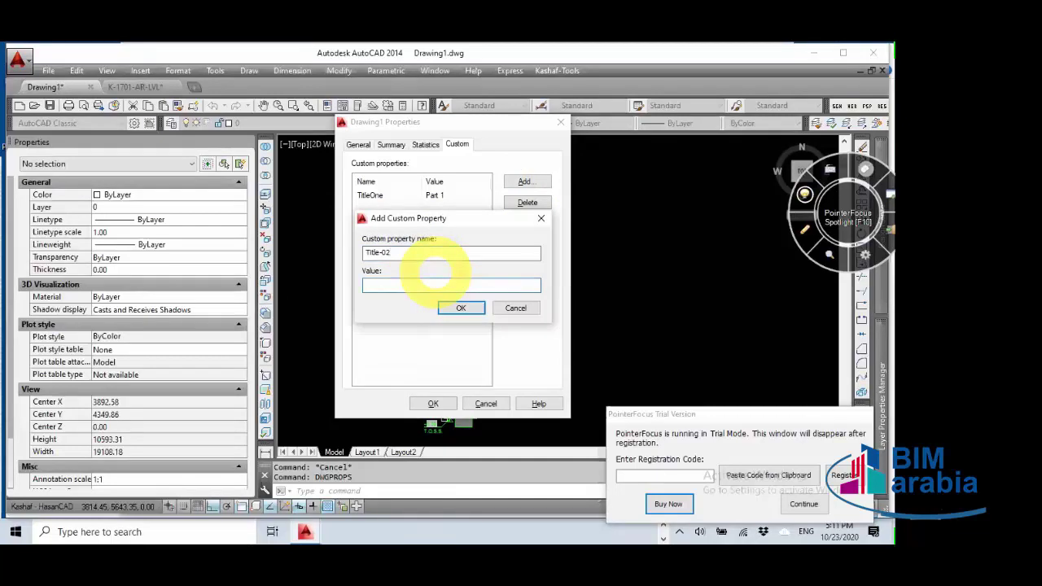
type("Part")
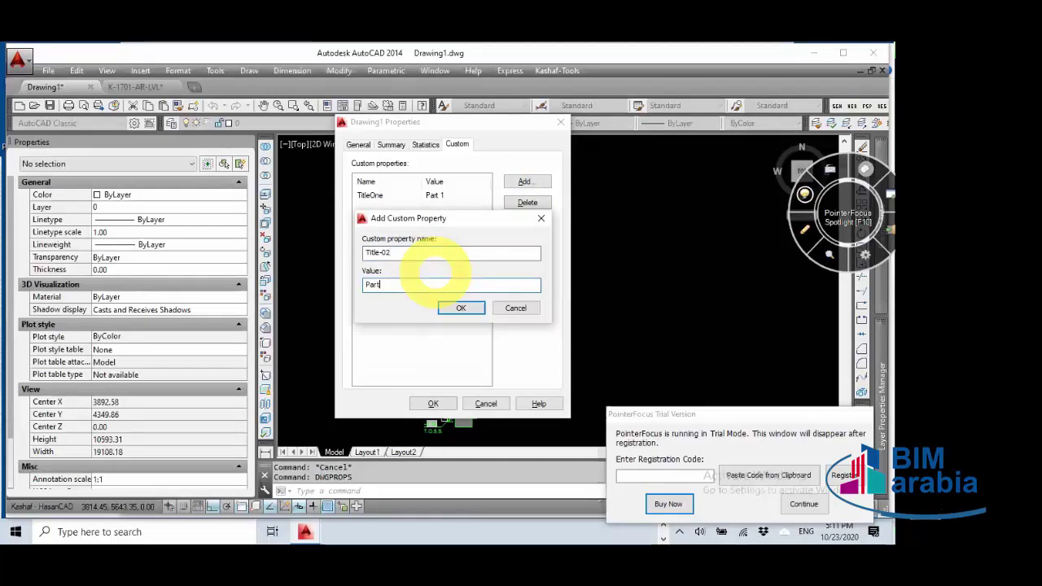
type(" 2")
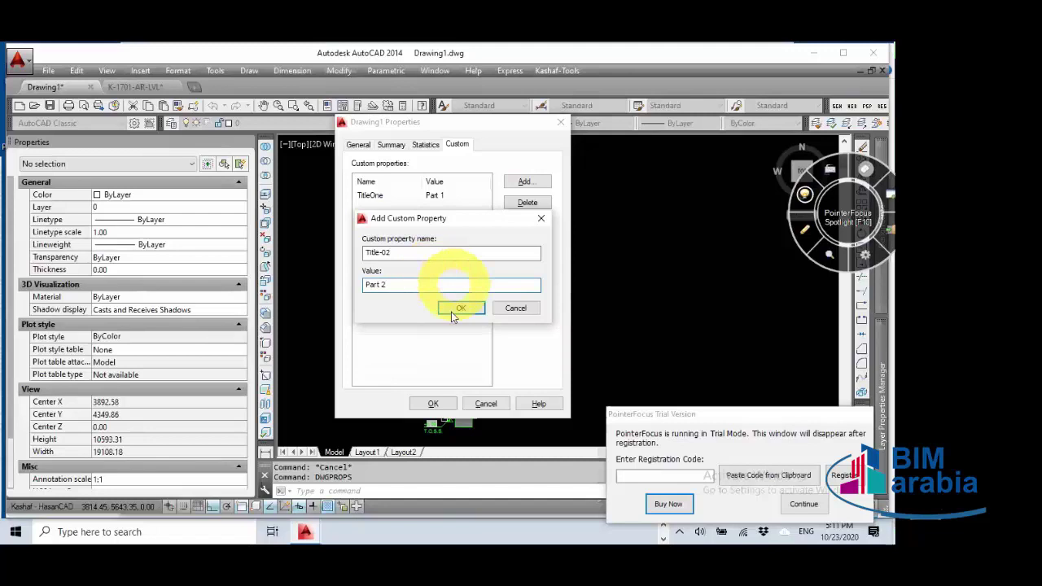
left_click(456, 309)
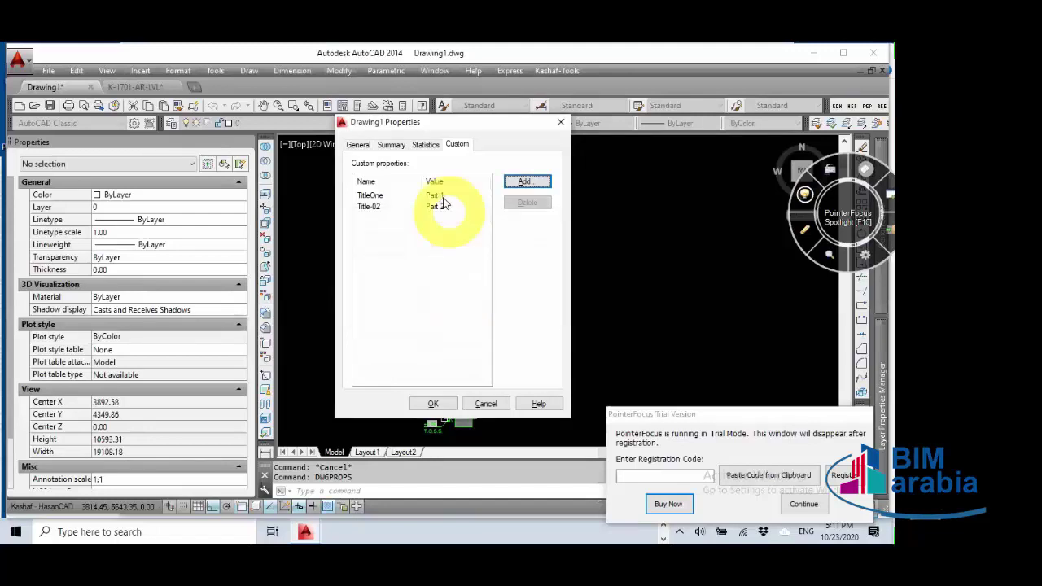
left_click(433, 403)
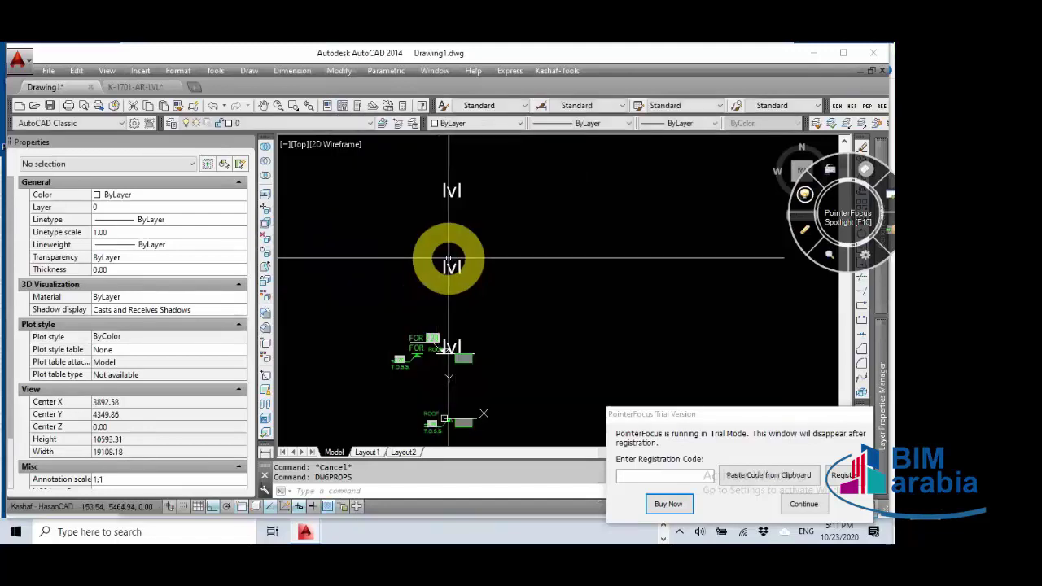
Step: Select the two upper lvl labels and pan the view, then clear the selection
left_click(480, 174)
left_click(421, 304)
middle_click_drag(436, 285, 373, 305)
key("Escape")
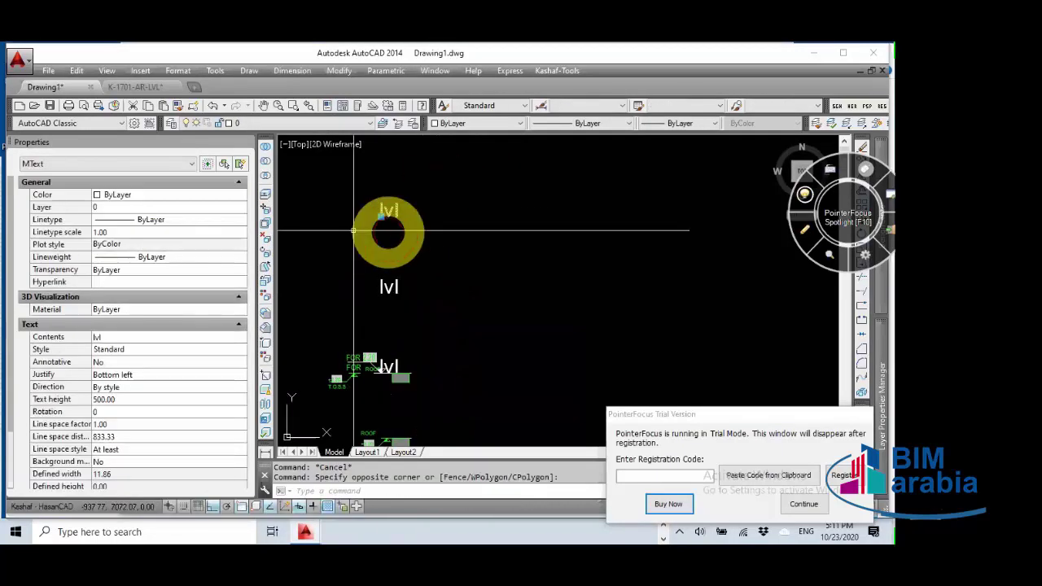
key("Escape")
Step: Copy the top lvl label three times to the right to form a row of four
left_click(400, 251)
type("co")
key("Return")
left_click(415, 252)
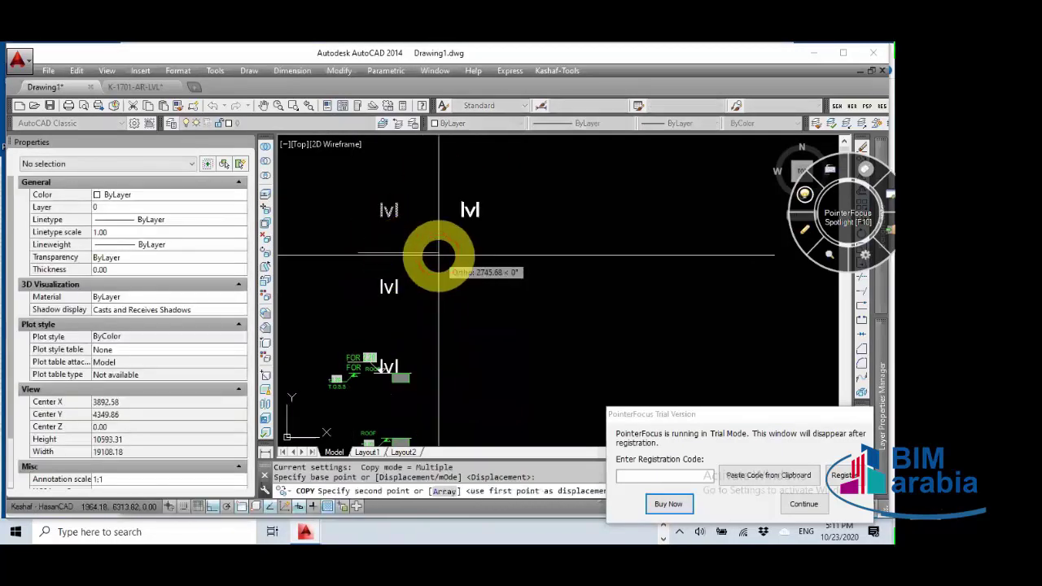
left_click(439, 251)
left_click(547, 252)
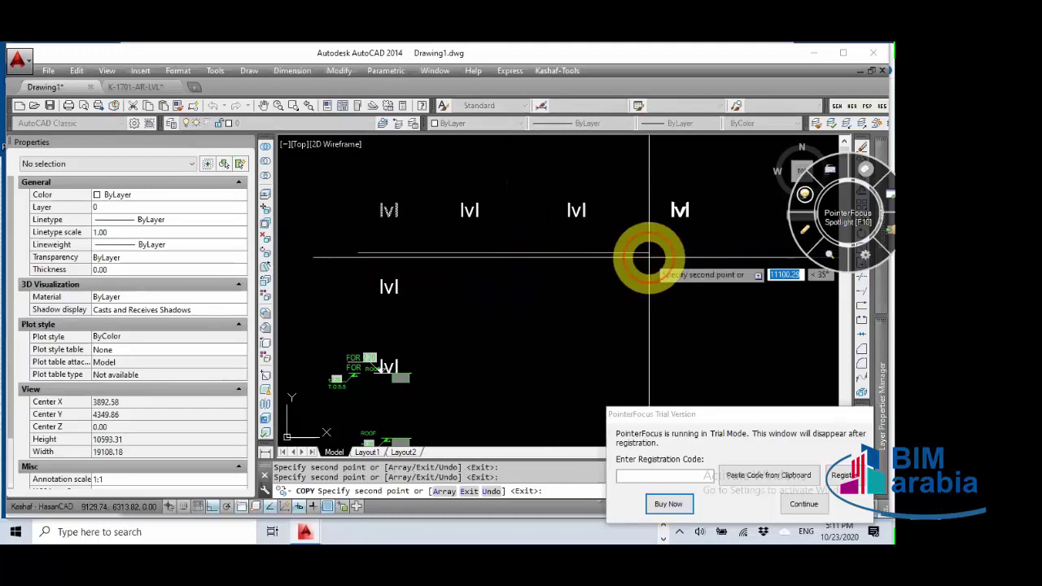
left_click(649, 258)
middle_click_drag(619, 275, 593, 353)
key("Escape")
key("Escape")
key("Escape")
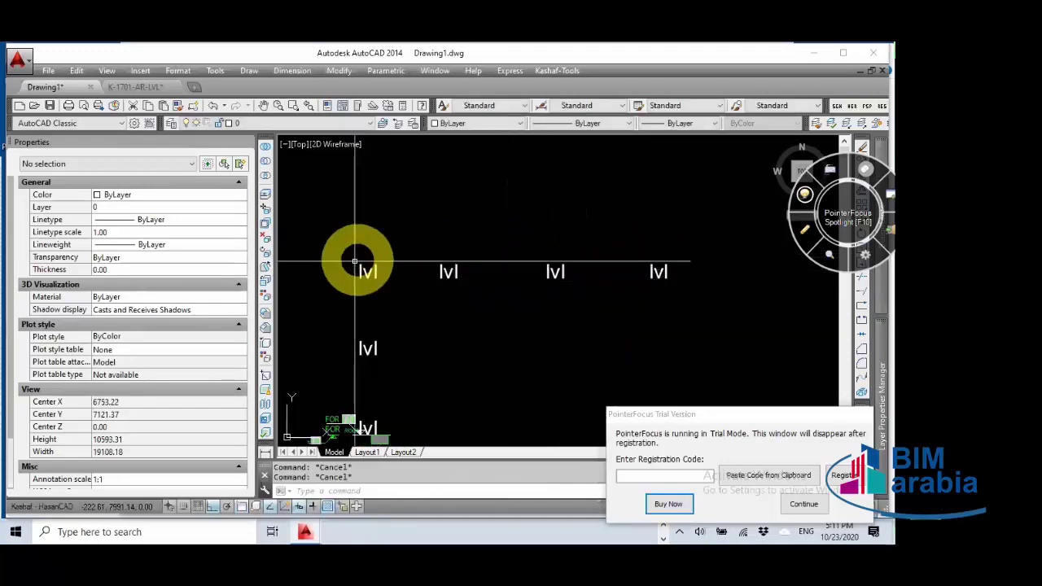
left_click(371, 272)
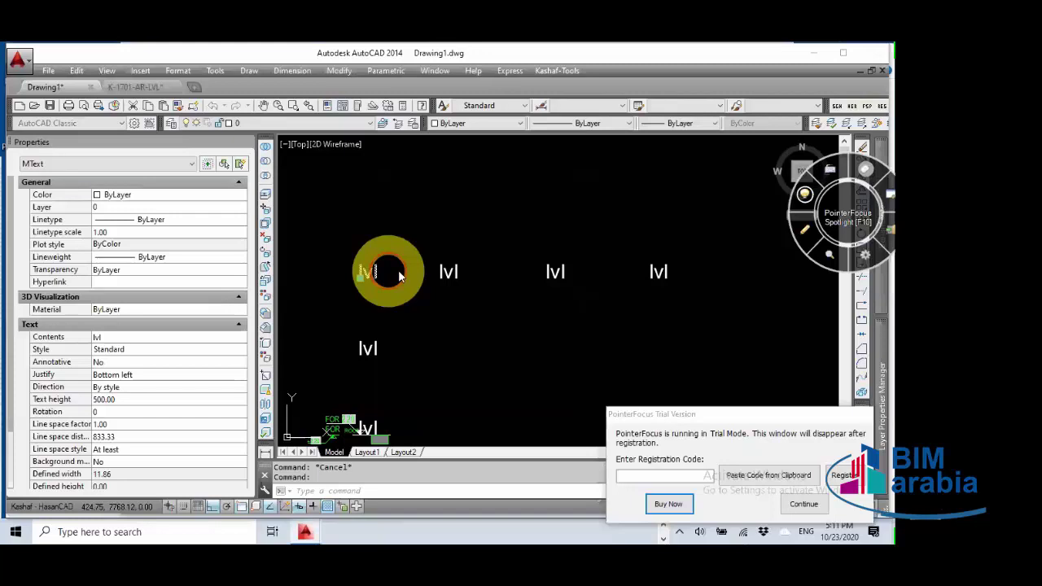
Step: Retitle the leftmost lvl label as 'master'
double_click(398, 270)
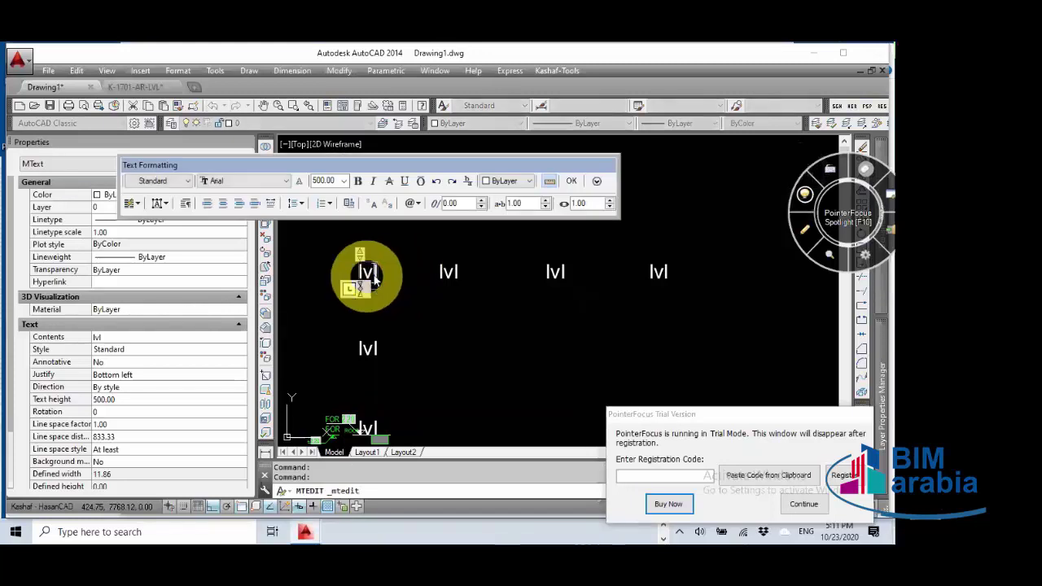
double_click(375, 278)
type("ma")
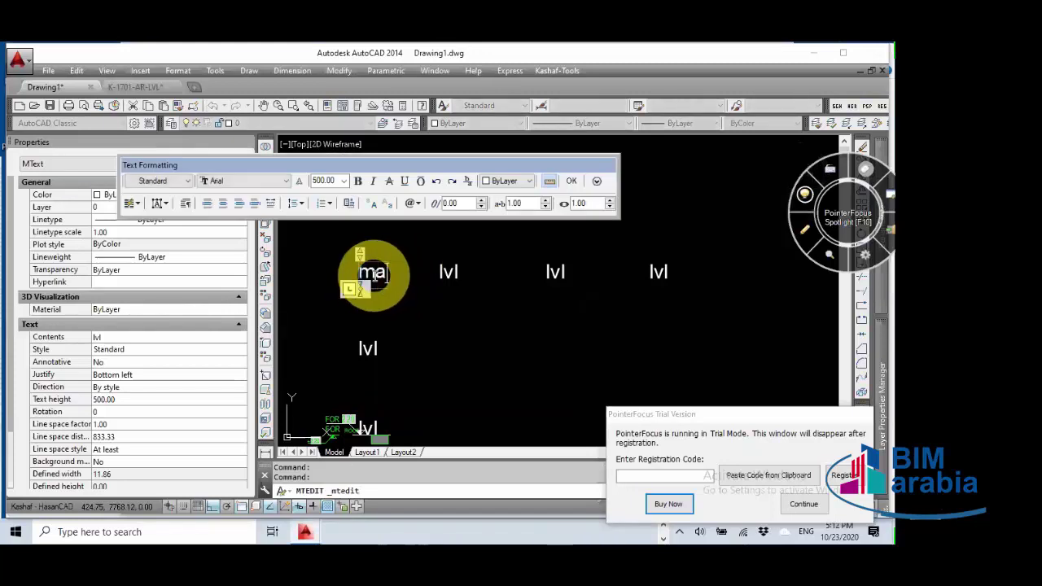
type("ster")
left_click(506, 307)
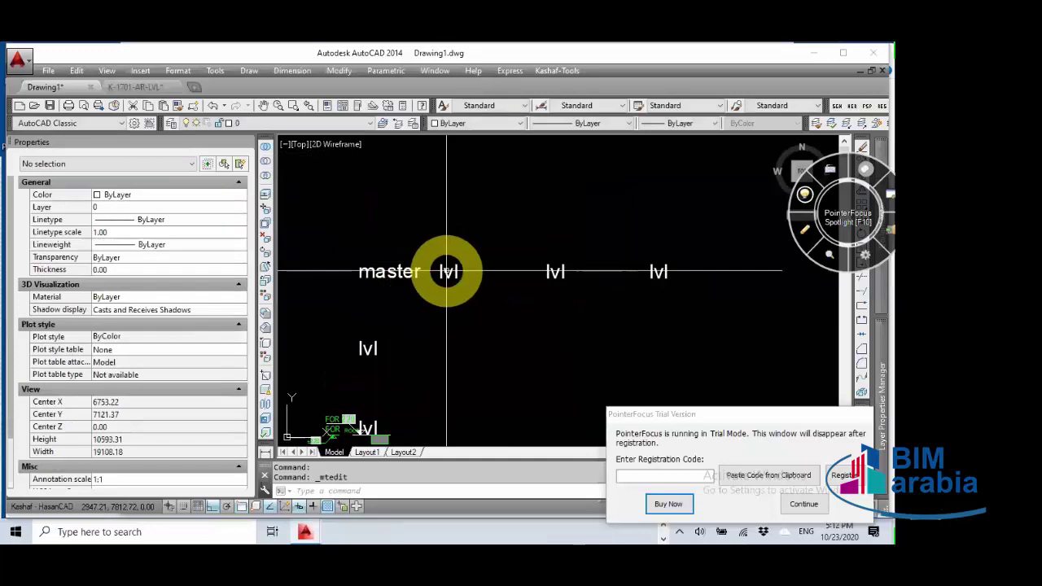
Step: Retitle the second lvl label as 'part 1' and widen it to fit one line
double_click(448, 271)
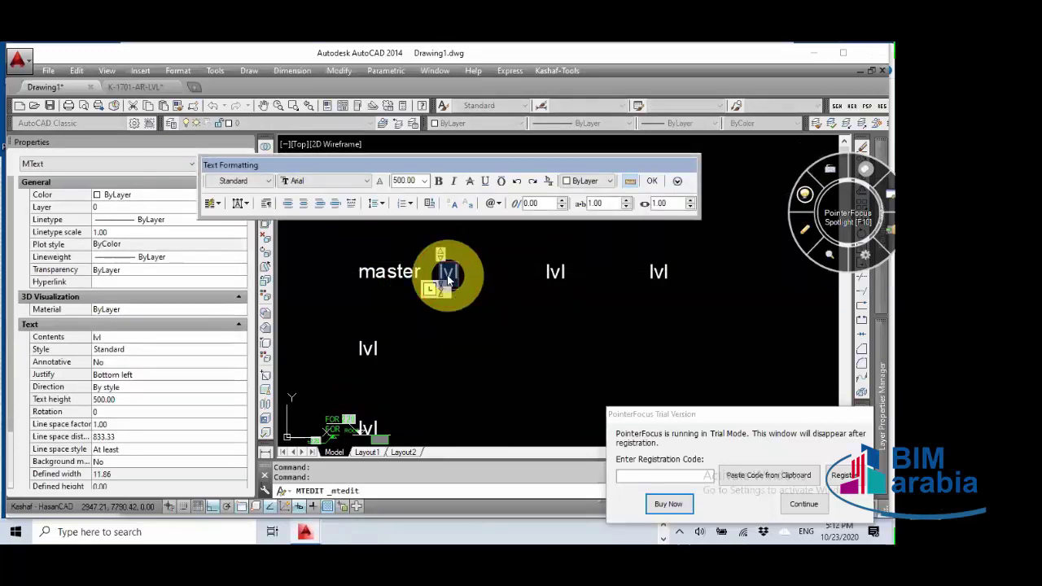
type("part")
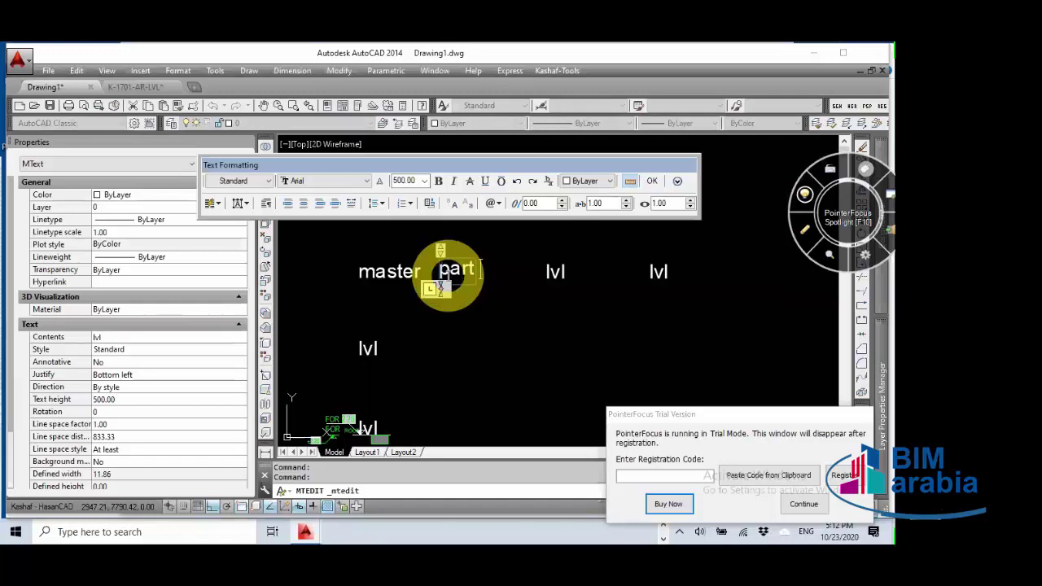
key("Return")
type("1")
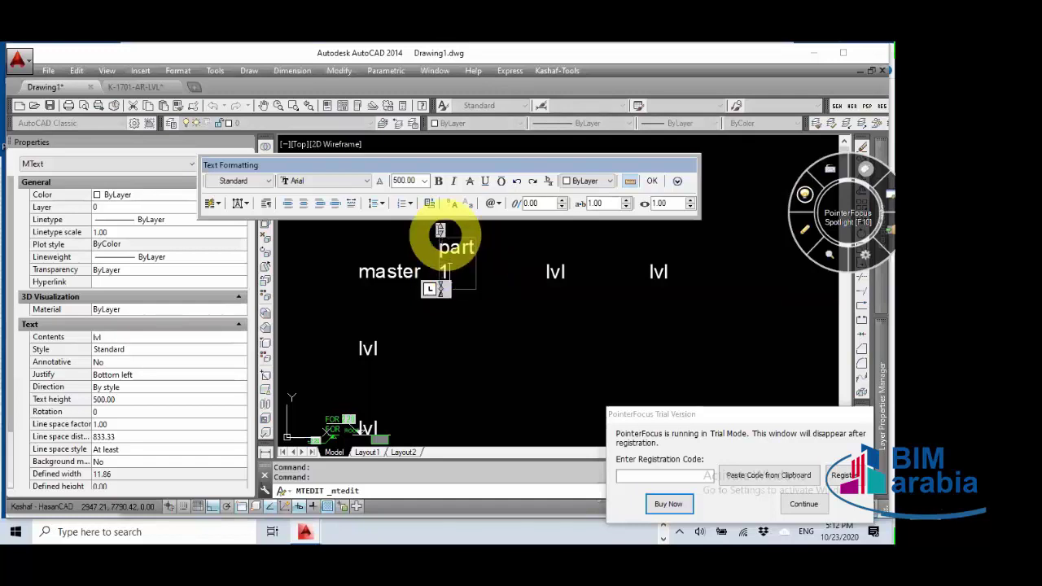
left_click_drag(446, 289, 525, 289)
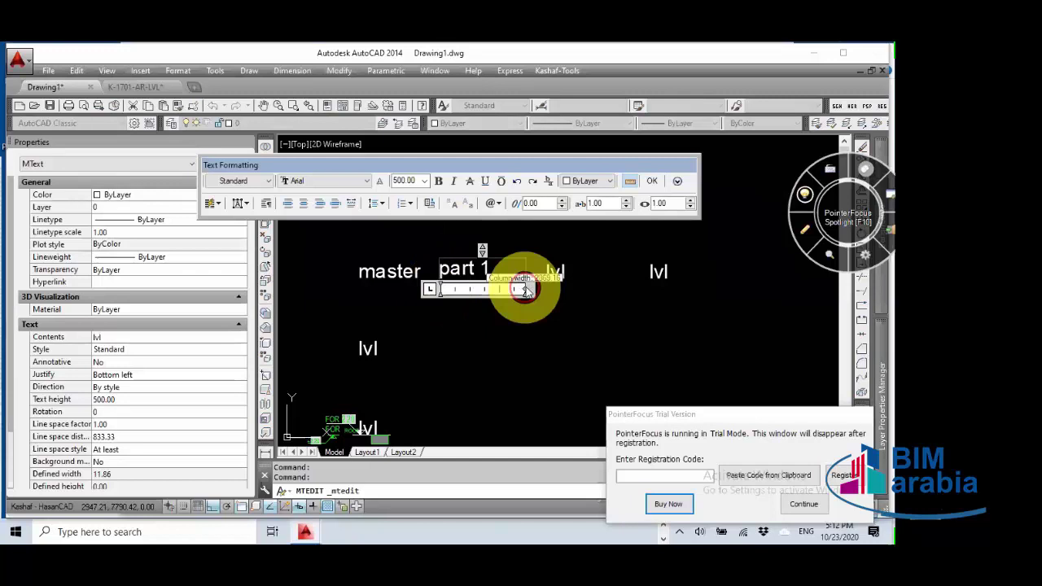
left_click(556, 272)
Step: Retitle the third lvl label as 'part 2' and widen it to fit one line
double_click(558, 275)
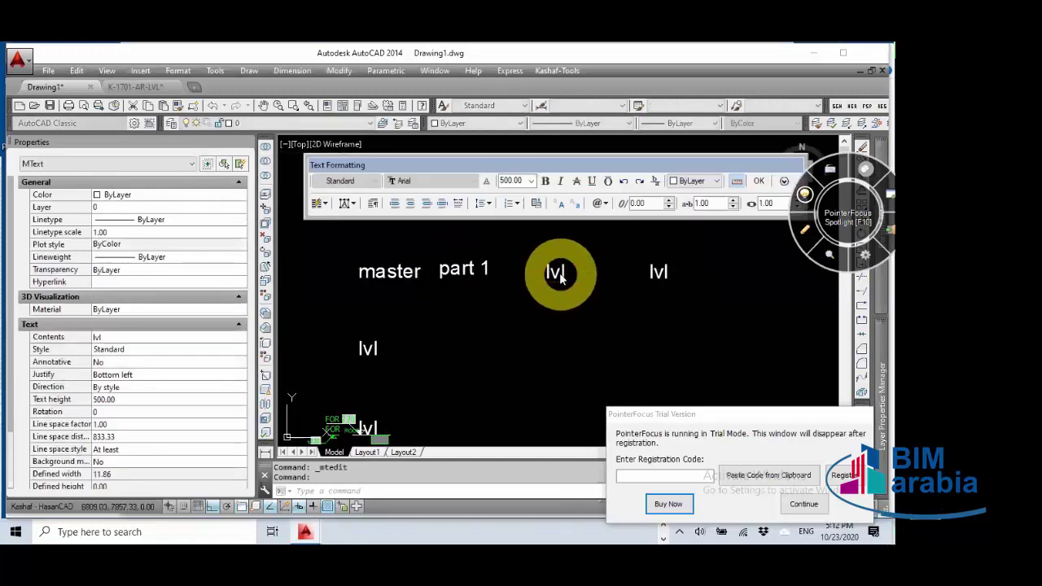
type("par")
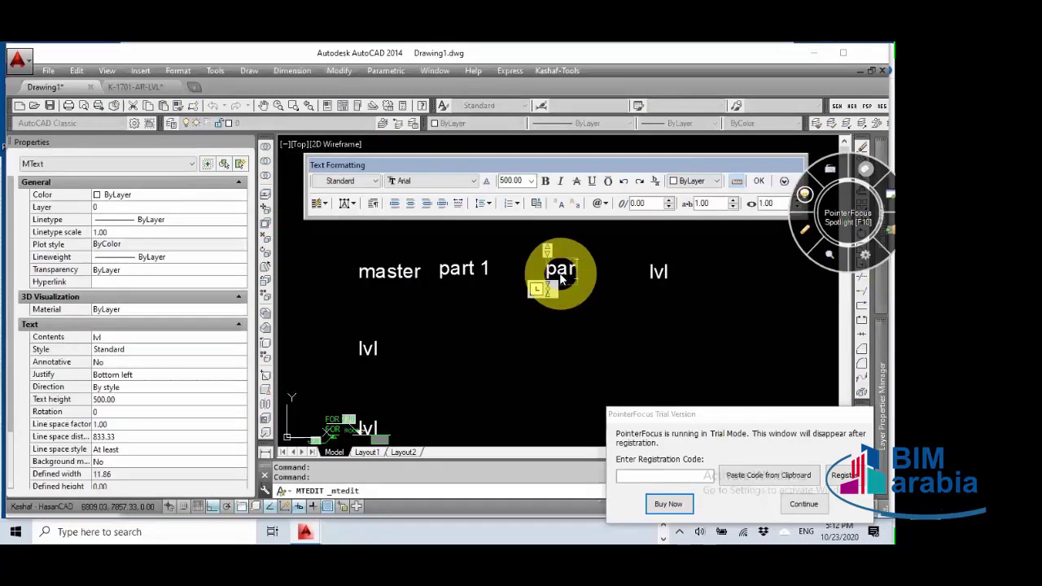
type("t 2")
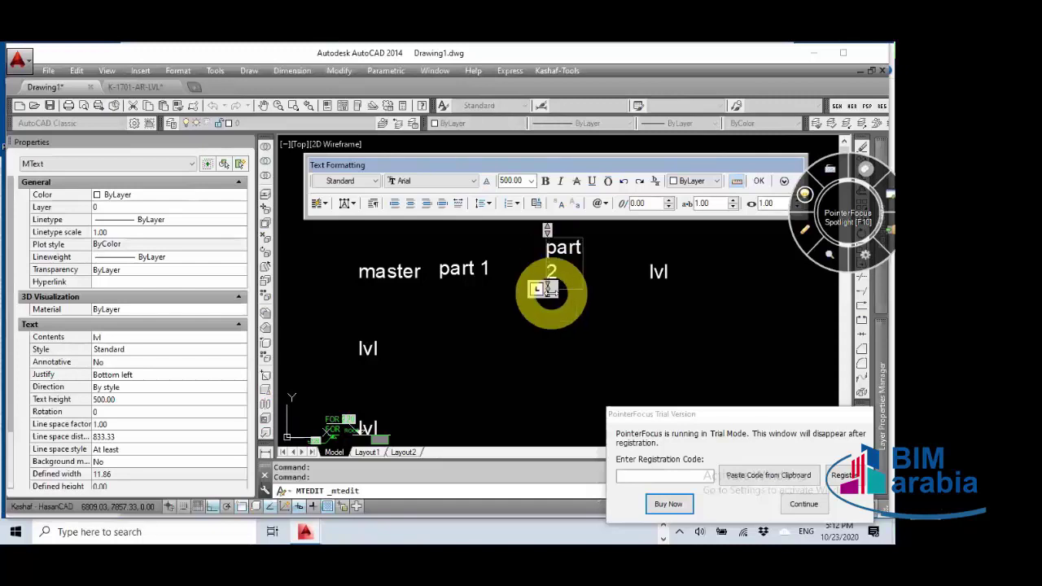
left_click_drag(557, 290, 641, 291)
left_click(571, 324)
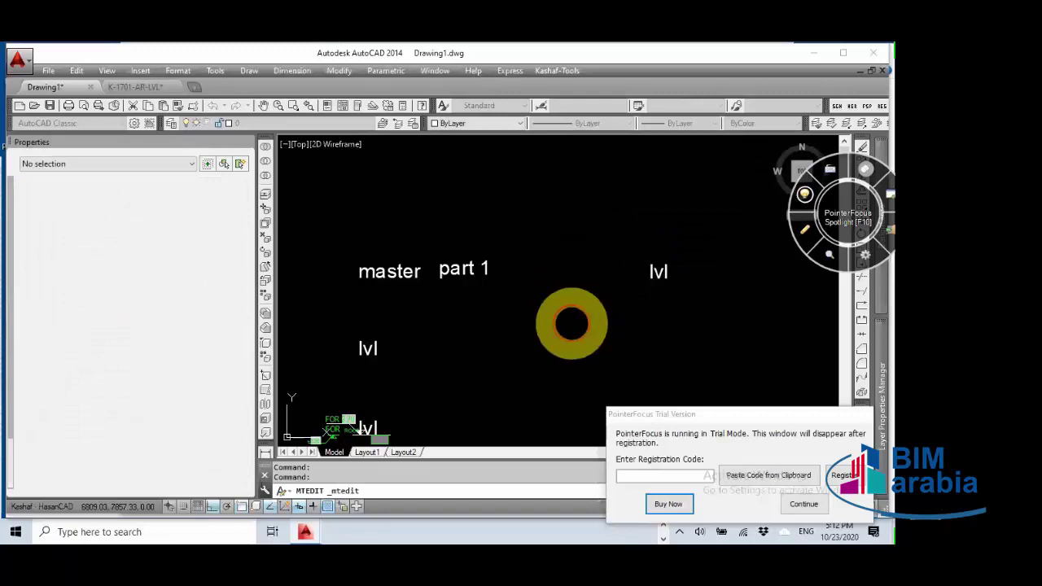
Step: Erase the leftover lvl label at the right end of the row
left_click(658, 272)
type("e")
key("Return")
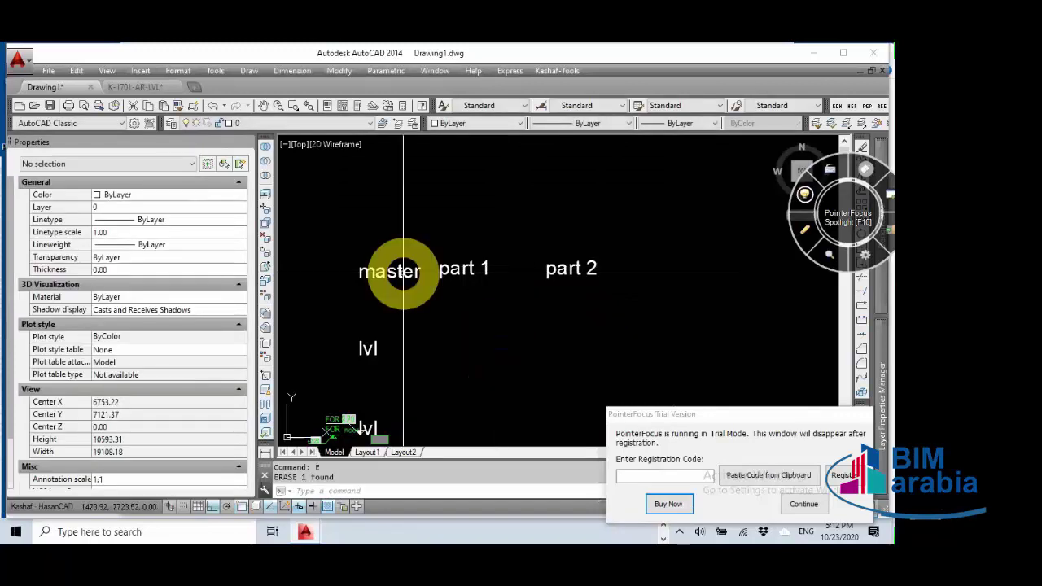
Step: Add 'plan' under 'master' so the first title reads master plan
left_click(399, 271)
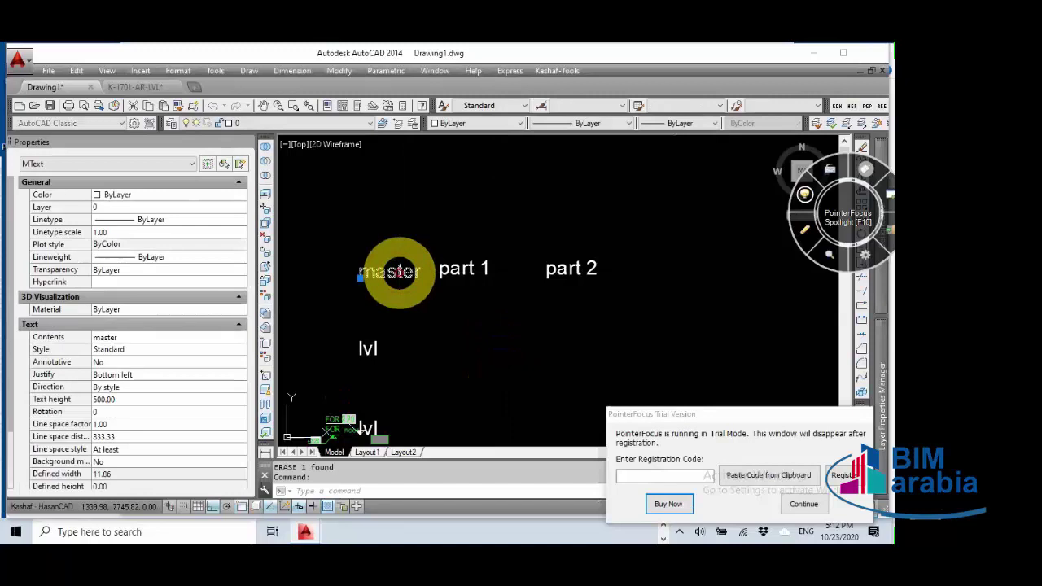
double_click(407, 272)
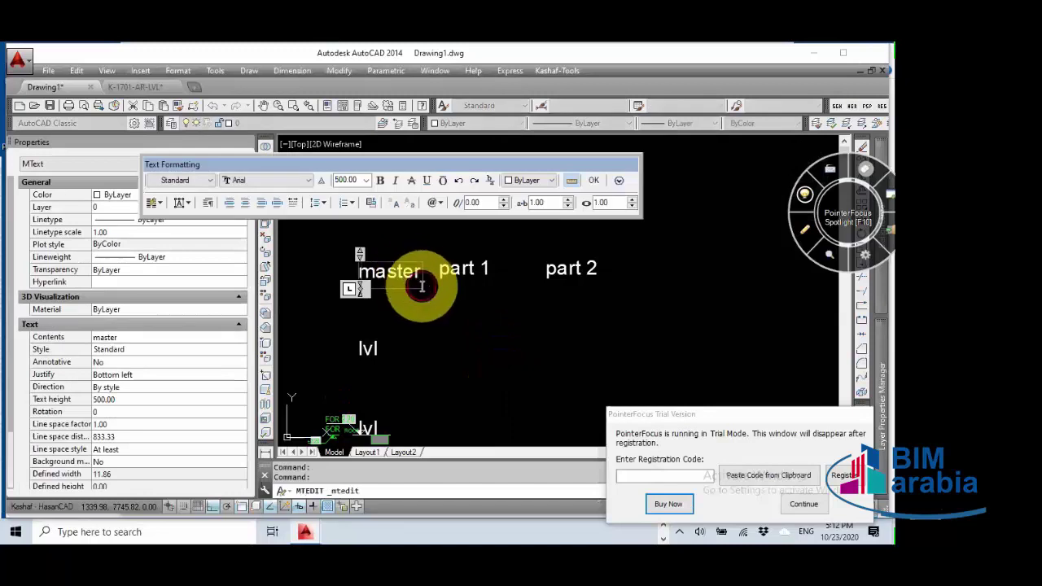
key("Return")
type("plan")
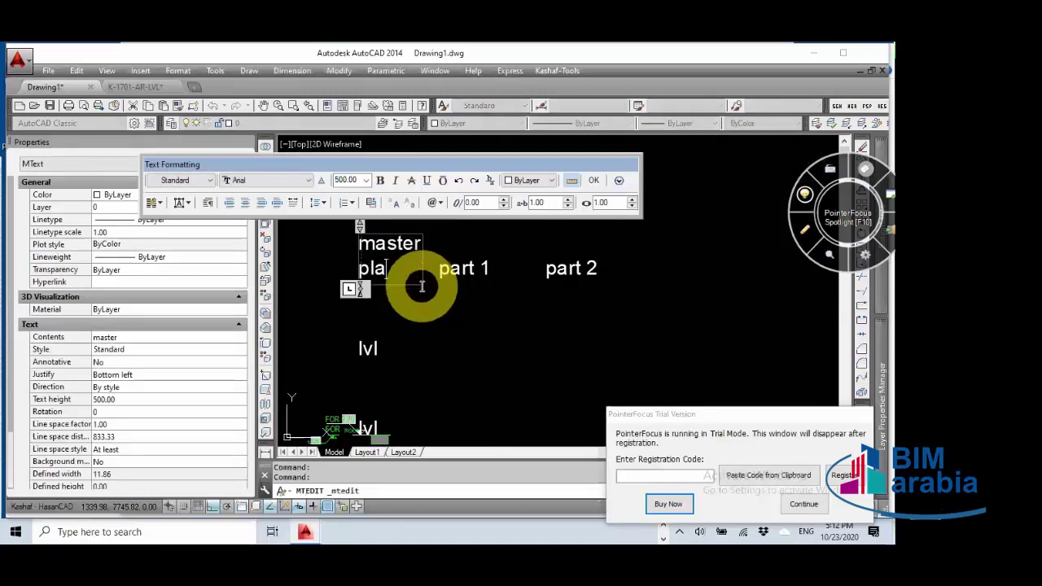
left_click(424, 285)
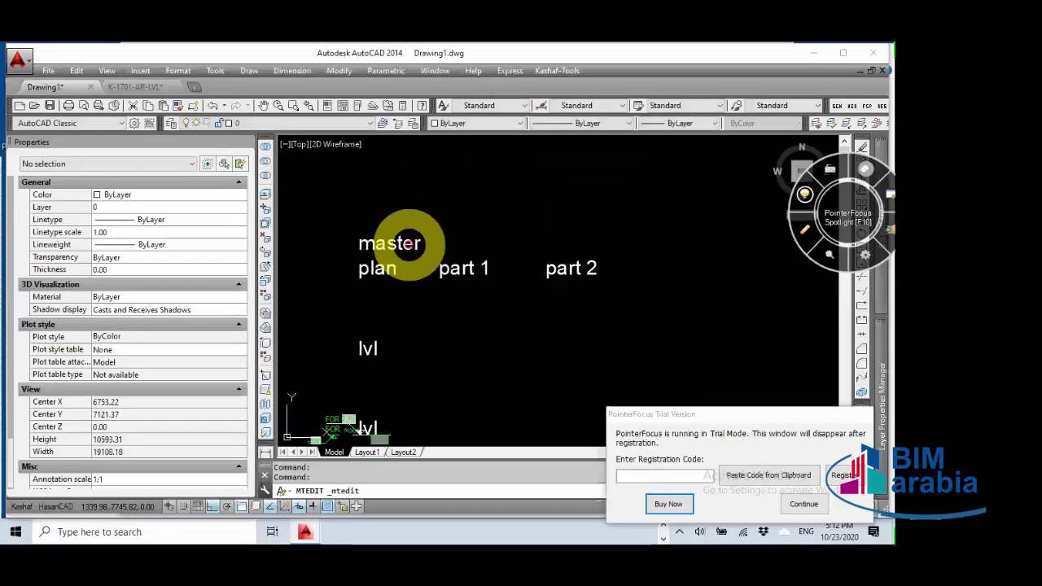
left_click(407, 245)
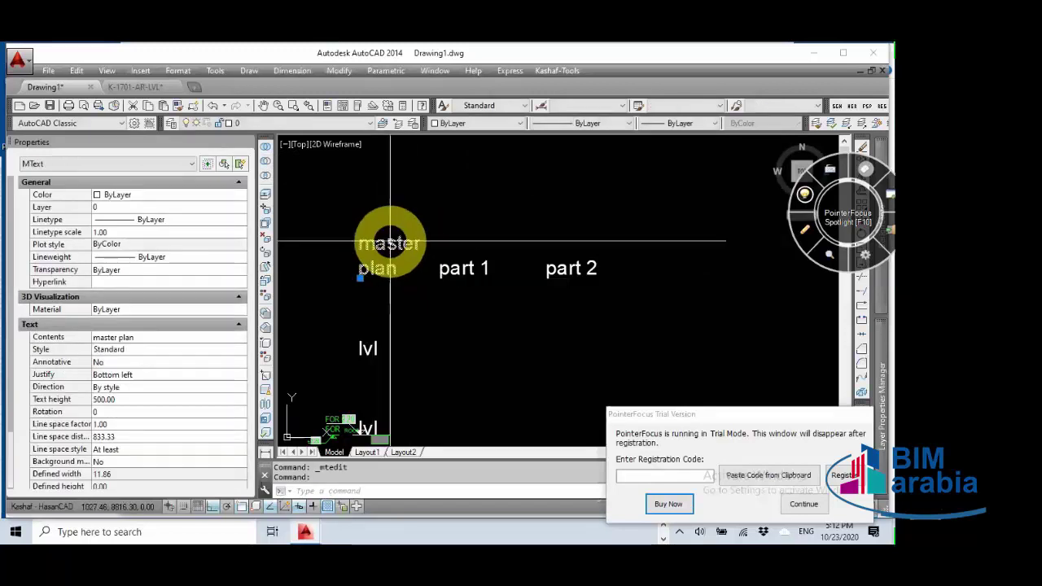
key("Escape")
left_click(391, 238)
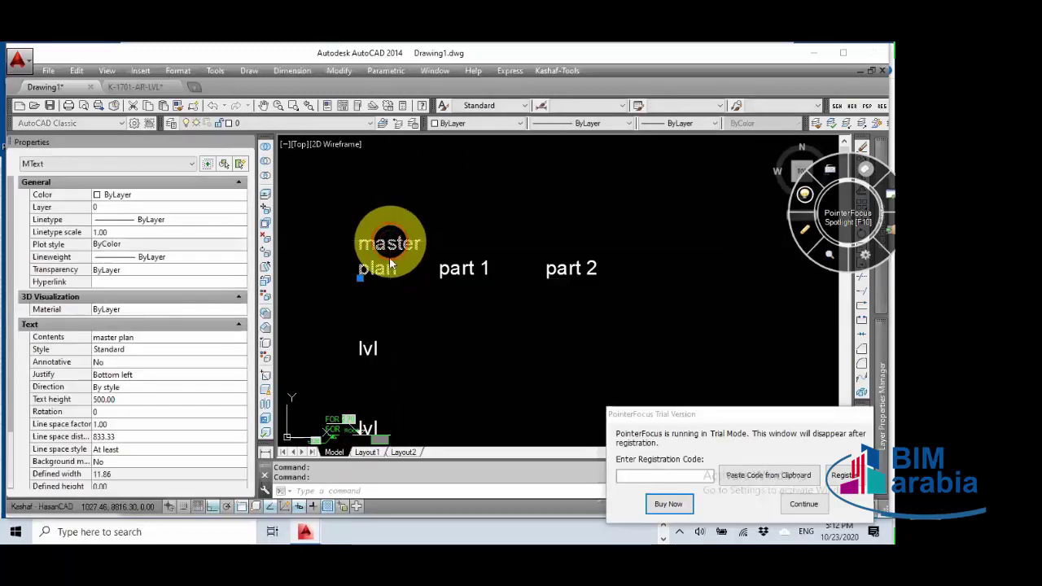
key("Escape")
double_click(388, 243)
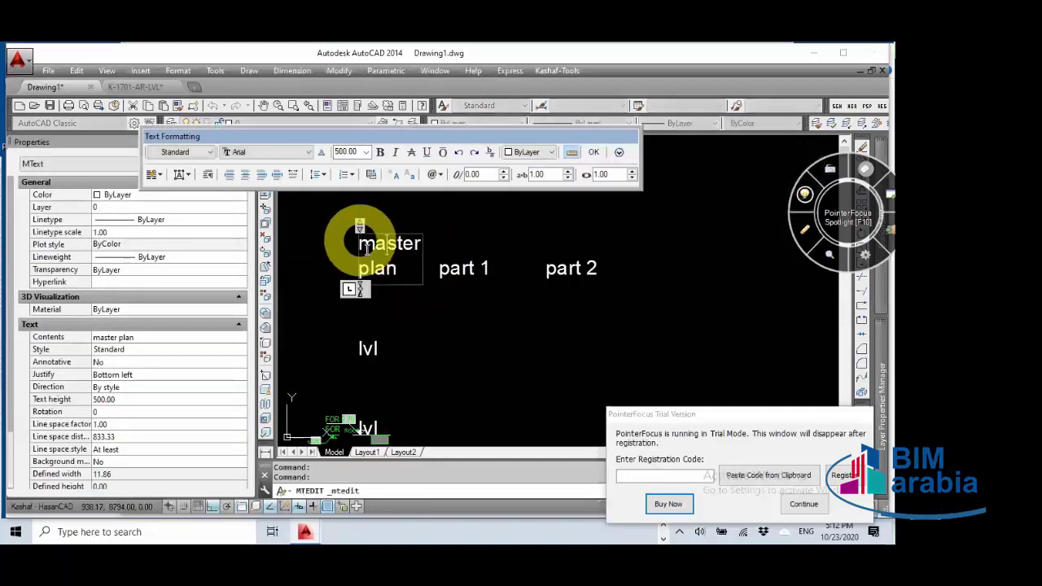
left_click_drag(361, 289, 525, 291)
key("Escape")
Step: Move the part 1 and part 2 titles further right to space the row
left_click(407, 302)
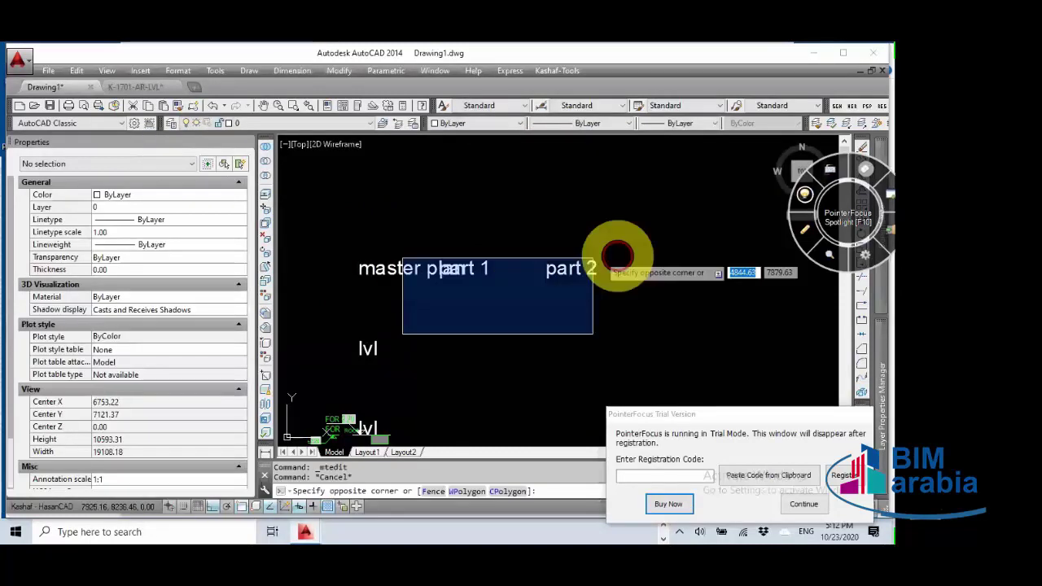
left_click(627, 225)
type("m")
key("Return")
left_click(540, 186)
left_click(626, 192)
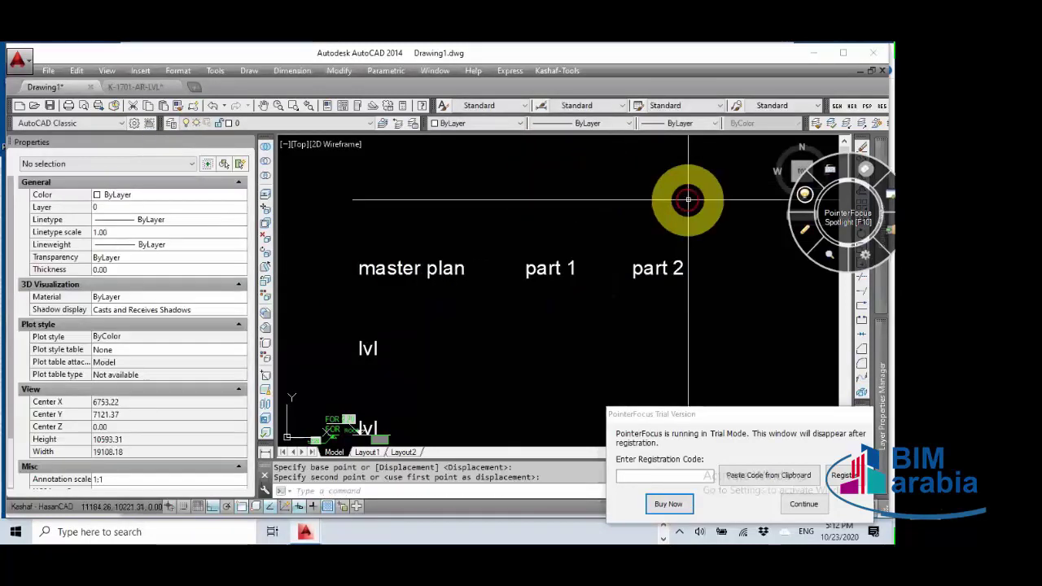
Step: Explode the master plan, part 1 and part 2 texts
left_click(382, 292)
type("x")
key("Return")
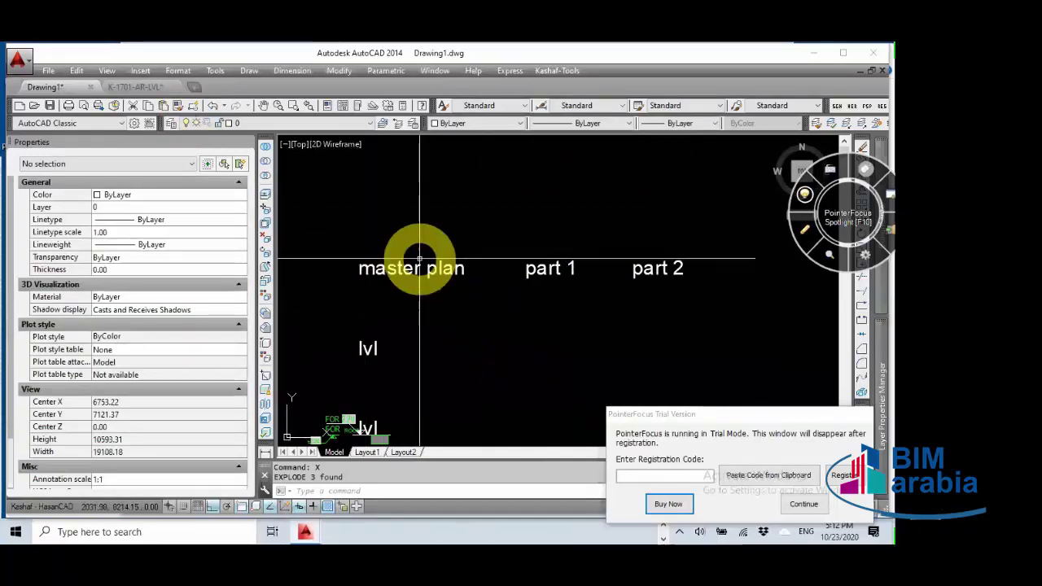
key("Escape")
key("Escape")
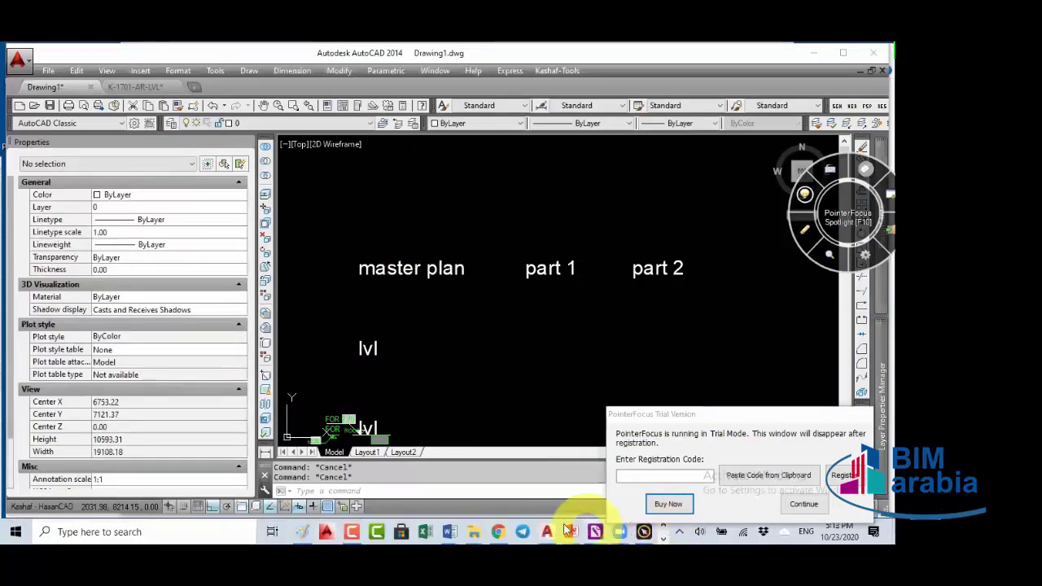
Step: Open K-1701-AR-100.dwg from building 01's A > DWG SHEETS > A100-PLANS folder
mouse_move(473, 532)
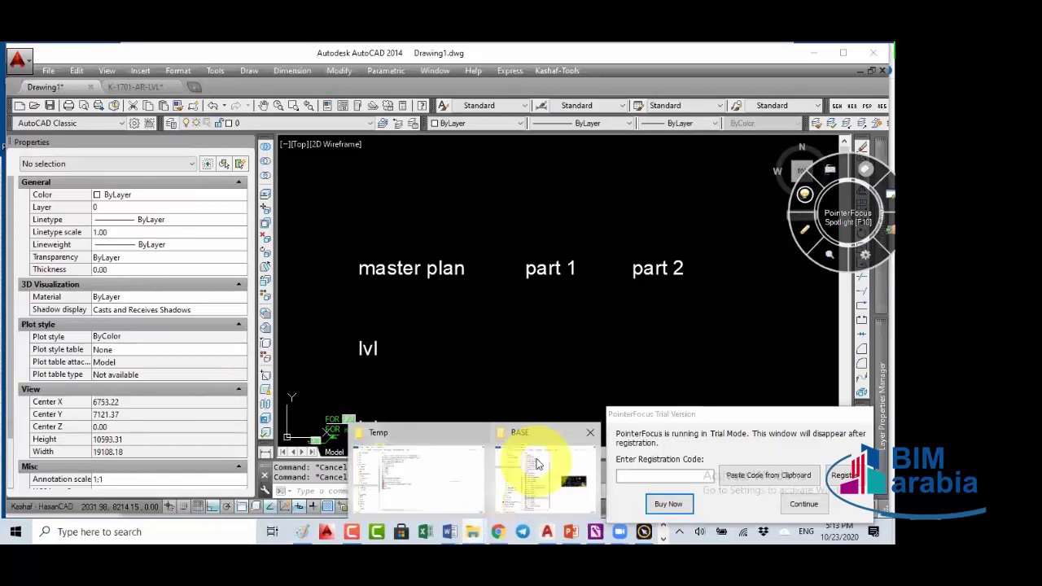
left_click(533, 469)
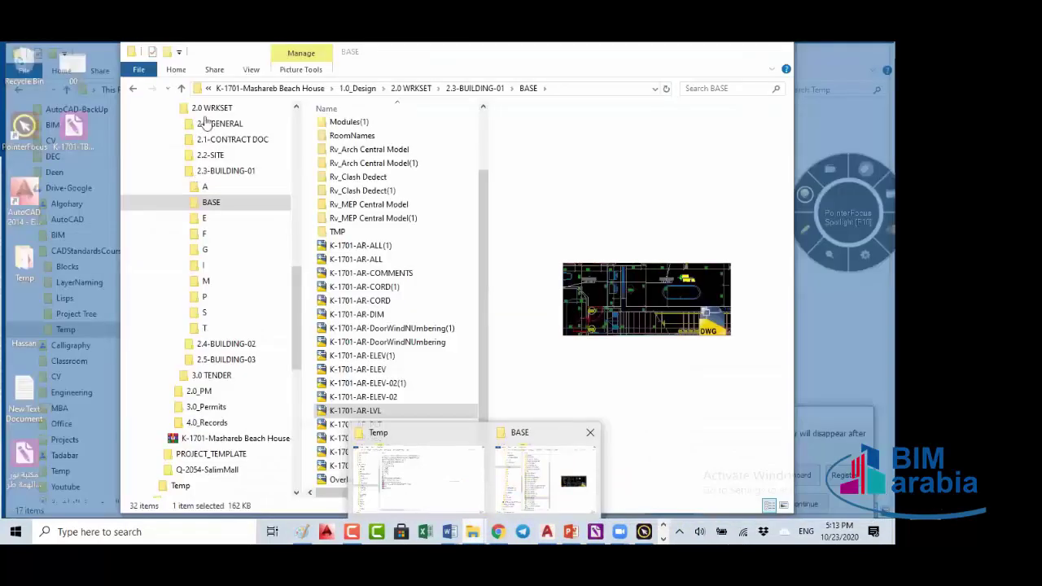
left_click(204, 186)
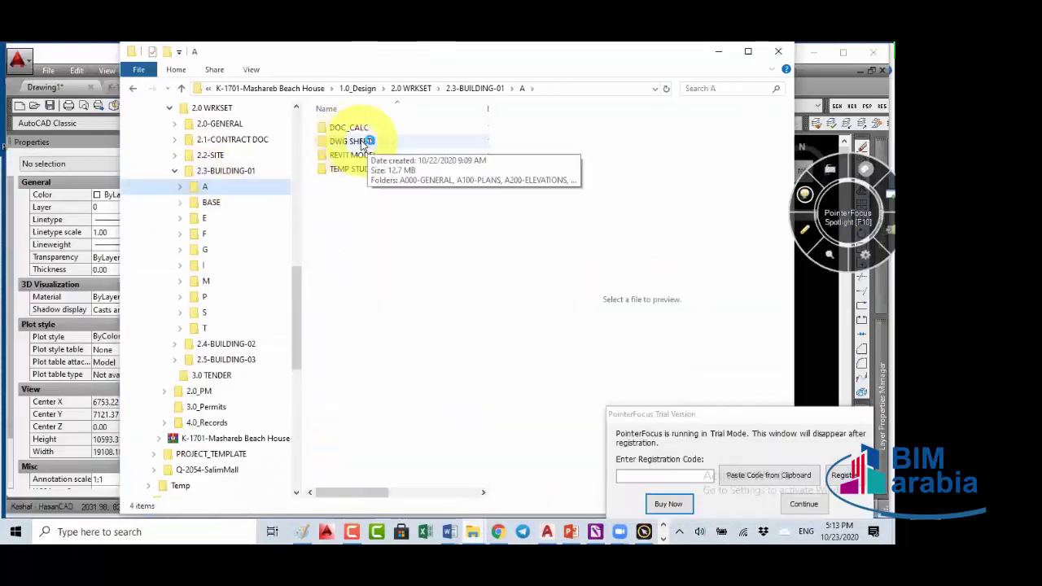
double_click(363, 143)
double_click(365, 142)
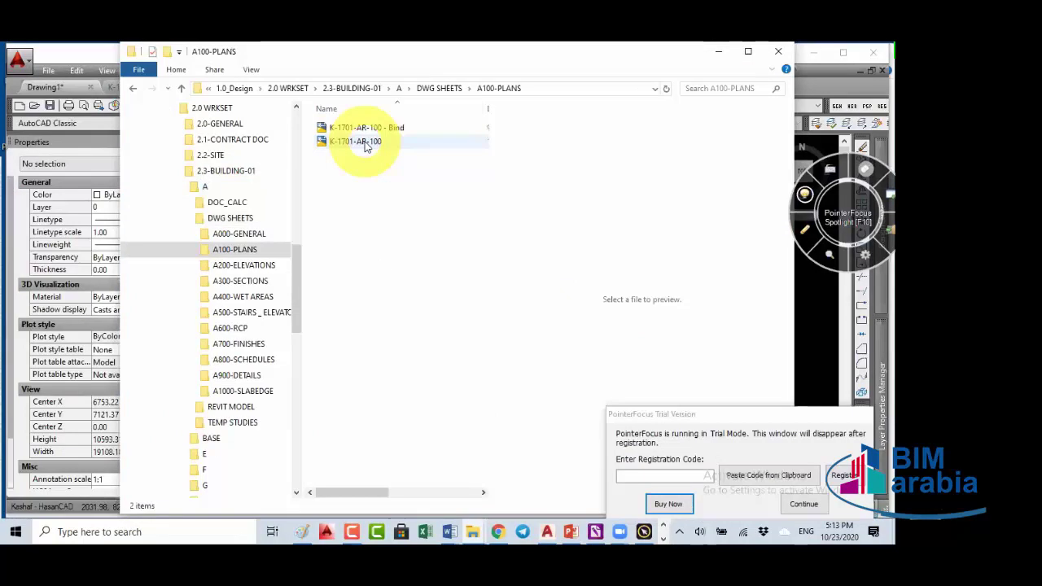
double_click(358, 142)
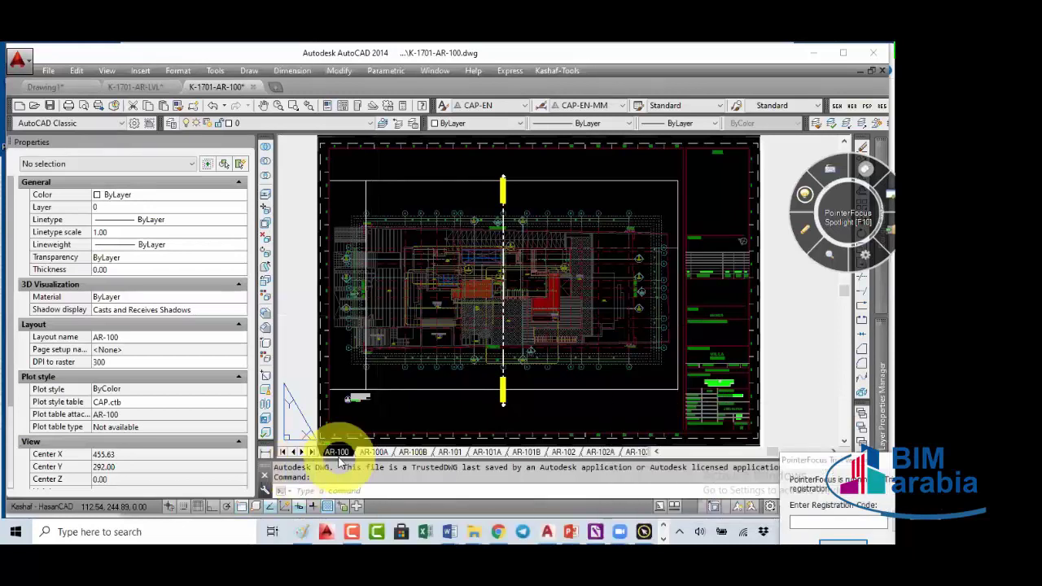
Step: Zoom and pan to the title block's drawing title, then switch to layout AR-100A
scroll(707, 371, "up", 5)
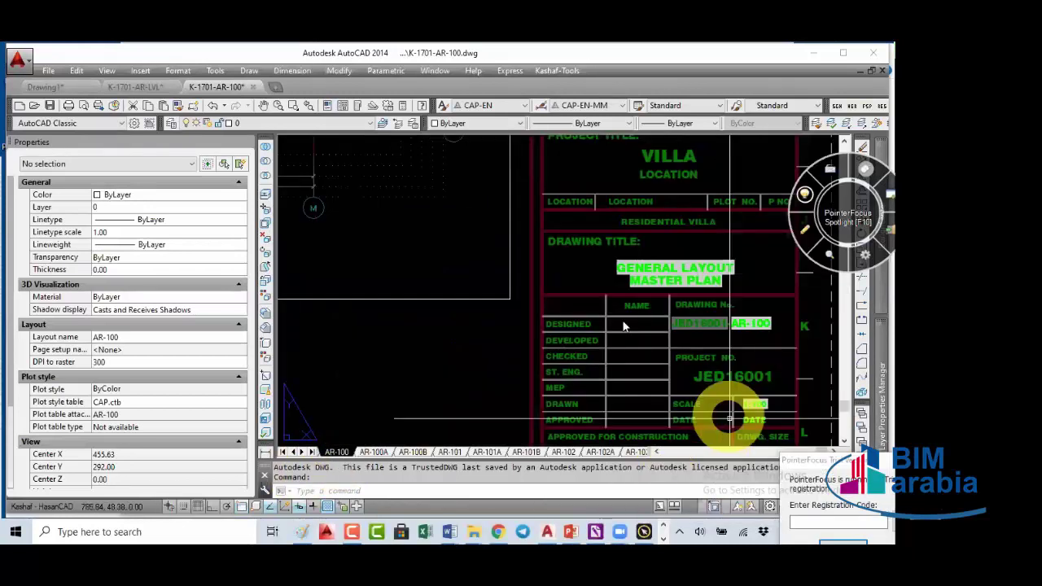
scroll(730, 407, "up", 4)
middle_click_drag(570, 315, 540, 395)
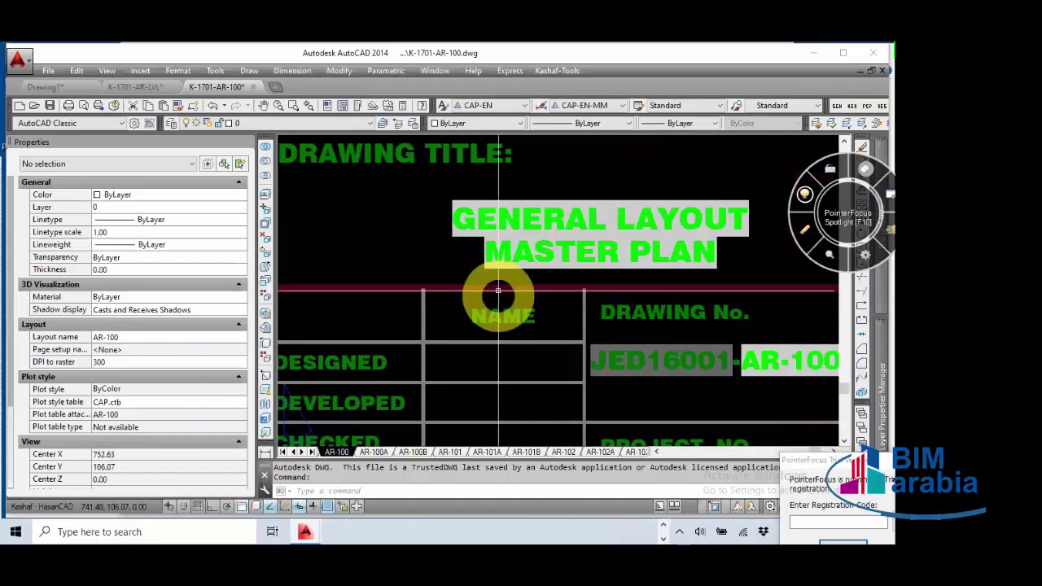
left_click(379, 456)
Step: Zoom in on the title block and hide the properties panel to enlarge the drawing area
scroll(681, 411, "up", 5)
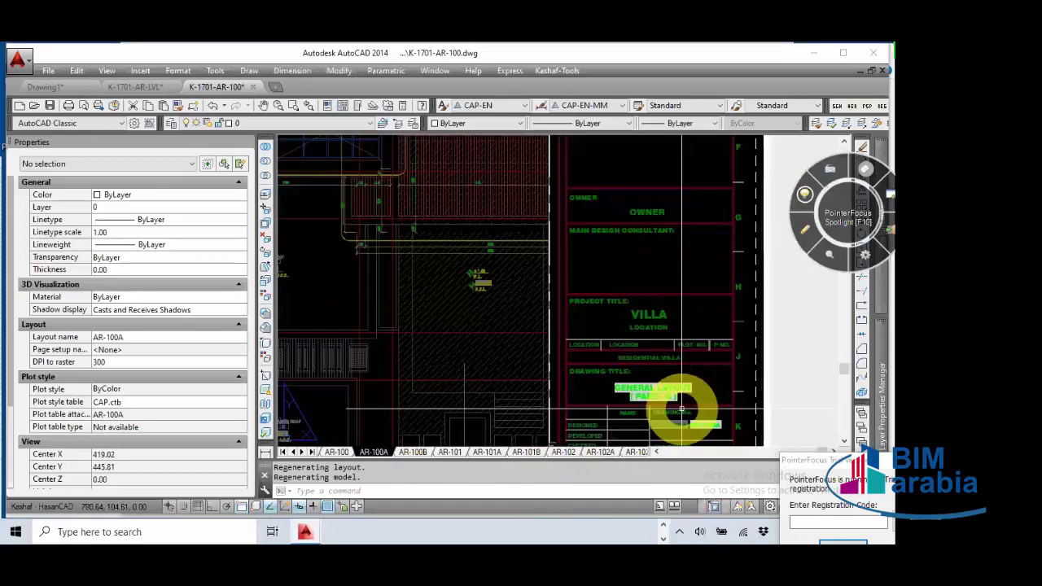
scroll(684, 396, "up", 2)
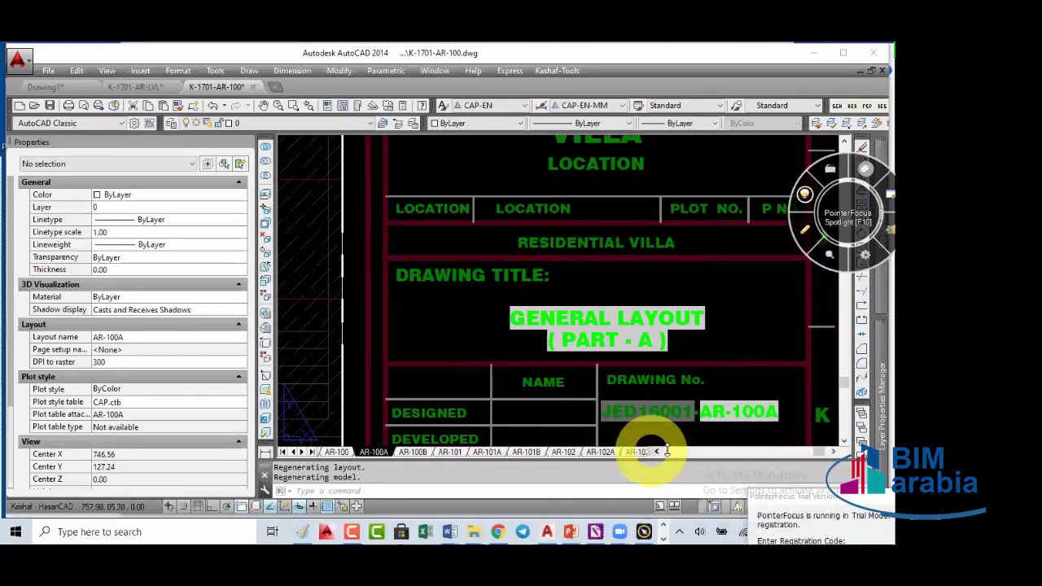
left_click_drag(656, 457, 744, 457)
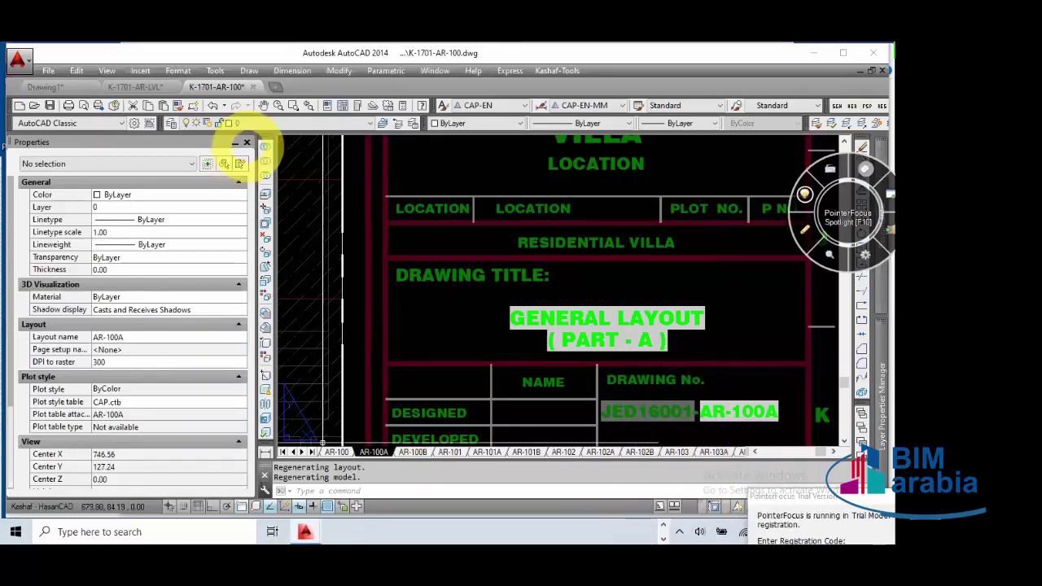
left_click(247, 143)
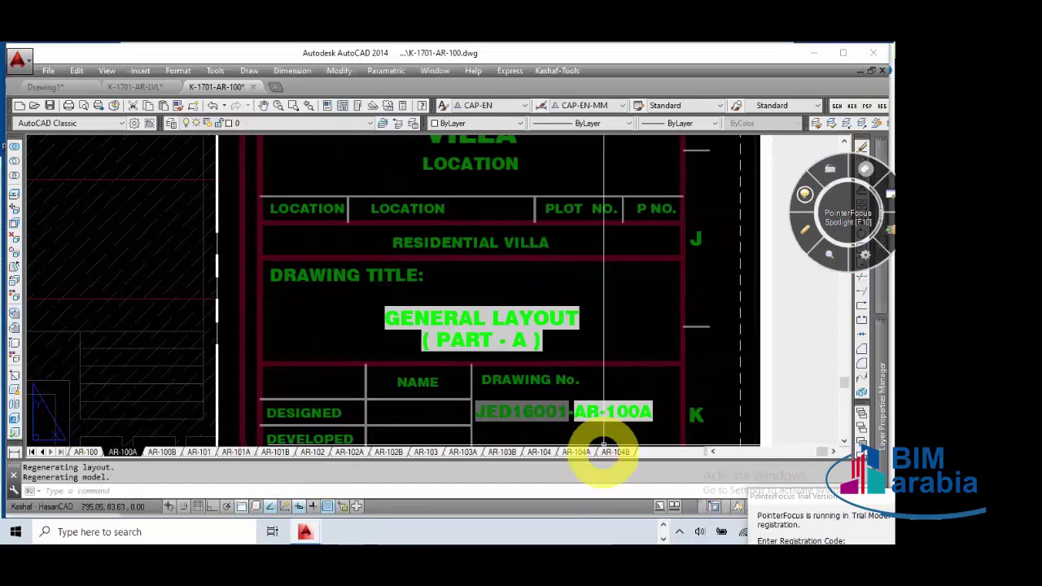
right_click(516, 340)
left_click(508, 372)
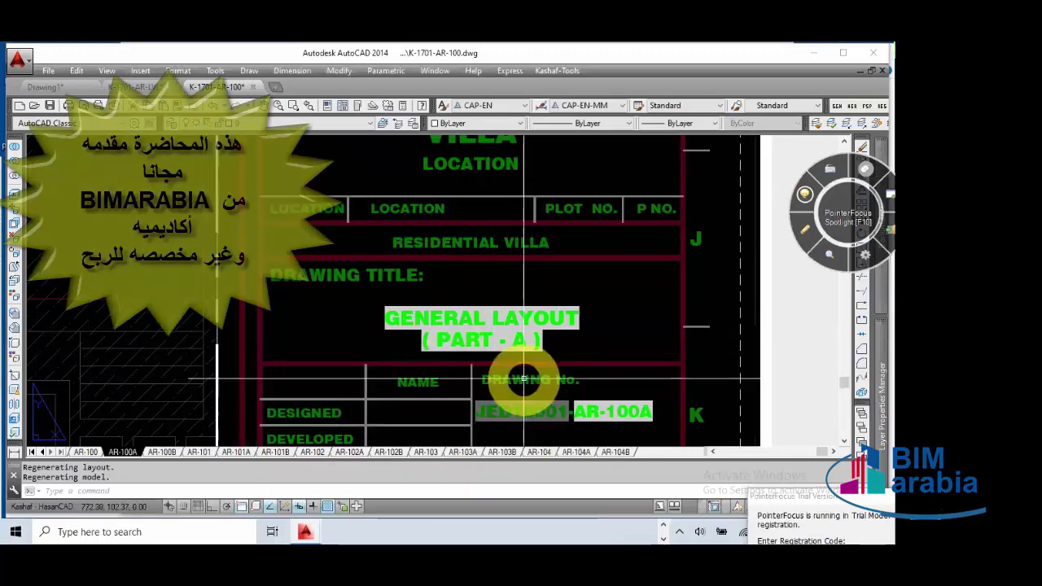
Step: Switch back to Drawing1 and review its custom properties in DWGPROPS without changes
key("ctrl+Tab")
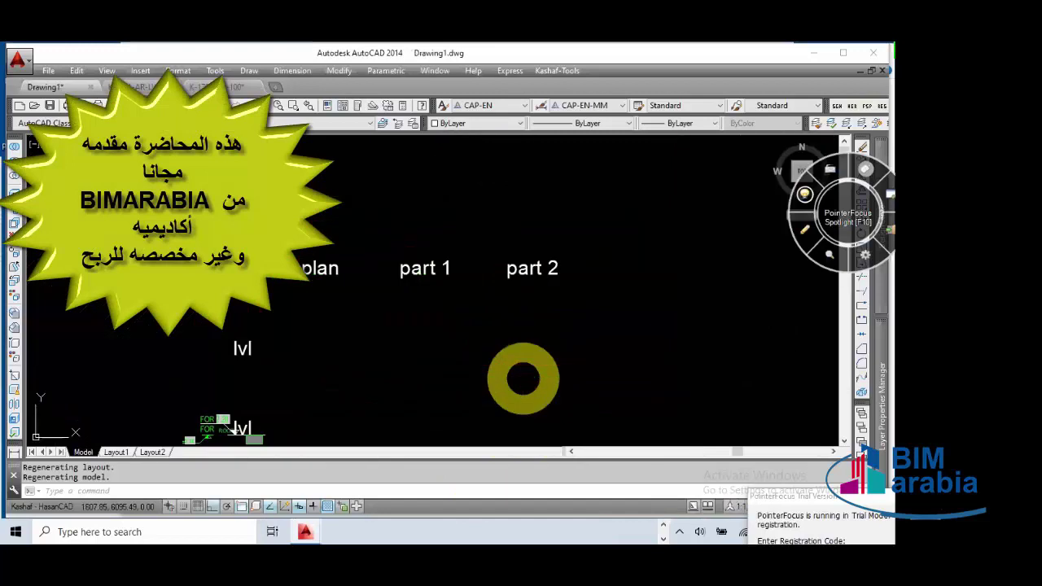
key("ctrl+Tab")
key("ctrl+Tab")
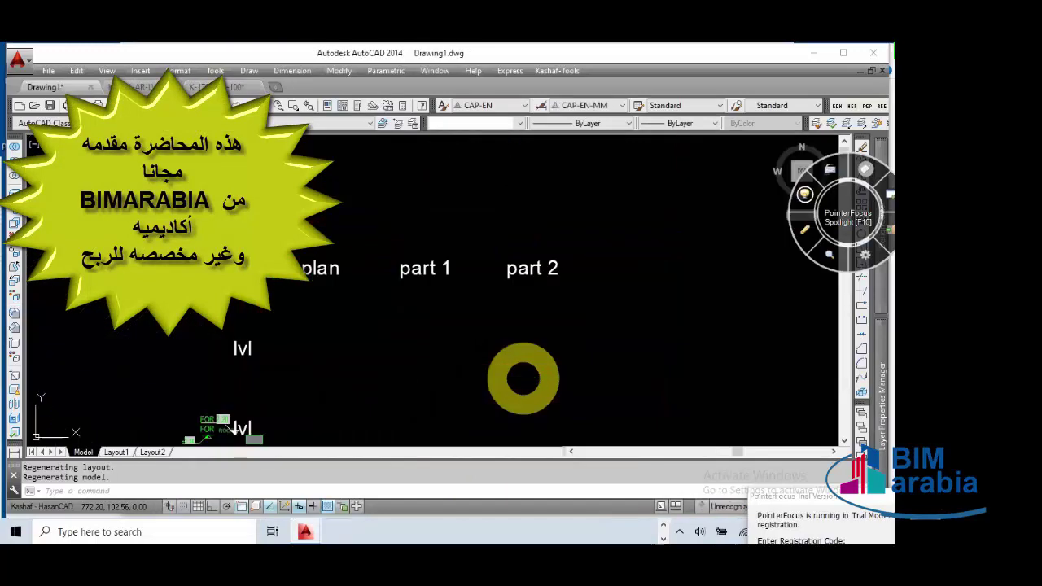
key("ctrl+Tab")
key("ctrl+shift+Tab")
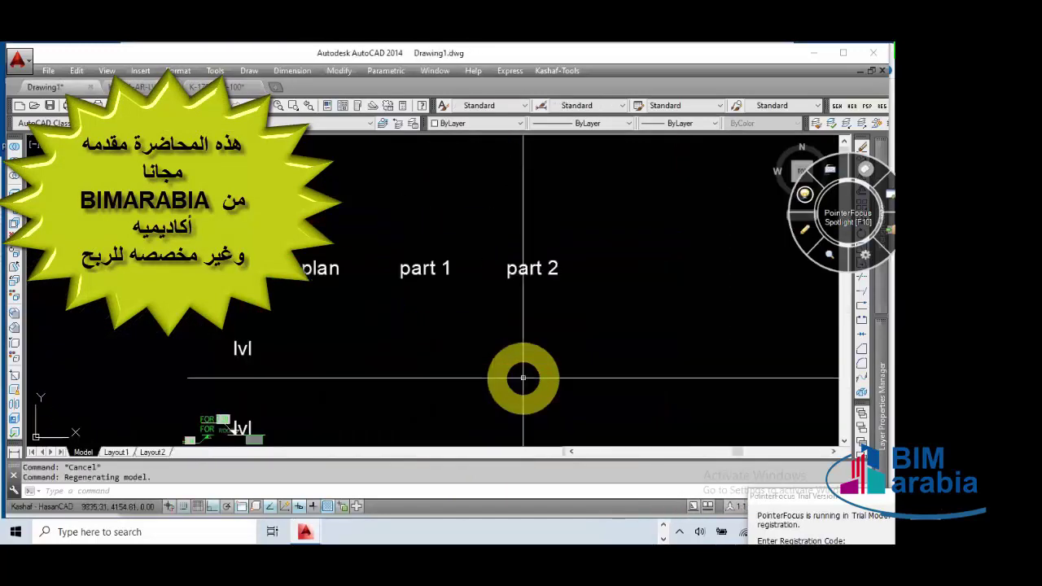
type("DWG")
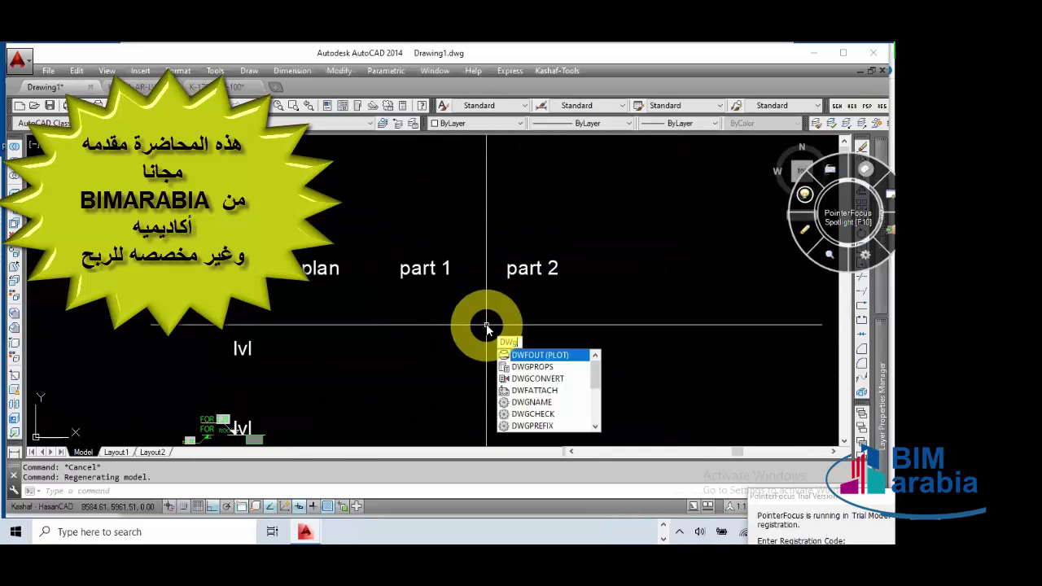
key("Down")
key("Return")
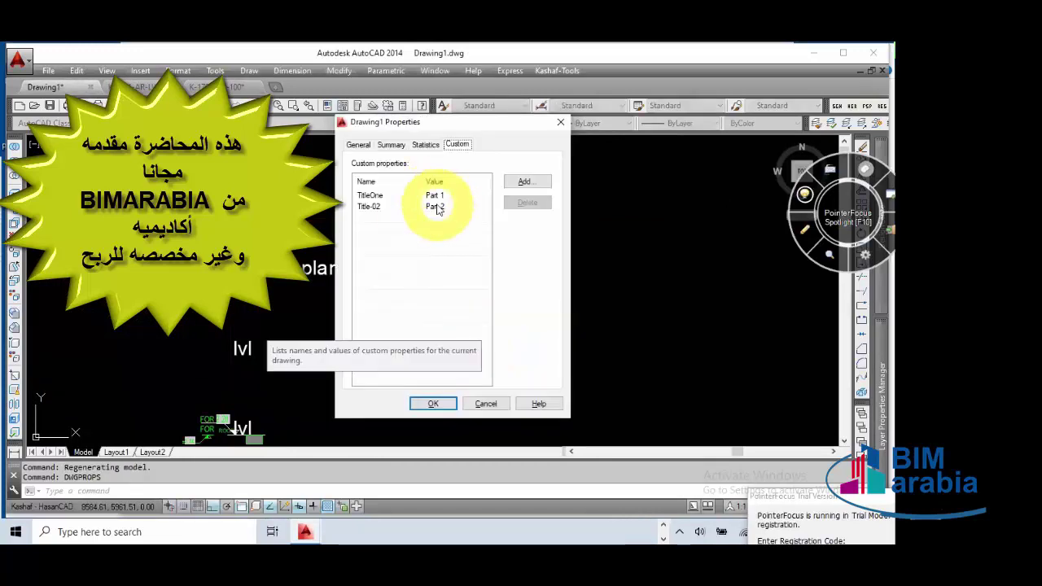
left_click(485, 404)
Step: Replace the part 1 text with a TitleOne custom-property field and delete the leftover 1
double_click(421, 268)
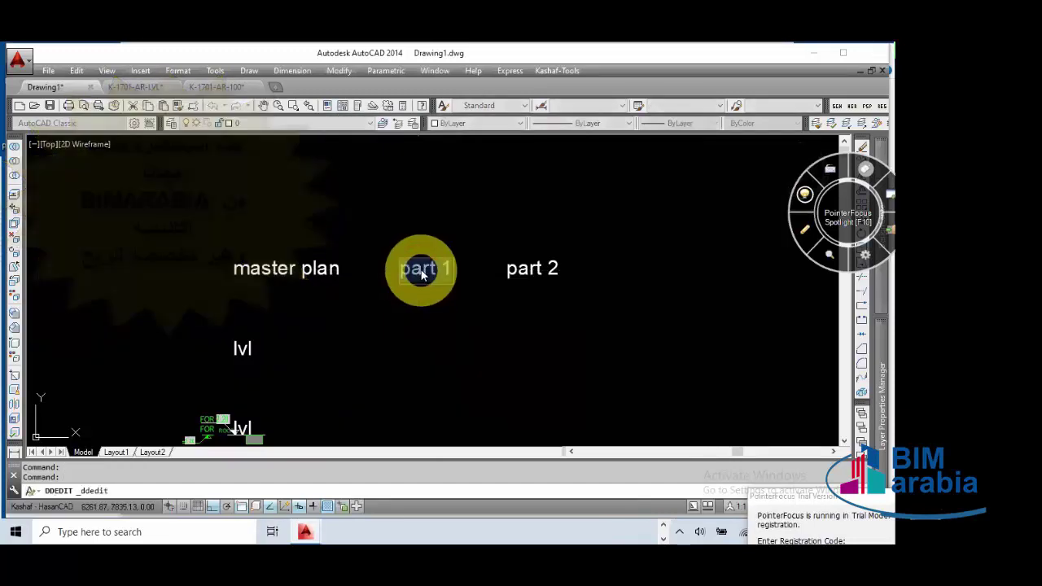
right_click(420, 269)
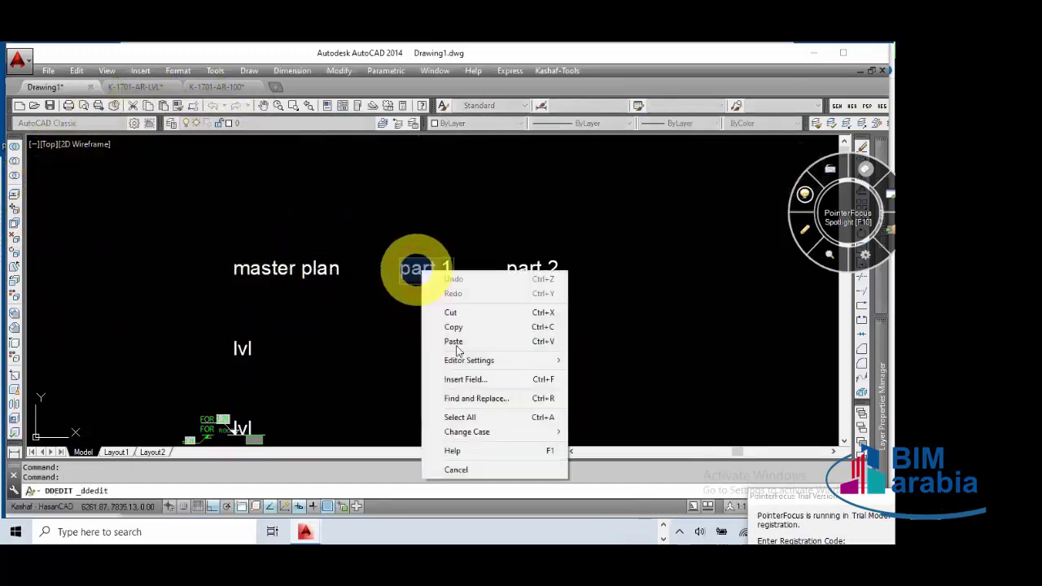
left_click(469, 379)
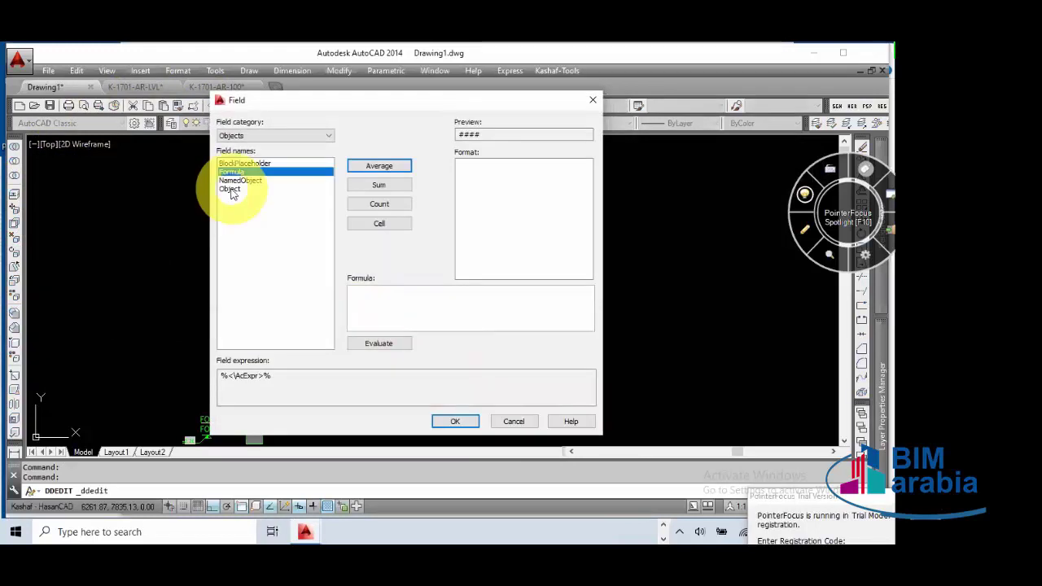
left_click(259, 136)
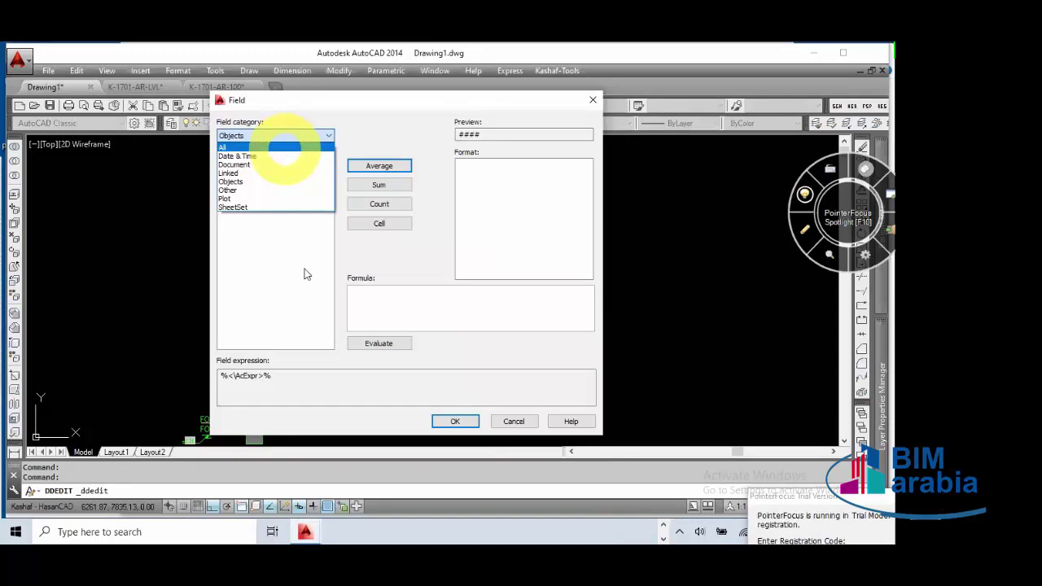
left_click(281, 147)
scroll(317, 269, "down", 3)
scroll(317, 281, "down", 5)
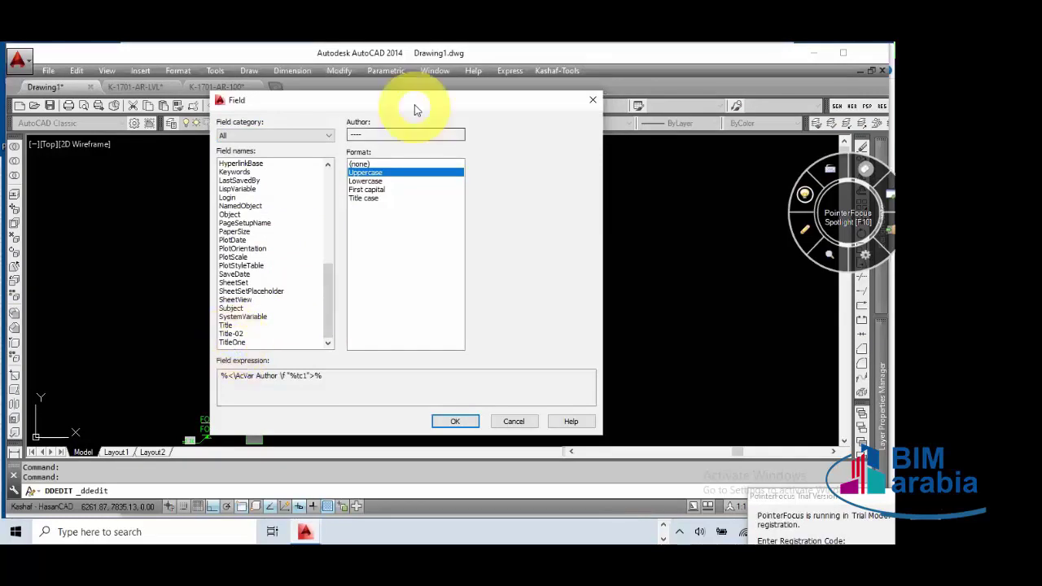
left_click_drag(416, 102, 425, 324)
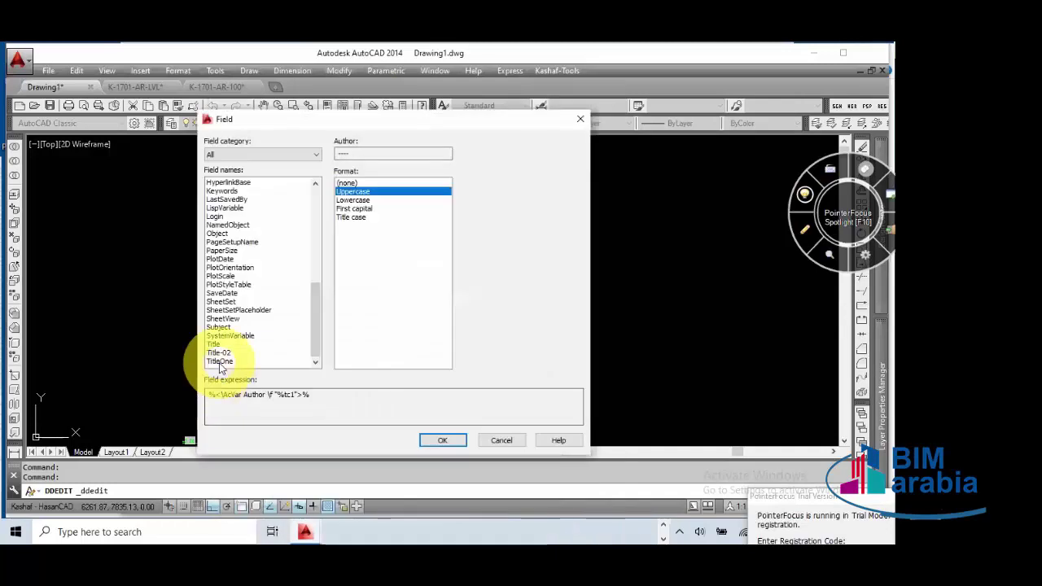
left_click(219, 363)
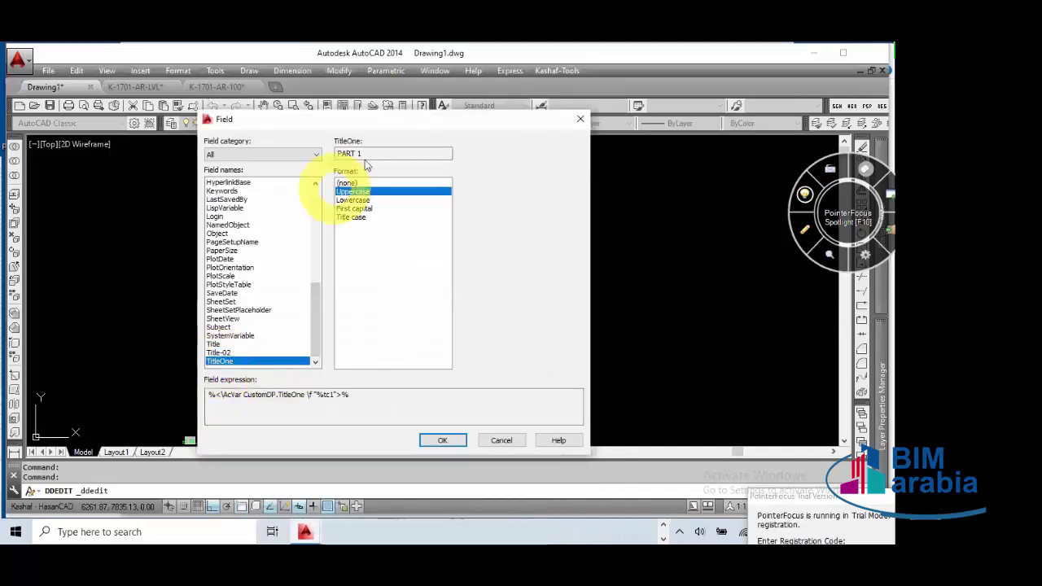
left_click(433, 440)
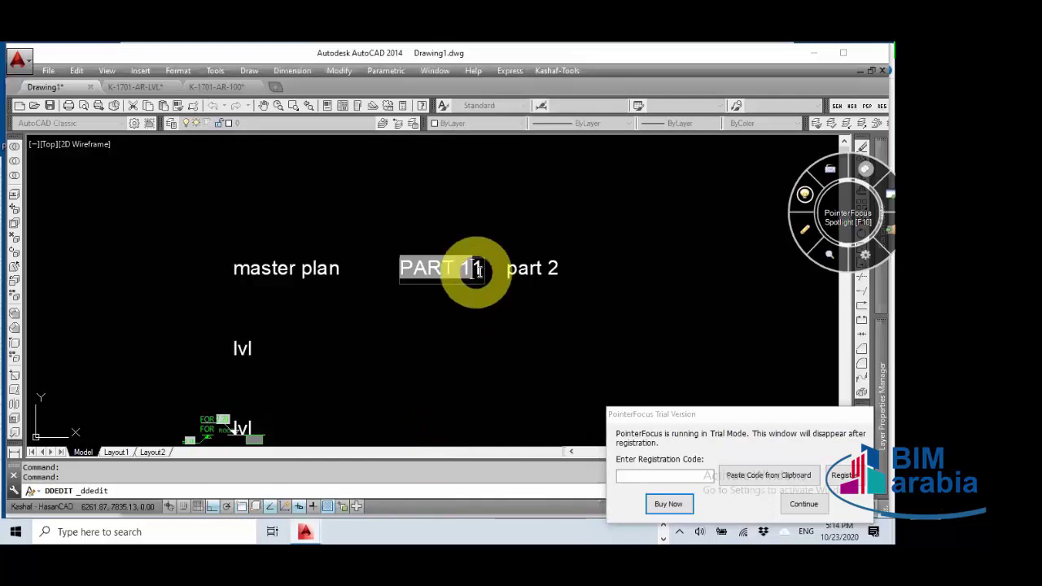
left_click_drag(476, 270, 483, 275)
key("Delete")
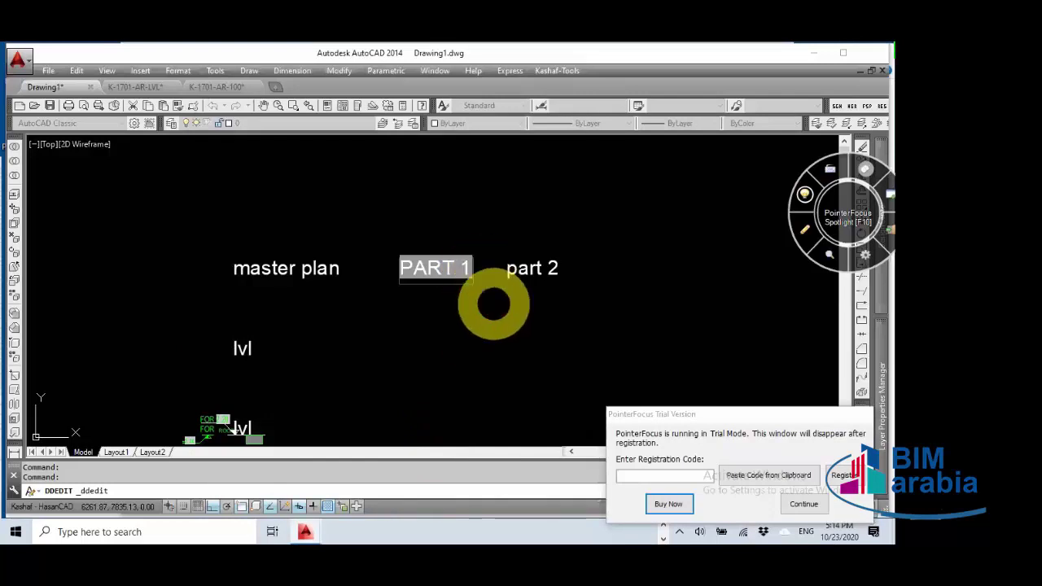
left_click(493, 302)
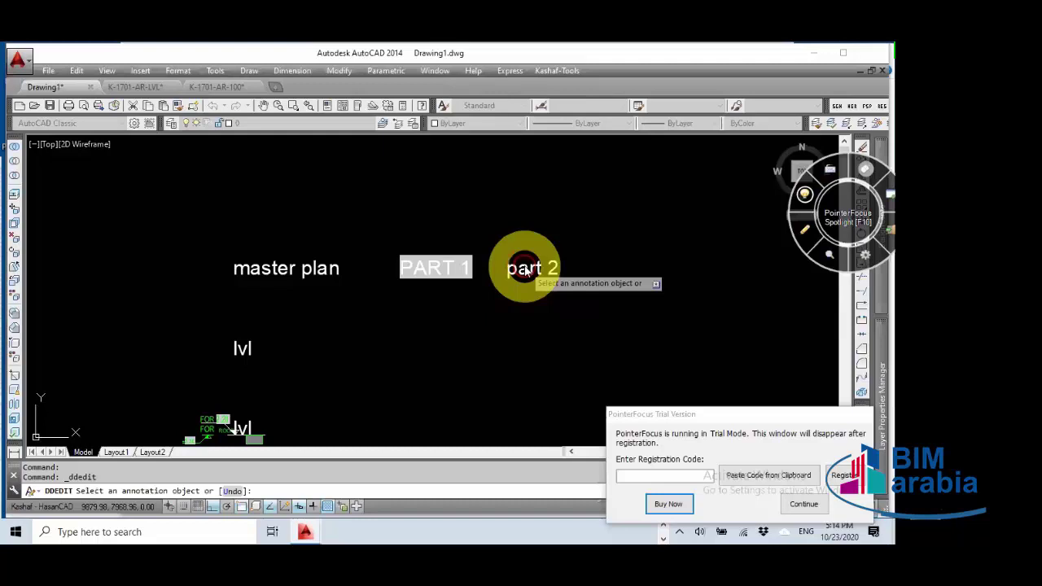
Step: Insert a Title-02 custom-property field into the part 2 label so it reads PART 2
left_click(526, 271)
right_click(531, 271)
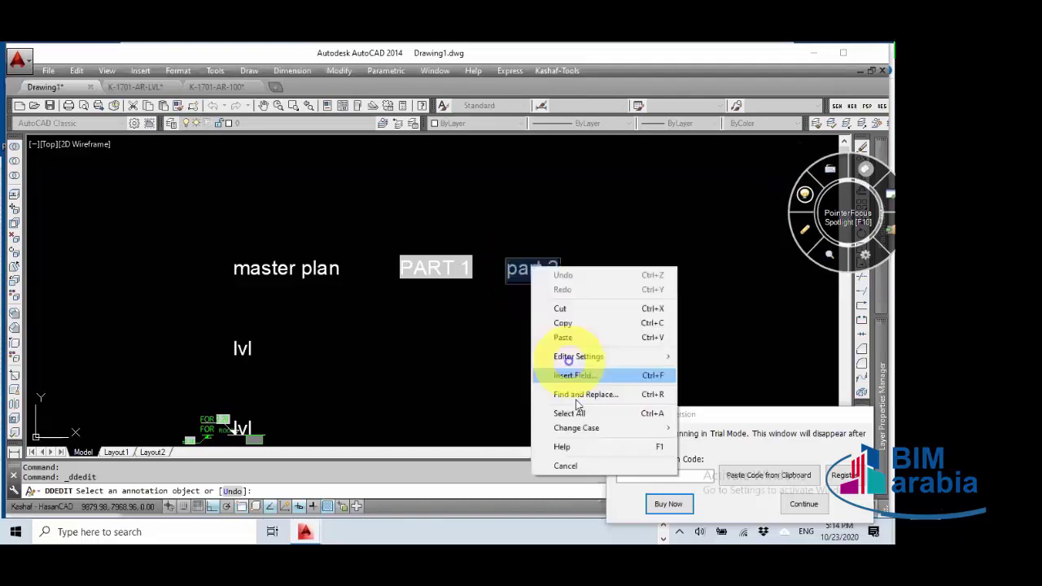
left_click(574, 378)
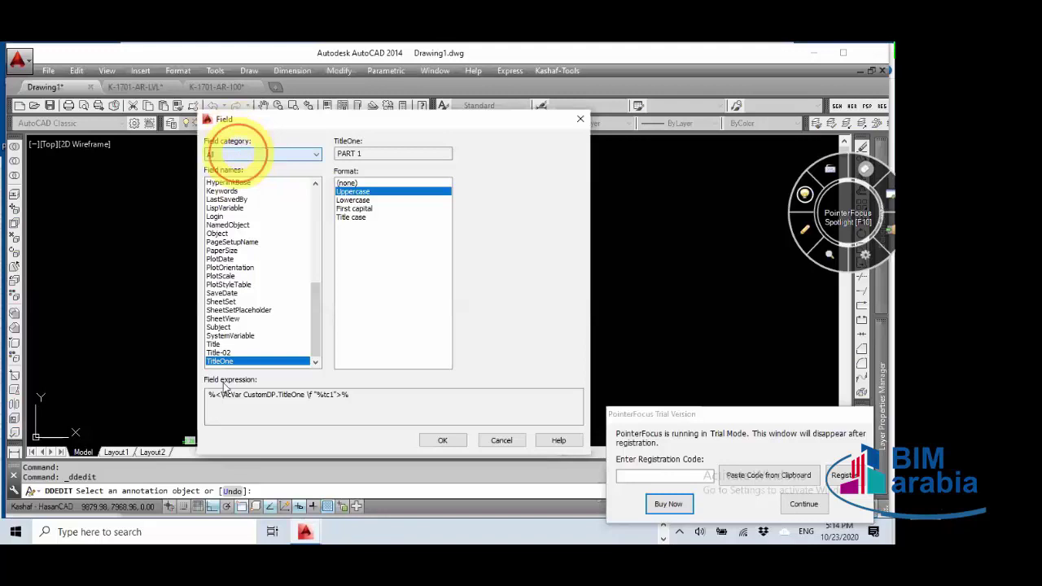
left_click(218, 353)
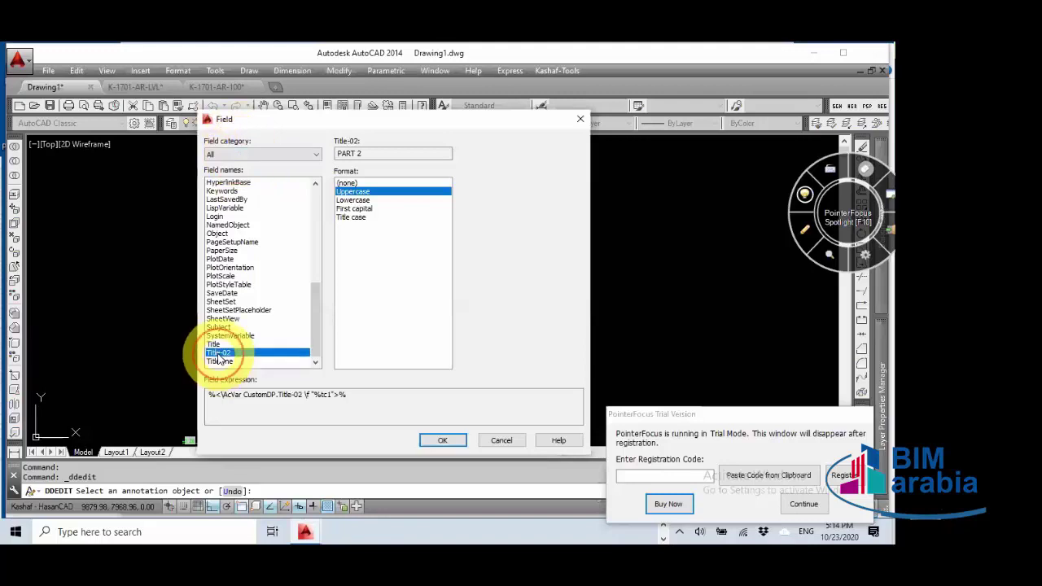
left_click(432, 439)
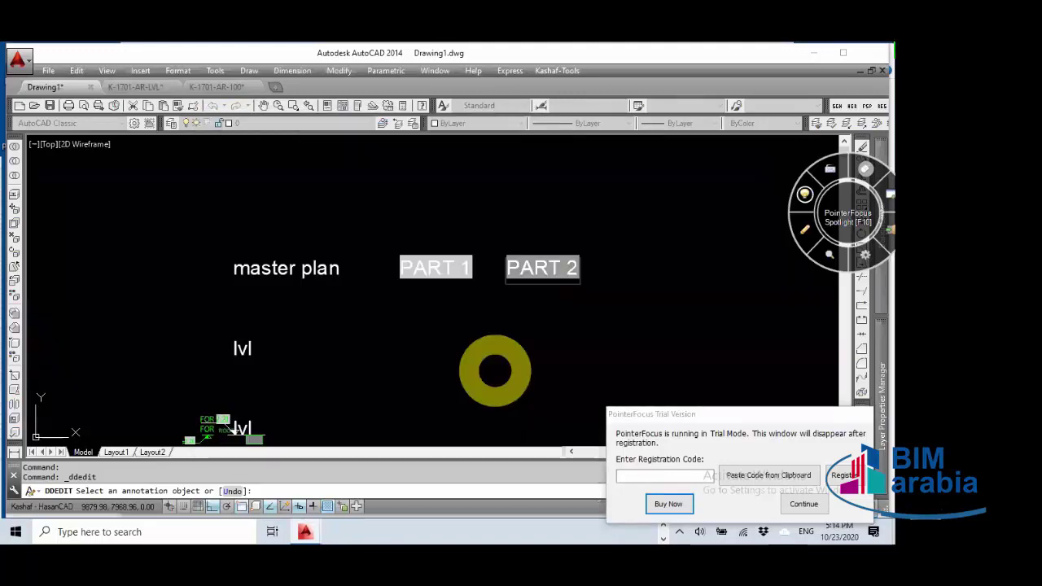
key("Escape")
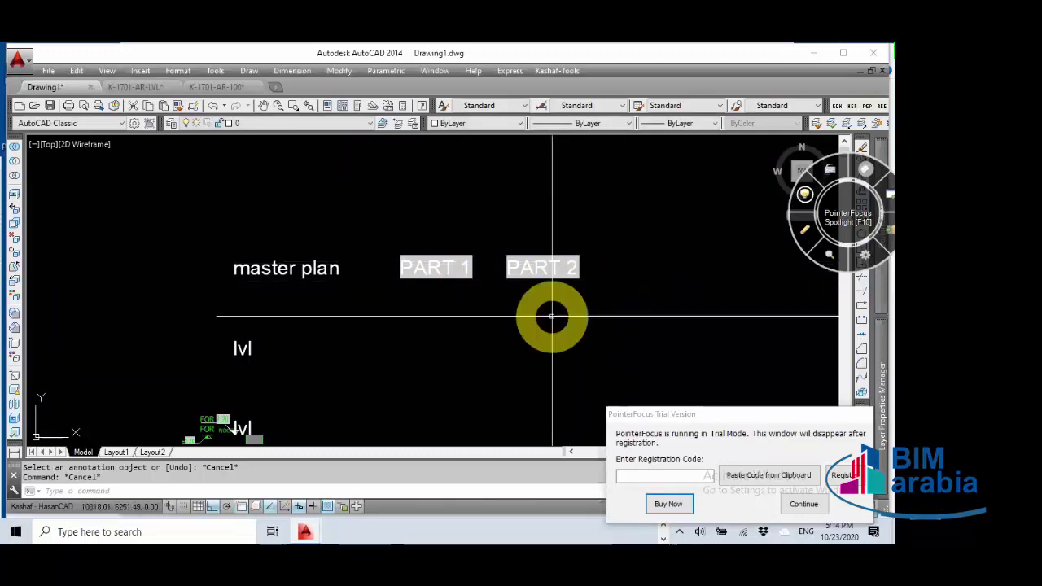
Step: Copy the PART 1 and PART 2 titles into three rows below, then switch to K-1701-AR-LVL
left_click_drag(590, 227, 406, 334)
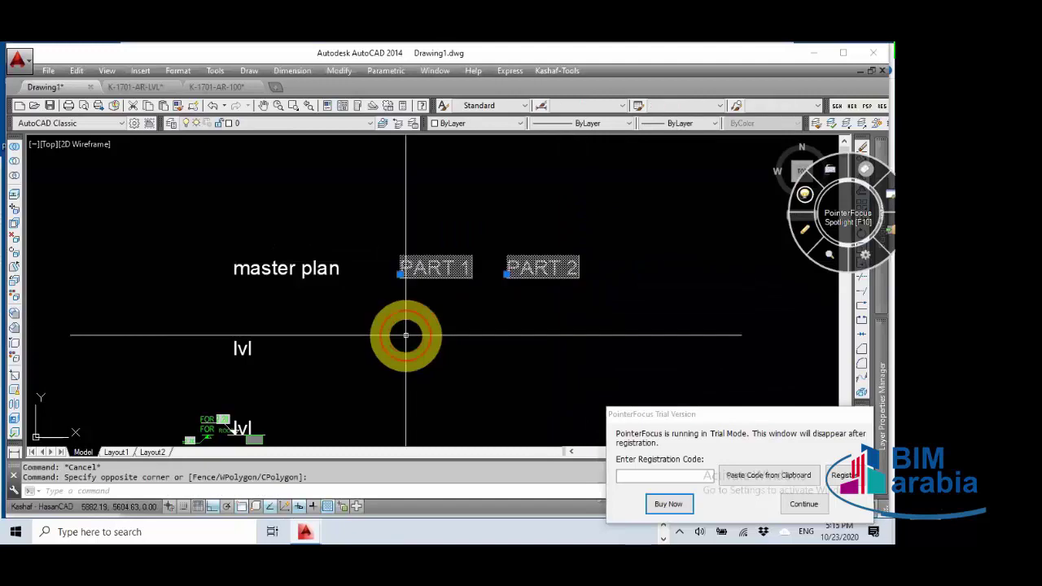
type("co")
key("Return")
left_click(627, 198)
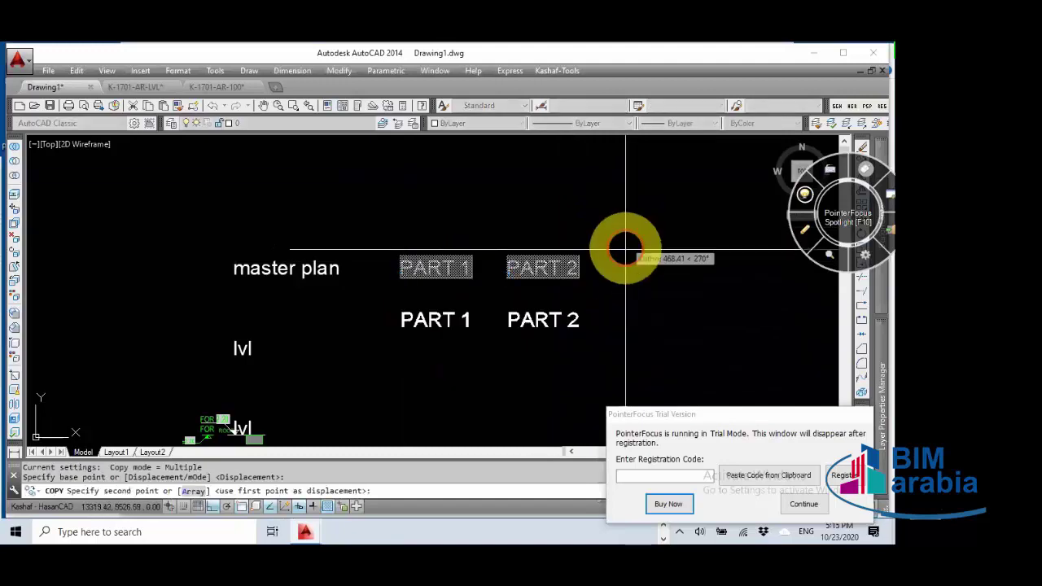
left_click(624, 249)
left_click(627, 287)
left_click(631, 322)
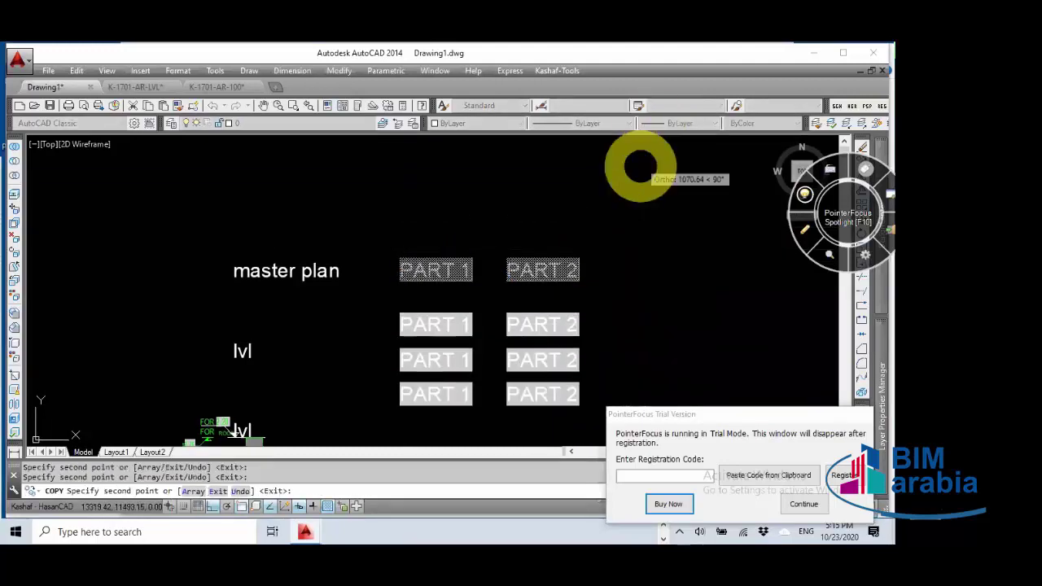
scroll(640, 244, "down", 2)
key("Escape")
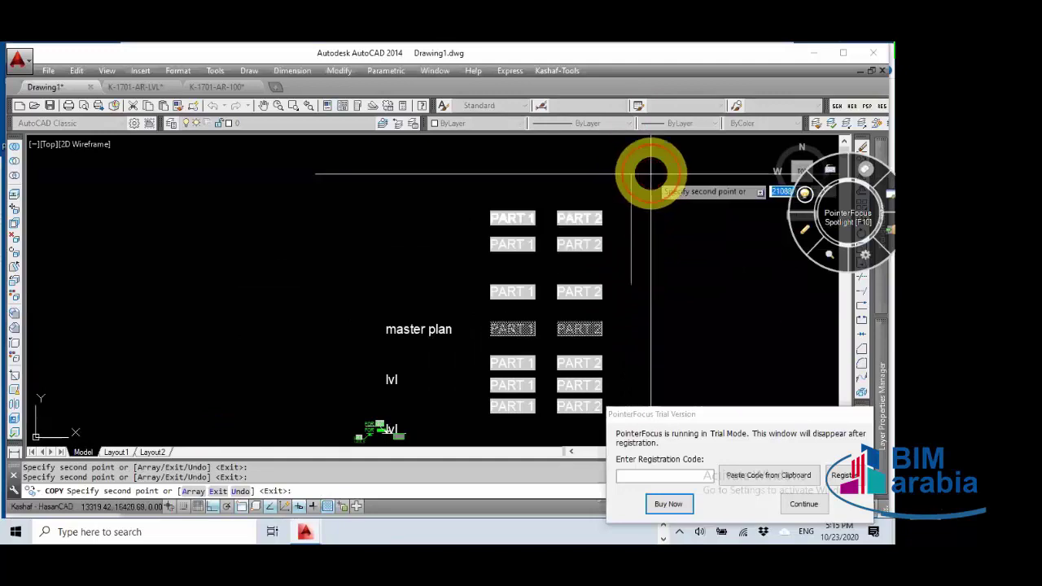
scroll(643, 191, "up", 2)
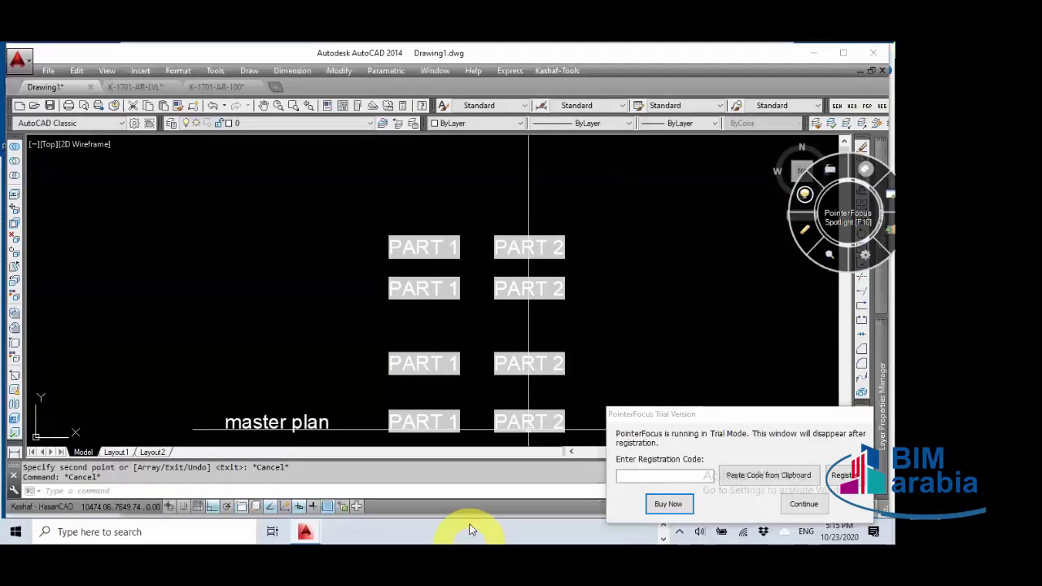
key("ctrl+Tab")
key("ctrl+Tab")
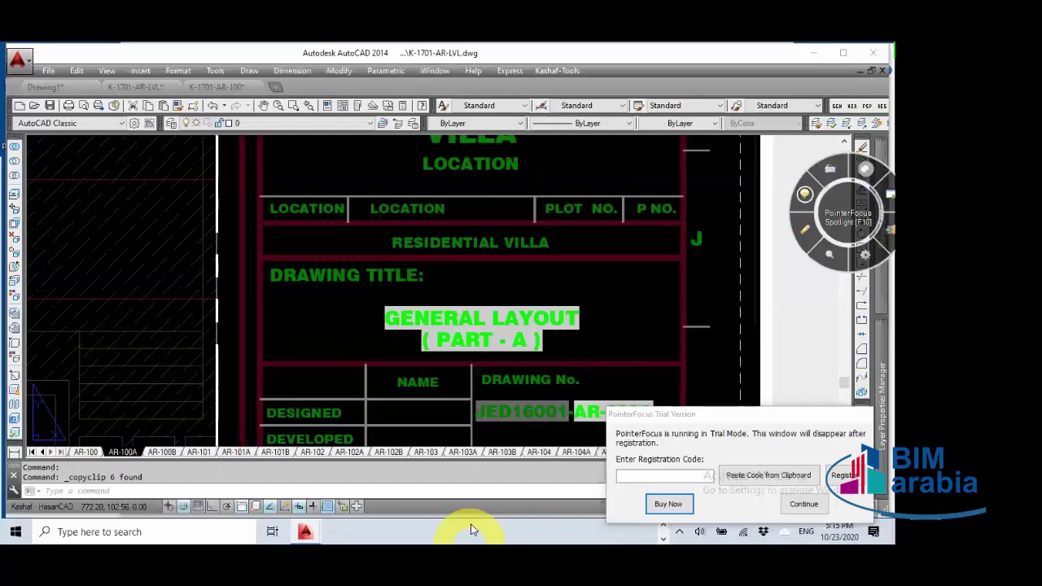
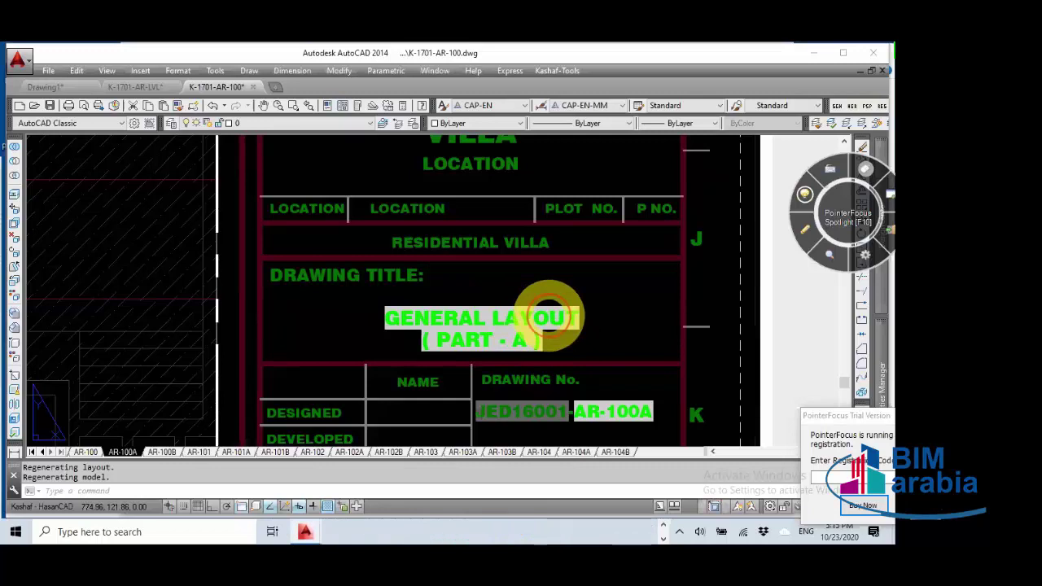
Step: In Drawing1's custom properties, change TitleOne to Part A and Title-02 to Part B
key("ctrl+Tab")
type("dw")
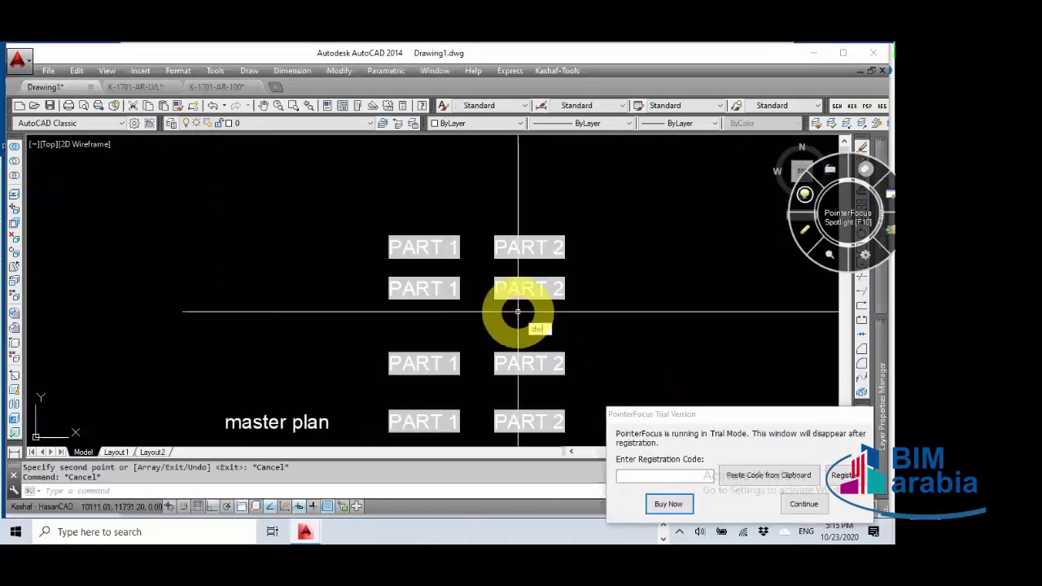
type("gprops")
key("Return")
double_click(440, 196)
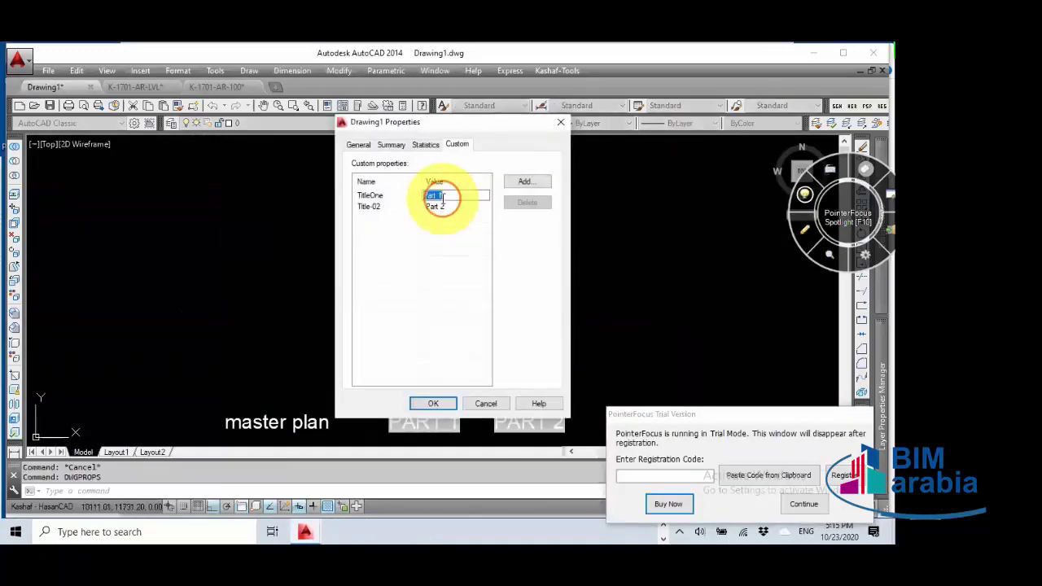
left_click(443, 197)
key("BackSpace")
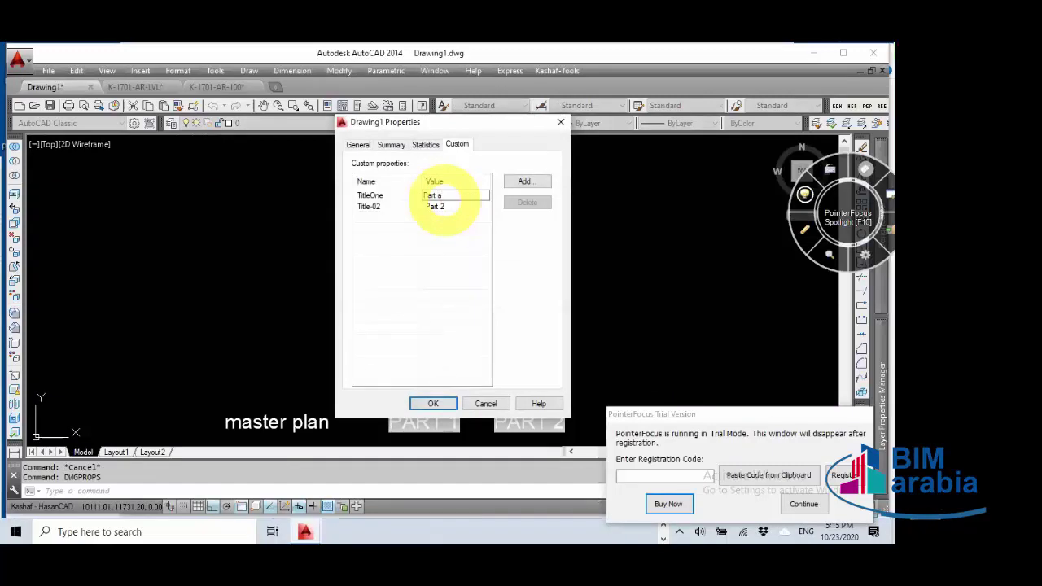
type("A")
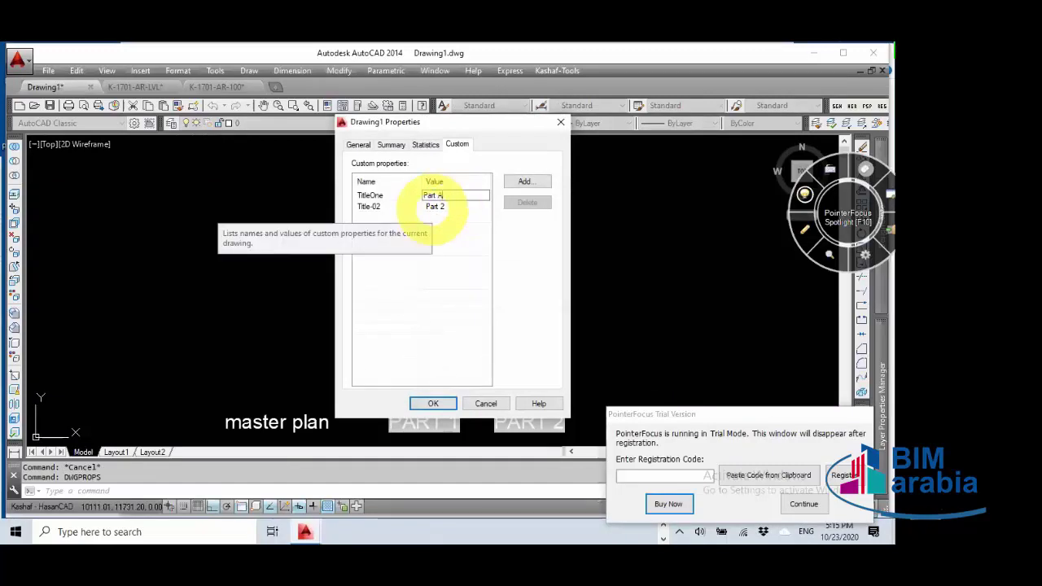
double_click(440, 207)
left_click(450, 207)
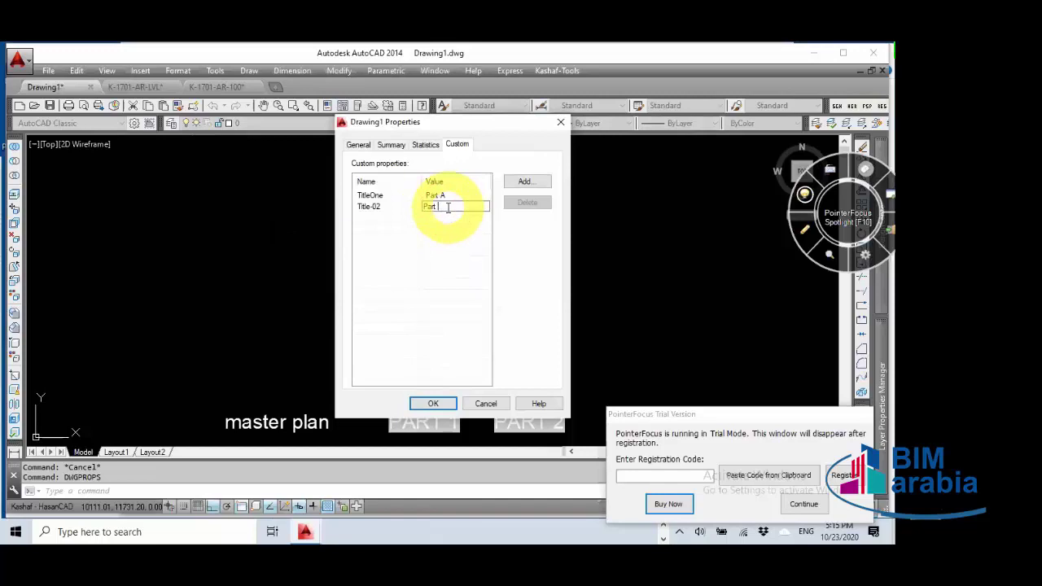
type("B")
left_click(436, 267)
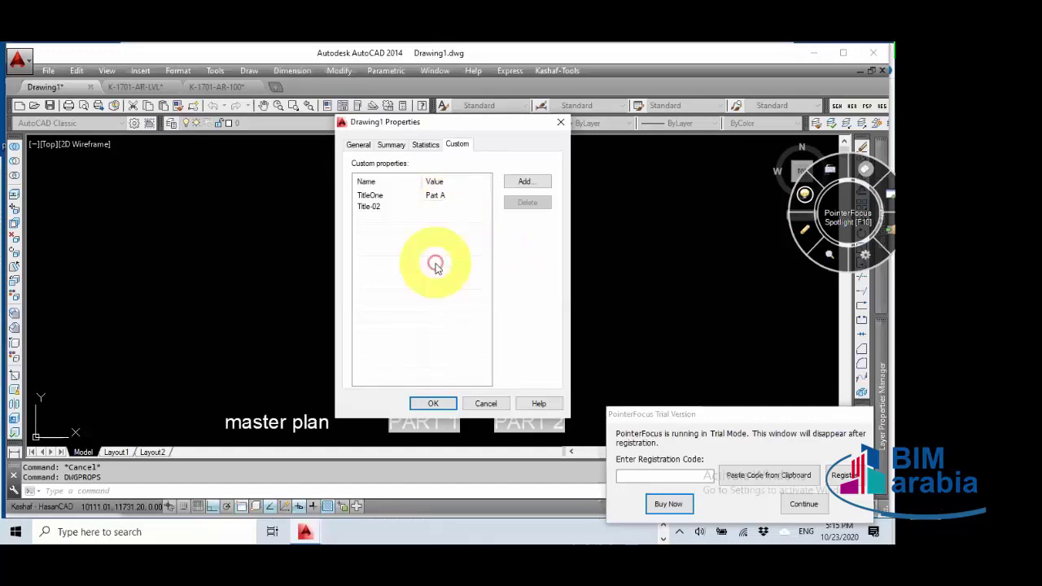
left_click(432, 403)
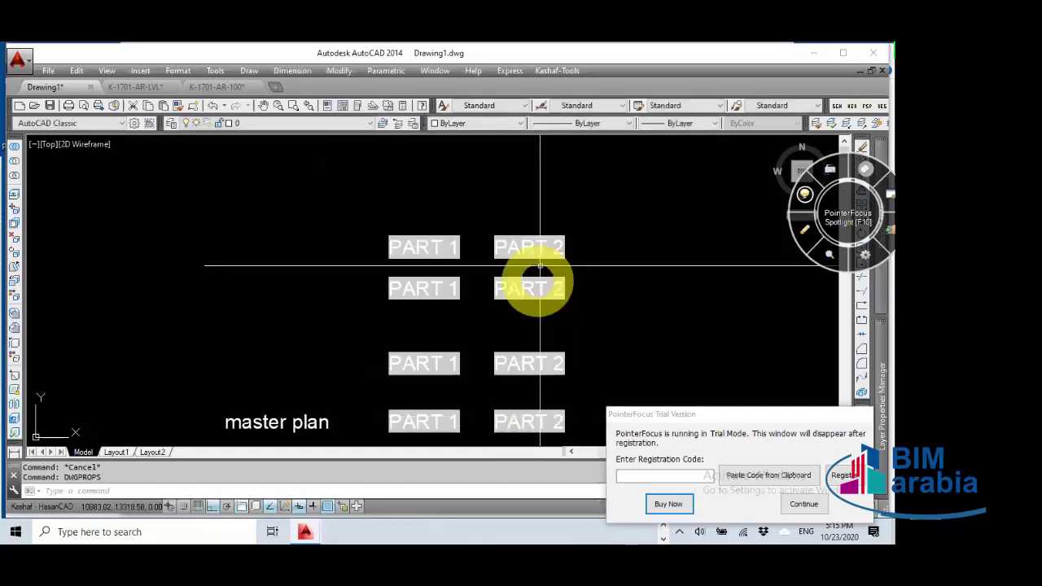
Step: Regenerate so the fields read PART A and PART B, then switch drawings
type("RE")
key("Return")
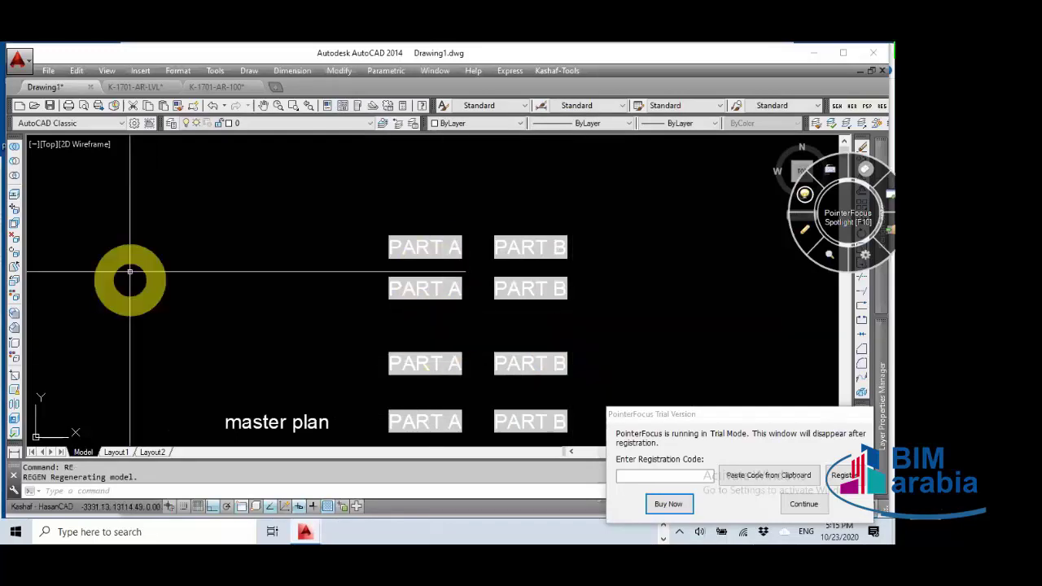
key("ctrl+Tab")
key("ctrl+Tab")
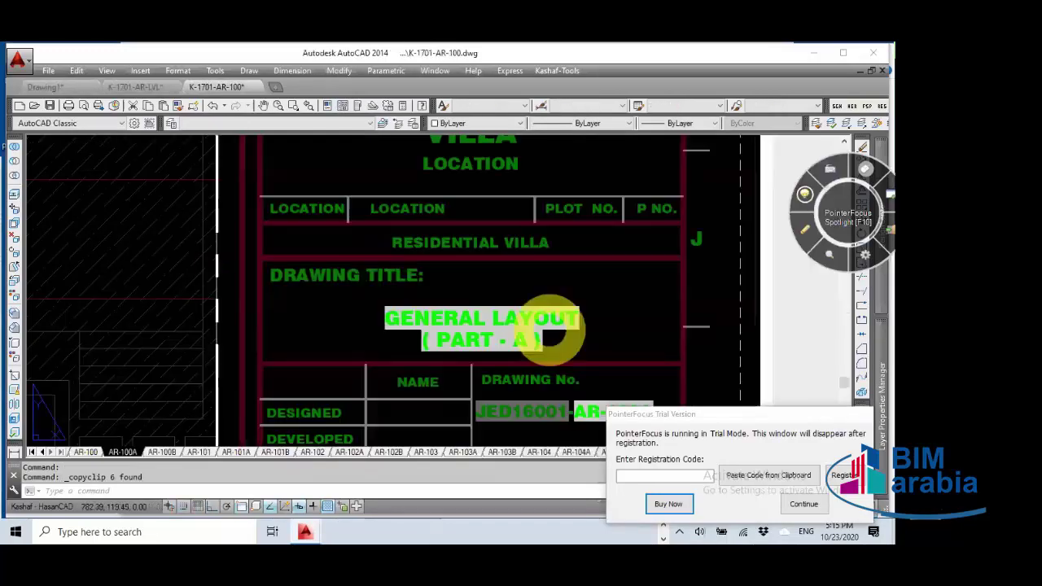
Step: Open the AR-102 layout sheet and pan its title block into view
scroll(536, 325, "up", 2)
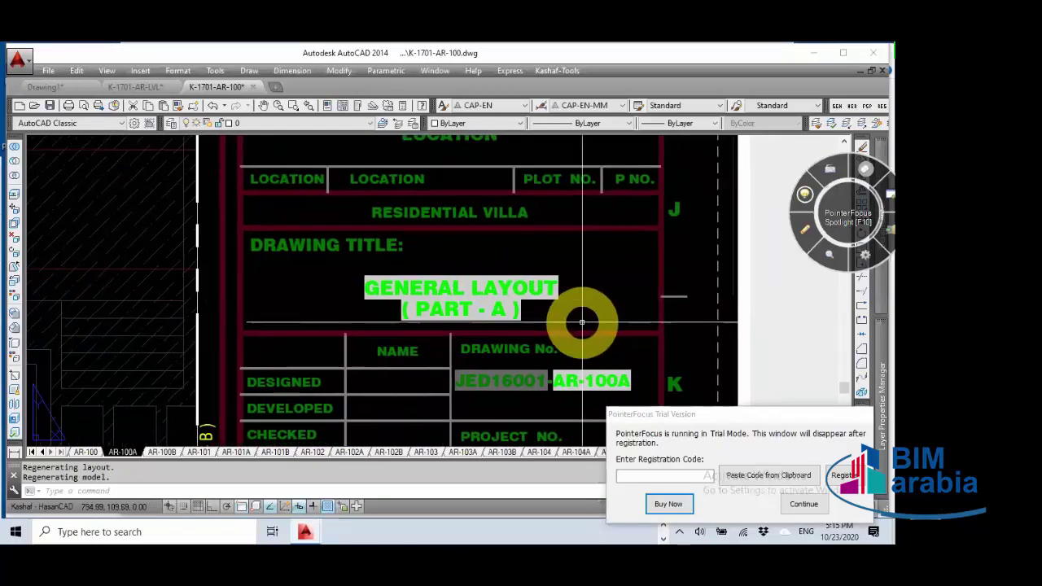
scroll(536, 325, "up", 2)
scroll(447, 326, "down", 4)
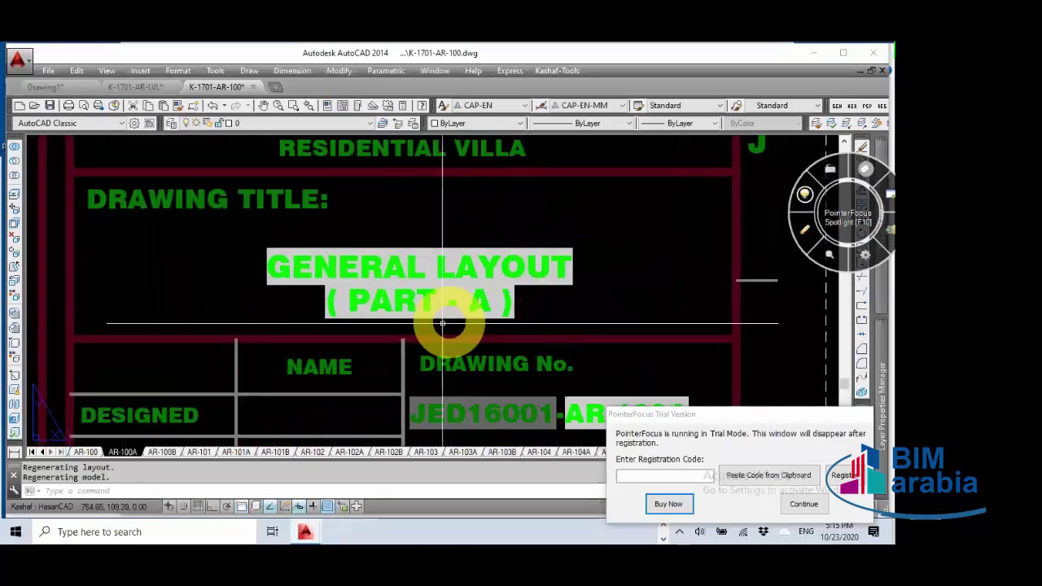
left_click(317, 453)
scroll(494, 436, "down", 2)
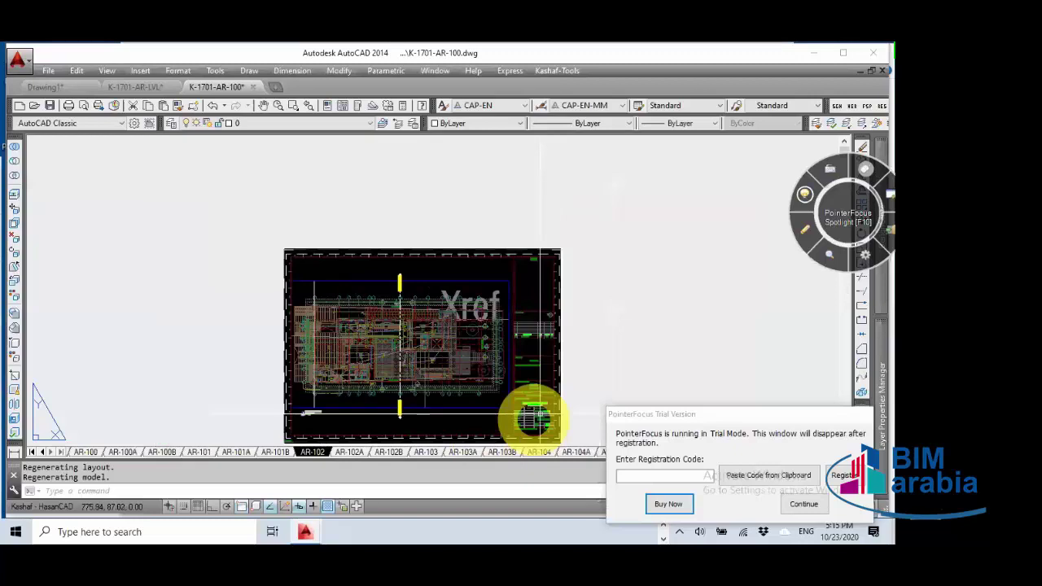
scroll(558, 416, "up", 2)
scroll(561, 399, "up", 5)
middle_click_drag(418, 407, 414, 261)
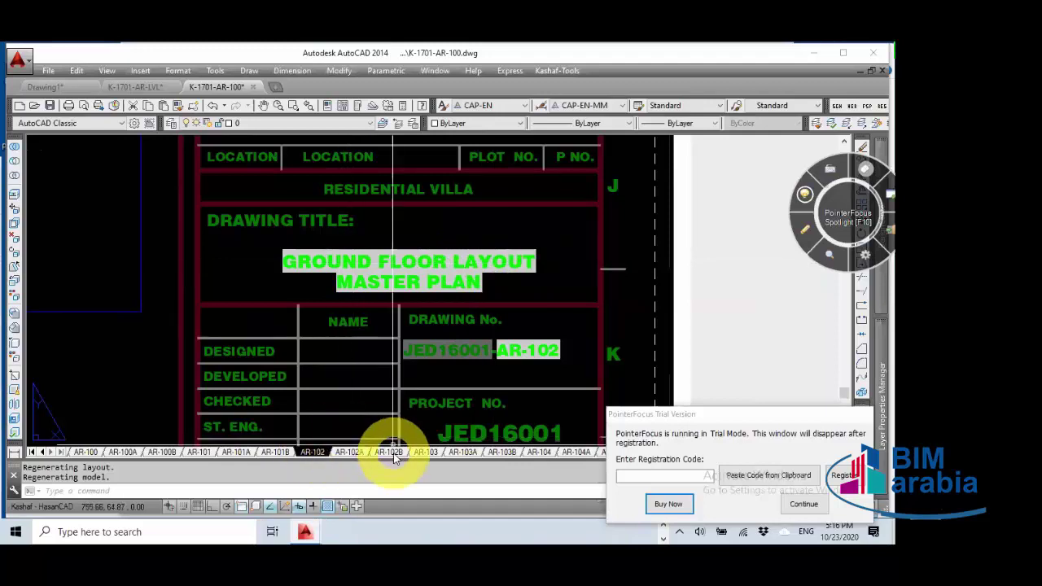
Step: Switch to the AR-102A layout and center the PART - A plan and title block
mouse_move(394, 458)
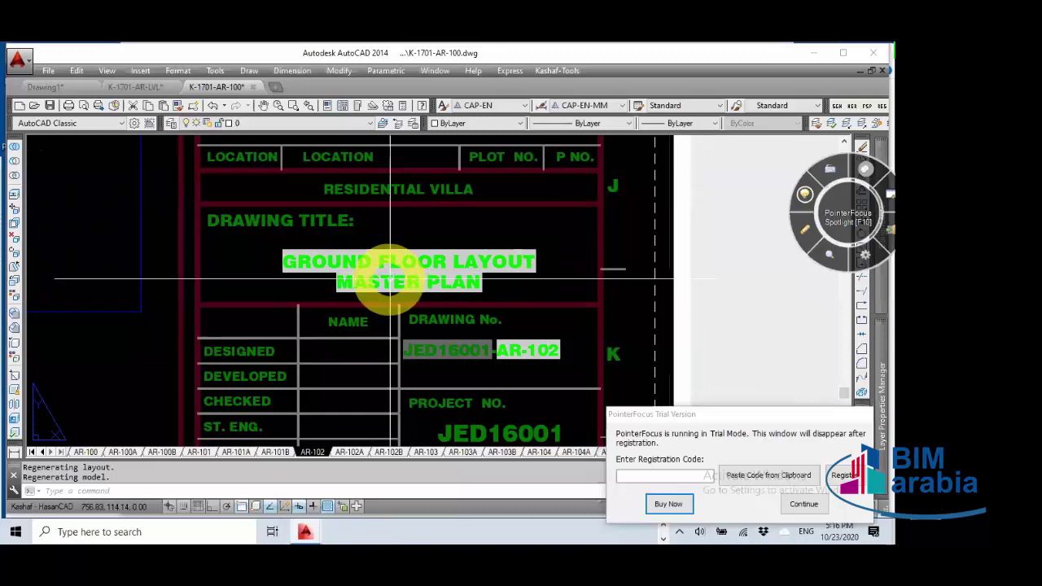
left_click(349, 452)
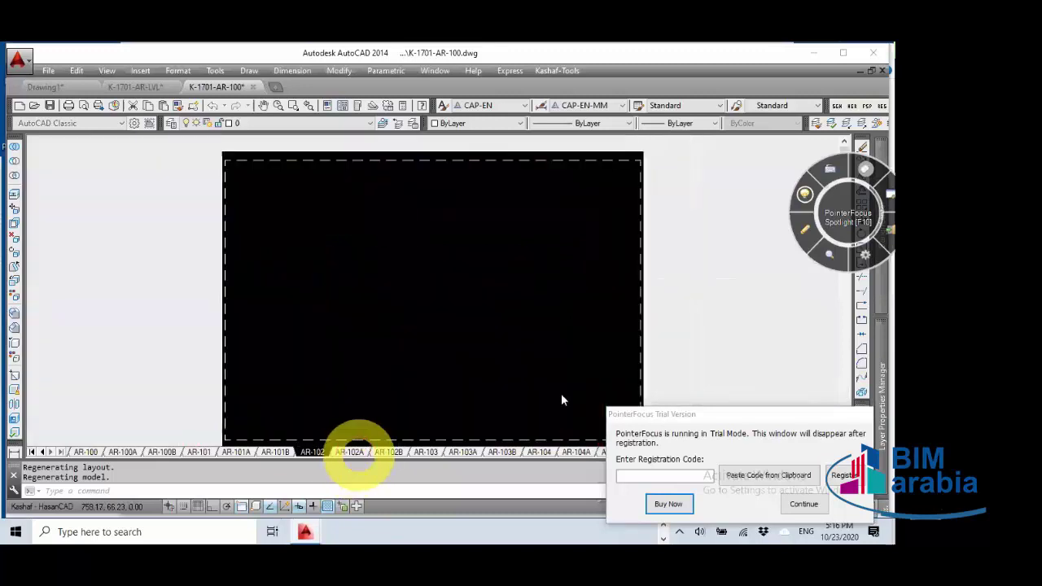
middle_click_drag(521, 348, 397, 338)
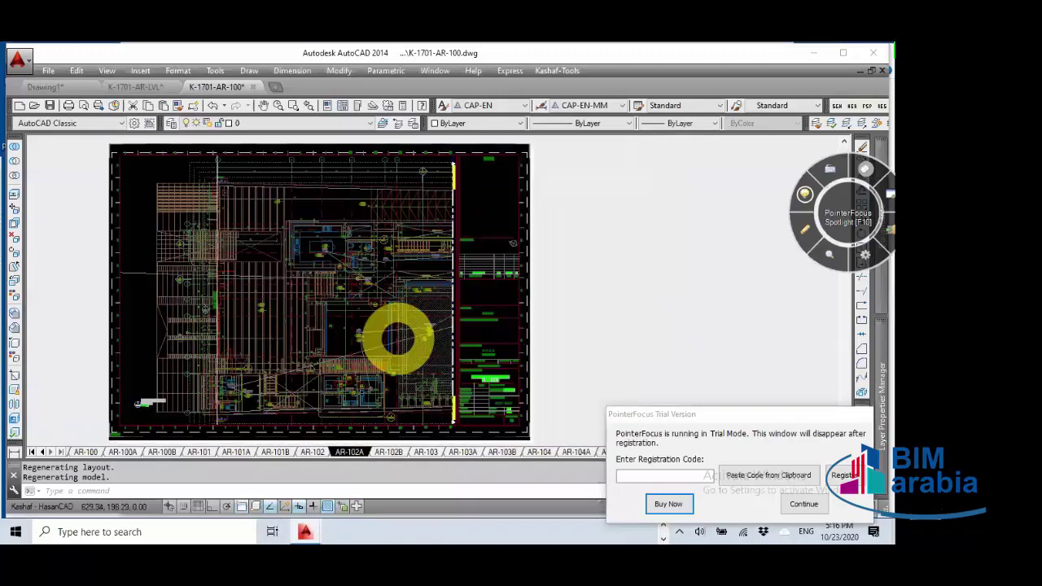
scroll(426, 366, "up", 8)
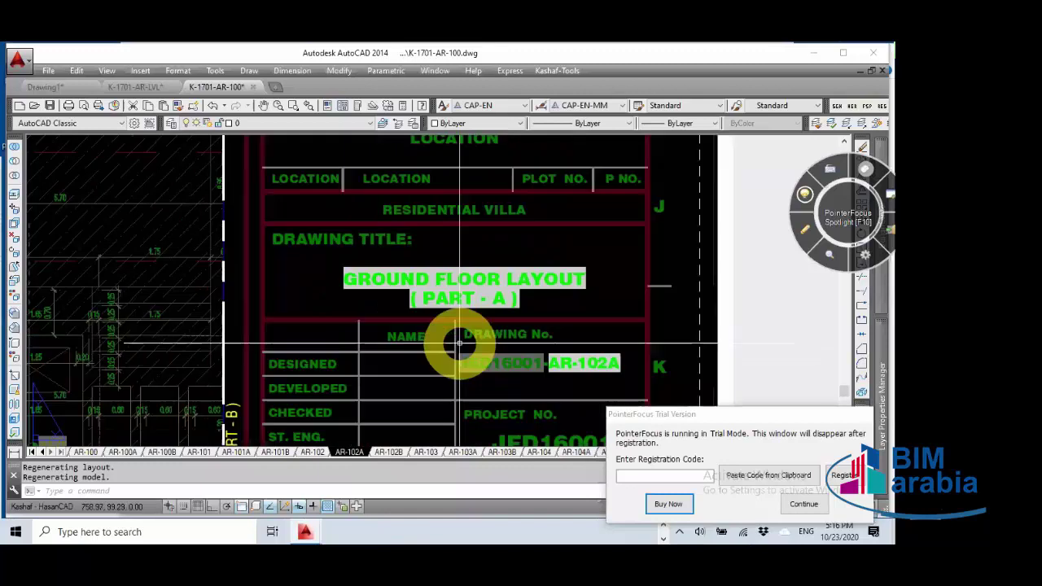
Step: Open the drawing properties and widen the Value column on the Custom tab
type("props")
key("Return")
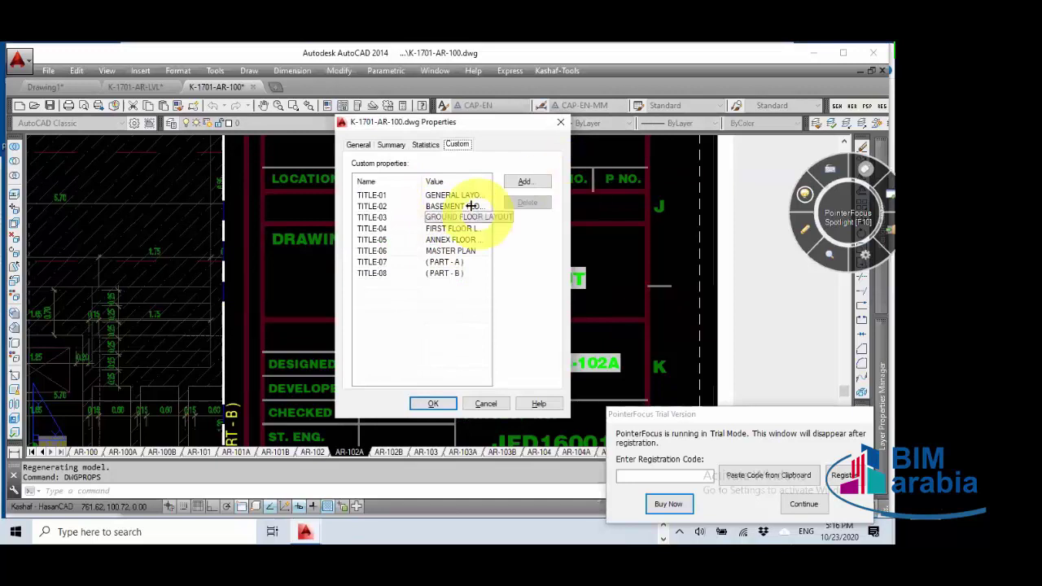
left_click_drag(421, 180, 399, 183)
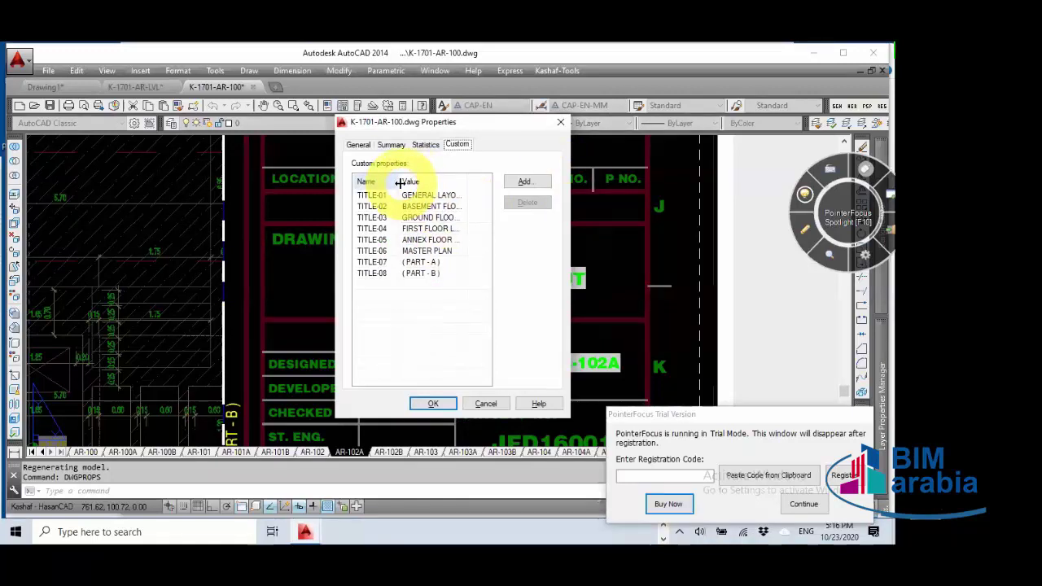
left_click_drag(463, 182, 485, 181)
Step: Change TITLE-07 to ( PART - 1 ) and TITLE-08 to ( PART - 2 ), then apply
double_click(430, 263)
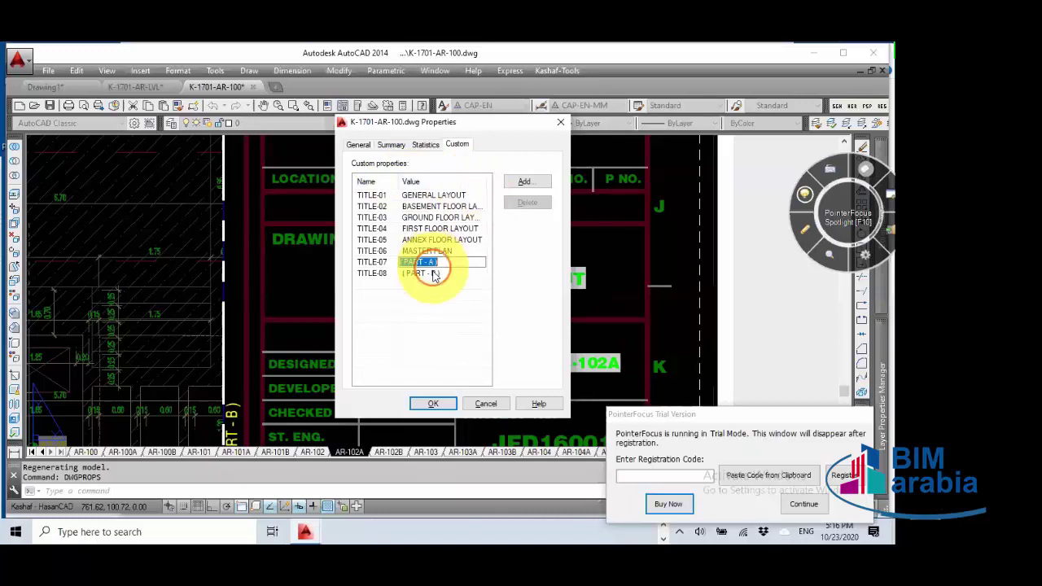
left_click(432, 262)
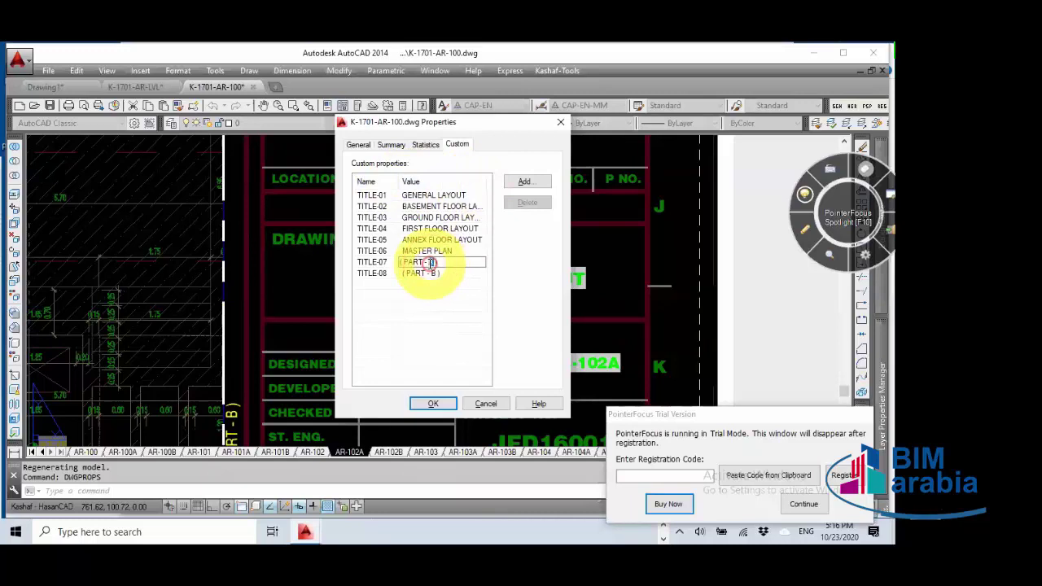
key("BackSpace")
type("1")
double_click(430, 274)
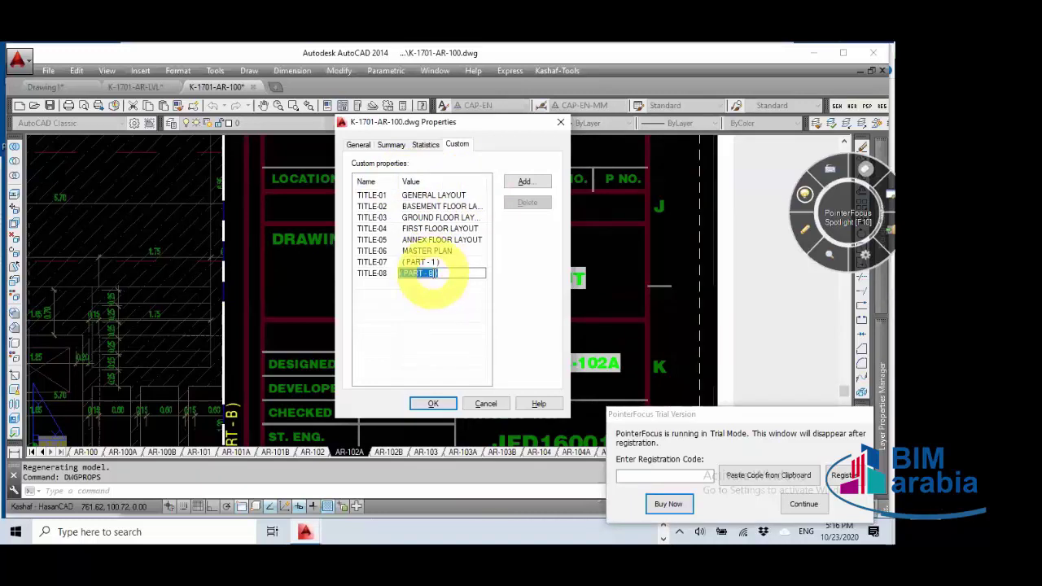
double_click(432, 273)
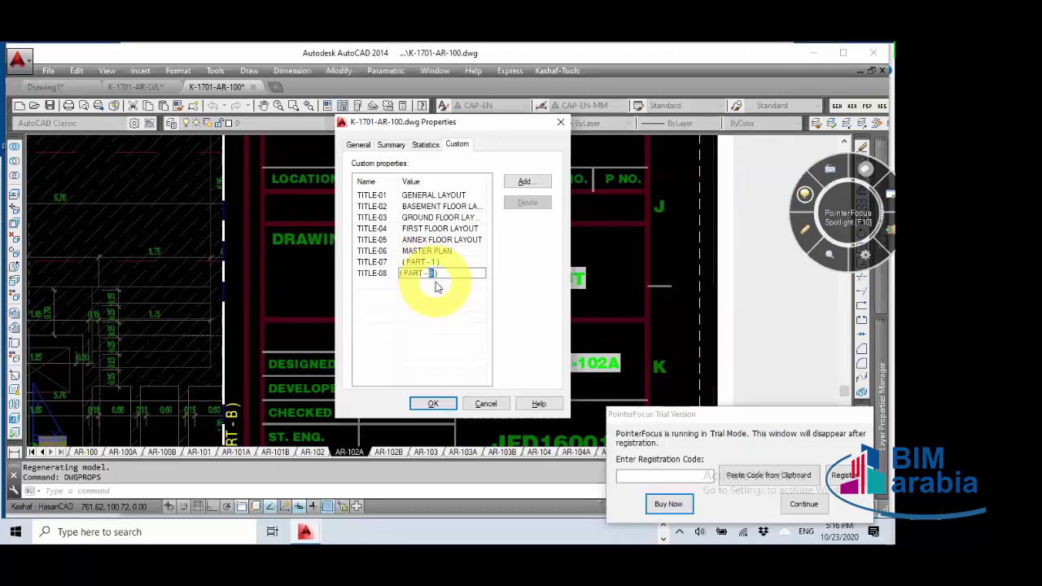
type("2")
key("Return")
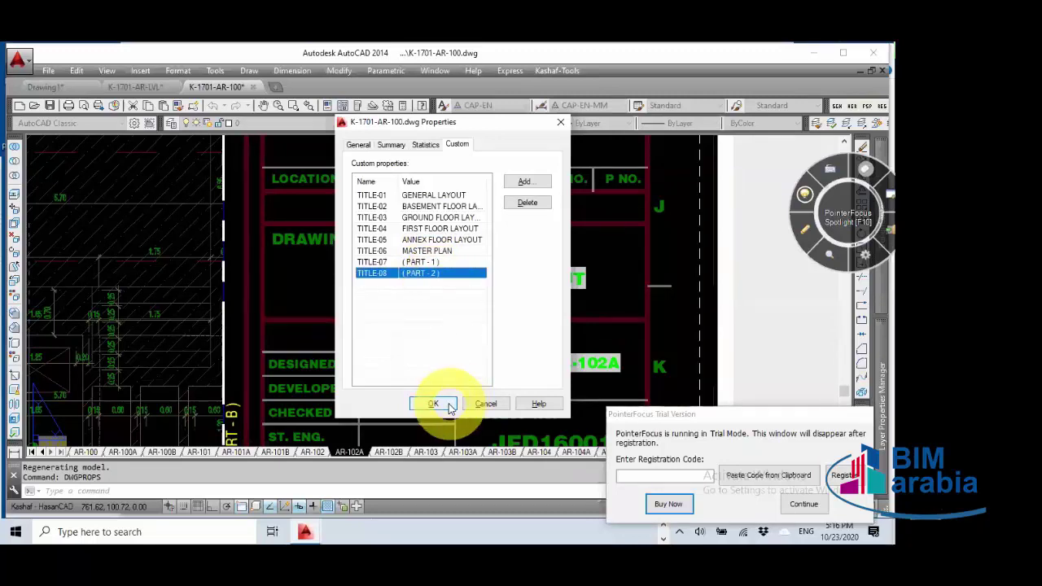
left_click(436, 403)
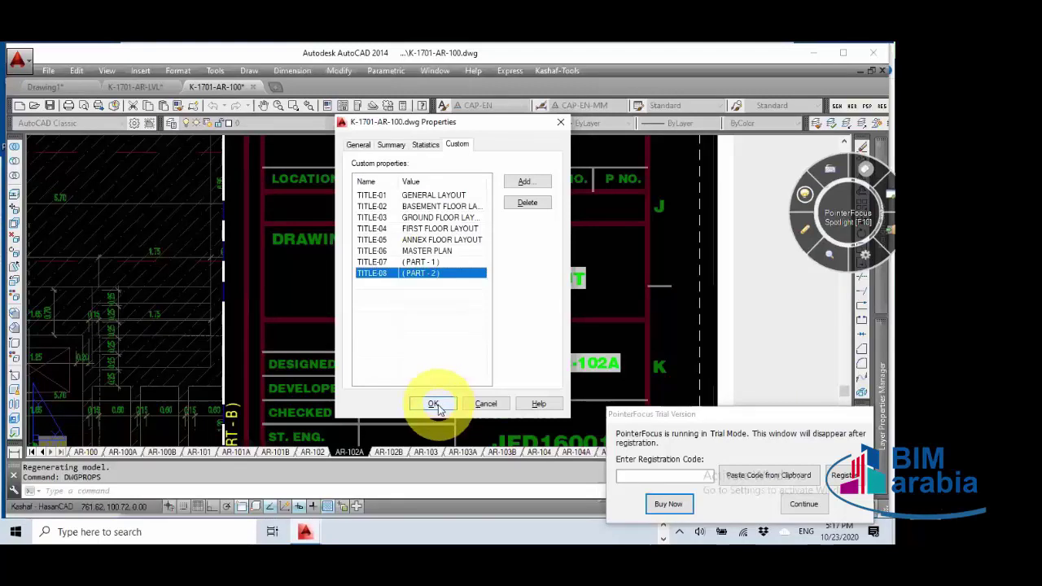
left_click(436, 404)
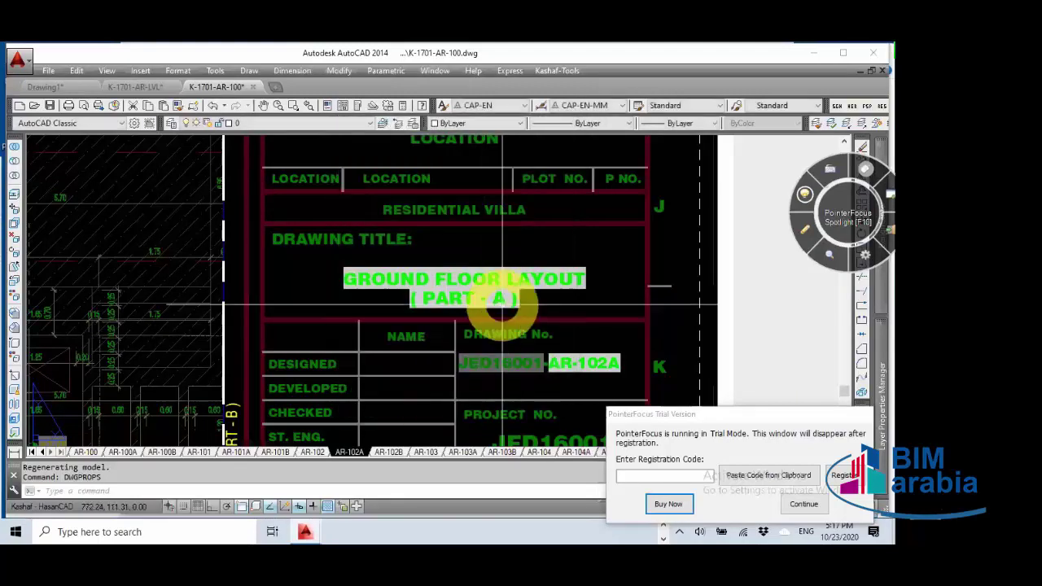
Step: Regenerate the drawing, then open the AR-101A layout and zoom around its title block
type("re")
key("Return")
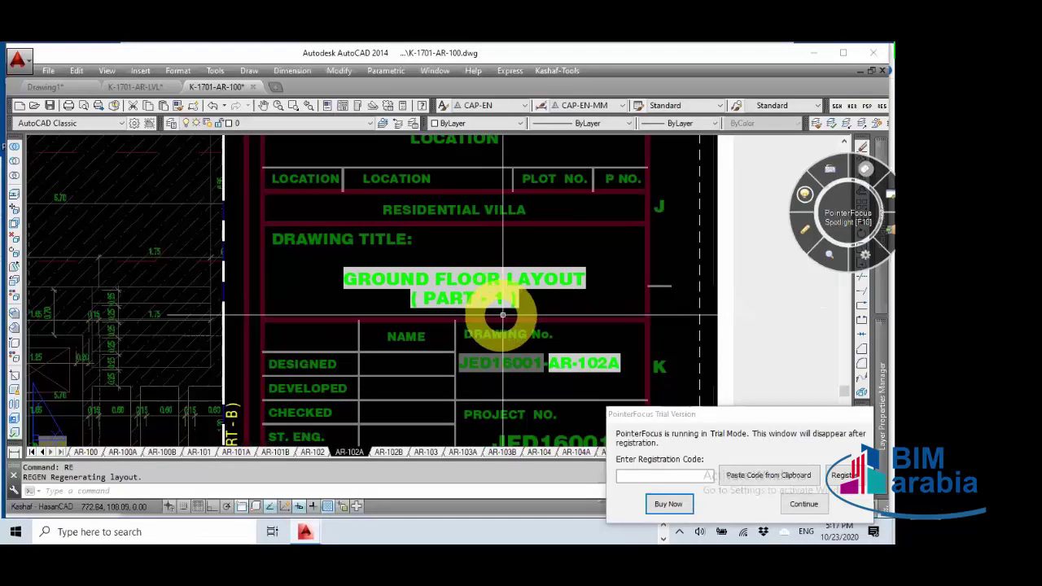
left_click(236, 452)
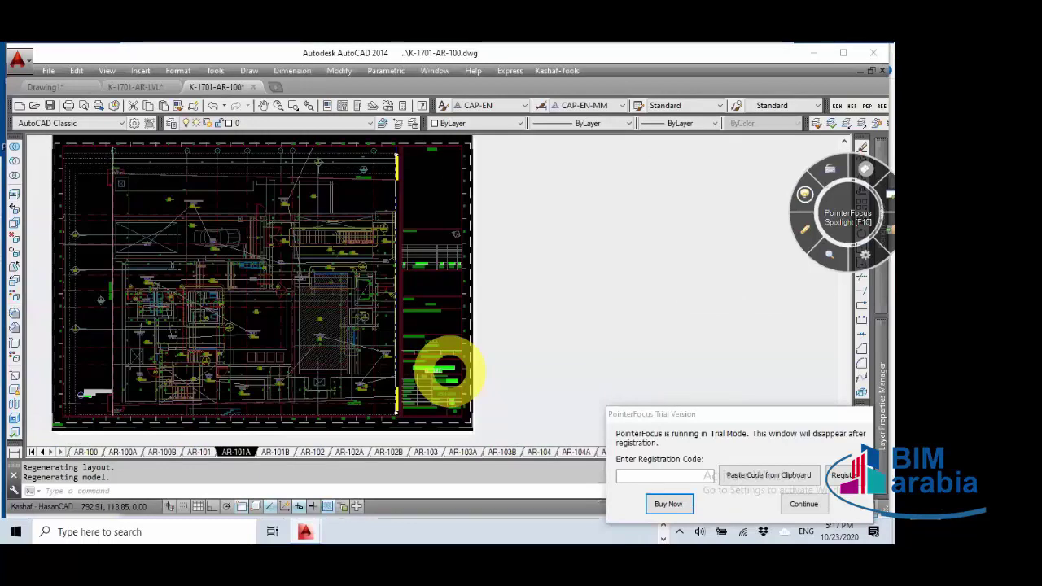
scroll(453, 372, "up", 5)
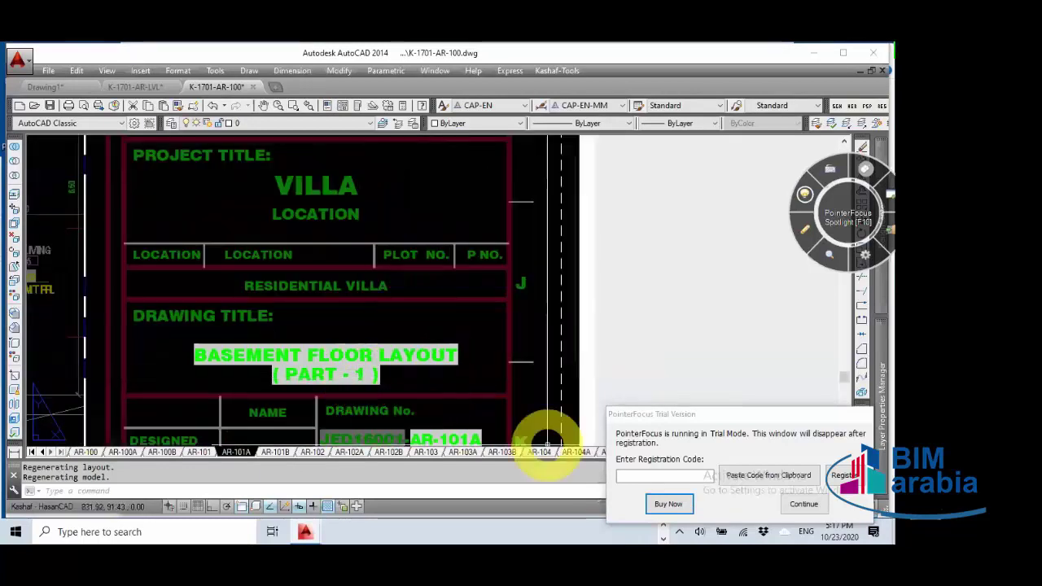
scroll(533, 396, "down", 5)
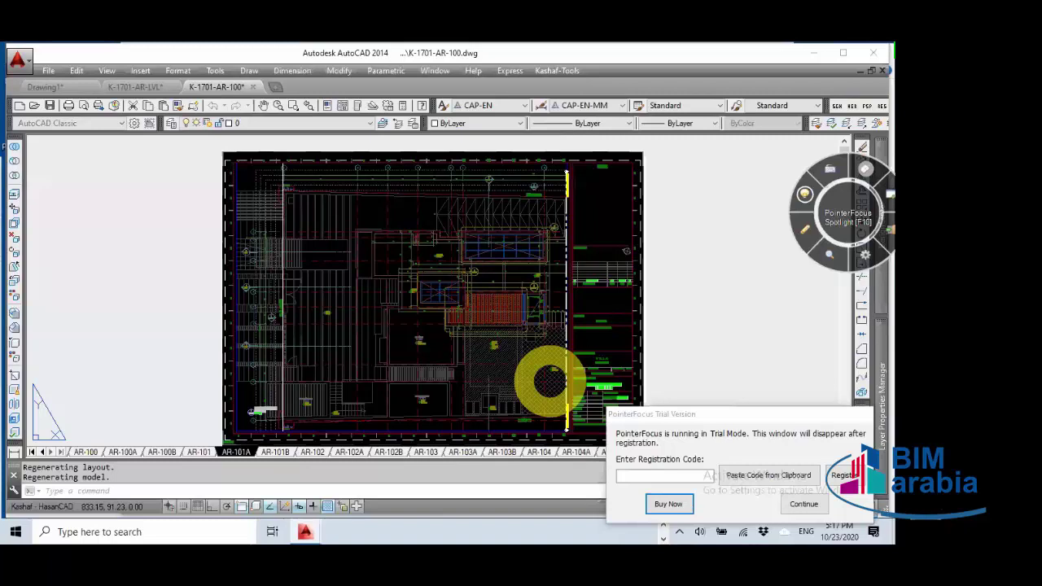
scroll(553, 376, "up", 3)
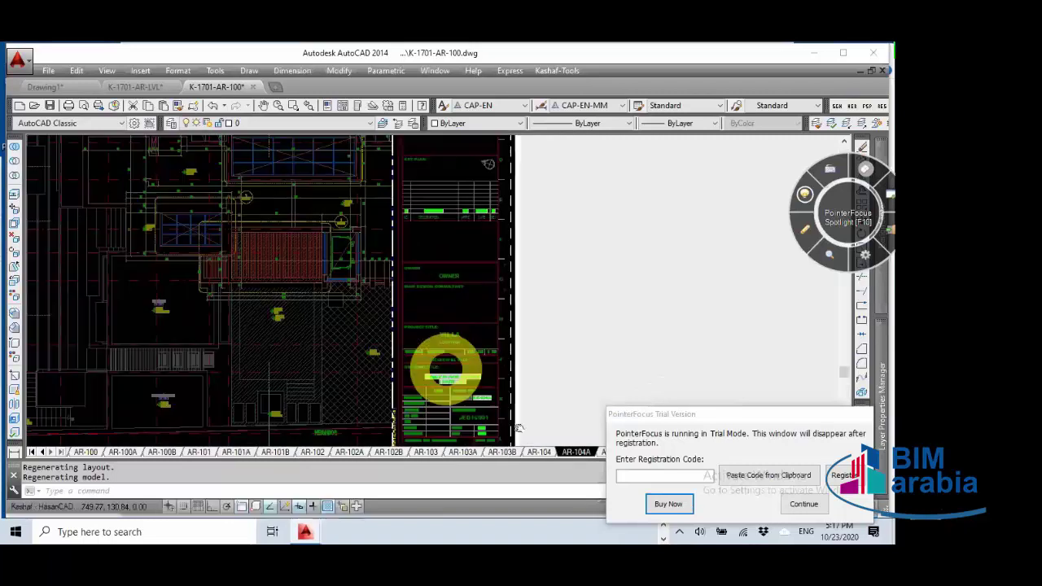
scroll(445, 371, "up", 2)
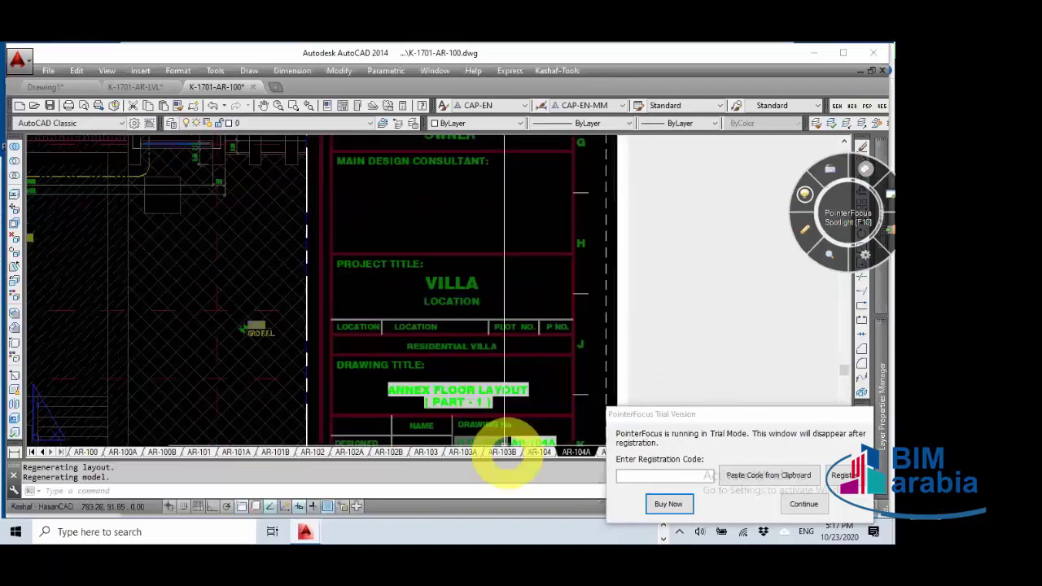
scroll(523, 401, "down", 6)
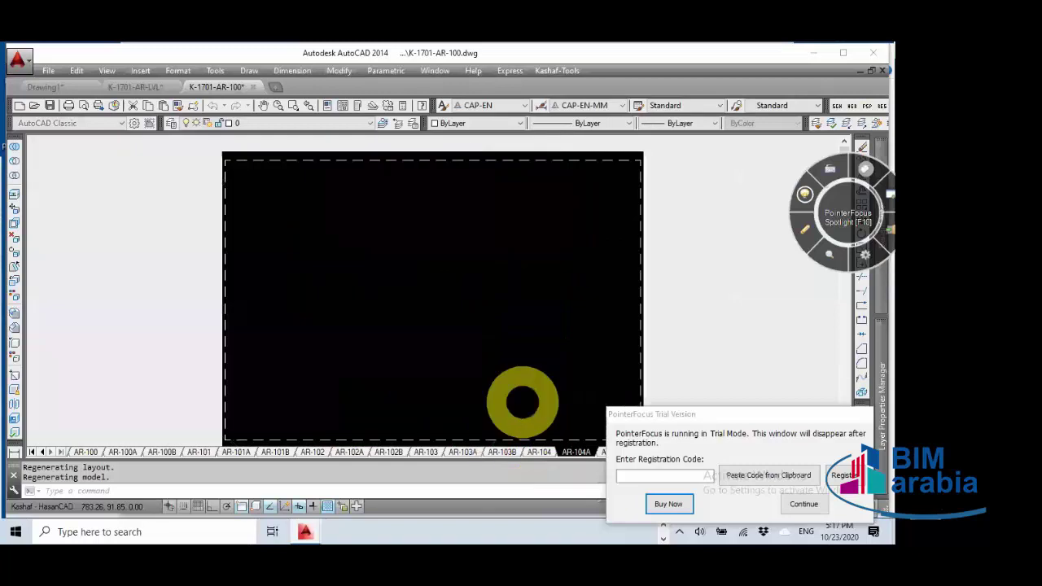
Step: Switch to the AR-103B layout and zoom in and out to inspect it
key("ctrl+Page_Up")
key("ctrl+Page_Up")
scroll(538, 395, "up", 4)
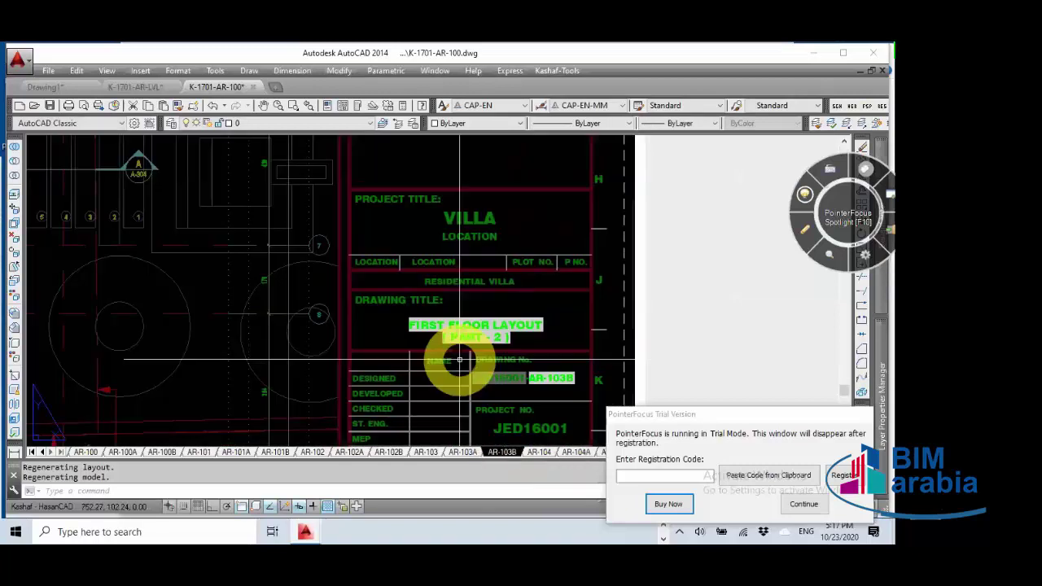
scroll(473, 355, "up", 2)
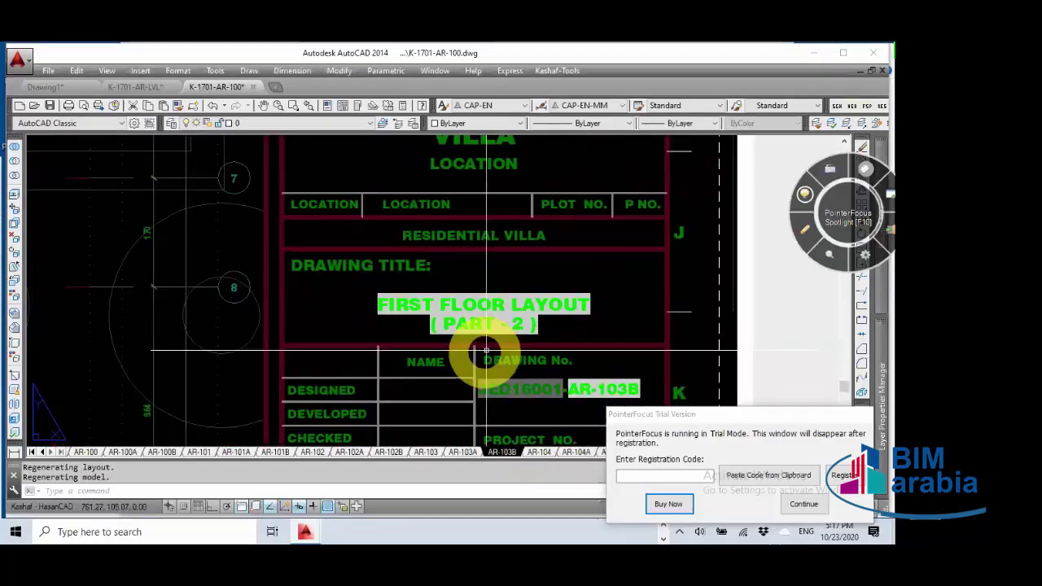
scroll(486, 352, "down", 4)
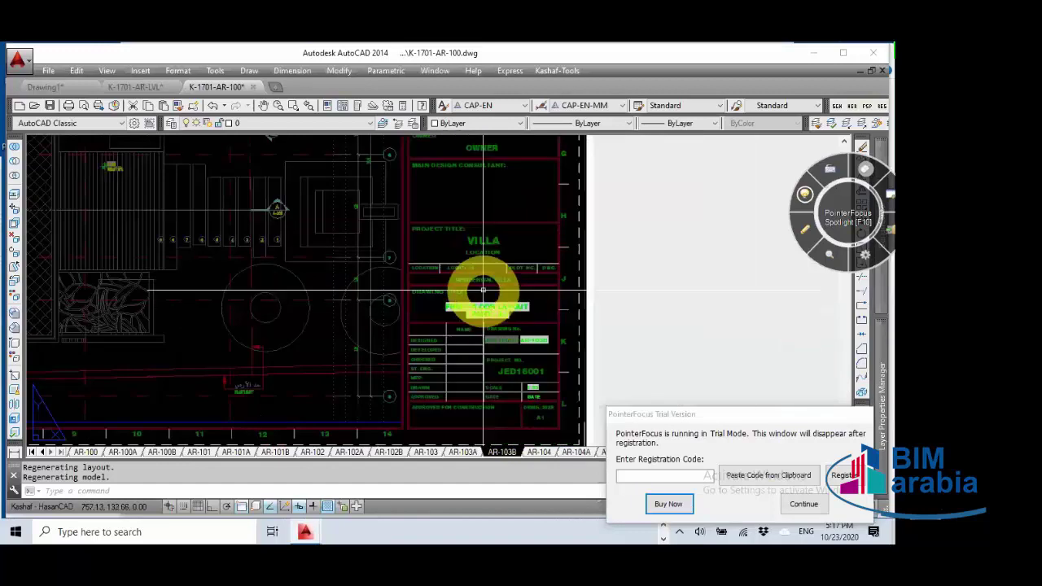
Step: Insert an Object field into the upper text showing the master plan text's Contents
type("dwgprops")
key("Return")
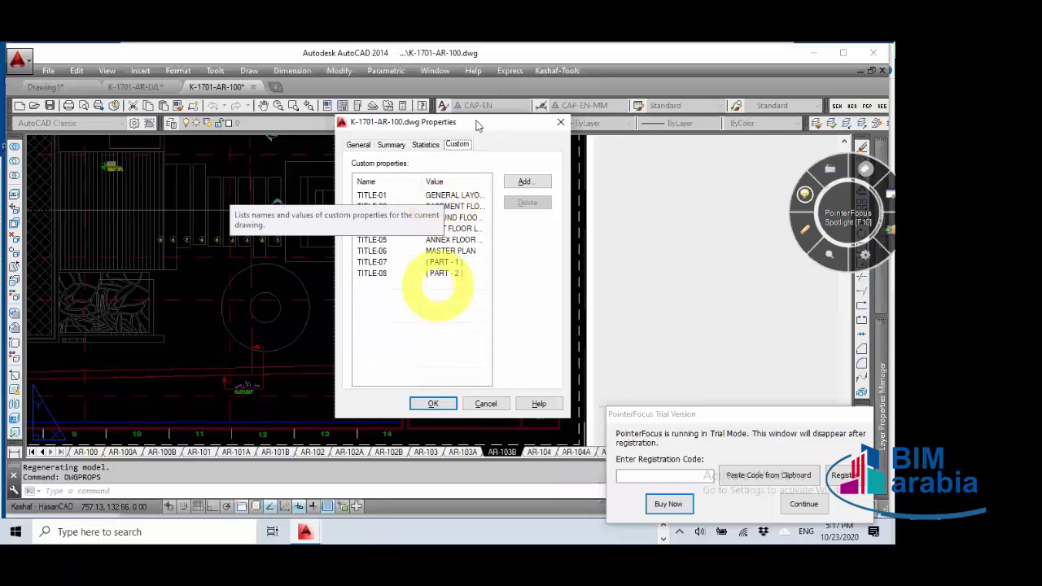
left_click_drag(478, 125, 515, 128)
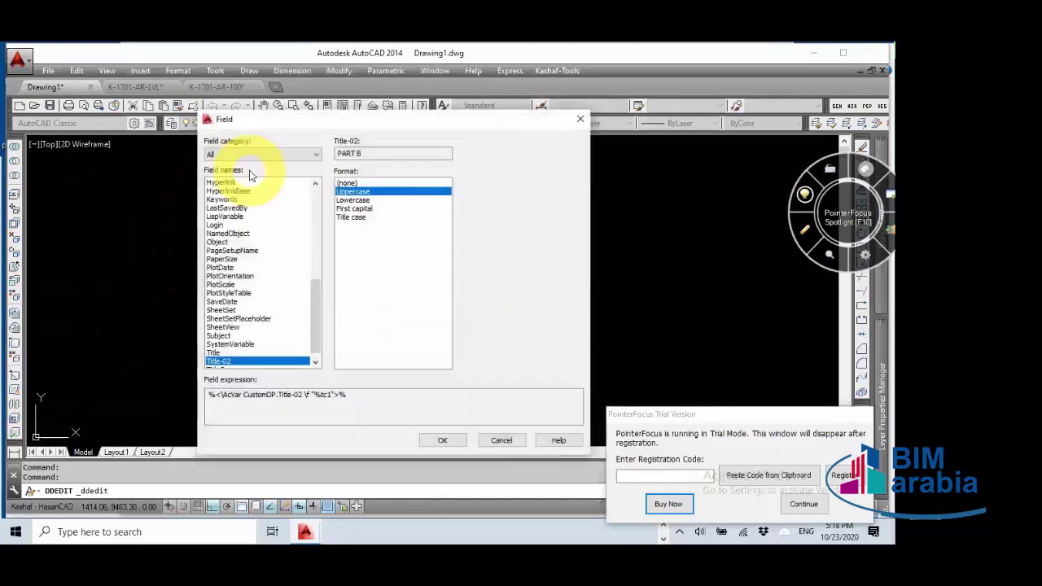
left_click(244, 154)
left_click(232, 201)
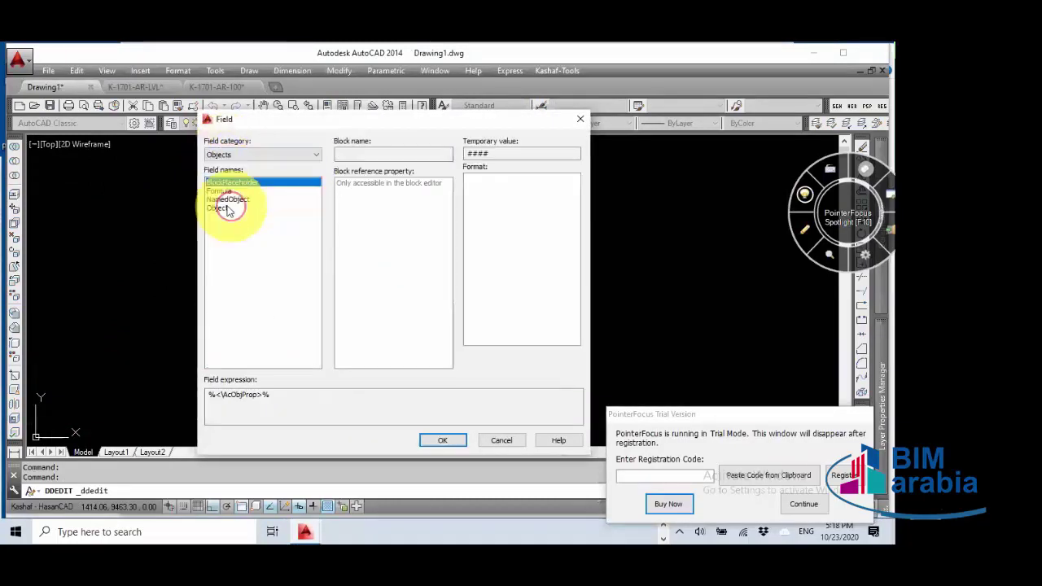
left_click(230, 207)
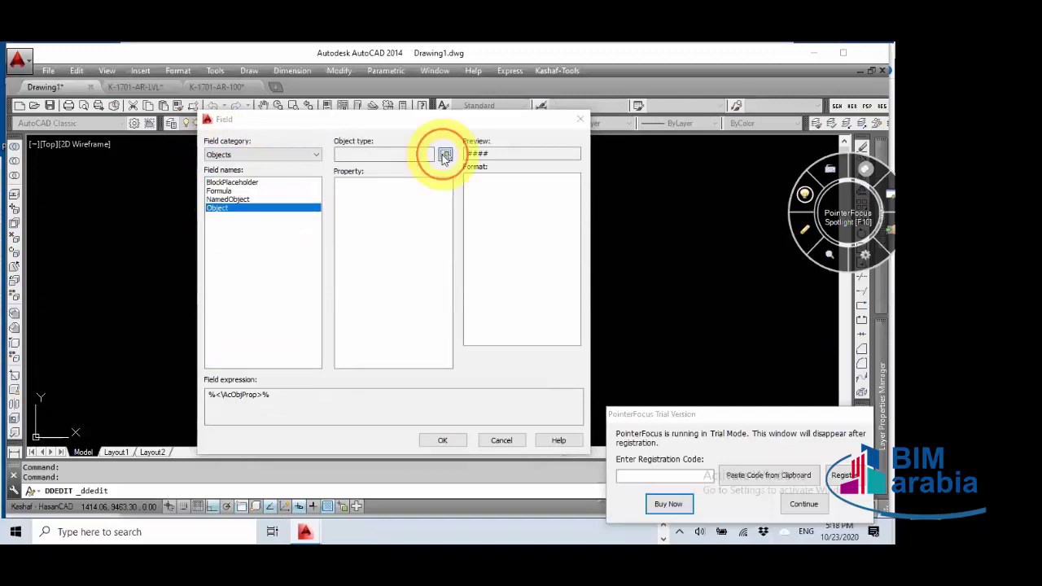
left_click(444, 156)
left_click(277, 426)
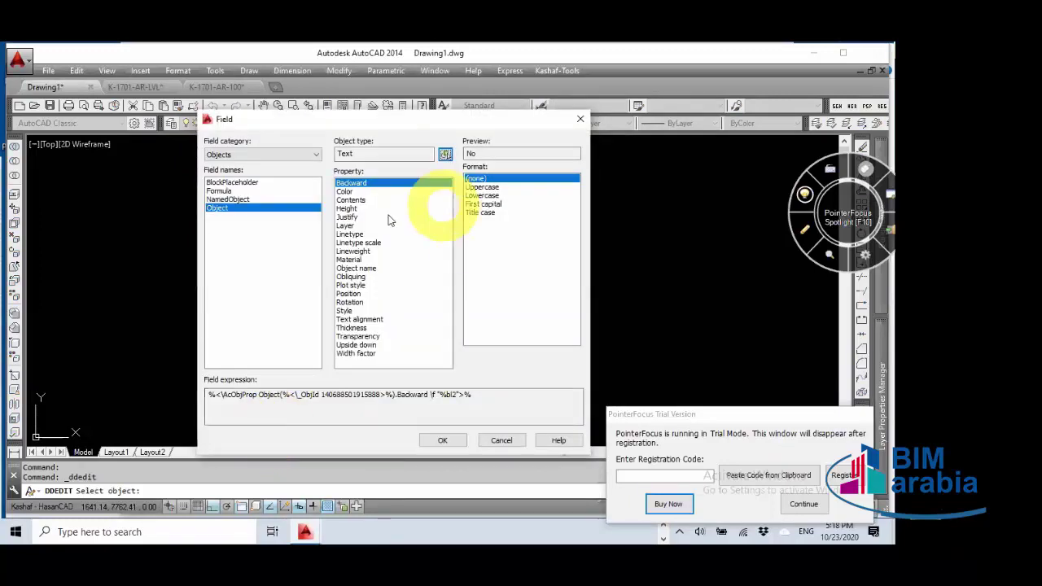
left_click(354, 200)
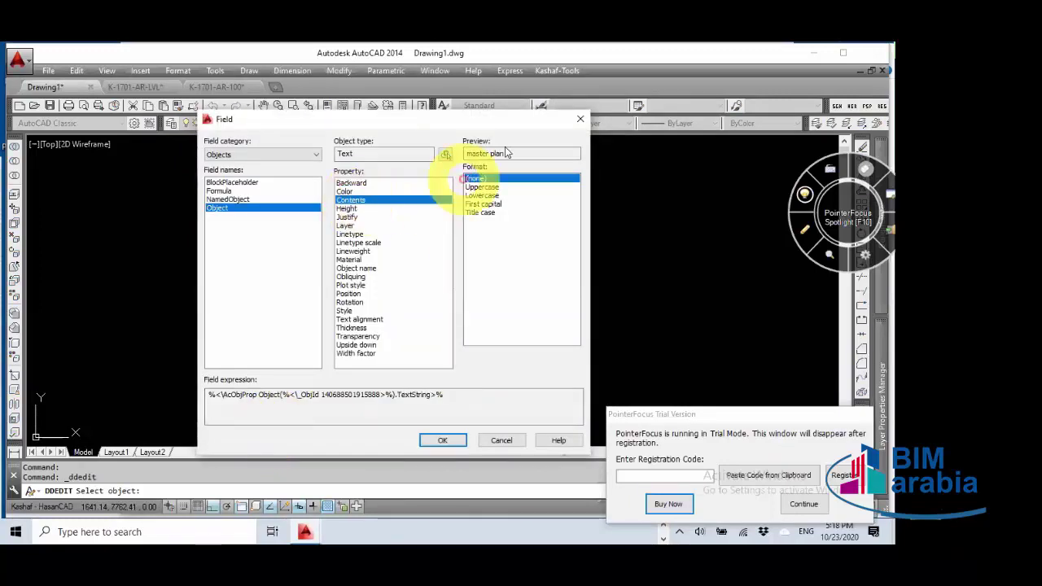
left_click(444, 441)
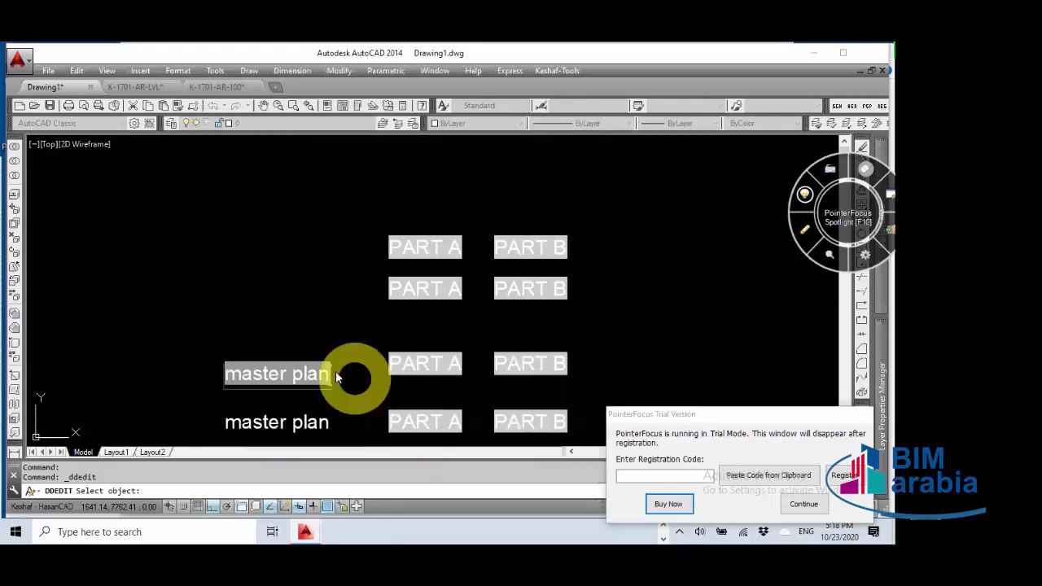
left_click(315, 312)
key("Escape")
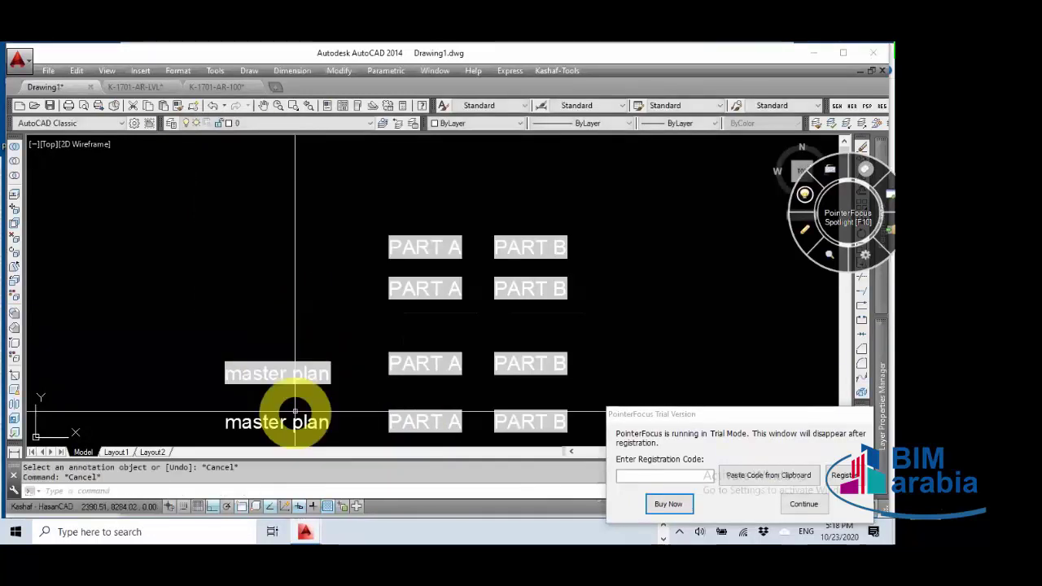
Step: Change the lower text from 'master plan' to 'master layout', regenerate, and zoom extents
left_click(298, 423)
double_click(298, 423)
left_click(302, 421)
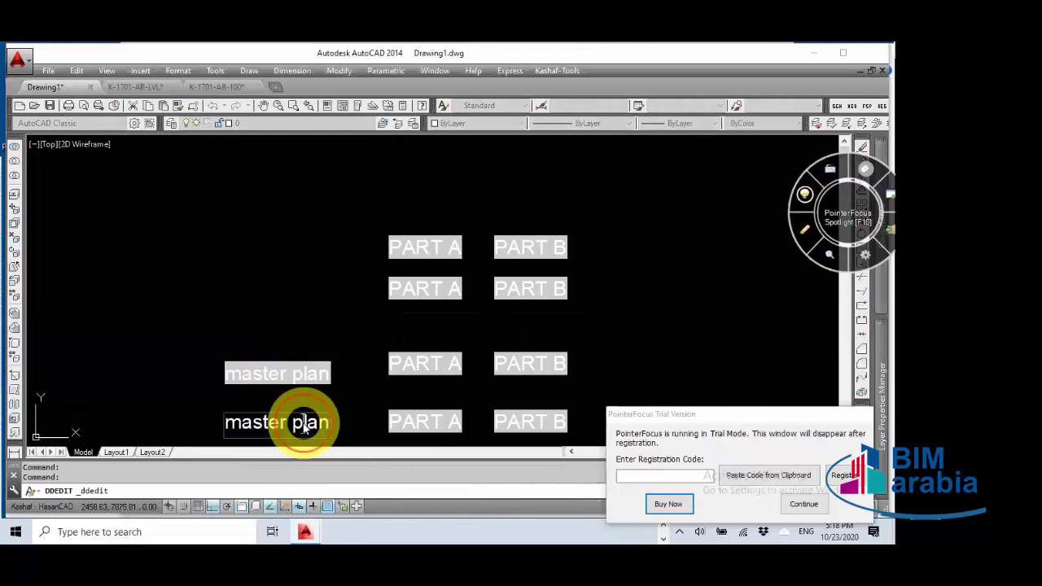
double_click(314, 429)
type("layout")
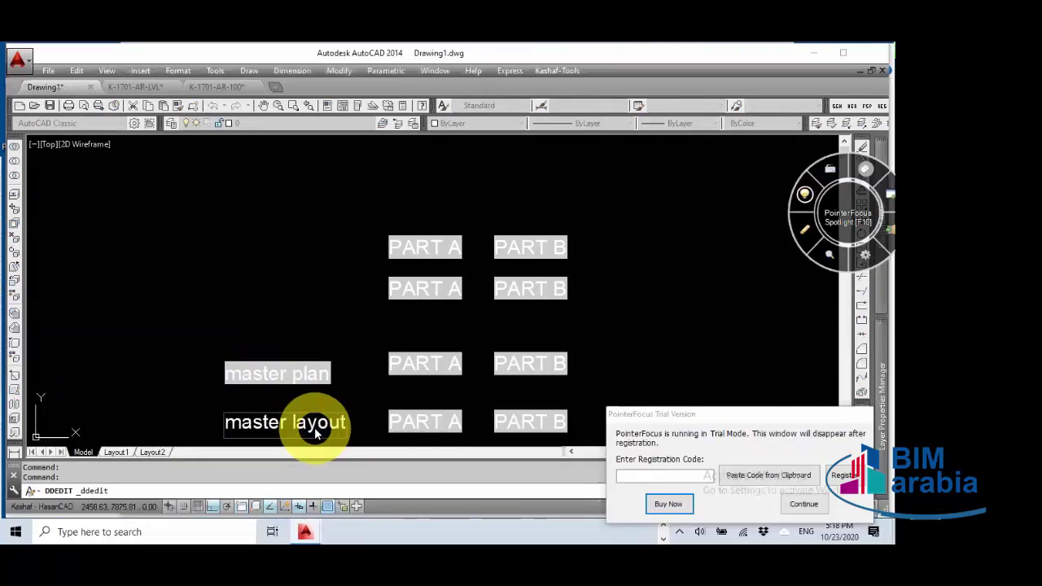
left_click(342, 297)
key("Escape")
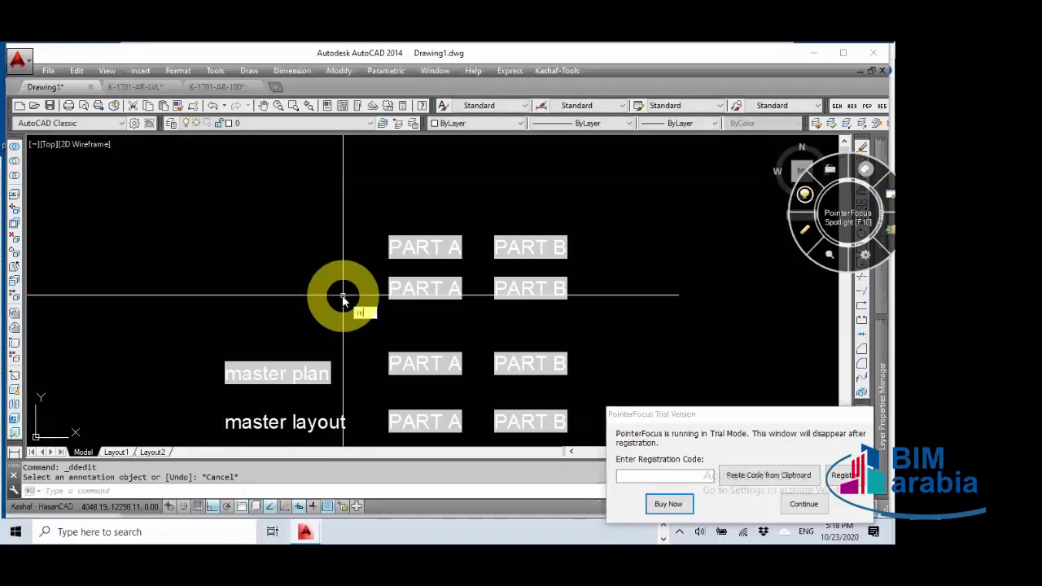
key("Return")
scroll(346, 289, "down", 5)
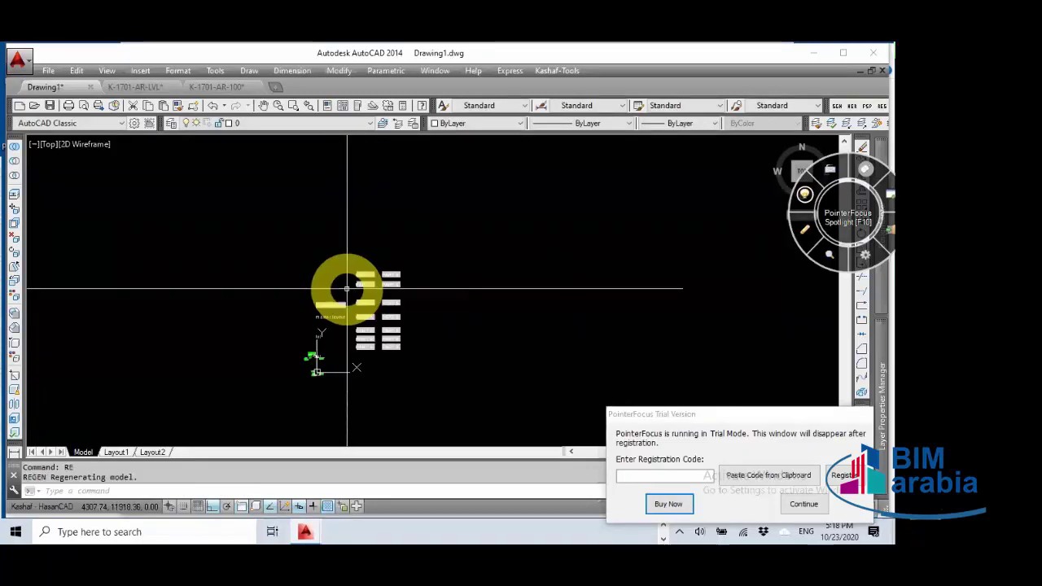
middle_click(346, 289)
middle_click(346, 289)
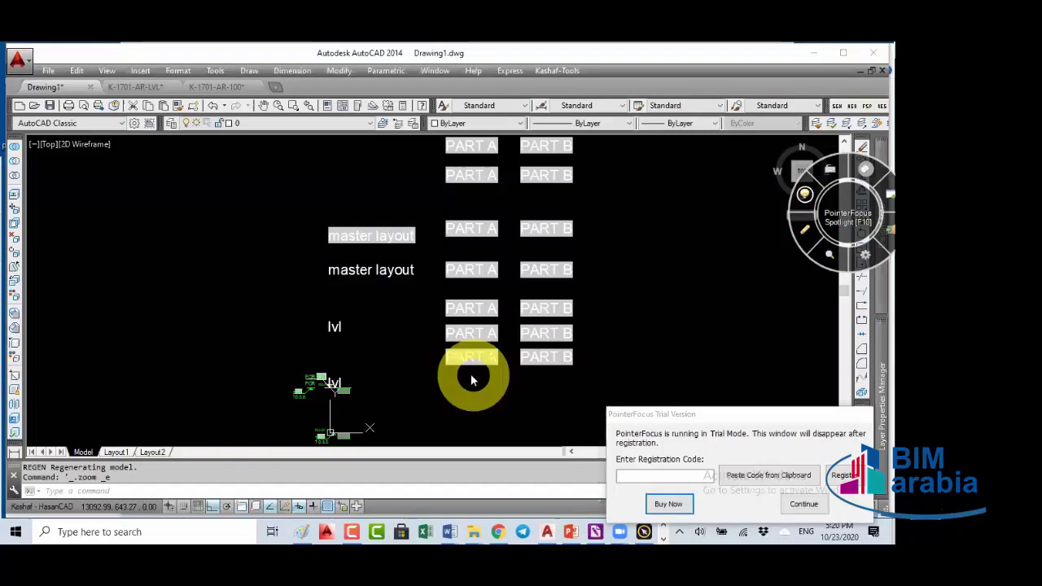
Step: Look over PowerPoint slide 37 'Line thicknesses.', then minimize it back to AutoCAD
left_click(570, 530)
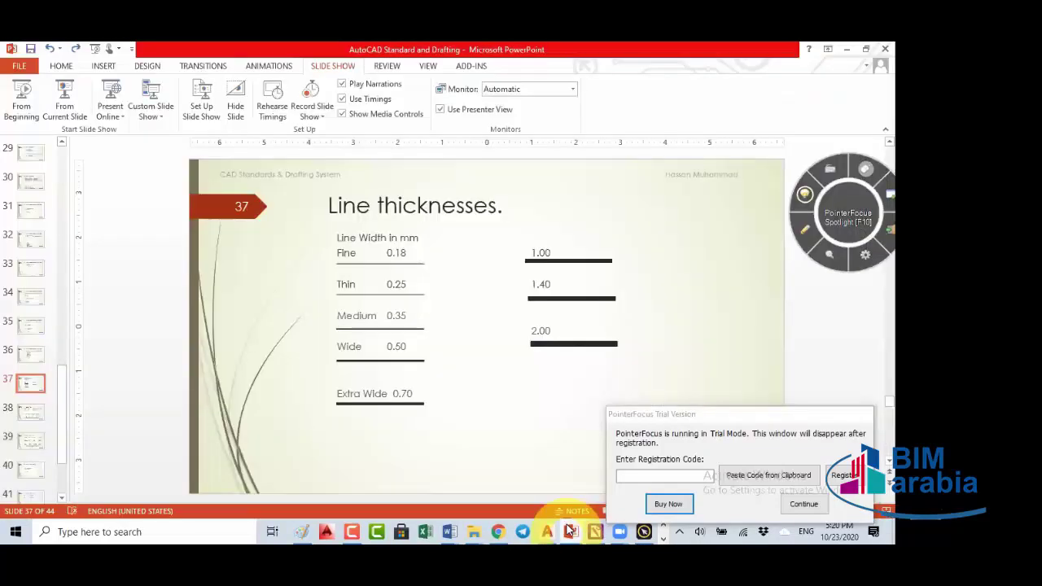
left_click(315, 432)
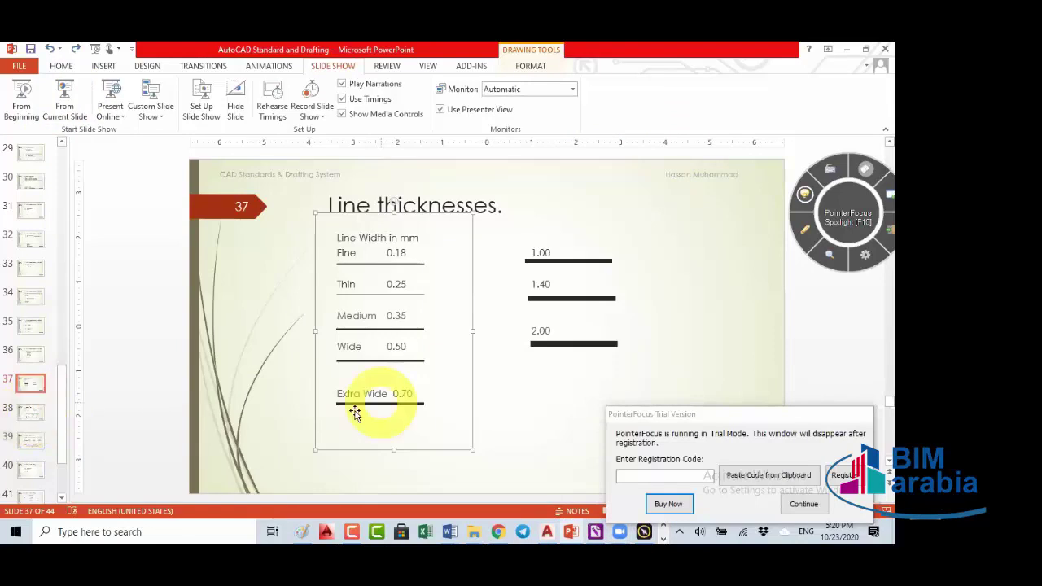
left_click(849, 53)
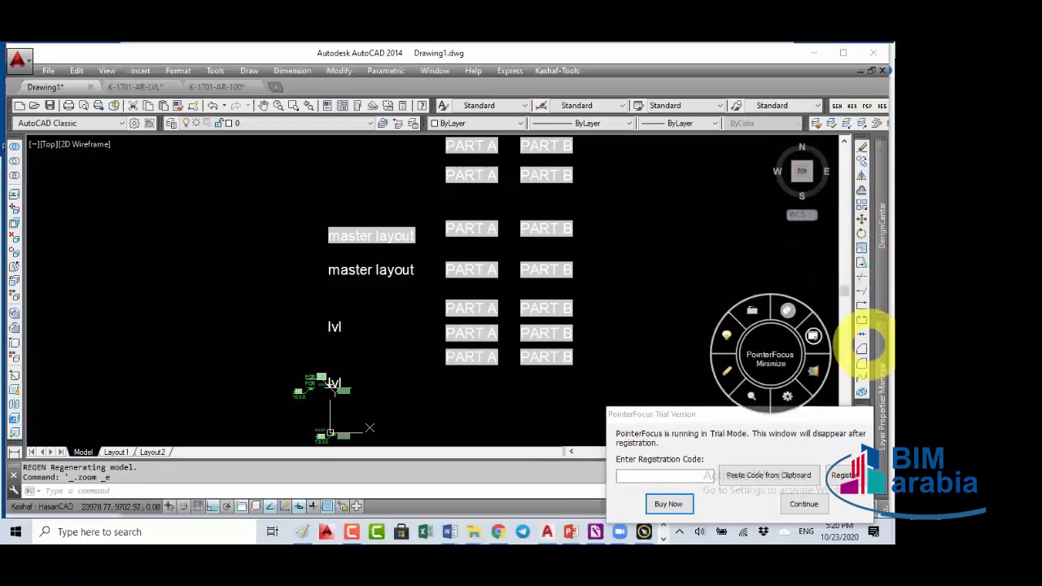
Step: Open and widen the Layer Properties Manager to see all four layers, then open Kashaf-Tools
left_click(864, 352)
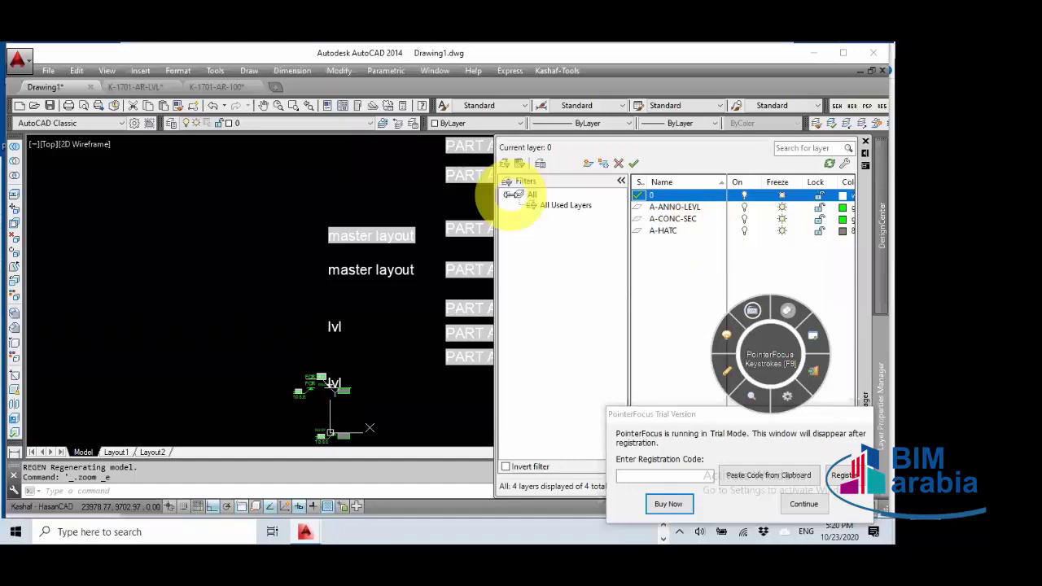
left_click_drag(513, 194, 109, 195)
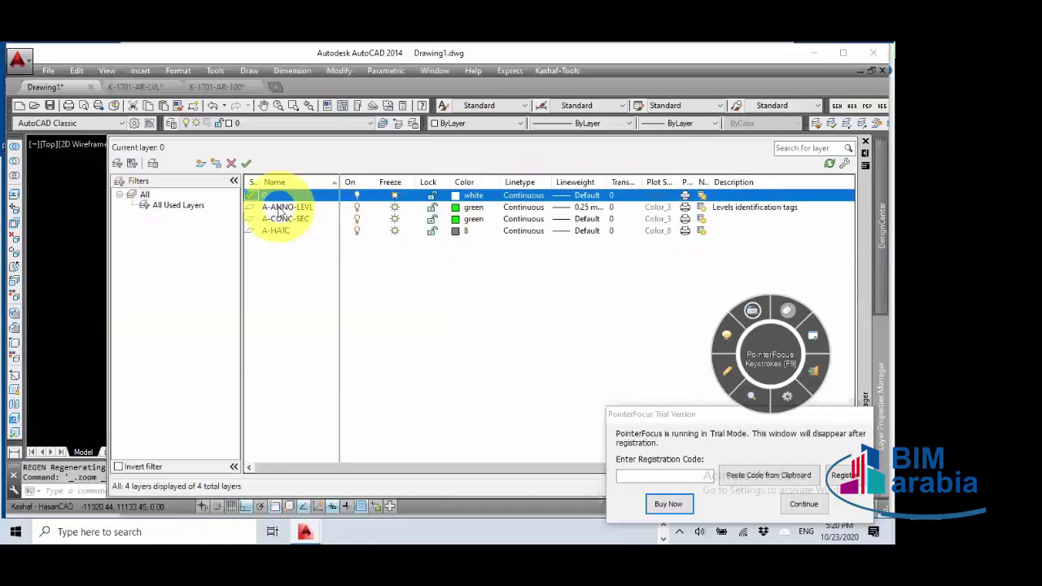
left_click(559, 71)
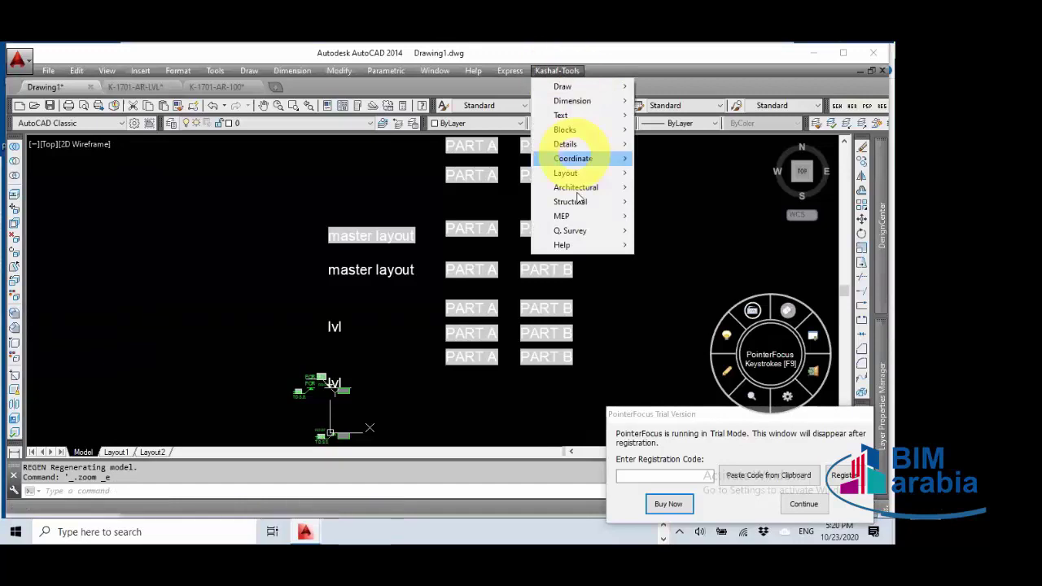
Step: Insert the Kashaf-Tools architectural layer set, giving Drawing1 151 layers in the layer manager
mouse_move(586, 188)
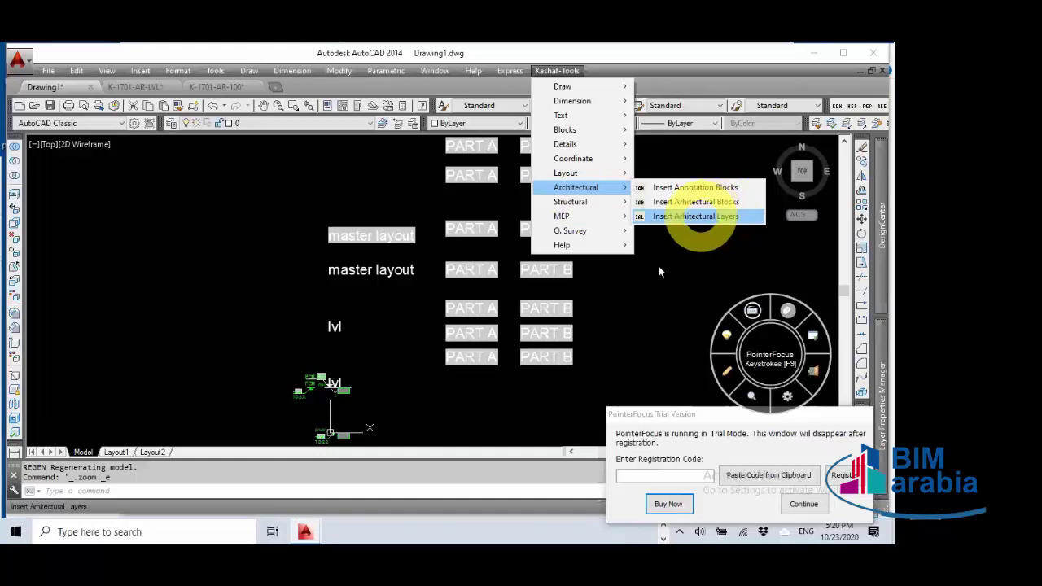
left_click(696, 216)
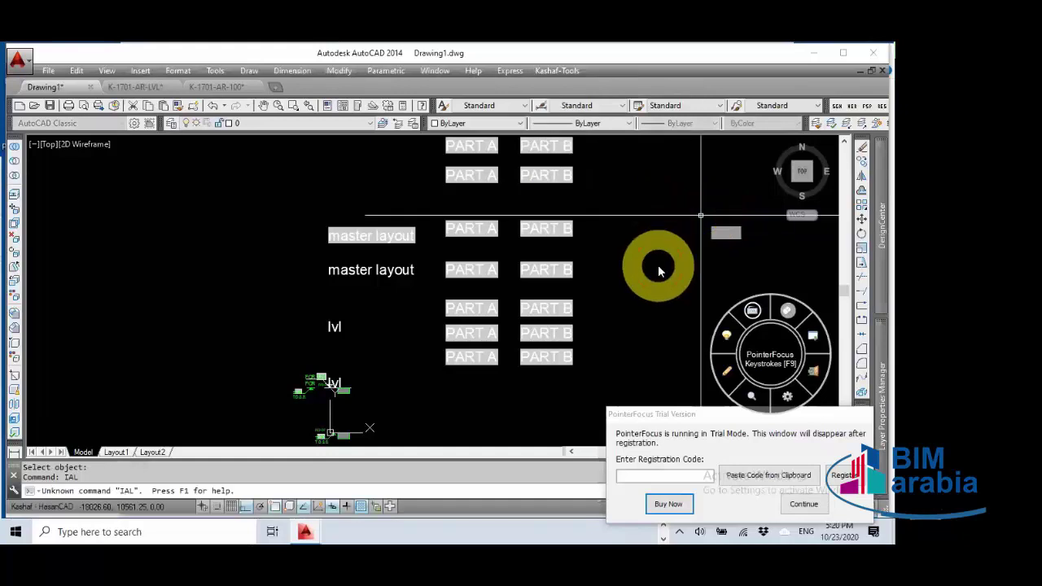
left_click(657, 266)
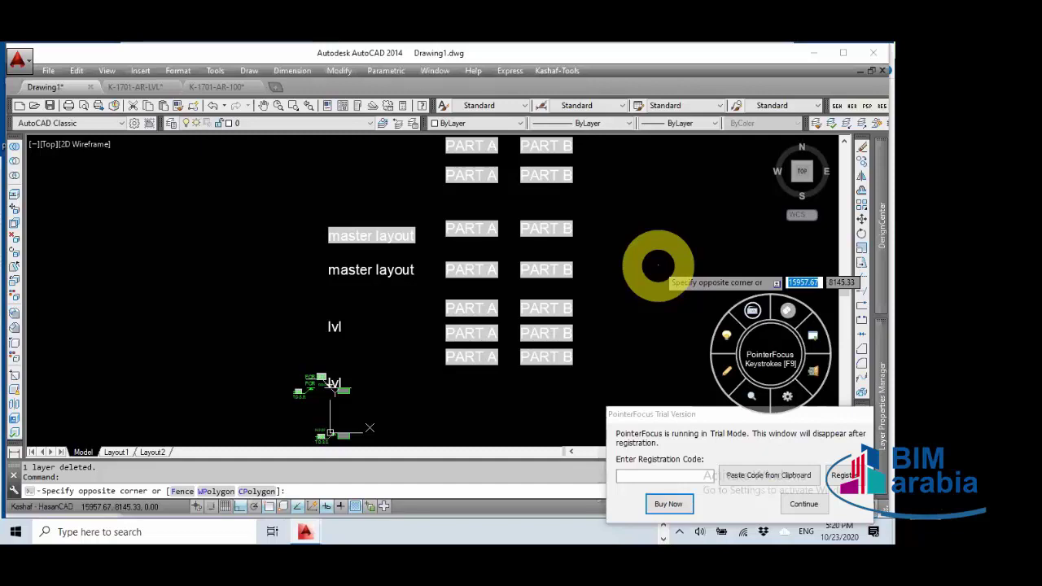
left_click(709, 298)
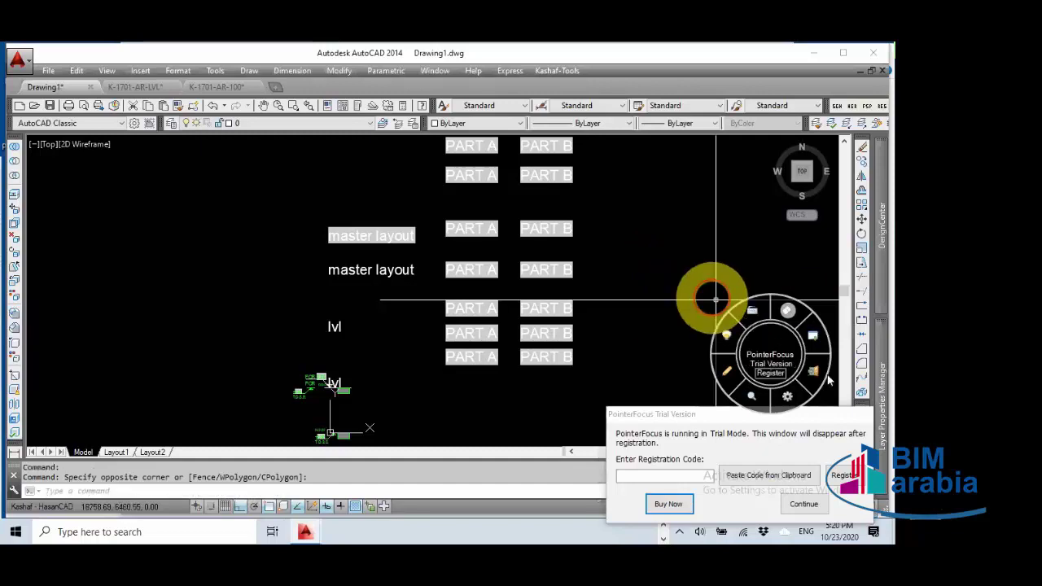
mouse_move(882, 374)
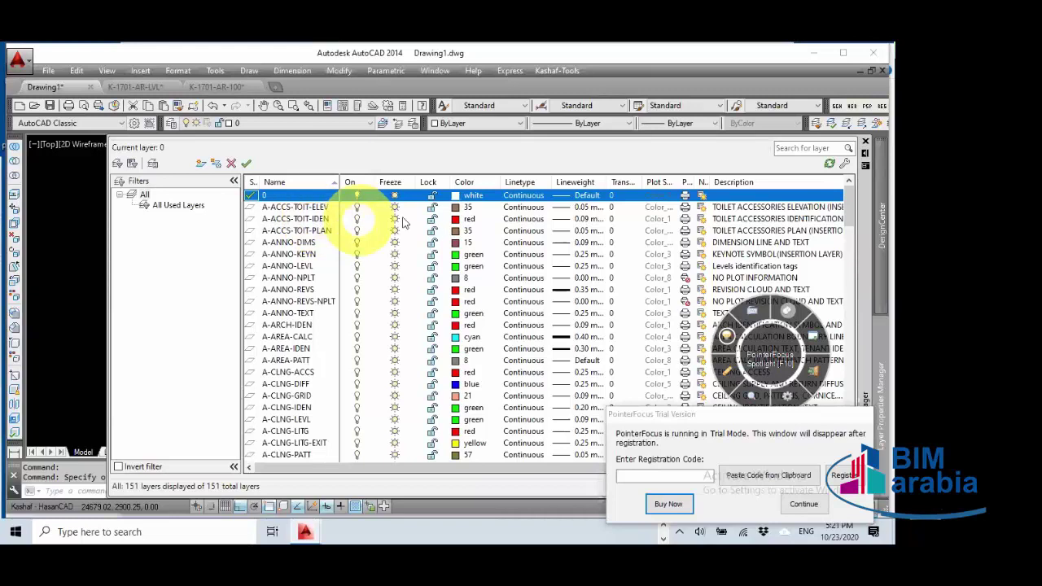
Step: Inspect the A-ACCS-TOIT-ELEV description, then sort layers by Lineweight with Default first
left_click(737, 208)
left_click(737, 208)
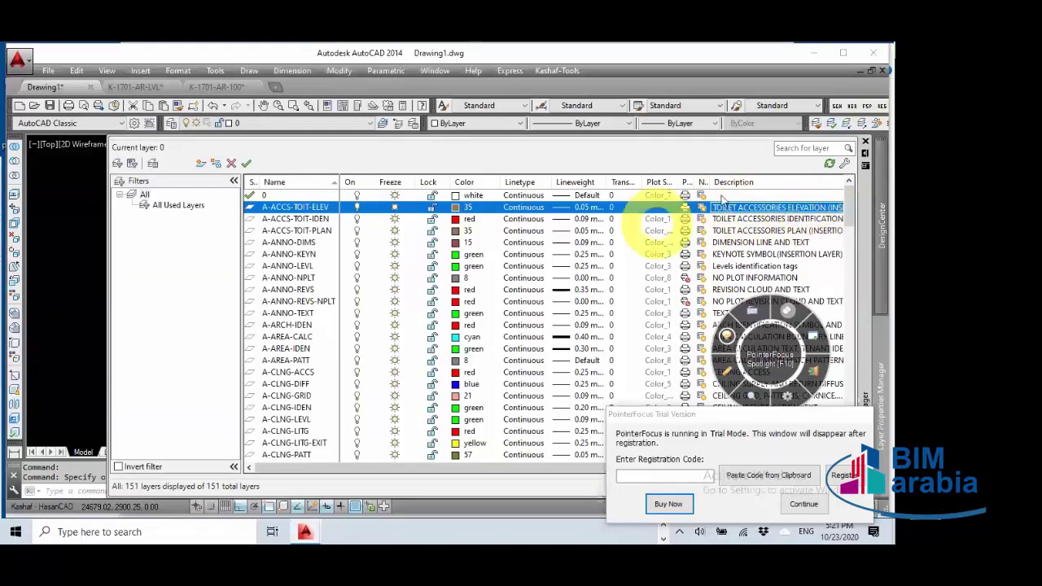
left_click(733, 206)
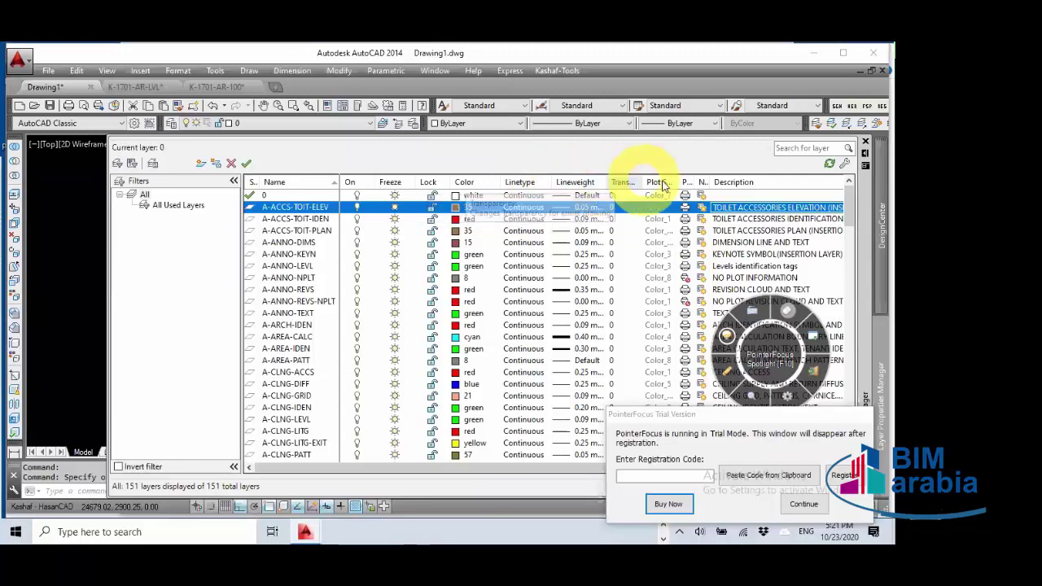
left_click(581, 186)
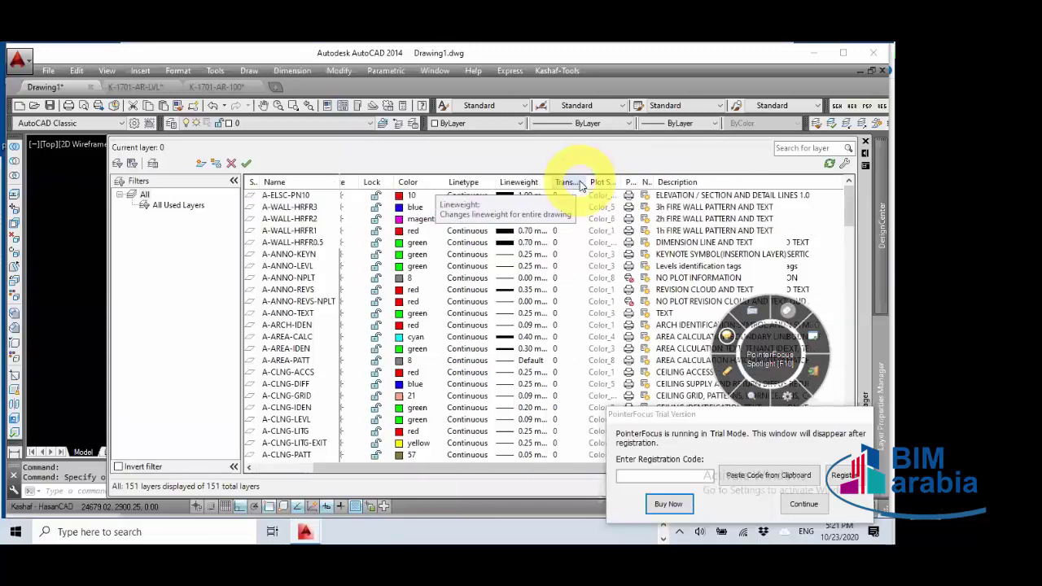
left_click(521, 183)
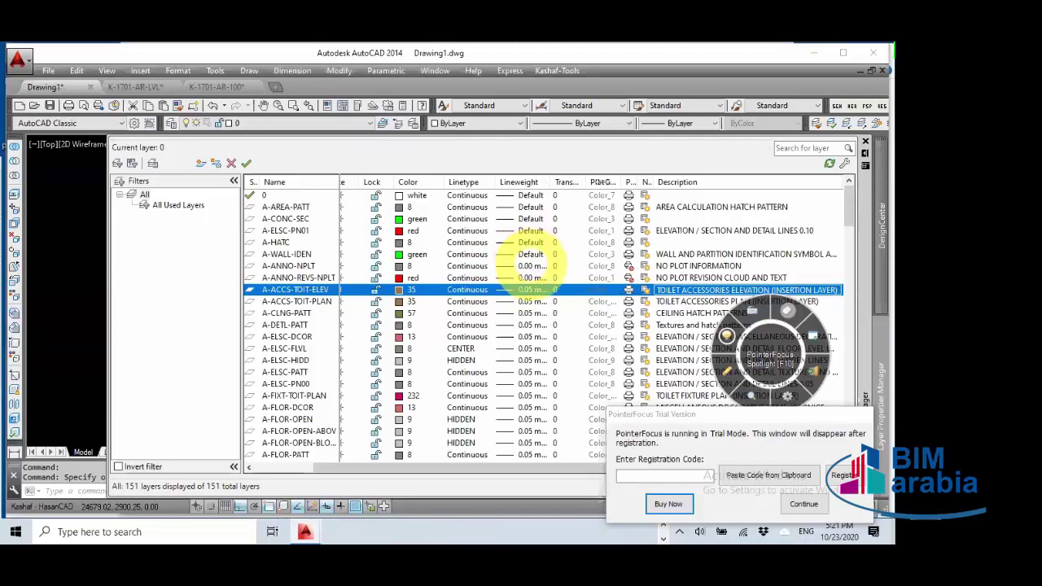
Step: Widen the Lineweight column and scroll from A-ANNO-NPLT down to A-ELSC-PN10 at 1.00 mm
left_click_drag(552, 181, 602, 184)
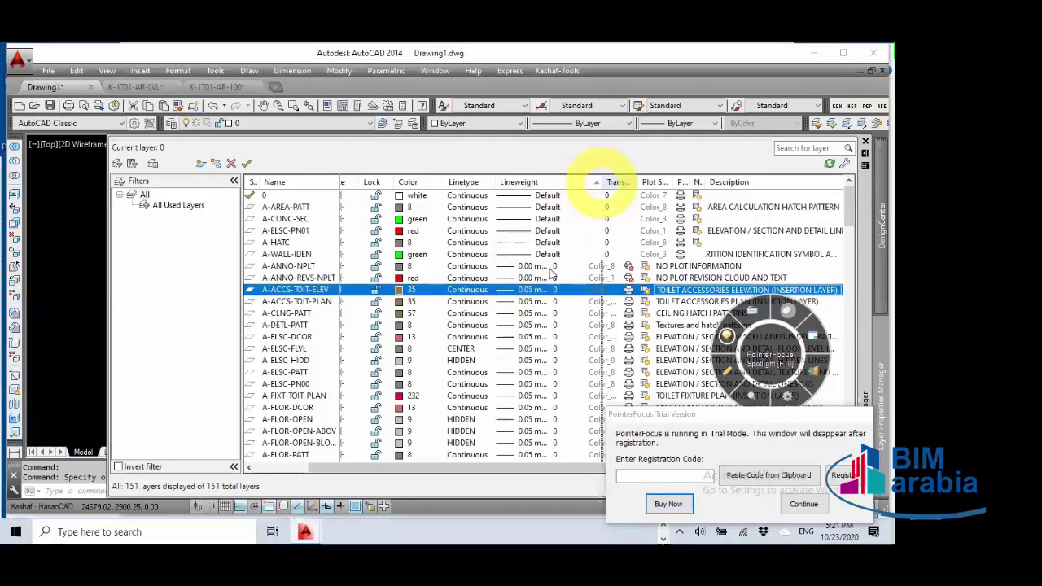
left_click(305, 266)
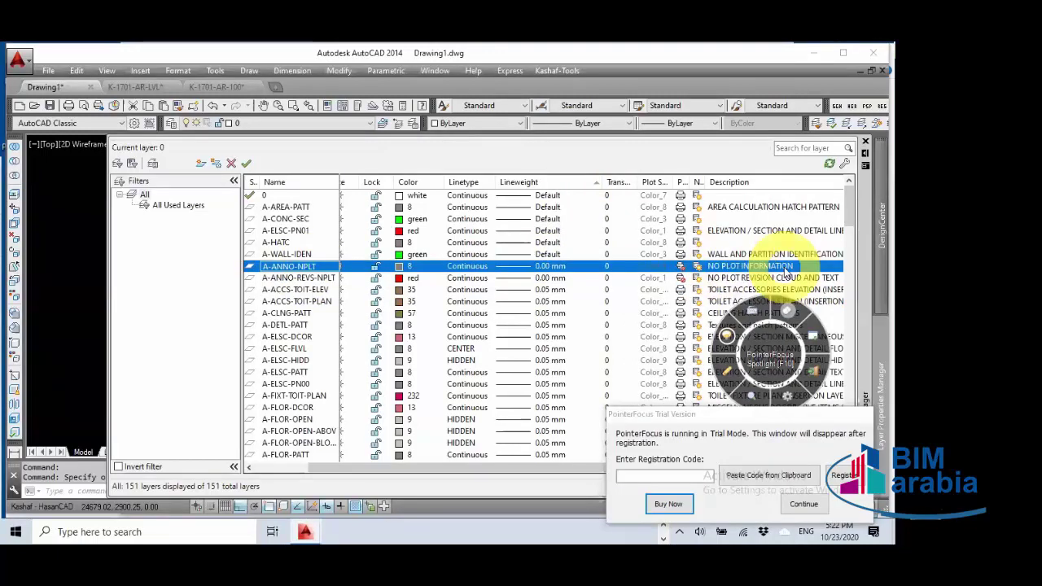
left_click(681, 266)
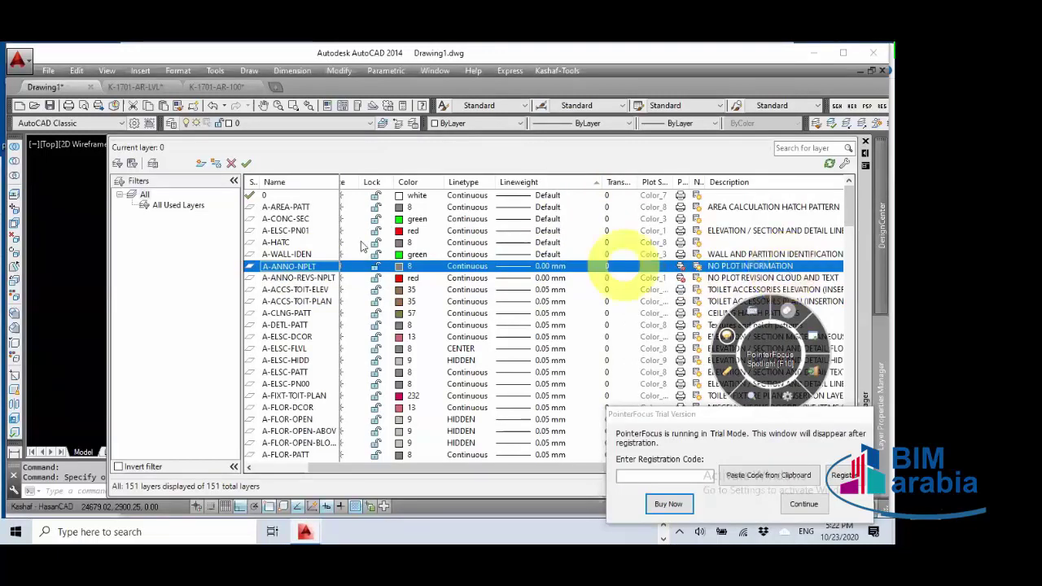
left_click(296, 278)
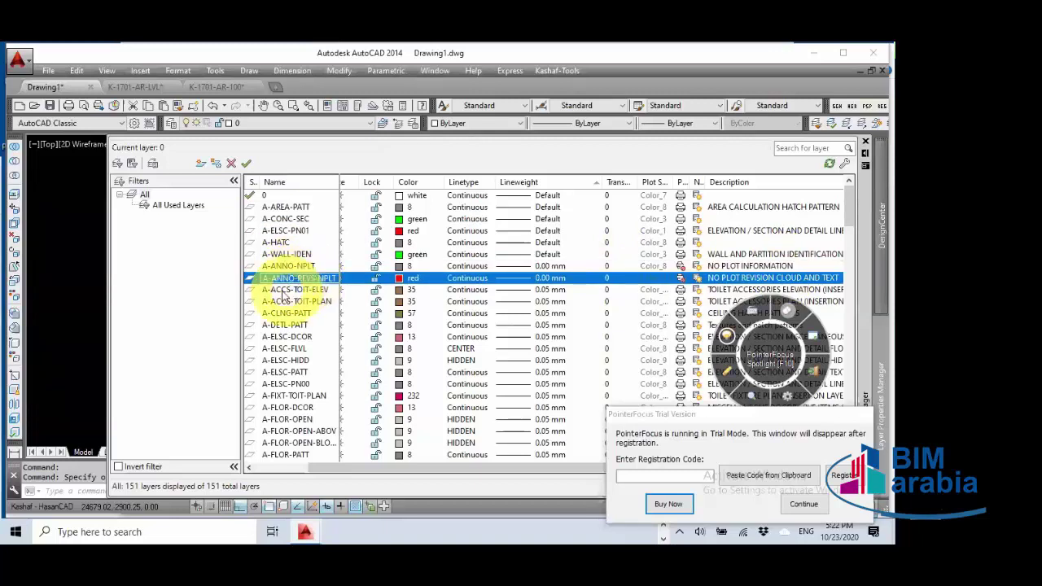
left_click(298, 298)
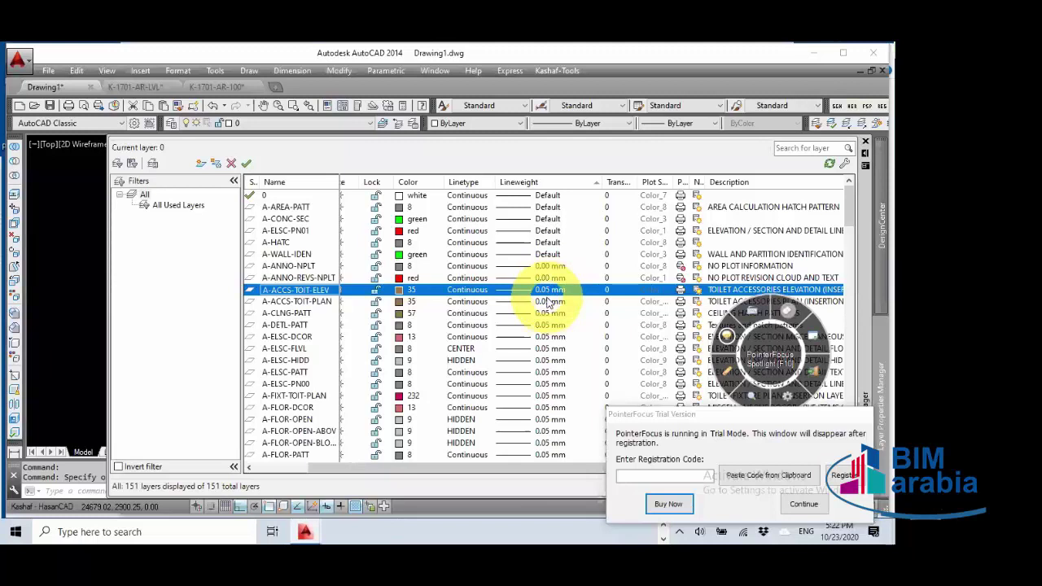
scroll(548, 297, "down", 4)
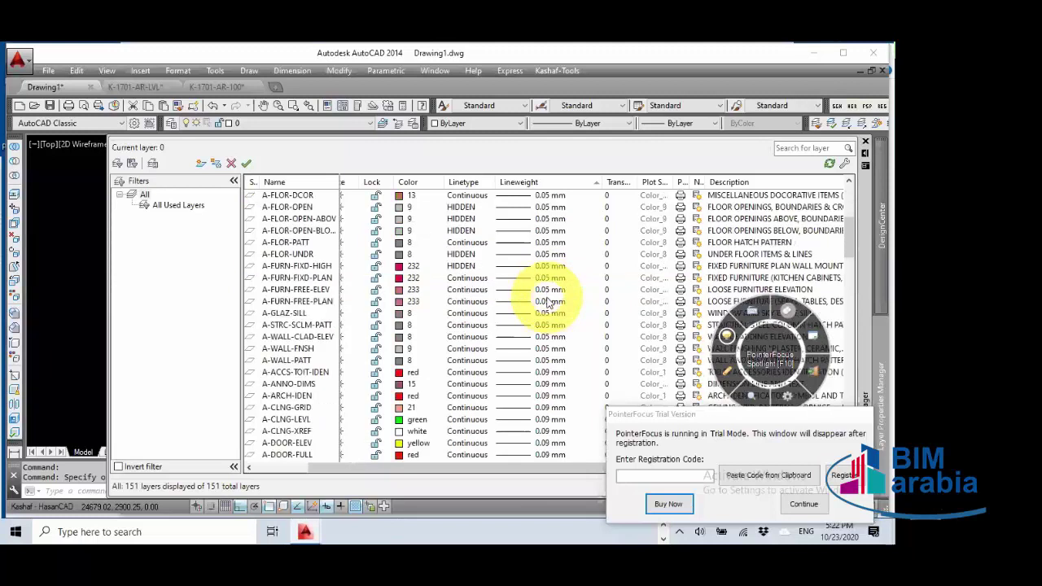
scroll(548, 302, "down", 8)
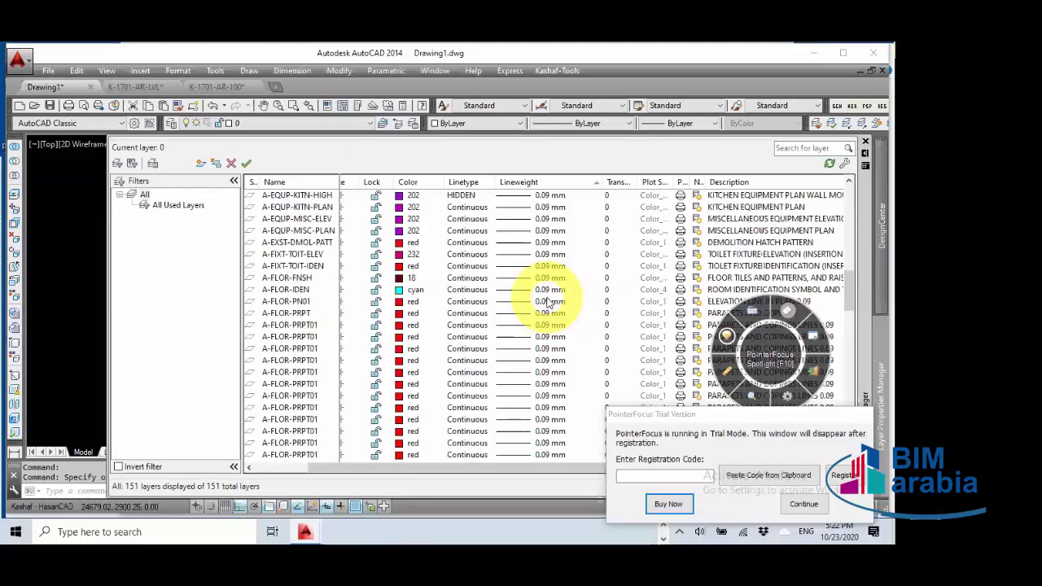
scroll(548, 301, "down", 10)
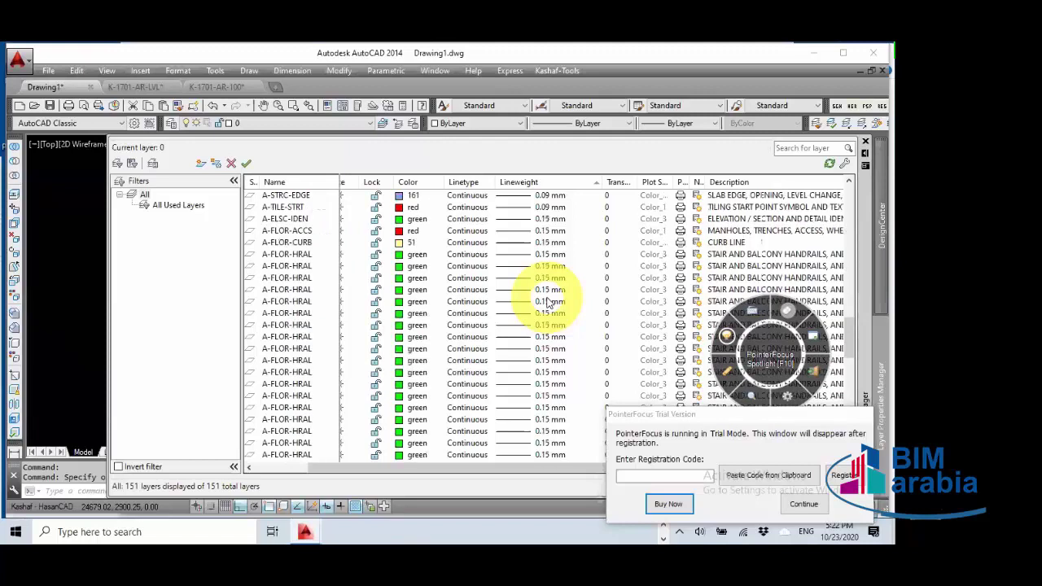
scroll(548, 301, "down", 2)
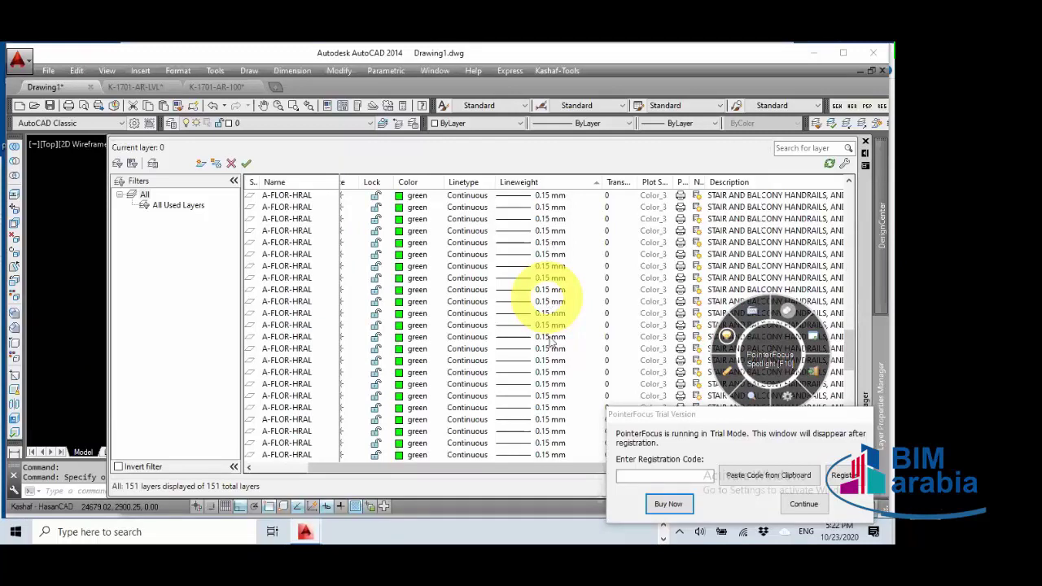
scroll(549, 298, "down", 3)
scroll(549, 303, "down", 3)
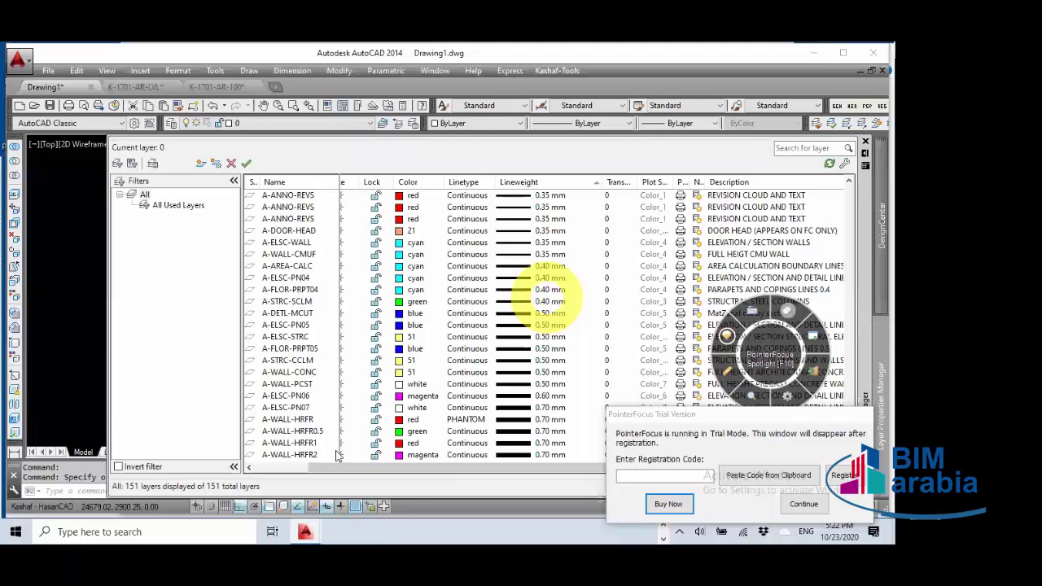
scroll(281, 458, "down", 1)
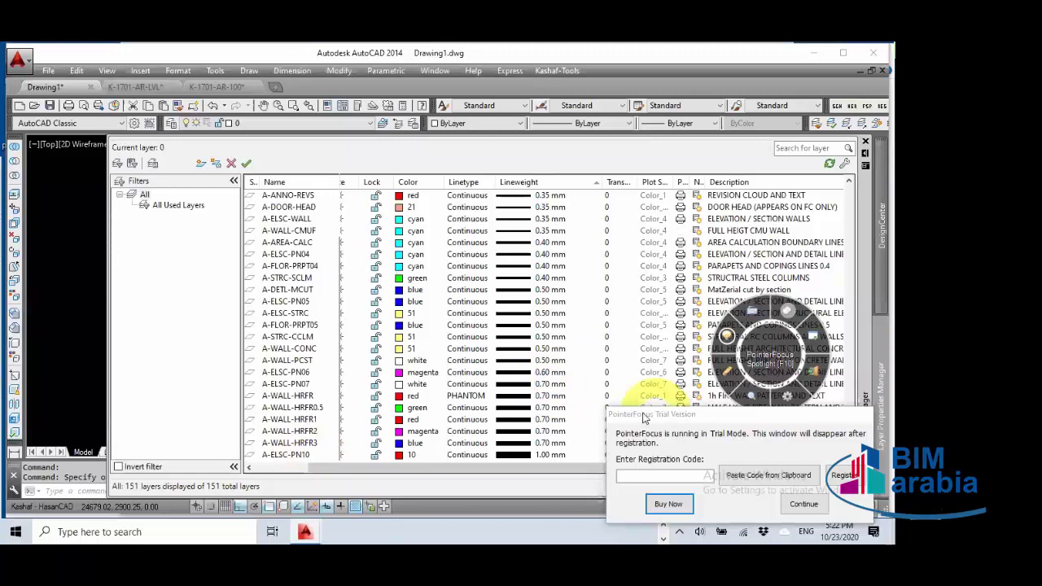
Step: Collapse the Layer Properties palette so Drawing1's master layout, lvl and PART A/PART B texts show
left_click(332, 382)
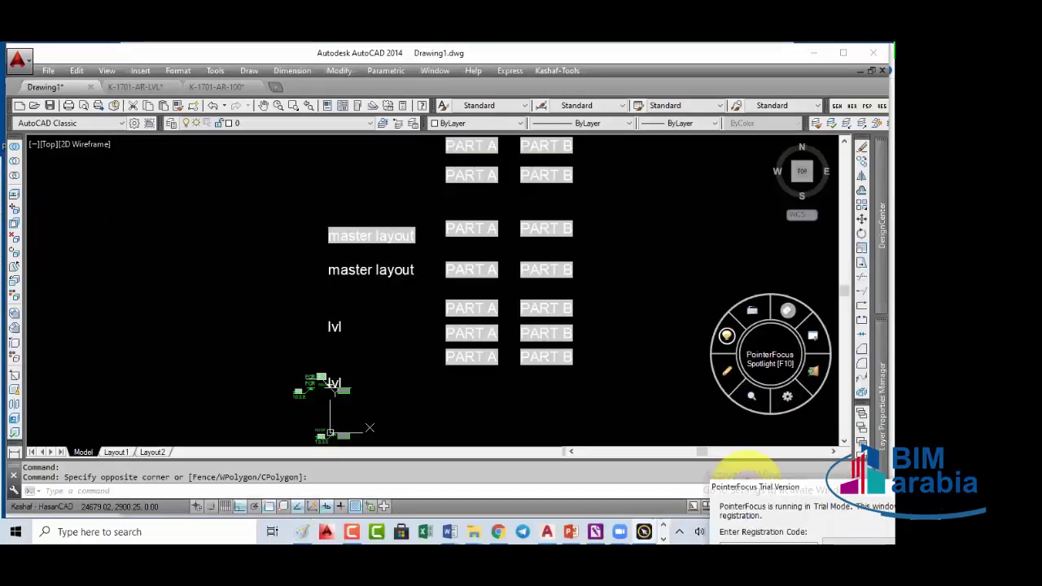
mouse_move(882, 407)
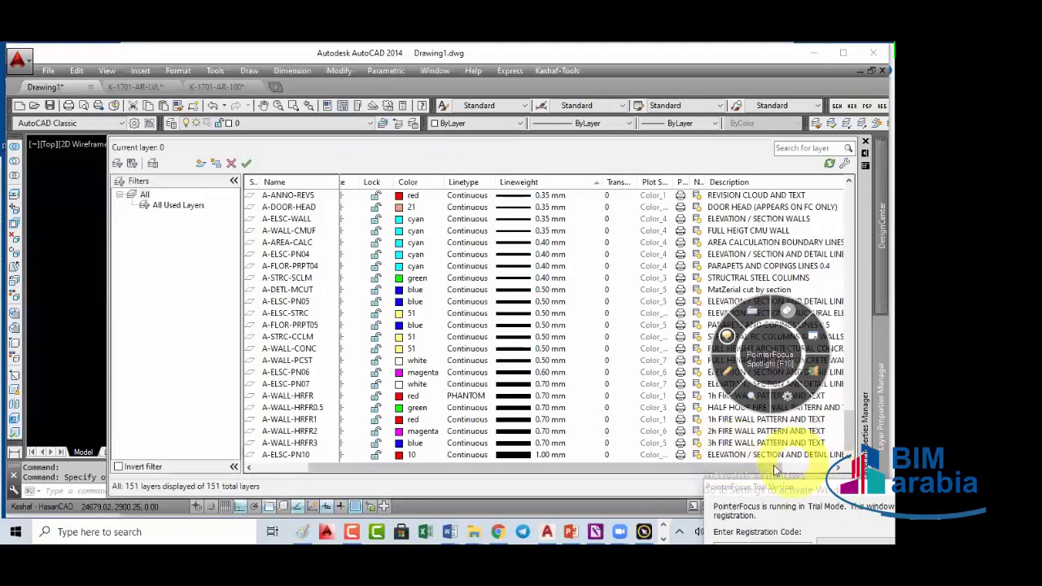
left_click(777, 468)
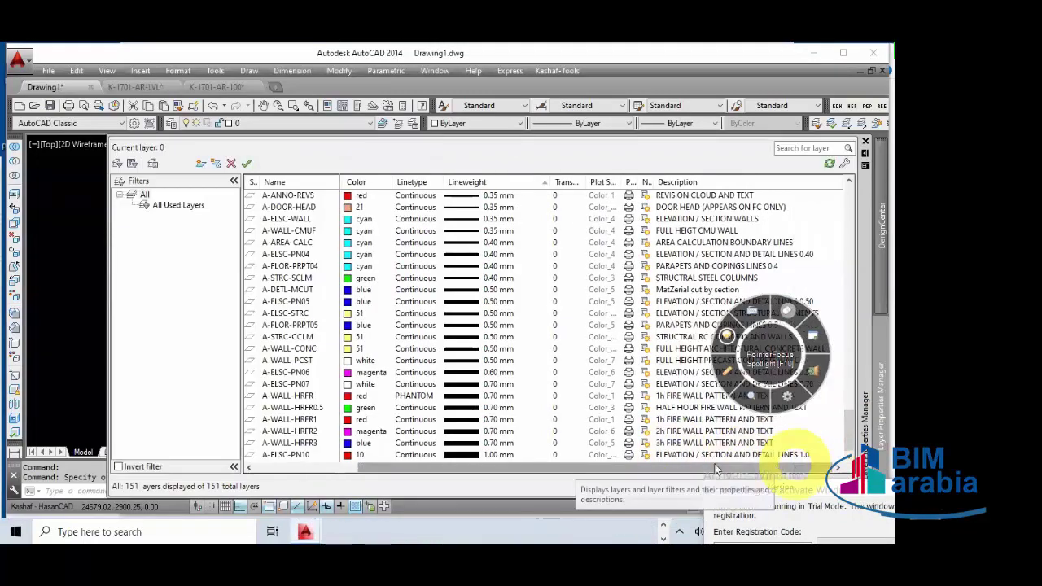
left_click(635, 470)
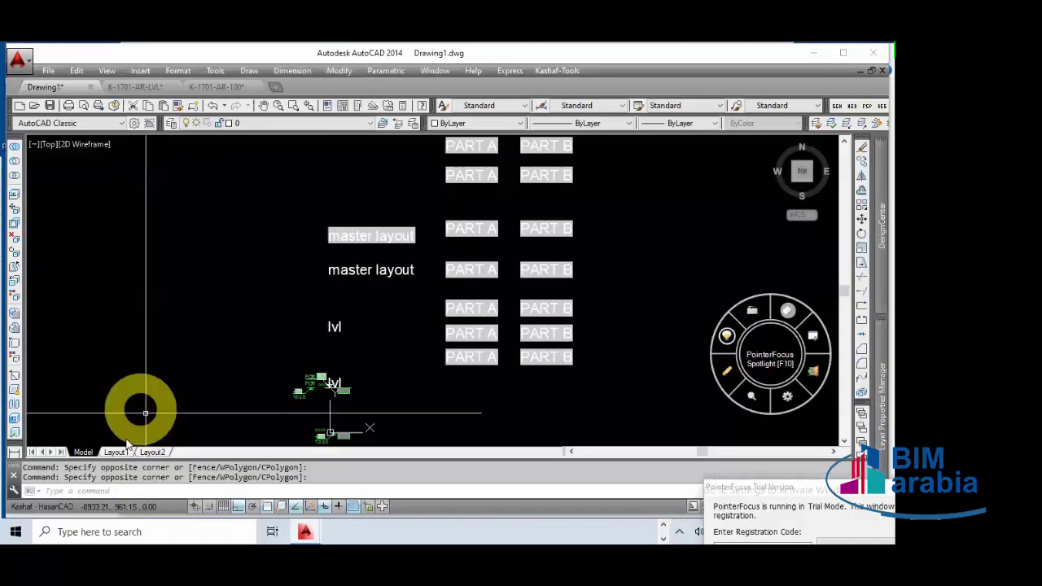
Step: Switch to Layout1, zoom to extents, and activate its viewport in model space
key("ctrl+Page_Down")
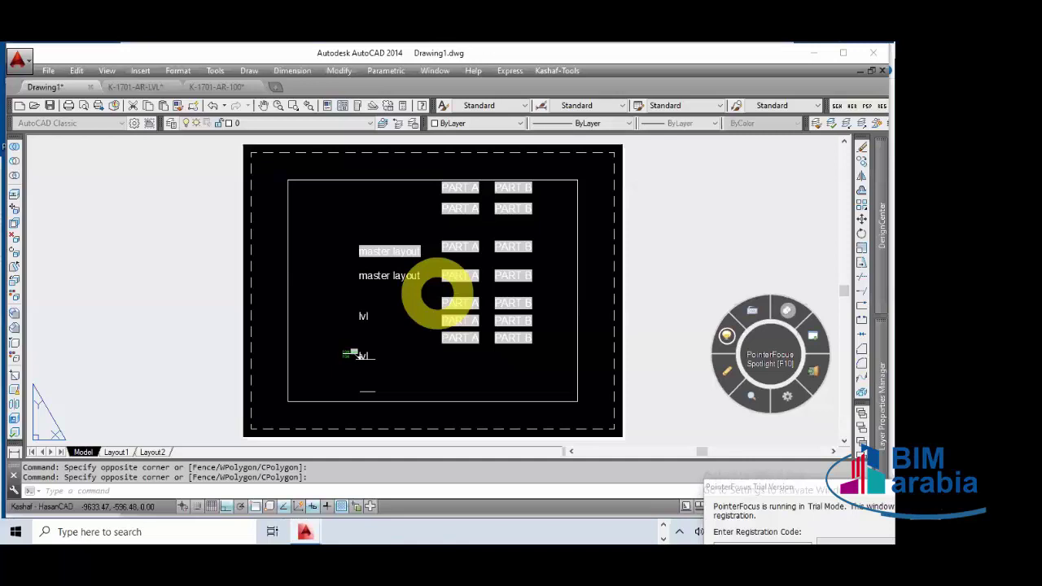
middle_click(366, 300)
double_click(366, 299)
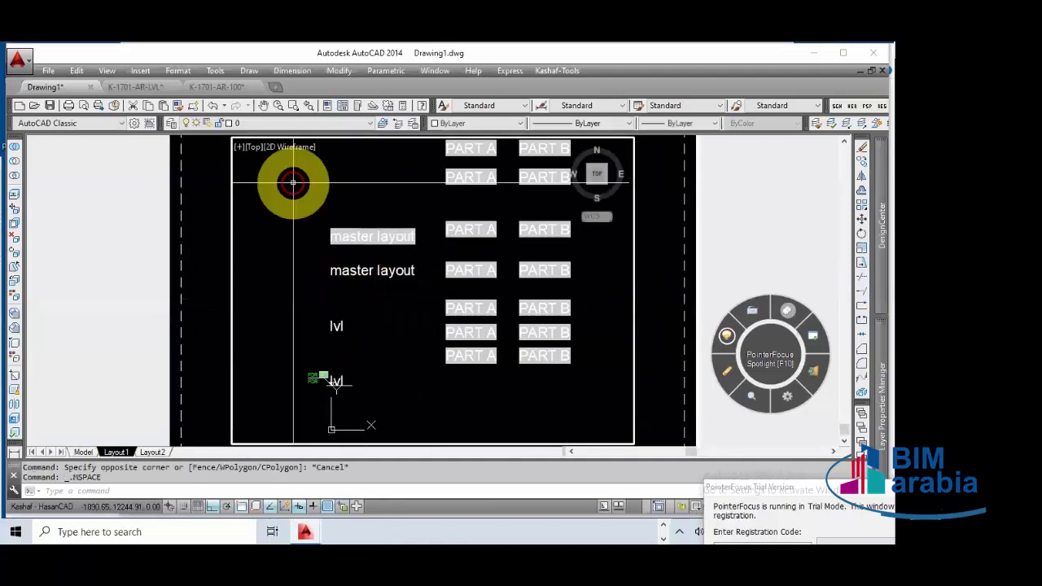
type("lld")
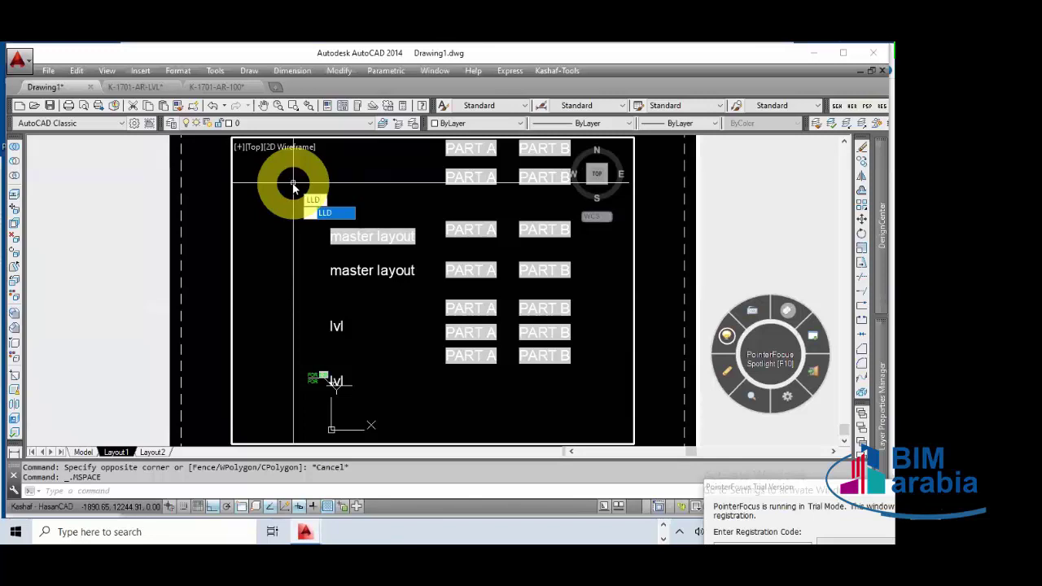
Step: Place the layer legend near the top of the viewport and select its first line
key("Return")
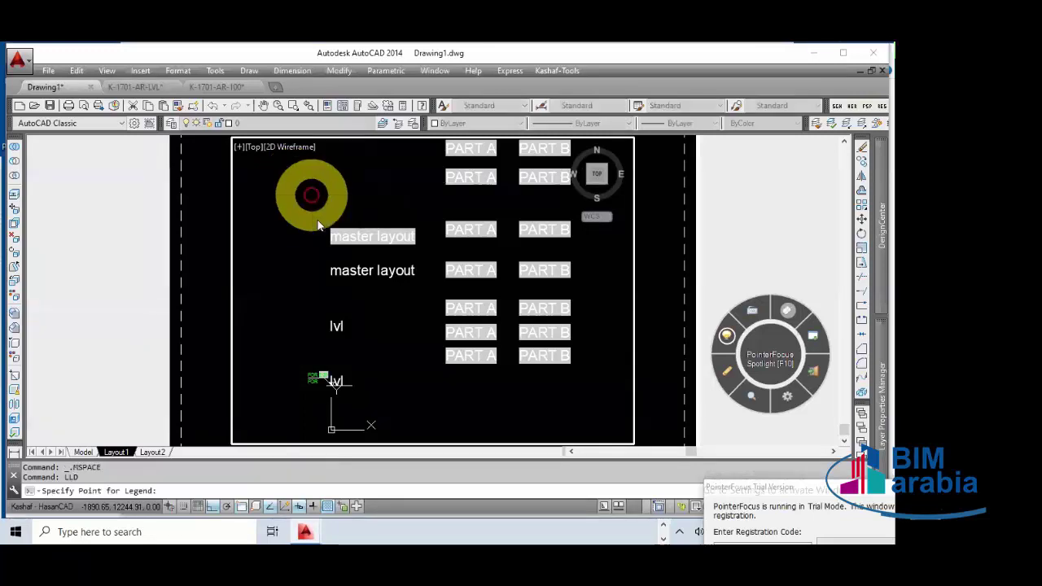
left_click(311, 195)
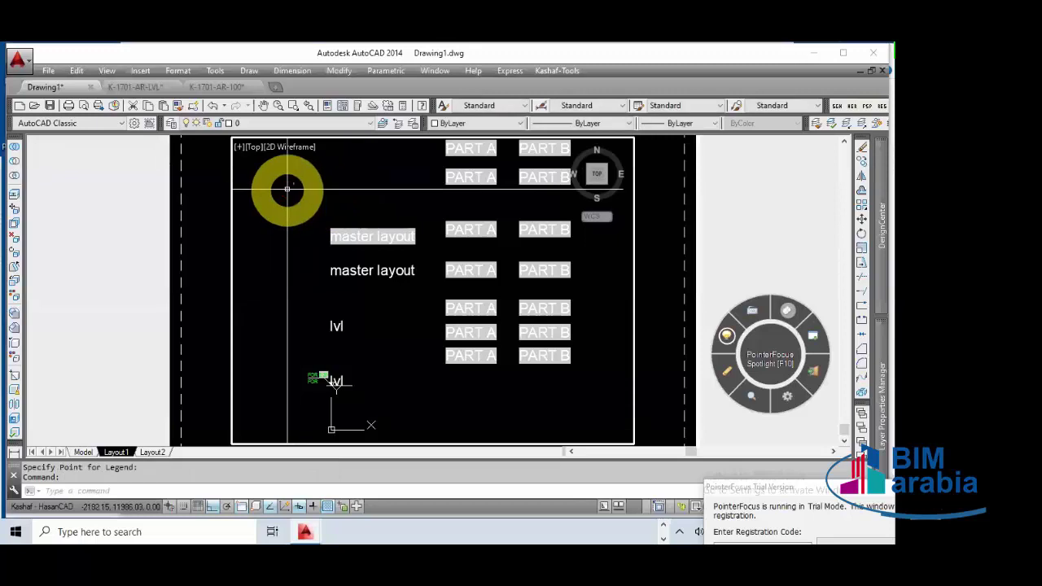
scroll(338, 234, "up", 5)
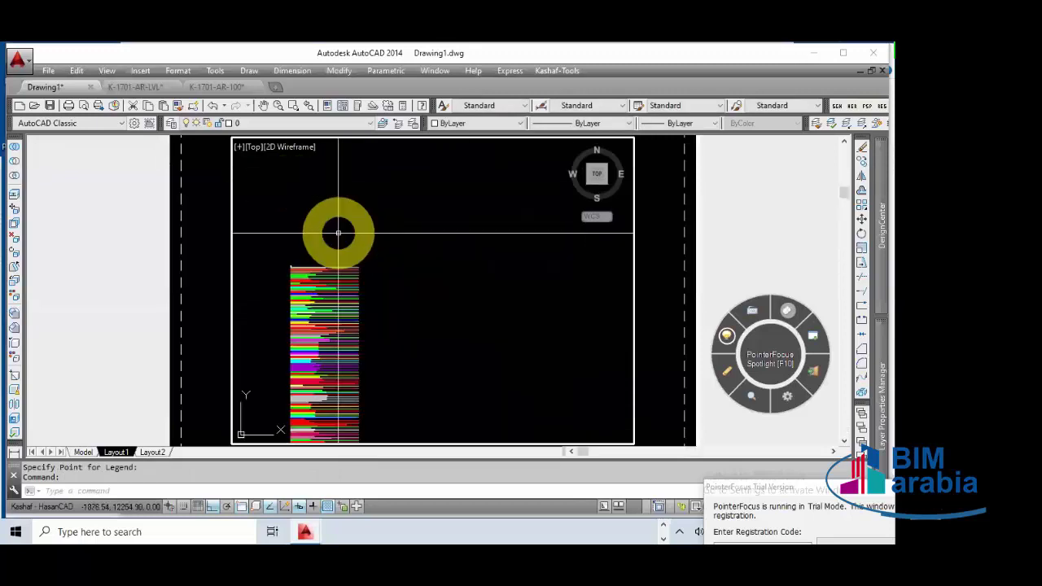
scroll(371, 259, "up", 5)
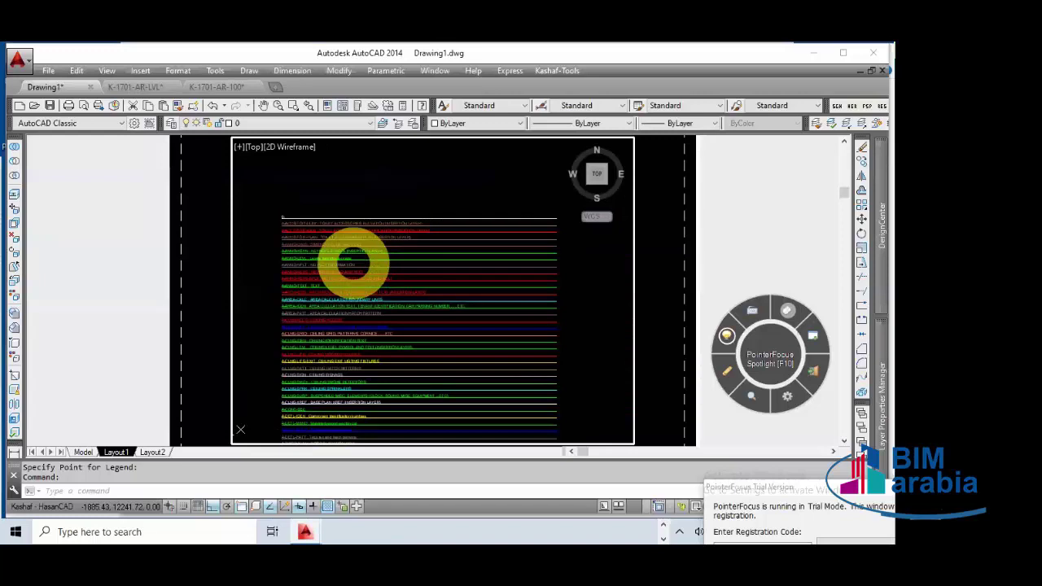
scroll(354, 262, "up", 2)
scroll(456, 222, "up", 2)
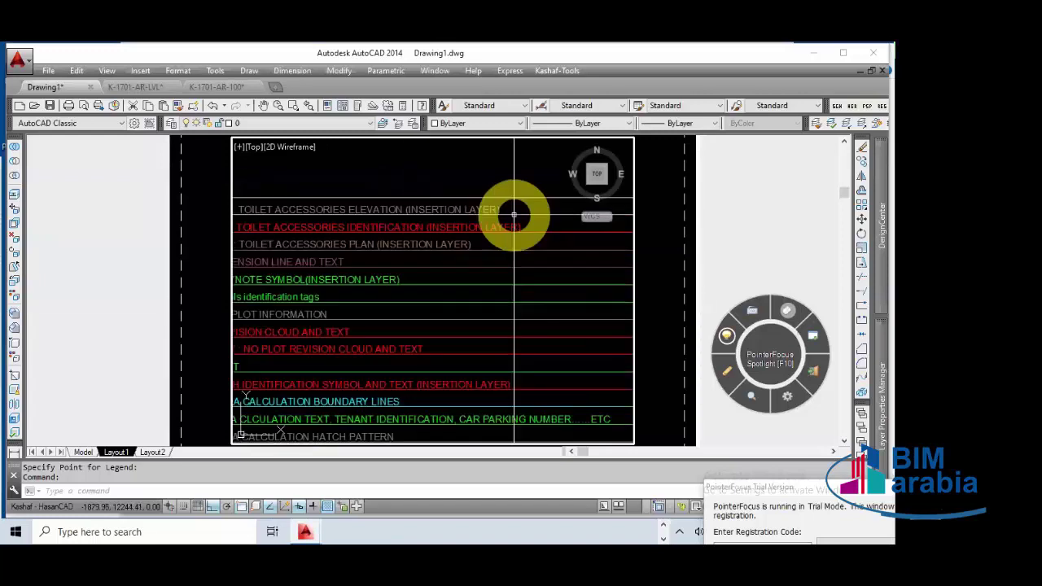
left_click(511, 215)
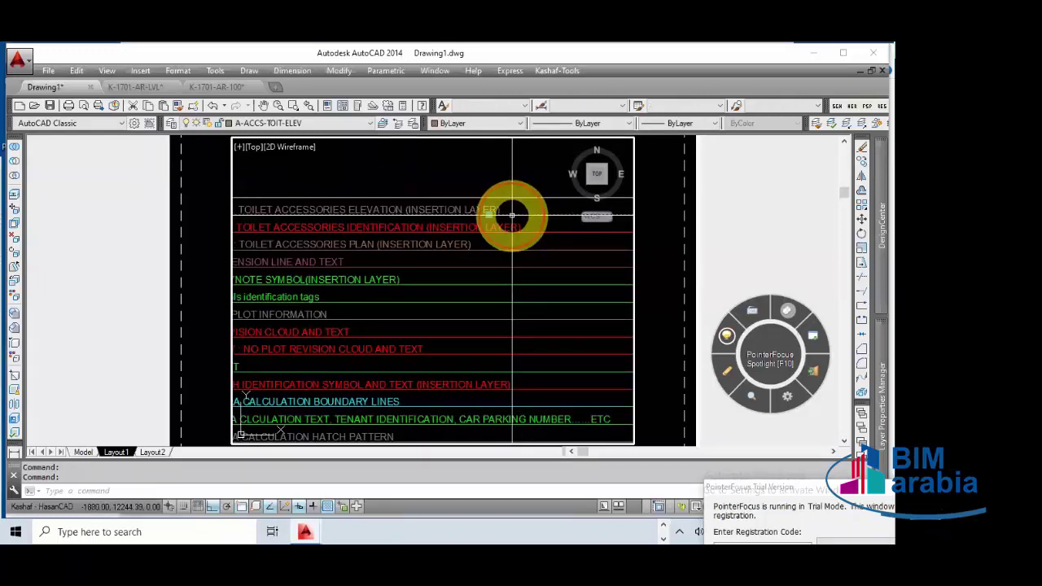
Step: Pan and zoom so the full coloured legend list from A-ACCS-TOIT-ELEV is visible
middle_click_drag(233, 210, 409, 251)
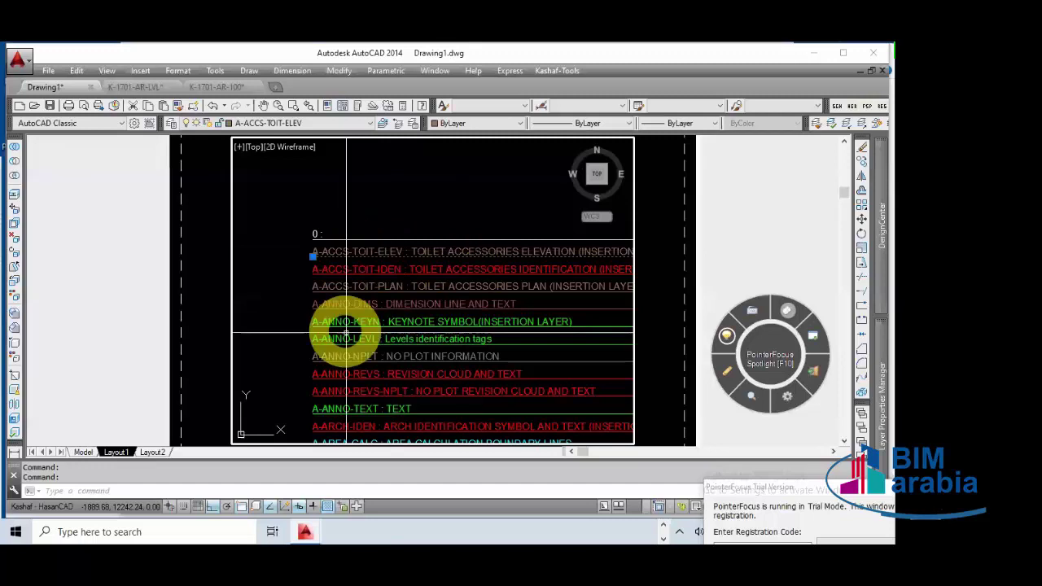
middle_click_drag(394, 348, 361, 249)
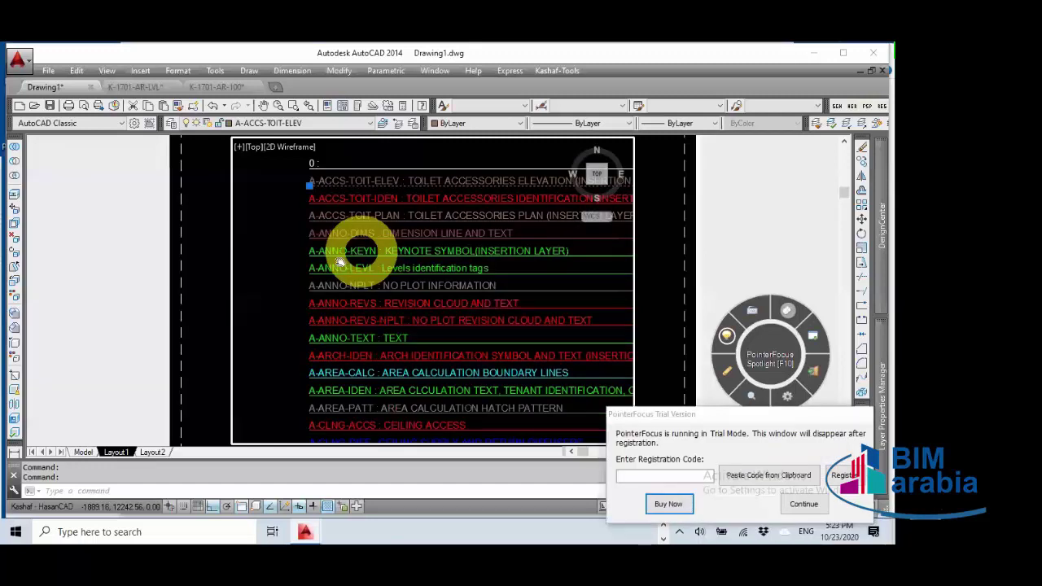
scroll(326, 204, "down", 2)
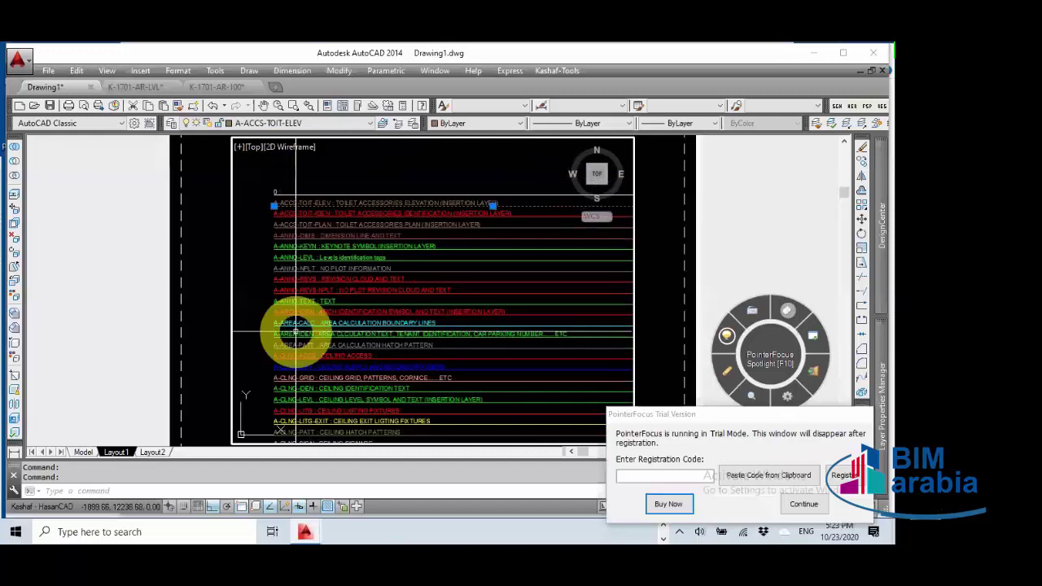
key("Escape")
key("Escape")
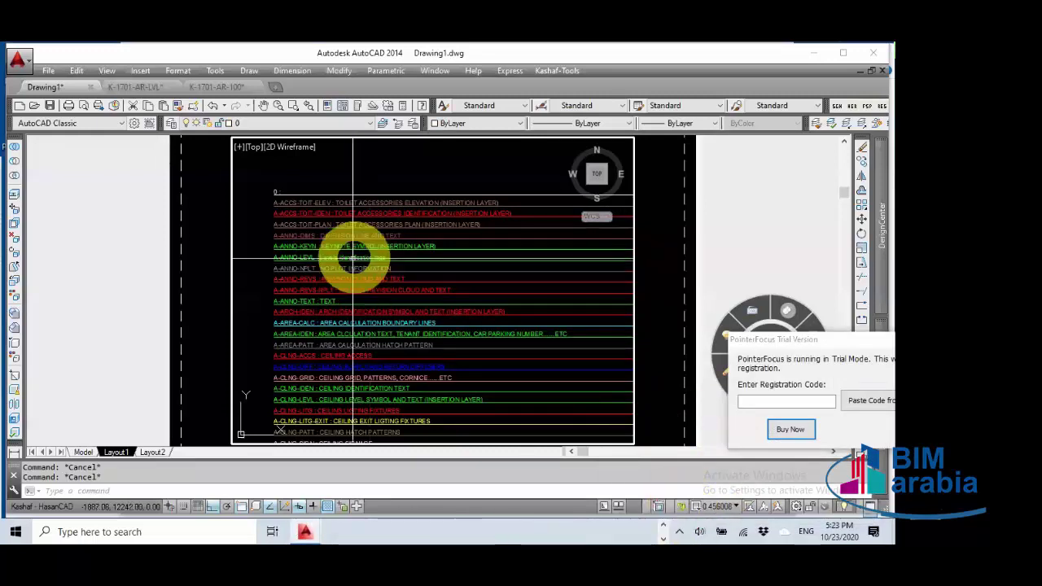
scroll(354, 259, "down", 1)
scroll(354, 259, "down", 5)
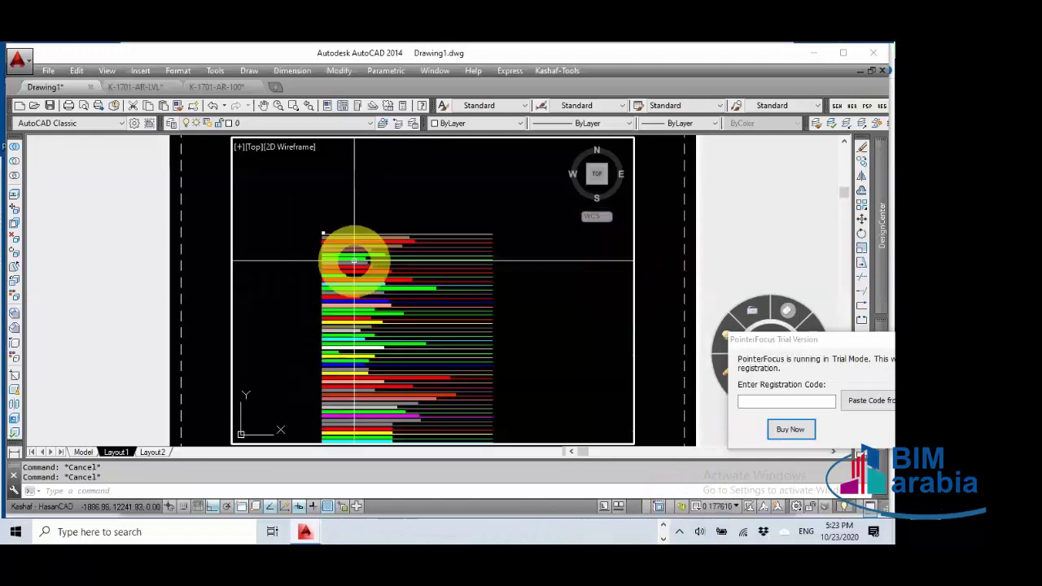
scroll(355, 259, "up", 8)
scroll(355, 260, "down", 6)
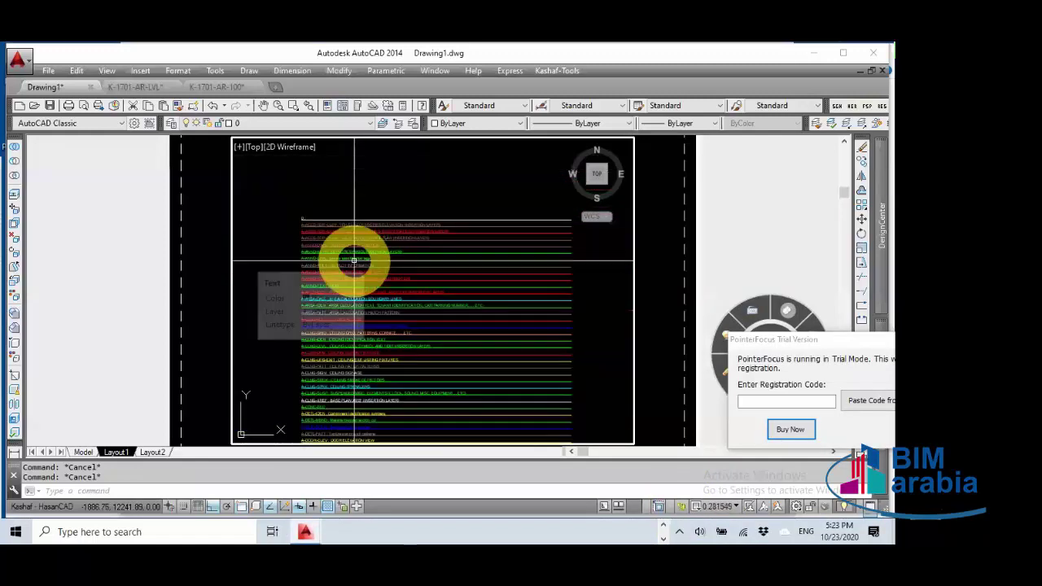
Step: Try annotation scales 1:50 and 1:10 on the viewport, then set 1:1
left_click(715, 505)
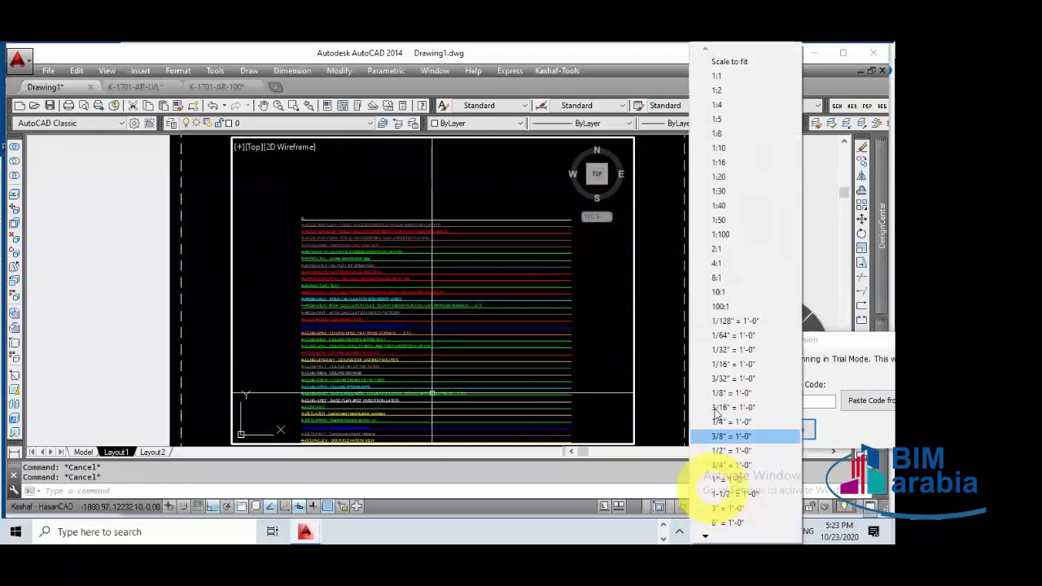
left_click(719, 220)
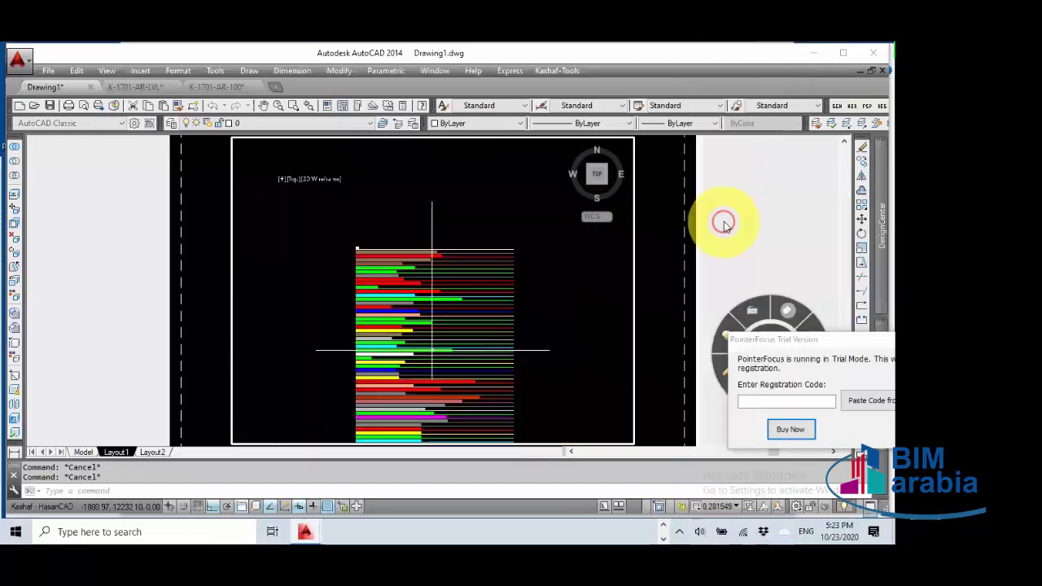
left_click(724, 506)
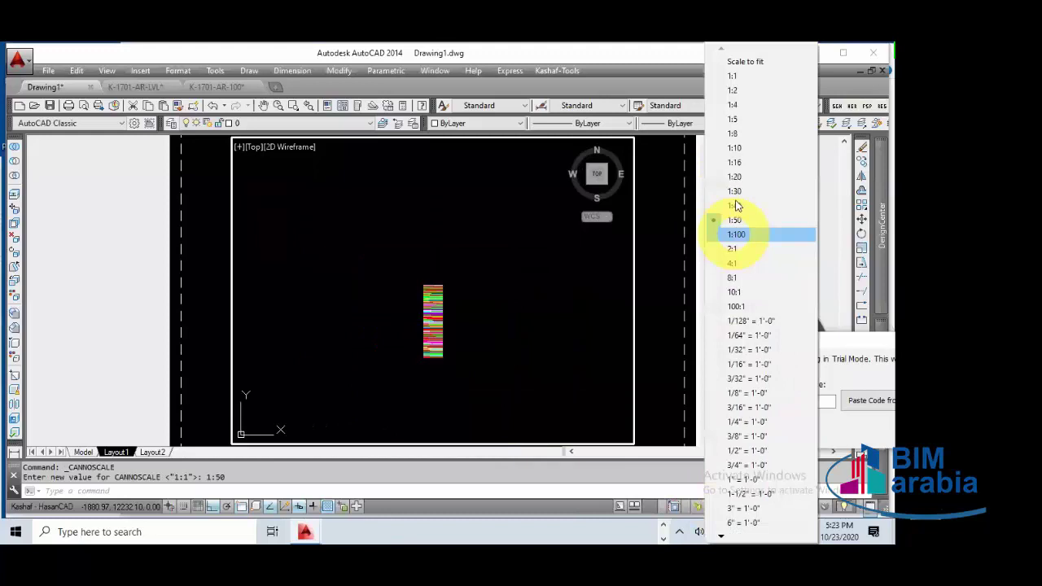
left_click(736, 150)
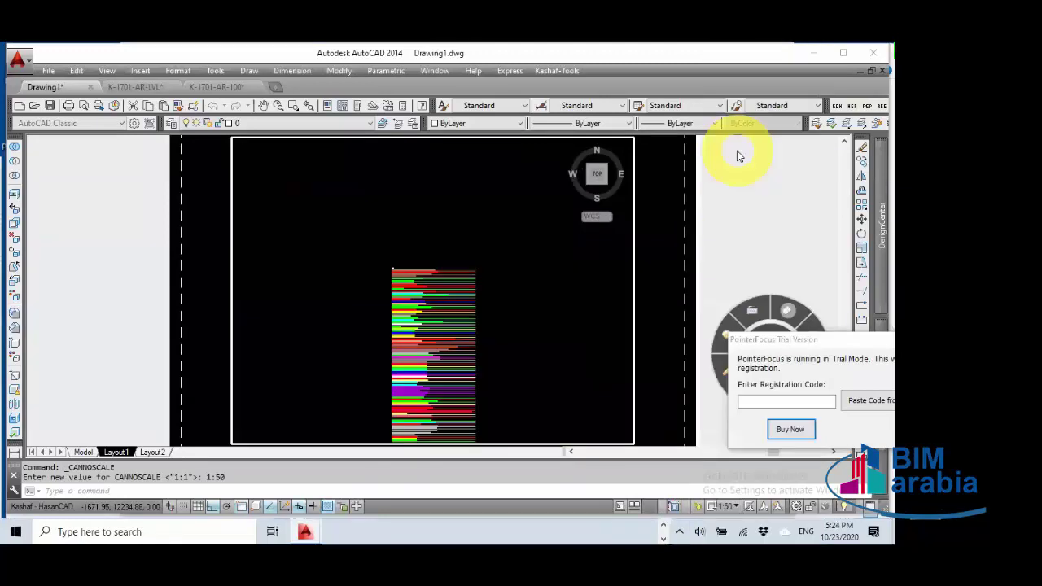
left_click(726, 506)
left_click(748, 87)
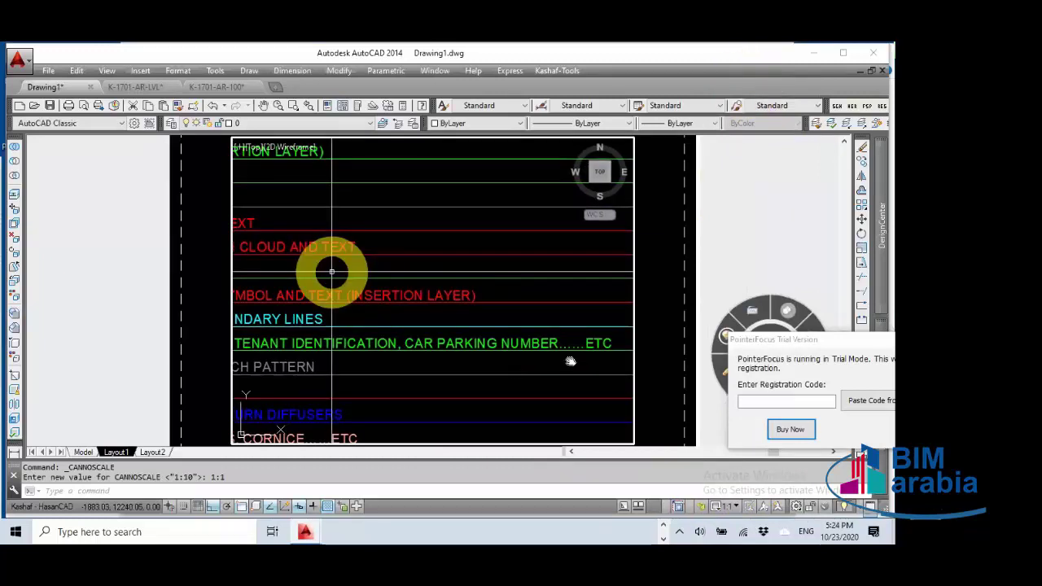
Step: Centre the layer legend in the viewport and keep the annotation scale at 1:1
middle_click_drag(571, 361, 407, 291)
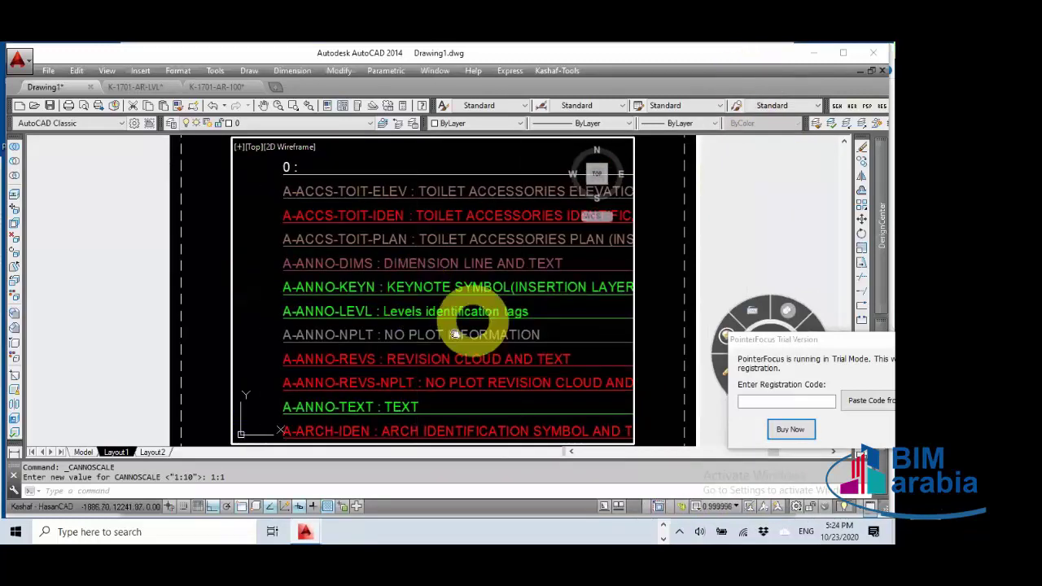
middle_click_drag(455, 334, 433, 347)
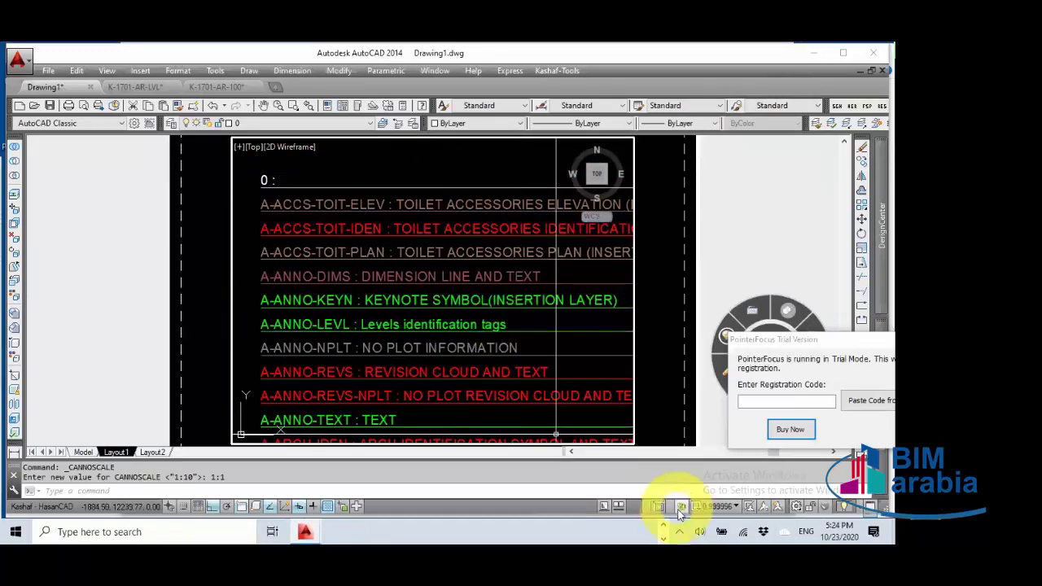
left_click(720, 507)
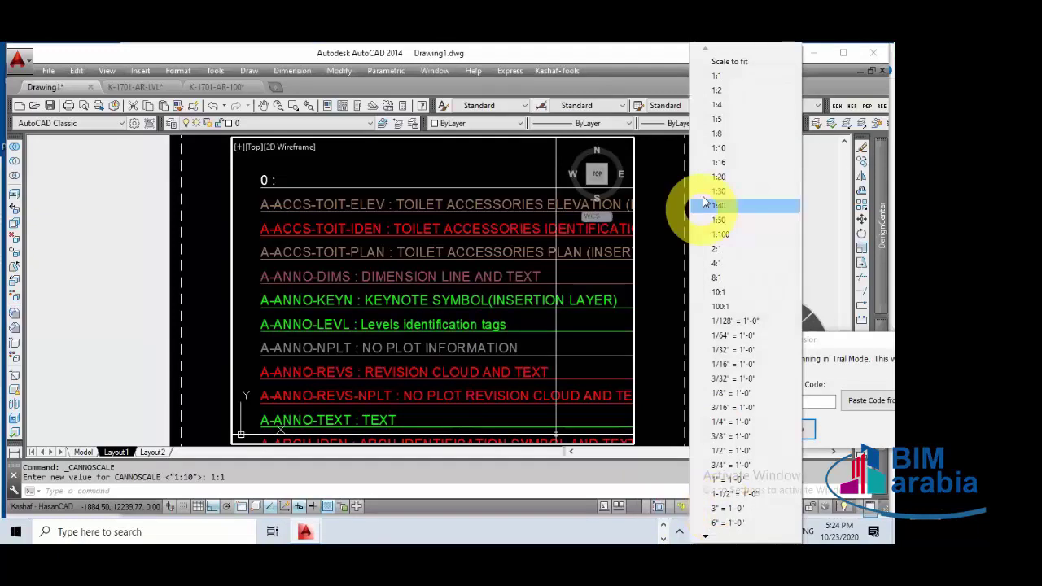
left_click(730, 84)
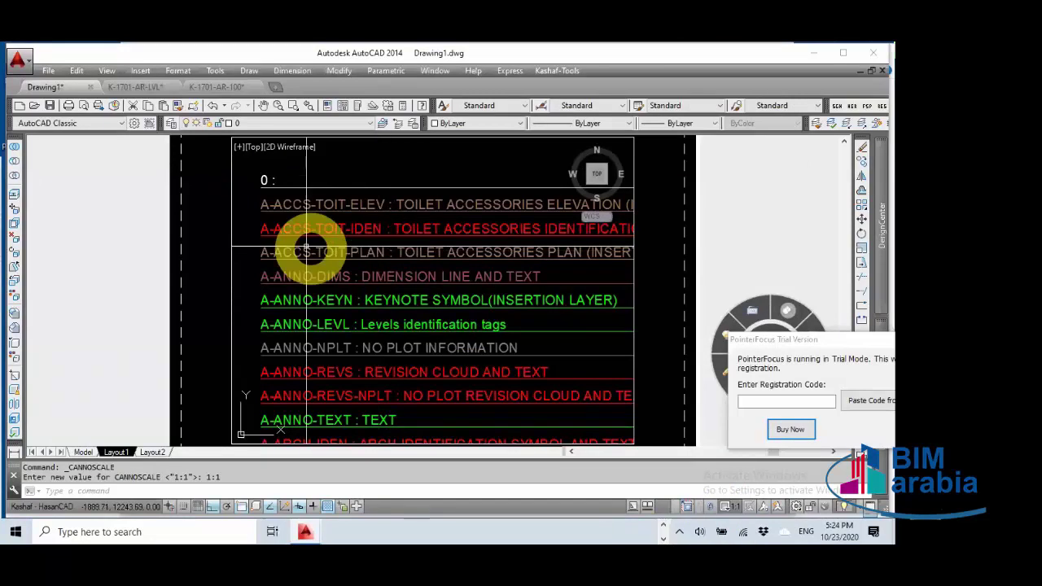
scroll(395, 247, "down", 3)
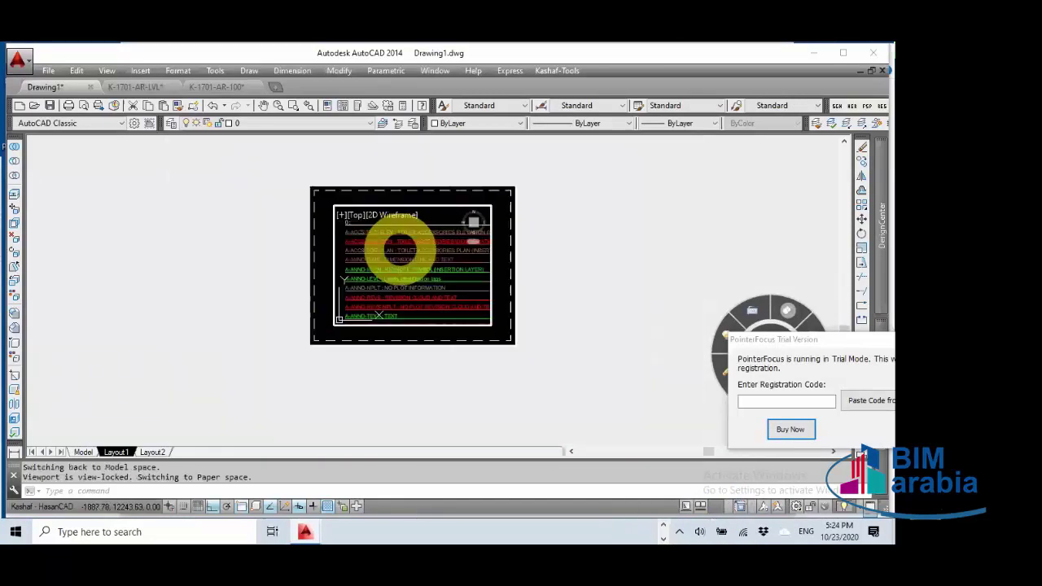
scroll(400, 249, "up", 3)
scroll(400, 249, "down", 3)
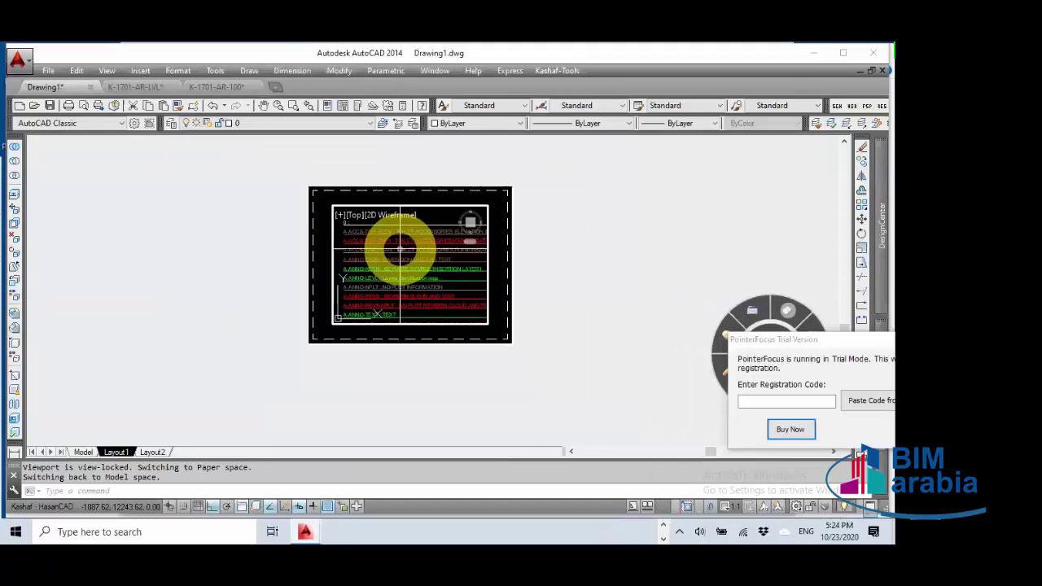
scroll(400, 248, "up", 5)
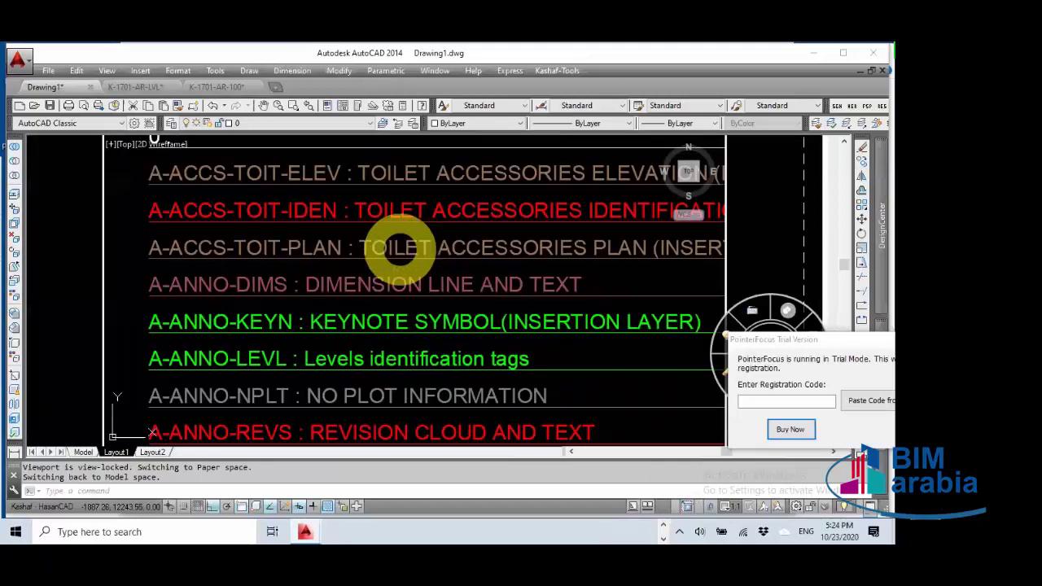
scroll(399, 248, "down", 2)
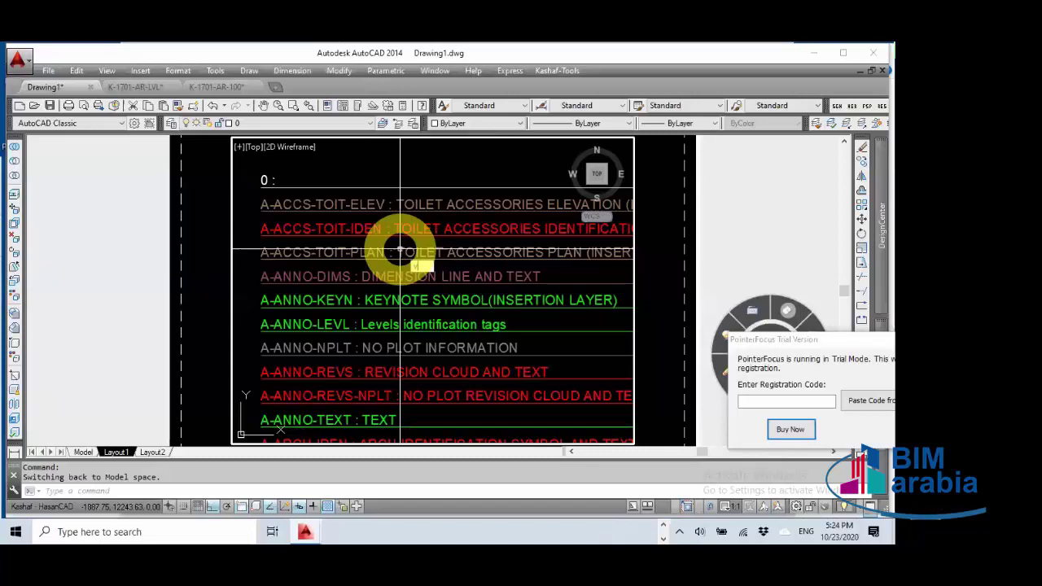
type("VPL")
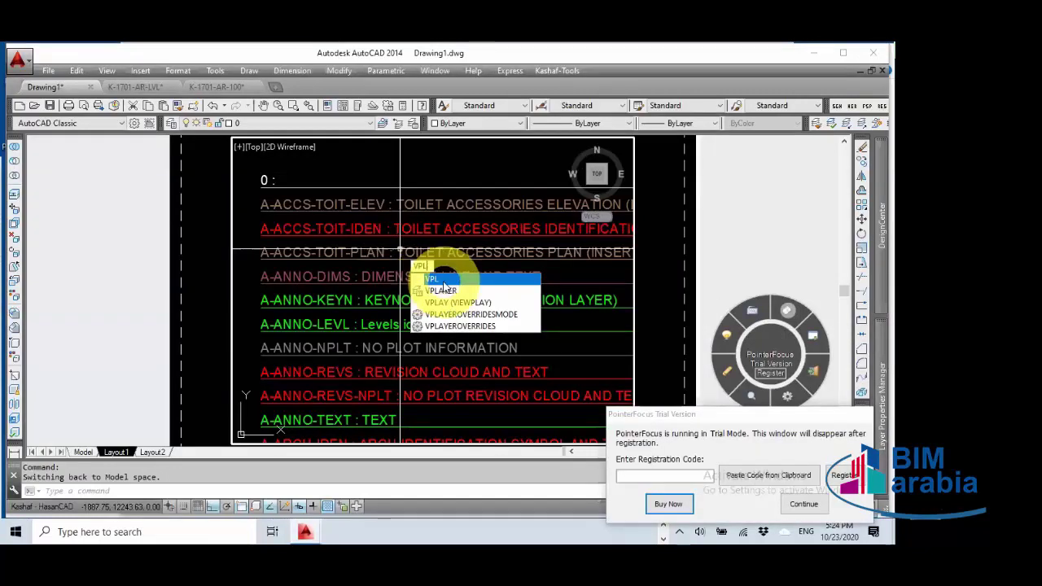
key("Return")
left_click(488, 315)
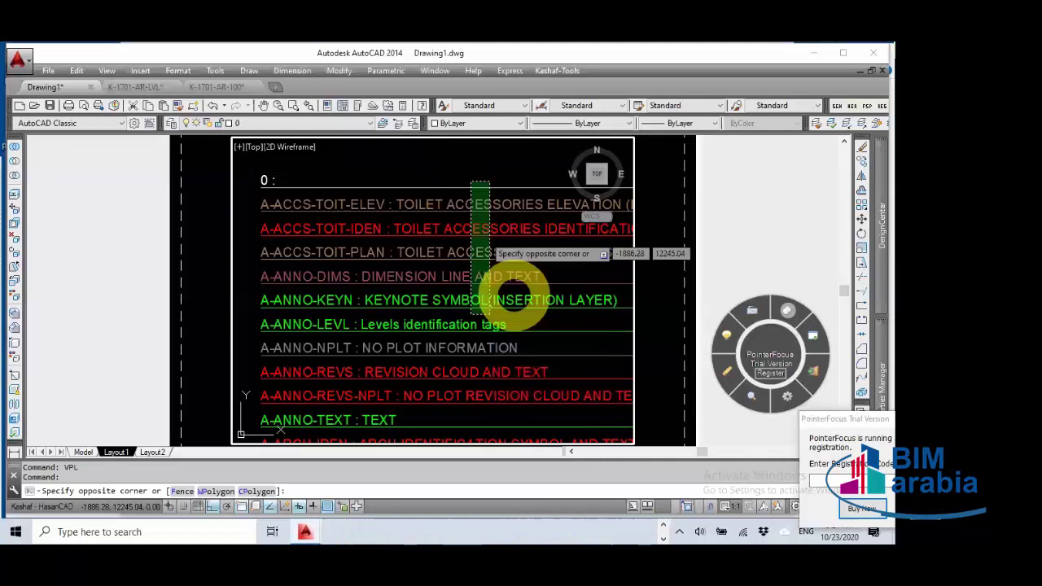
key("Escape")
key("Escape")
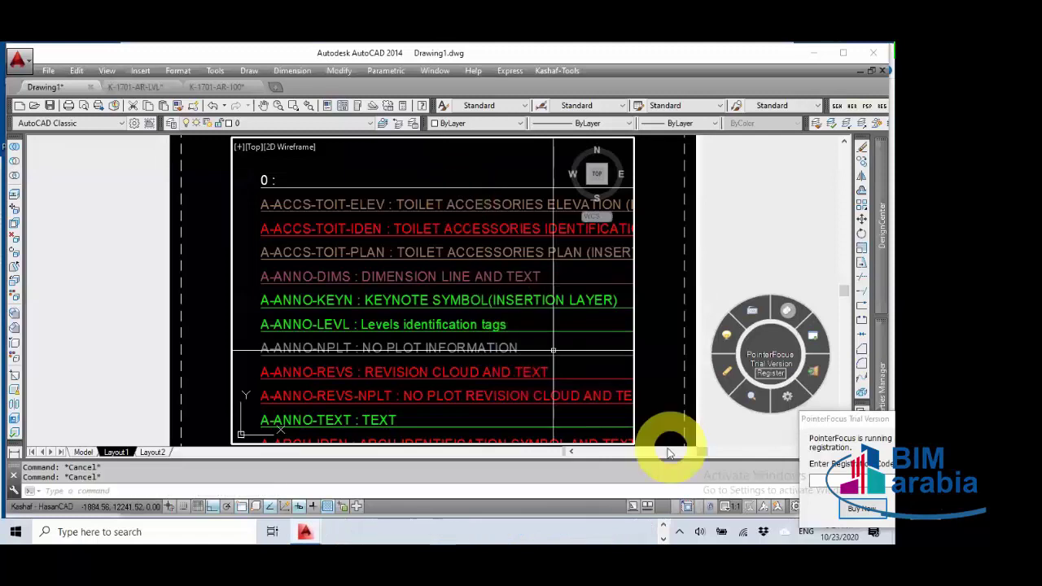
left_click(708, 510)
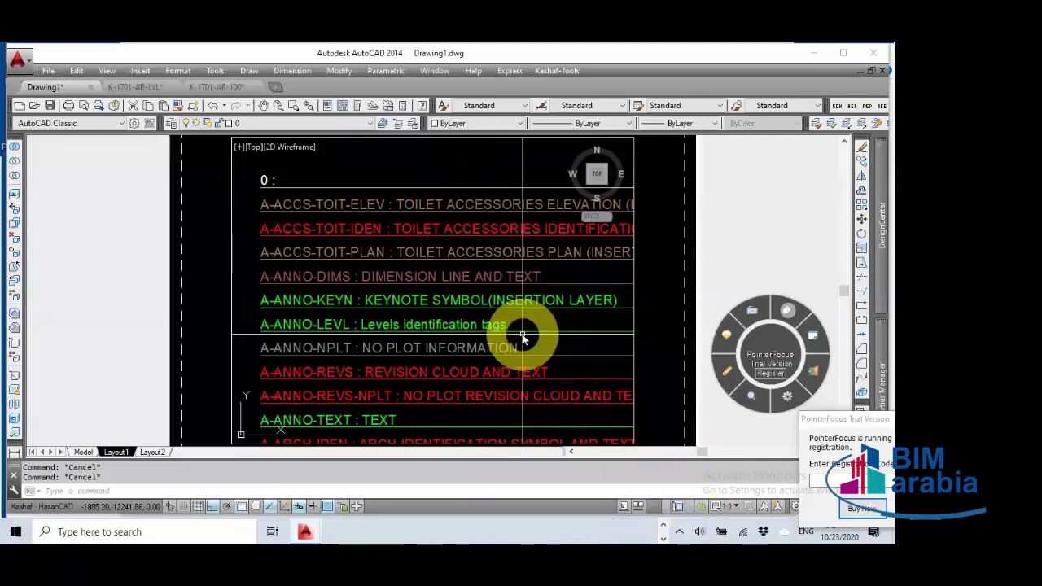
type("vpl")
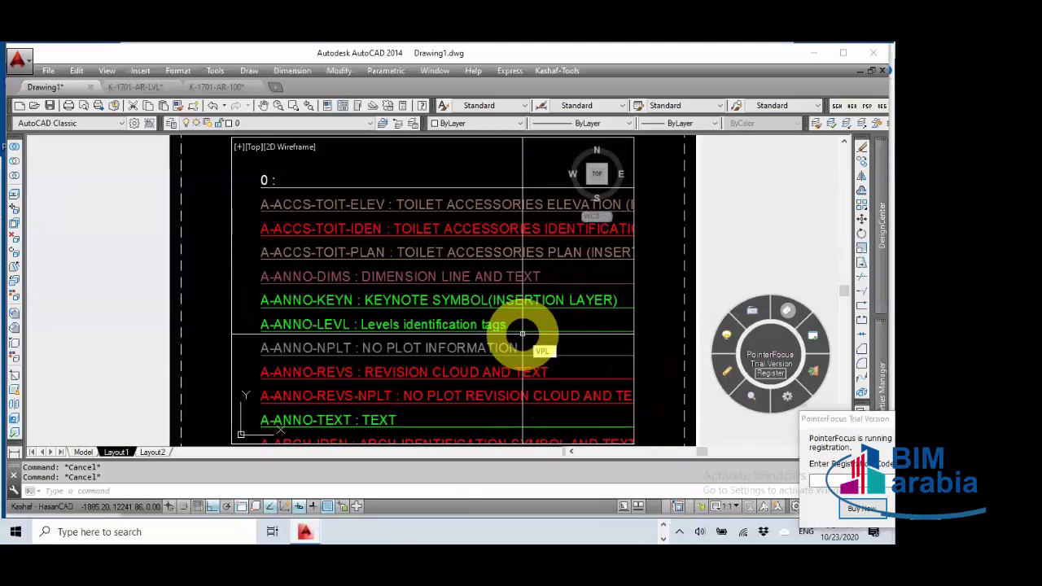
key("Return")
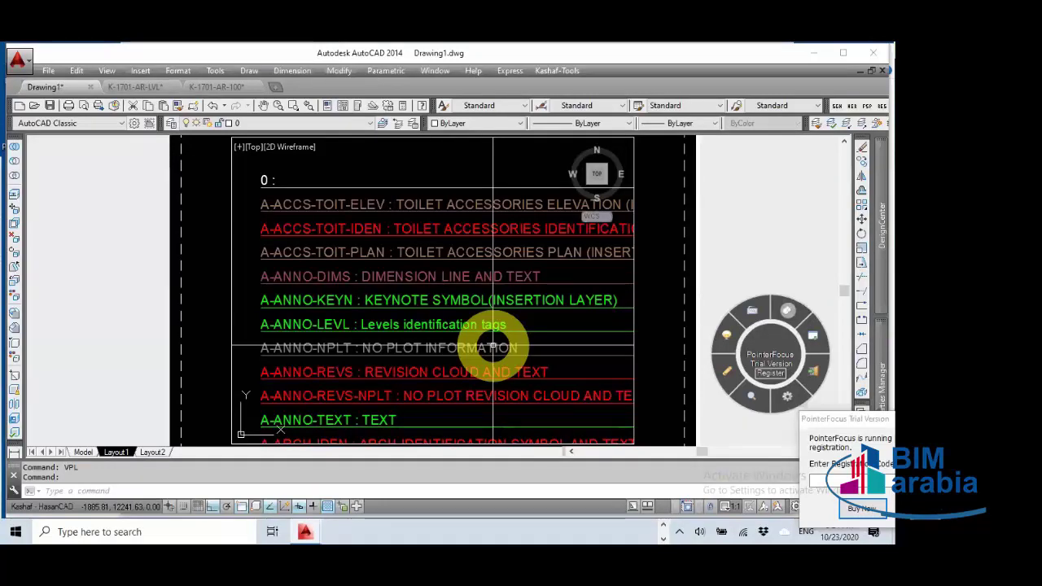
scroll(444, 324, "down", 1)
scroll(444, 324, "up", 3)
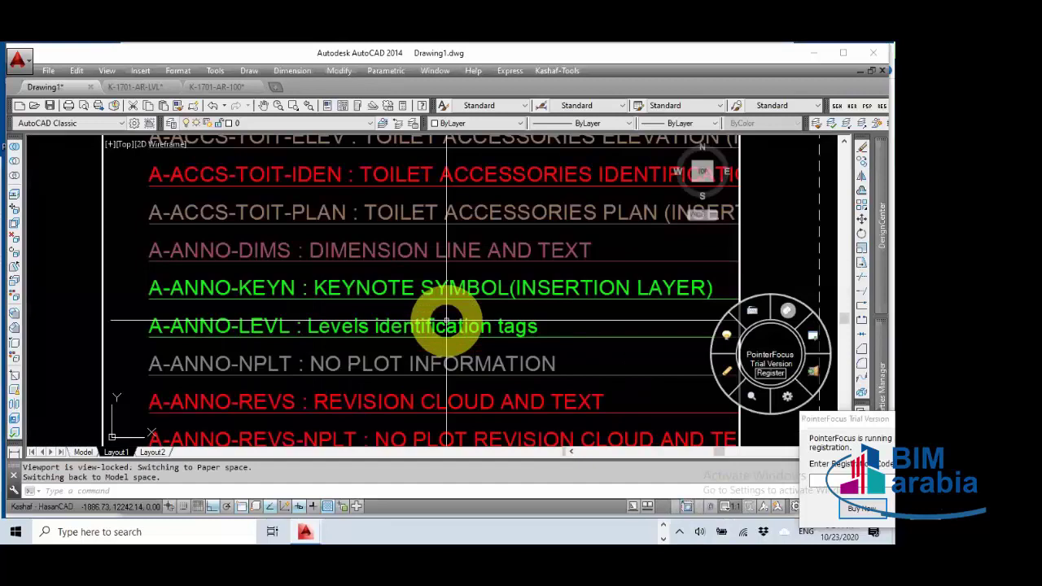
scroll(447, 317, "down", 2)
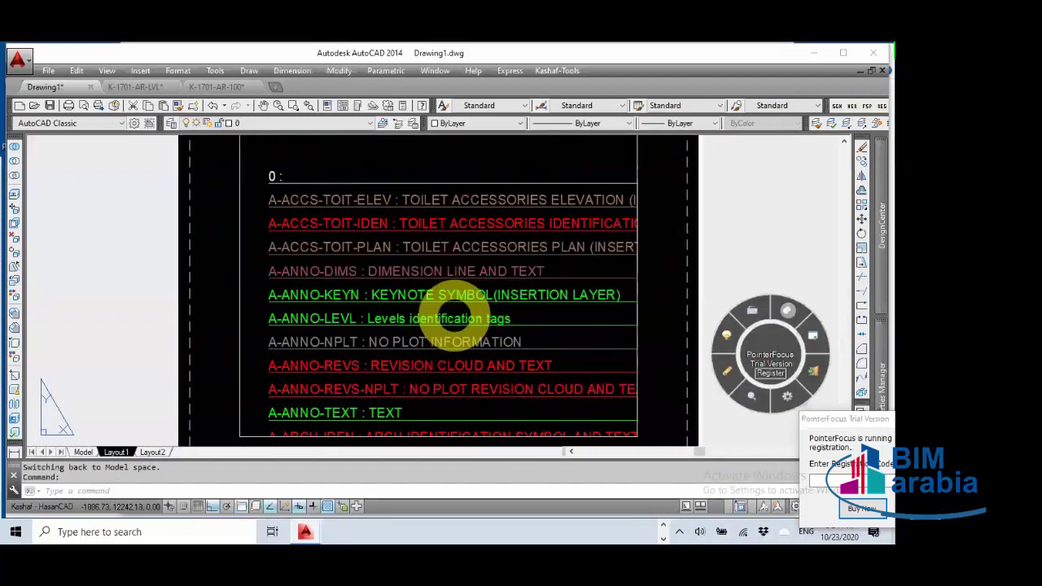
Step: From paper space, narrow the legend viewport by pulling its right edge in
double_click(226, 283)
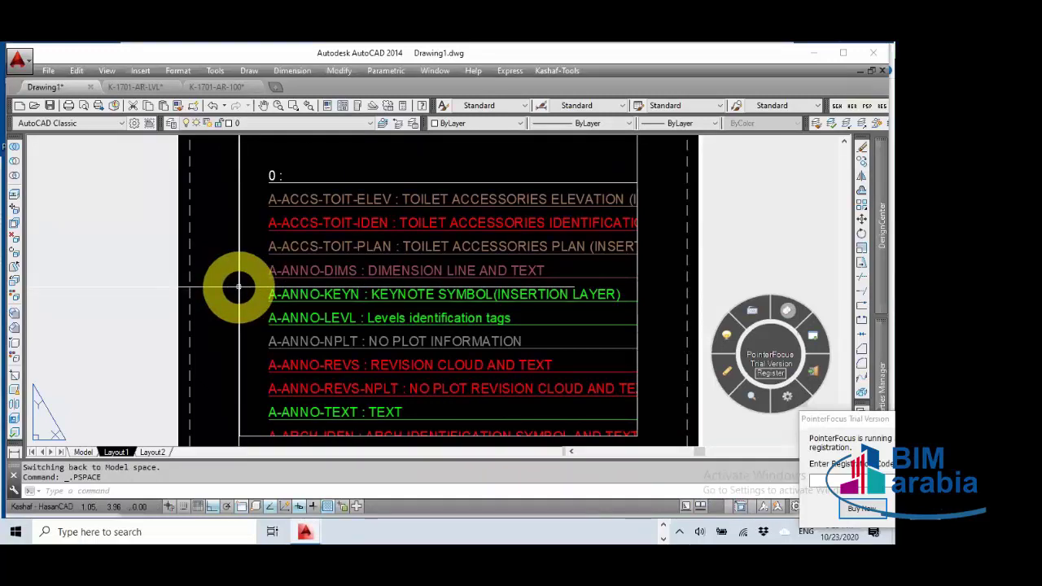
left_click(238, 287)
scroll(229, 303, "down", 4)
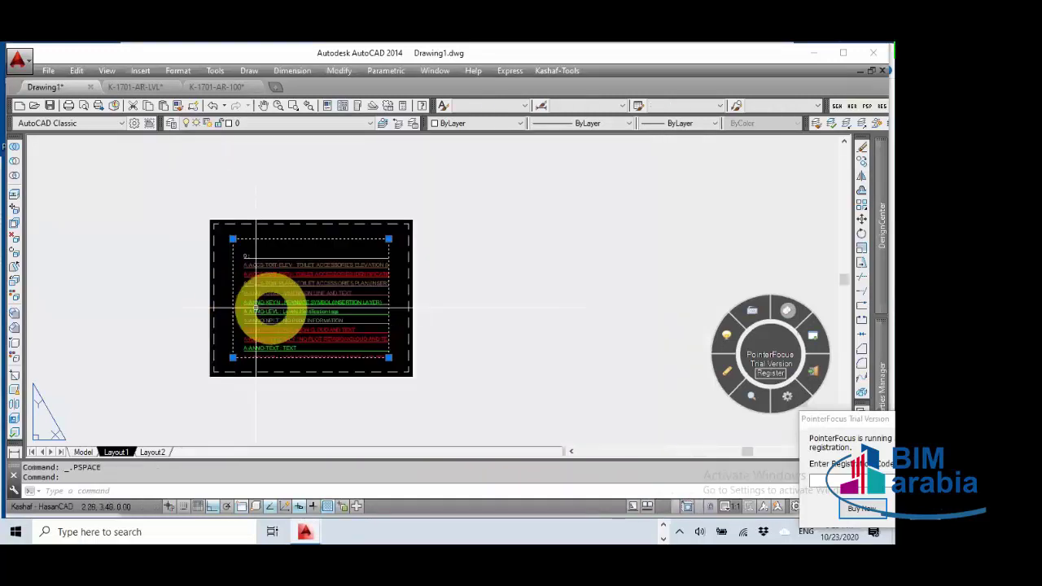
left_click(390, 239)
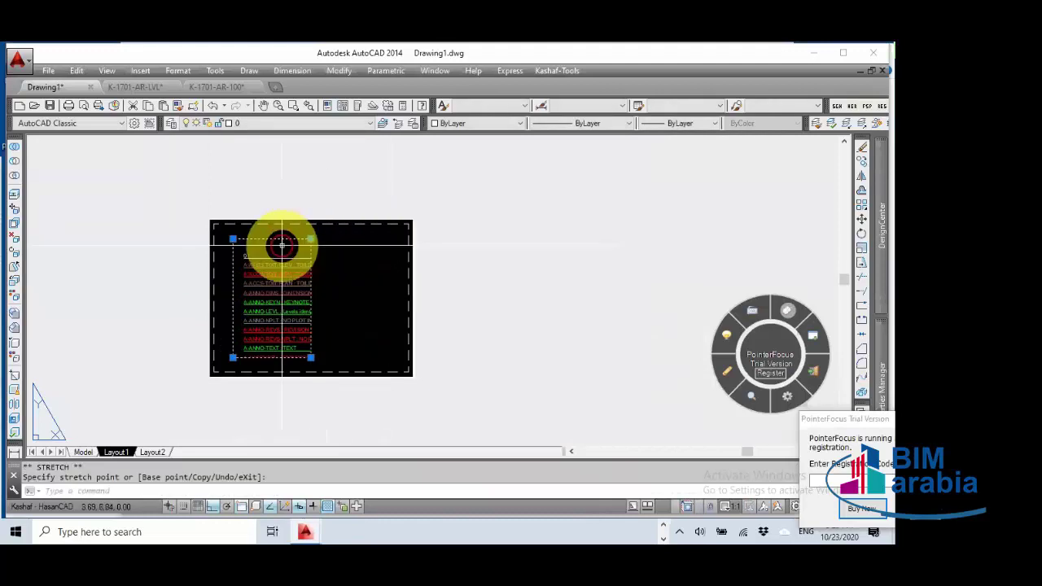
key("Escape")
Step: Copy the viewport to its right with CO, then activate the left viewport
type("co")
key("Return")
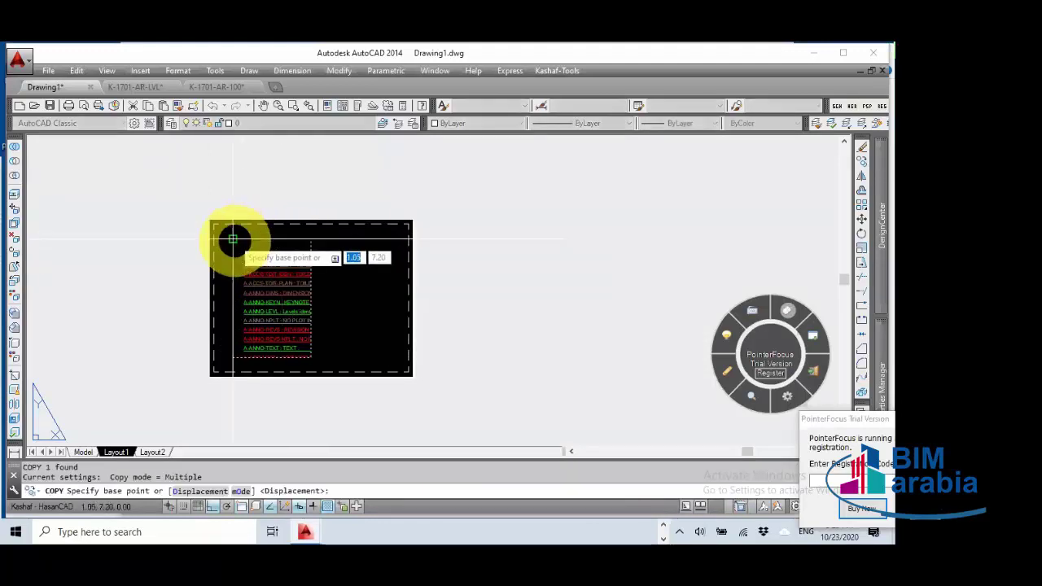
left_click(233, 240)
left_click(312, 239)
key("Escape")
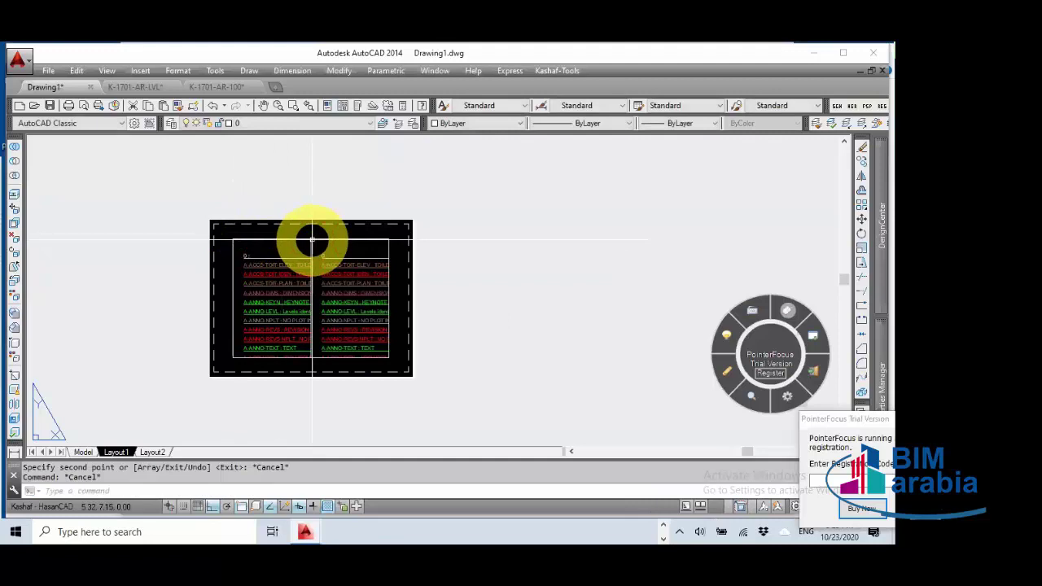
middle_click(300, 274)
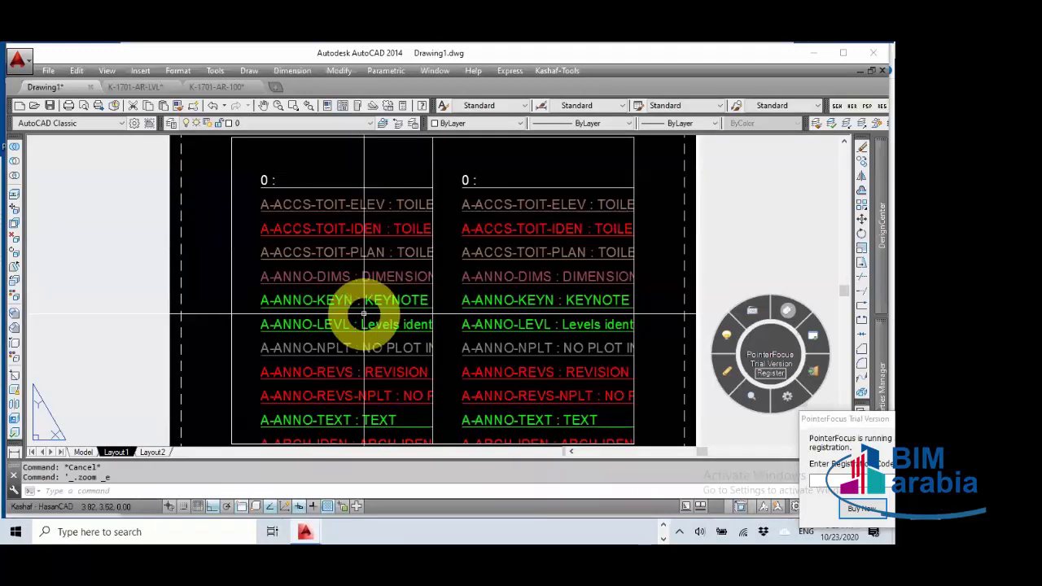
double_click(355, 252)
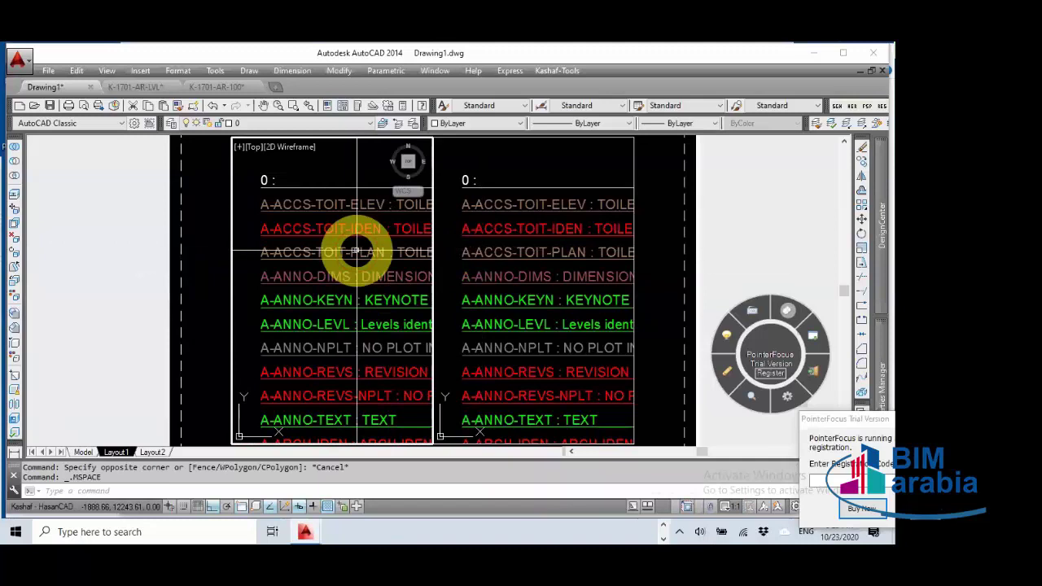
left_click(244, 123)
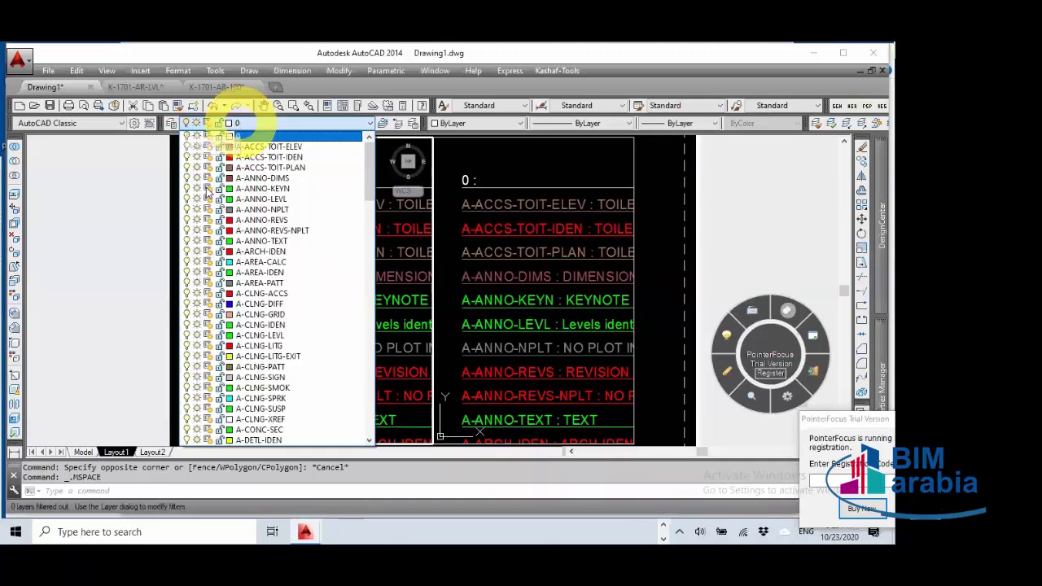
Step: Freeze A-ACCS-TOIT-ELEV, A-ACCS-TOIT-IDEN and A-ACCS-TOIT-PLAN in the left viewport only
left_click(188, 188)
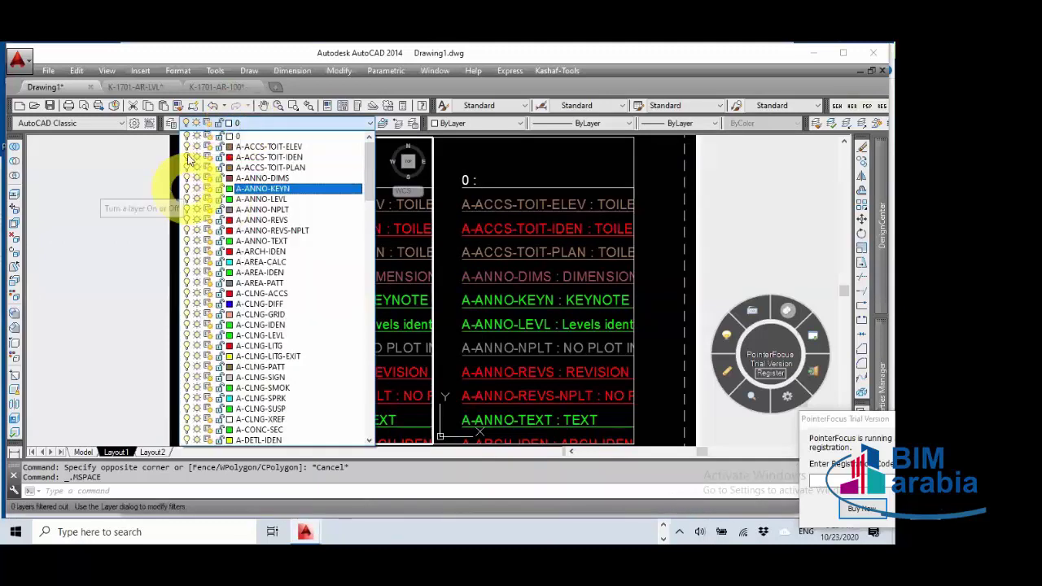
left_click(187, 158)
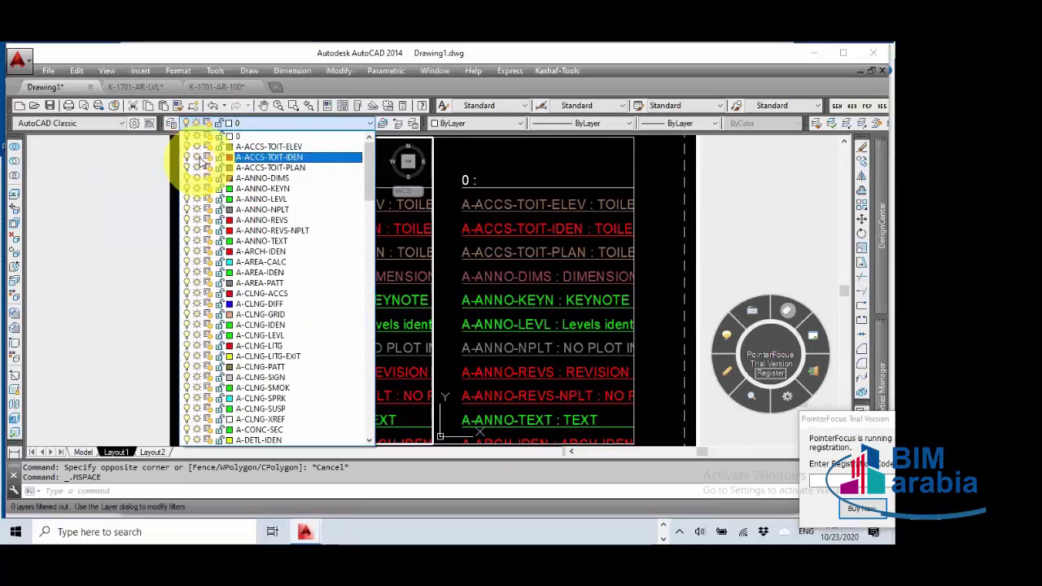
left_click(209, 169)
left_click(210, 198)
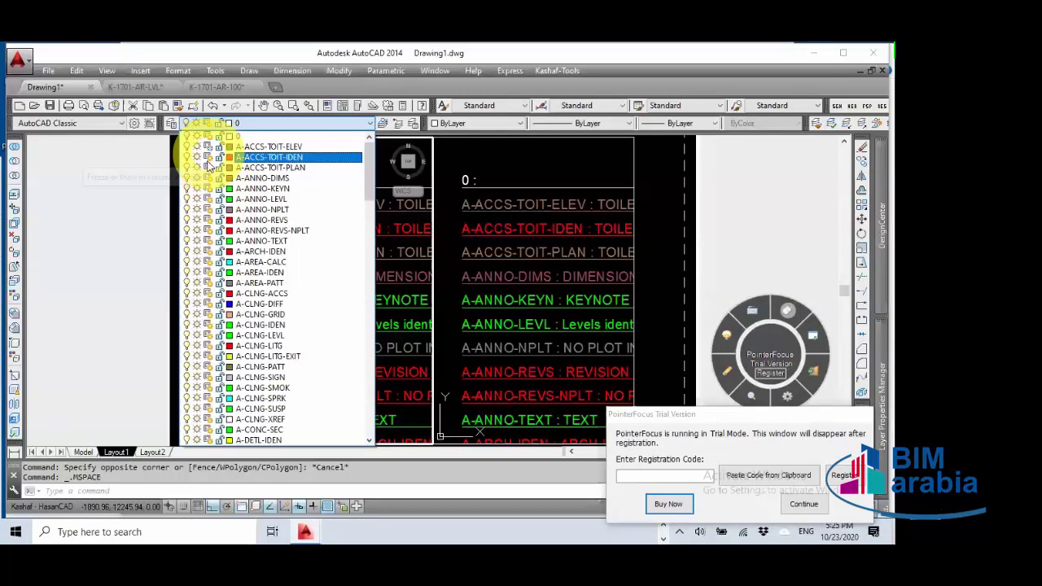
left_click(208, 146)
left_click(208, 157)
left_click(208, 167)
left_click(498, 213)
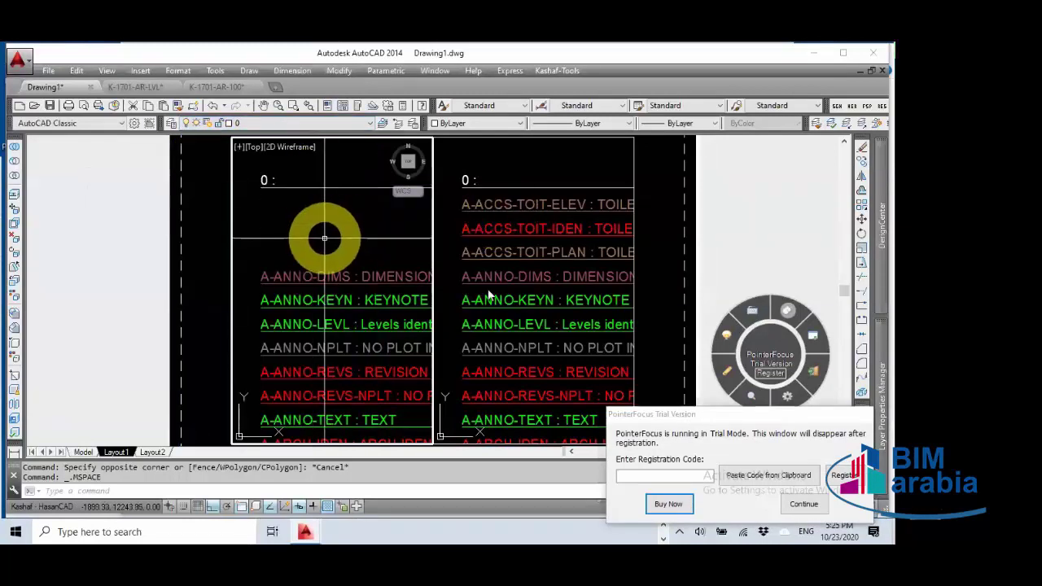
Step: Activate the right viewport and freeze the A-ANNO layers in it
left_click(506, 277)
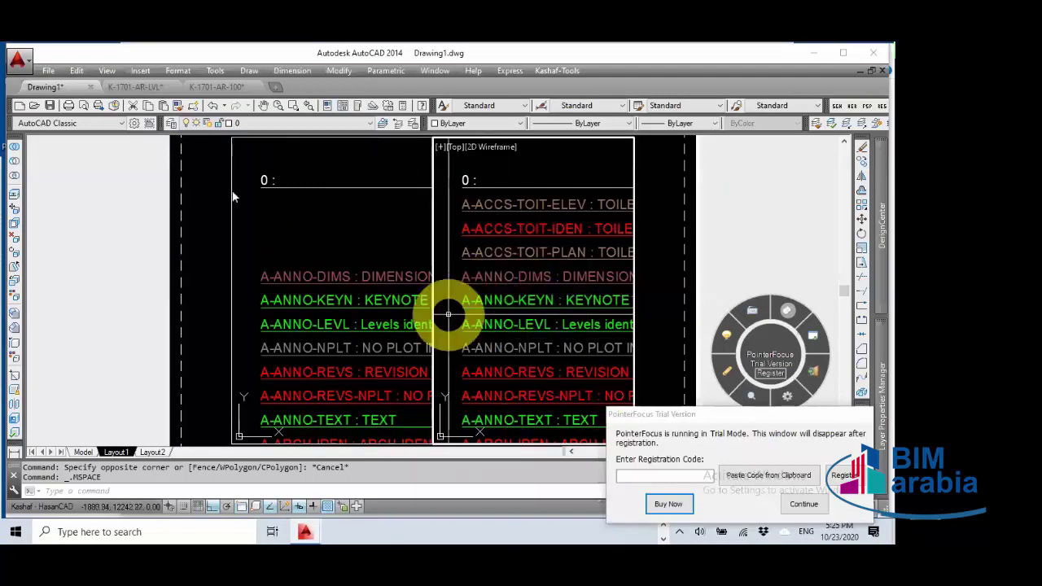
left_click(235, 123)
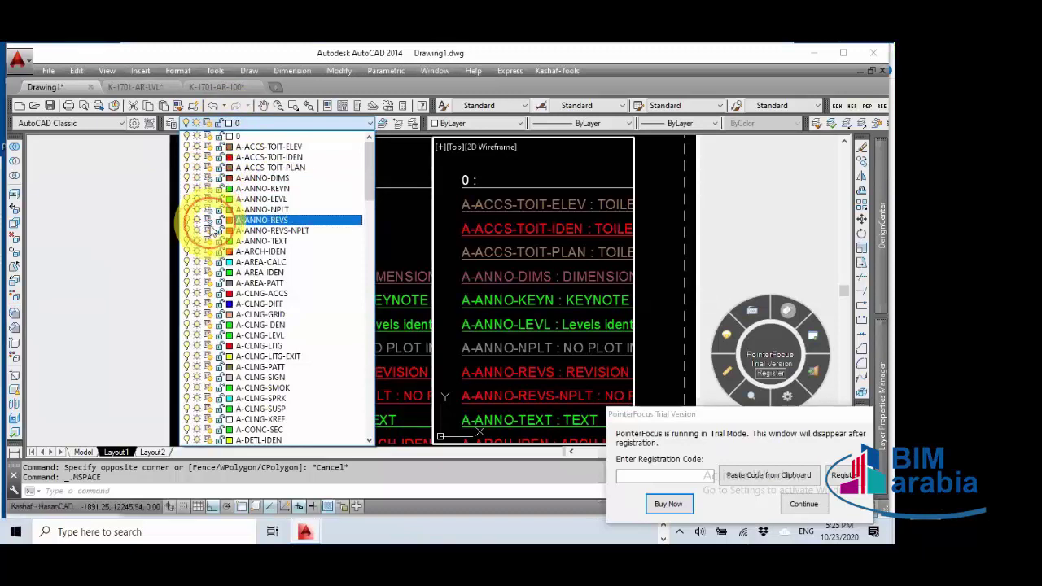
left_click(391, 228)
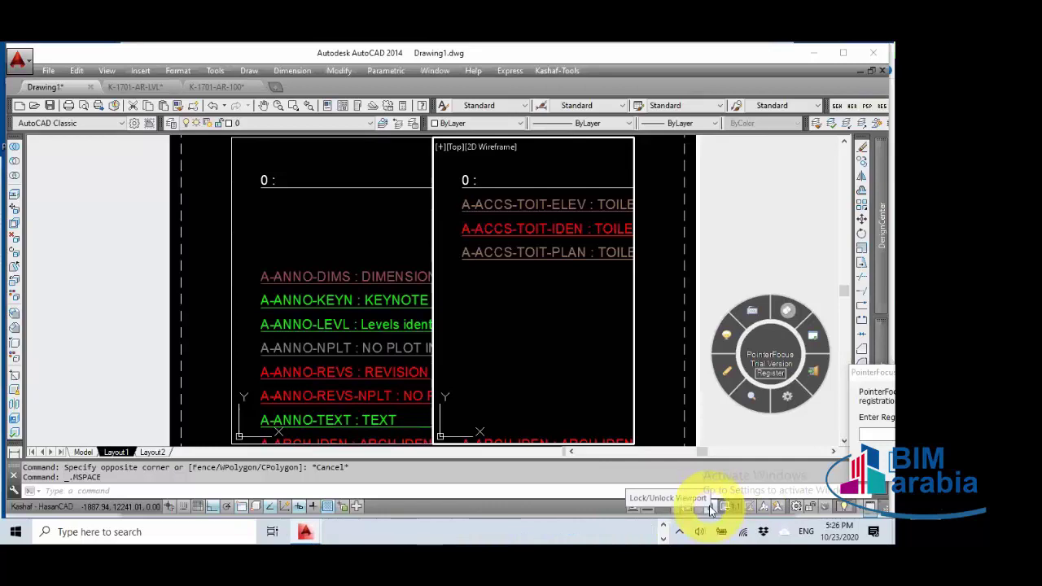
Step: Lock the active viewport and dock the Layer Properties palette beside the drawing
left_click(707, 509)
left_click(705, 511)
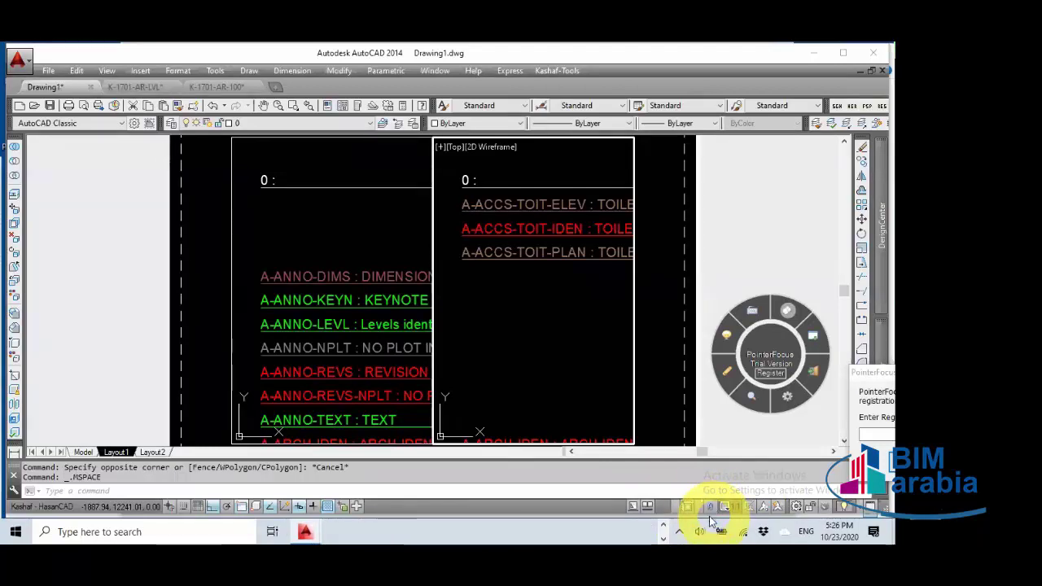
mouse_move(868, 340)
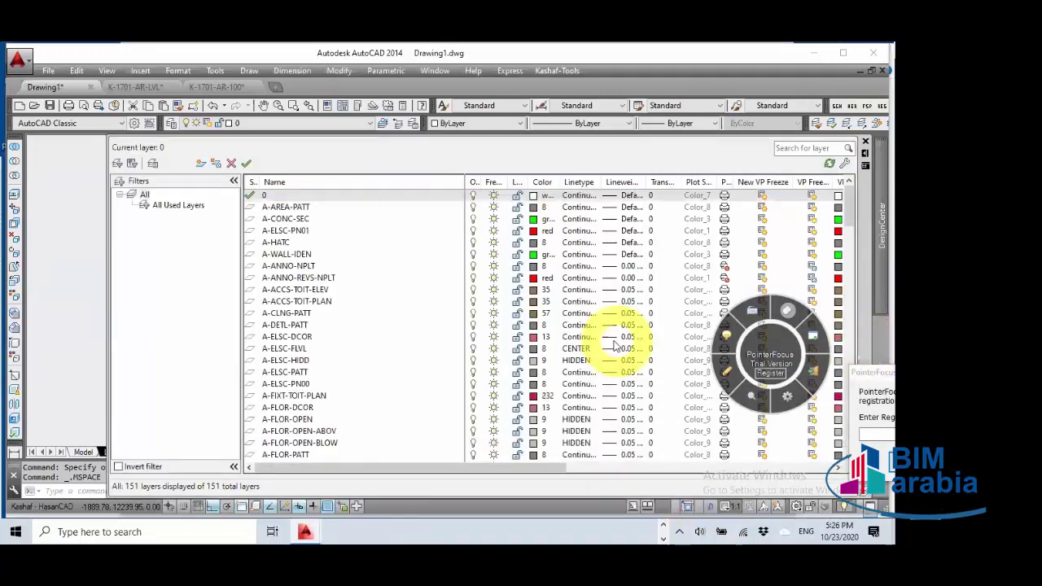
left_click(646, 474)
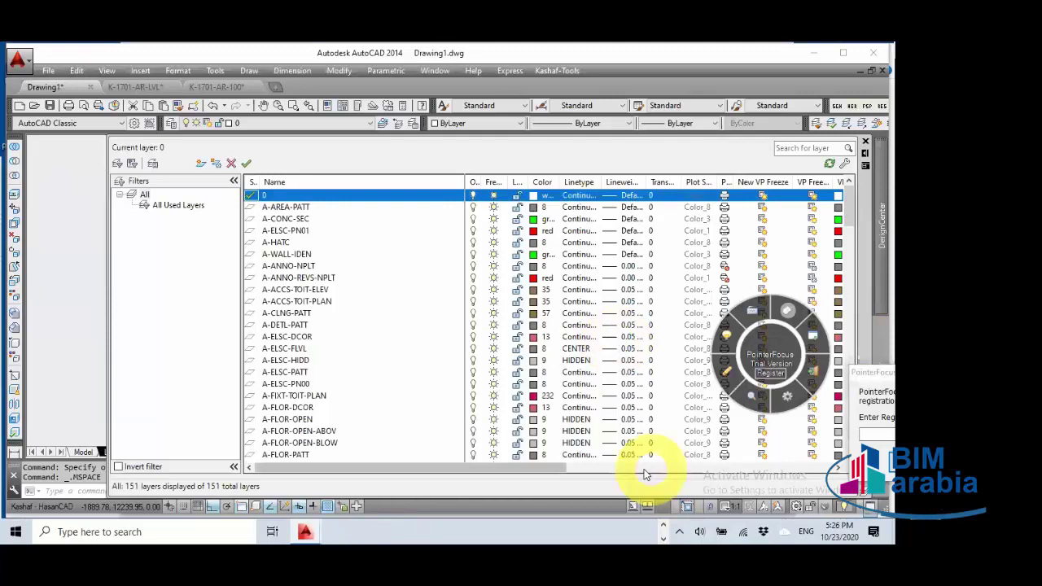
left_click(646, 474)
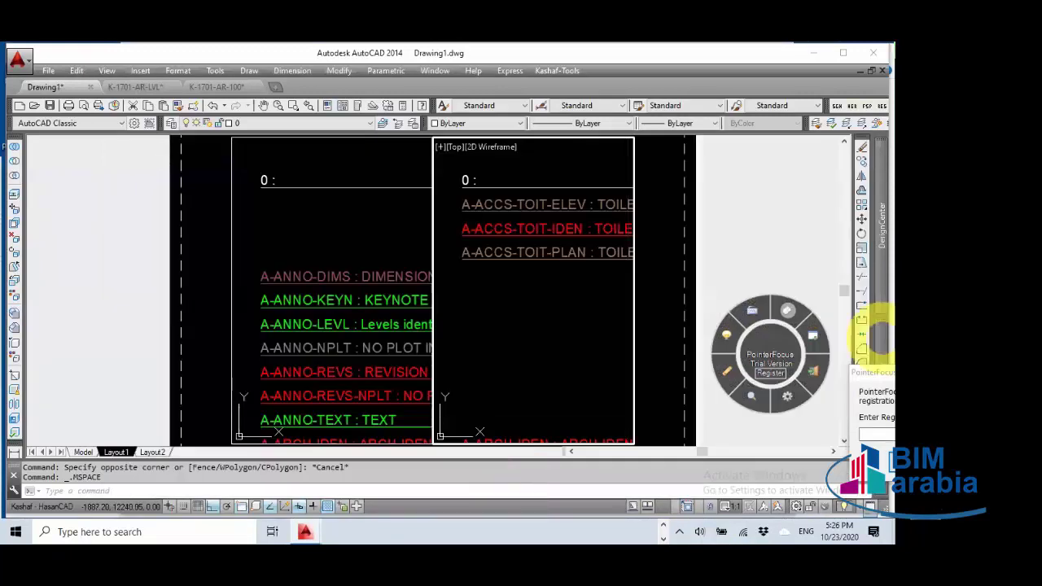
mouse_move(879, 334)
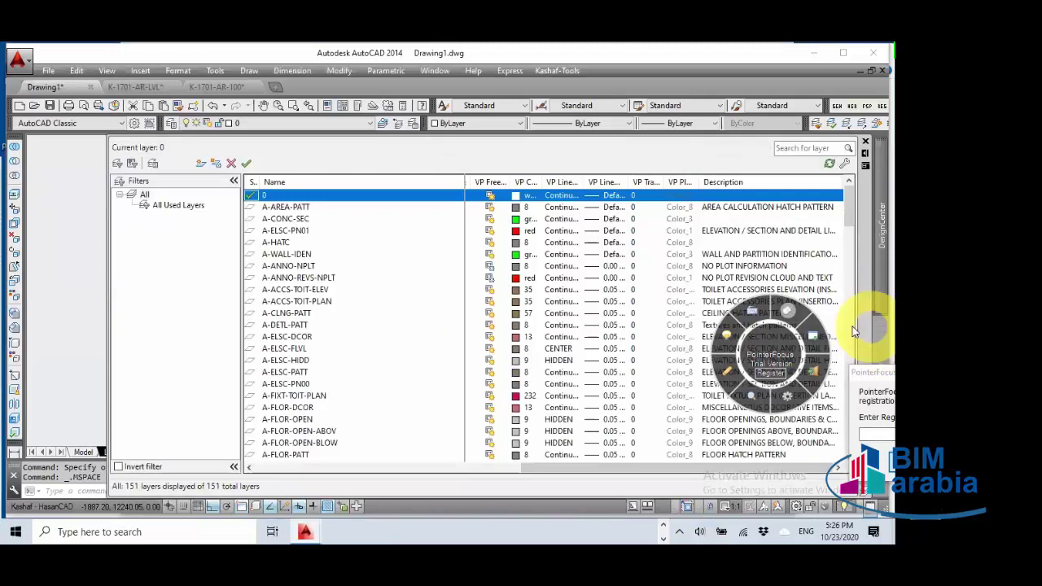
left_click_drag(861, 326, 698, 327)
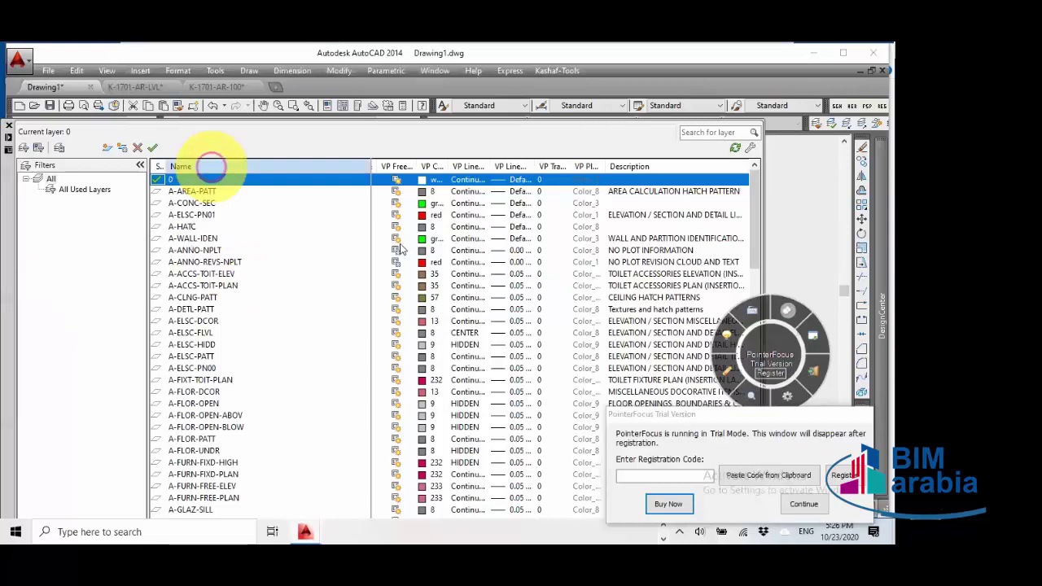
Step: Sort the layers by name ascending and widen the VP Color column
left_click(211, 167)
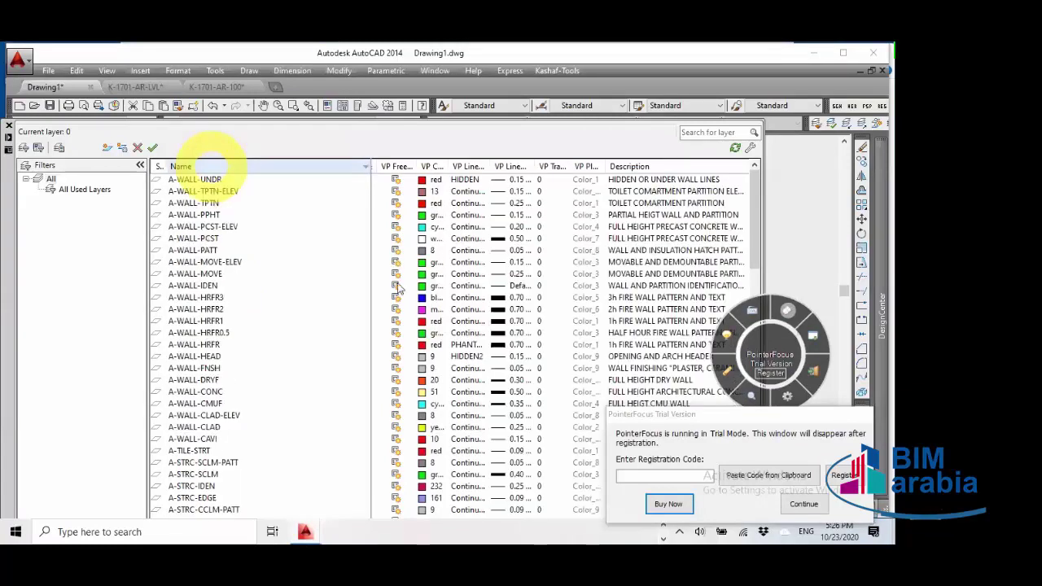
left_click(210, 167)
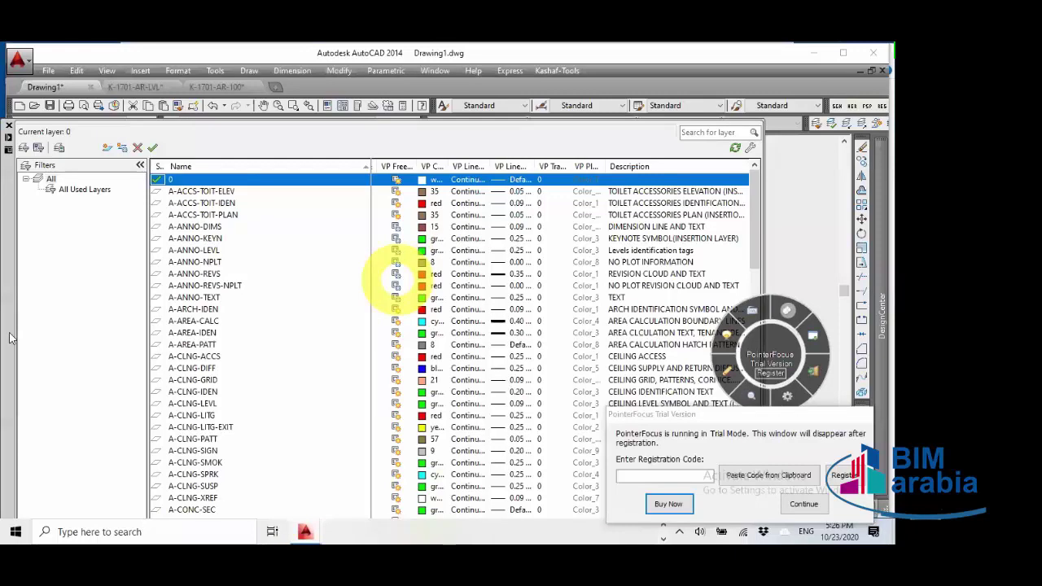
double_click(450, 166)
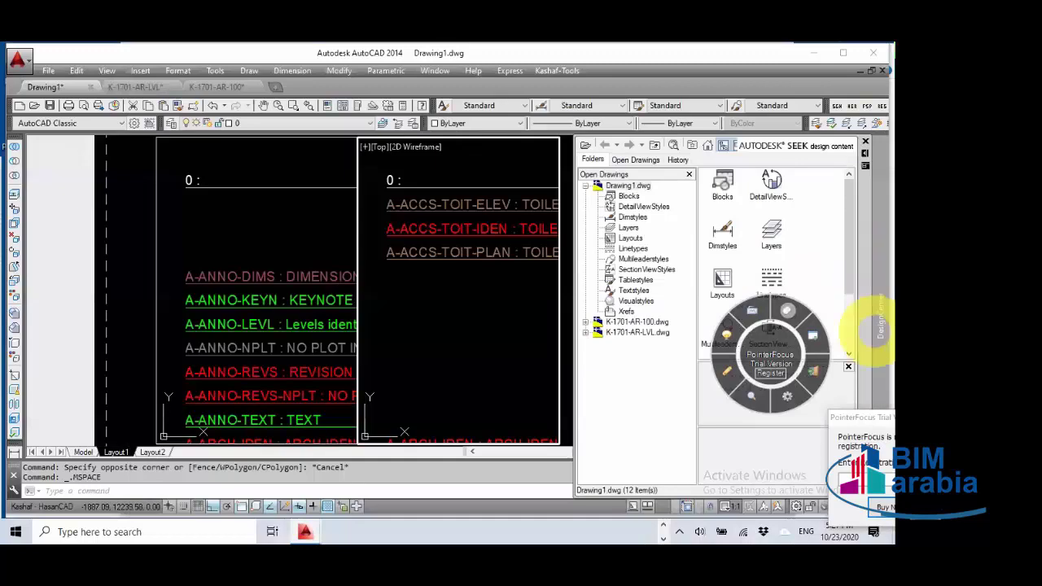
Step: Close DesignCenter, autofit the Name column, and scroll the layer list to VP Color
left_click(866, 142)
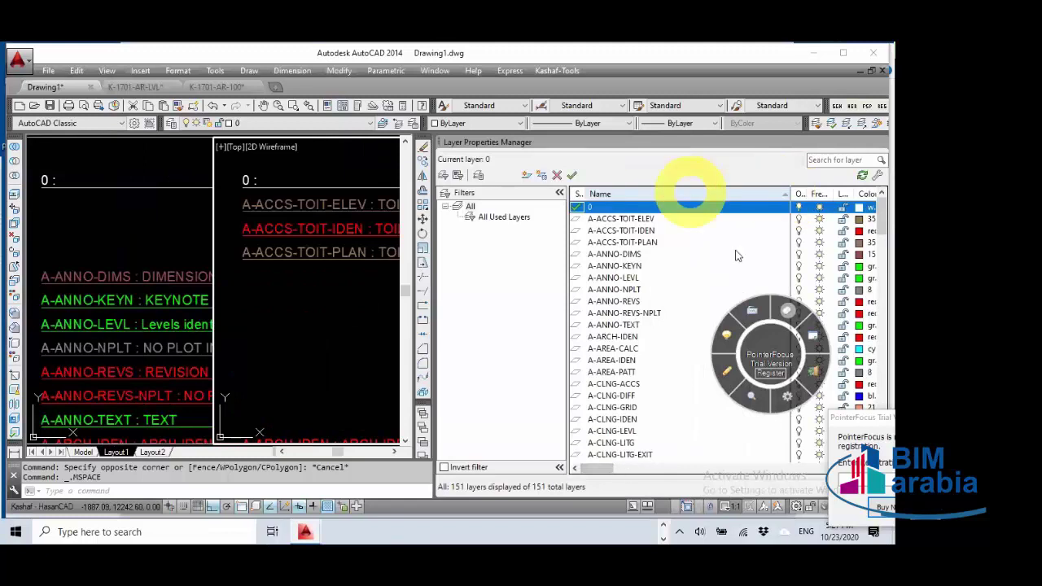
double_click(789, 194)
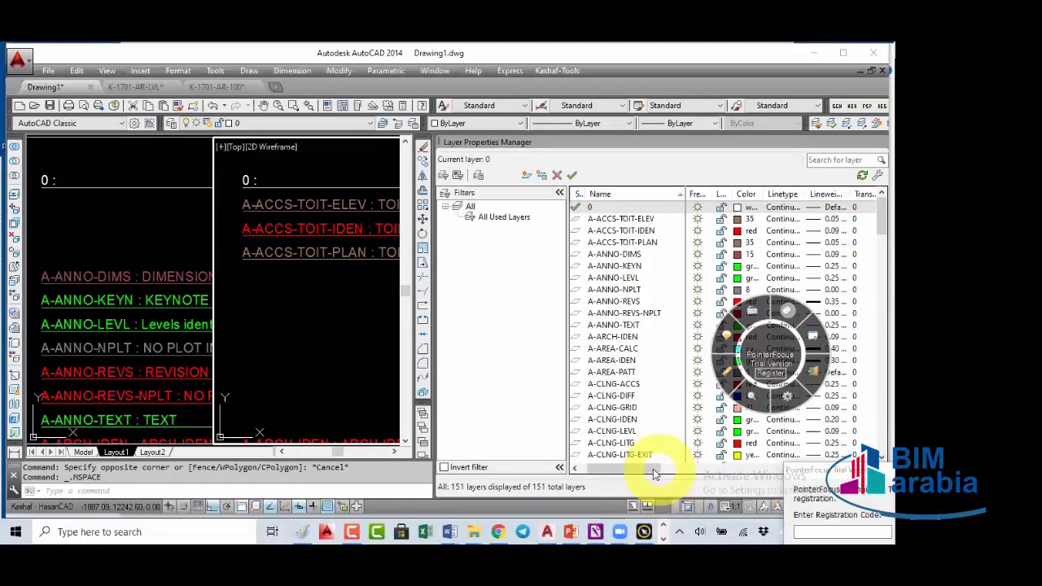
left_click_drag(661, 477, 717, 478)
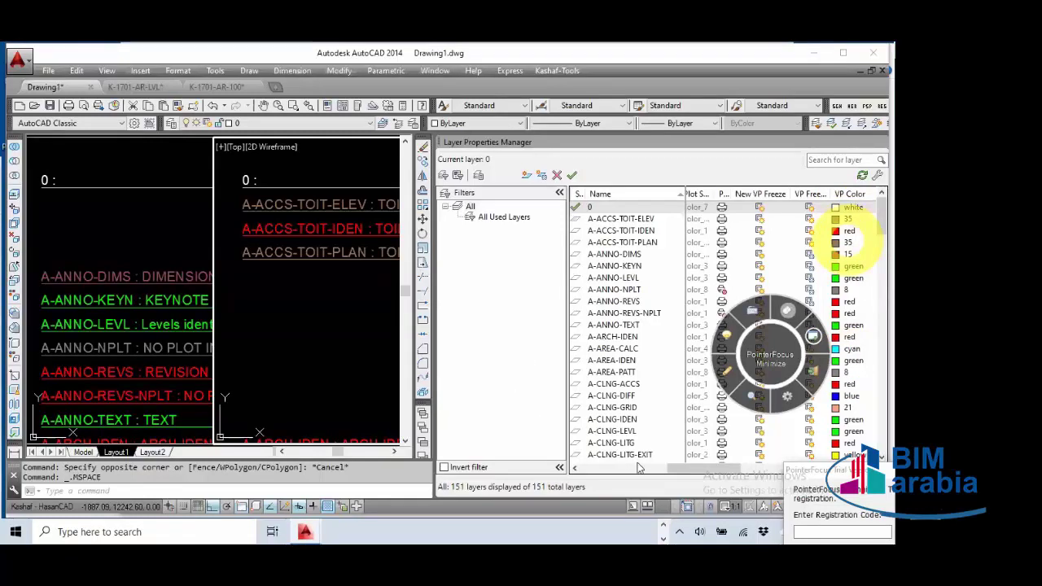
Step: Set VP Color to yellow for A-ACCS-TOIT-PLAN, A-ACCS-TOIT-IDEN and A-ACCS-TOIT-ELEV
left_click(847, 242)
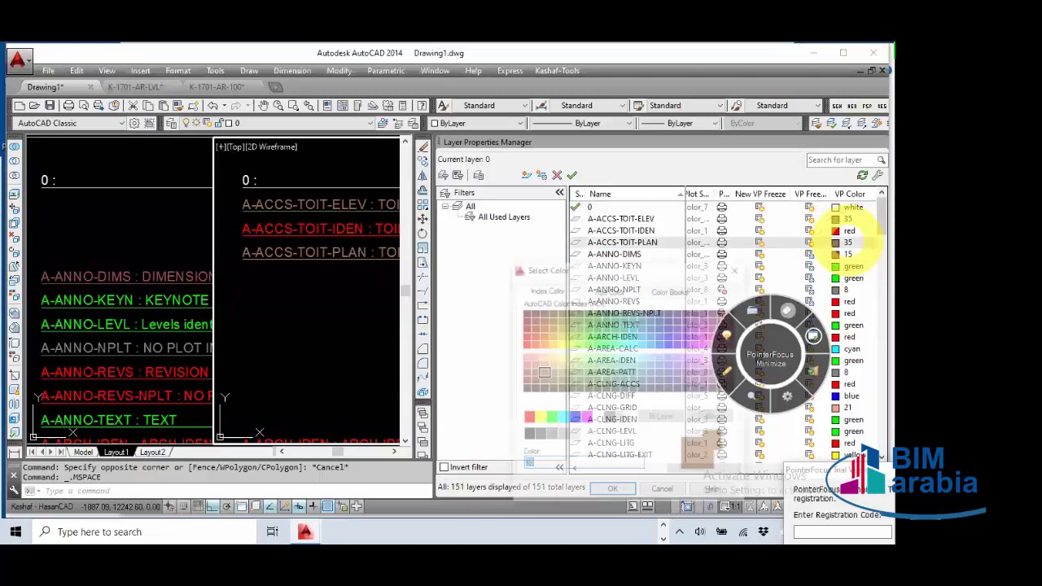
left_click(538, 418)
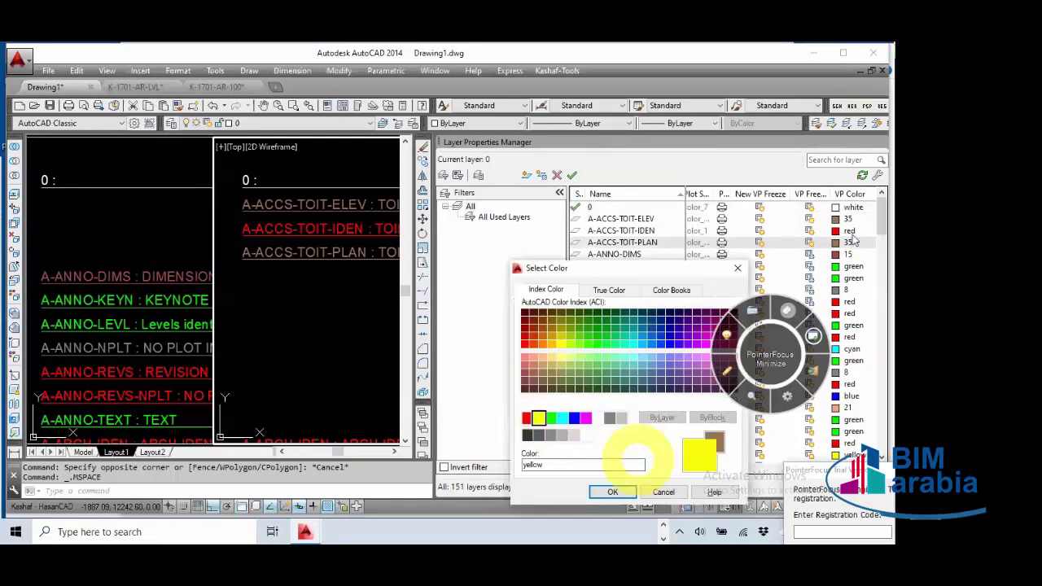
left_click(613, 492)
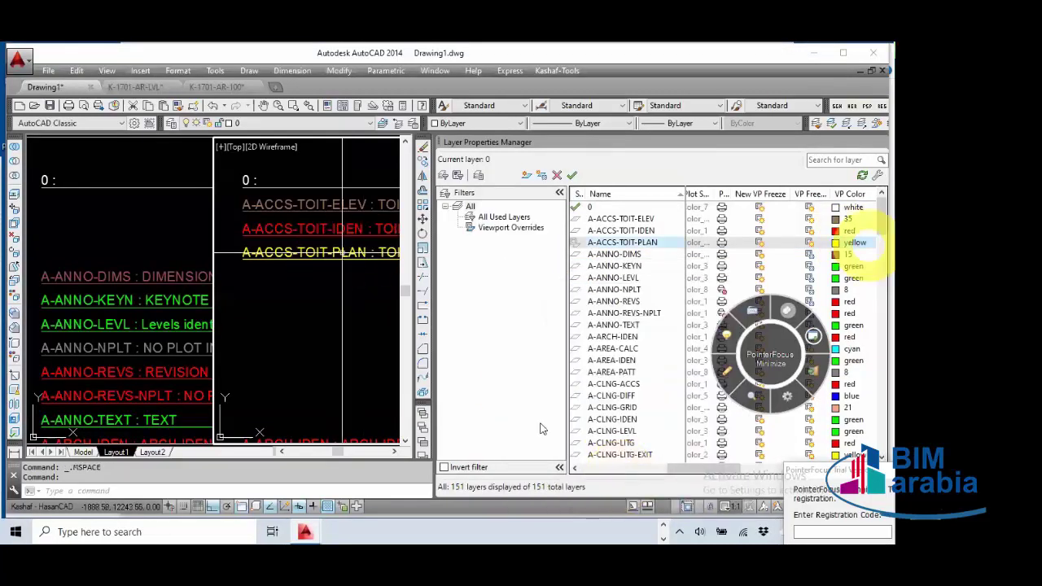
left_click(851, 230)
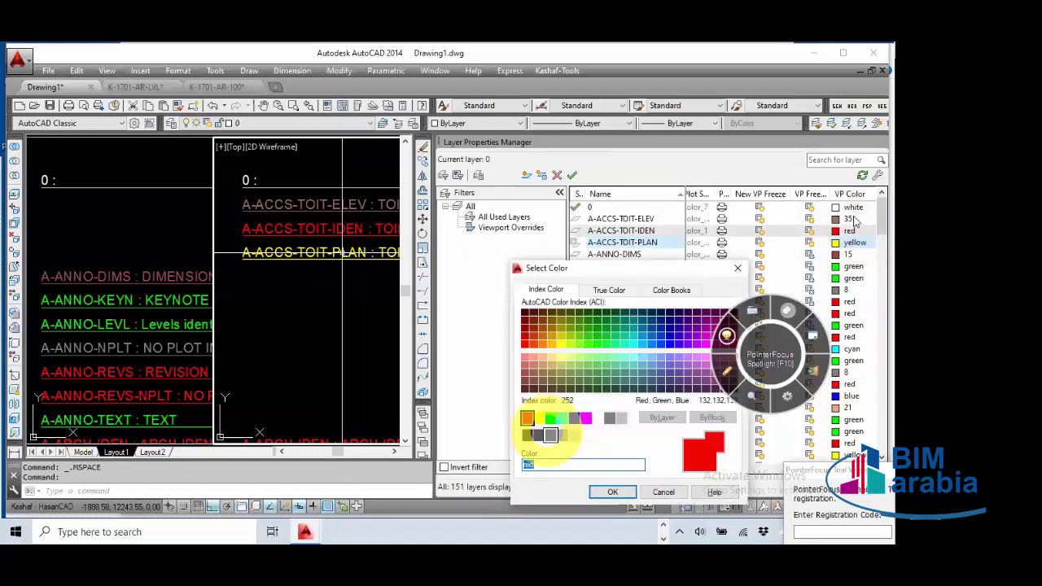
left_click(538, 418)
left_click(612, 492)
left_click(850, 218)
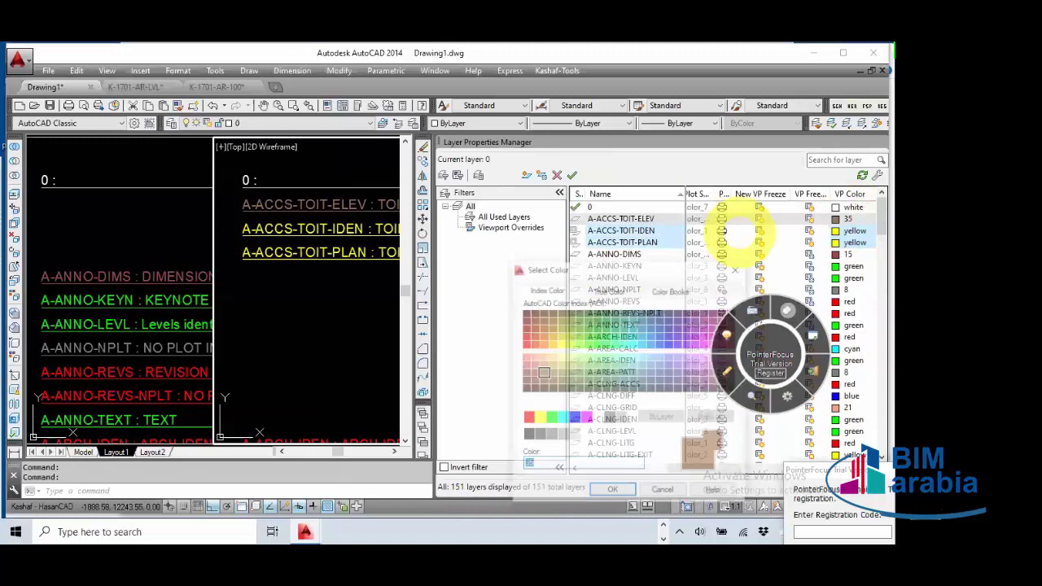
left_click(539, 418)
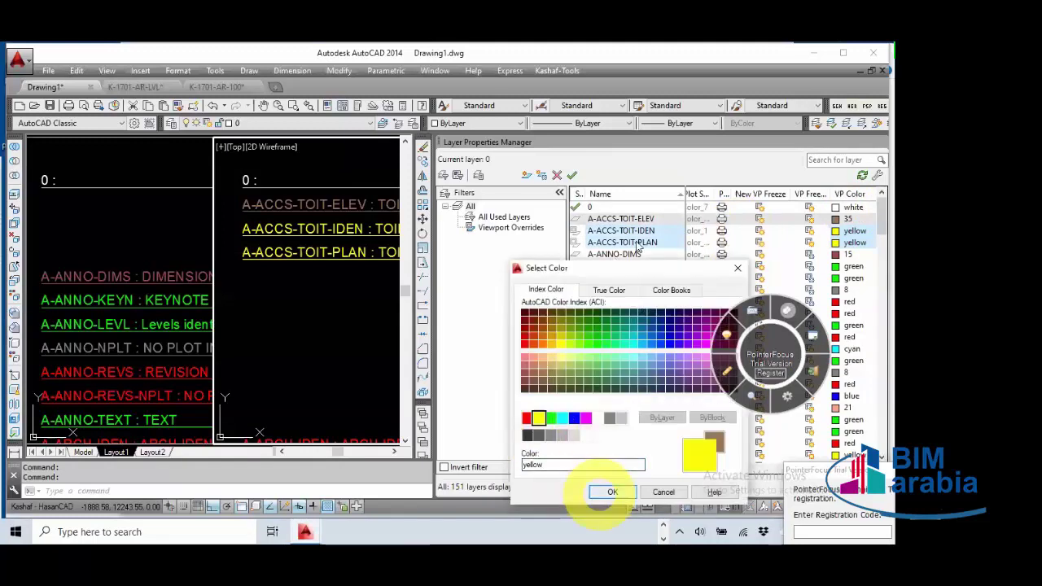
left_click(612, 492)
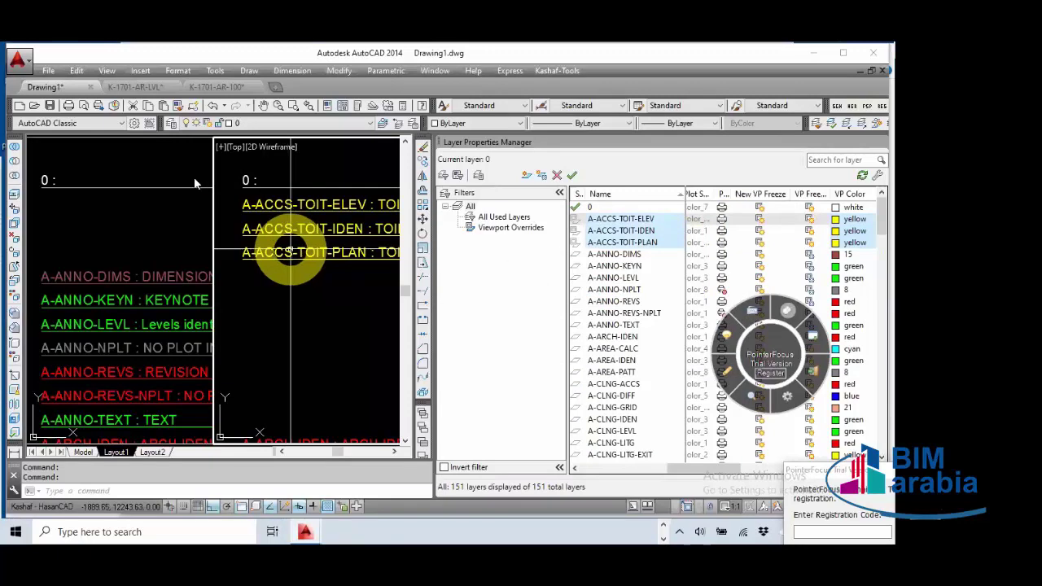
Step: Activate the left viewport and select the A-ACCS-TOIT-ELEV layer
right_click(174, 260)
left_click(186, 174)
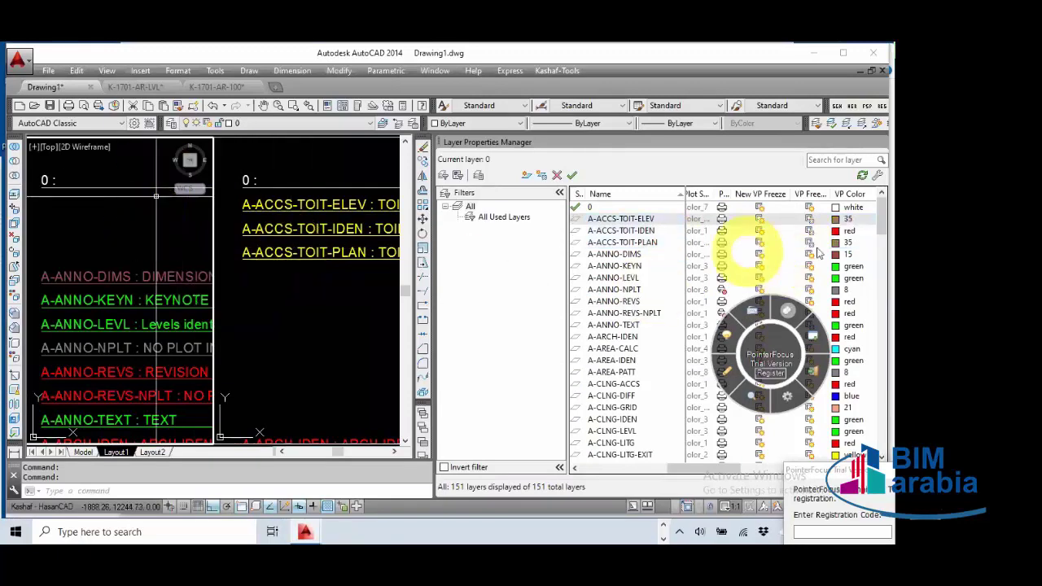
left_click(786, 218)
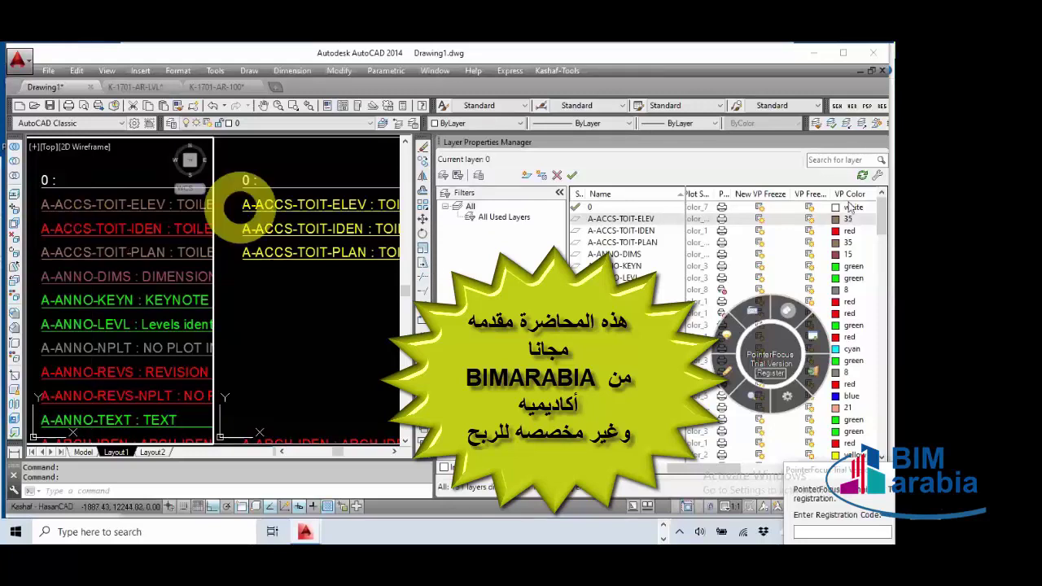
Step: Return to paper space and scroll the layer list to the Color, Linetype and Lineweight columns
left_click(321, 278)
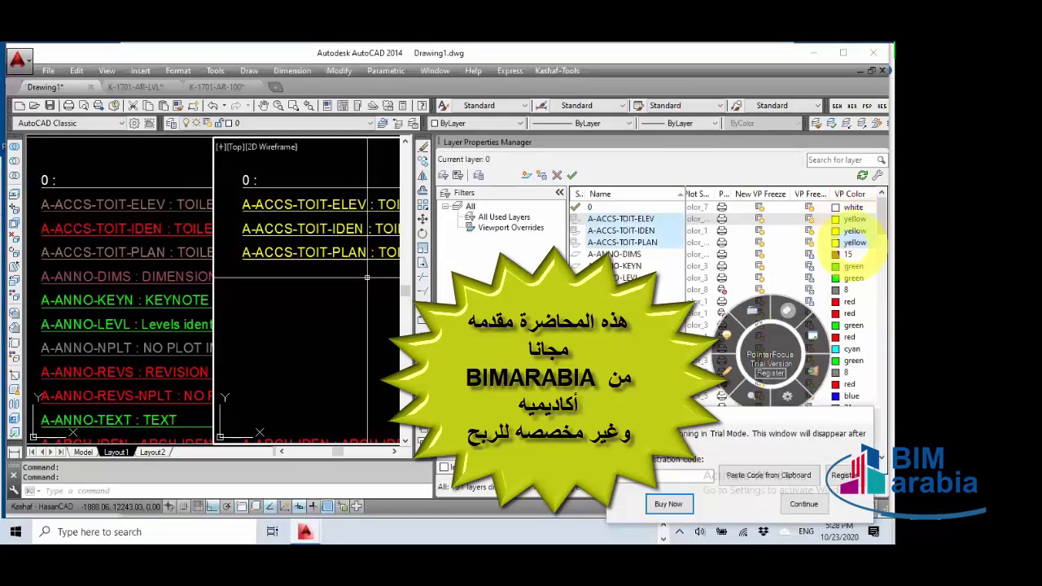
scroll(167, 194, "up", 1)
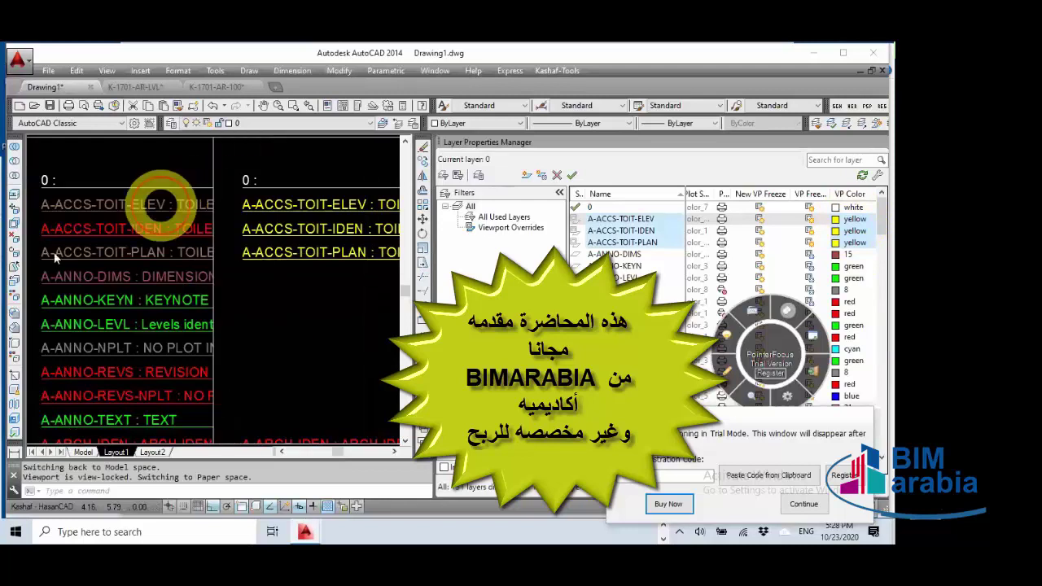
middle_click_drag(180, 205, 222, 204)
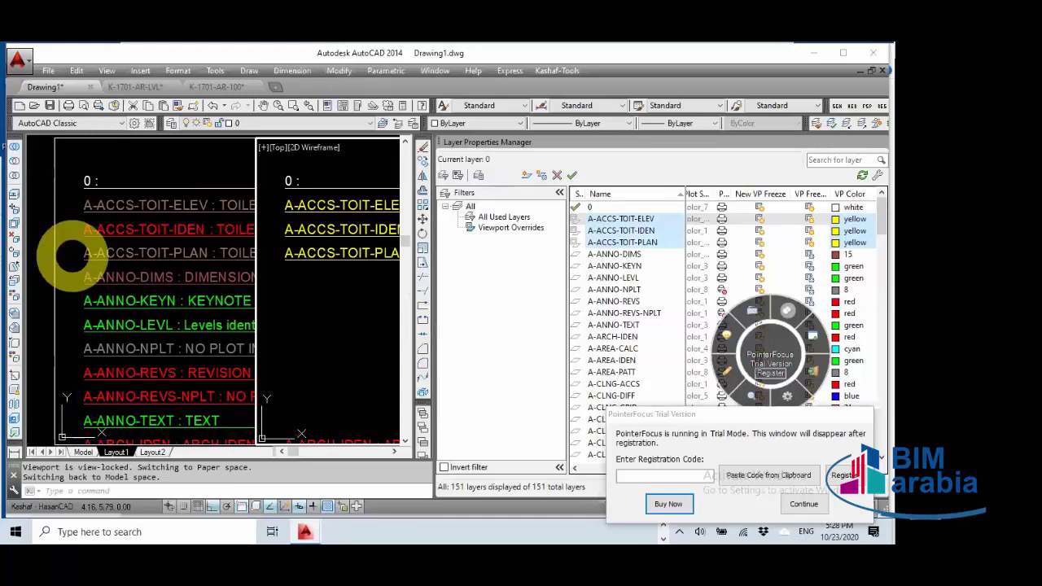
double_click(34, 281)
left_click(31, 283)
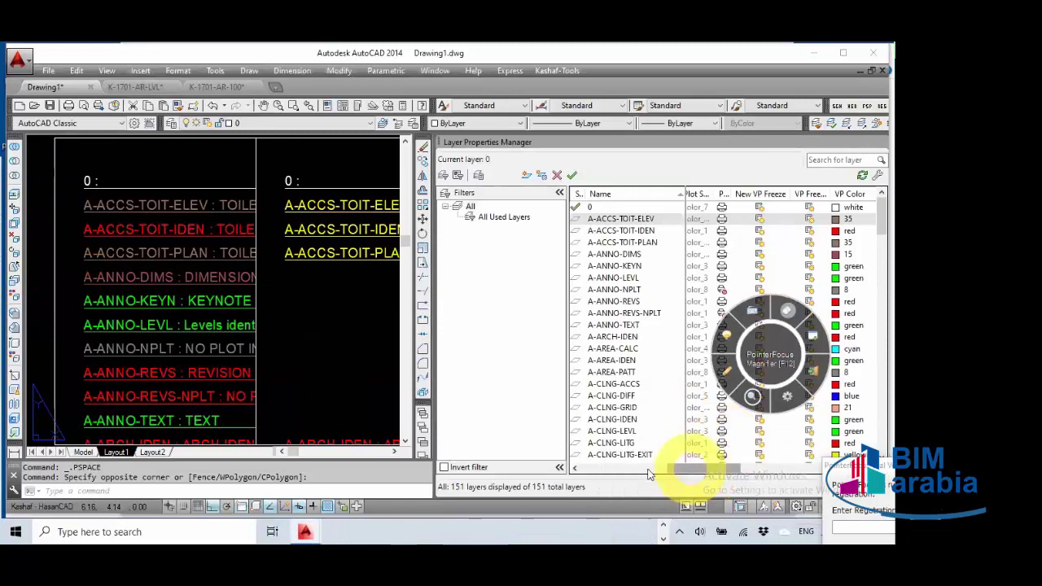
left_click(647, 473)
left_click(647, 473)
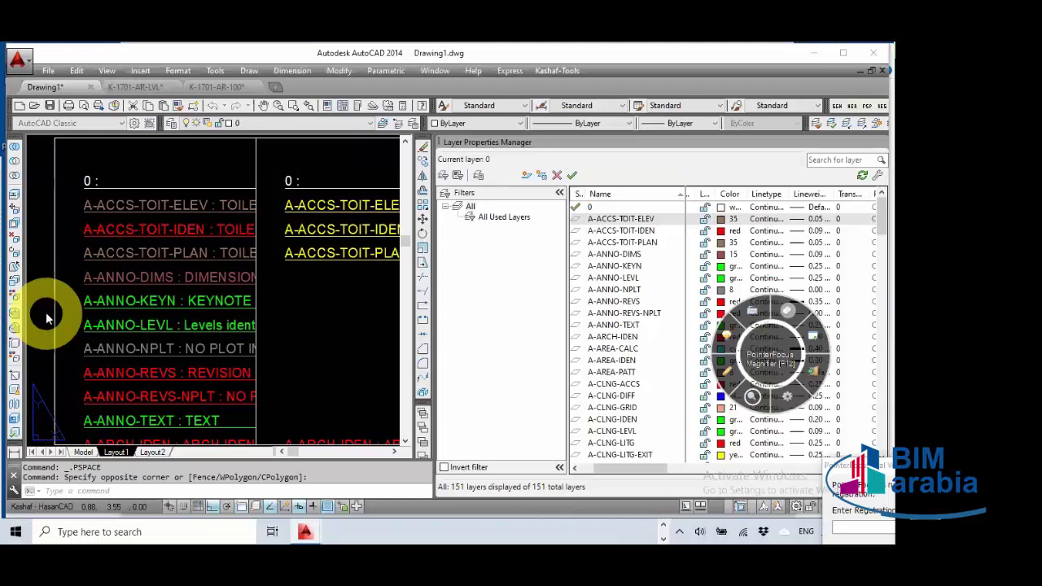
Step: In the plot settings, choose Kashaf.CTB as the plot style table and open it for editing
key("ctrl+p")
left_click(574, 149)
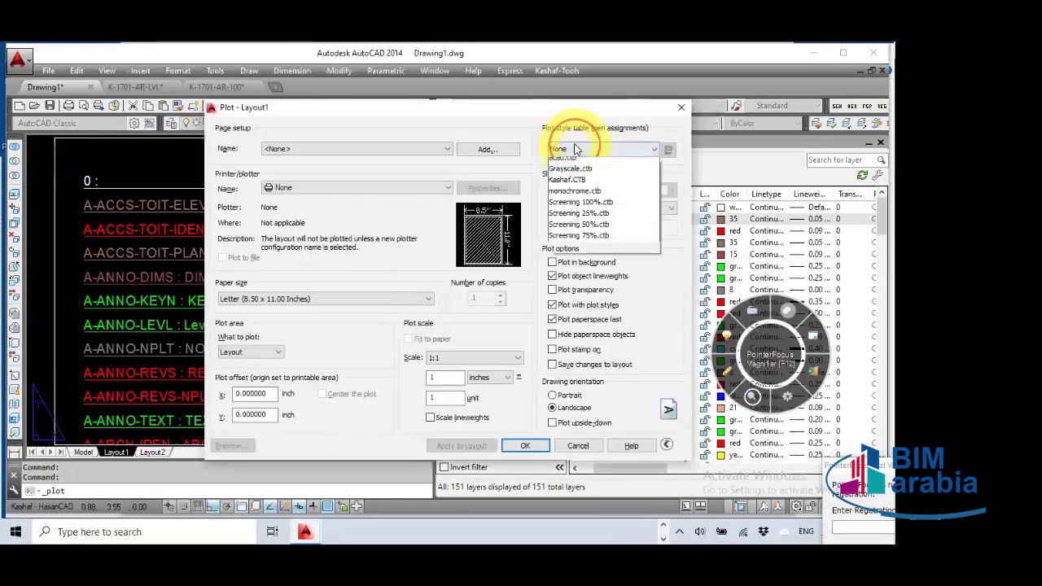
left_click(554, 195)
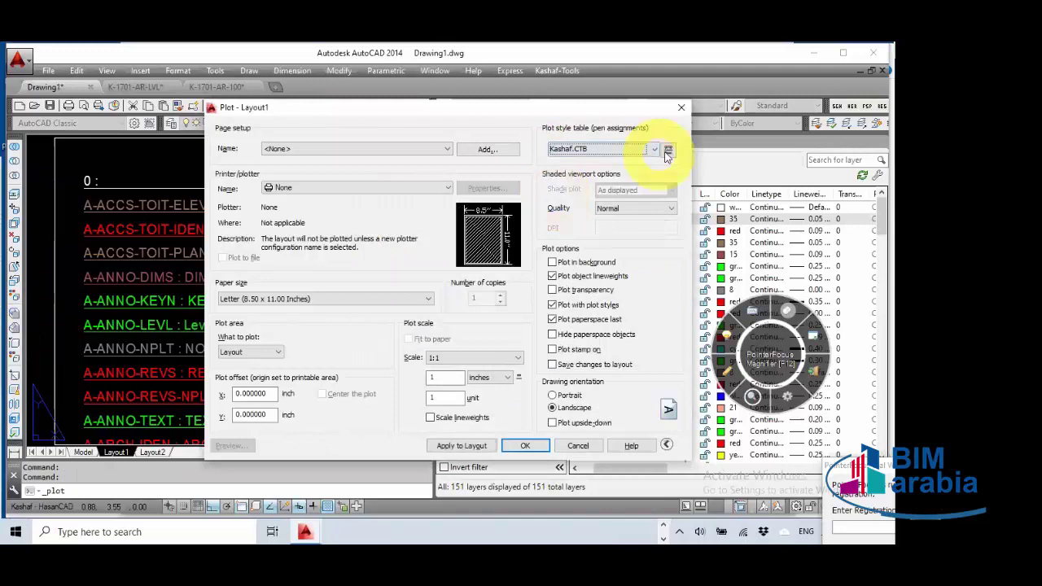
left_click(668, 150)
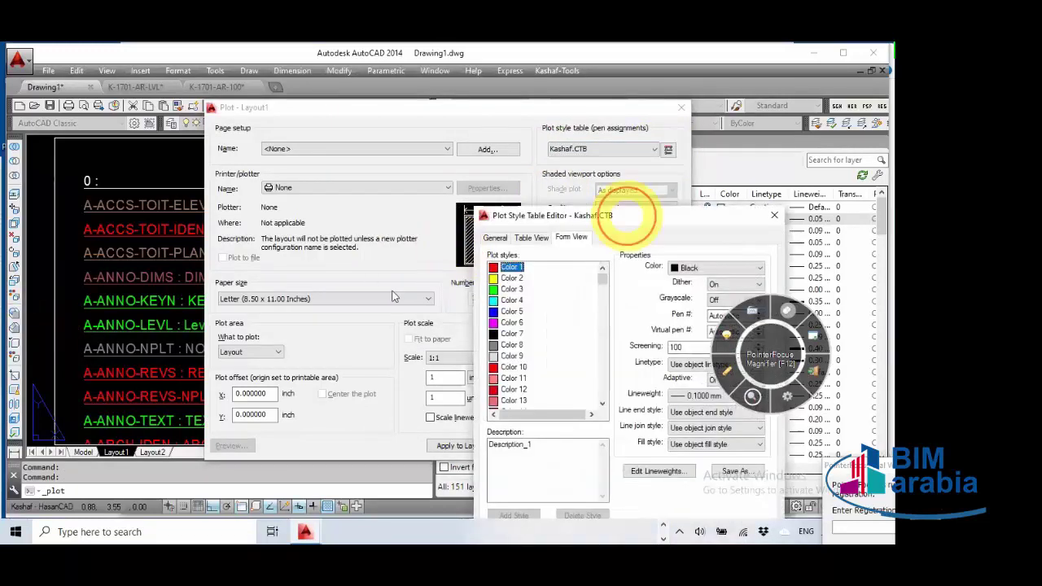
left_click_drag(586, 215, 287, 133)
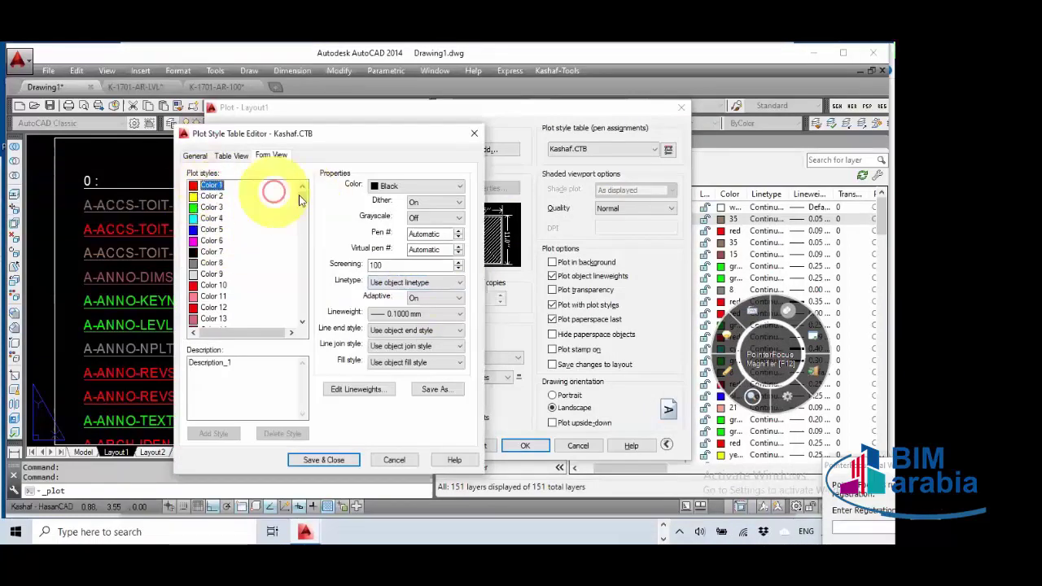
left_click_drag(302, 197, 302, 325)
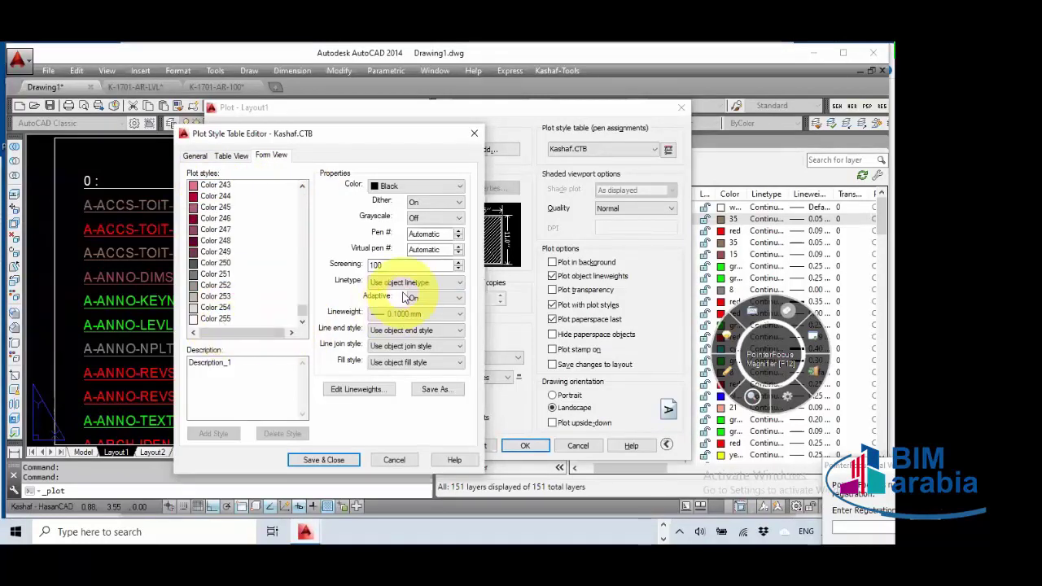
Step: Review the object linetype for all Kashaf.CTB styles, cancel both dialogs and close Layer Properties
left_click(241, 292)
key("ctrl+a")
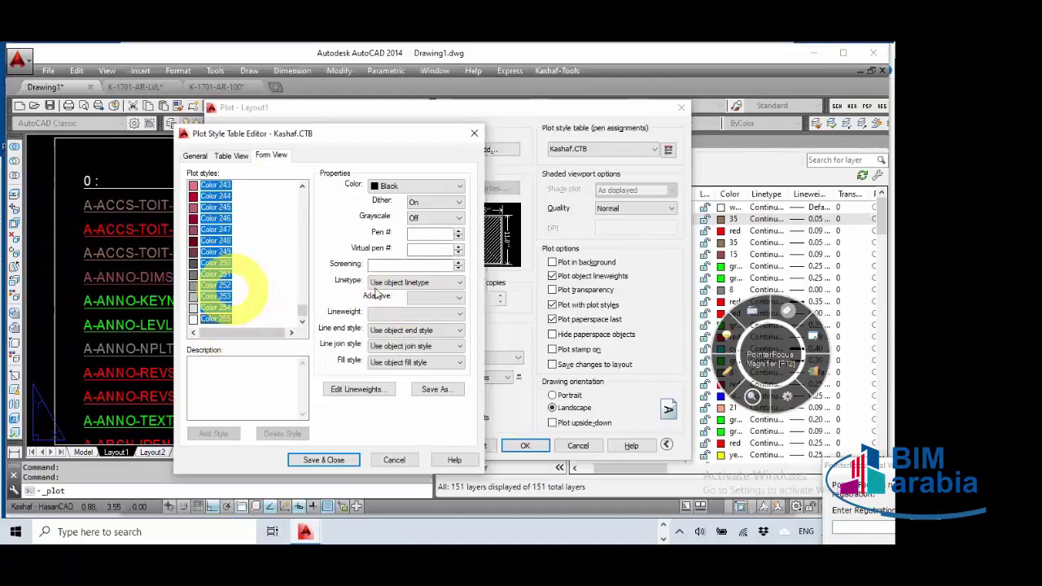
left_click(399, 283)
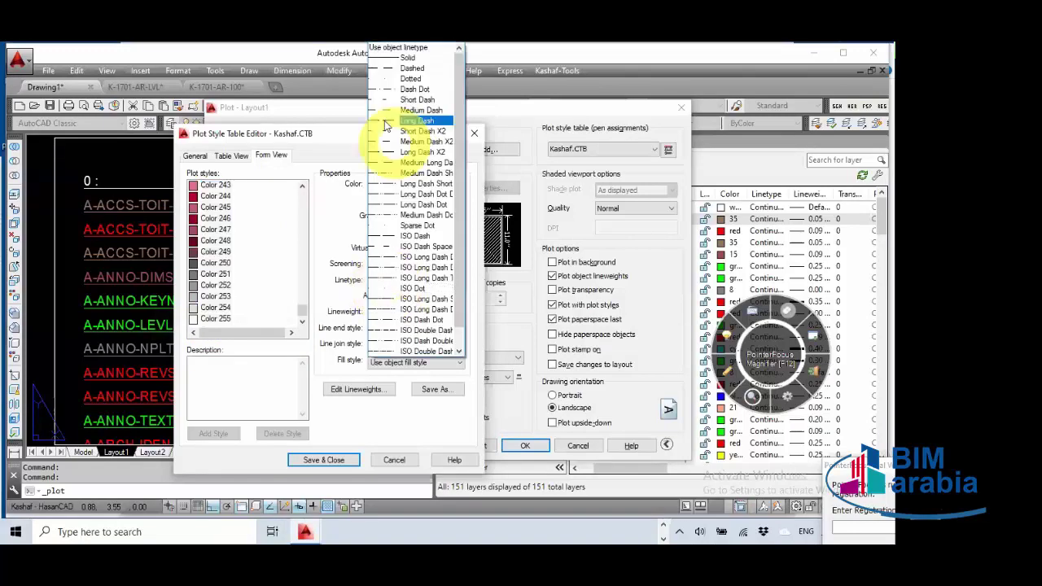
left_click(394, 48)
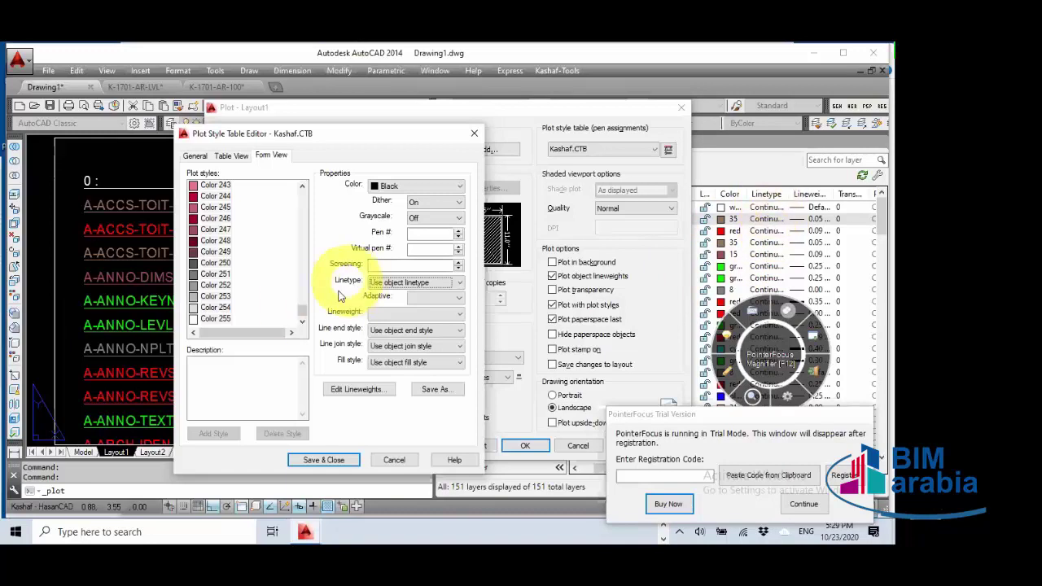
left_click(393, 461)
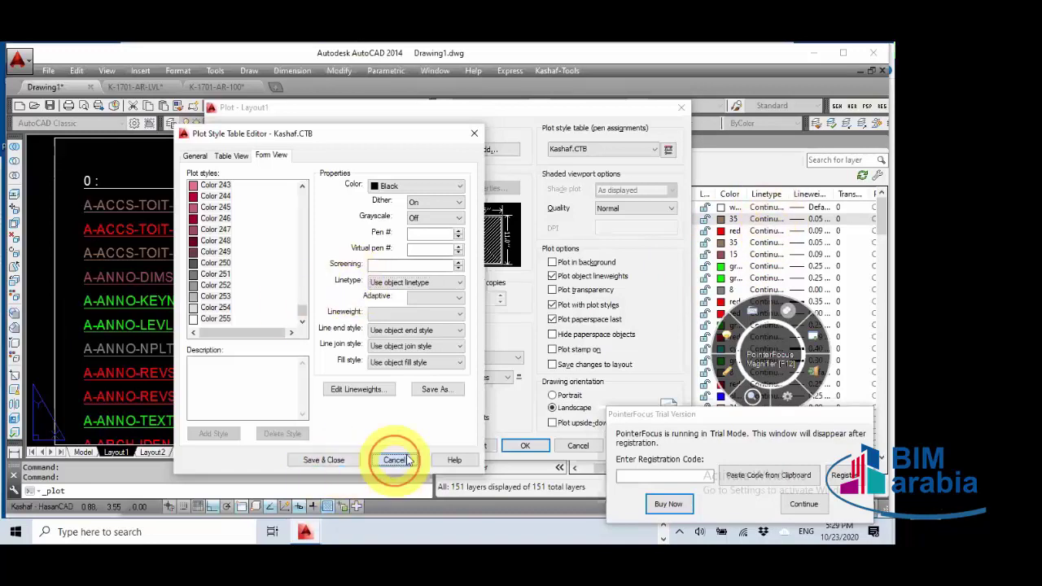
left_click(576, 447)
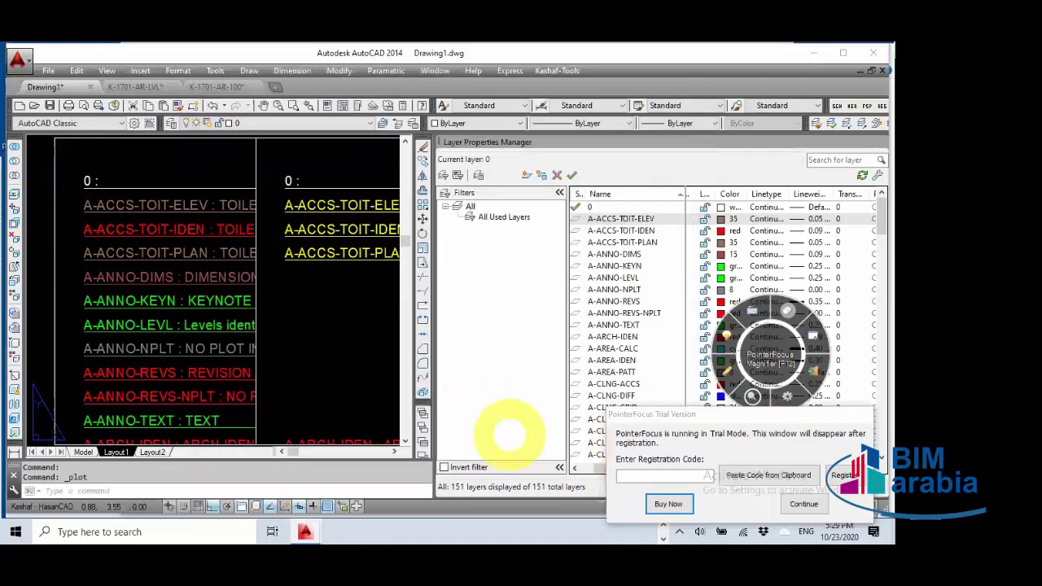
left_click(835, 148)
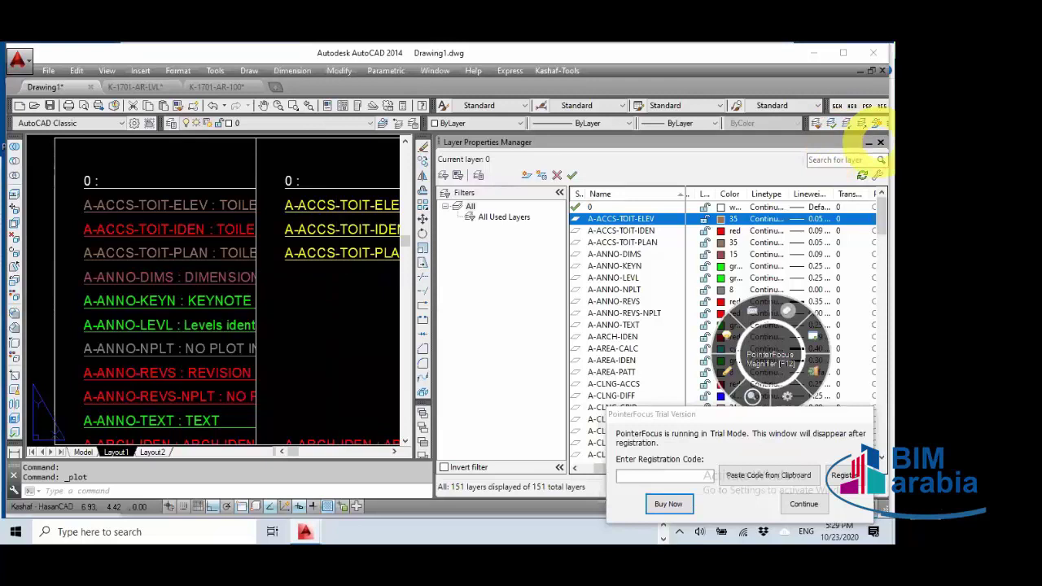
left_click(880, 143)
Step: Maximize the drawing window and zoom to extents so the whole layer legend fits
left_click(843, 53)
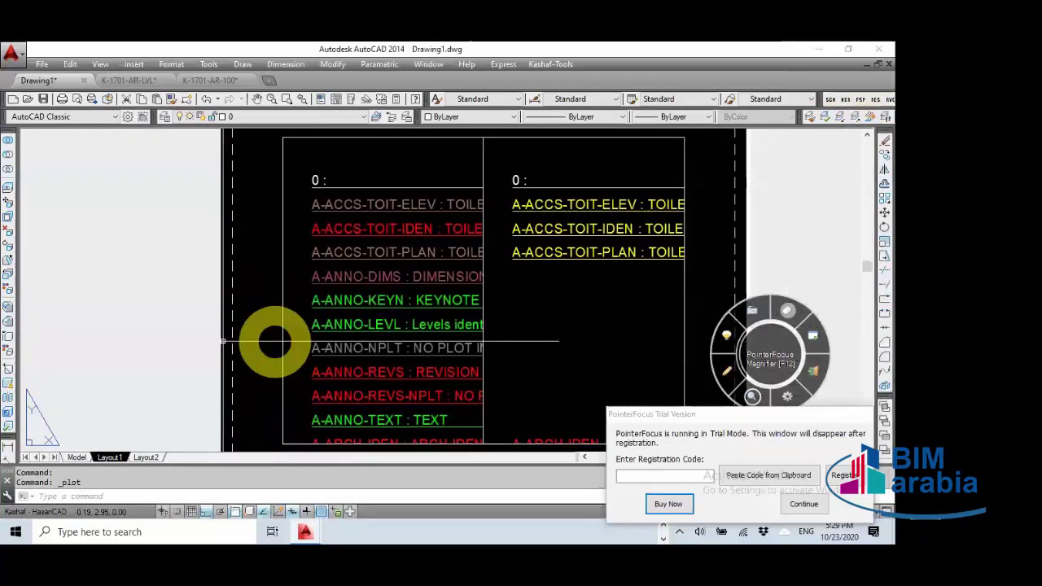
left_click(186, 326)
left_click(190, 326)
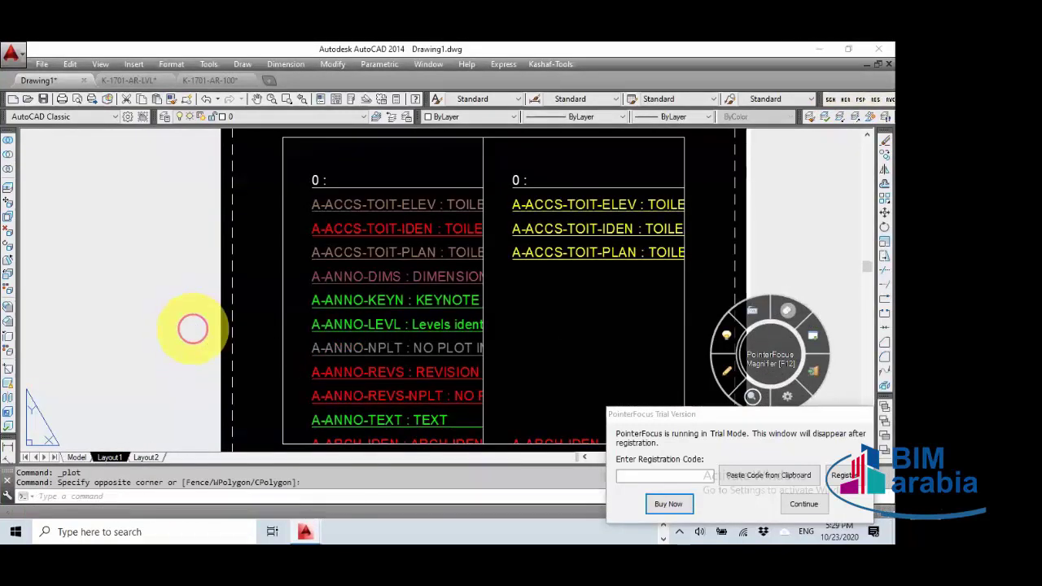
middle_click(193, 327)
middle_click(193, 327)
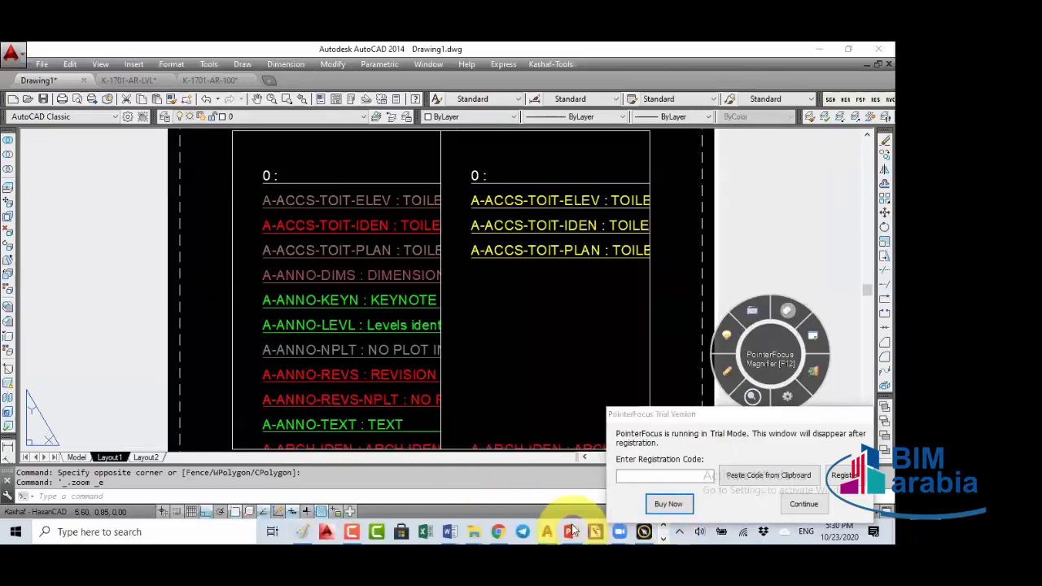
Step: Switch to PowerPoint and go to slide 38, Annotation Text, in the thumbnail pane
left_click(571, 531)
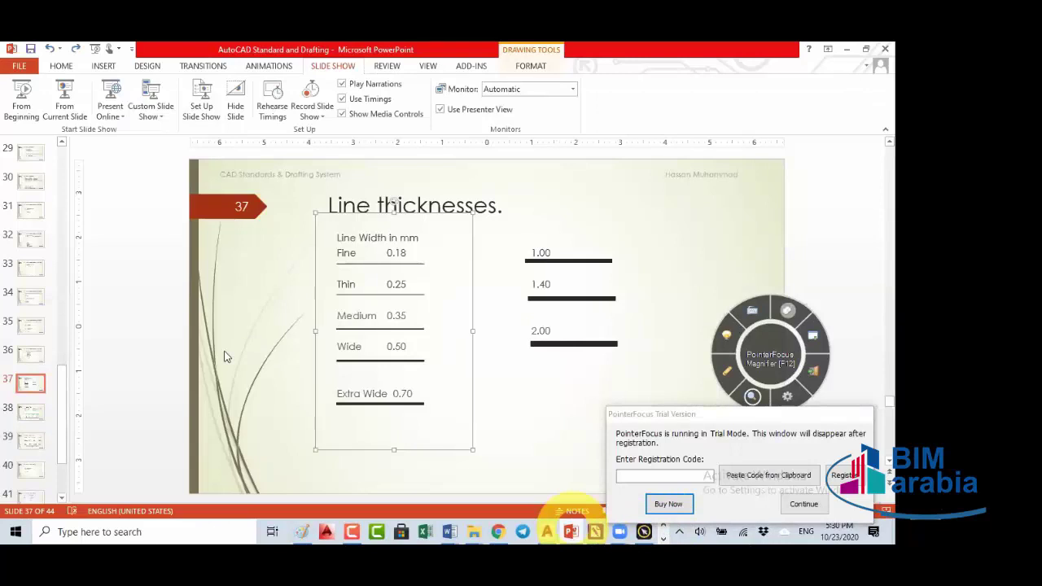
left_click(225, 353)
scroll(37, 421, "down", 1)
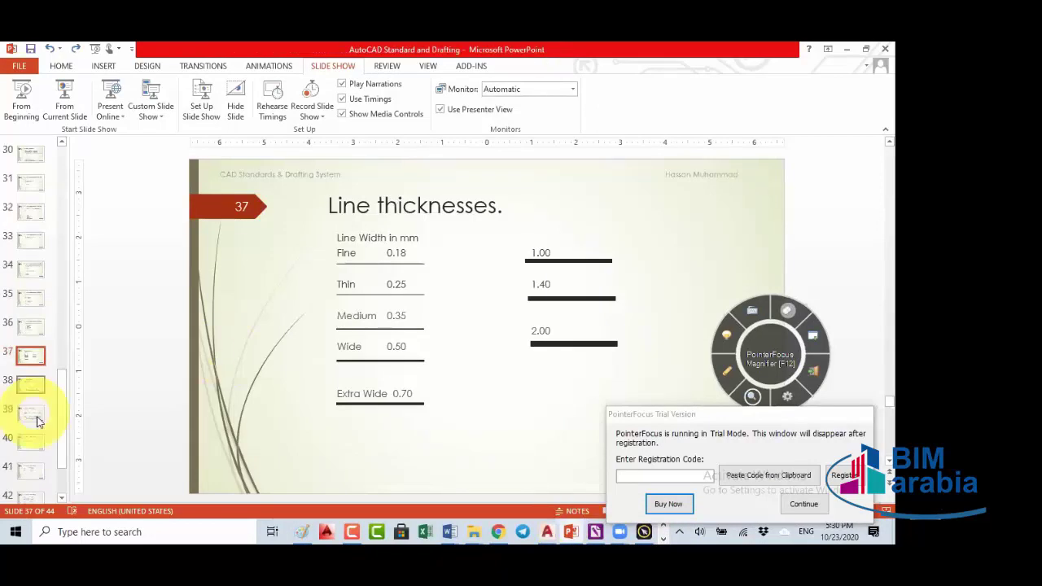
scroll(36, 421, "down", 2)
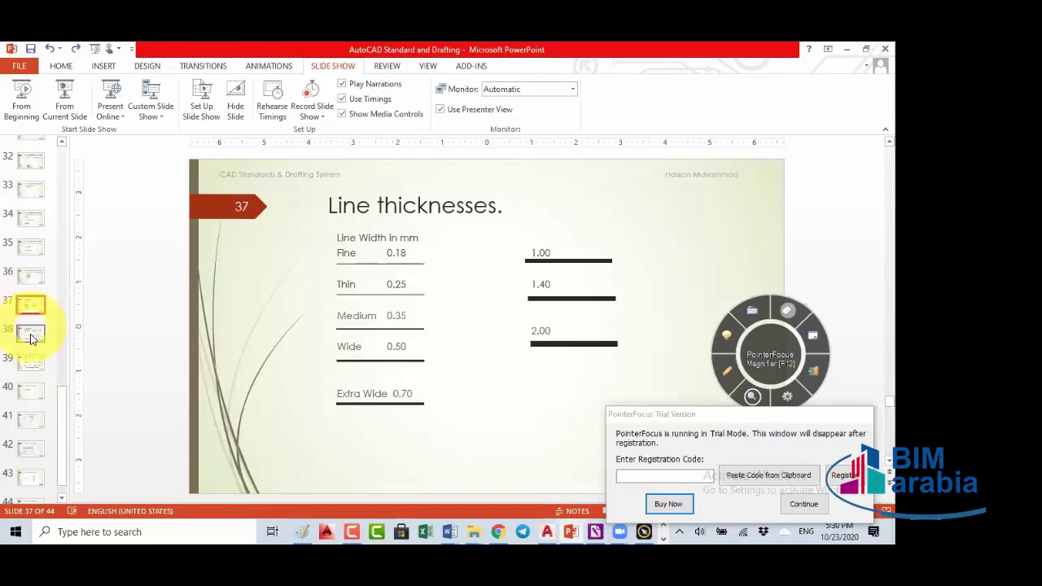
left_click(32, 337)
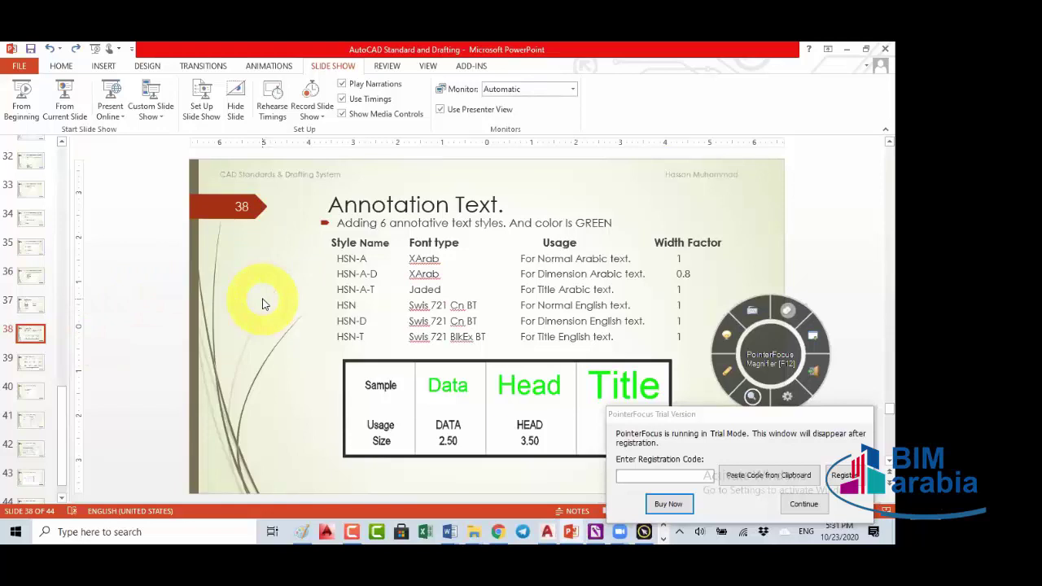
Step: Present slide 38 from the current slide, then reveal the hidden taskbar icons
left_click(66, 98)
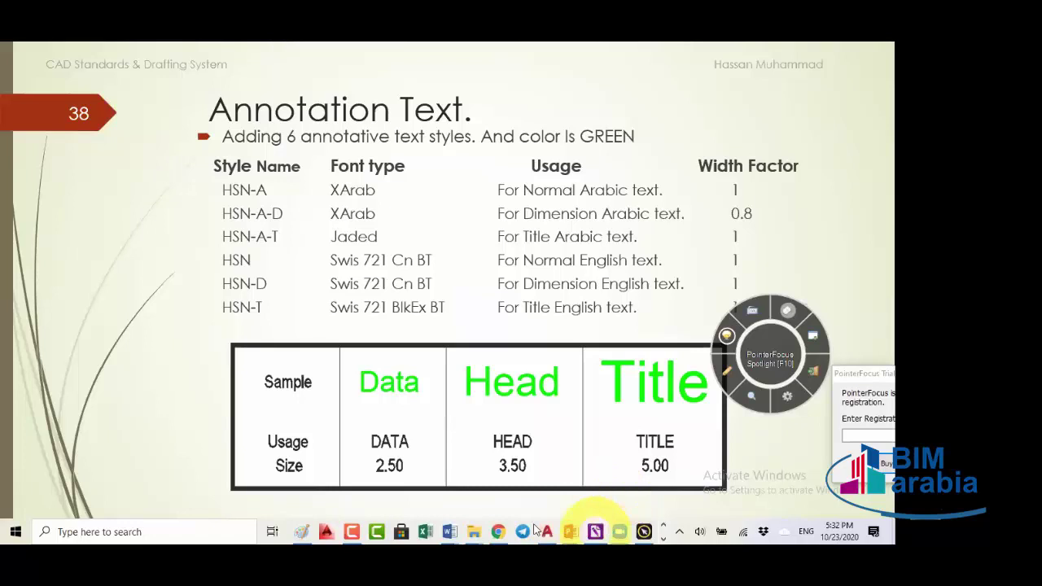
left_click(668, 535)
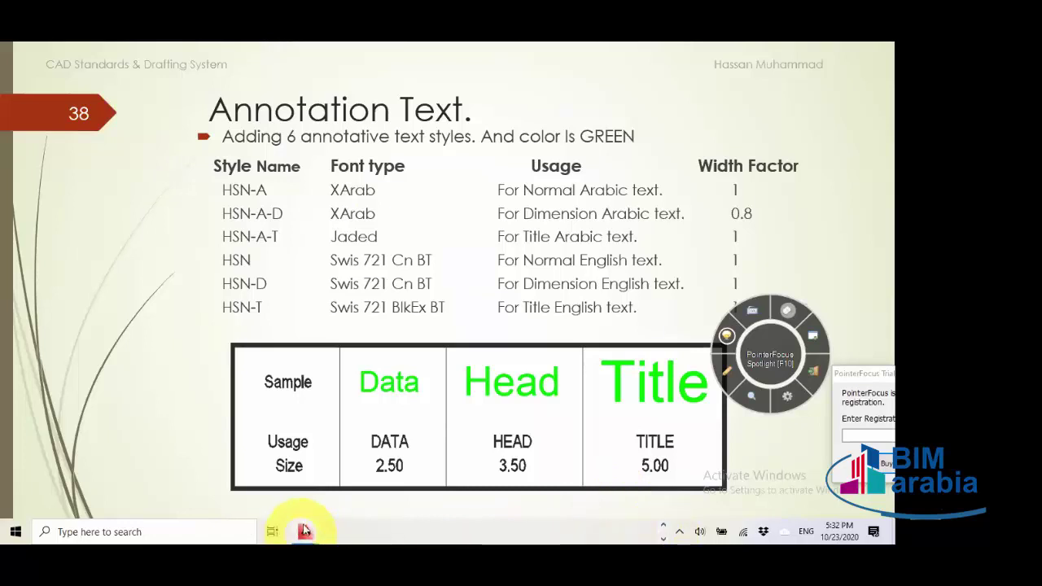
Step: Back in AutoCAD, inspect text styles: leave Standard height at 0 and view annotative CAP-EN
left_click(189, 475)
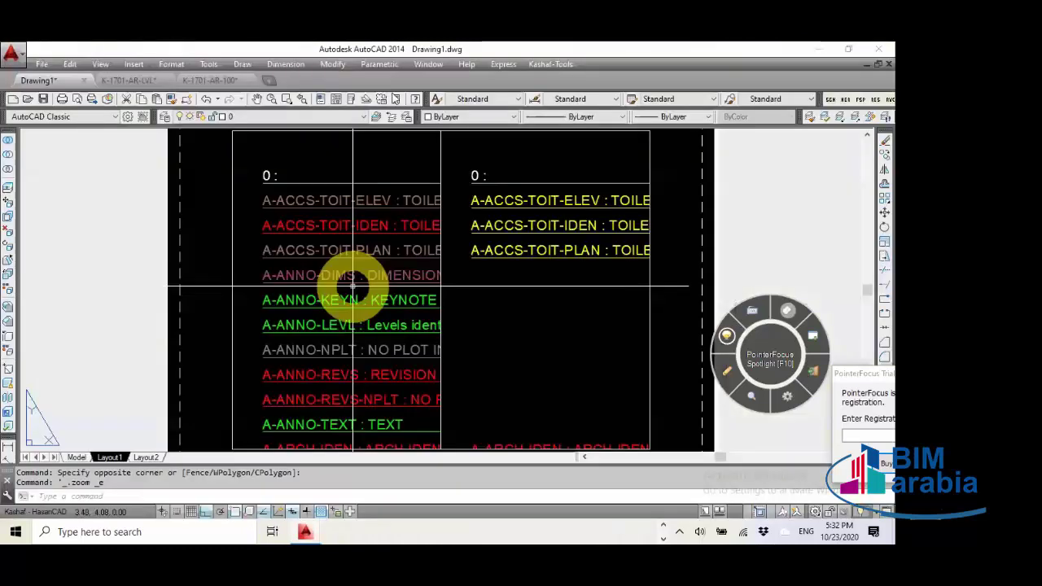
left_click(437, 99)
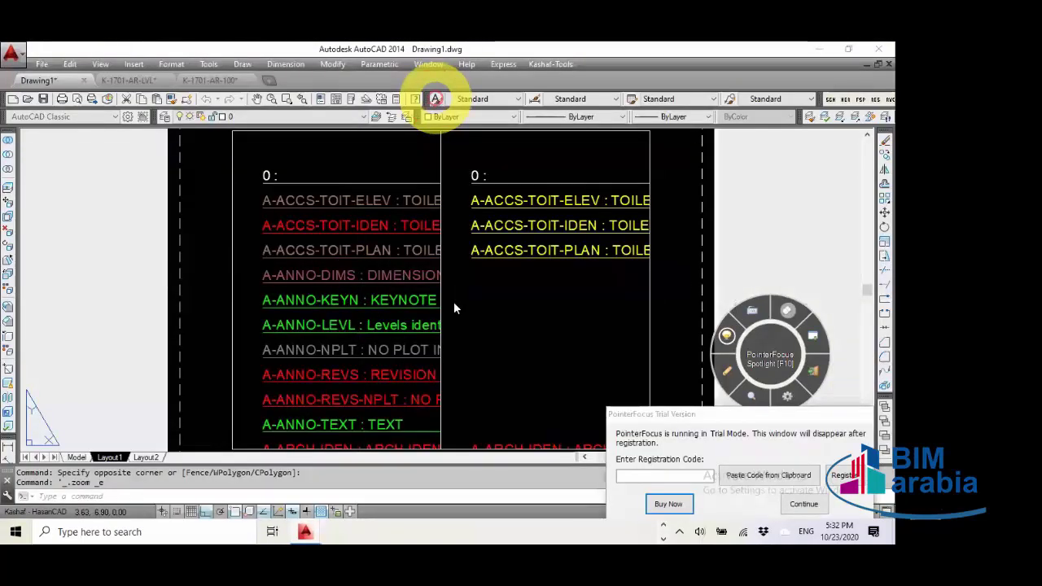
left_click(511, 281)
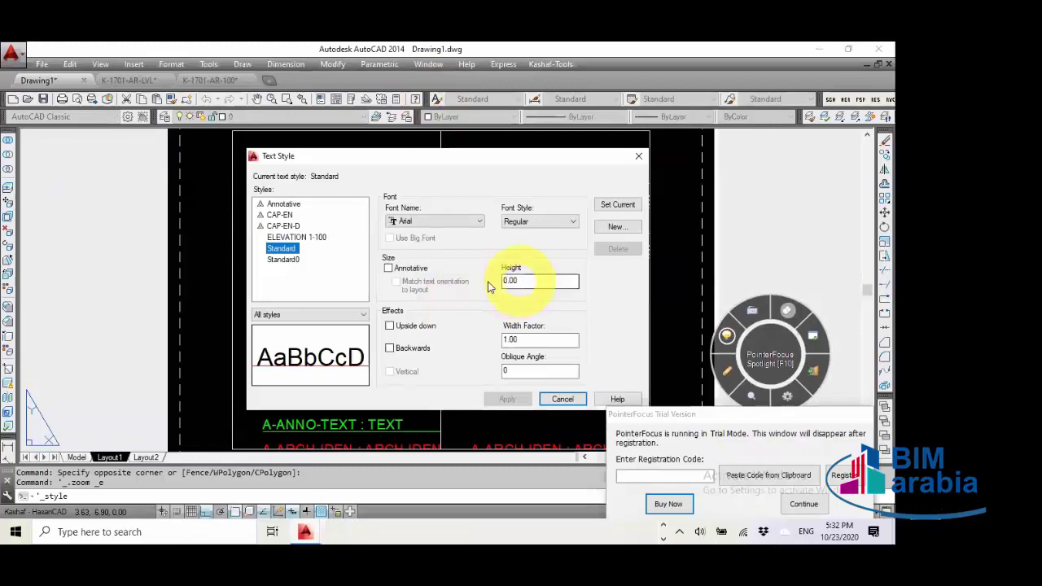
double_click(513, 281)
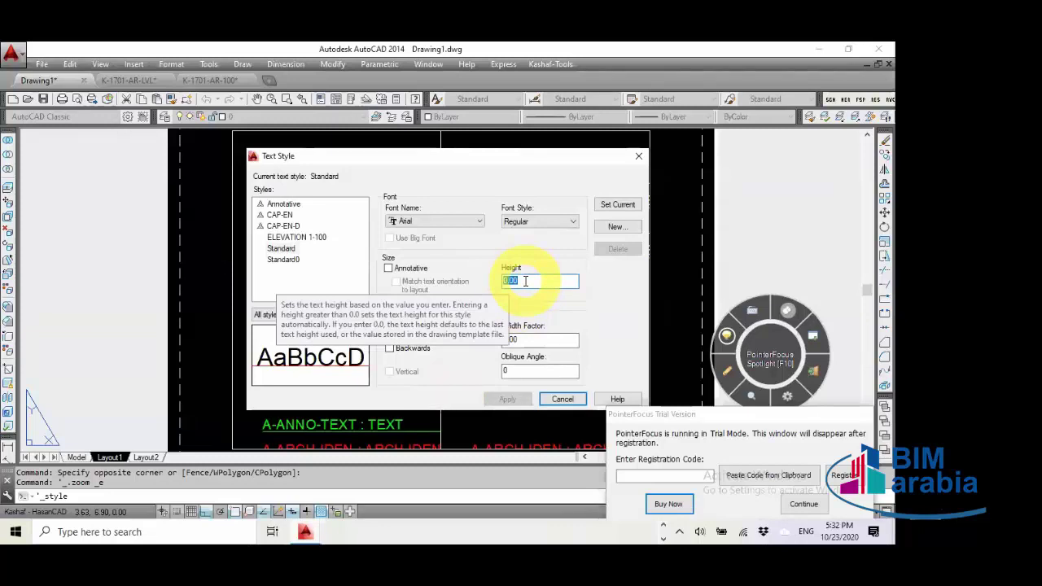
type("52")
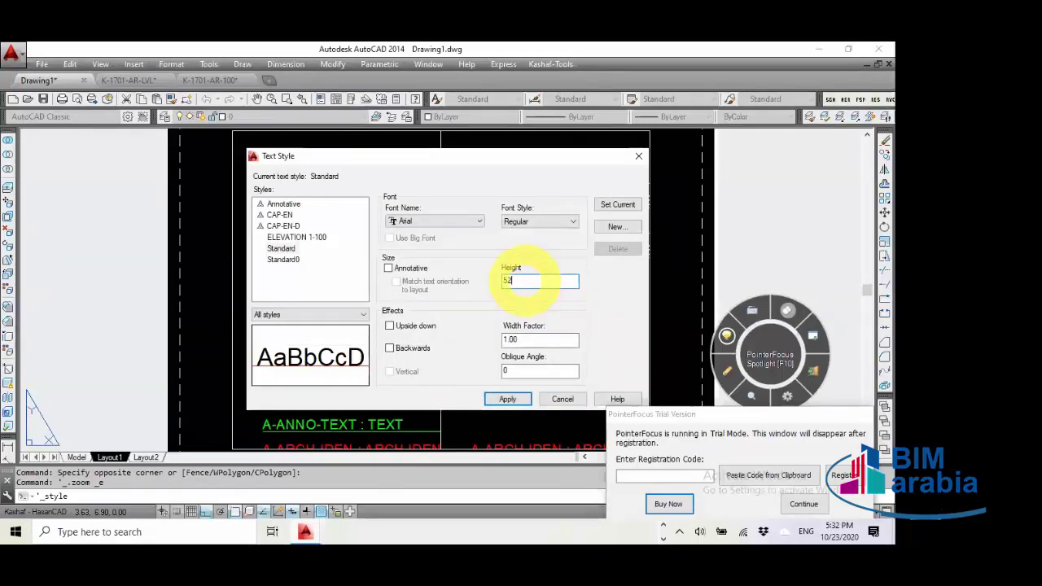
key("BackSpace")
key("BackSpace")
type("0")
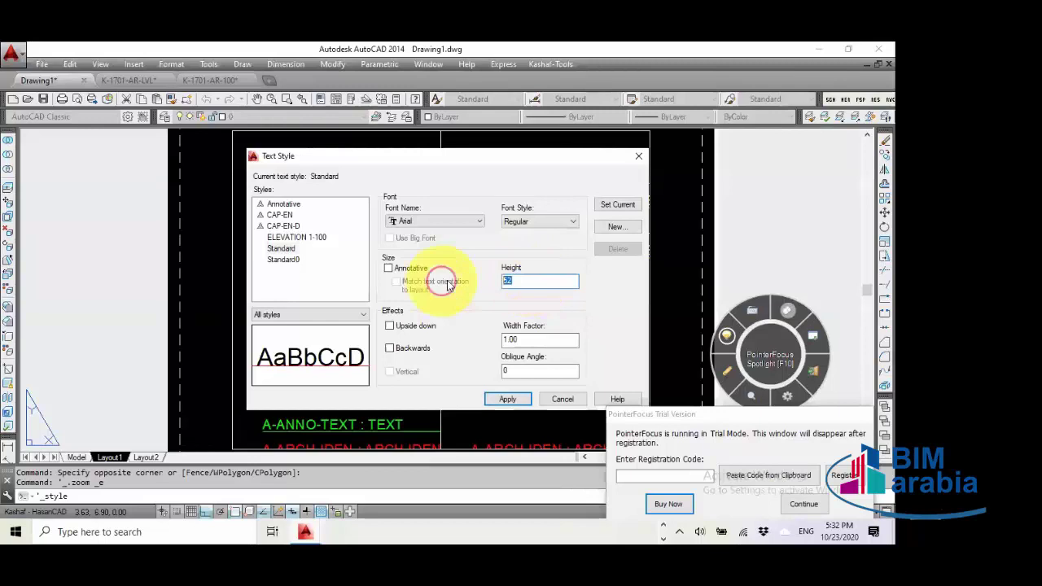
key("Return")
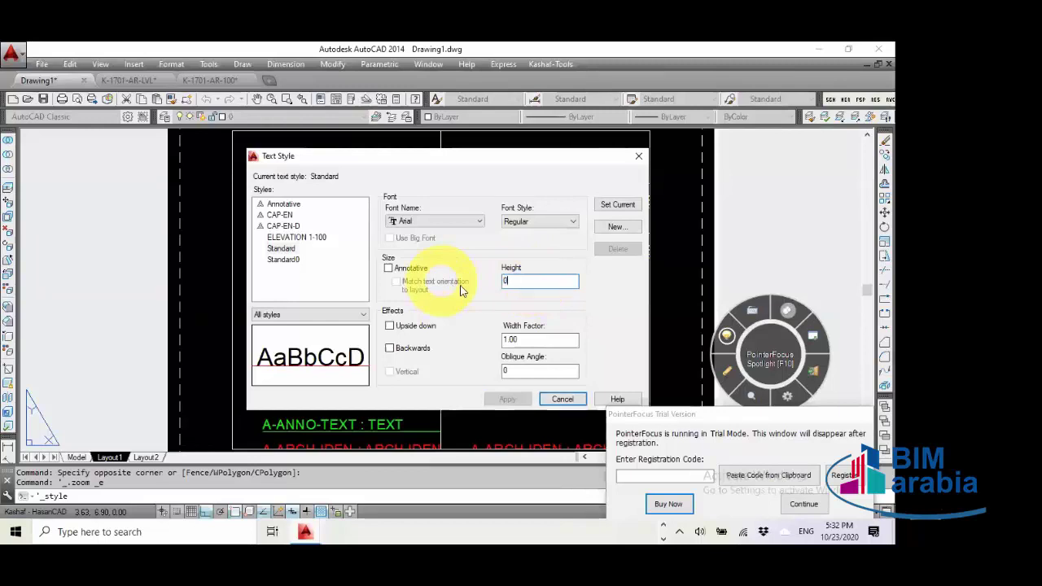
left_click(280, 215)
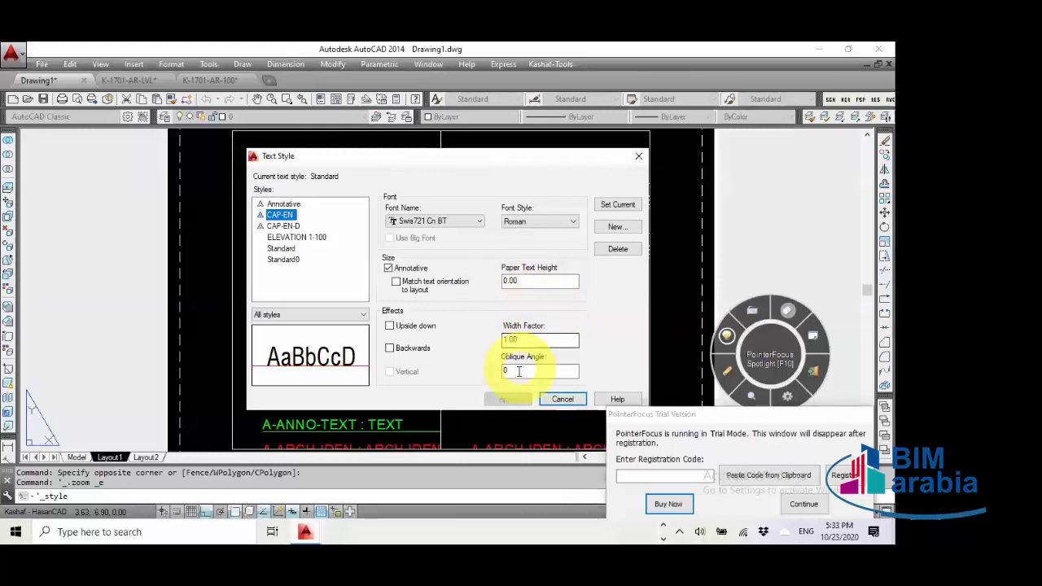
left_click(636, 157)
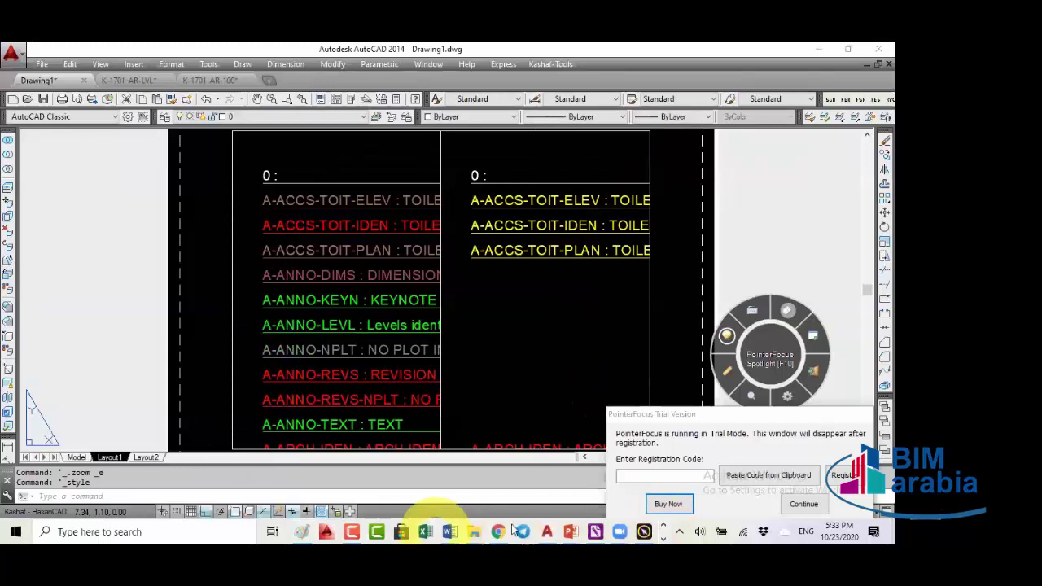
Step: Bring the 'AutoCAD Standard and Drafting' presentation forward at slide 38, Annotation Text
mouse_move(570, 532)
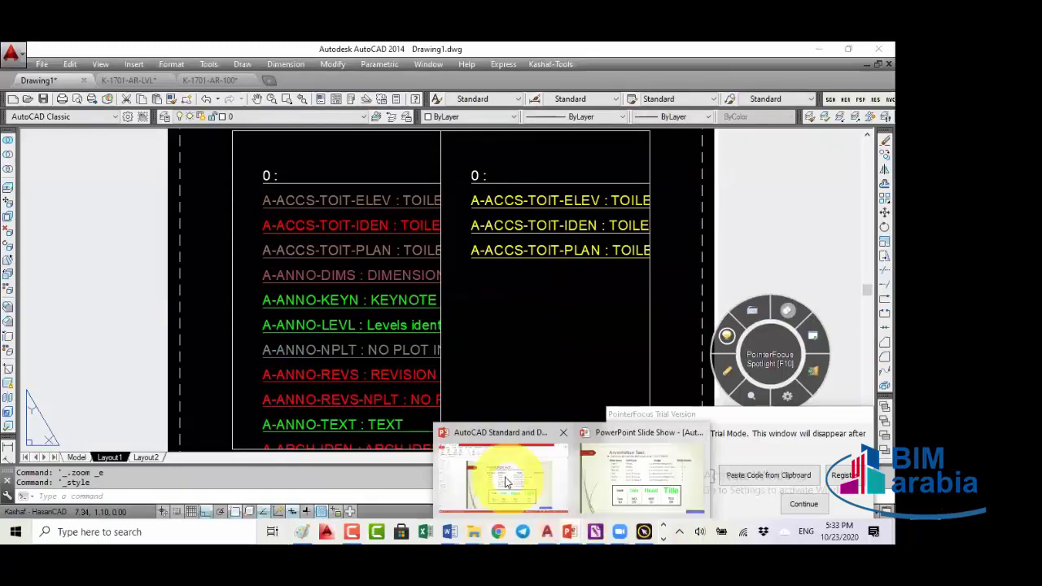
left_click(506, 482)
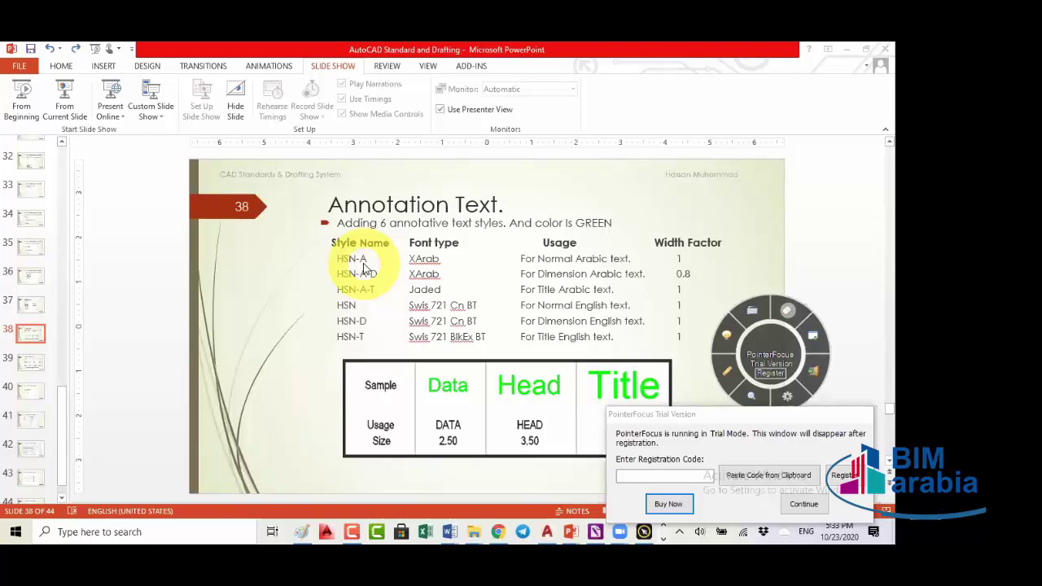
left_click(363, 264)
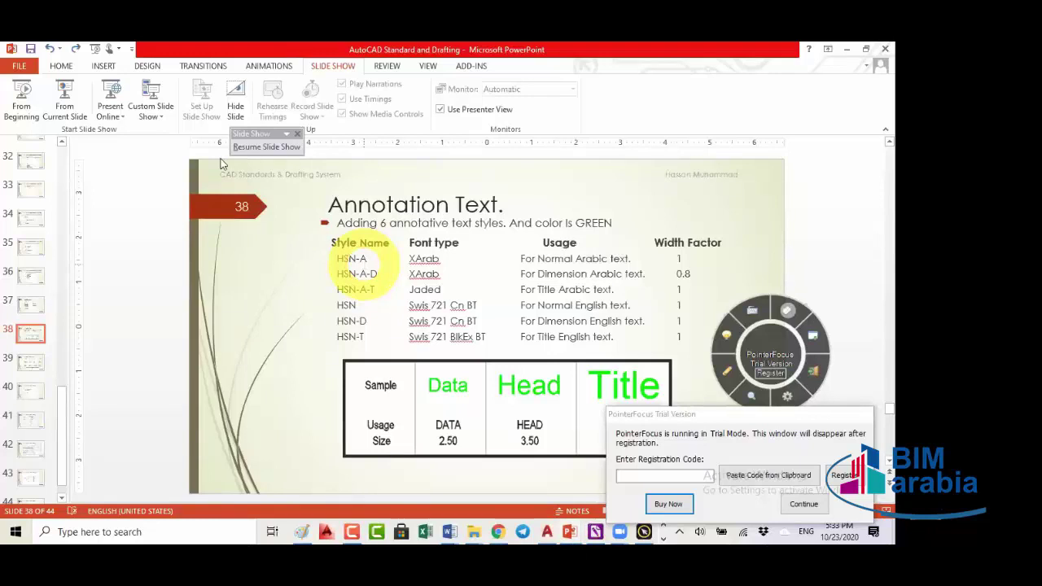
Step: Present slide 38 full screen, then return to AutoCAD's K-1701-AR-LVL drawing
left_click(65, 98)
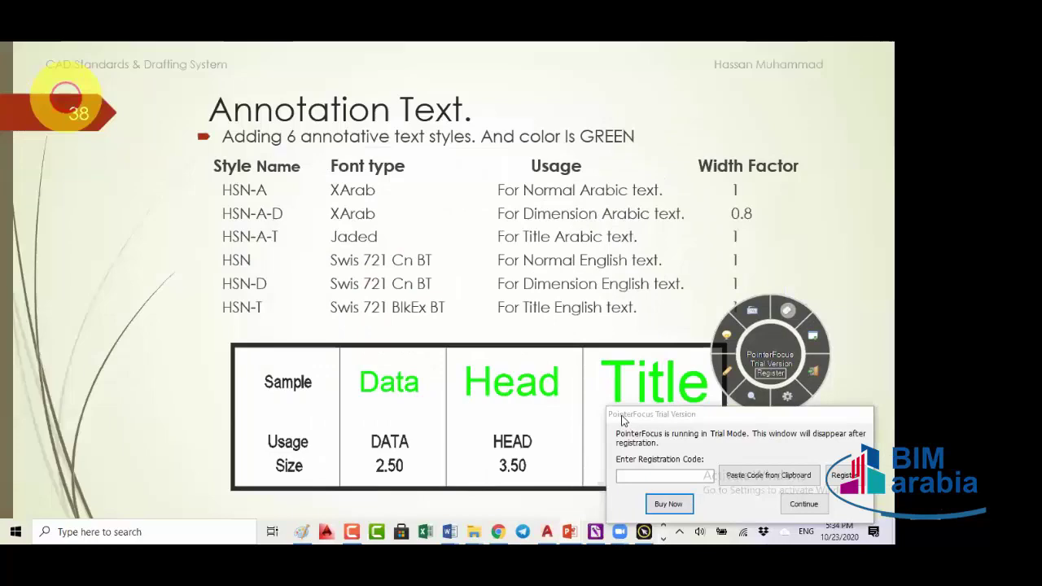
left_click_drag(848, 417, 895, 414)
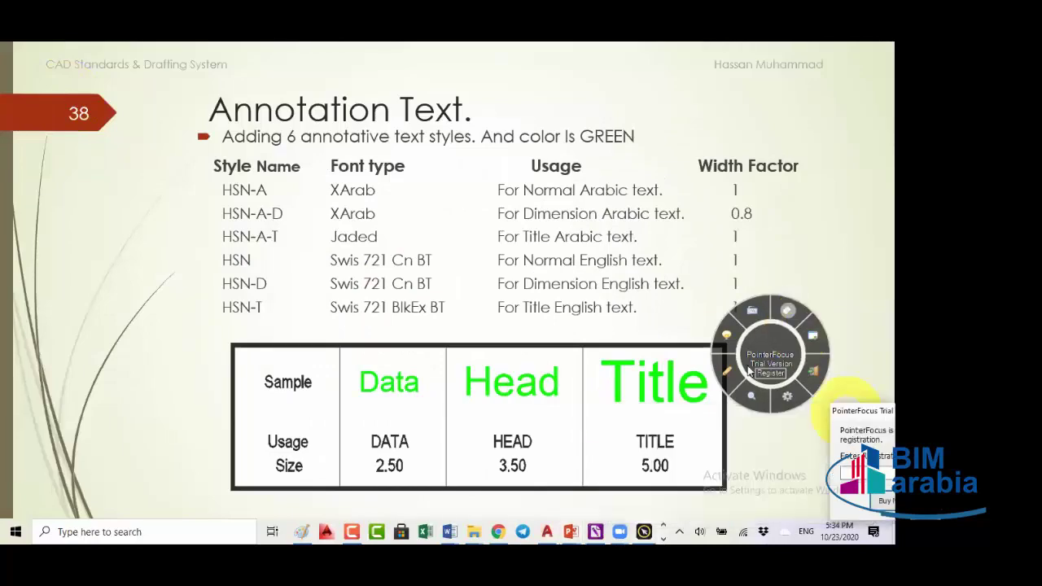
left_click_drag(771, 338, 854, 237)
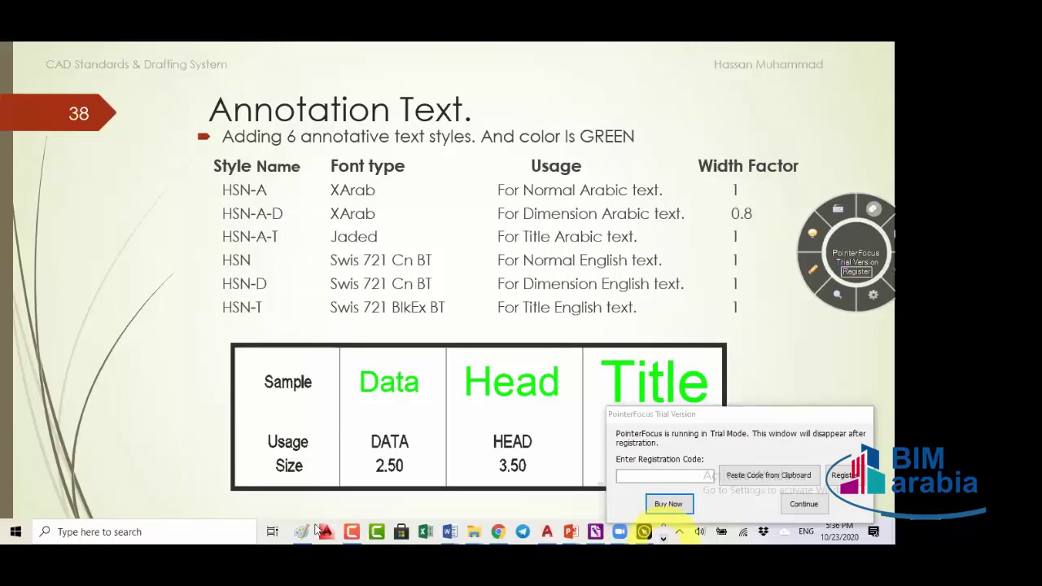
mouse_move(324, 532)
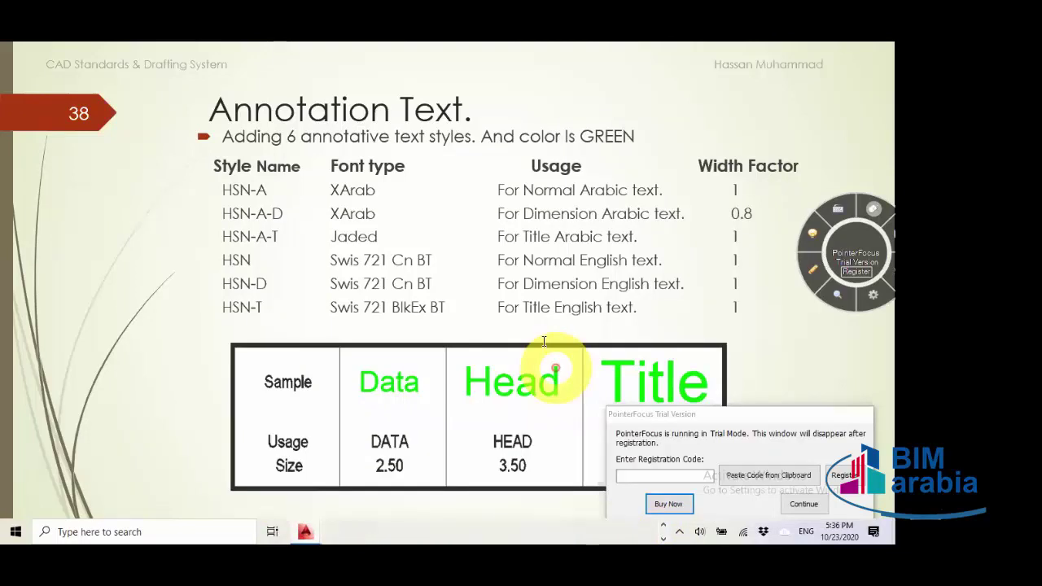
key("alt+Tab")
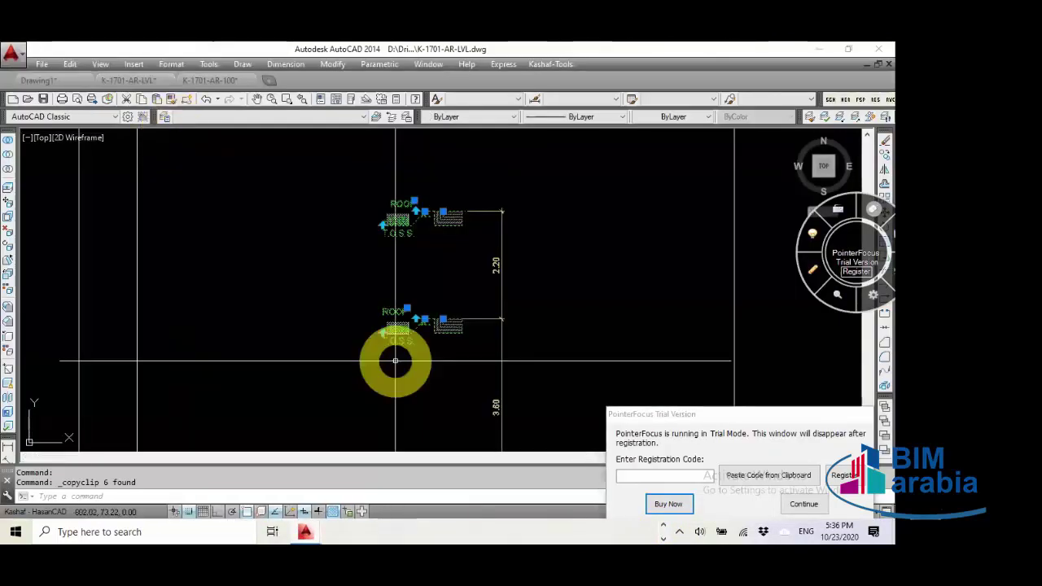
Step: Switch to K-1701-AR-100 and zoom extents to show the full AR-103B layout sheet
key("ctrl+Tab")
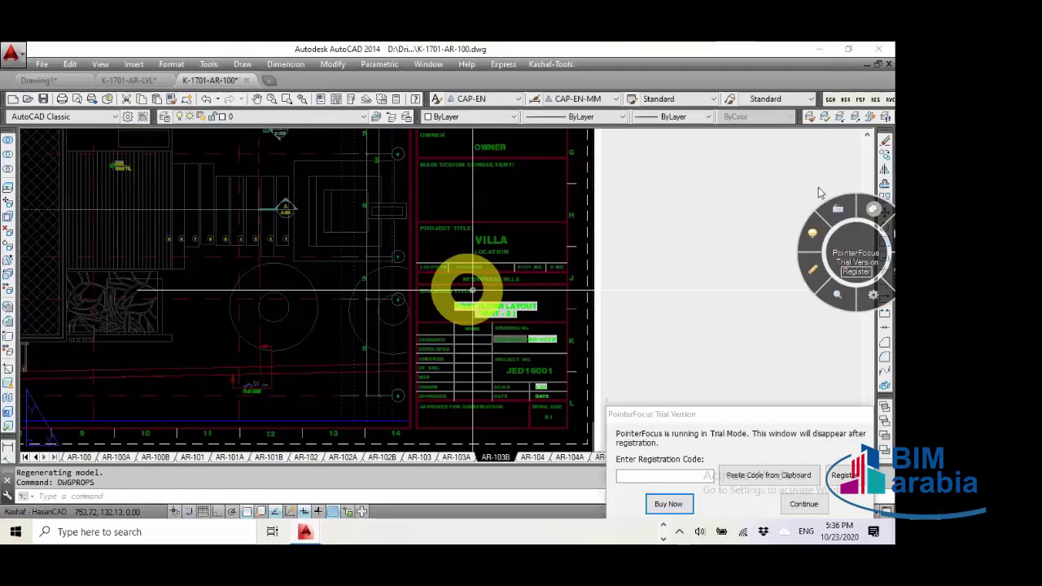
type("z")
key("Return")
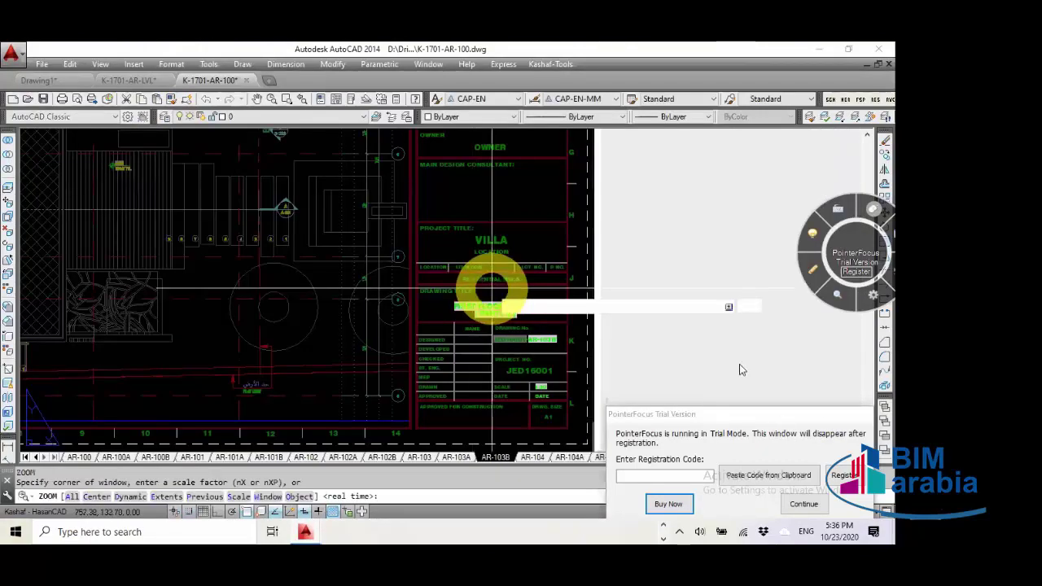
type("e")
key("Return")
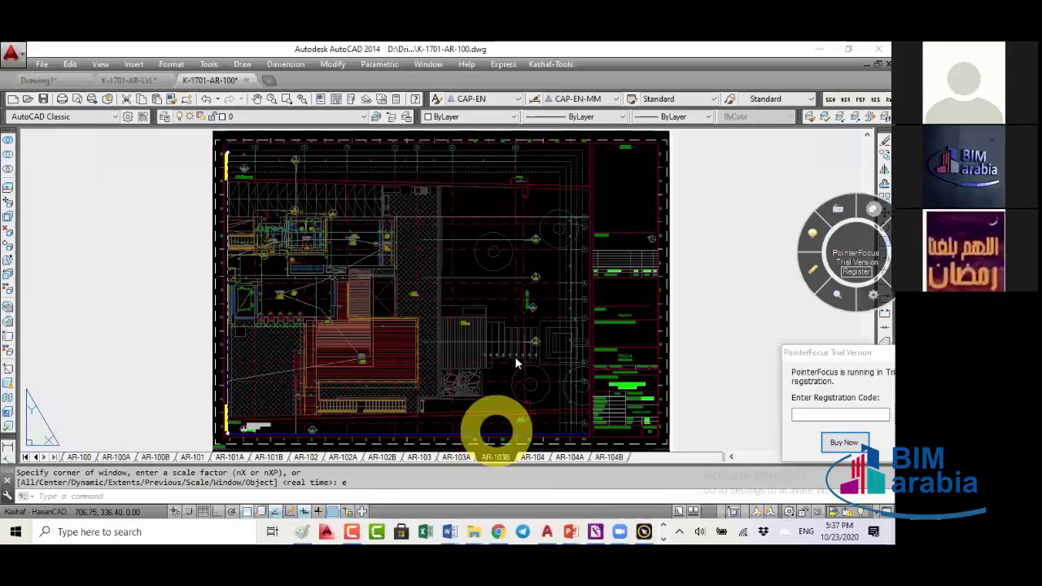
Step: Move from the AR-103 layout tab on to the AR-103A layout sheet
left_click(423, 459)
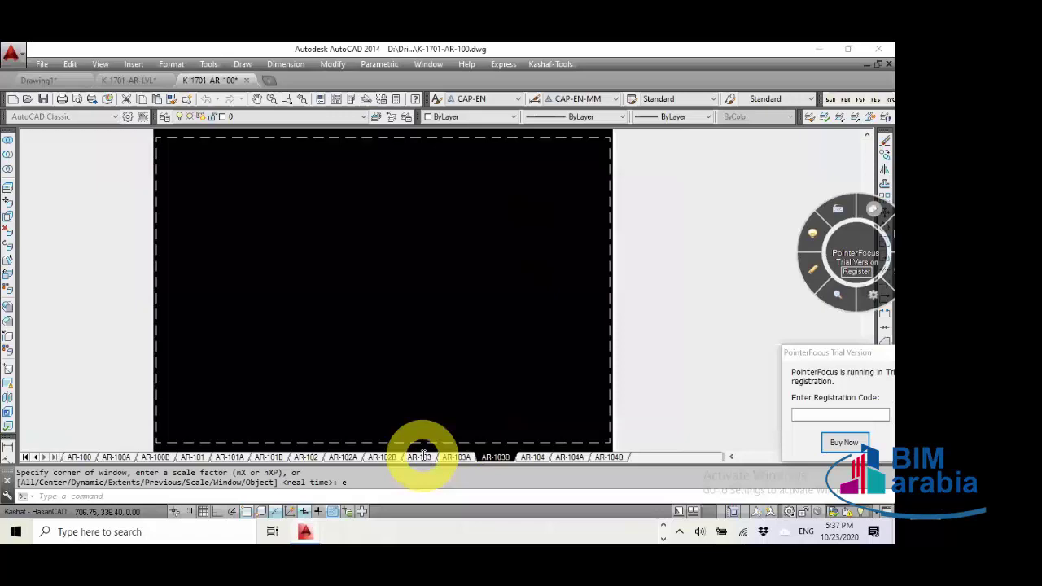
left_click(421, 457)
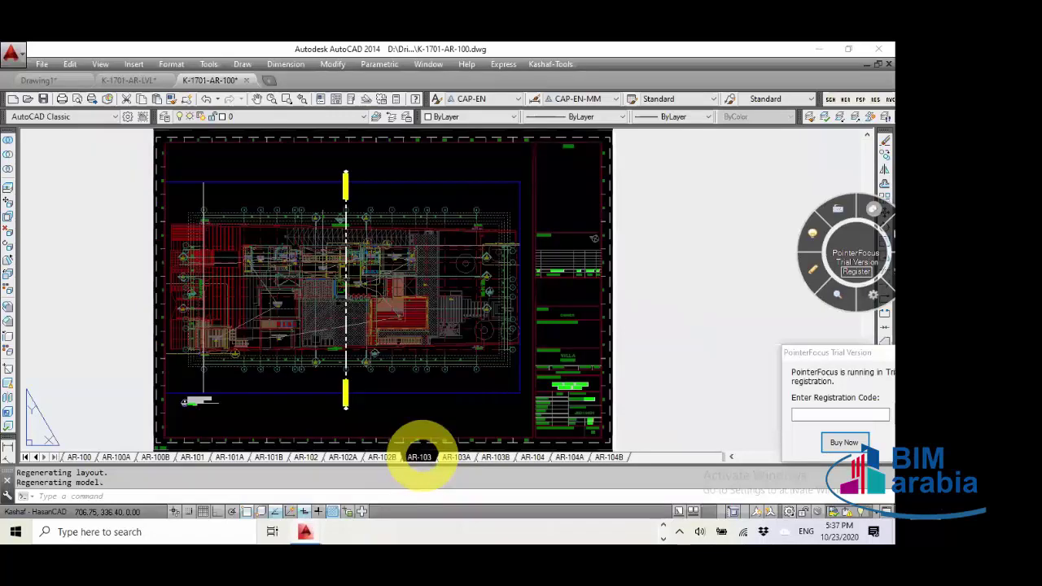
key("ctrl+Page_Down")
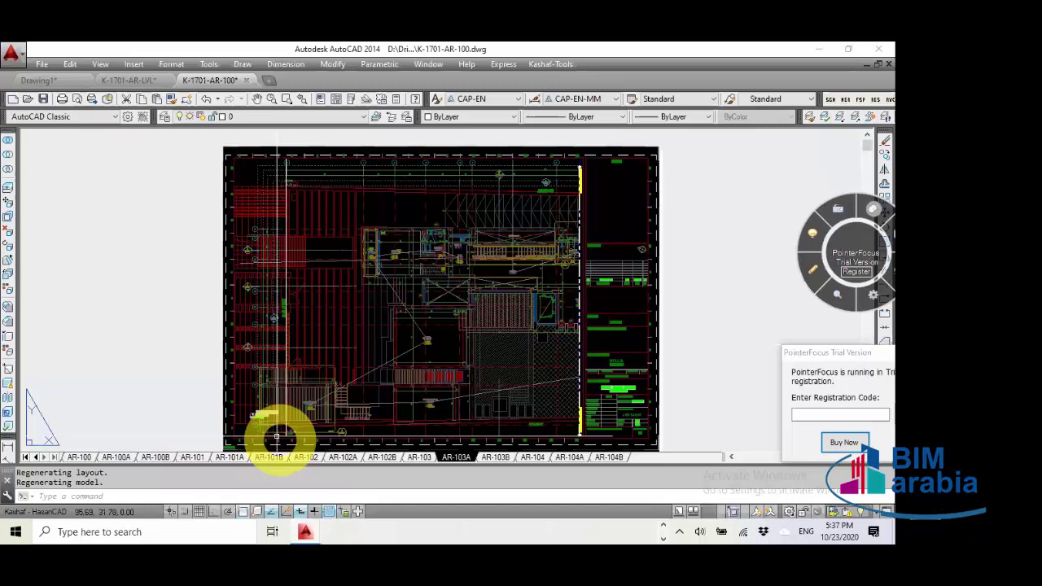
Step: Zoom in on the Bath Room, Kitchenette and Lobby labels of the AR-103A plan
scroll(342, 399, "up", 2)
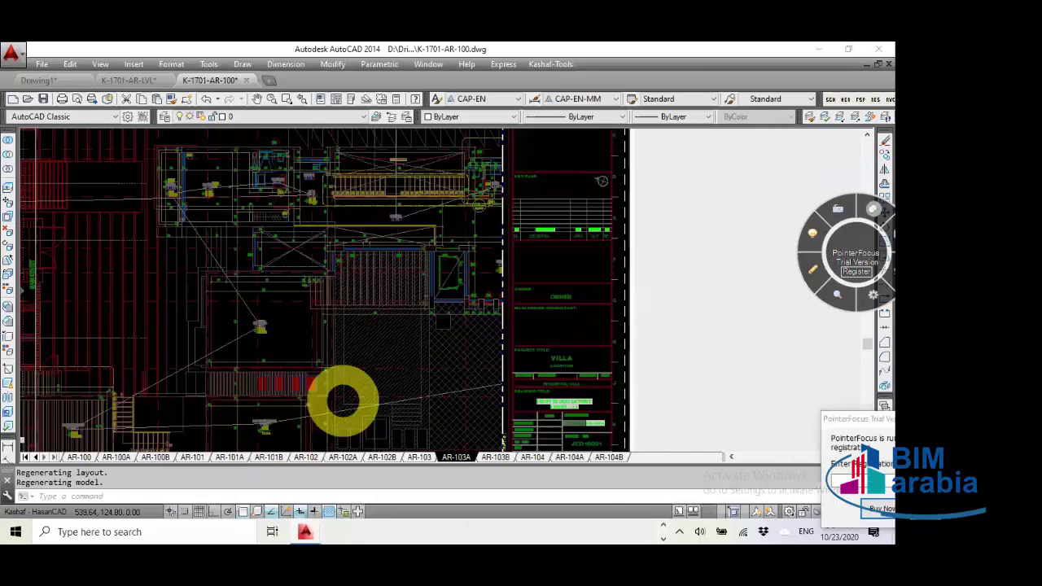
scroll(585, 326, "down", 2)
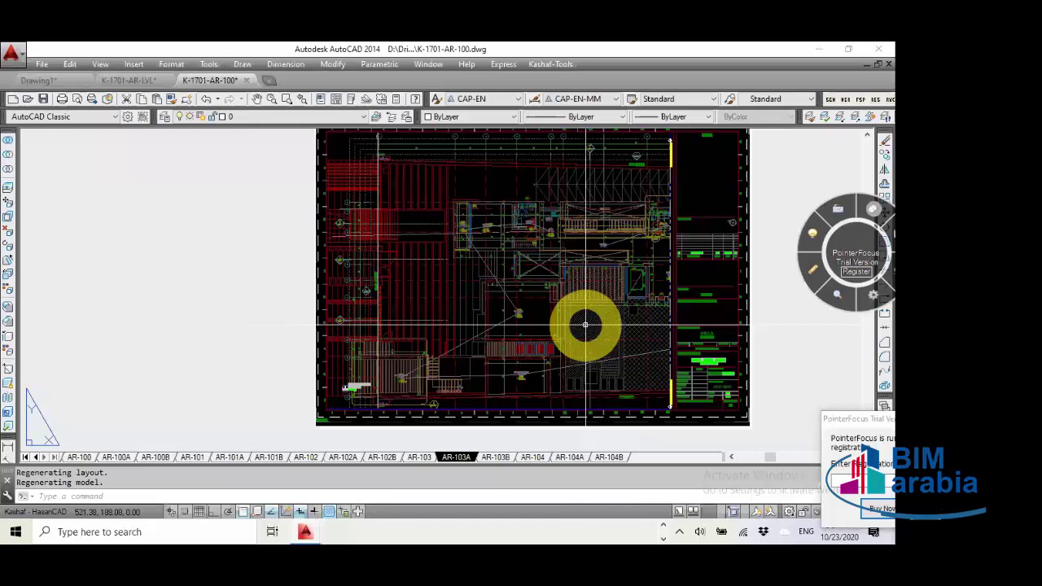
scroll(585, 325, "up", 5)
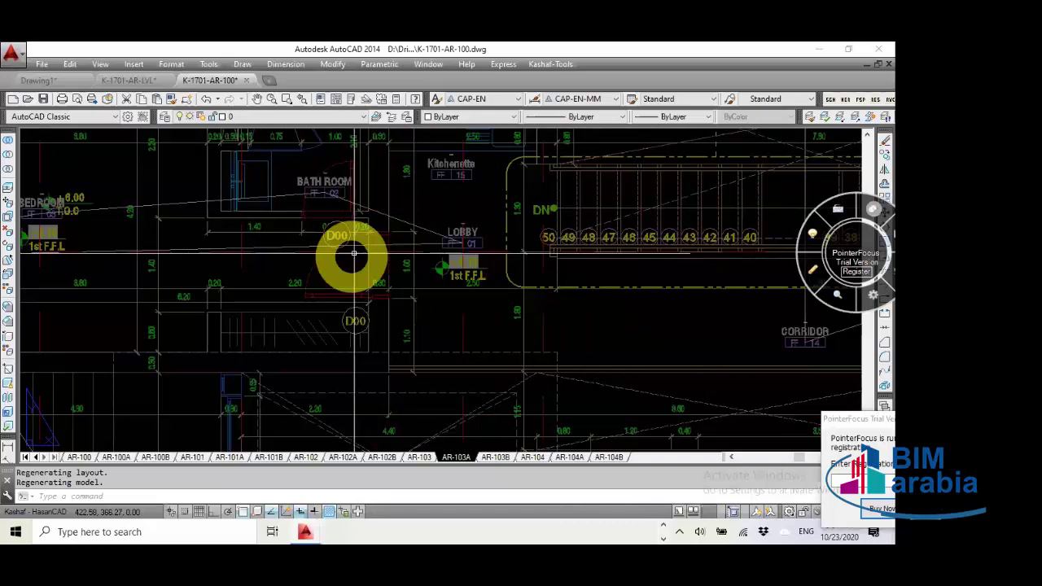
scroll(717, 349, "up", 2)
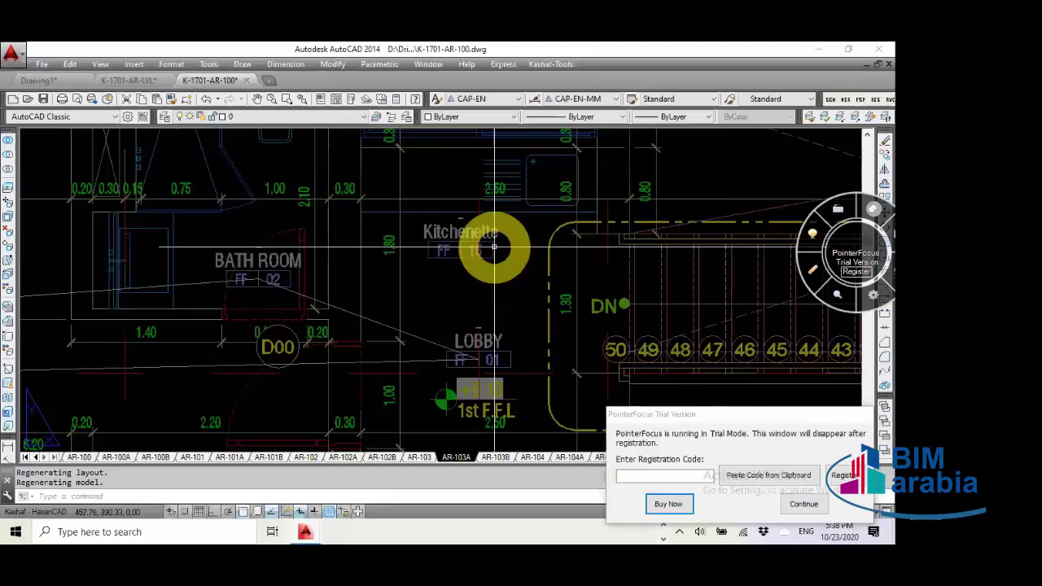
Step: Toggle Annotative off and back on for CAP-EN, then zoom onto the view title's scale label
left_click(438, 97)
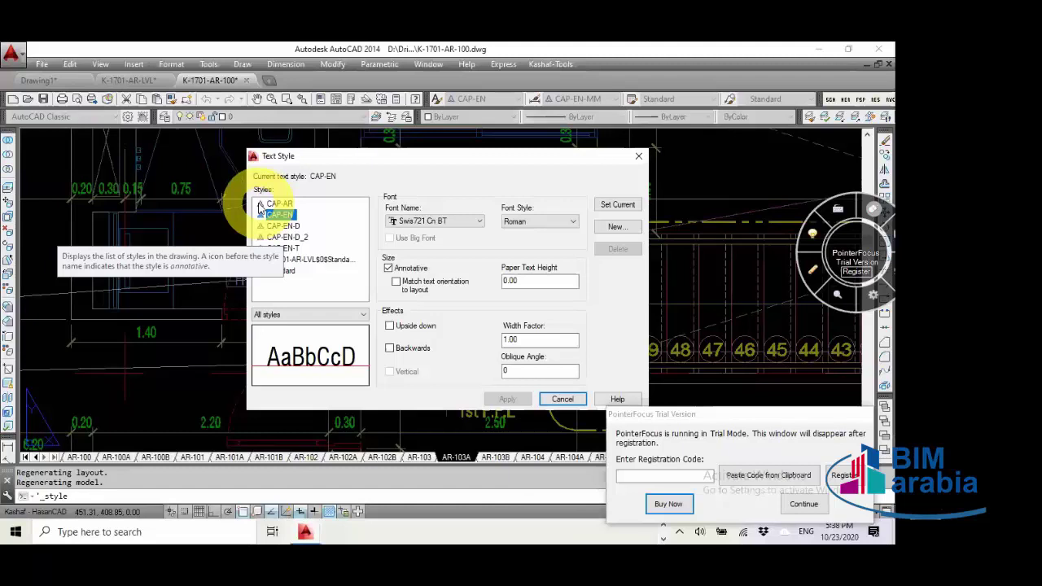
left_click(388, 270)
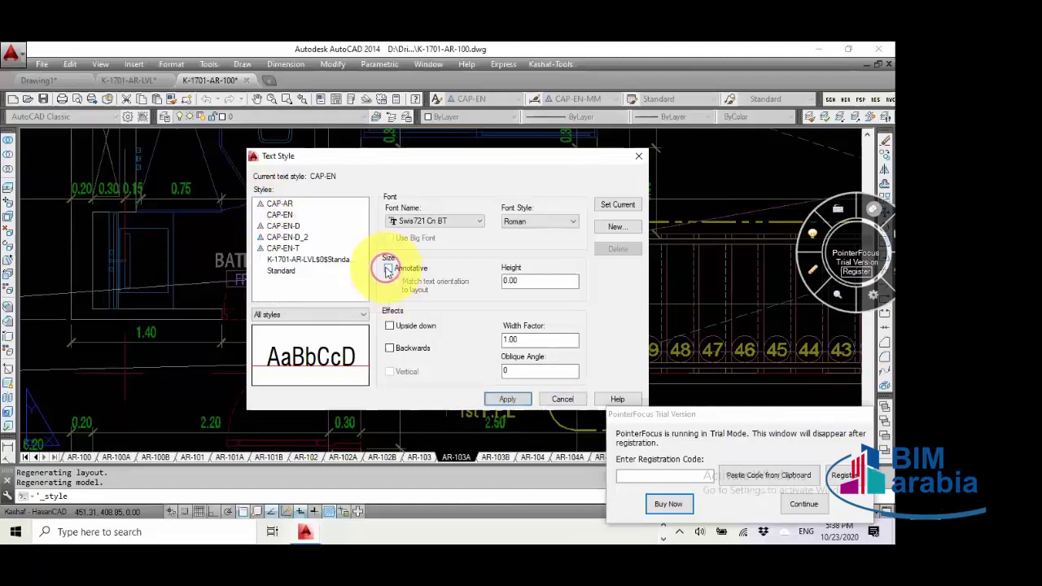
left_click(268, 216)
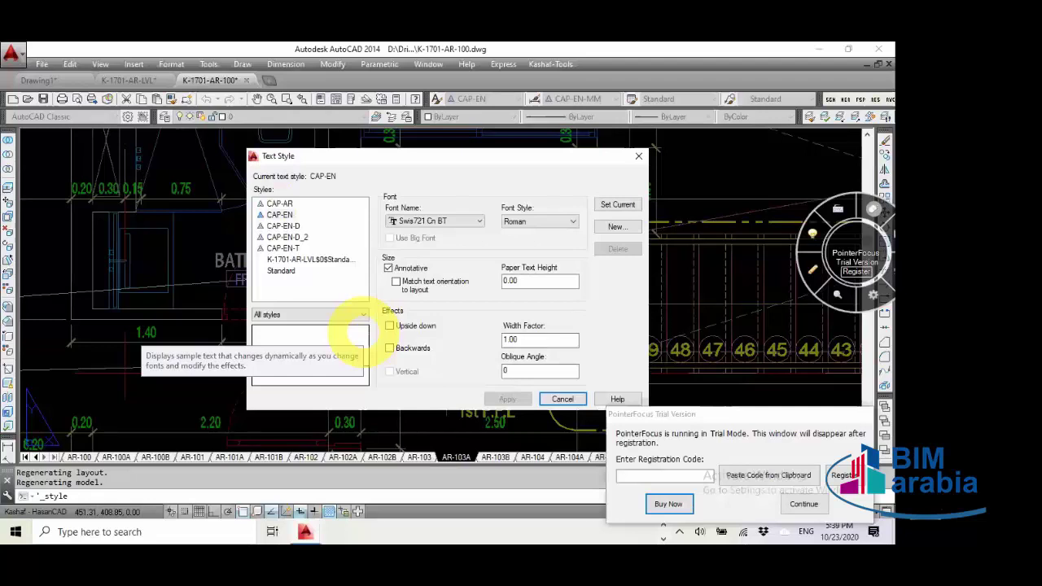
key("Escape")
scroll(302, 326, "up", 6)
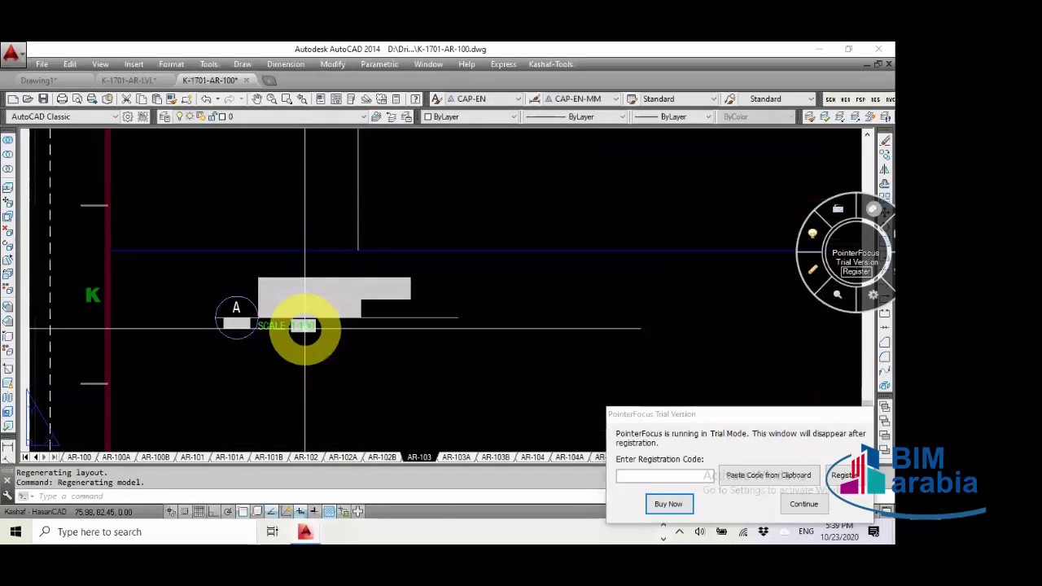
Step: Pan to the terrace and bedroom and measure a 2.46 distance with object snap off
scroll(305, 328, "down", 5)
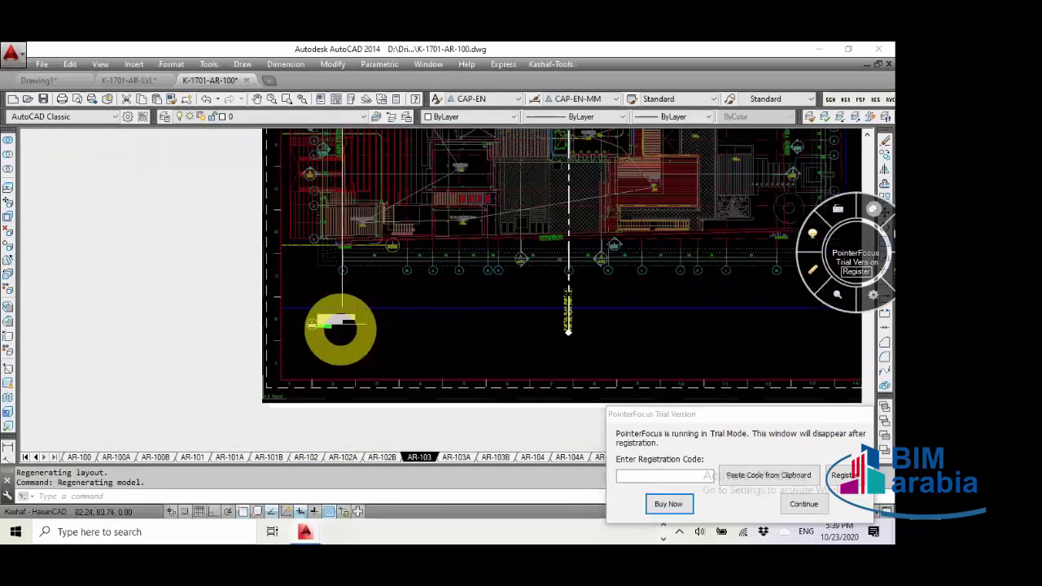
scroll(391, 268, "up", 5)
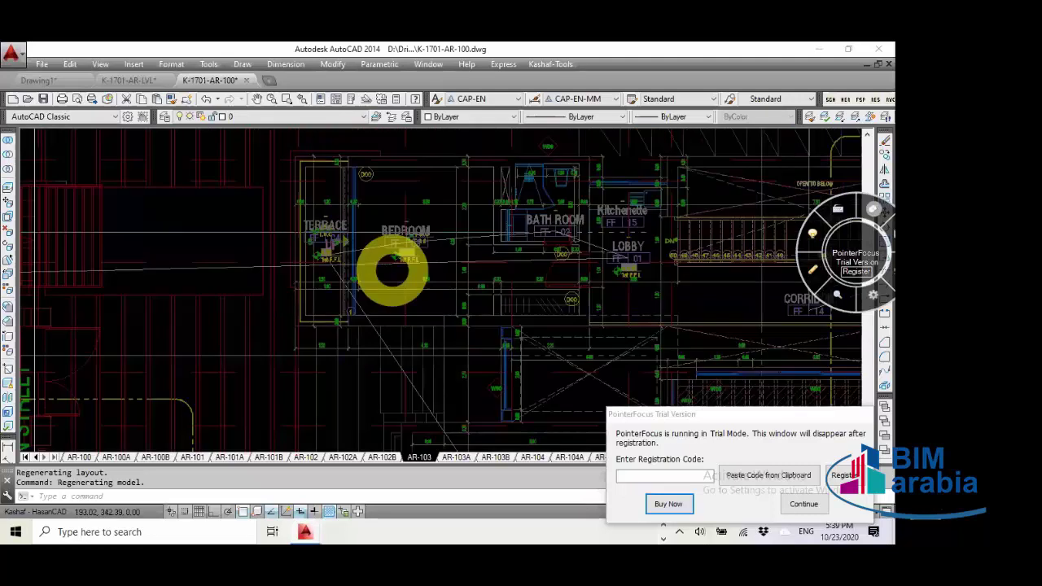
scroll(414, 259, "up", 2)
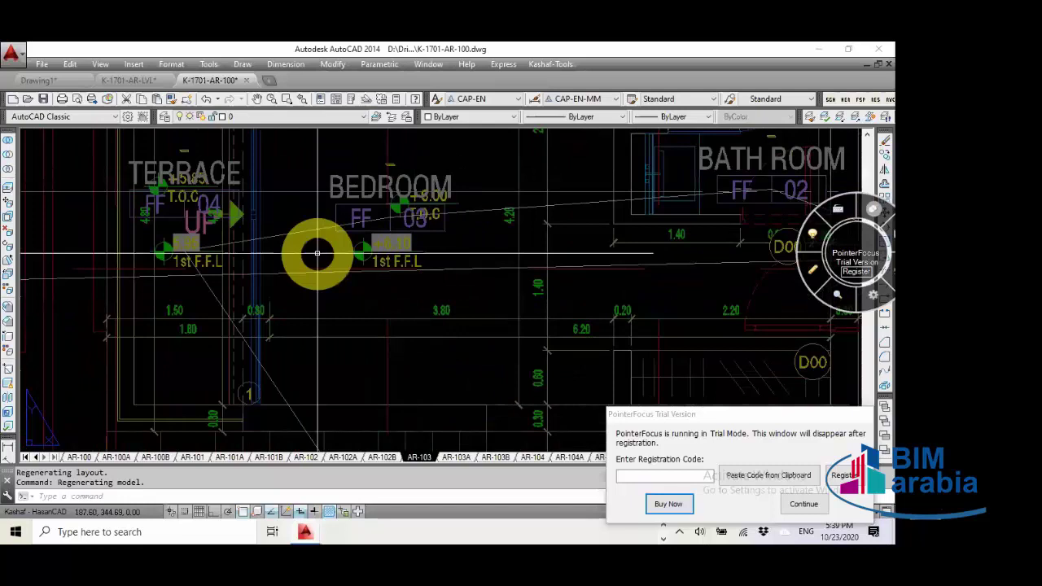
middle_click_drag(264, 319, 389, 326)
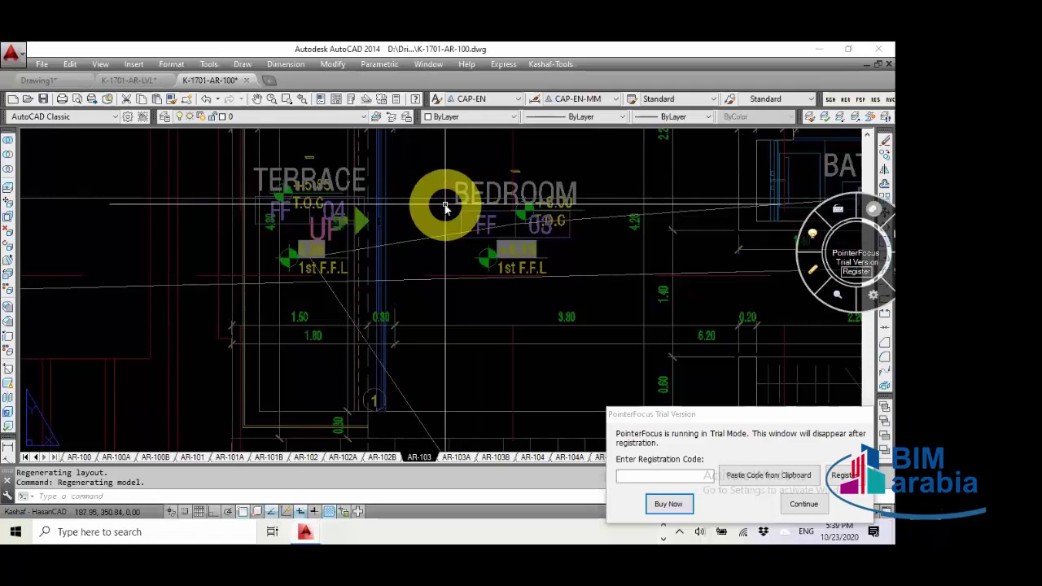
type("di")
key("Return")
left_click(445, 198)
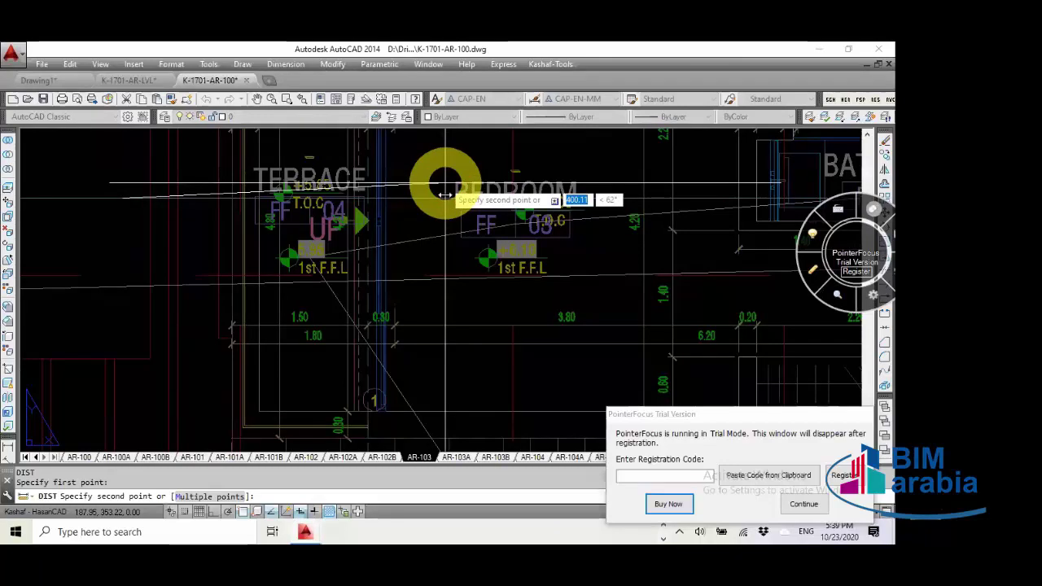
key("Escape")
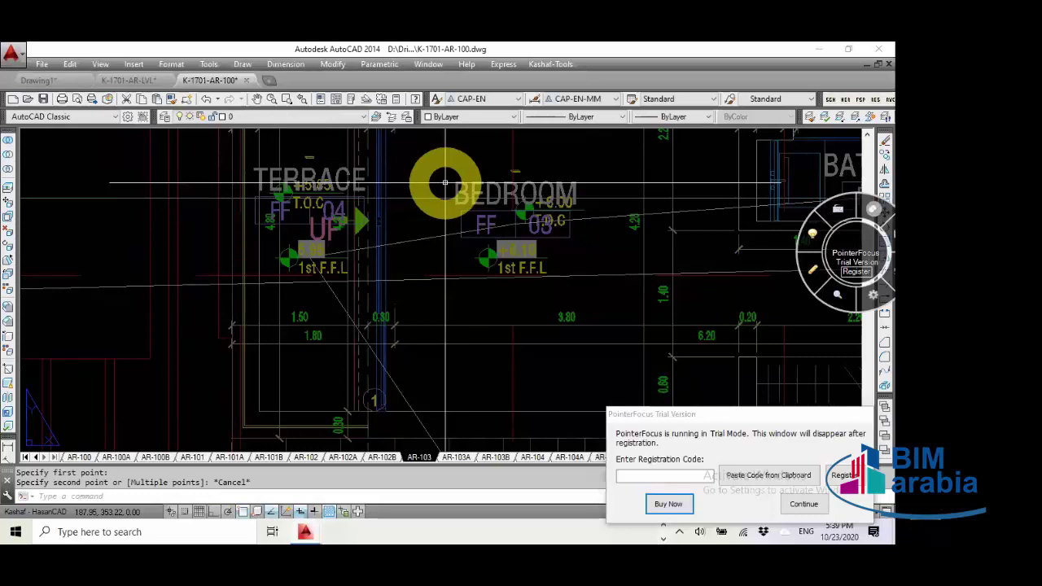
key("F3")
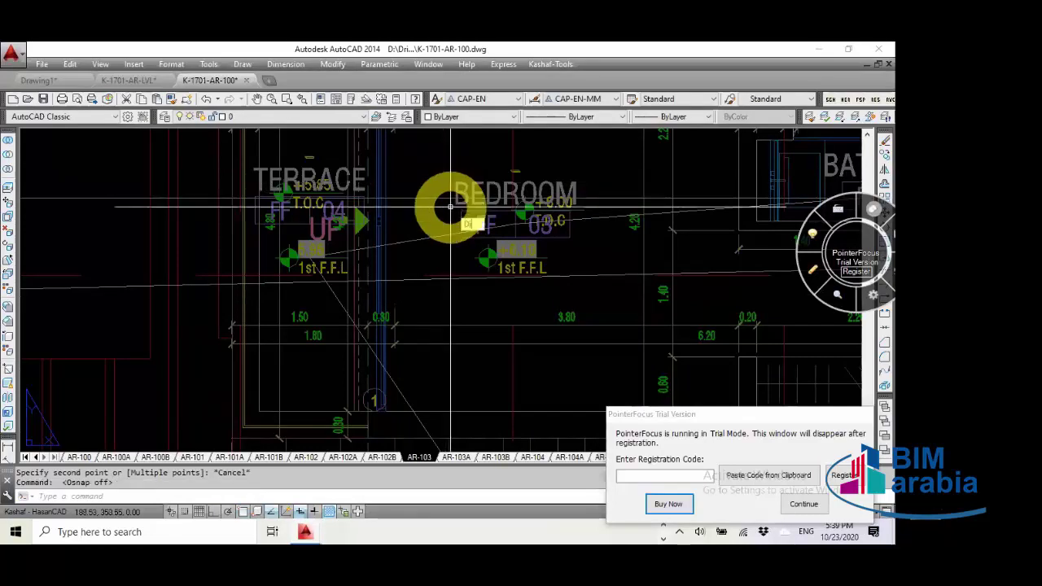
key("Return")
left_click(450, 207)
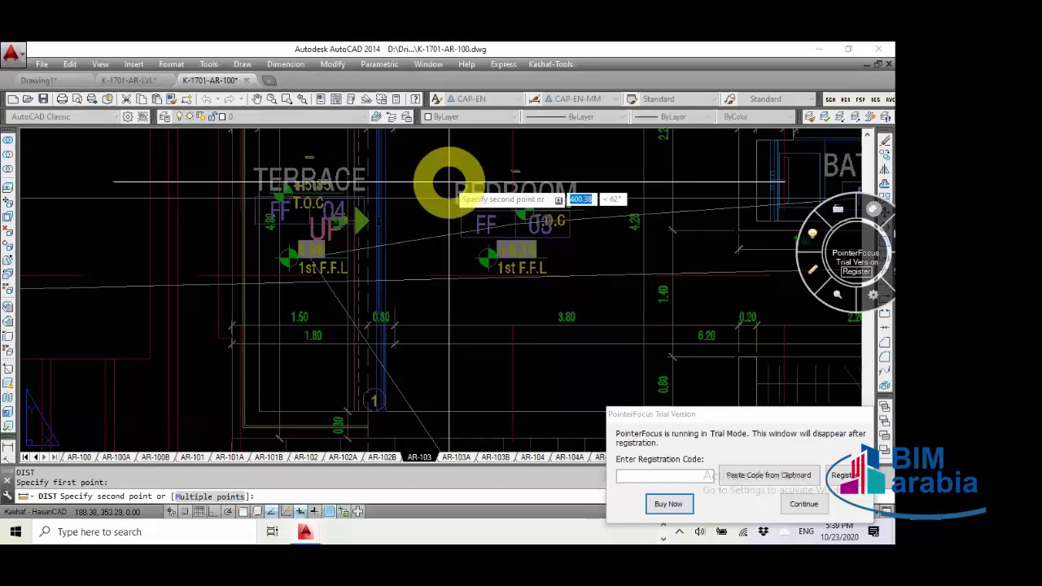
left_click(460, 193)
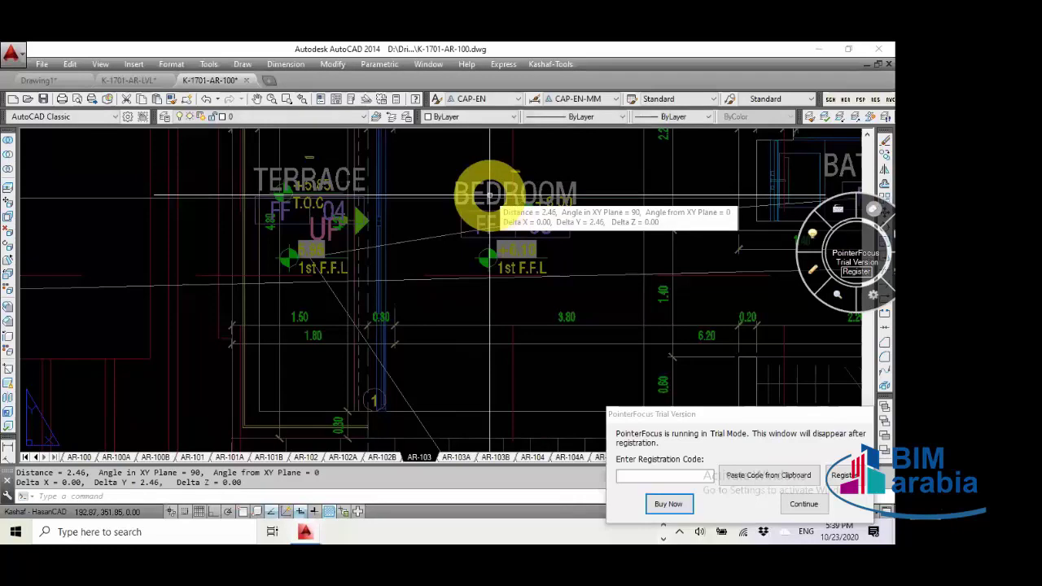
key("Escape")
Step: On the AR-103A layout, measure Delta X 0.15 and Delta Y 2.45, then zoom extents
left_click(450, 457)
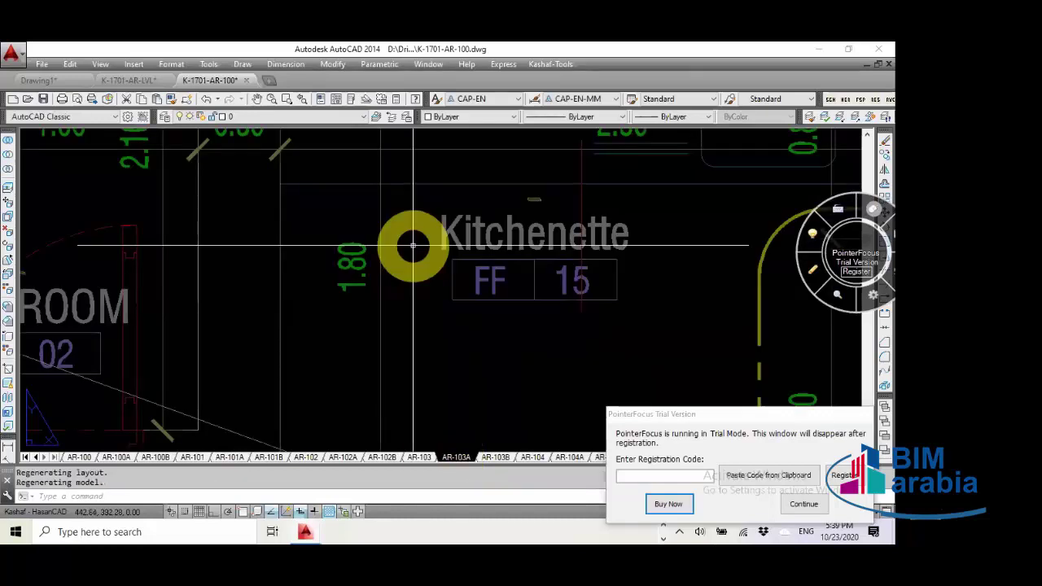
scroll(412, 245, "down", 5)
type("di")
key("Return")
left_click(515, 238)
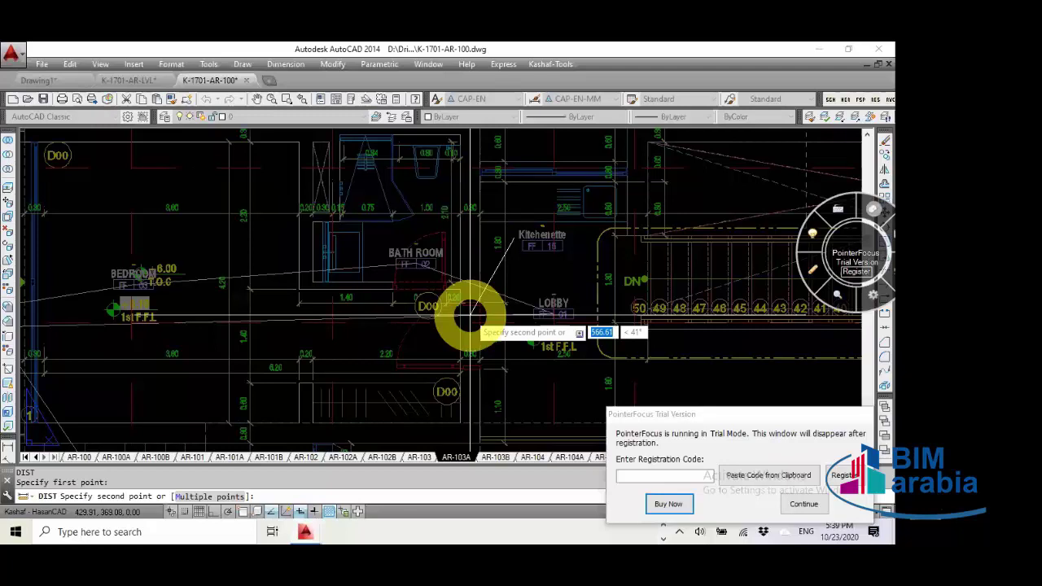
left_click(470, 313)
key("Escape")
scroll(430, 281, "up", 5)
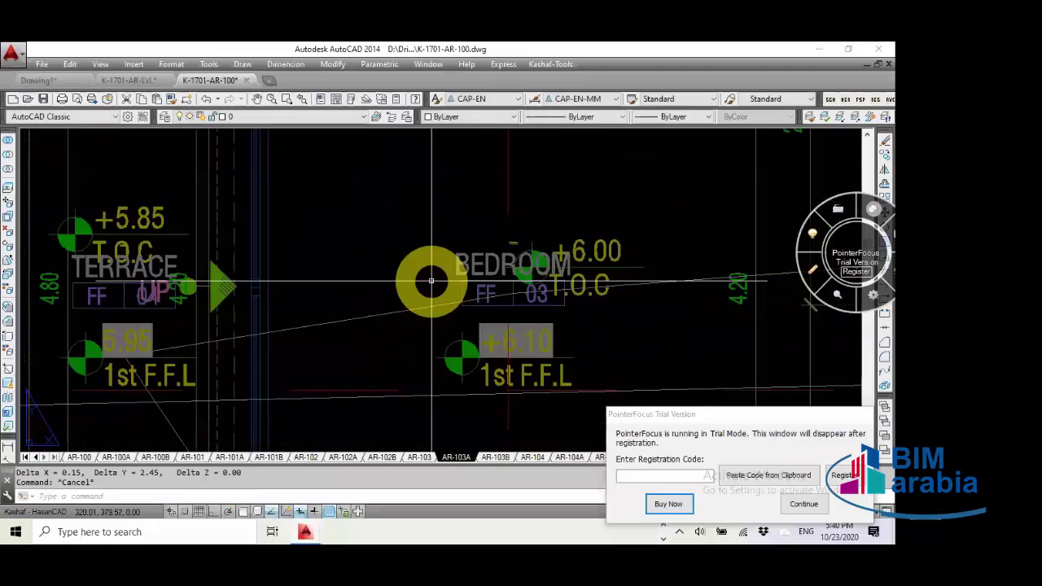
scroll(431, 318, "down", 4)
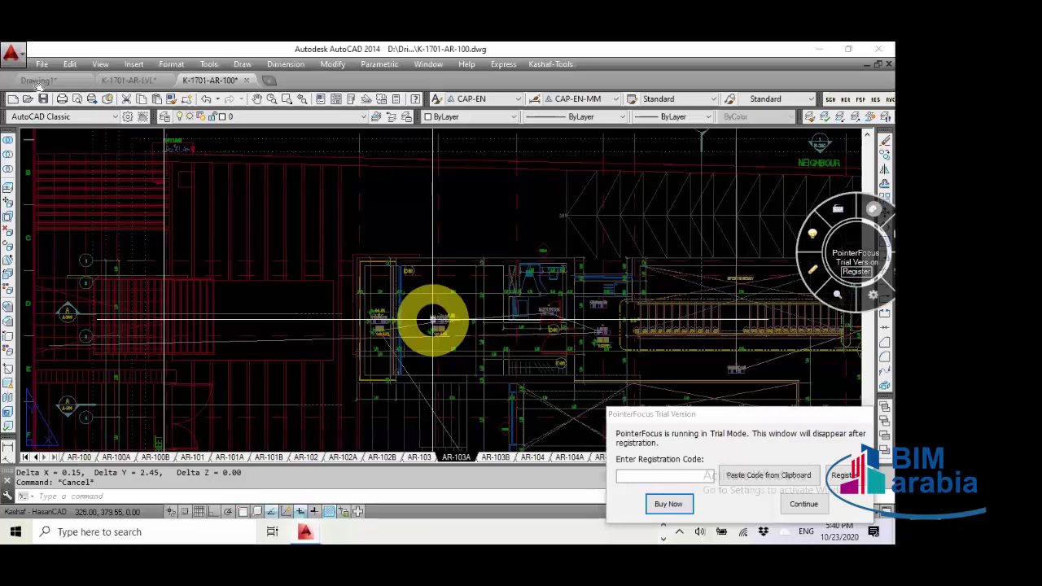
middle_click(432, 319)
middle_click(432, 319)
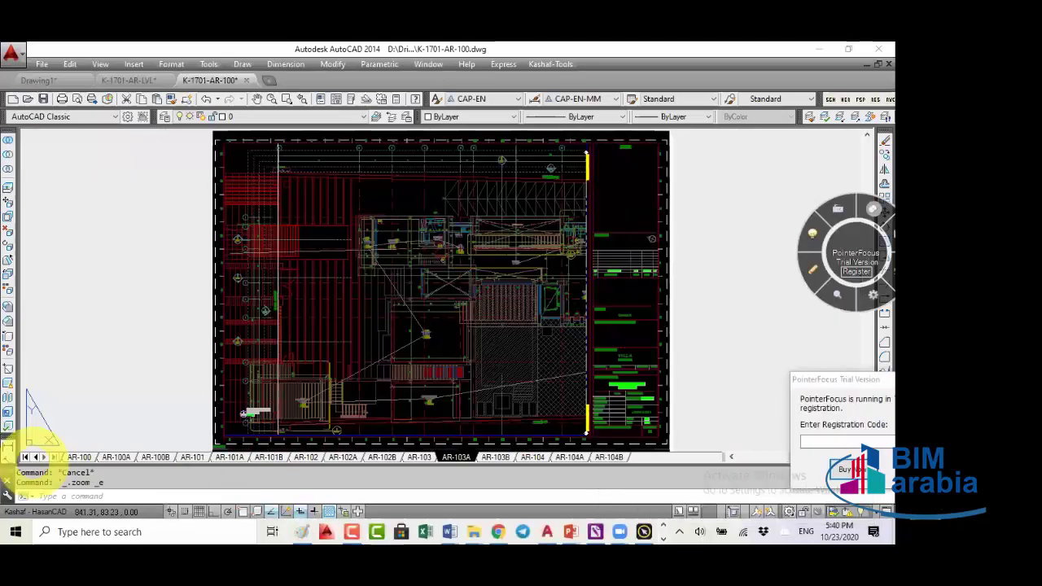
Step: In Drawing1, erase the 274 selected unwanted objects
left_click(38, 80)
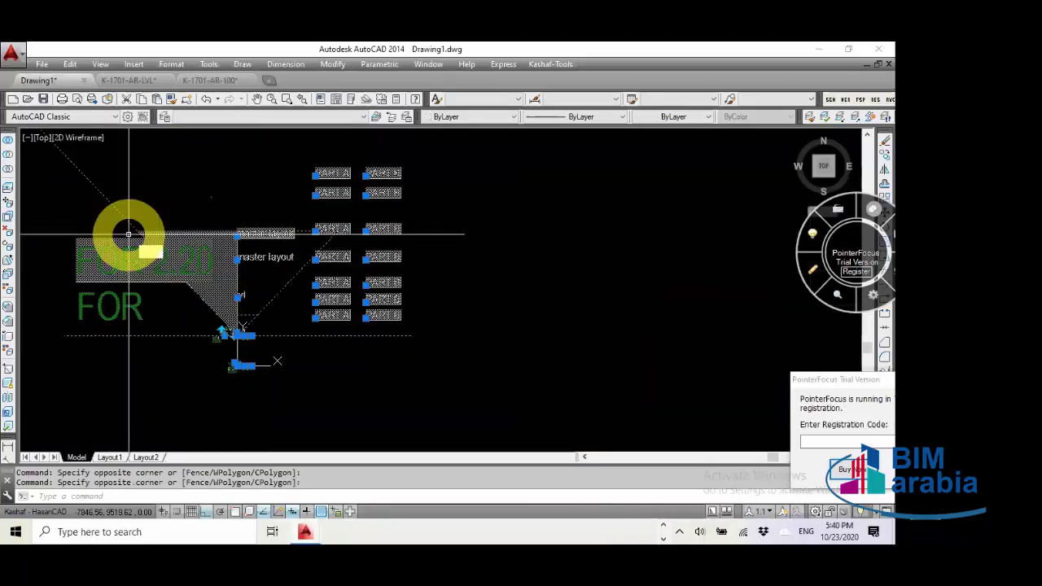
type("e")
key("Return")
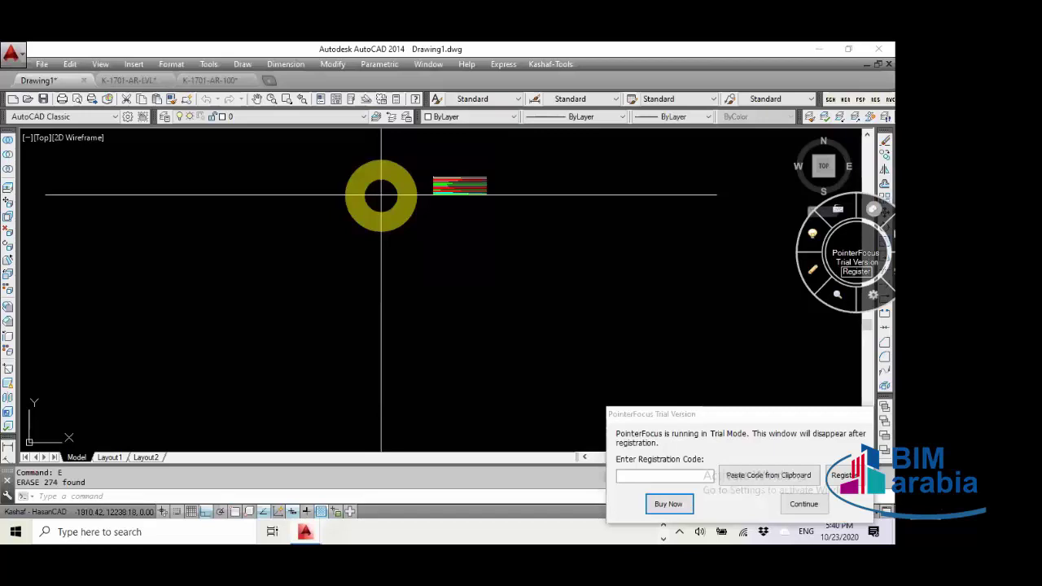
Step: Zoom extents with Z, E to fit the whole layer-name list
type("z")
key("Return")
scroll(503, 198, "up", 10)
type("e")
key("Return")
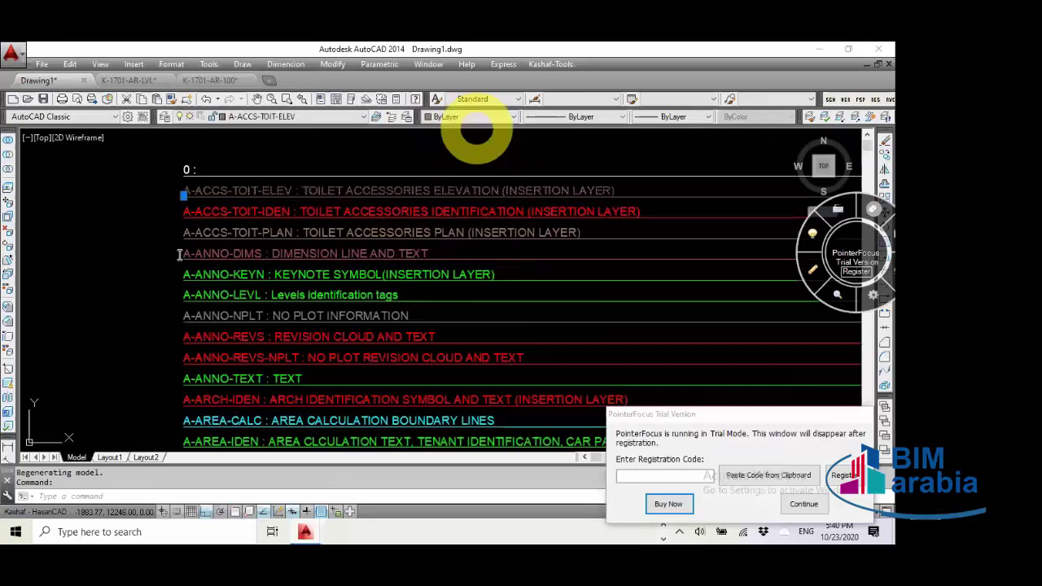
Step: Check the first legend text's Annotative row in Properties, then window-select the list
left_click(436, 98)
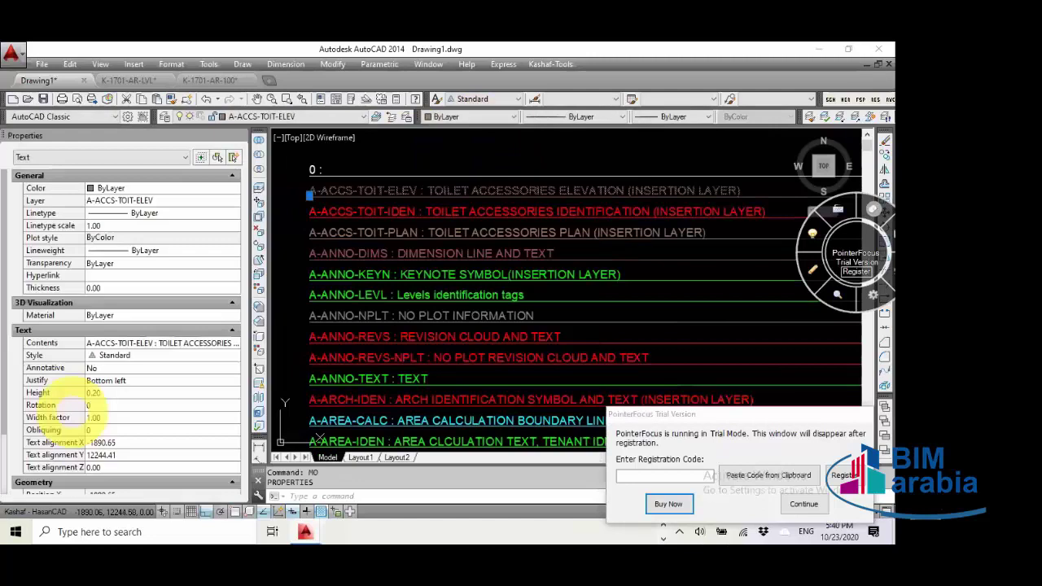
left_click(124, 367)
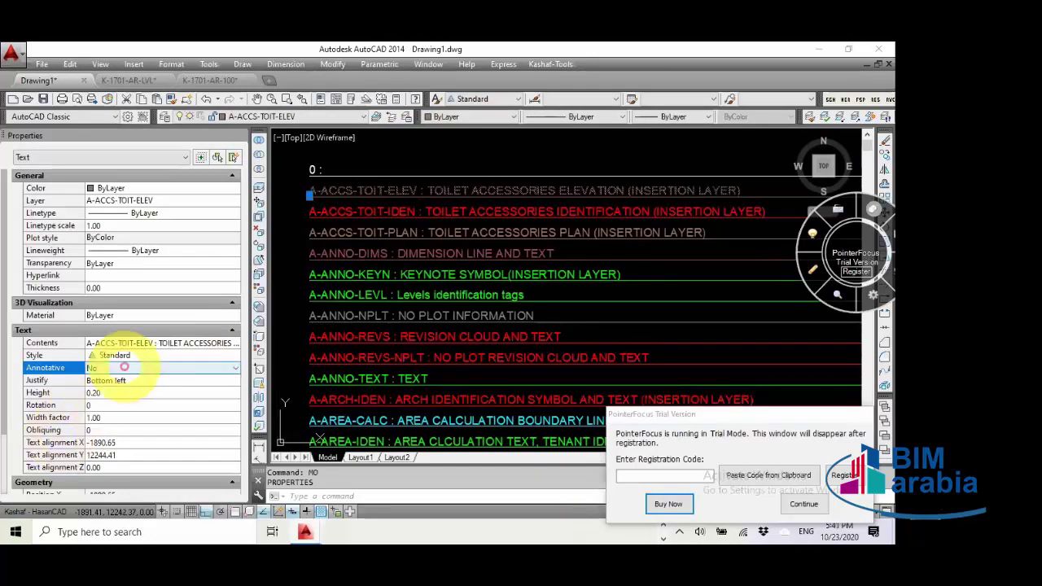
key("Escape")
key("Escape")
left_click(330, 167)
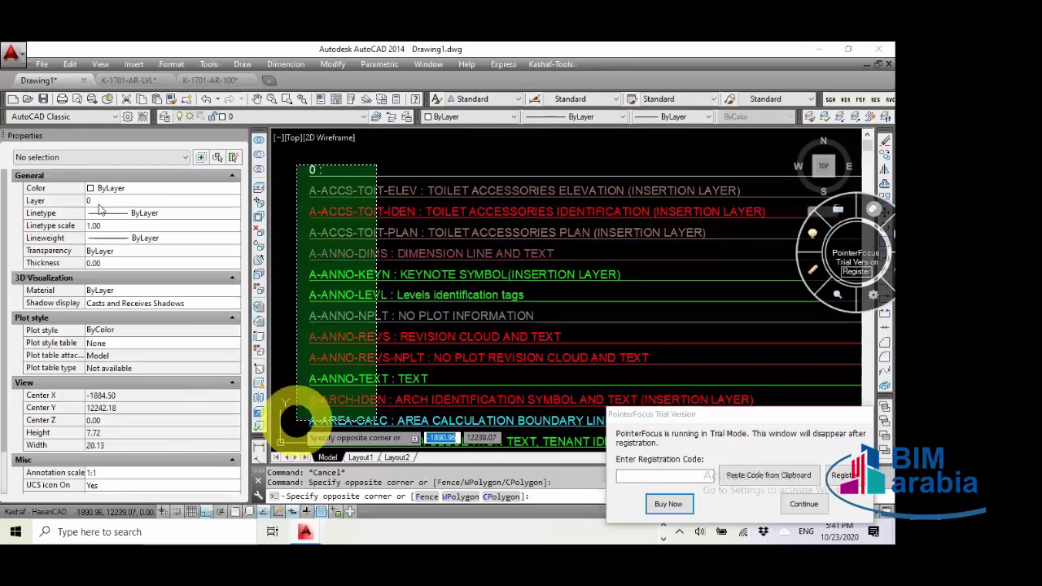
key("Escape")
left_click(388, 154)
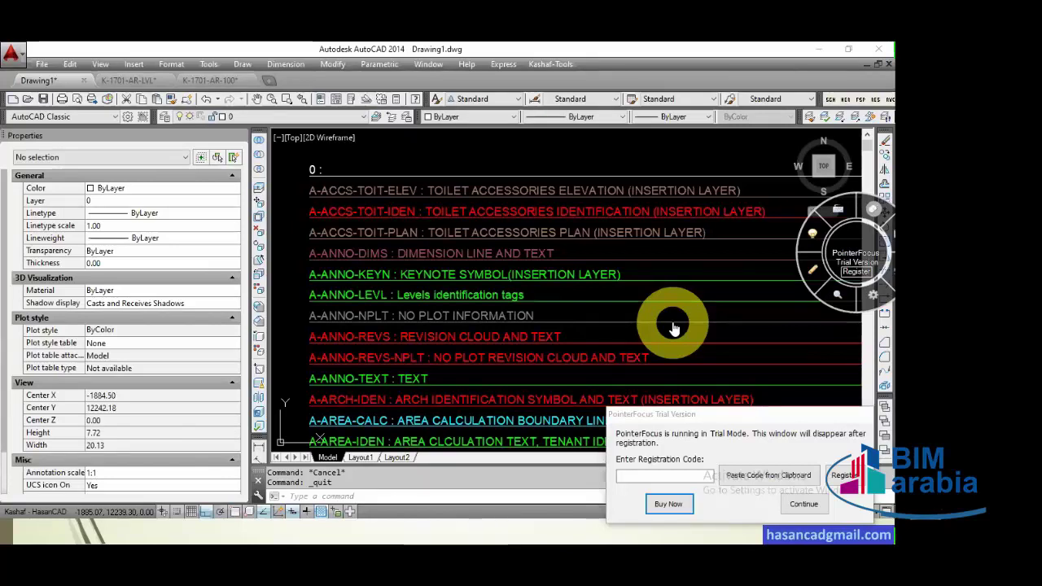
Step: Toggle the Annotative option for the Standard text style
left_click(437, 104)
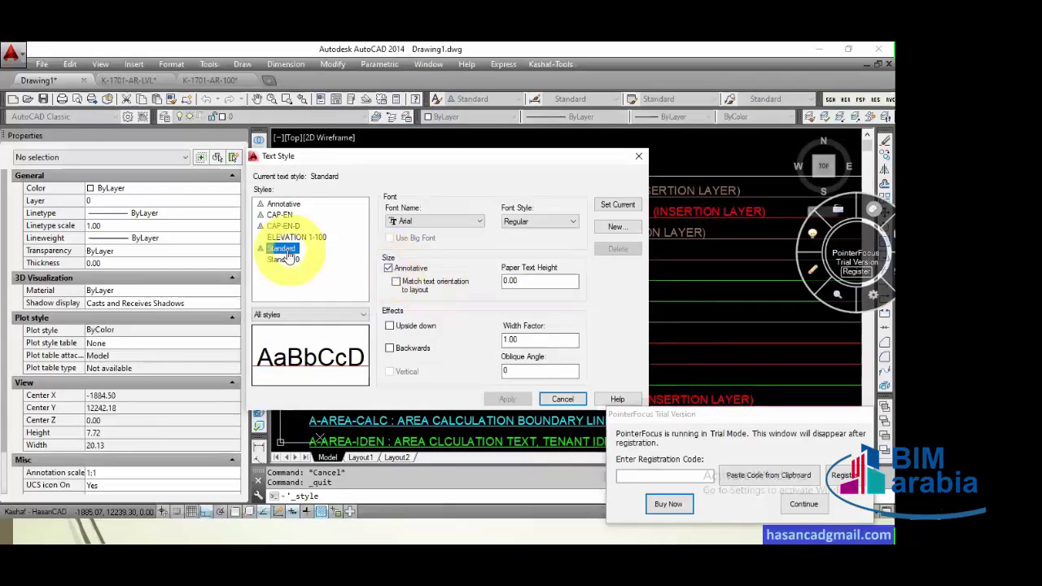
left_click(390, 268)
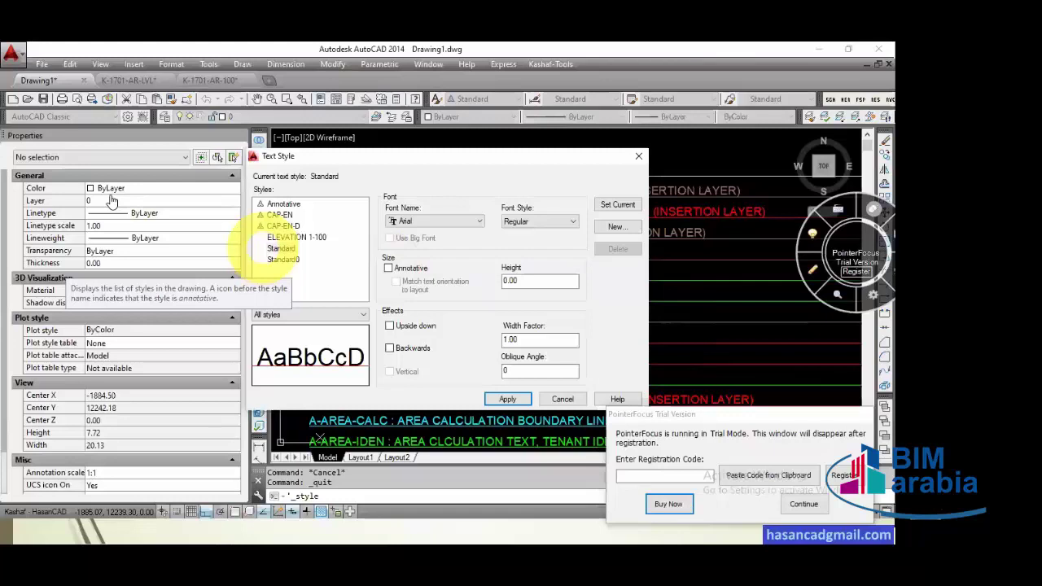
left_click(381, 257)
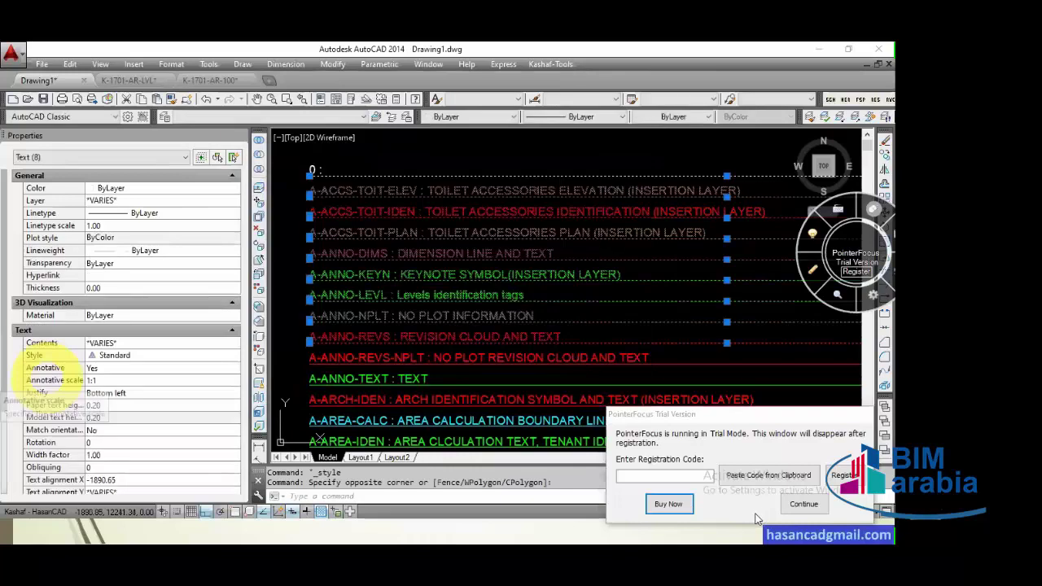
Step: Open the status-bar annotation scale list and close it again
left_click(753, 513)
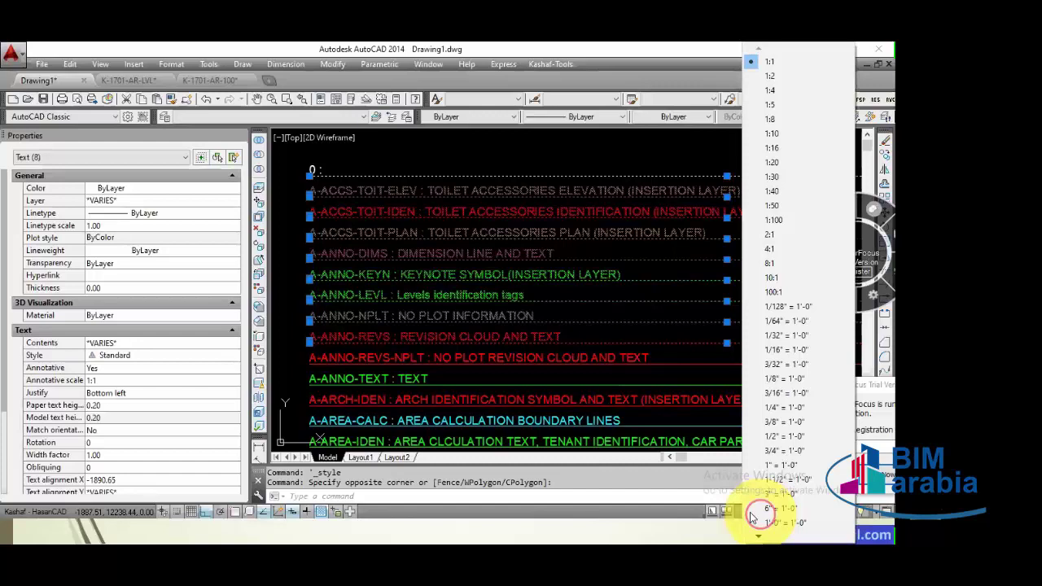
left_click(754, 517)
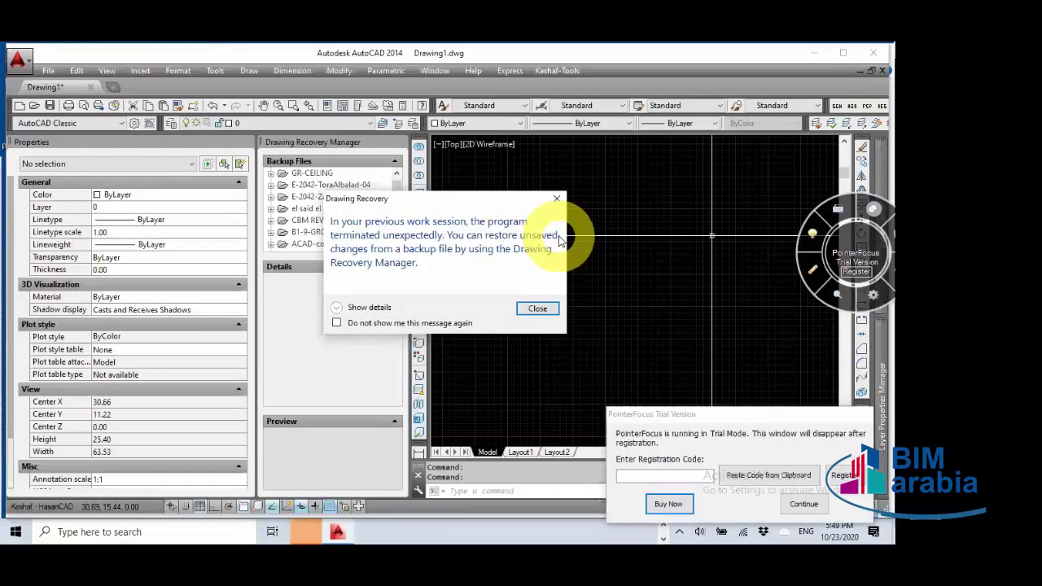
Step: Close the Drawing Recovery notice and bring up the Text Style settings
left_click(537, 307)
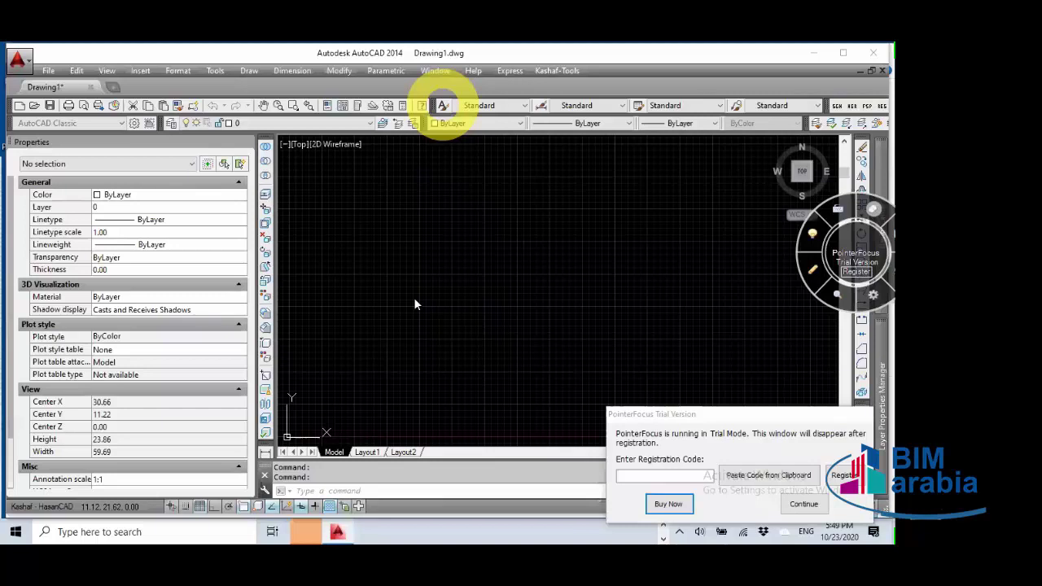
left_click(442, 105)
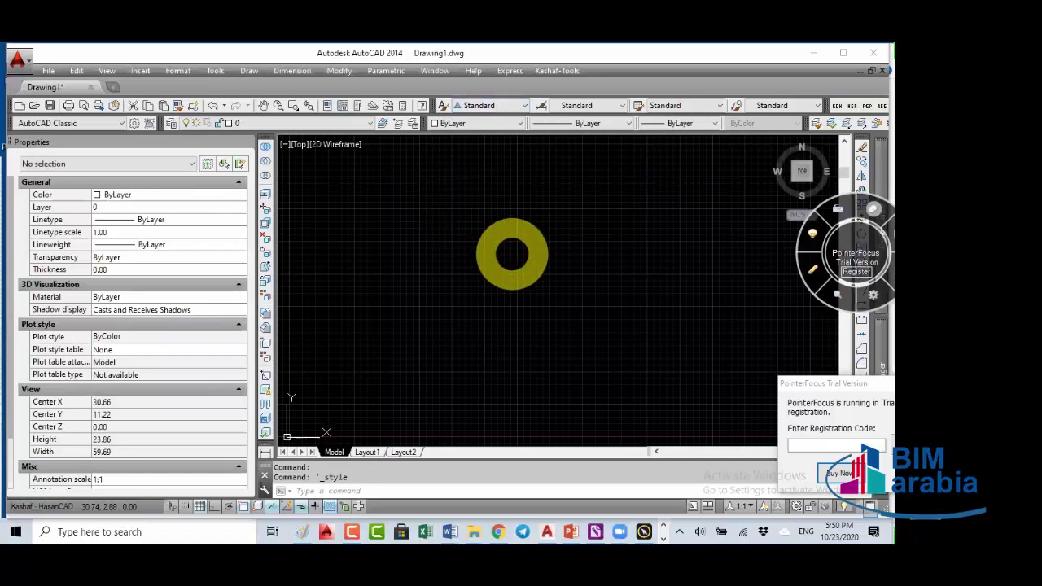
Step: Load the architectural layers via Kashaf-Tools > Architectural > Insert Architectural Layers
type("lld")
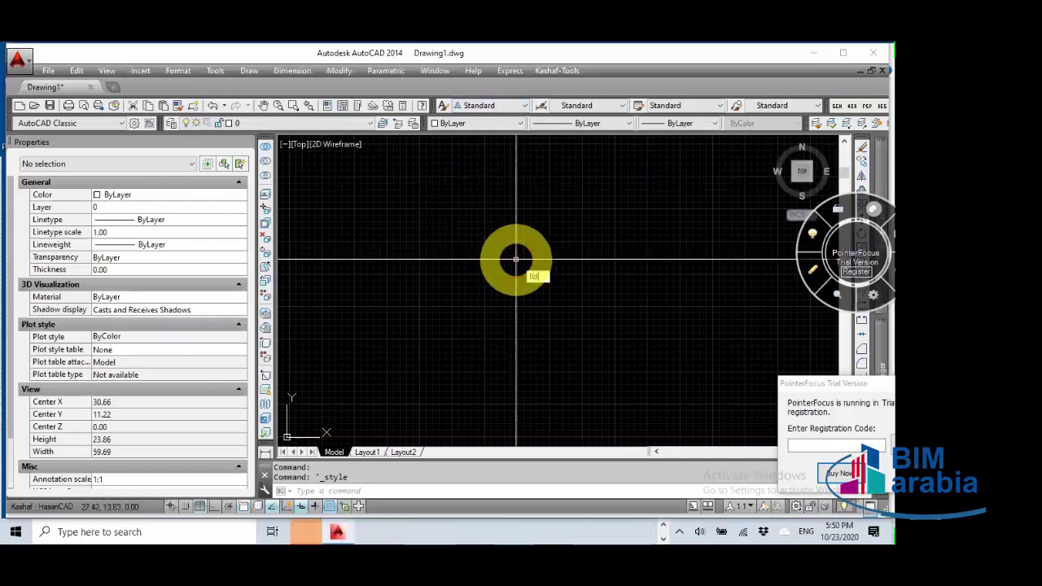
key("Return")
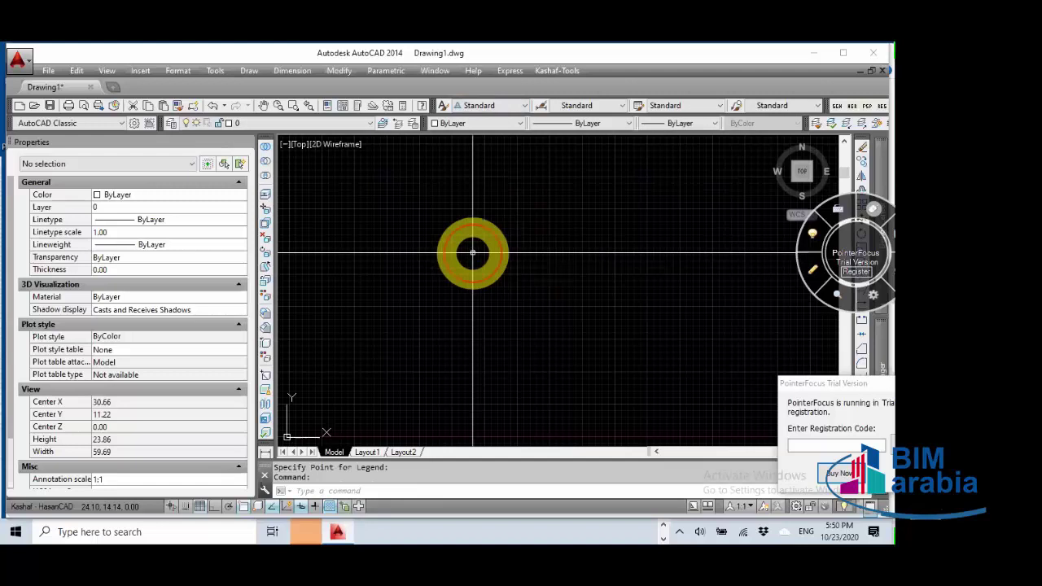
scroll(479, 254, "up", 5)
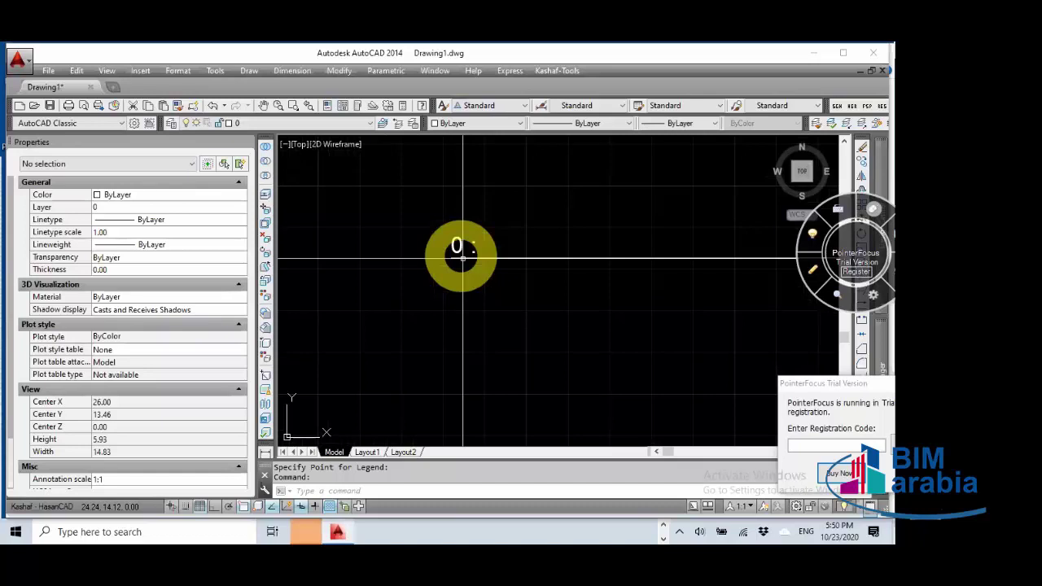
left_click(573, 73)
mouse_move(582, 187)
left_click(683, 217)
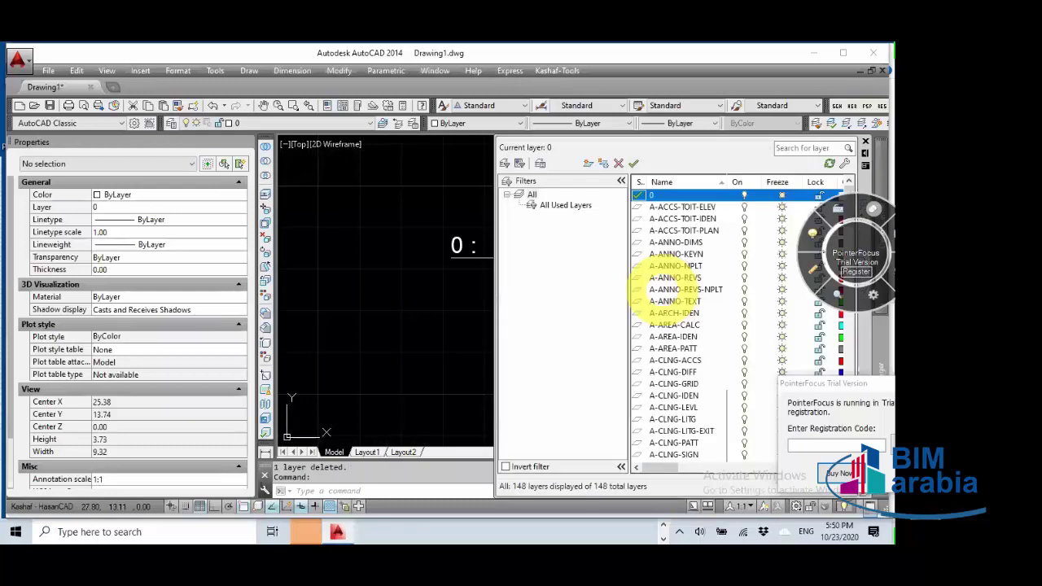
left_click(438, 302)
left_click(443, 286)
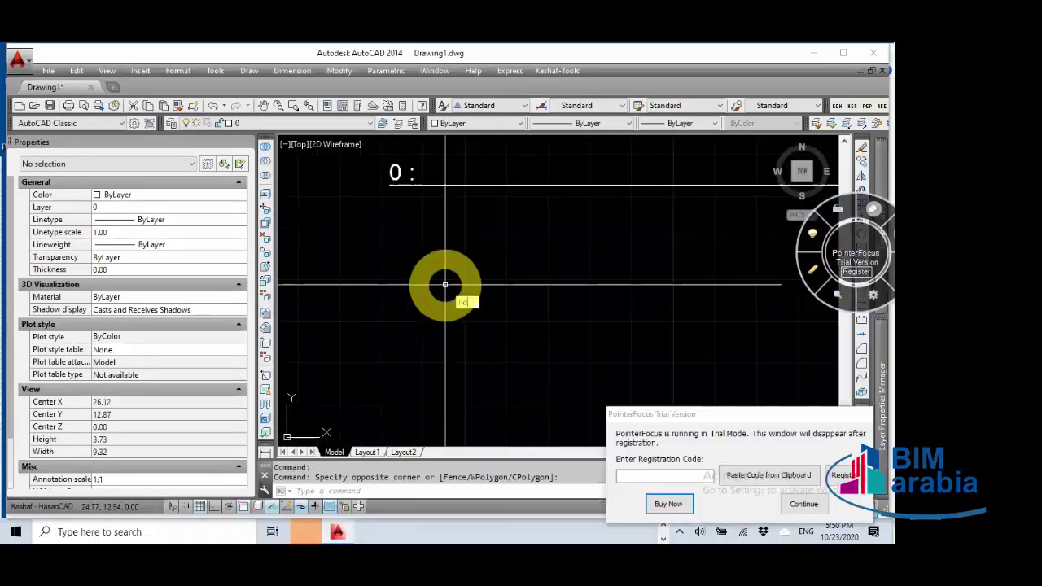
Step: Place the coloured layer legend with LLD and select its first line
type("lld")
key("Return")
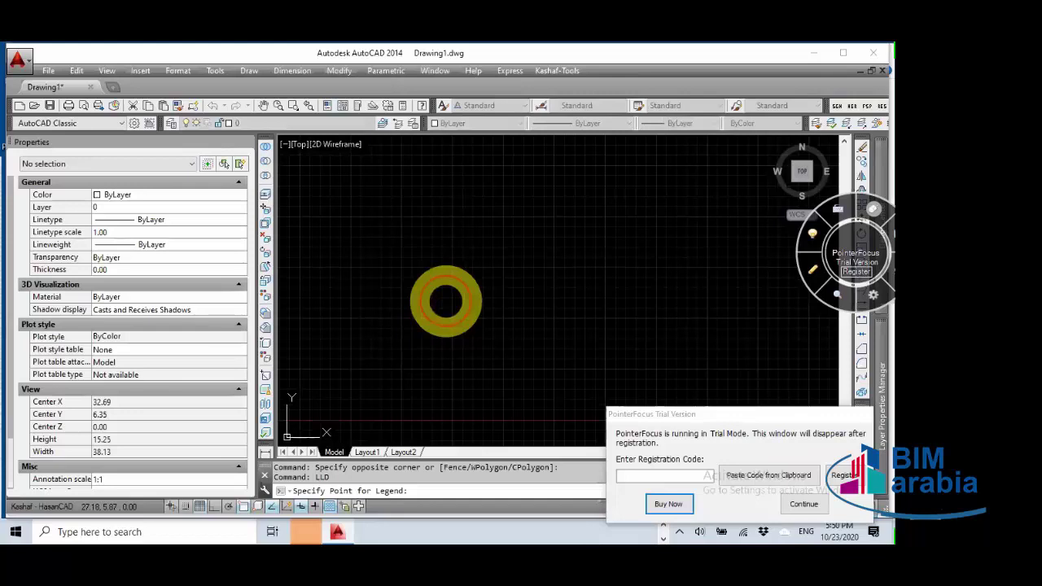
left_click(445, 300)
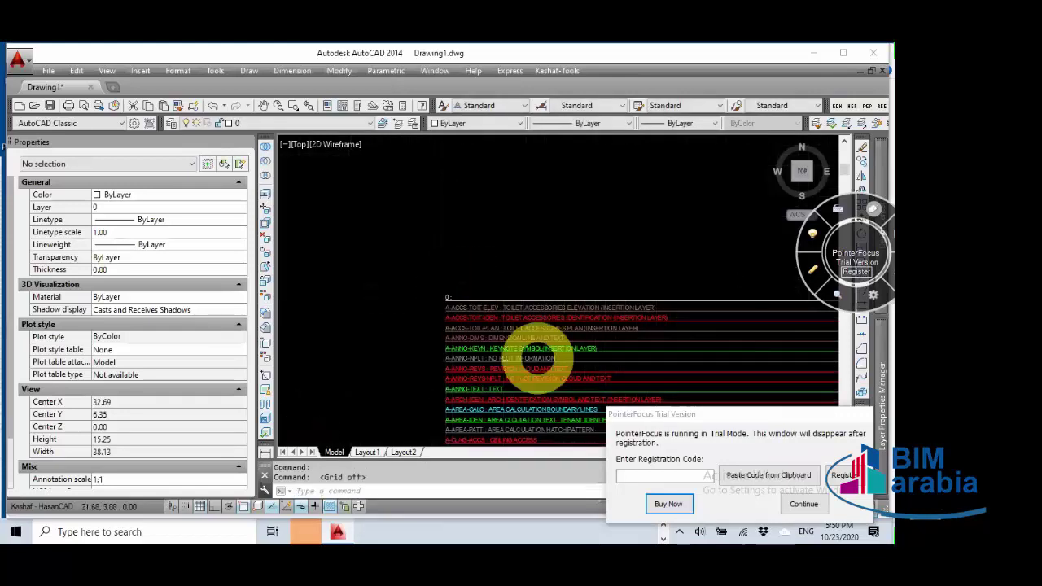
scroll(458, 390, "up", 4)
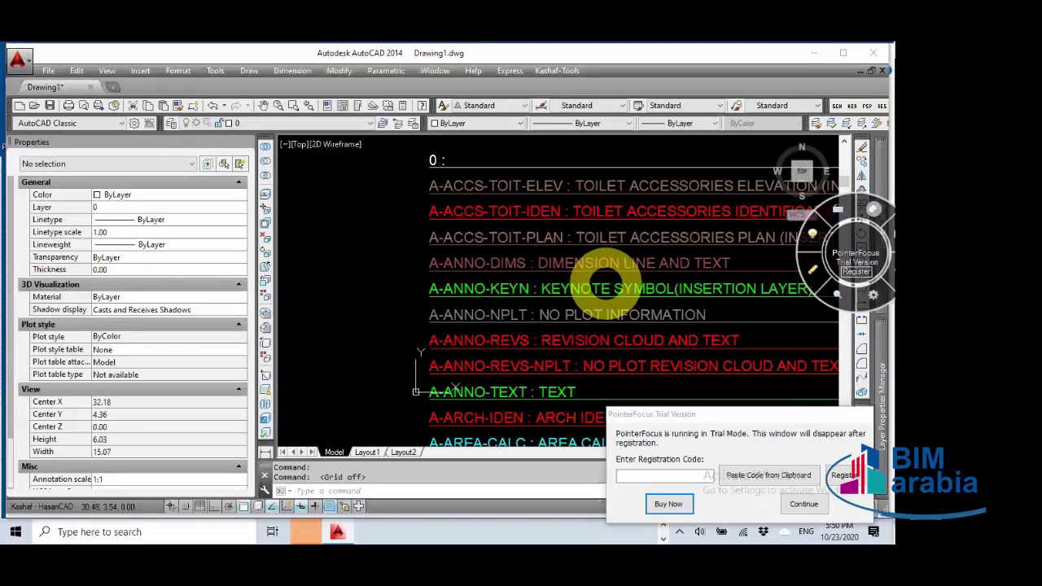
left_click(480, 185)
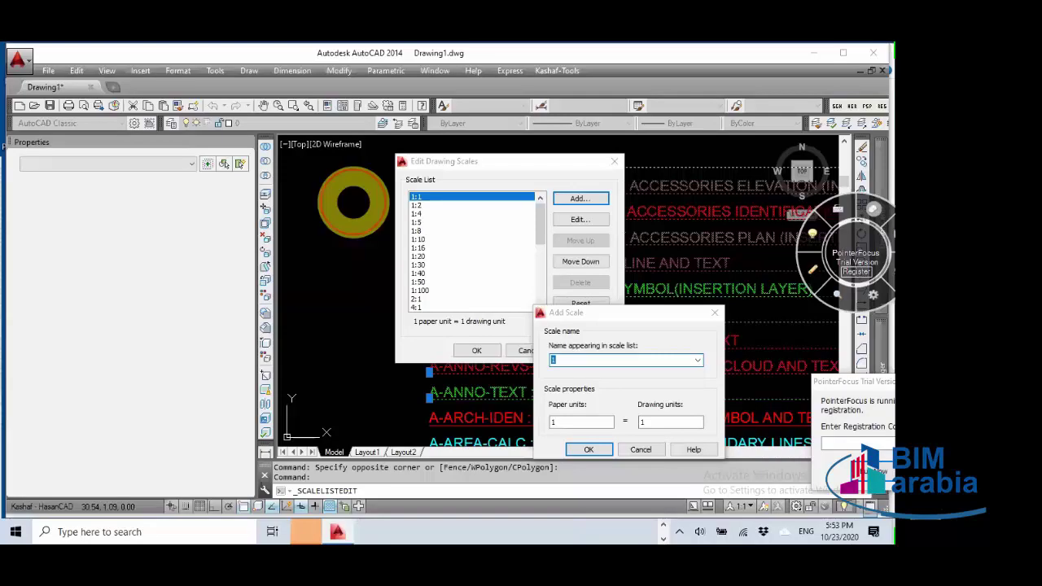
Step: Begin adding a custom scale from the Edit Drawing Scales list
left_click(571, 204)
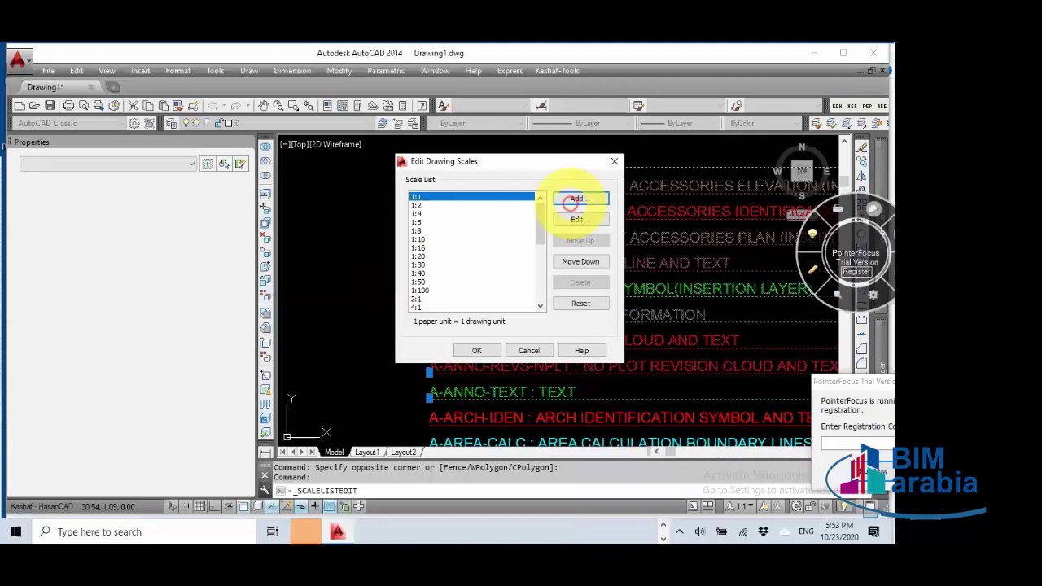
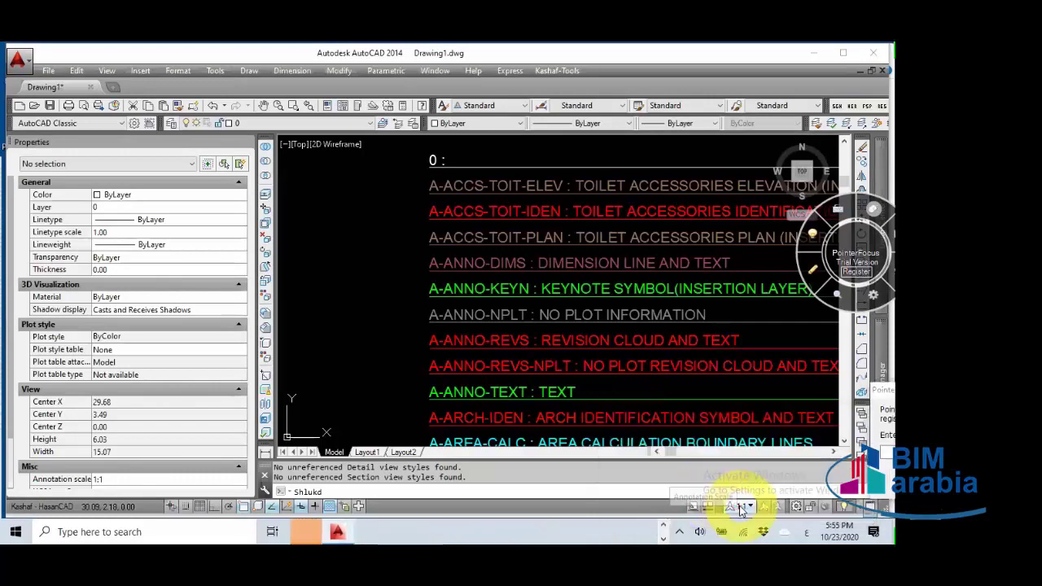
Step: Create a custom 1:5 scale with 1 paper unit equal to 5 drawing units in Edit Drawing Scales
left_click(741, 507)
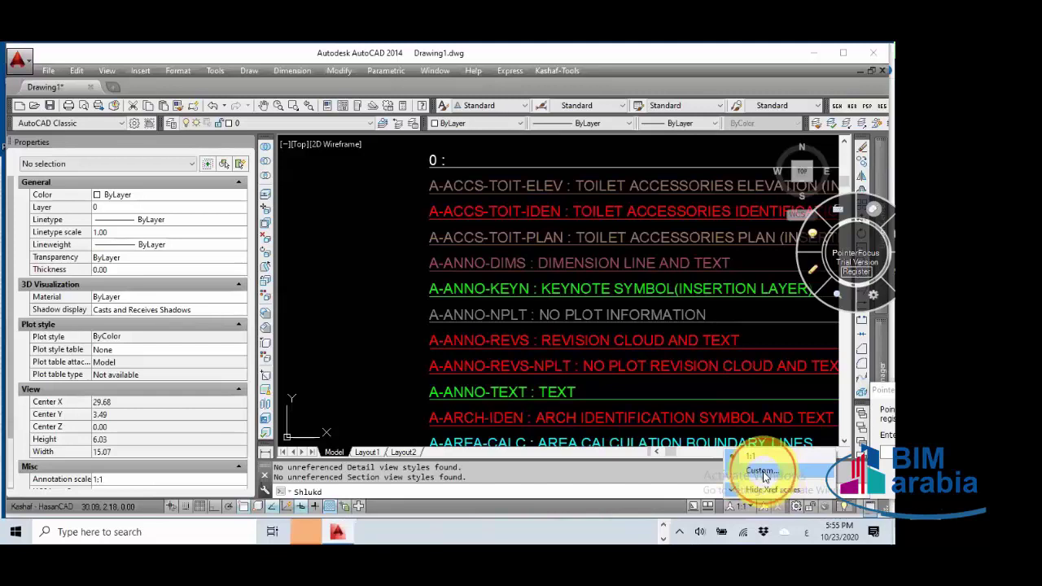
left_click(760, 472)
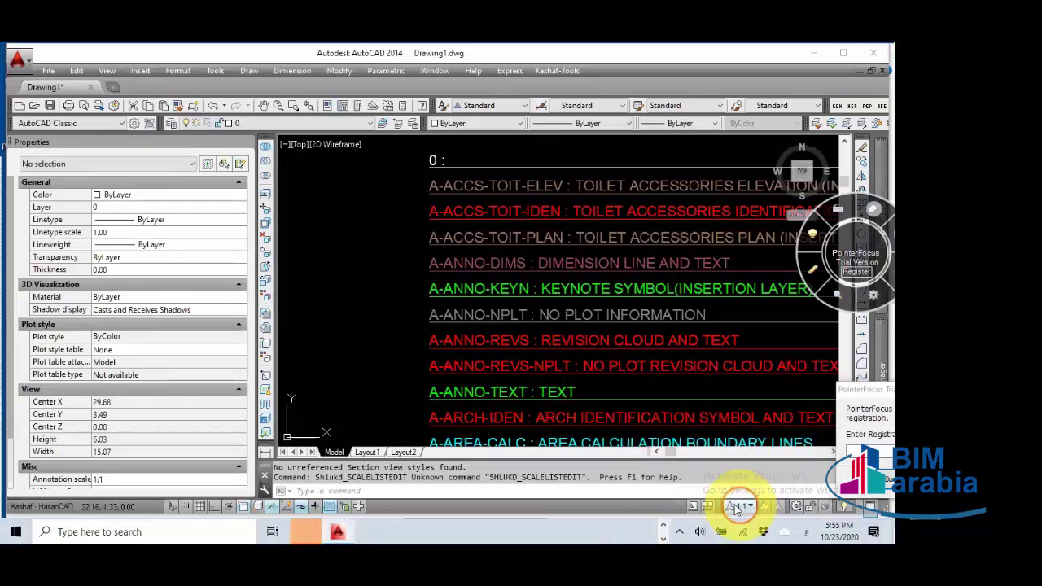
left_click(741, 508)
left_click(757, 470)
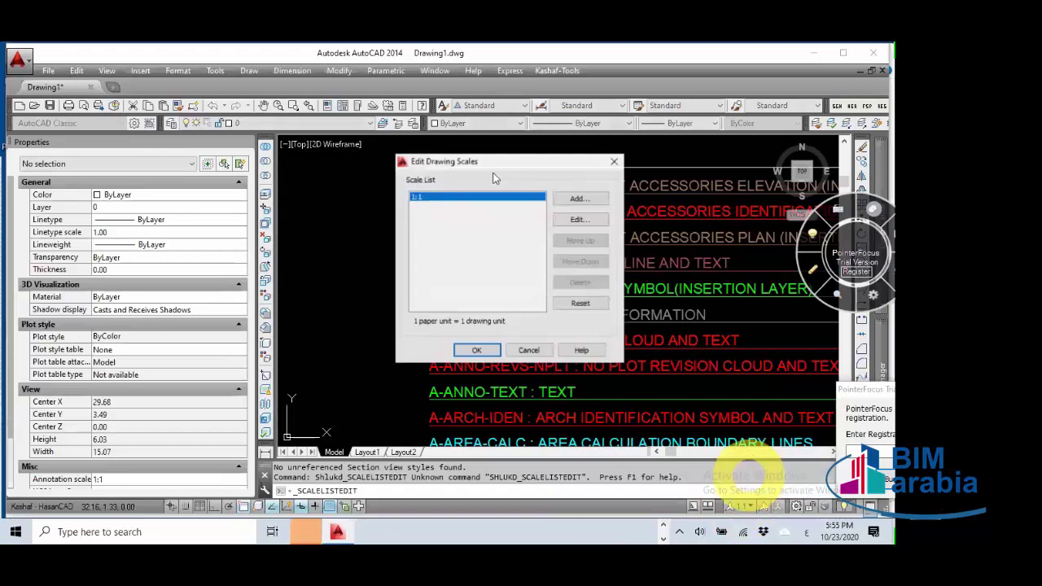
left_click(576, 200)
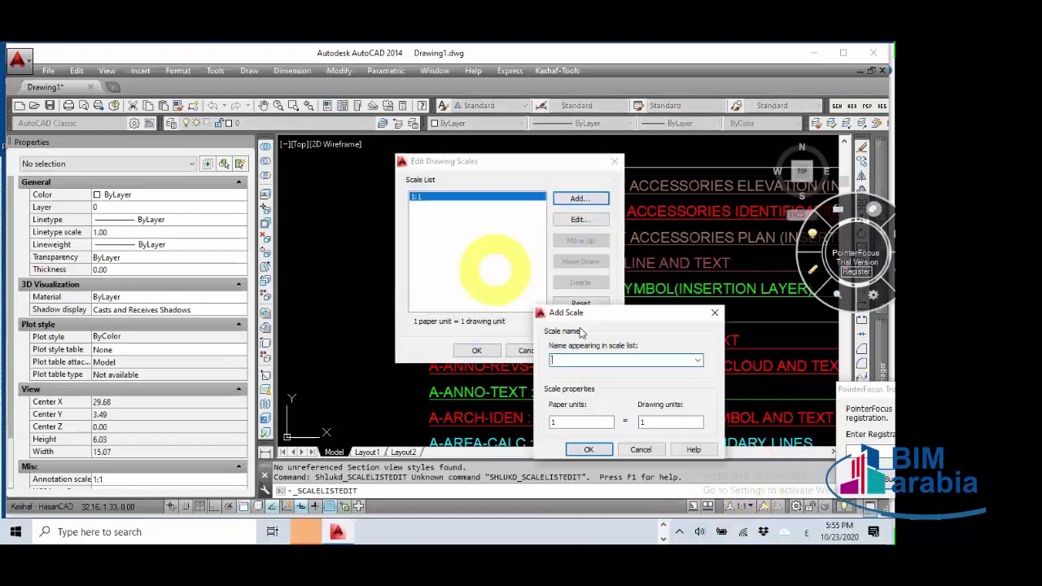
type("1")
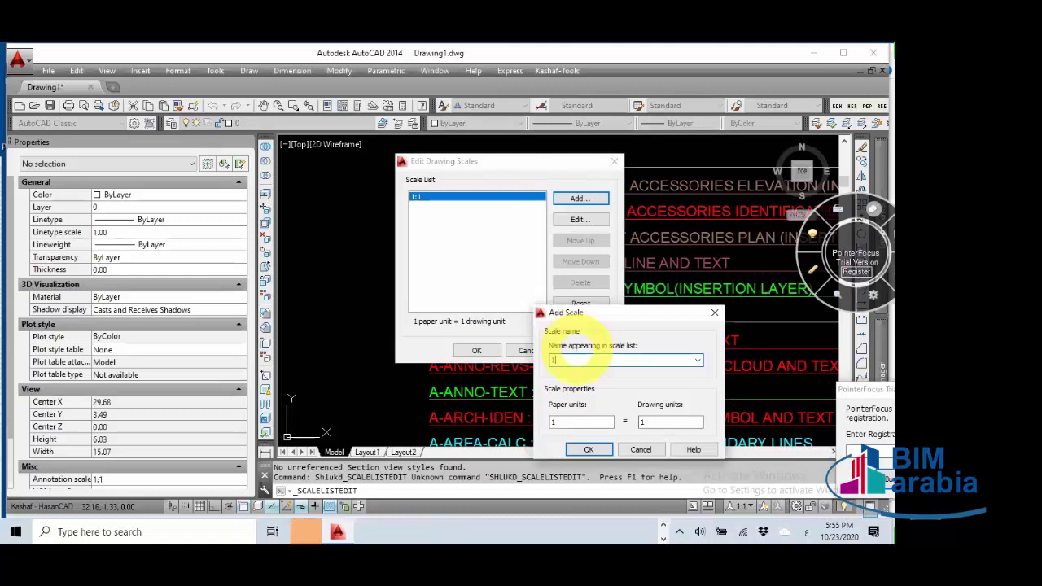
type(":5")
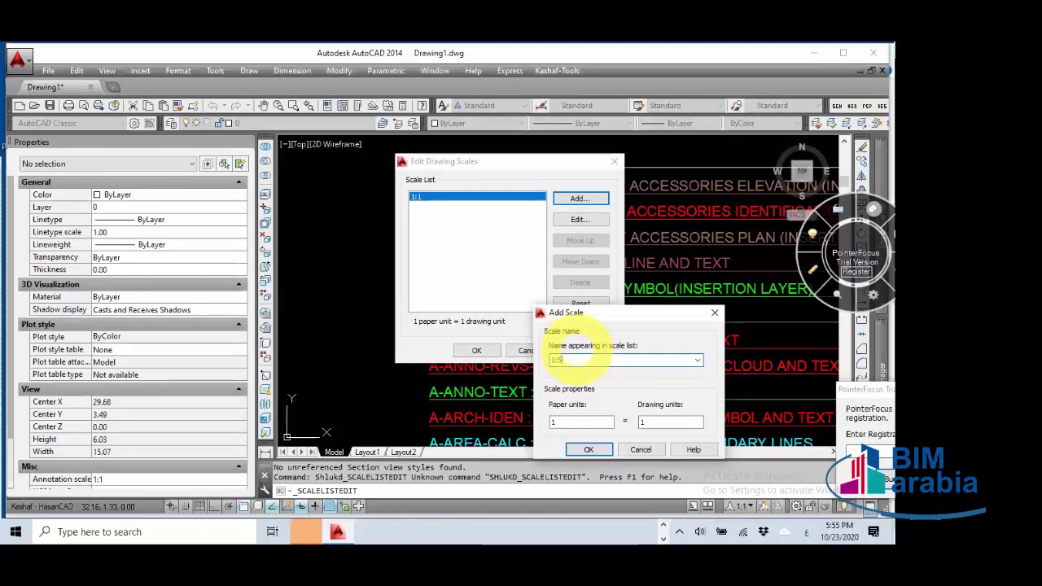
left_click(565, 420)
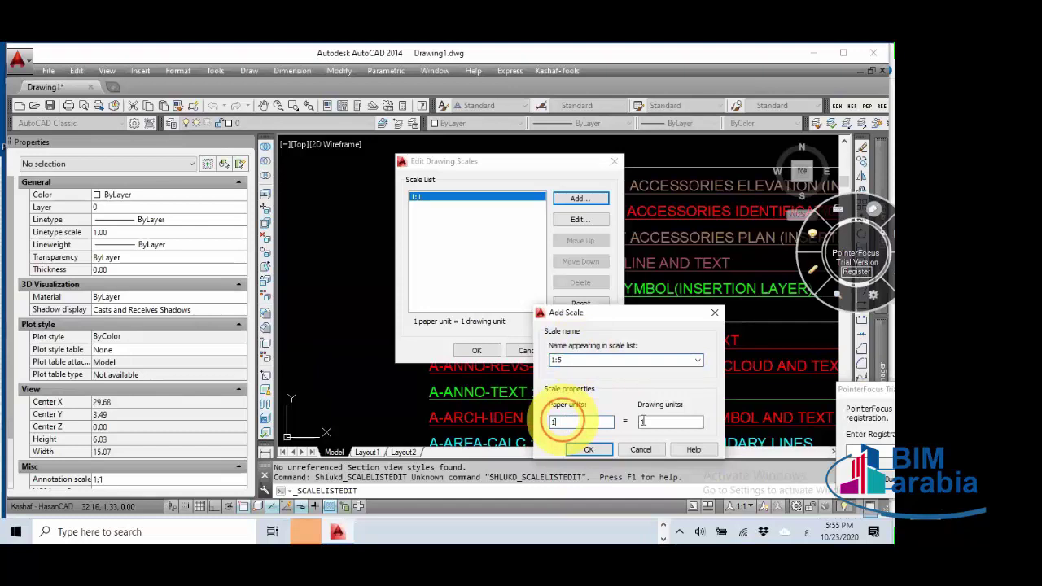
double_click(666, 424)
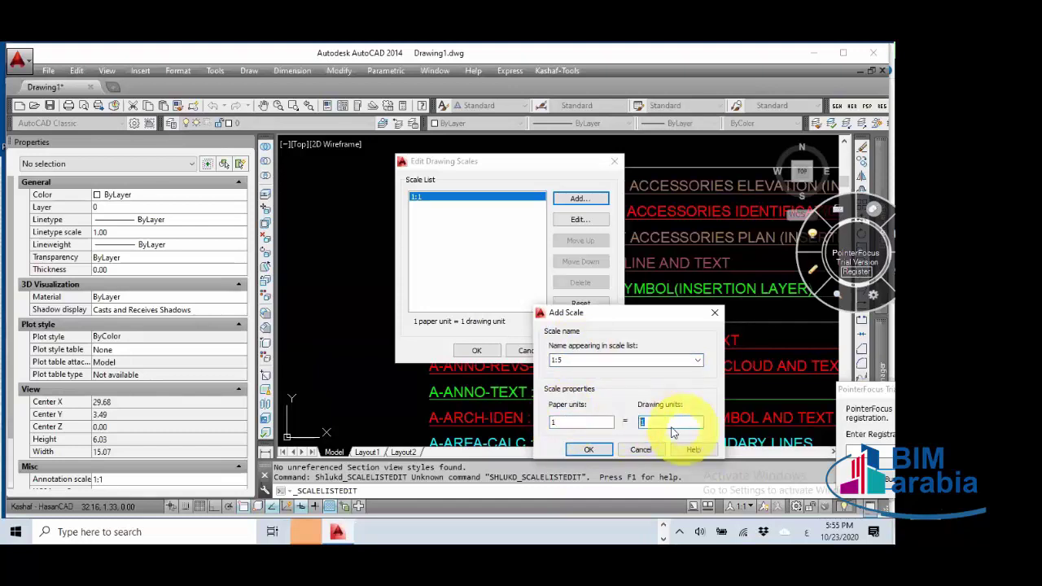
type("5")
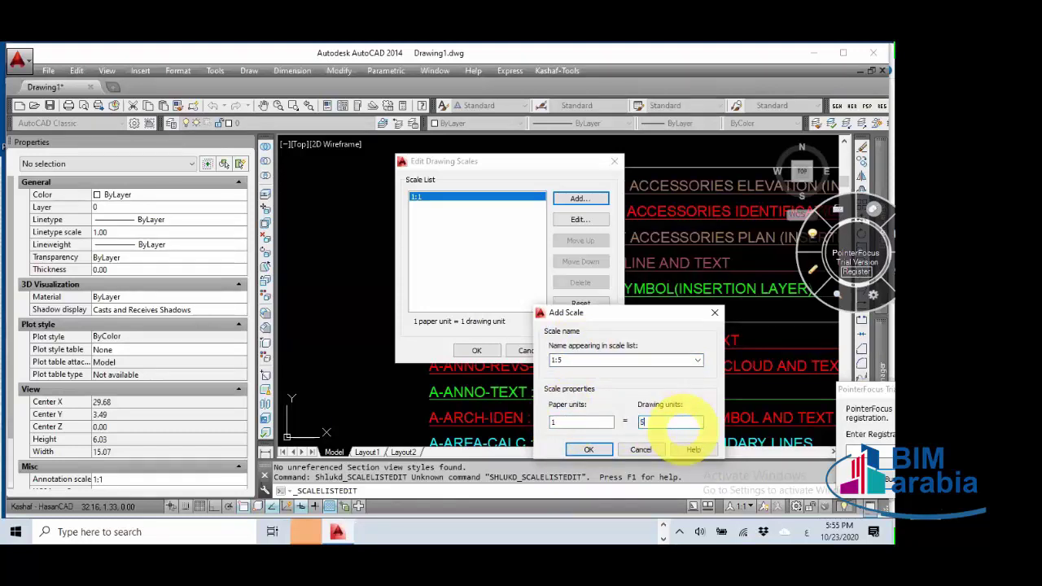
left_click(589, 449)
left_click(476, 353)
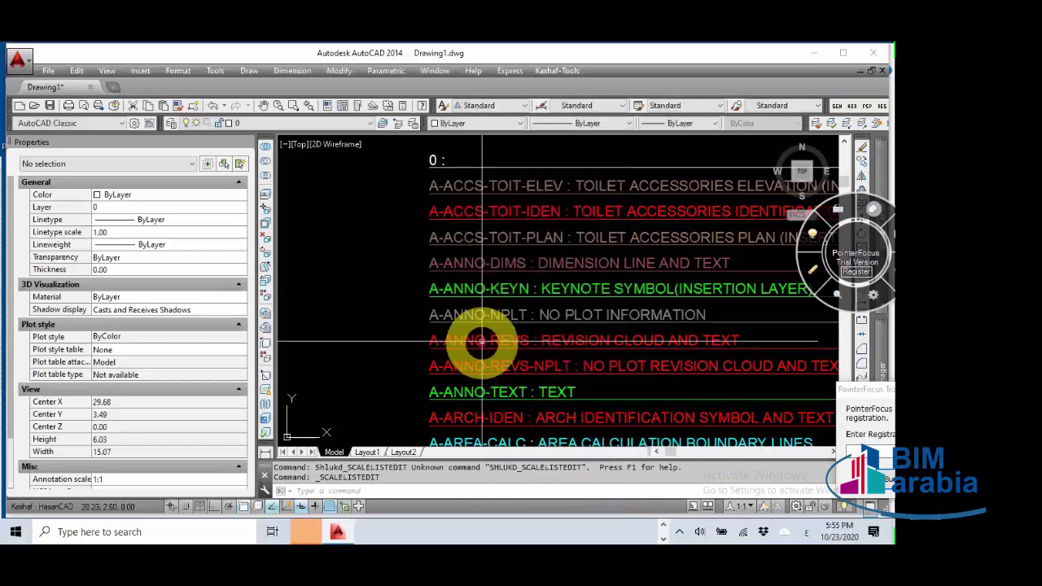
Step: Make 1:5 current, inspect the A-ACCS-TOIT-ELEV label, and toggle annotation visibility off and back on
left_click(743, 506)
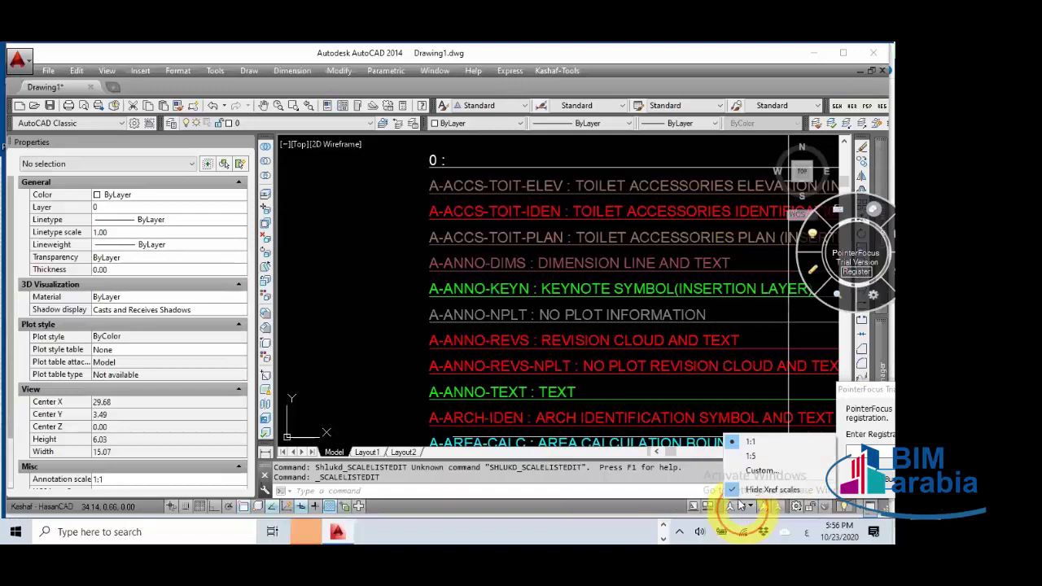
left_click(750, 456)
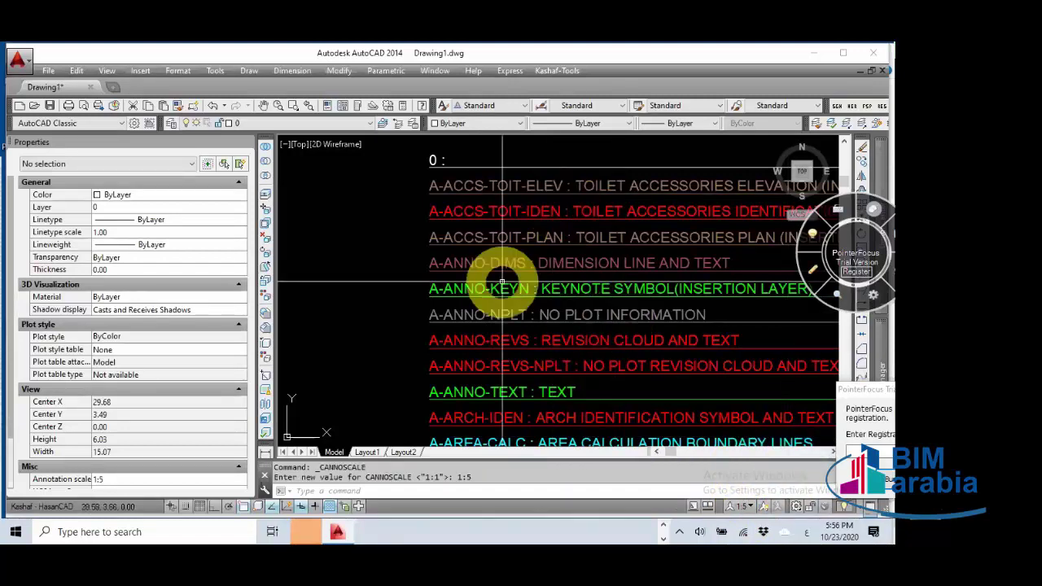
left_click(469, 183)
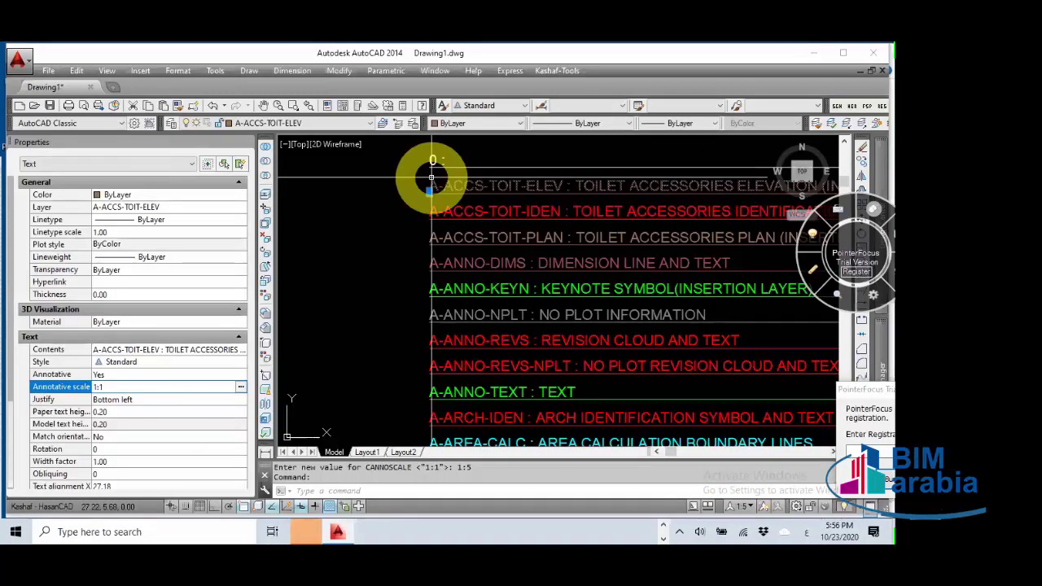
left_click(765, 509)
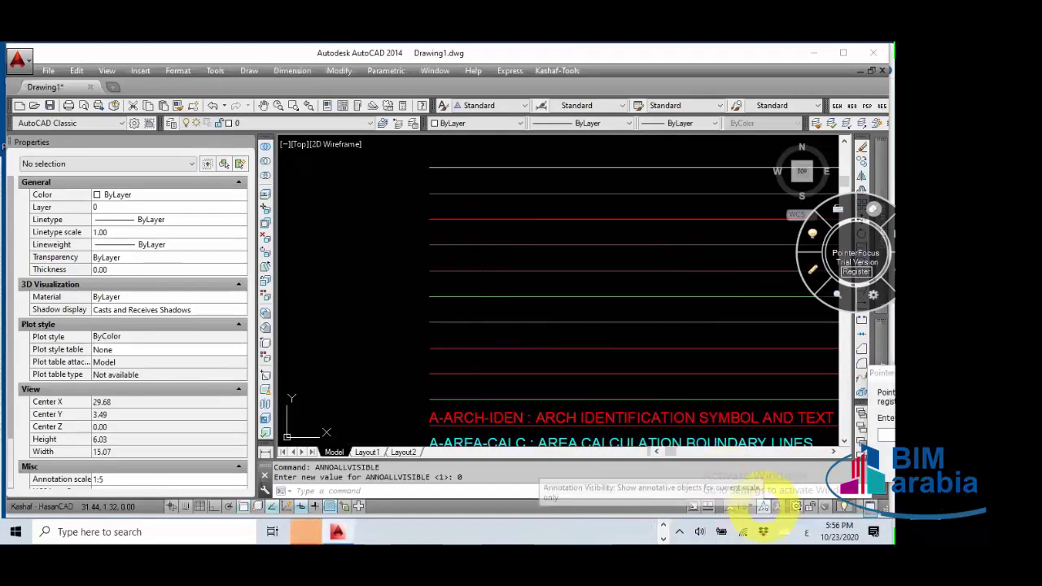
left_click(762, 506)
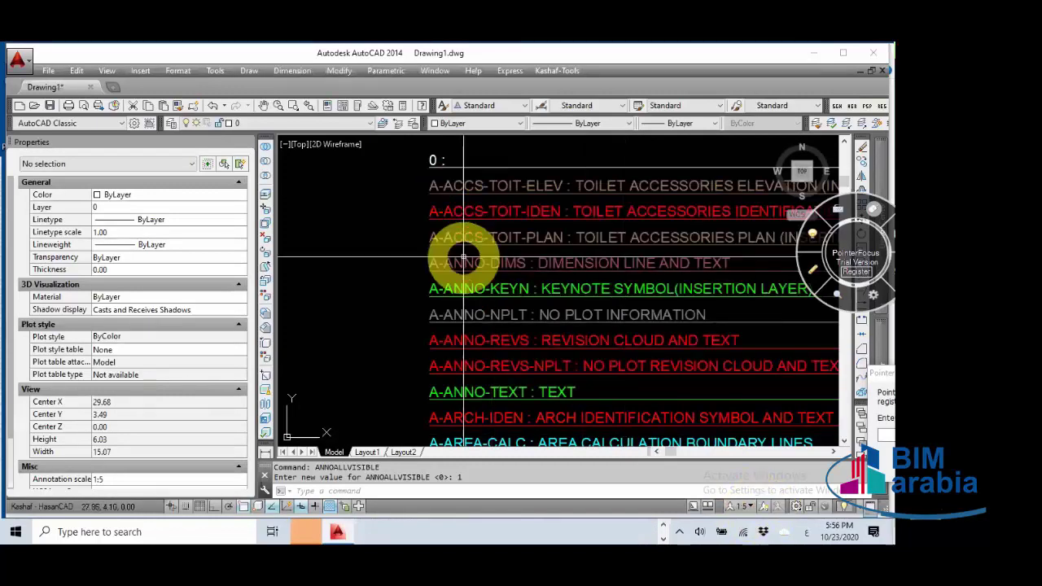
Step: Window-select the top labels and narrow the selection to the four text objects
left_click(484, 151)
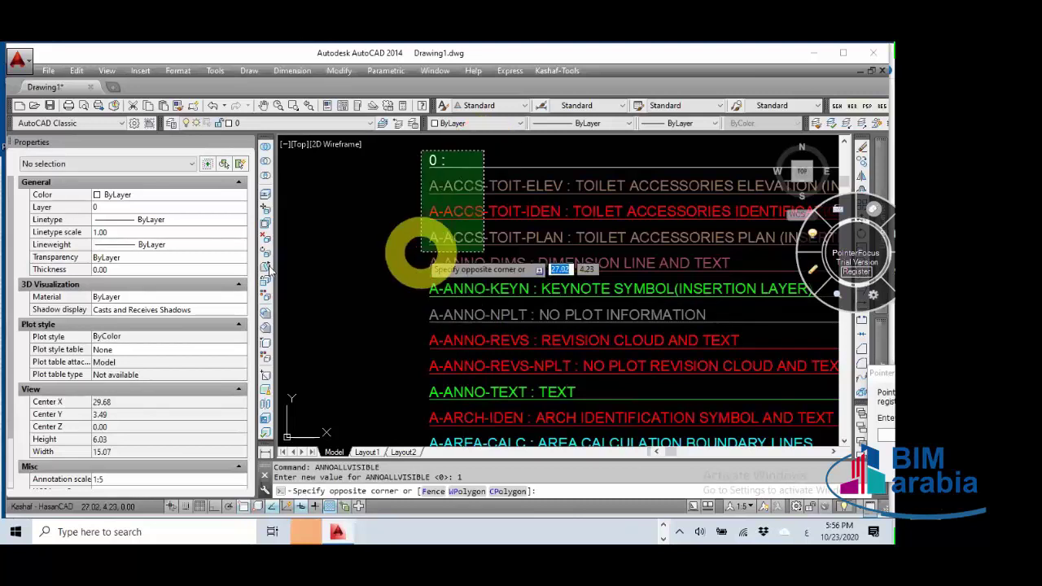
left_click(101, 163)
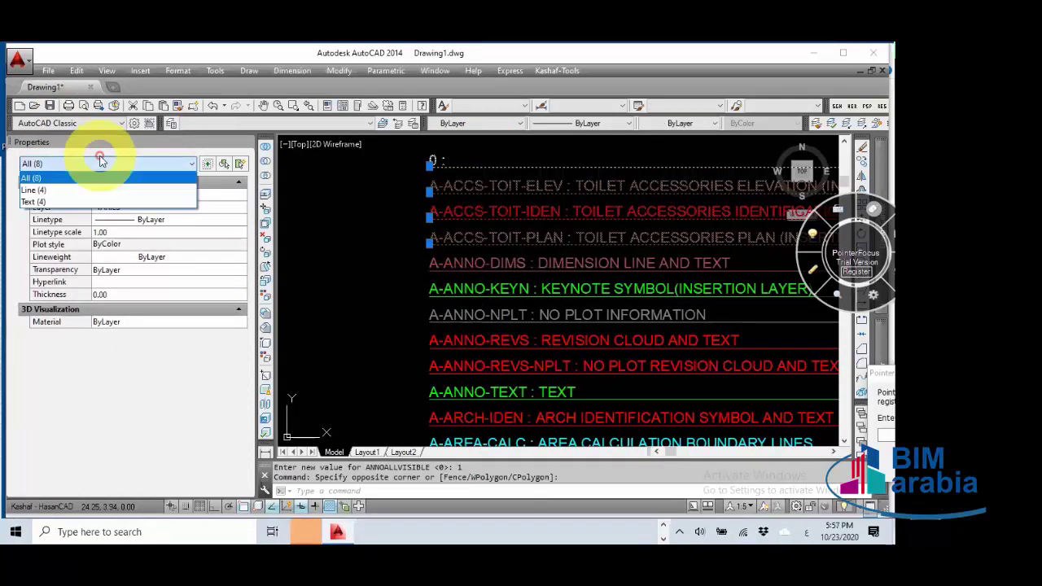
left_click(41, 201)
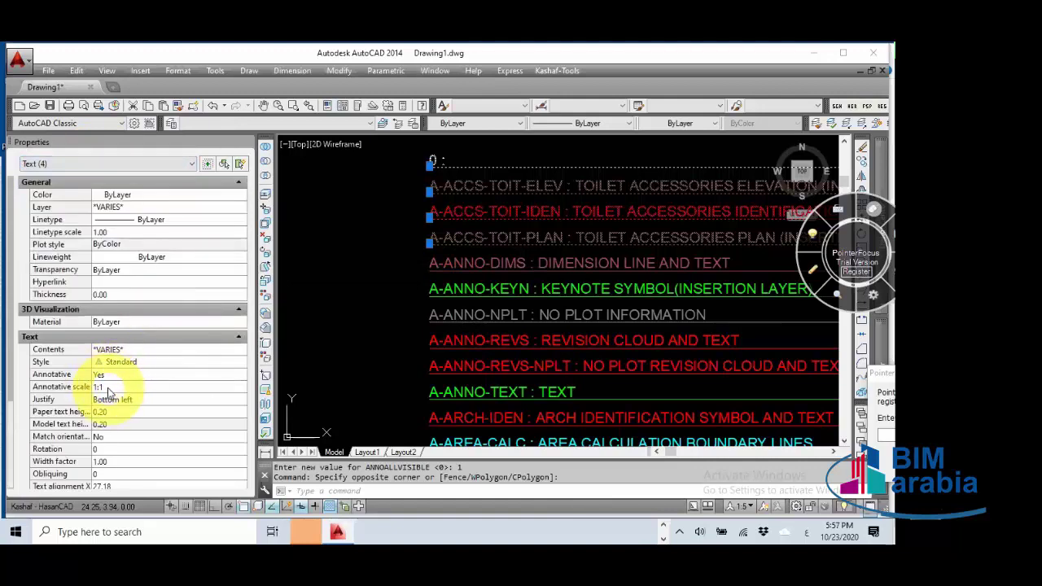
Step: Replace the four texts' 1:1 annotative scale with 1:5
left_click(108, 387)
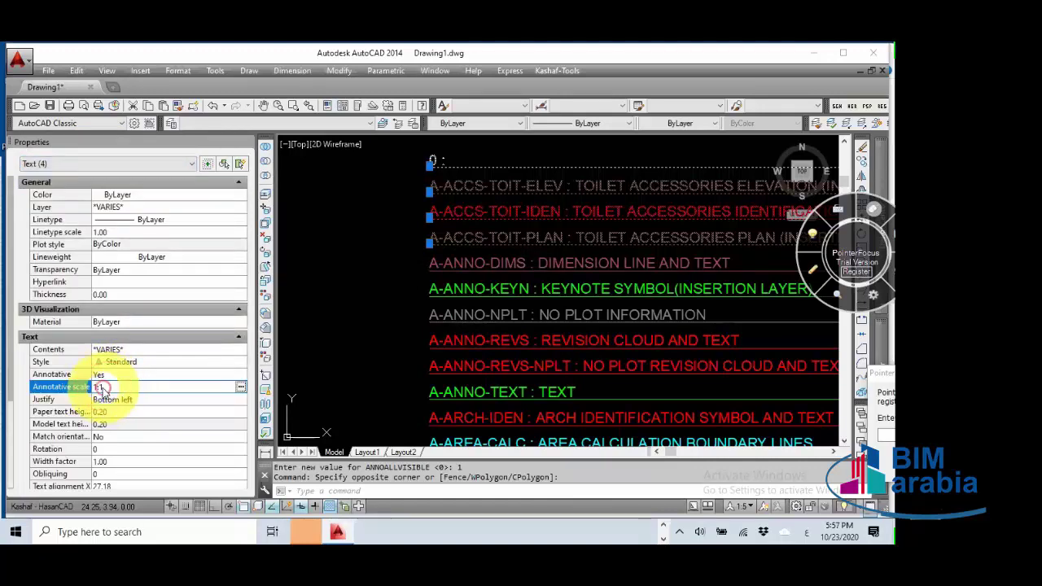
left_click(241, 388)
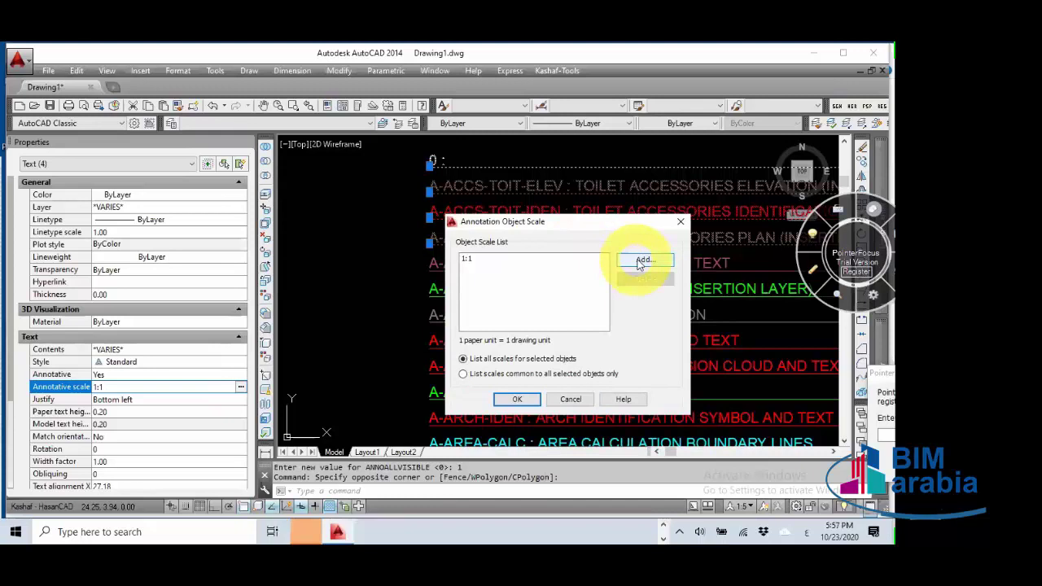
left_click(640, 263)
left_click(556, 329)
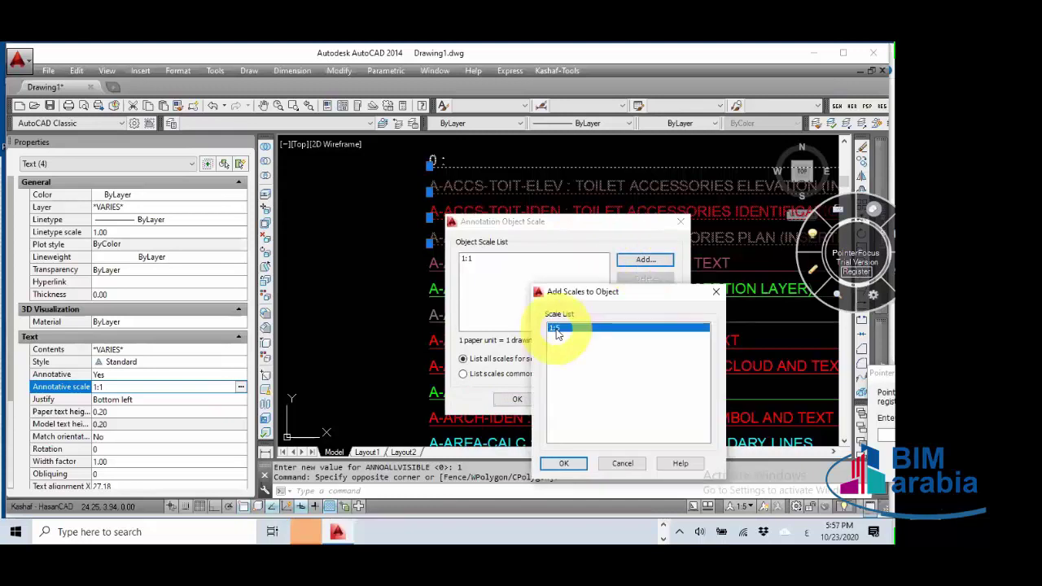
left_click(563, 464)
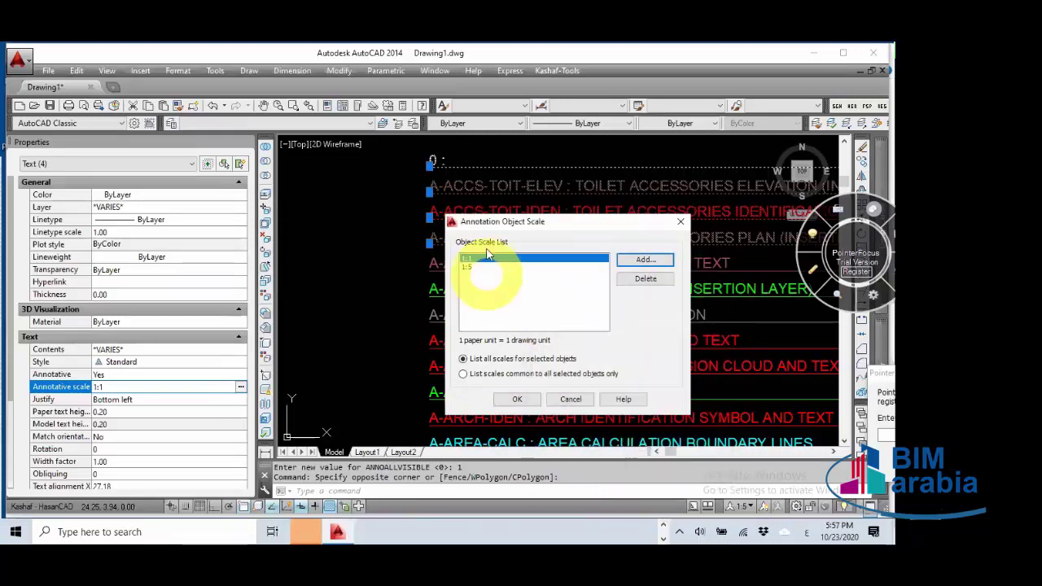
left_click(640, 280)
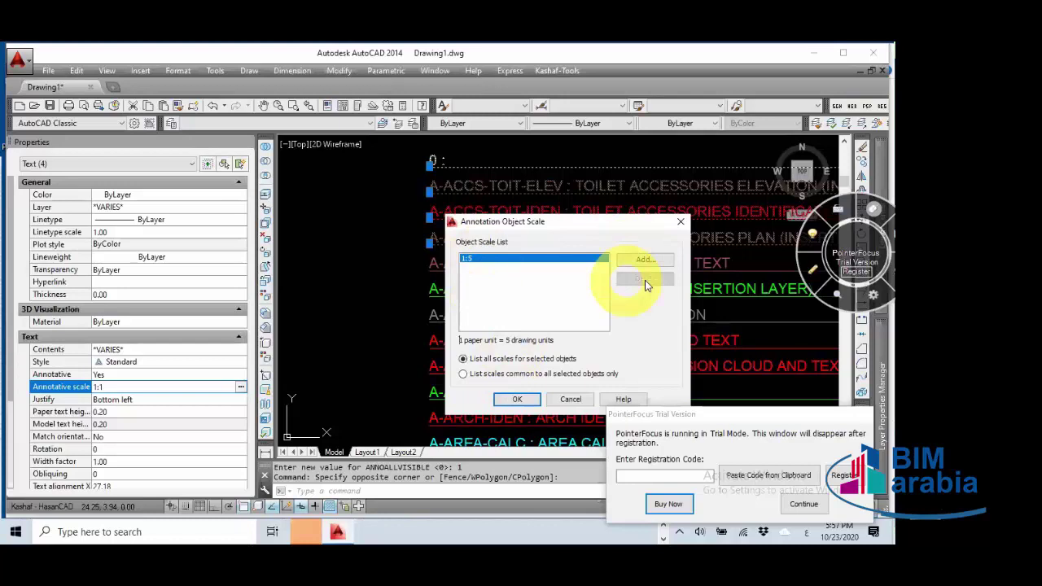
left_click(517, 399)
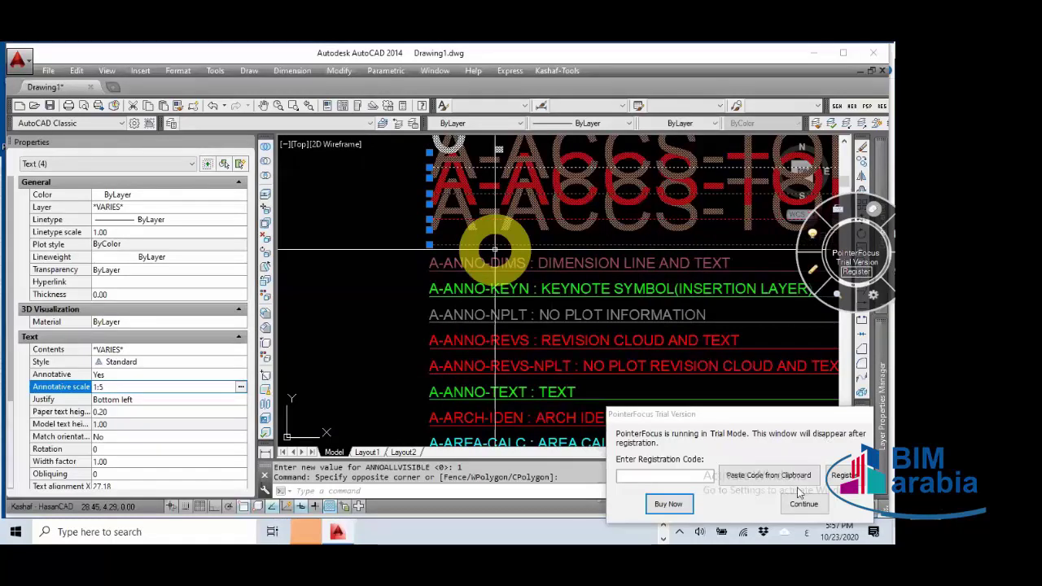
Step: Compare annotation visibility off and on while inspecting the enlarged A-ARCH-IDEN label
middle_click_drag(494, 248, 441, 314)
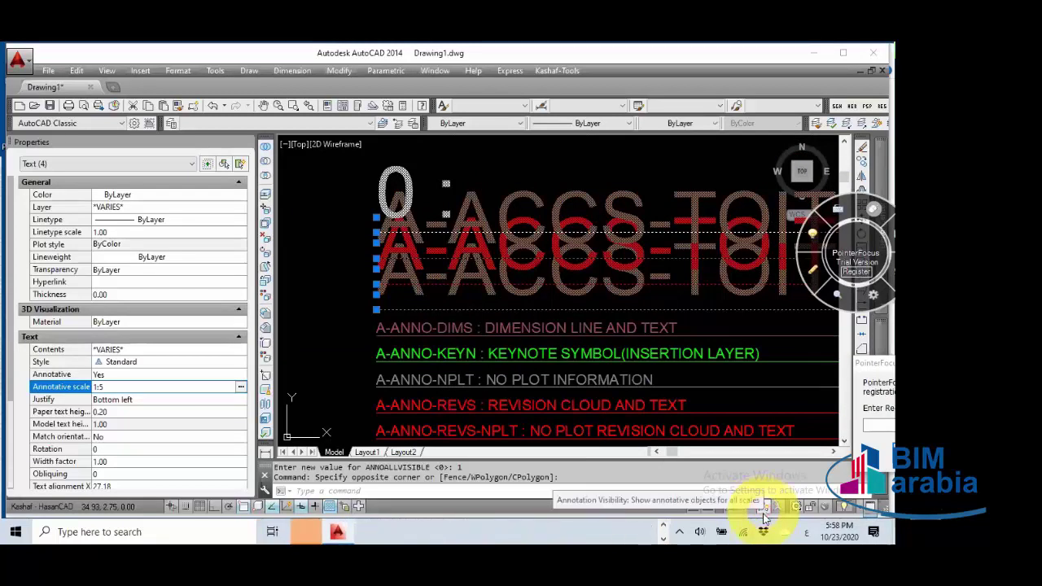
left_click(764, 510)
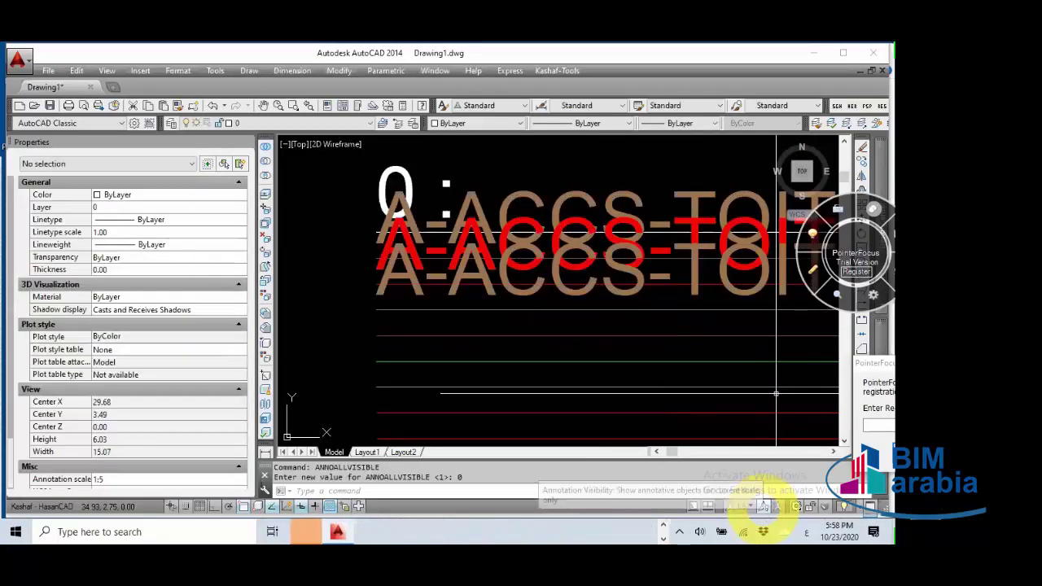
scroll(464, 352, "down", 2)
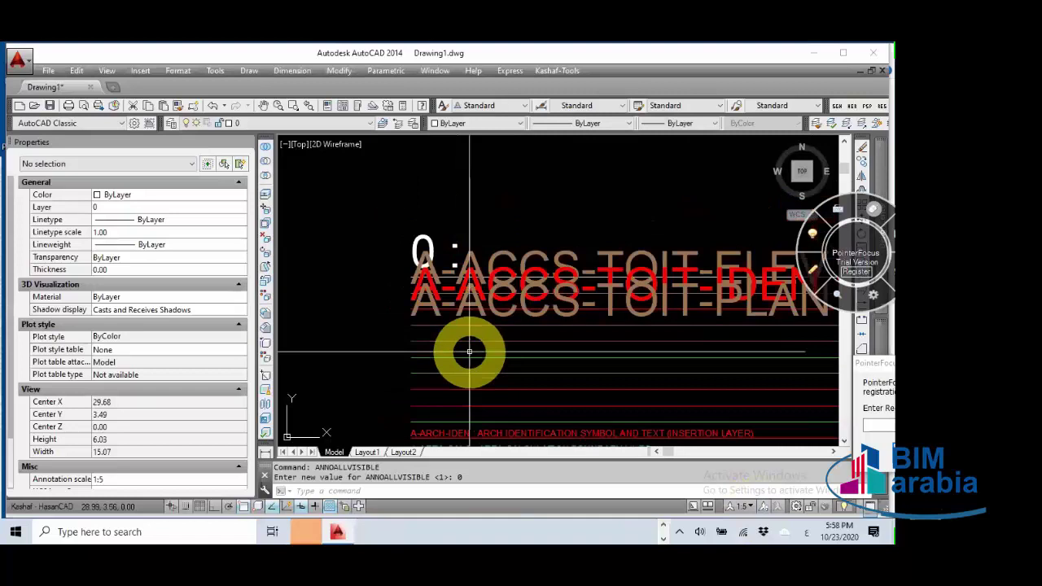
scroll(469, 352, "down", 3)
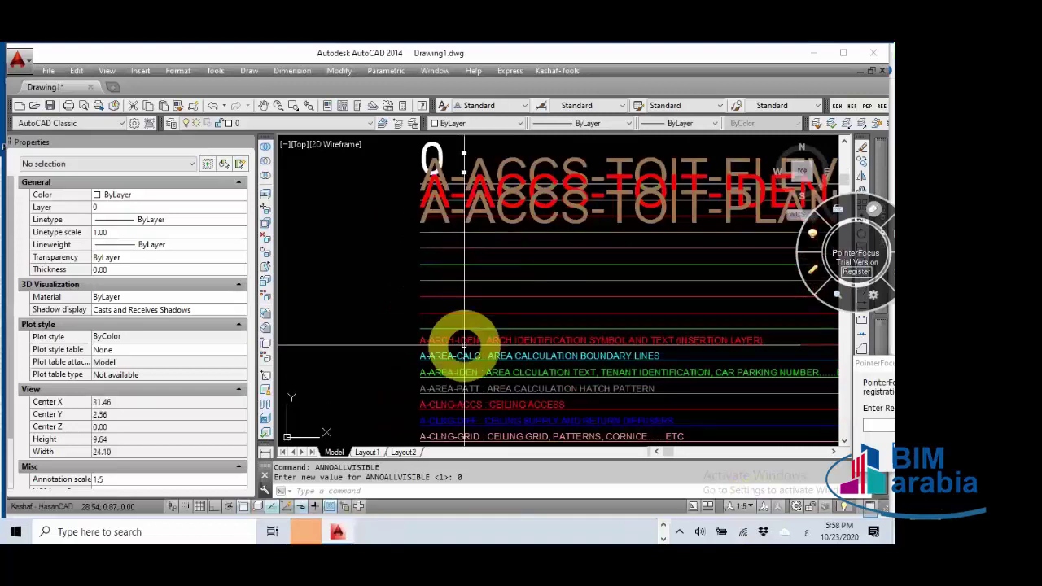
left_click(464, 344)
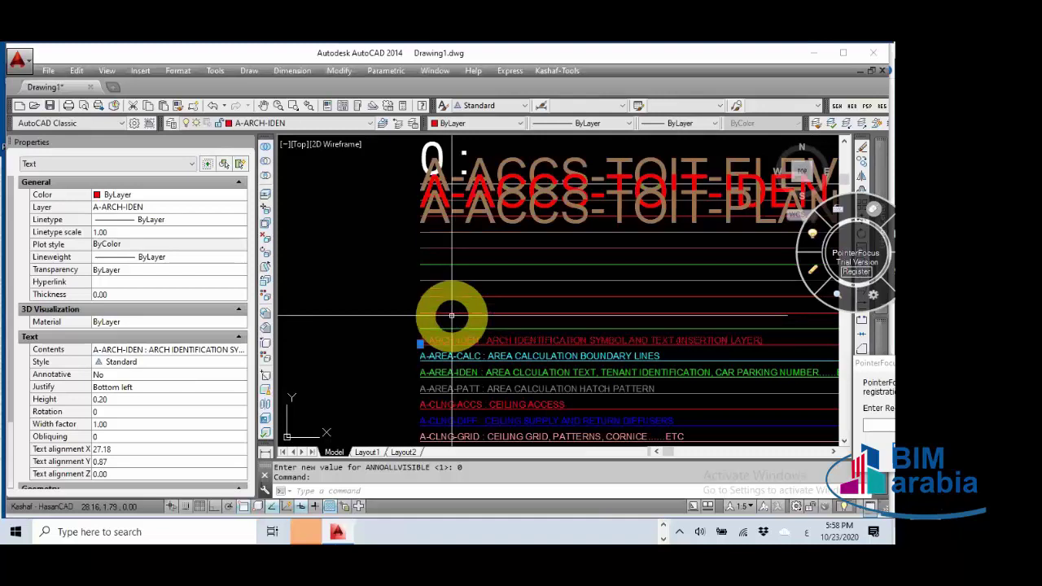
key("Escape")
key("Escape")
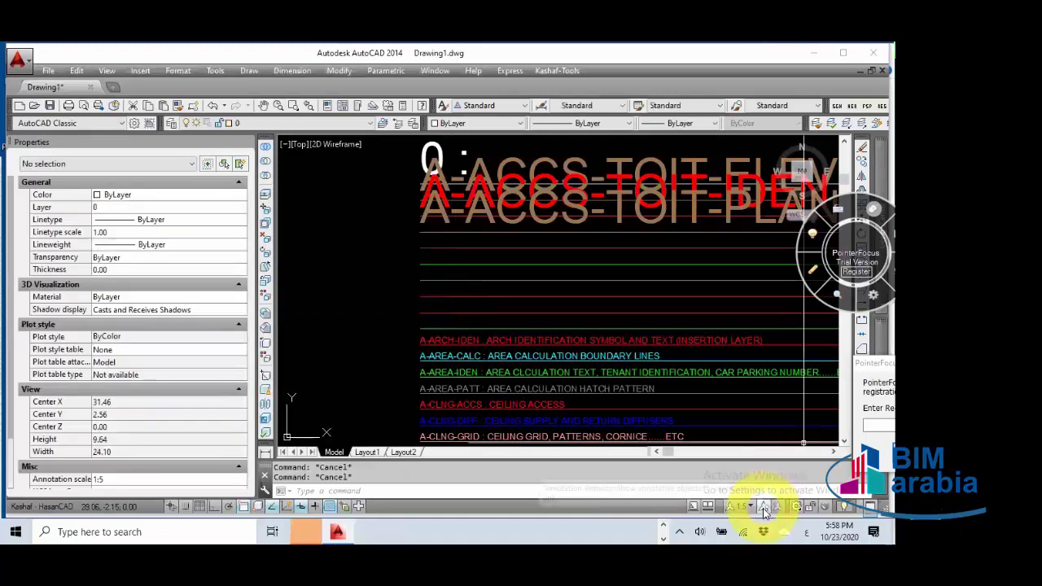
left_click(765, 509)
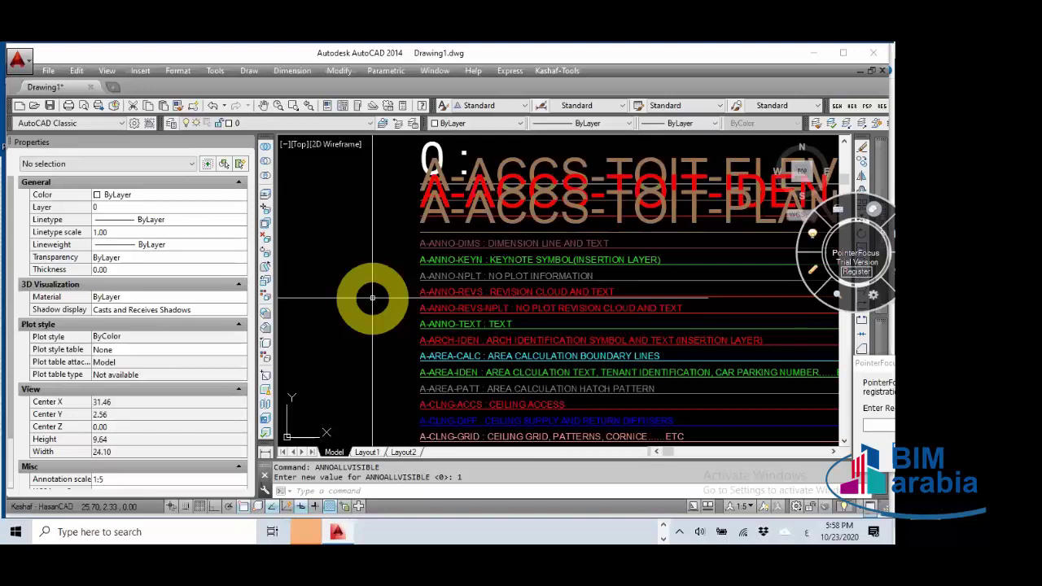
scroll(472, 277, "down", 10)
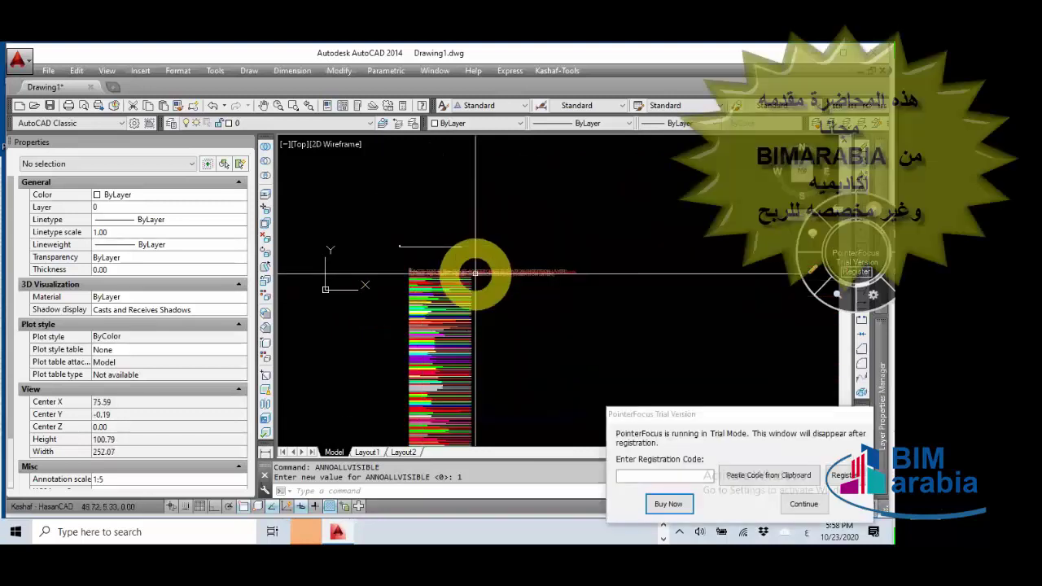
middle_click(474, 274)
middle_click(475, 274)
scroll(492, 309, "down", 4)
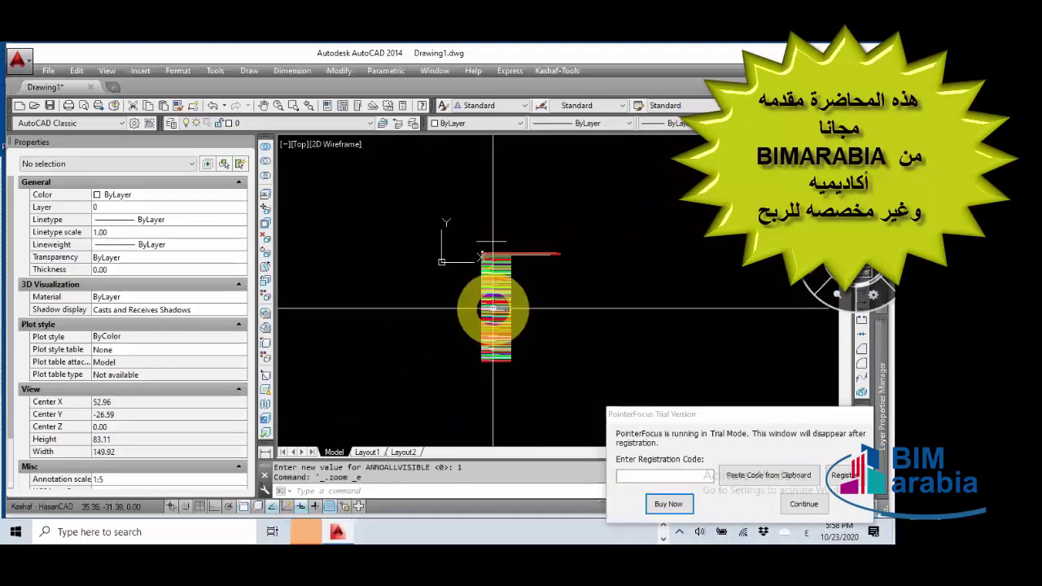
Step: Select everything, filter to the 149 text objects, set Annotative to Yes, and bring up the scale list
key("ctrl+a")
left_click(84, 164)
left_click(49, 201)
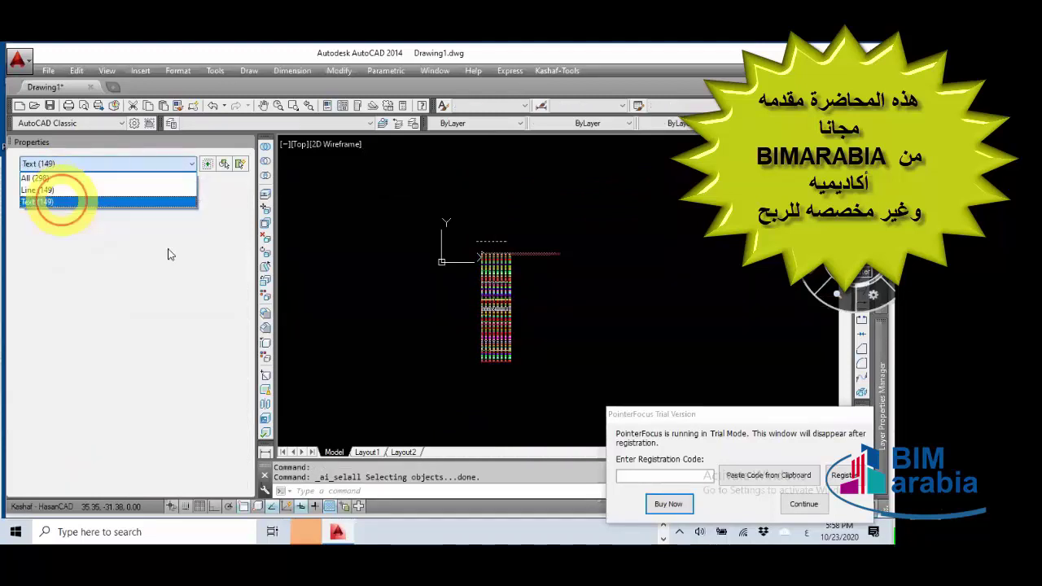
left_click(125, 376)
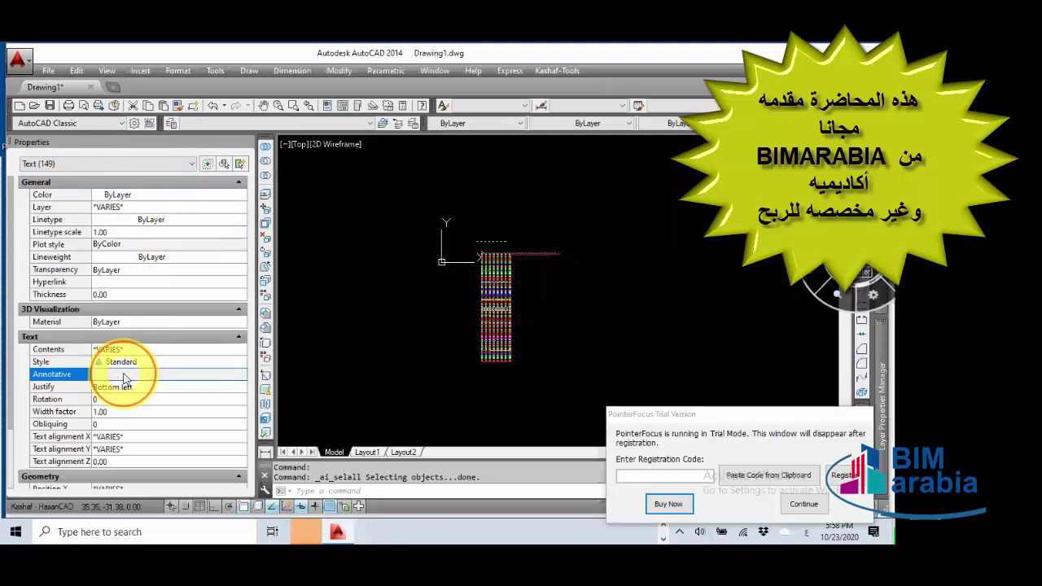
left_click(124, 376)
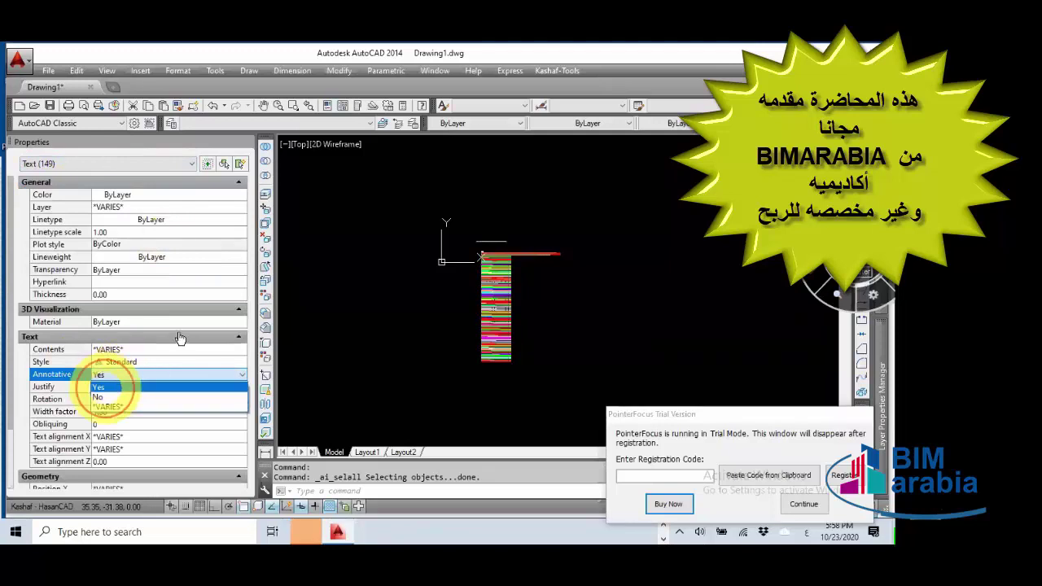
left_click(102, 388)
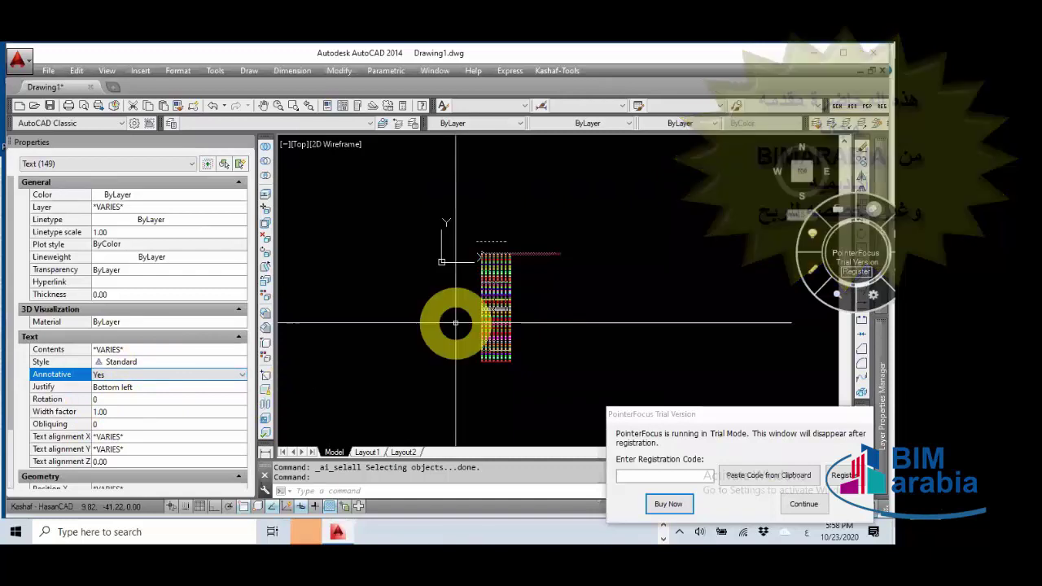
key("Escape")
key("Escape")
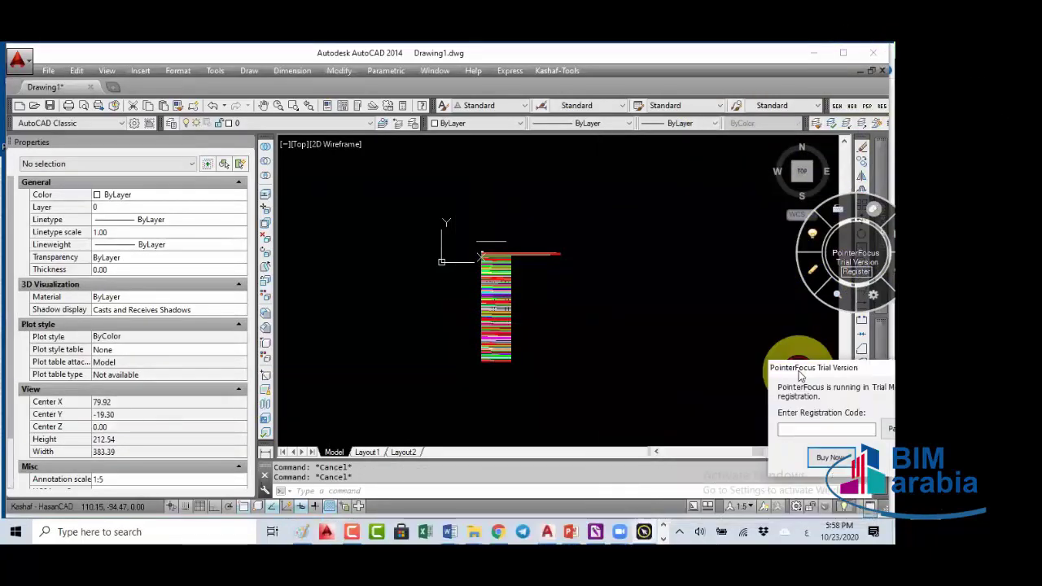
left_click(742, 507)
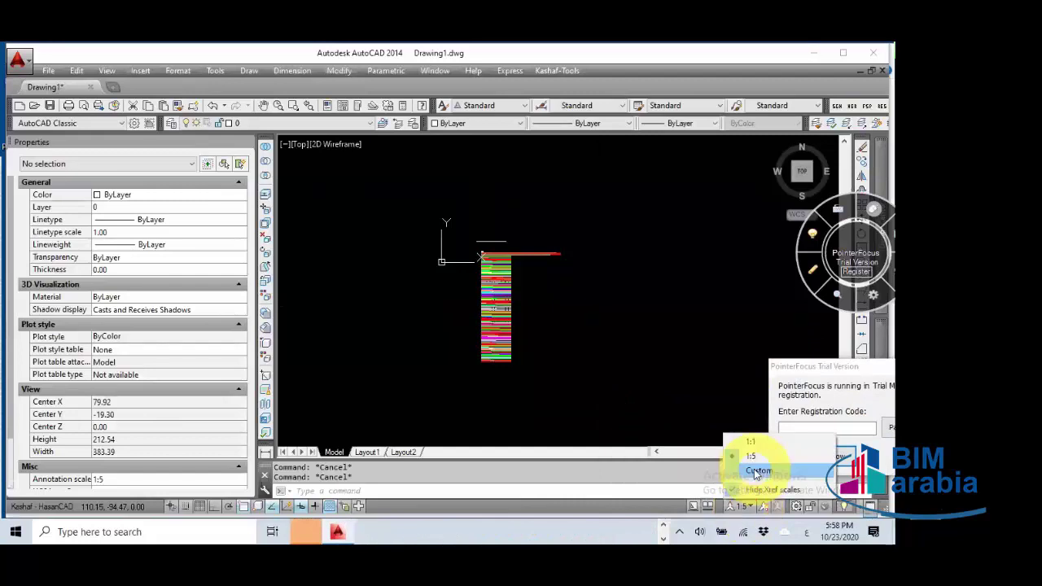
Step: Add a 1:20 scale with 1 paper unit equal to 20 drawing units
left_click(757, 472)
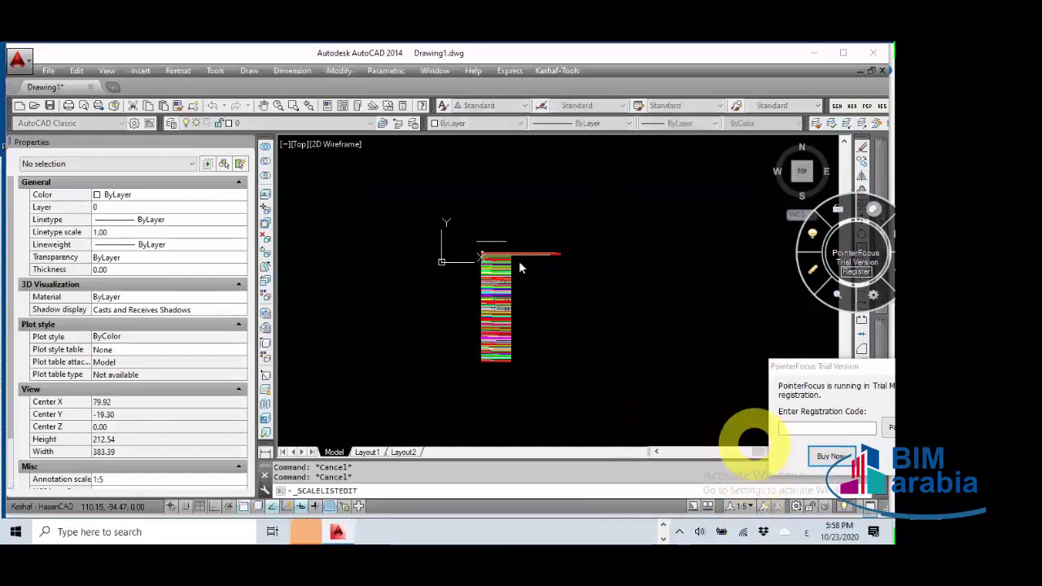
left_click(577, 199)
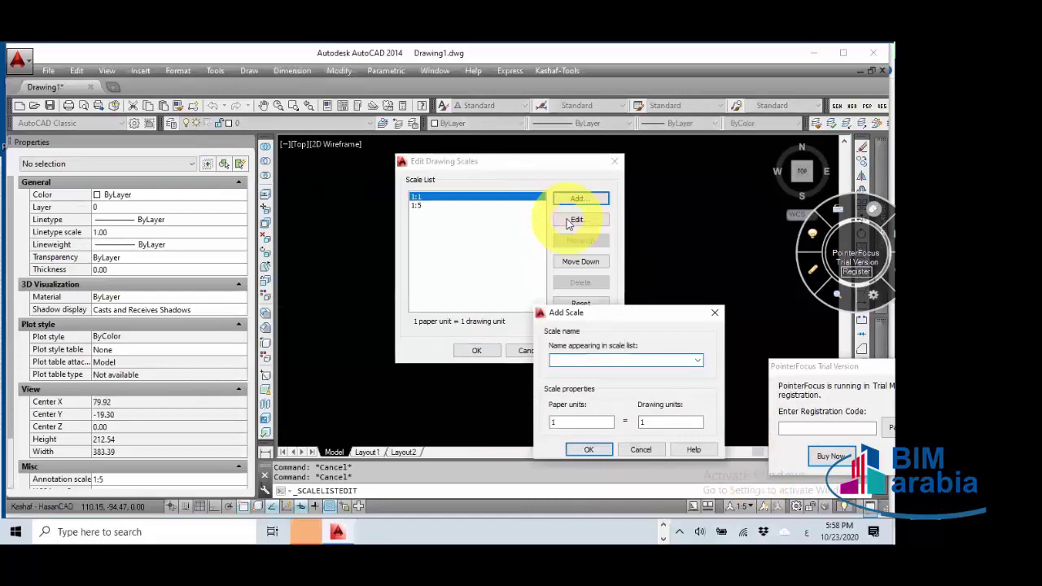
type("1:20")
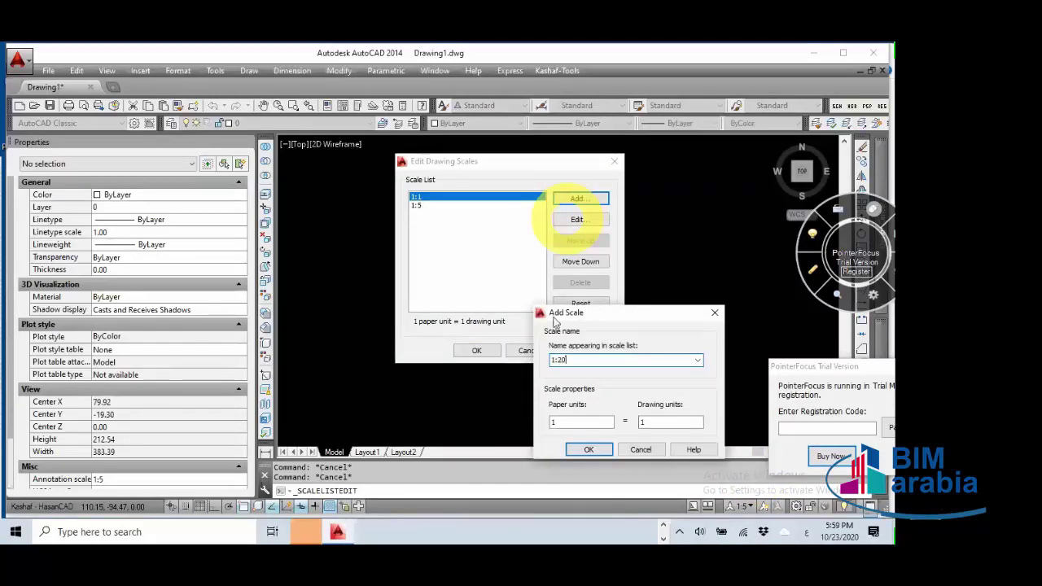
double_click(642, 422)
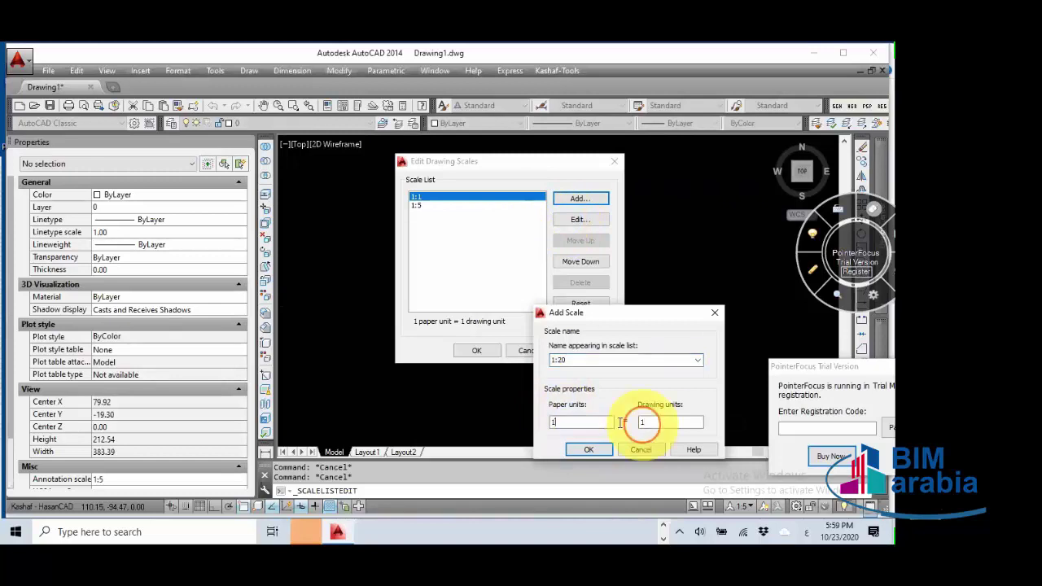
type("20")
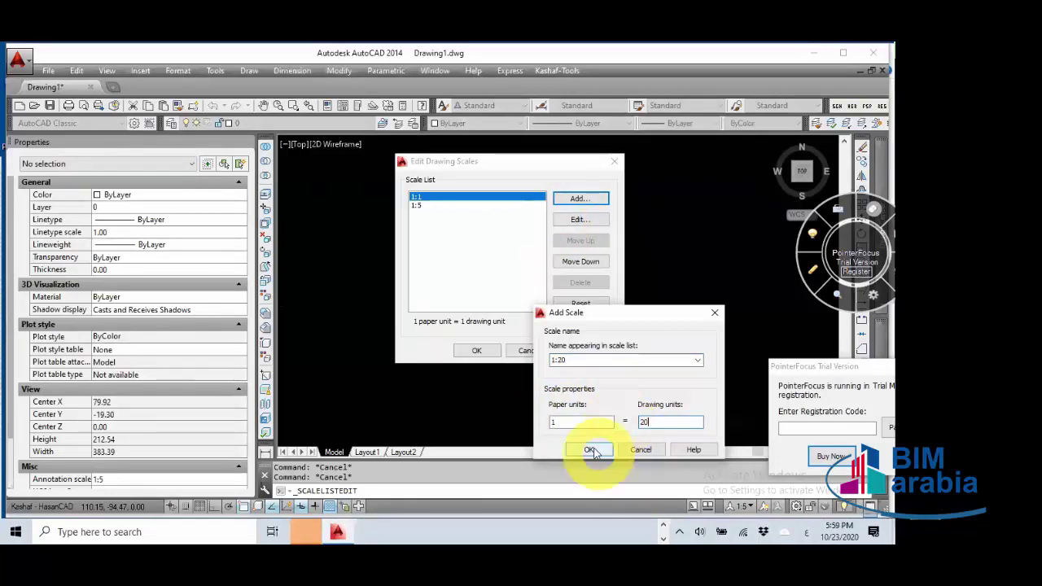
left_click(590, 449)
left_click(488, 355)
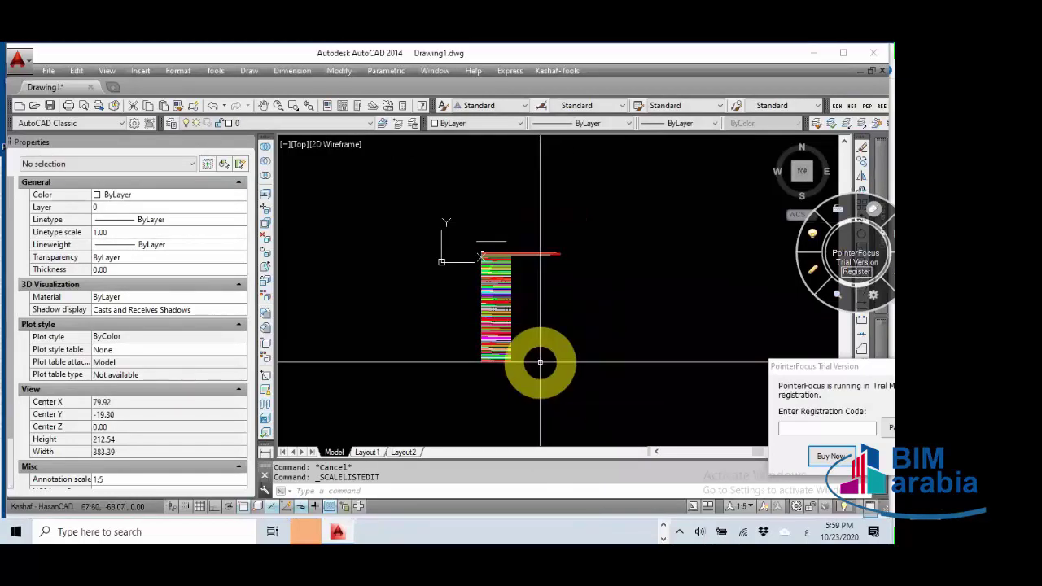
Step: Zoom to the whole drawing and switch automatic scale adding on (ANNOAUTOSCALE 4), dismissing the trial reminder
scroll(541, 321, "up", 2)
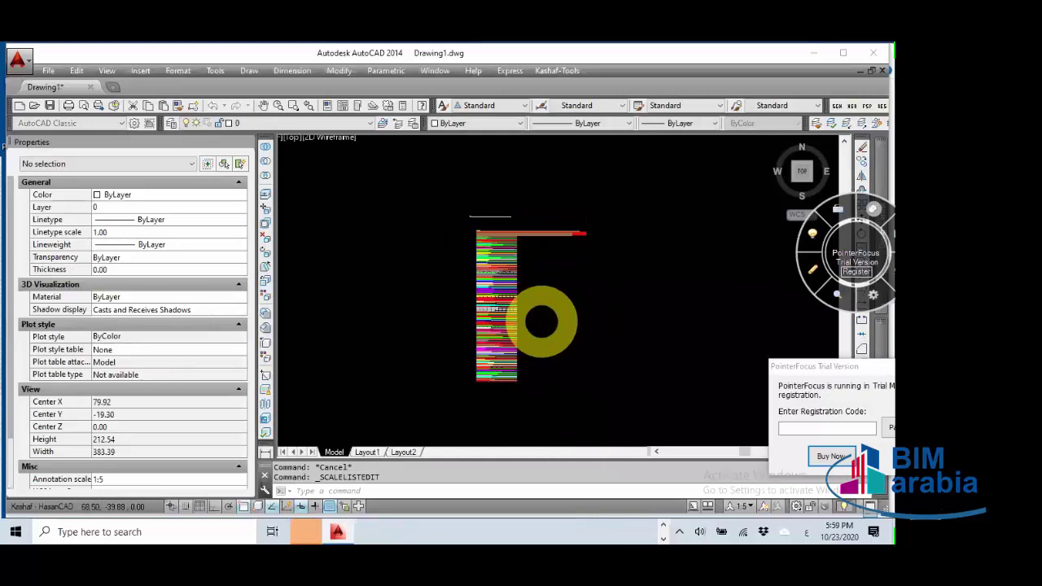
middle_click(542, 322)
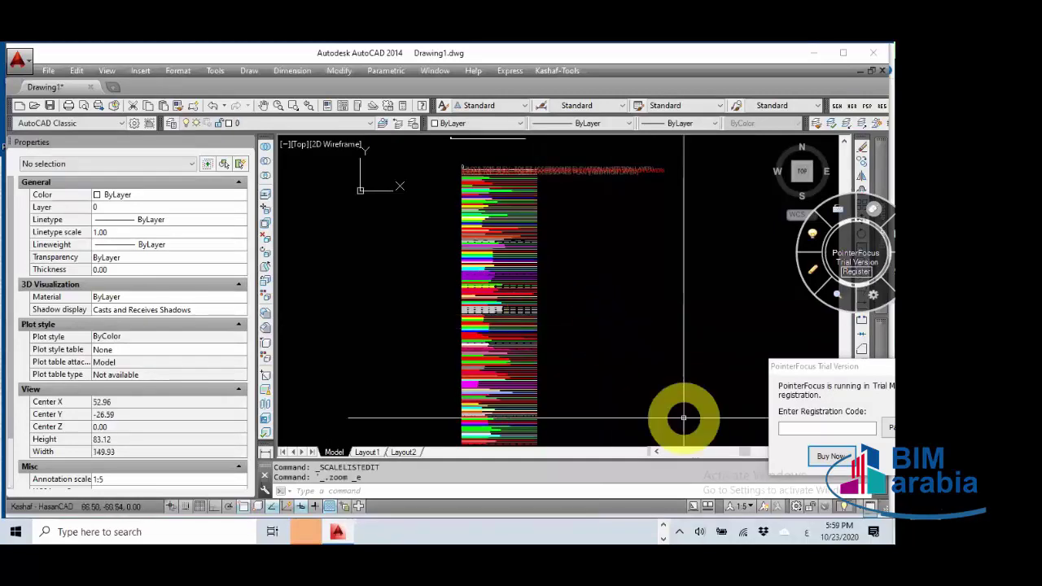
left_click(777, 507)
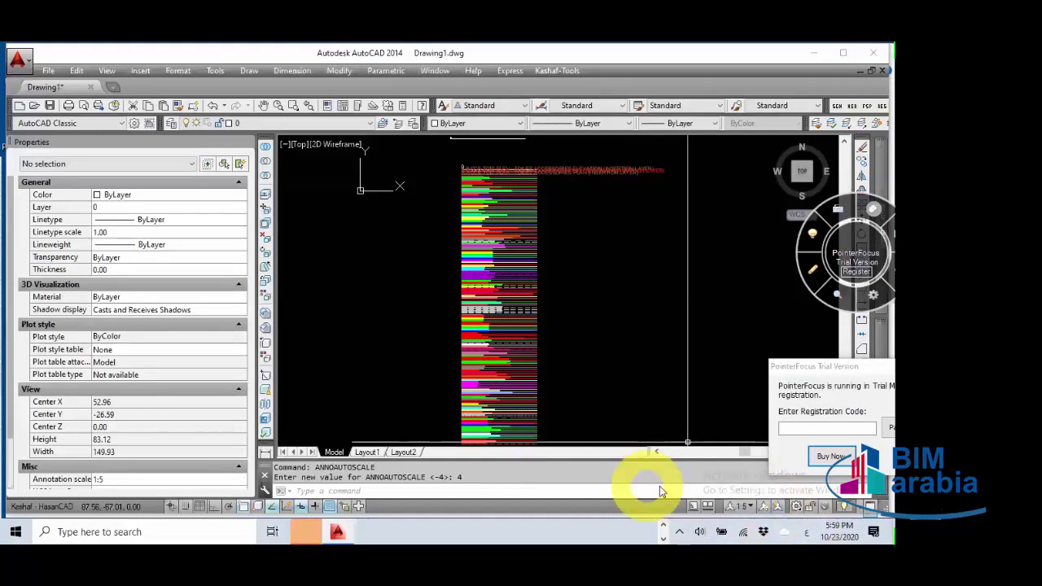
left_click(777, 507)
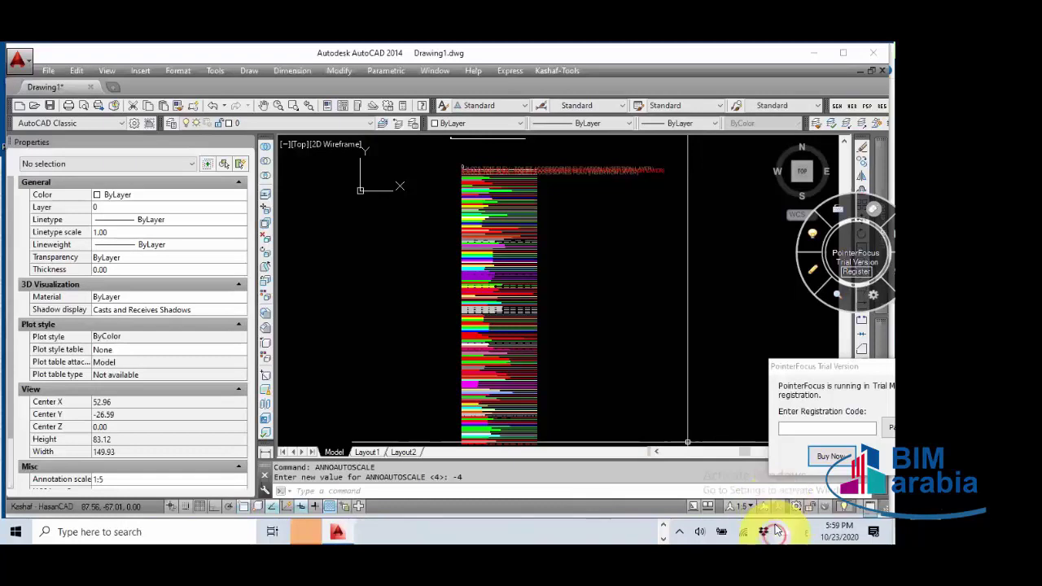
left_click(778, 506)
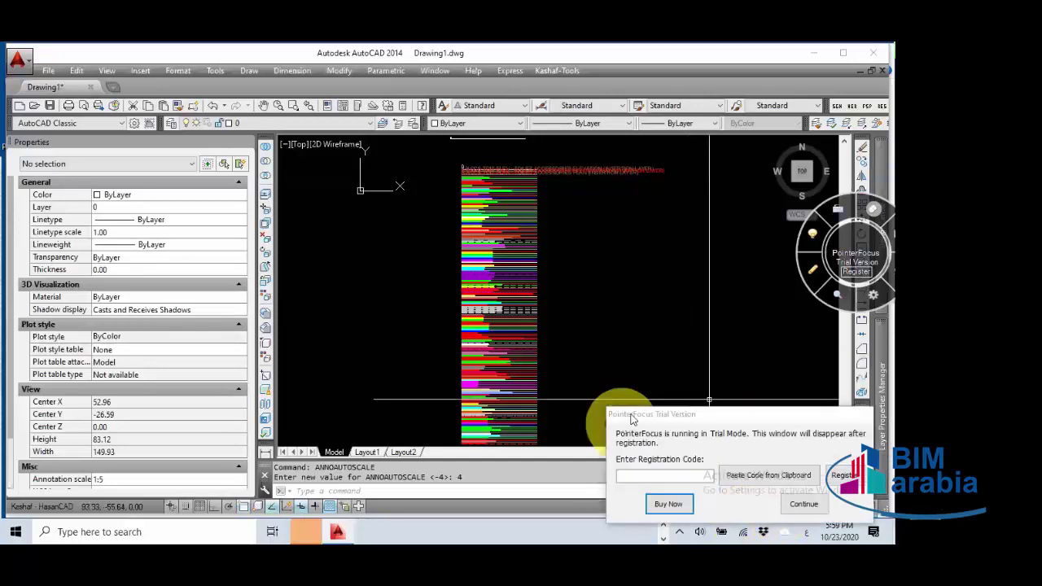
left_click(803, 504)
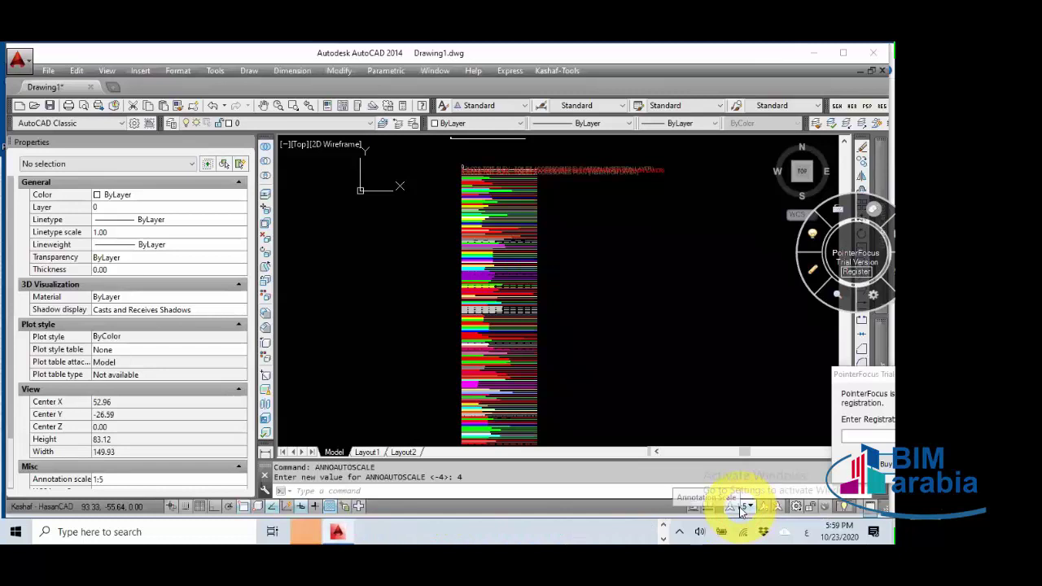
Step: Set the annotation scale to 1:20, then to 1:1, to compare the label sizes
left_click(743, 507)
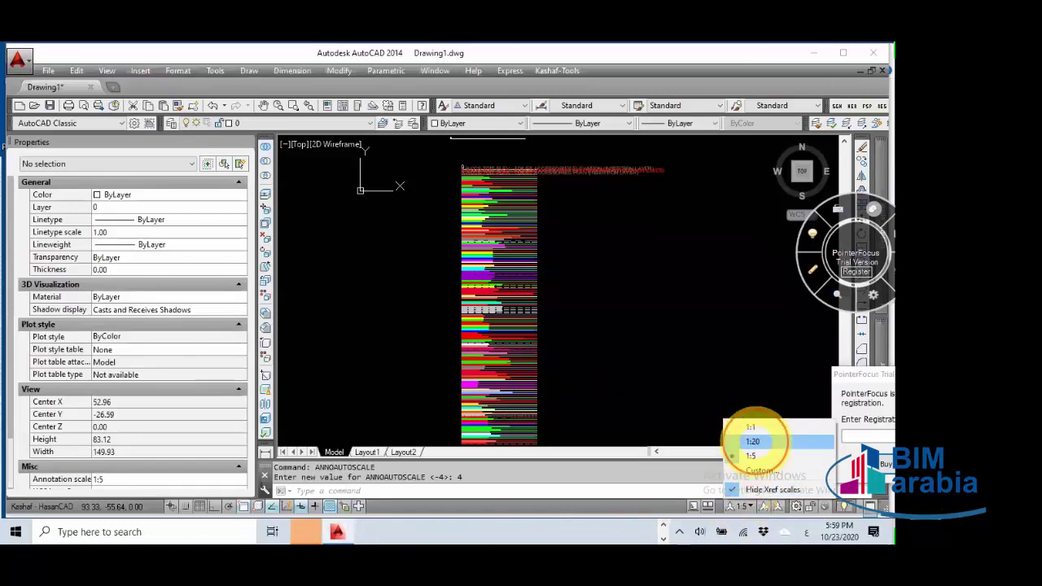
left_click(754, 442)
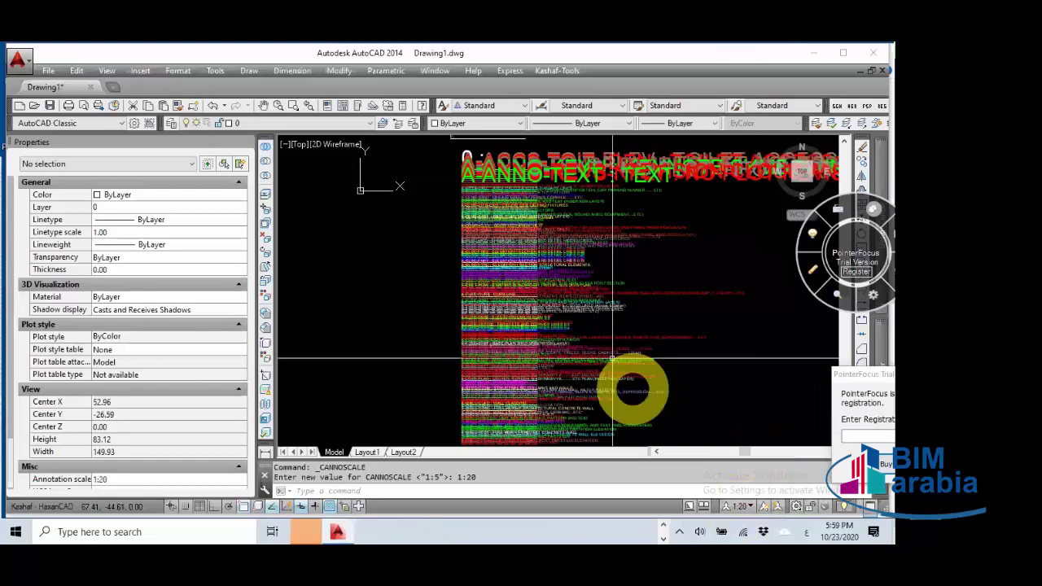
scroll(663, 310, "down", 2)
middle_click_drag(692, 332, 611, 332)
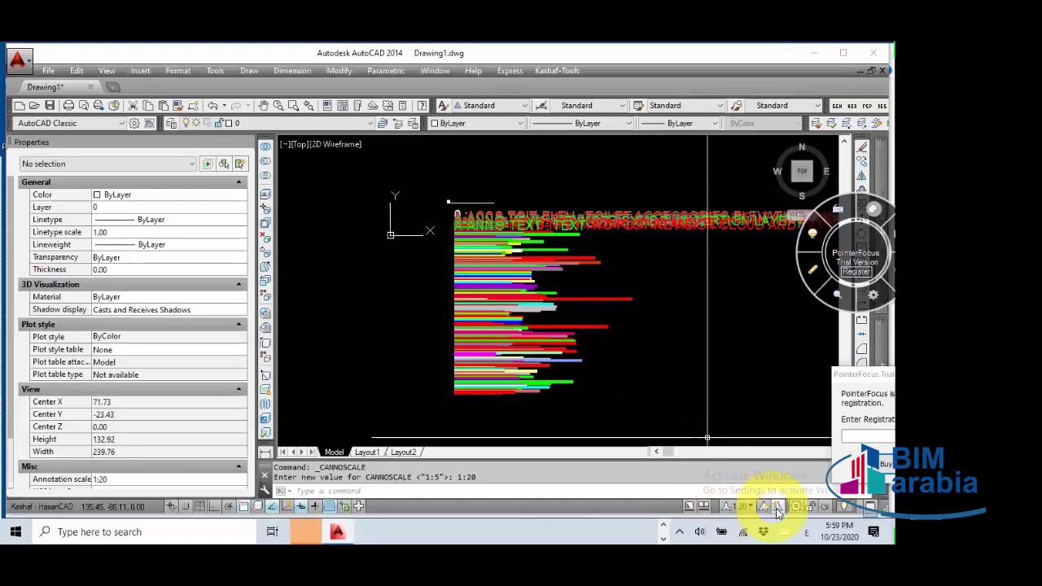
left_click(741, 507)
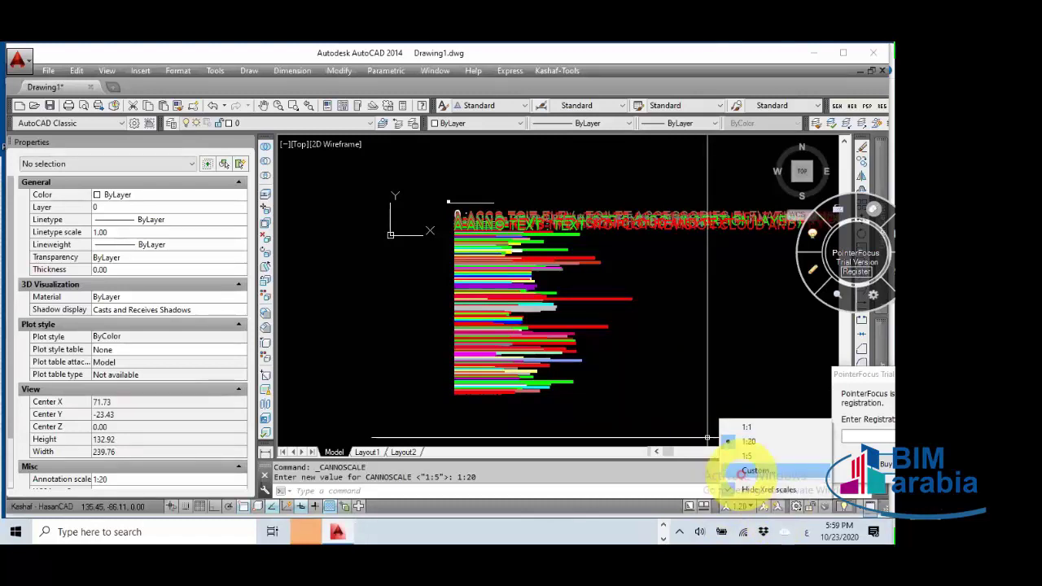
left_click(746, 427)
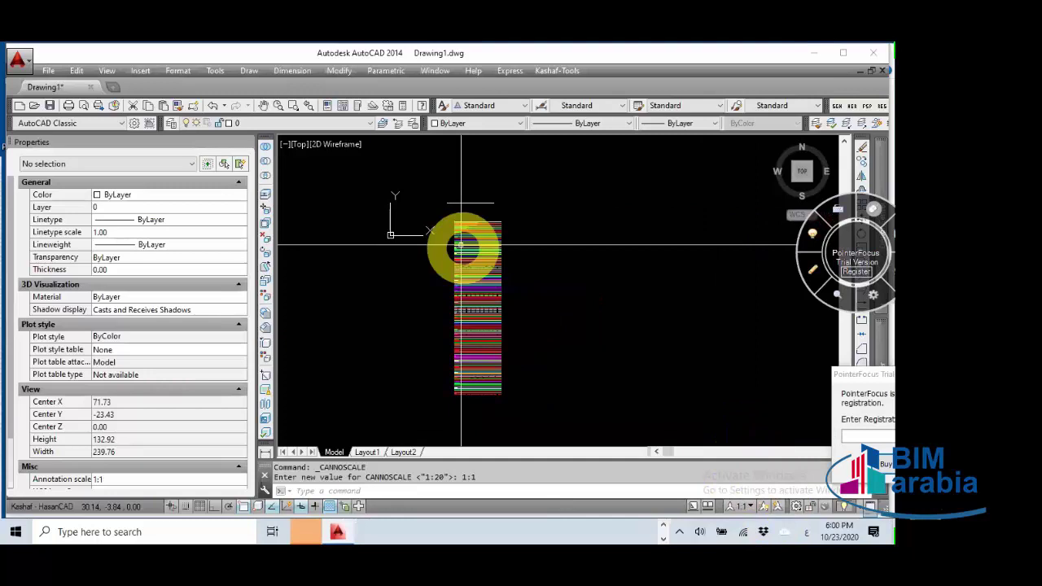
scroll(452, 224, "up", 4)
Step: Turn automatic scale adding off, restore 1:5 as the annotation scale, and zoom in
left_click(741, 506)
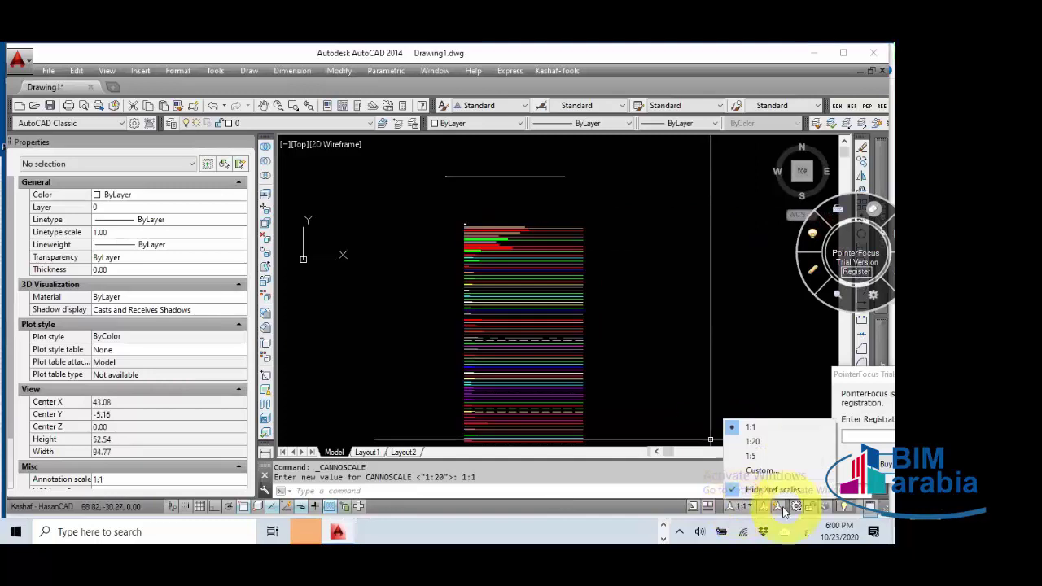
left_click(780, 507)
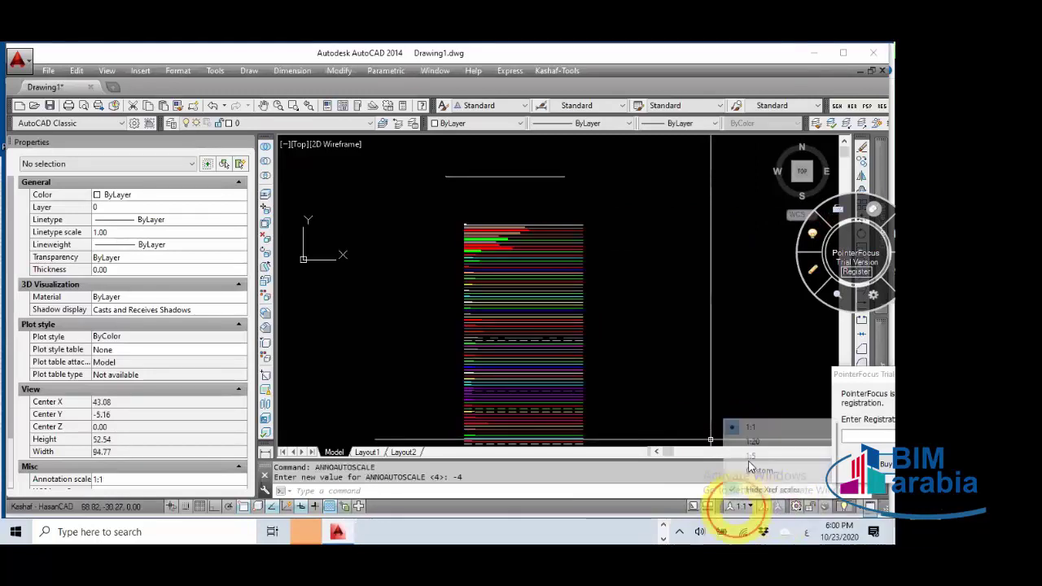
left_click(755, 453)
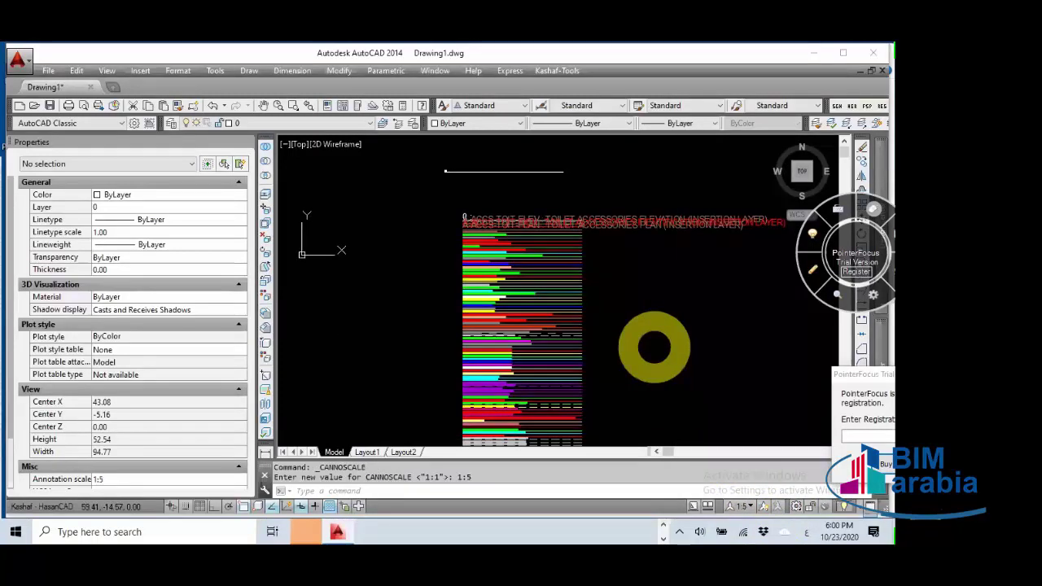
scroll(652, 269, "up", 2)
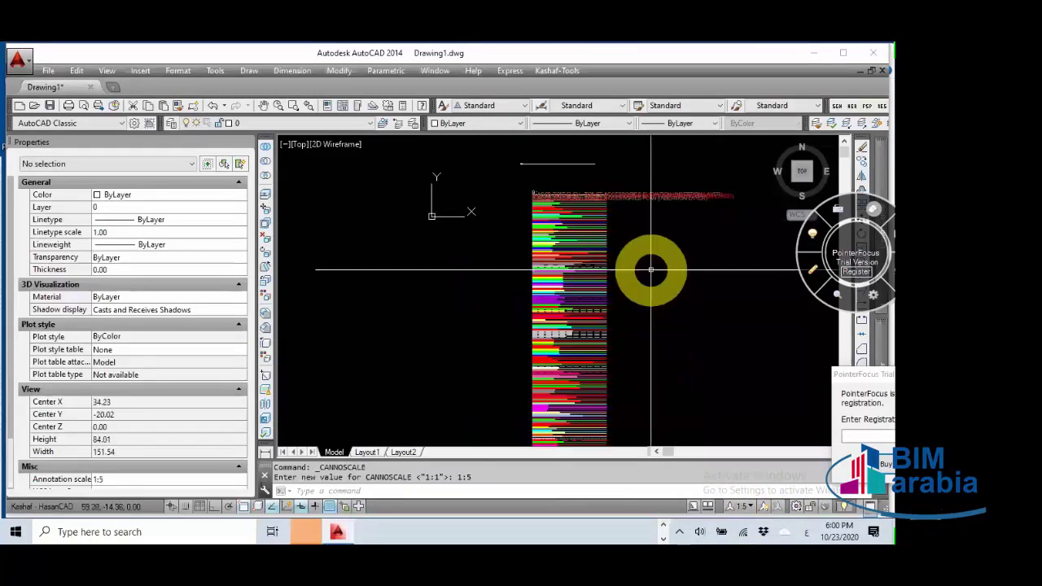
scroll(554, 298, "up", 2)
scroll(555, 303, "up", 3)
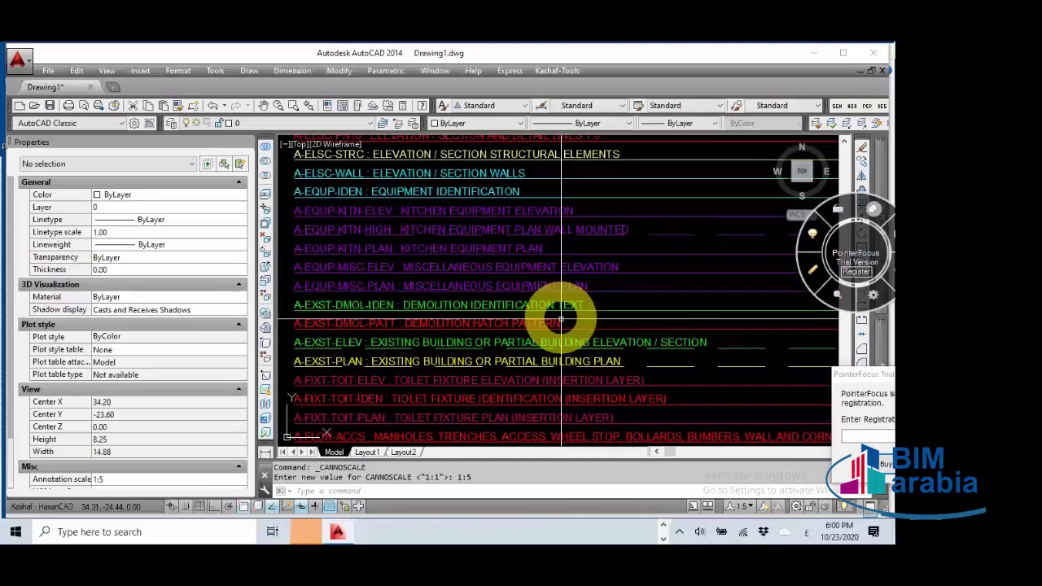
middle_click_drag(559, 314, 623, 432)
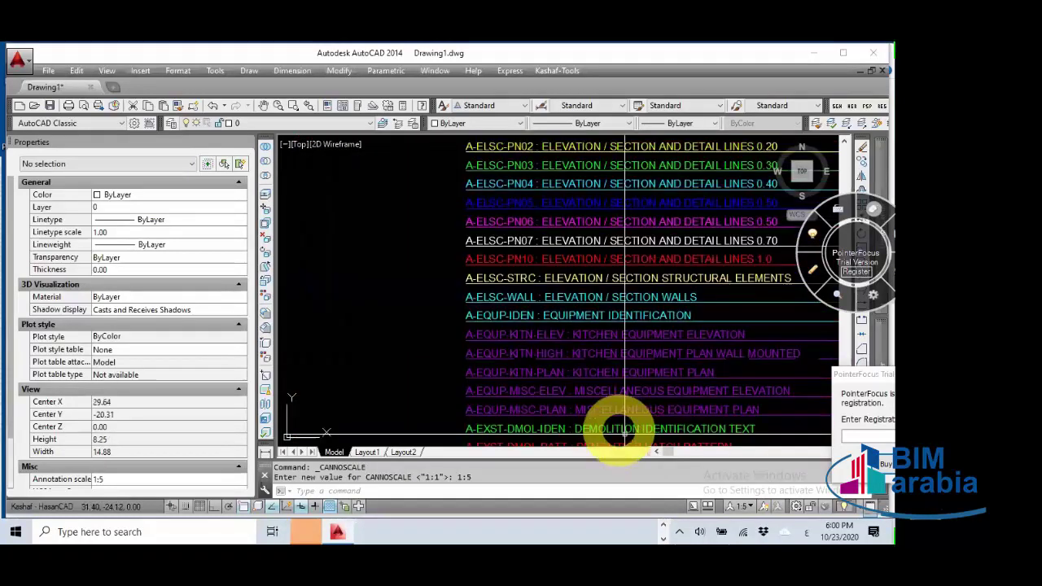
left_click(507, 280)
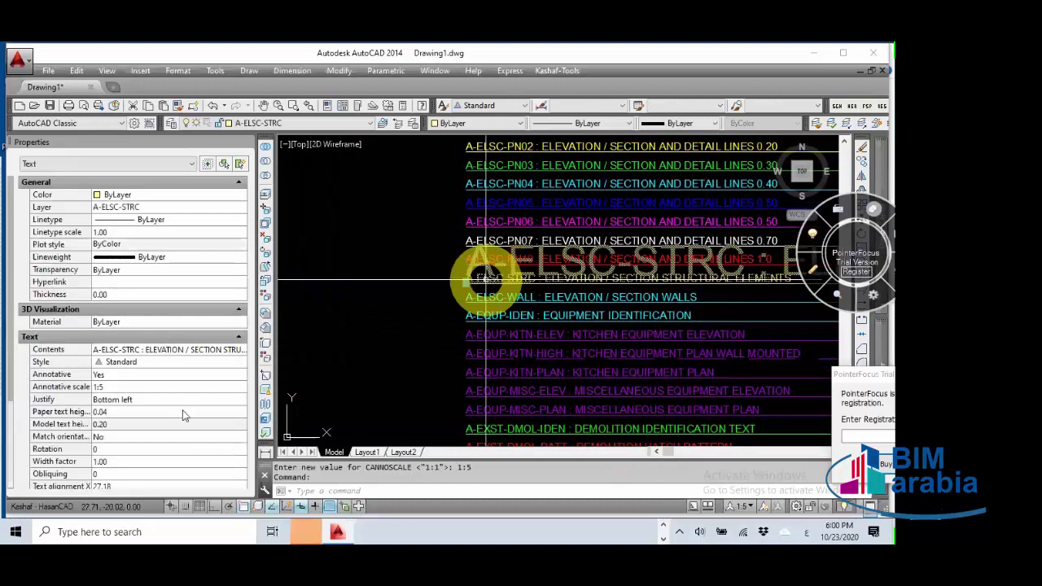
left_click(151, 388)
left_click(241, 387)
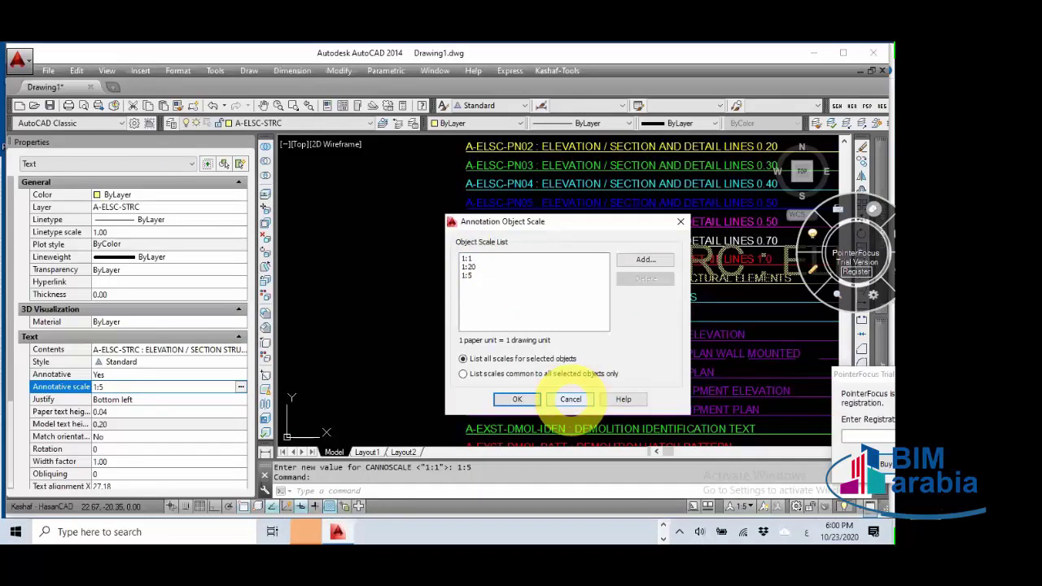
left_click(571, 399)
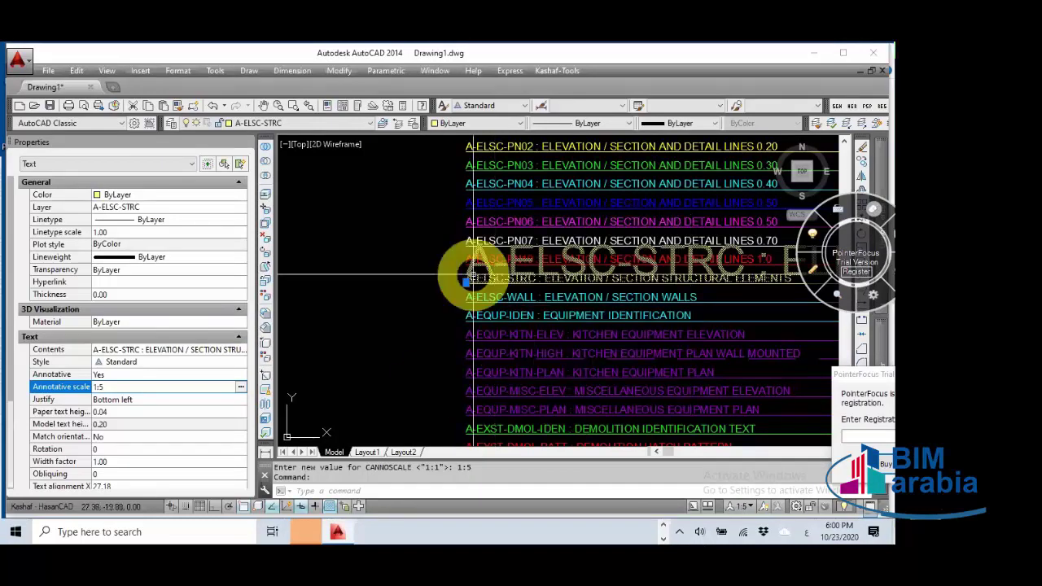
key("Escape")
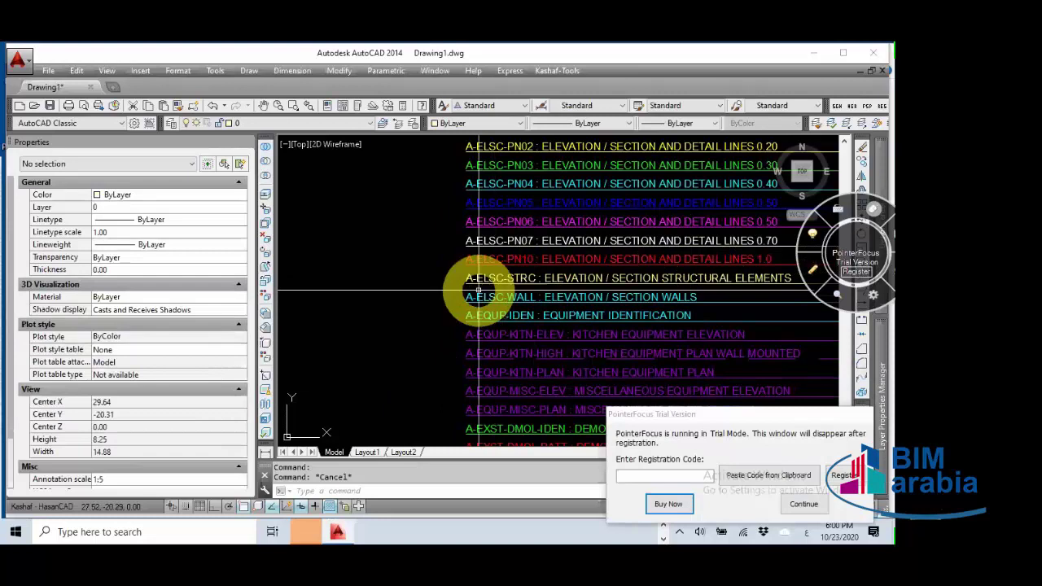
left_click(477, 279)
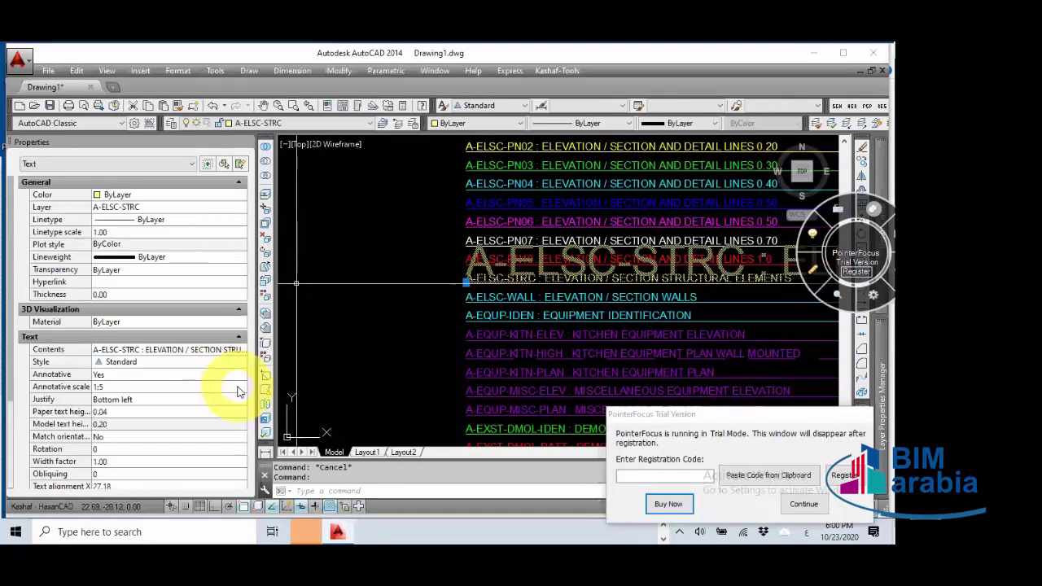
key("Escape")
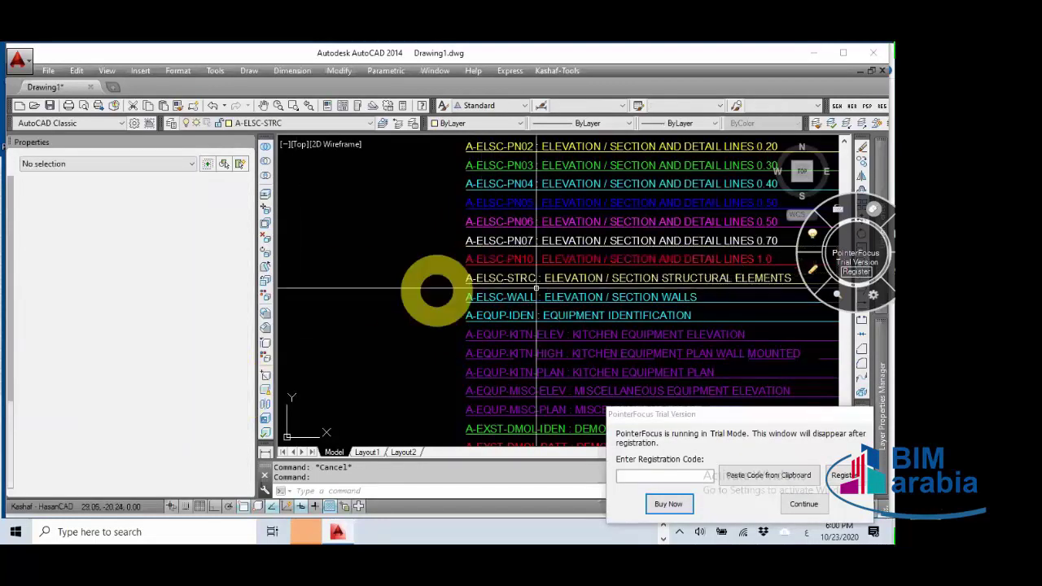
key("Escape")
scroll(456, 293, "down", 2)
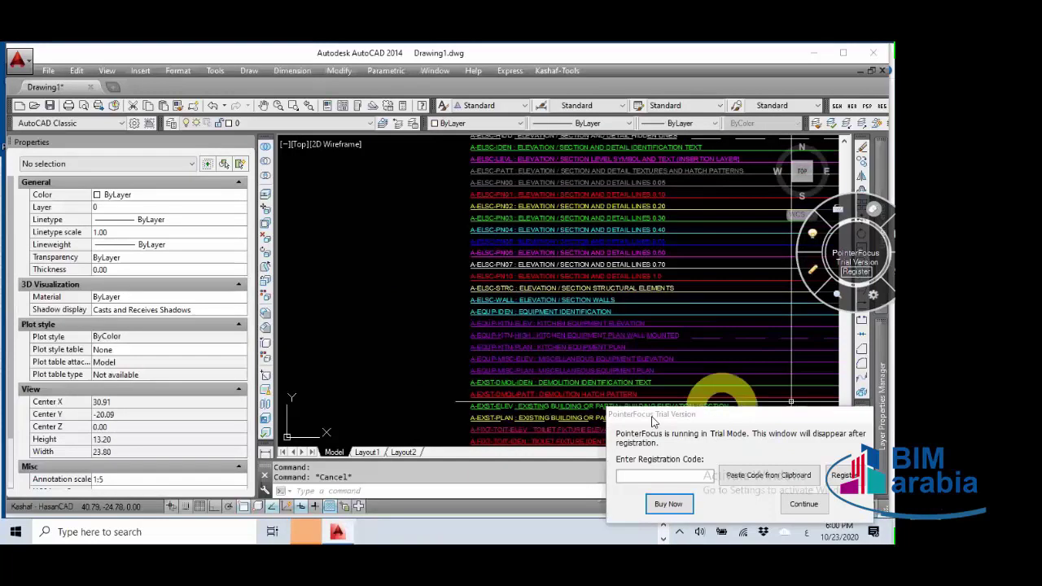
left_click_drag(666, 411, 839, 338)
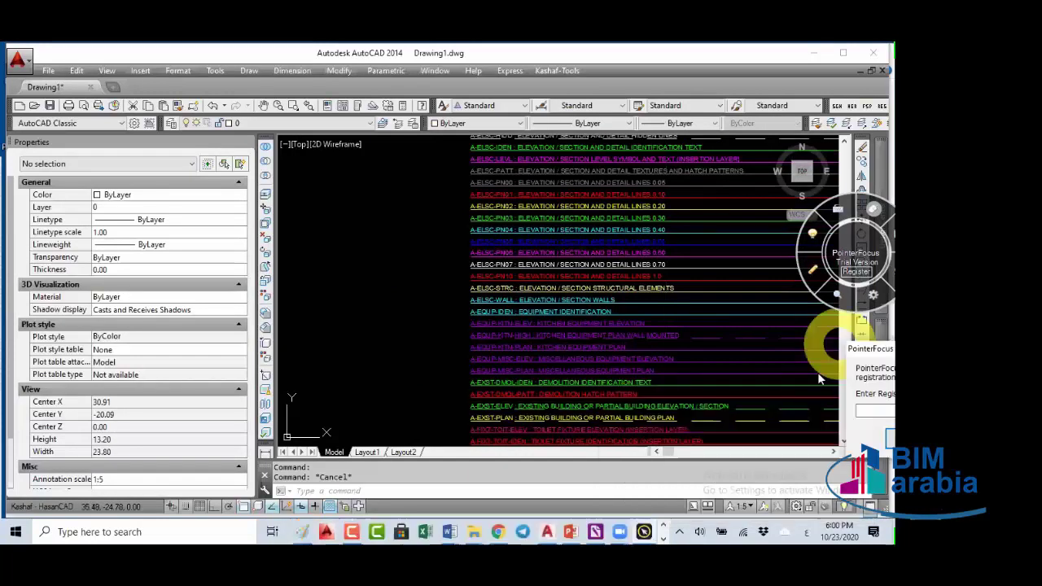
Step: Create a 1:100 scale with 1 paper unit equal to 100 drawing units in Edit Drawing Scales
left_click(738, 508)
left_click(755, 477)
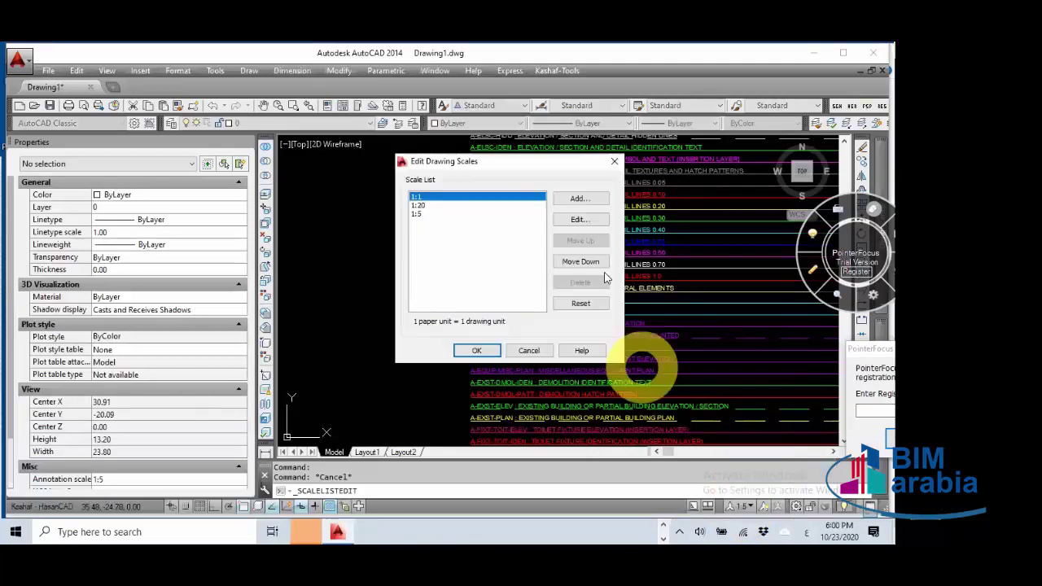
left_click(574, 200)
type("1:100")
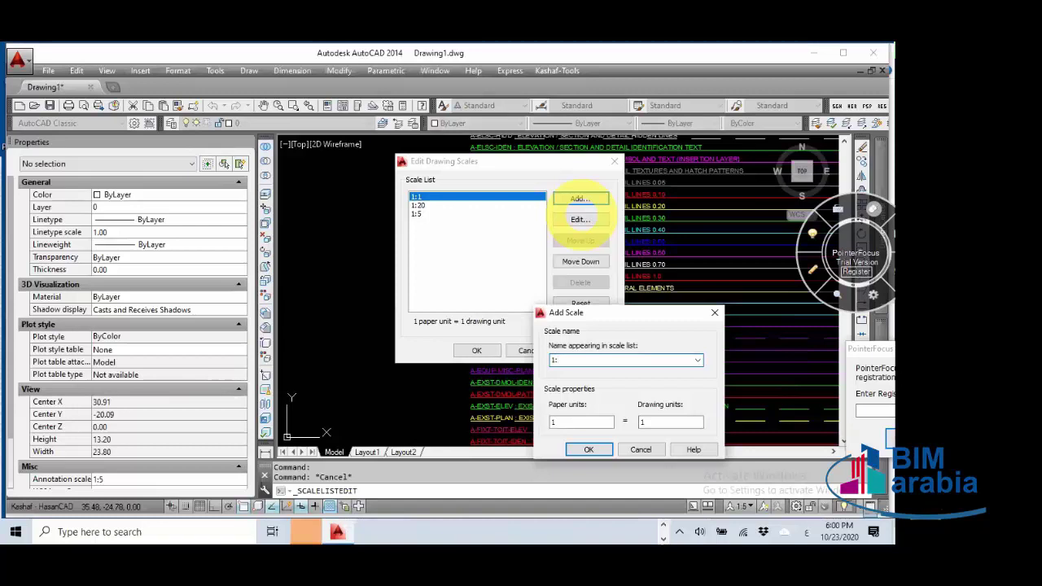
key("Tab")
key("Tab")
type("100")
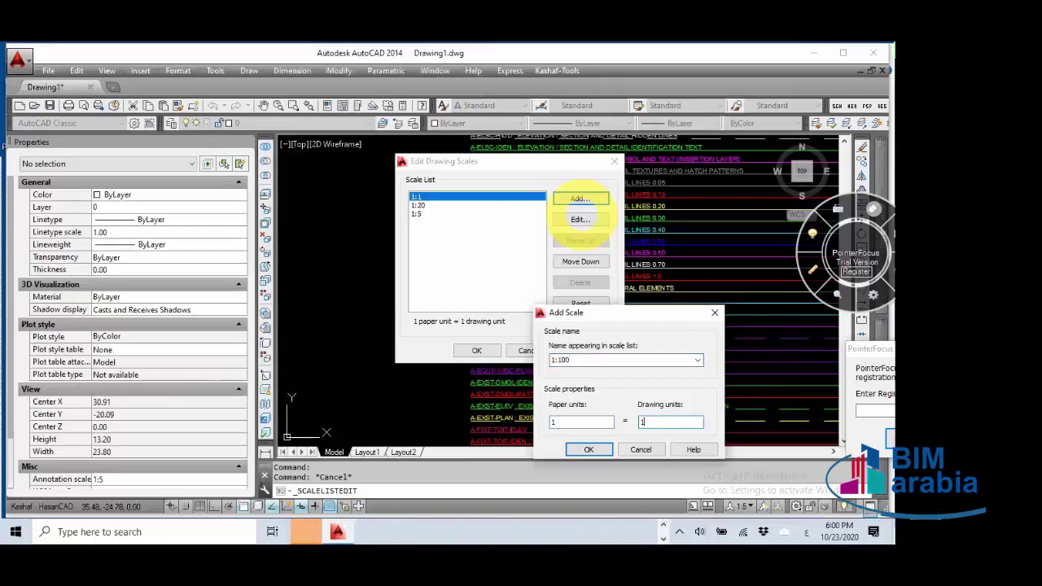
left_click(599, 452)
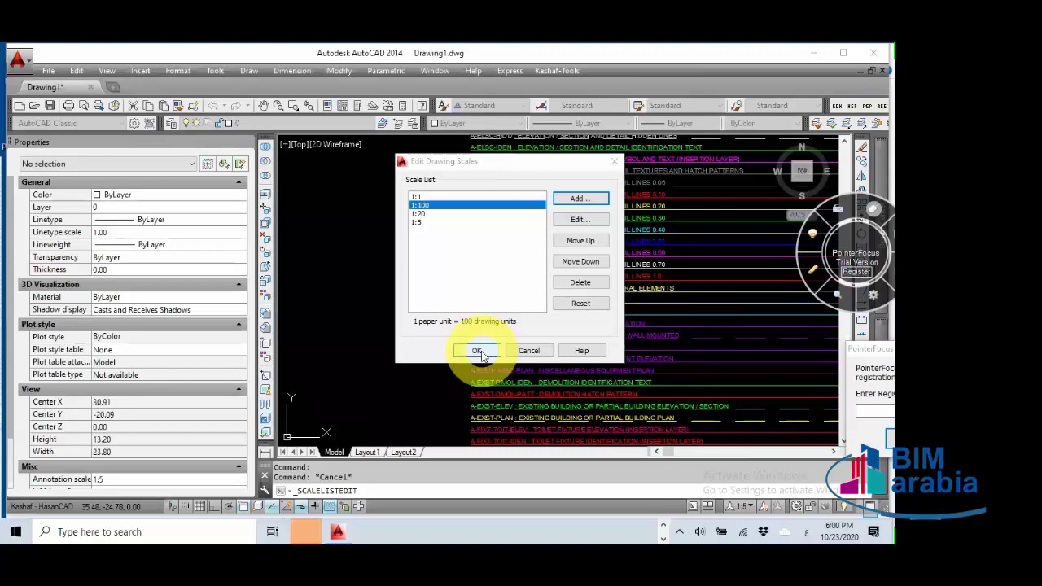
left_click(479, 352)
Step: Set the annotation scale to 1:100, fit the drawing, and window-select the 38 layer description texts
left_click(745, 506)
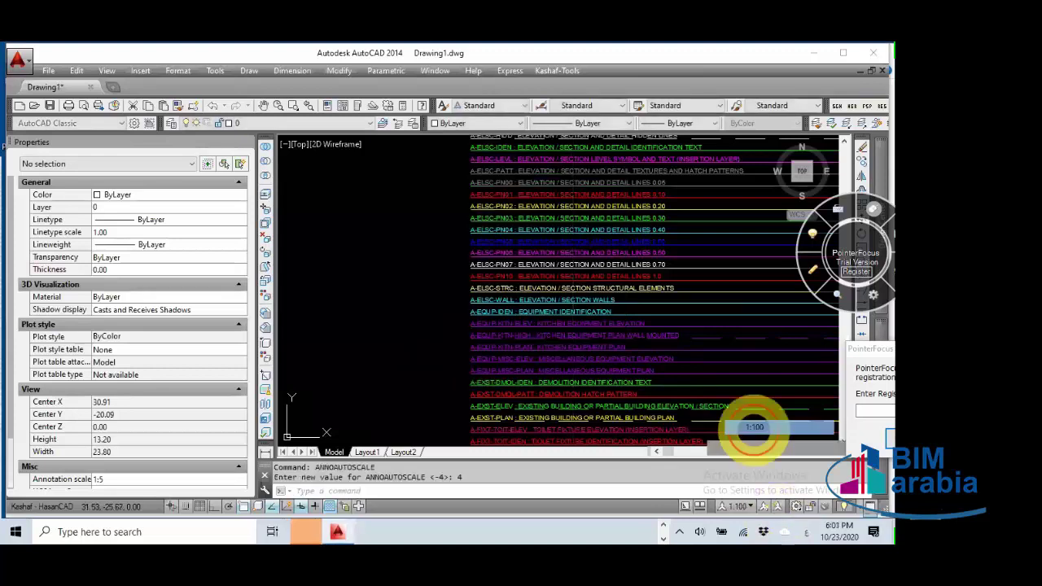
left_click(757, 426)
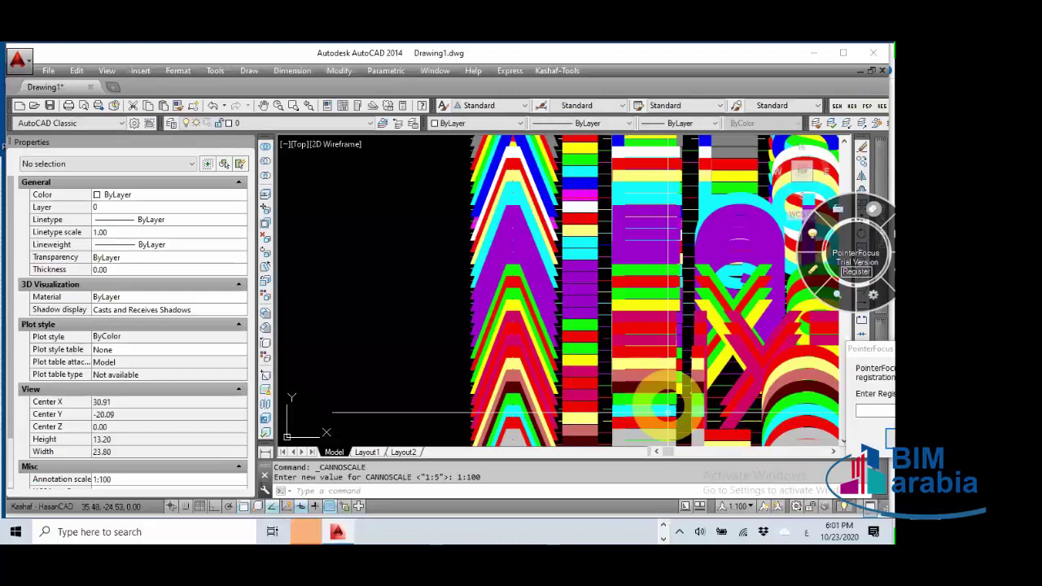
scroll(666, 403, "down", 5)
scroll(525, 324, "down", 3)
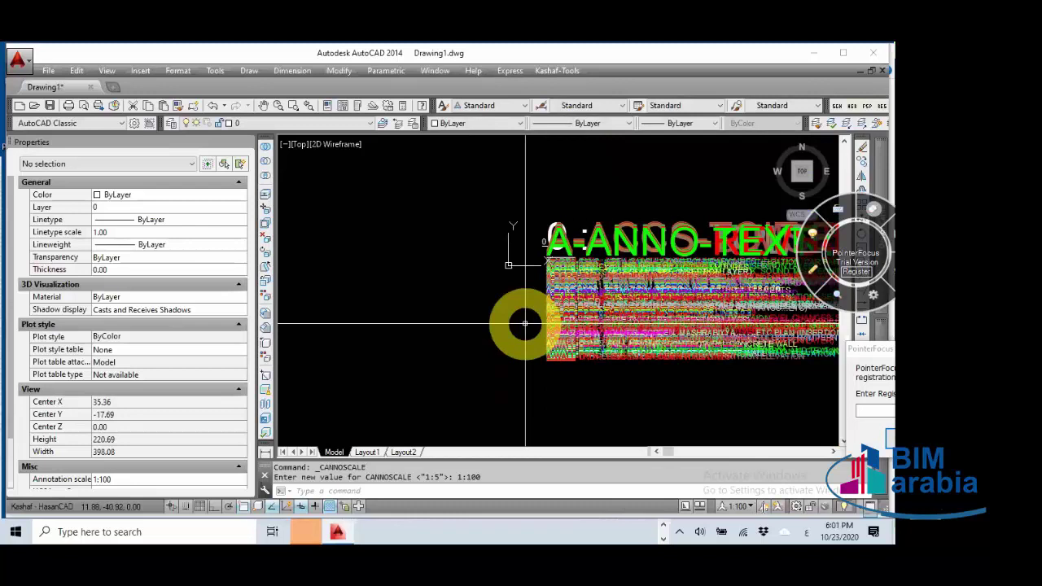
middle_click(529, 326)
middle_click(529, 326)
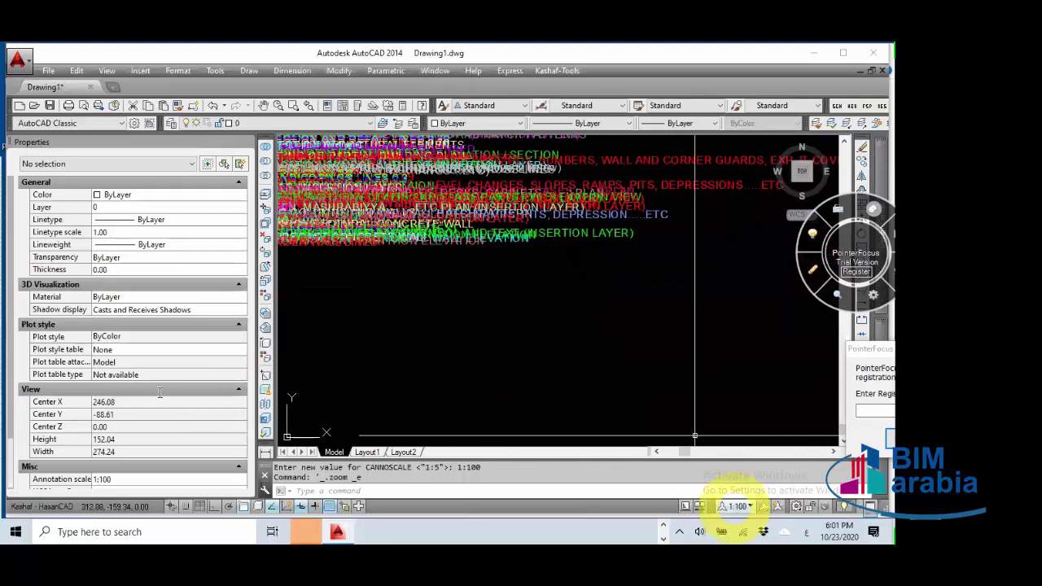
left_click(398, 258)
left_click(355, 198)
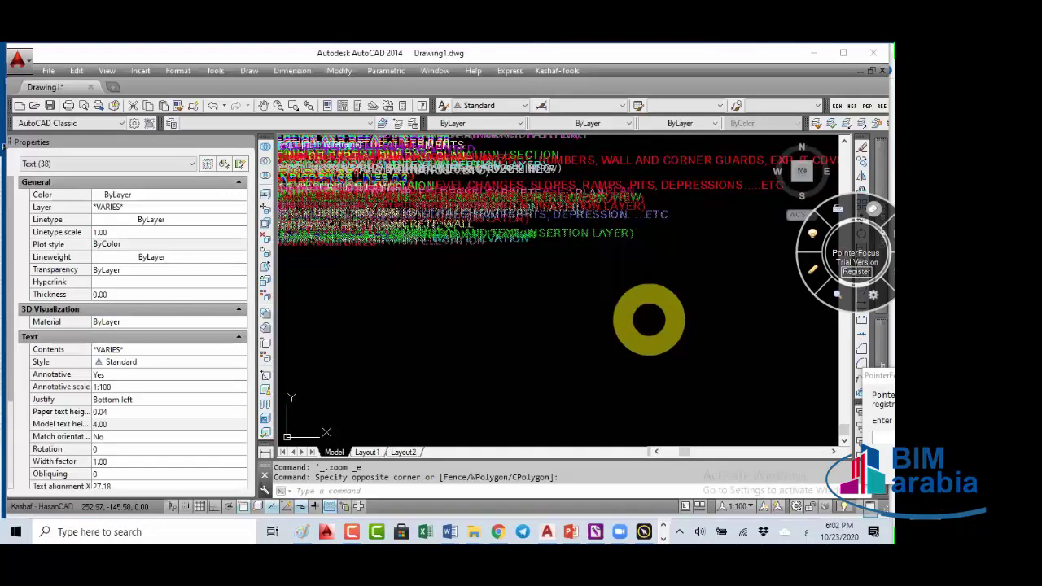
Step: Pan toward the lower right, clear the text selection, and zoom in on the bottom rows of labels
mouse_move(658, 320)
middle_mouse_down()
mouse_move(824, 393)
mouse_move(806, 367)
mouse_move(714, 355)
middle_mouse_up()
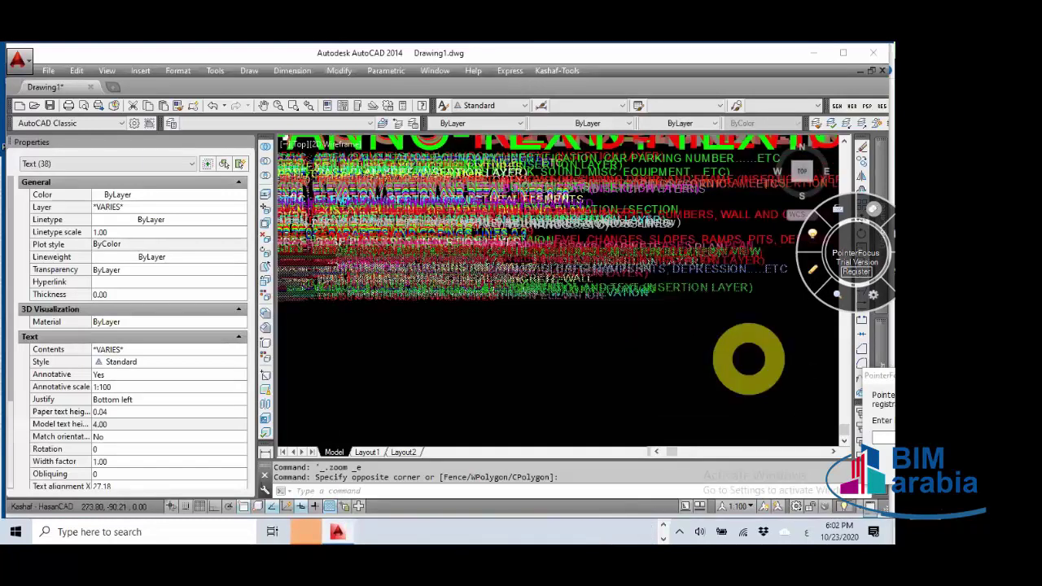
scroll(749, 358, "down", 3)
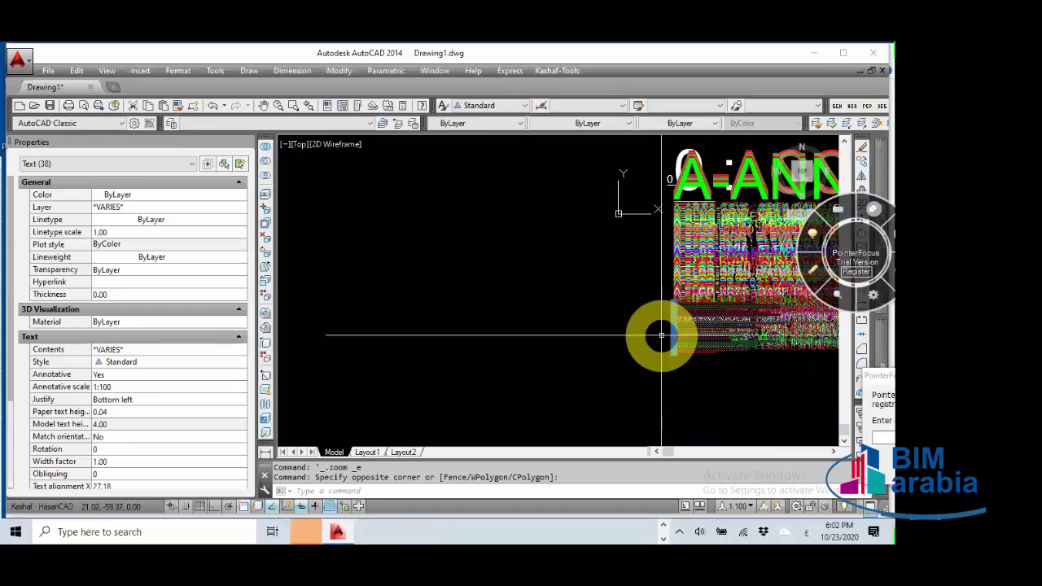
key("Escape")
key("Escape")
scroll(661, 335, "up", 4)
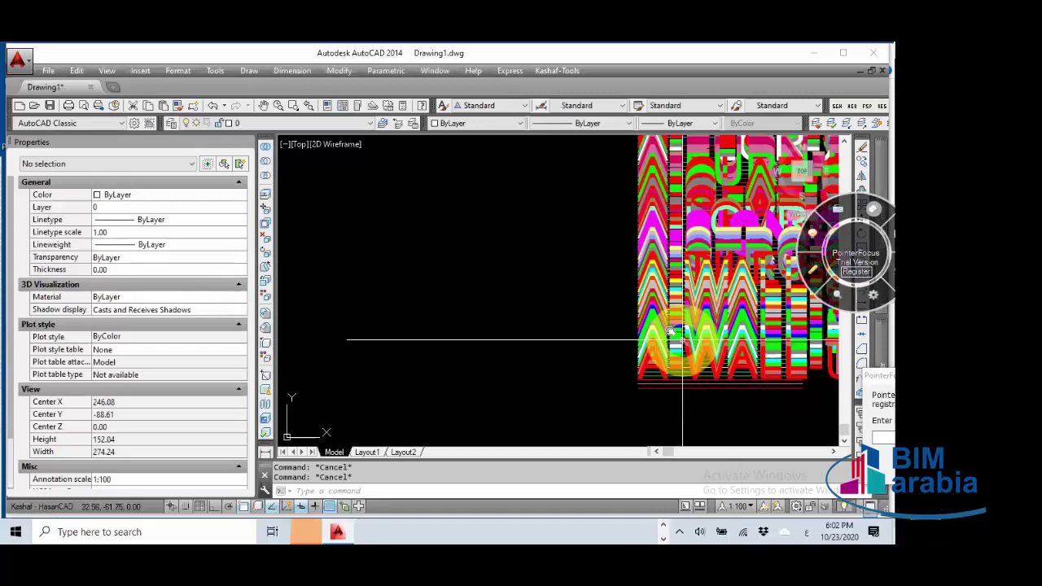
scroll(682, 340, "up", 6)
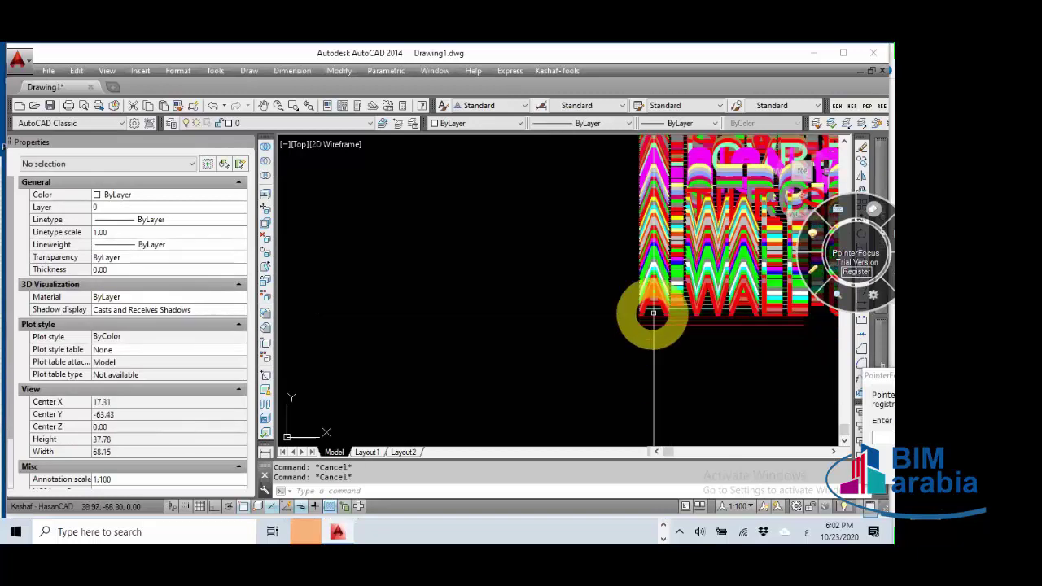
scroll(653, 312, "up", 4)
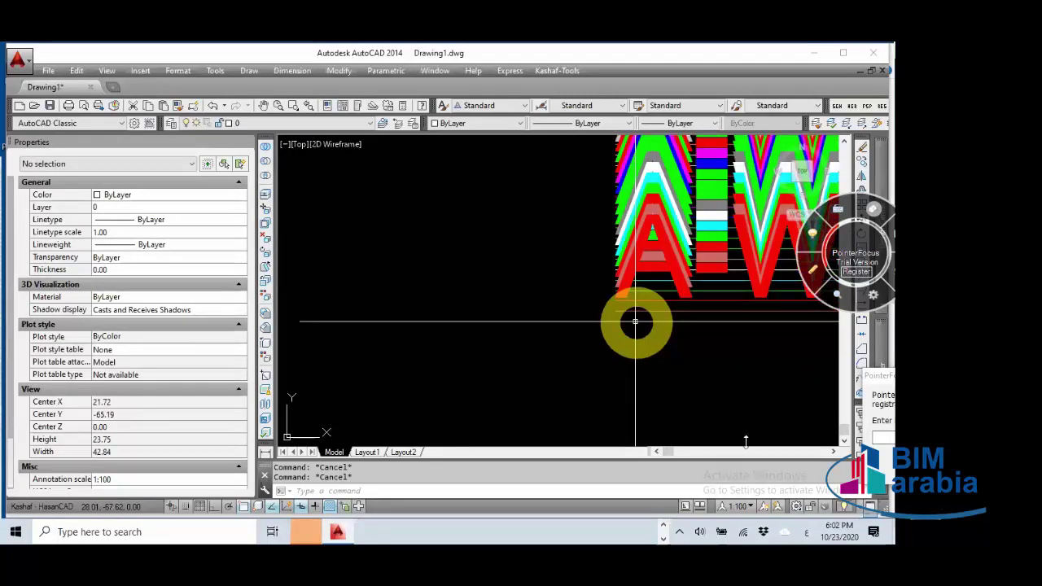
Step: Switch the annotation scale to 1:1, then to 1:5
left_click(739, 507)
left_click(741, 412)
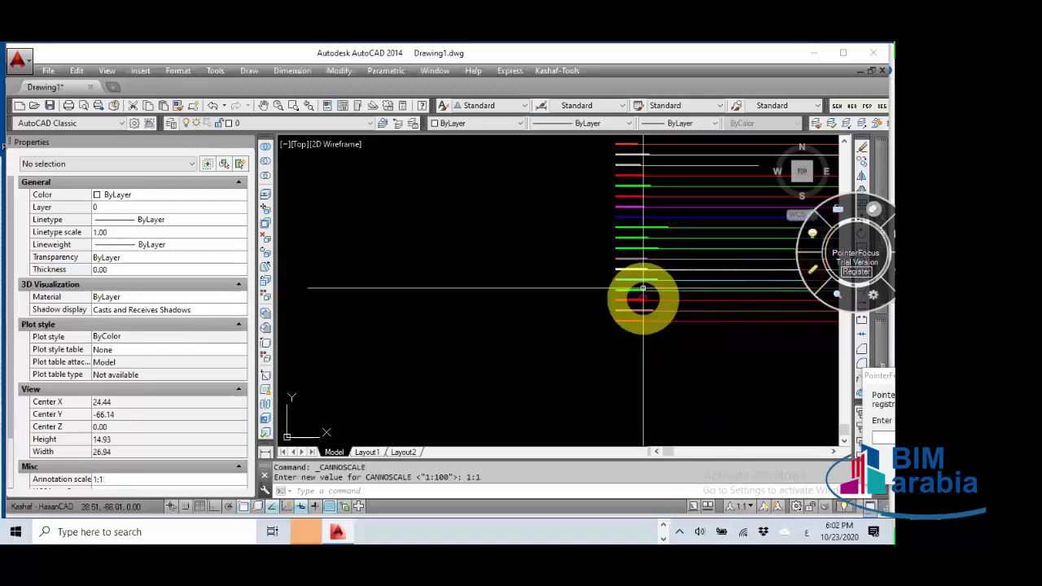
left_click(741, 506)
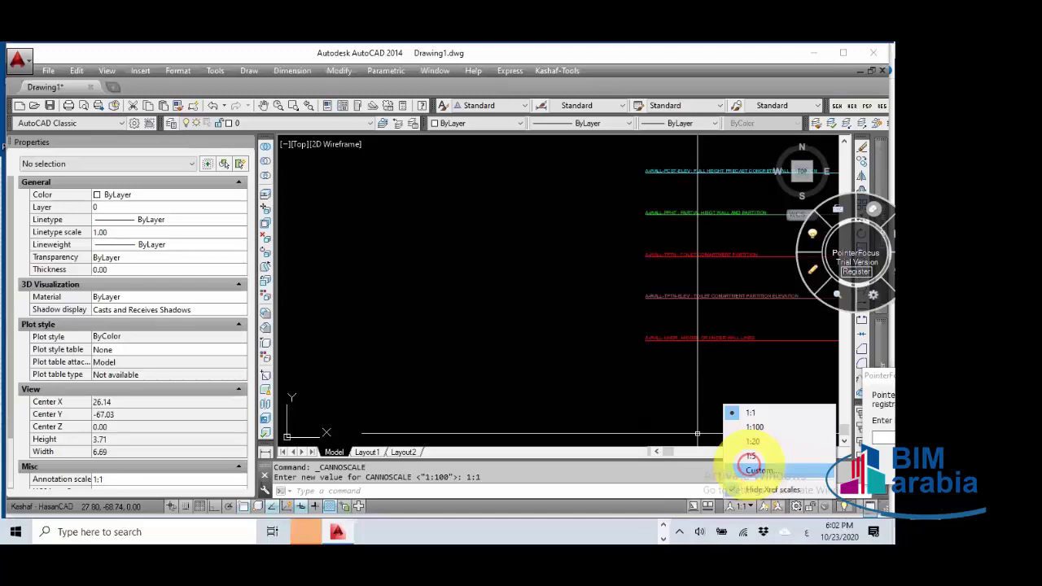
left_click(750, 458)
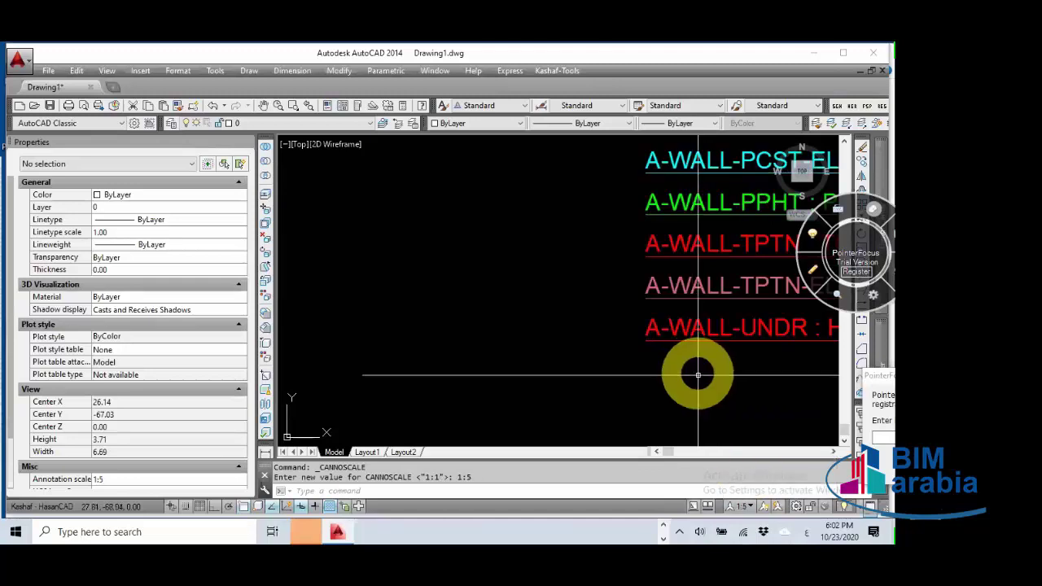
Step: Window-select the two A-WALL-UNDR objects
left_click(693, 371)
left_click(639, 319)
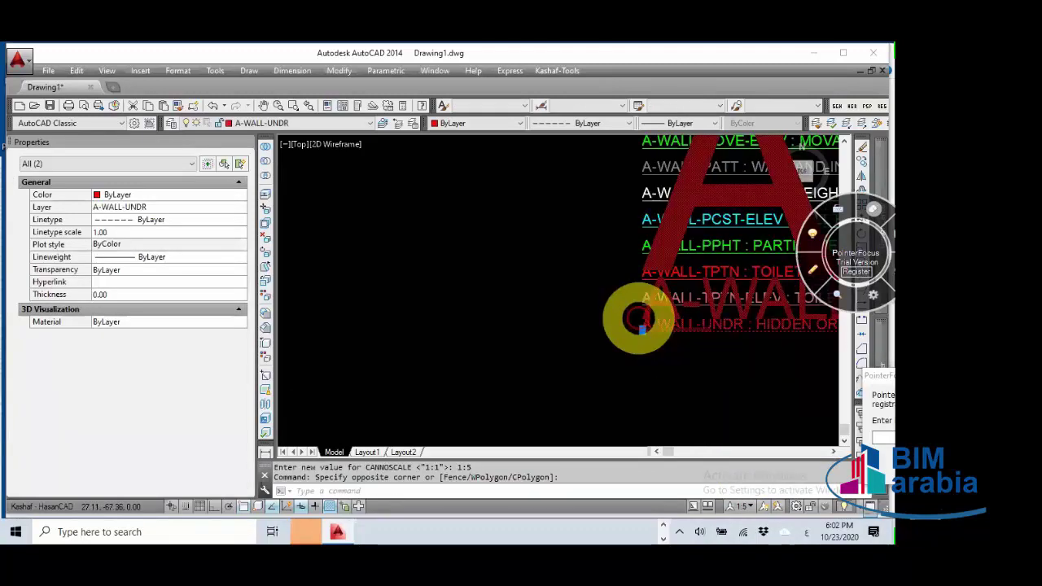
scroll(639, 320, "down", 4)
type("ŏ")
key("Return")
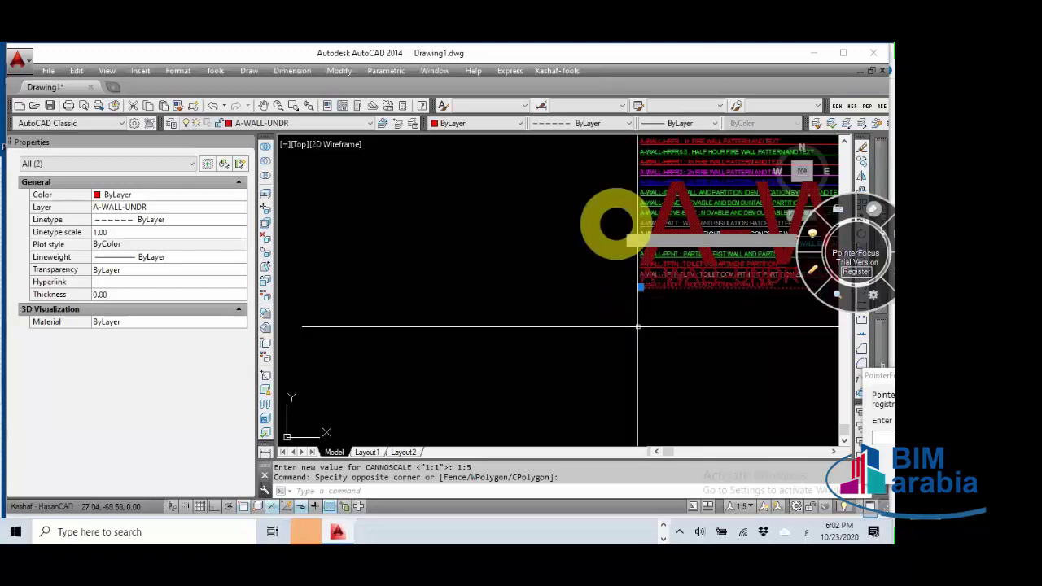
left_click(616, 221)
left_click(613, 346)
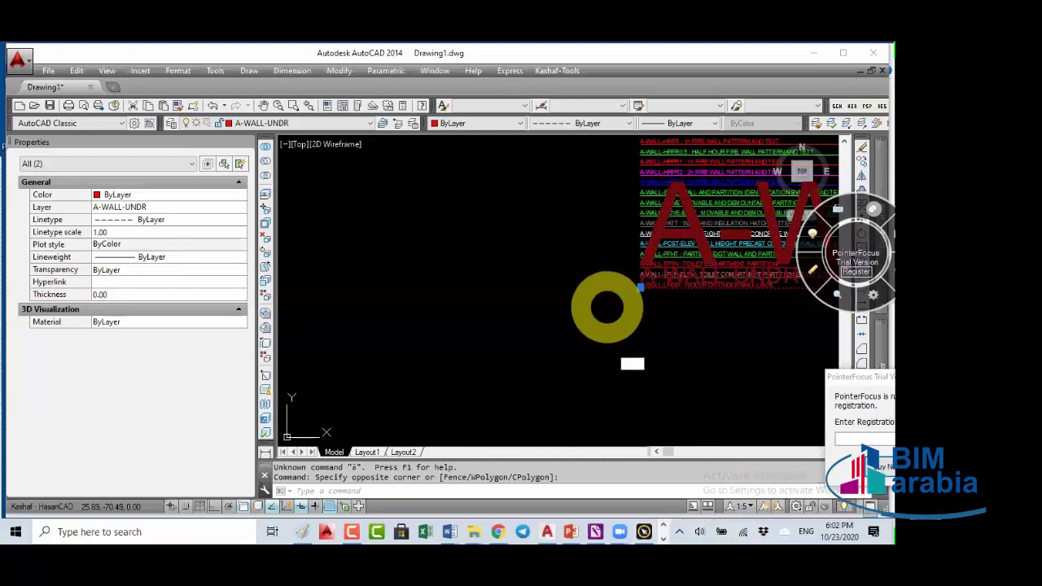
left_click(612, 321)
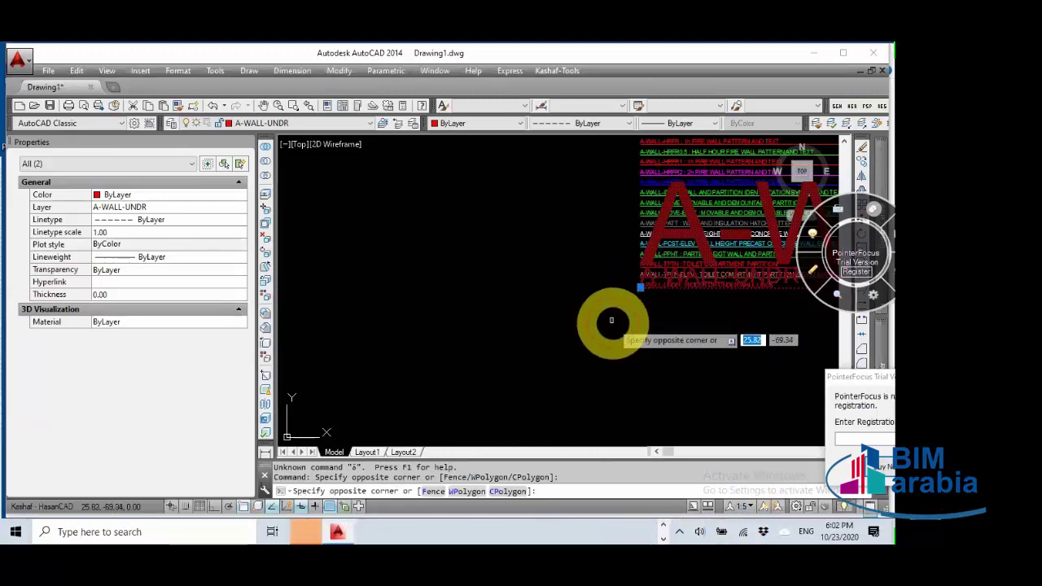
left_click(610, 319)
Step: Move the A-WALL-UNDR text down below the other layer names, then start a second move
type("m")
key("Return")
left_click(609, 319)
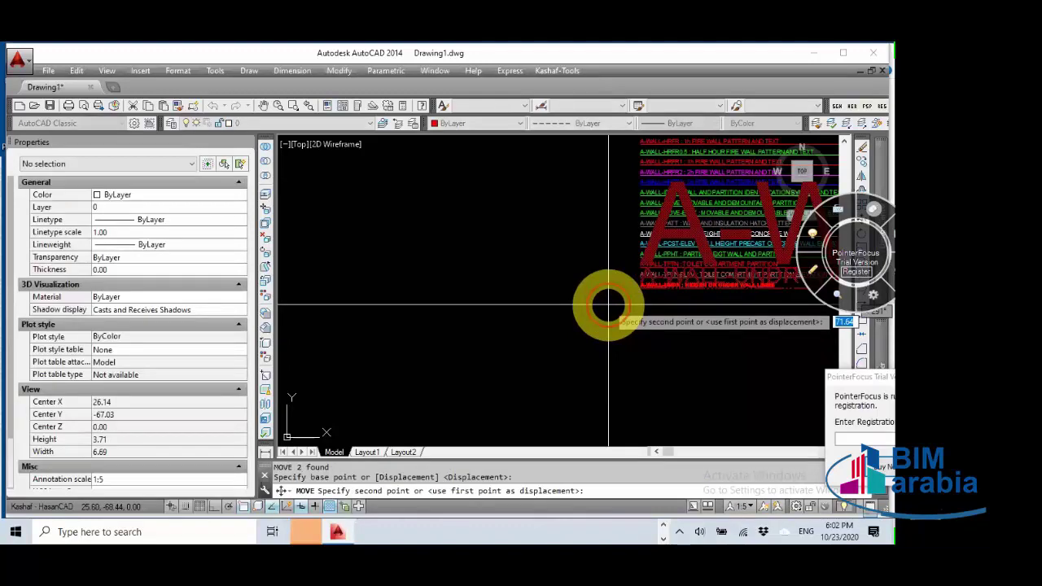
left_click(609, 376)
key("space")
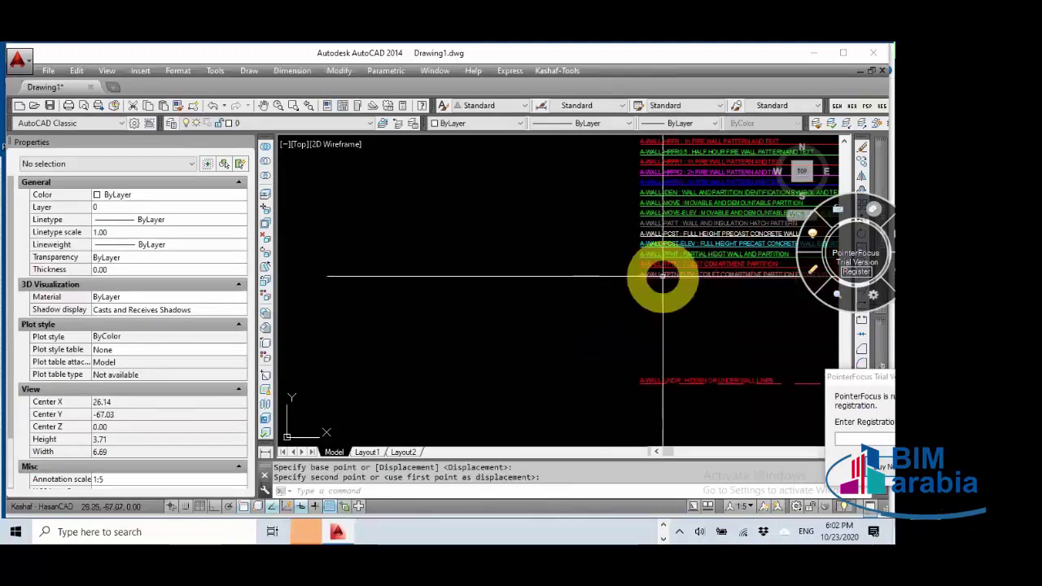
left_click(671, 411)
left_click(627, 363)
key("space")
left_click(603, 252)
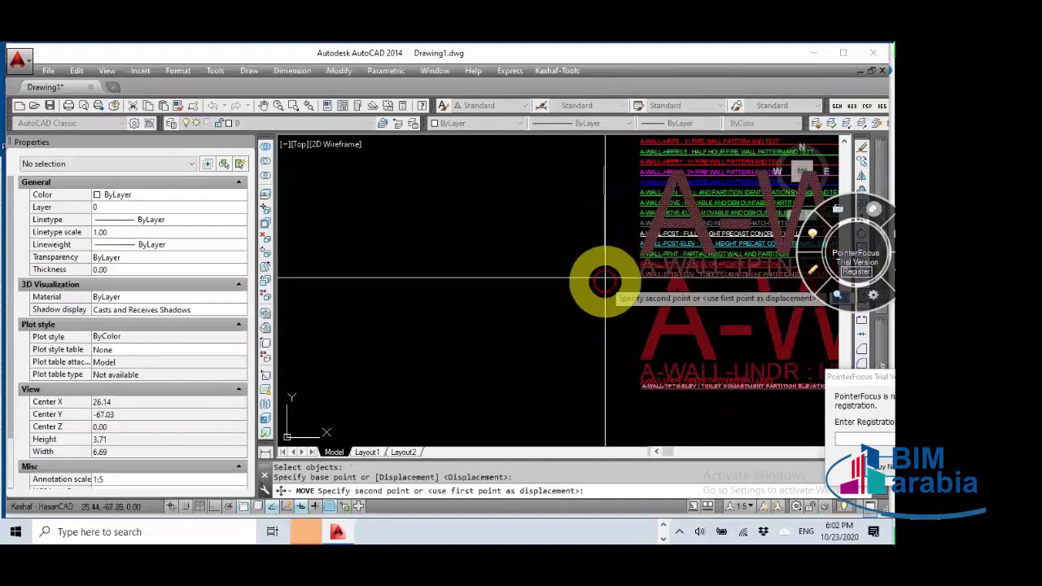
scroll(609, 233, "down", 5)
scroll(629, 321, "down", 8)
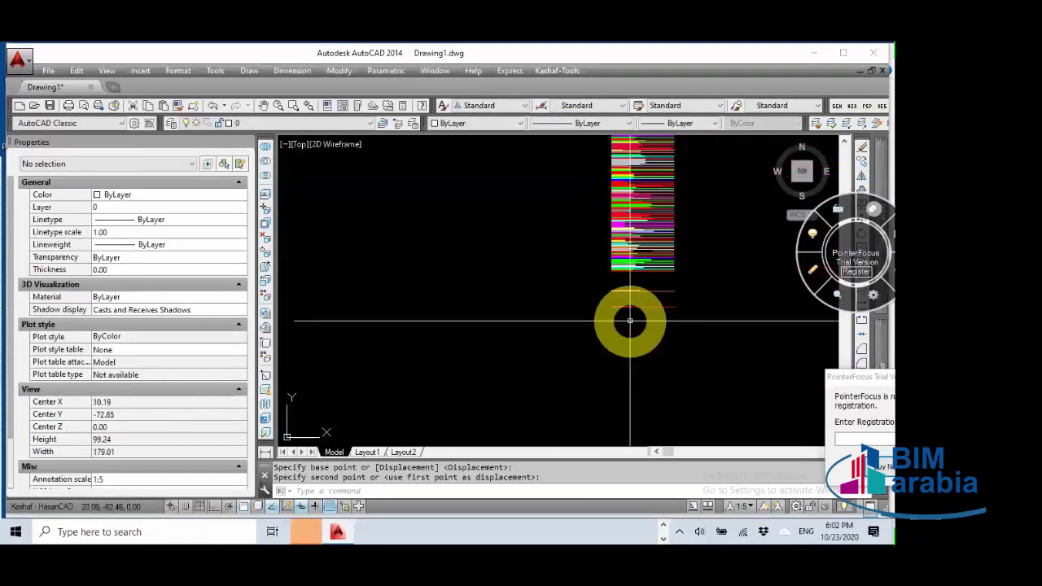
left_click(743, 505)
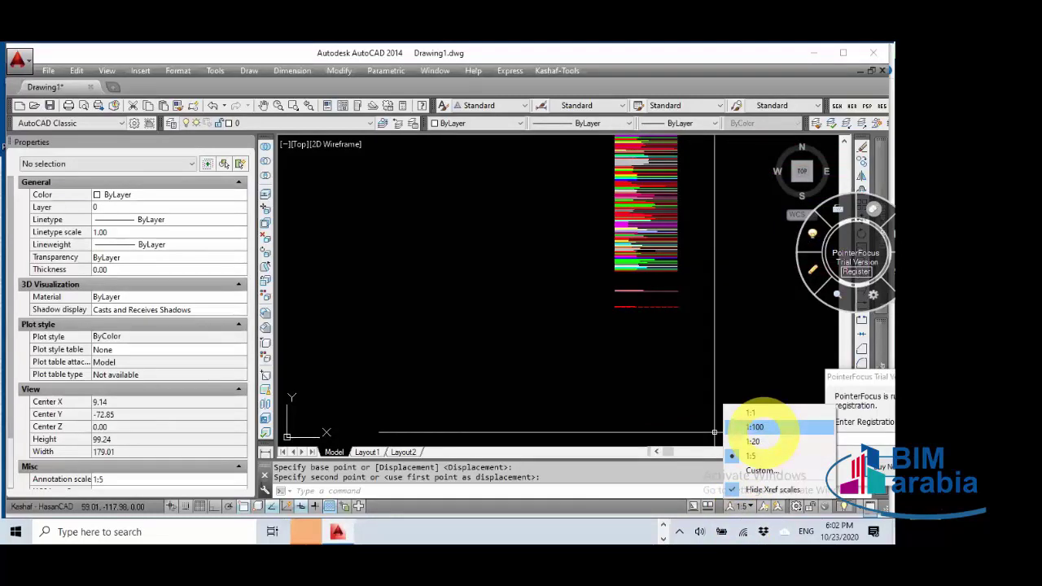
left_click(754, 427)
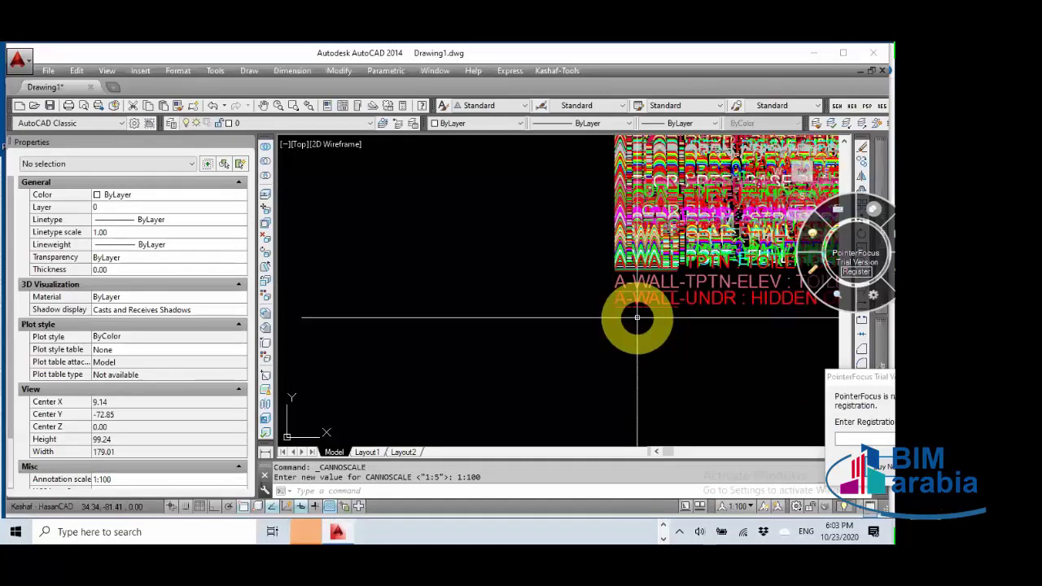
left_click(738, 506)
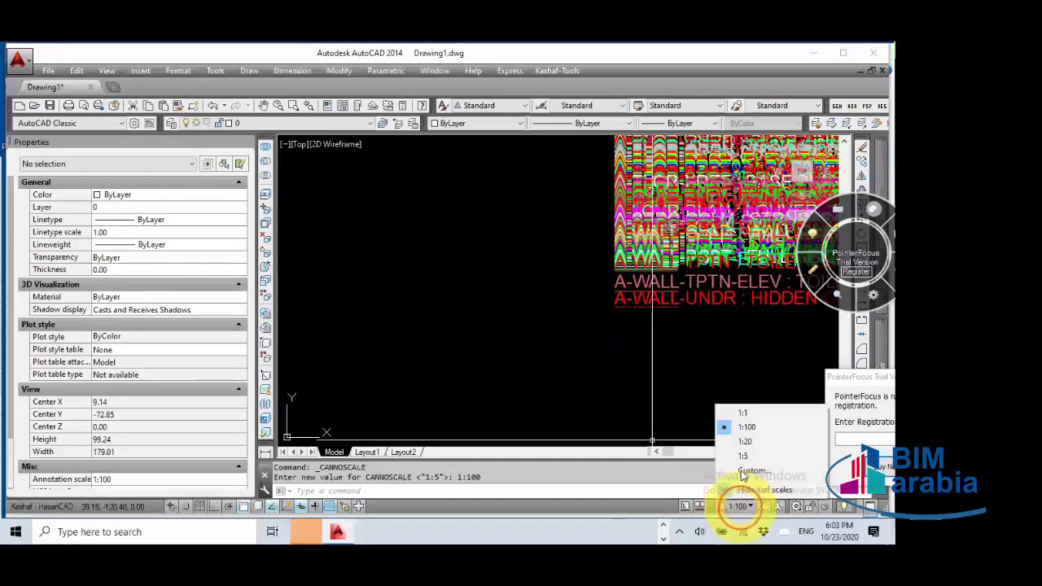
left_click(743, 456)
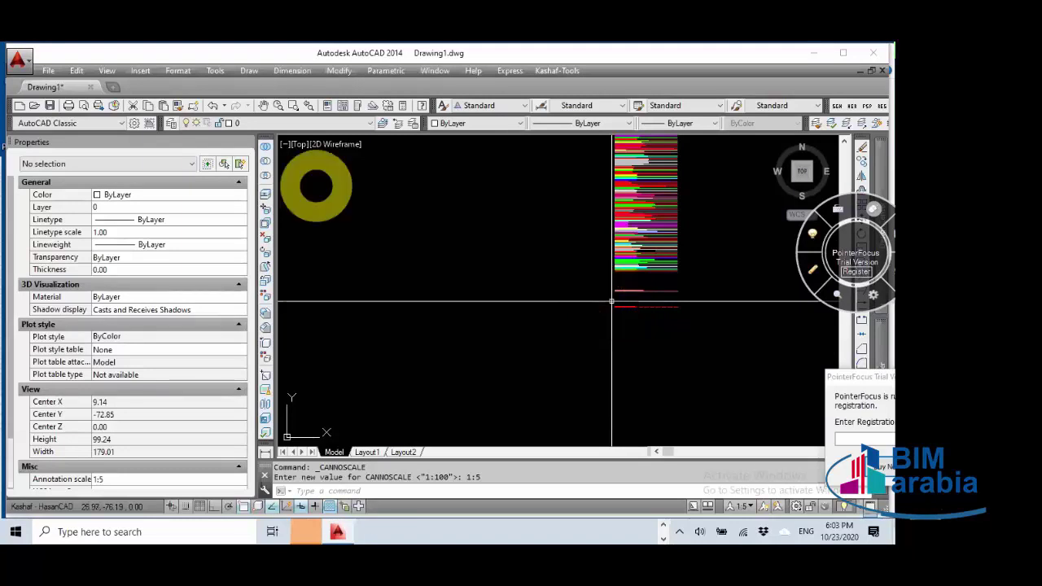
Step: Cancel opening a drawing from the File menu and bring forward the A100-PLANS folder window instead
left_click(47, 71)
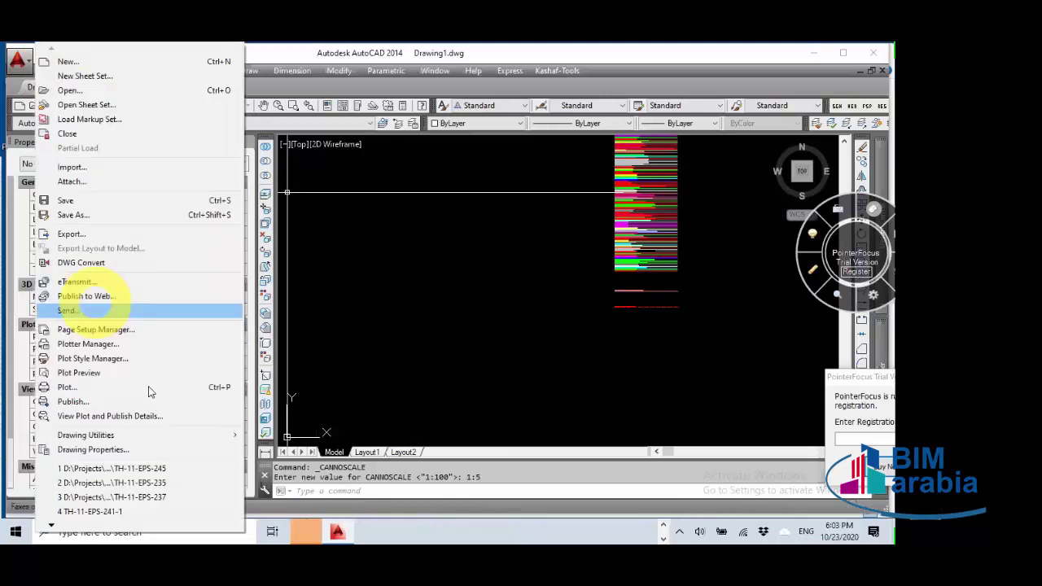
left_click(82, 92)
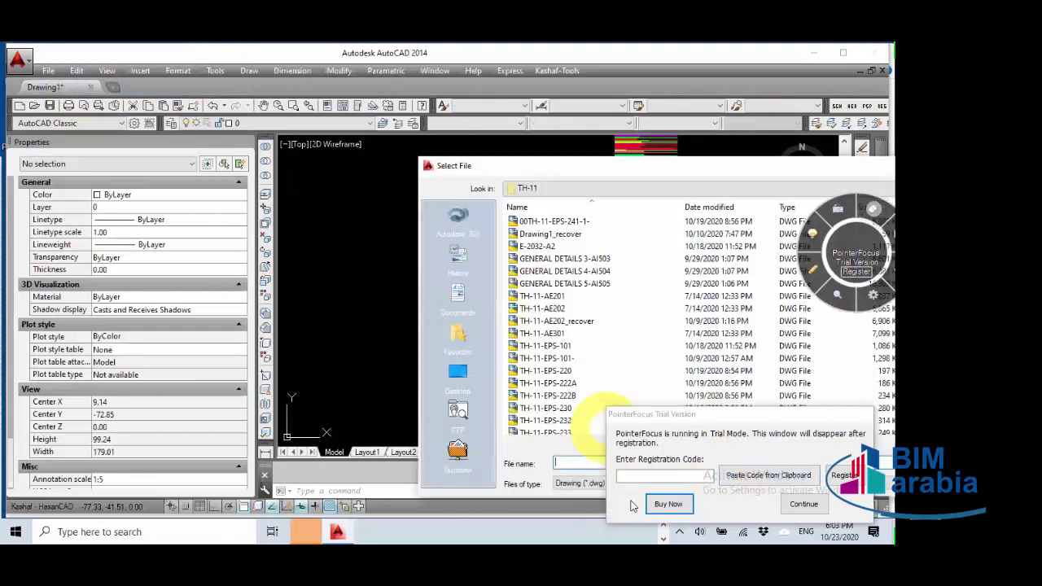
key("Escape")
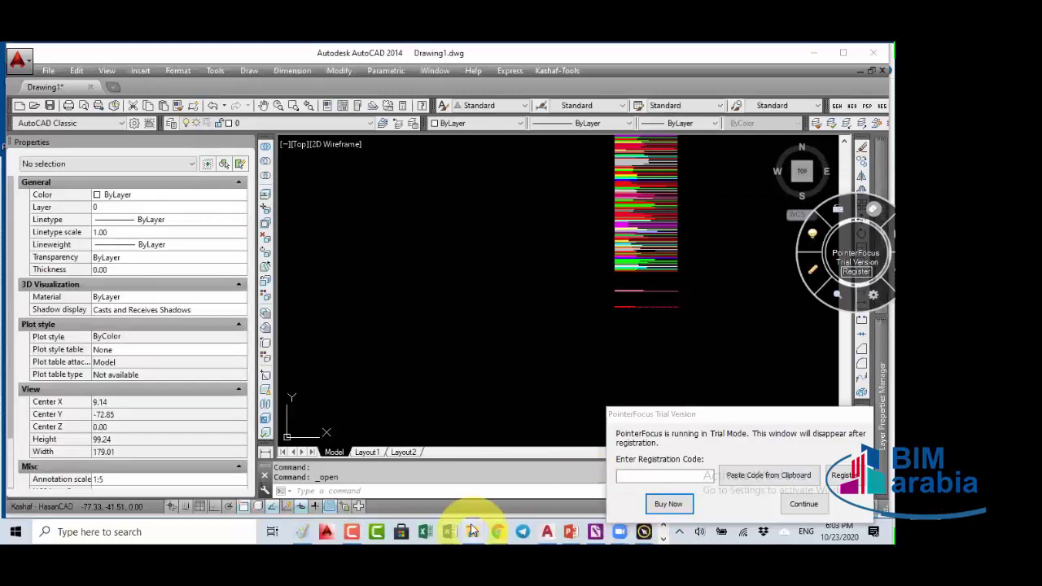
left_click(473, 531)
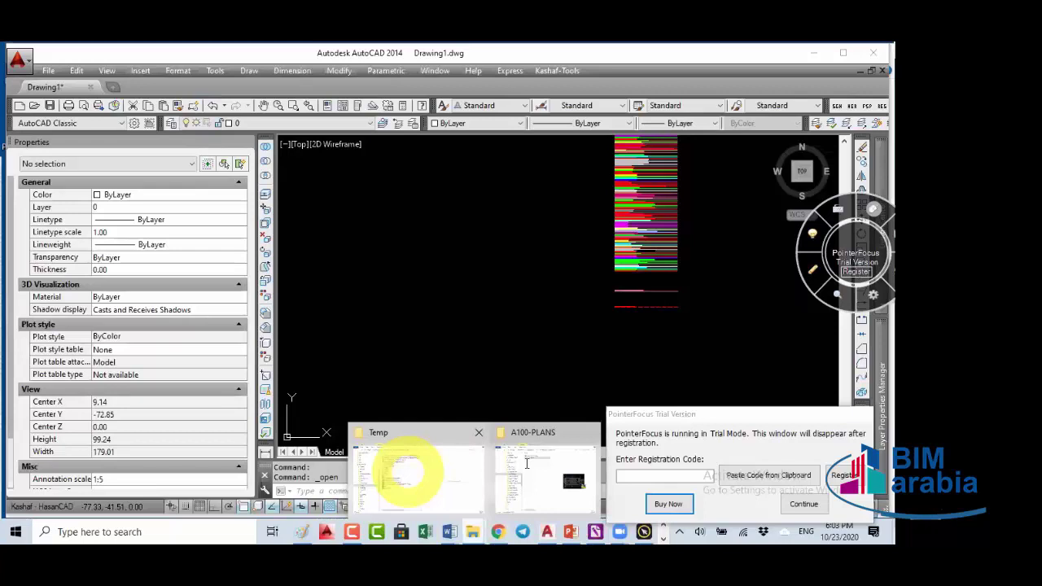
mouse_move(527, 463)
left_click(387, 166)
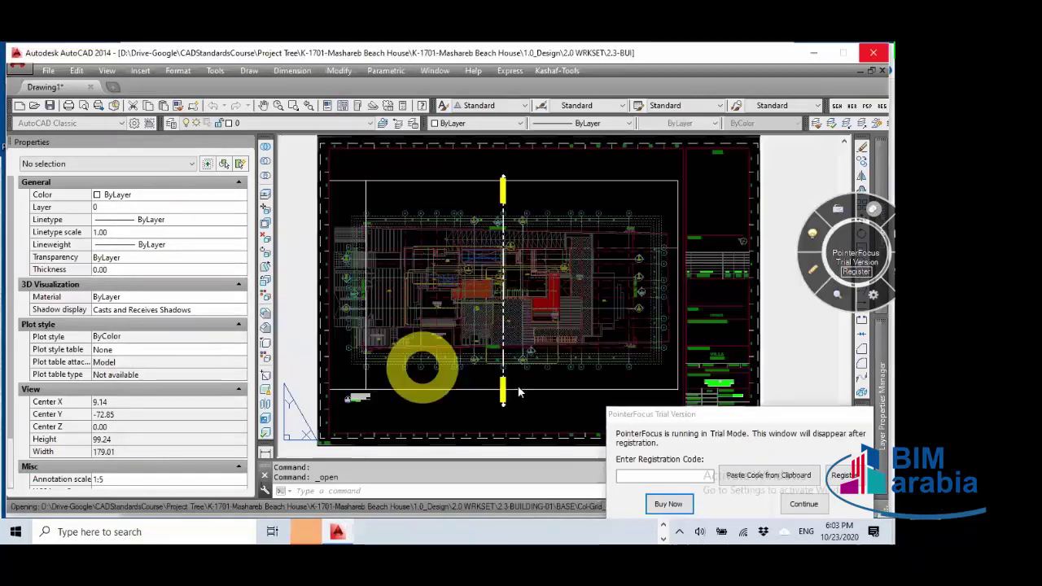
Step: Load the drawing past the missing-references warning, pan the AR-100 sheet, and switch to the Model tab
left_click(370, 307)
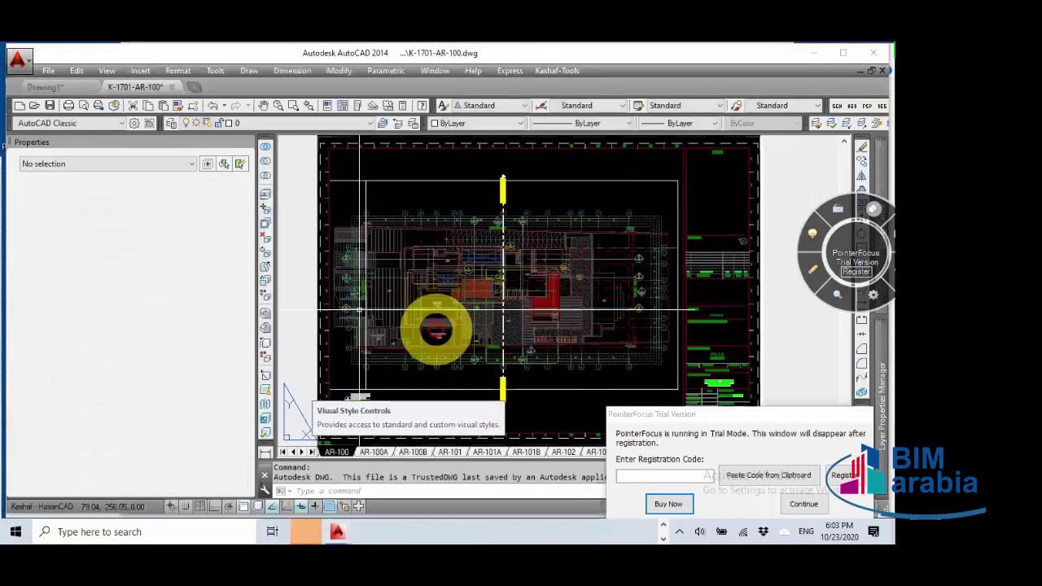
middle_click_drag(465, 316, 290, 314)
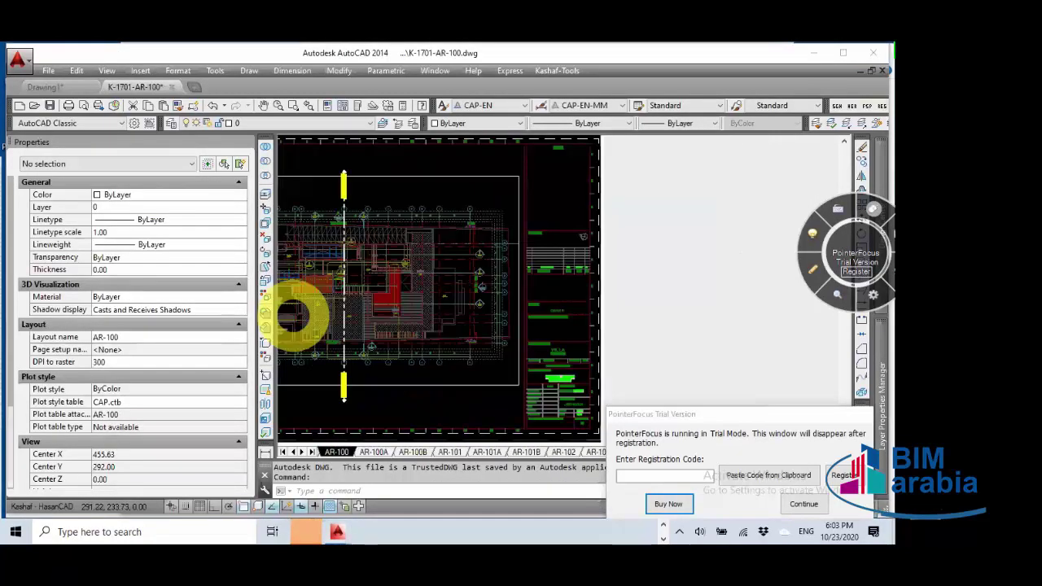
mouse_move(537, 315)
middle_mouse_down()
mouse_move(360, 315)
mouse_move(396, 318)
middle_mouse_up()
left_click(395, 318)
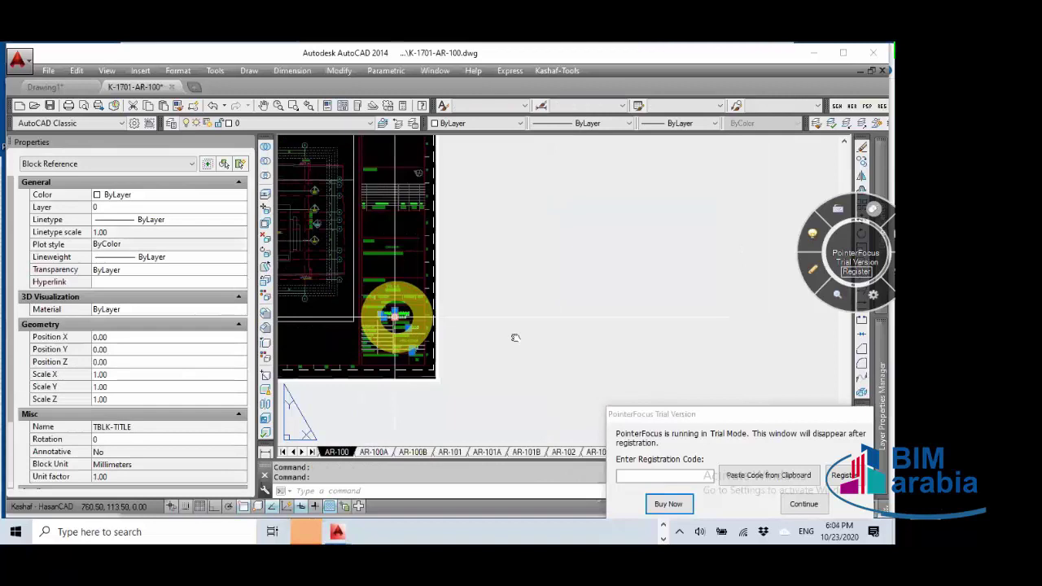
middle_click_drag(515, 337, 682, 337)
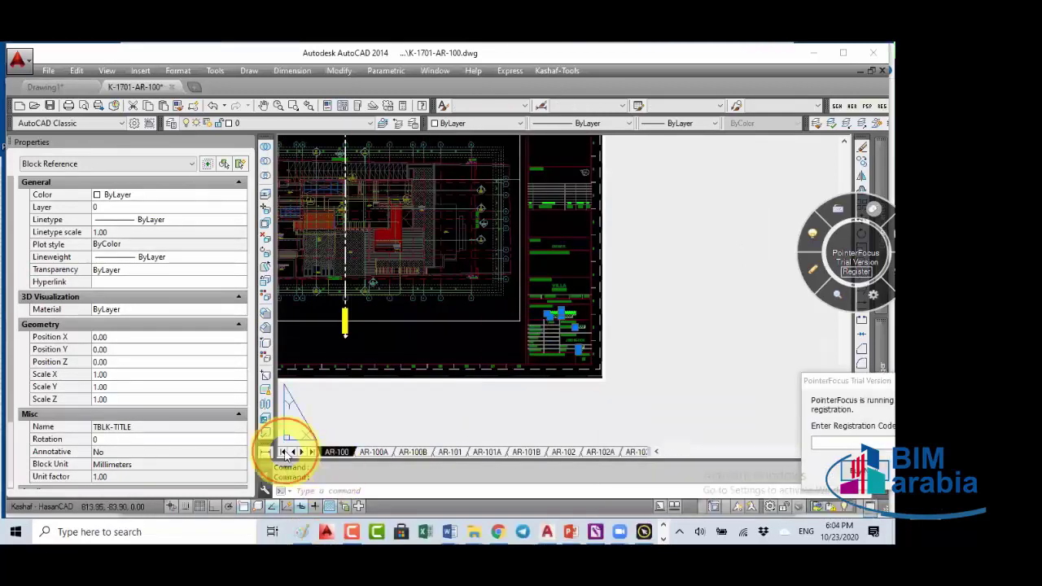
left_click(285, 453)
left_click(332, 453)
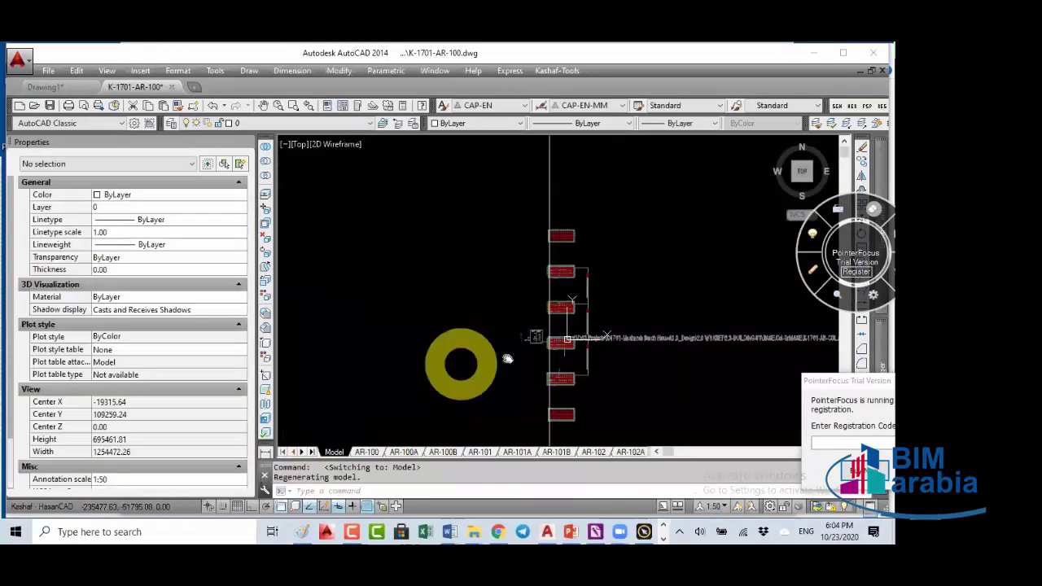
Step: Pan to the K-1701-AR-LVL xref, select it, and check the drawing's object types with select-all
middle_click_drag(512, 361, 292, 352)
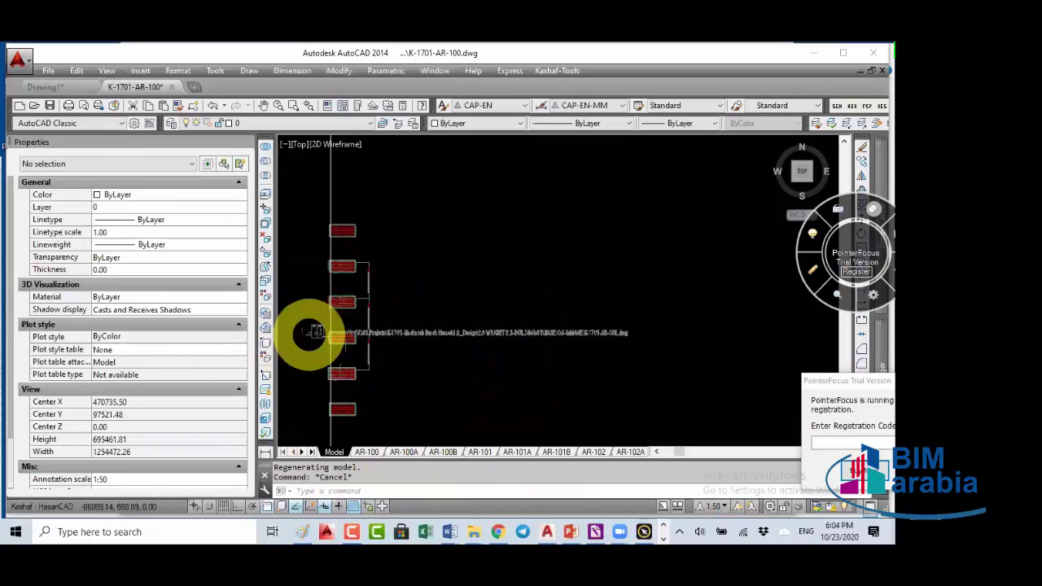
scroll(309, 330, "up", 8)
scroll(403, 277, "up", 2)
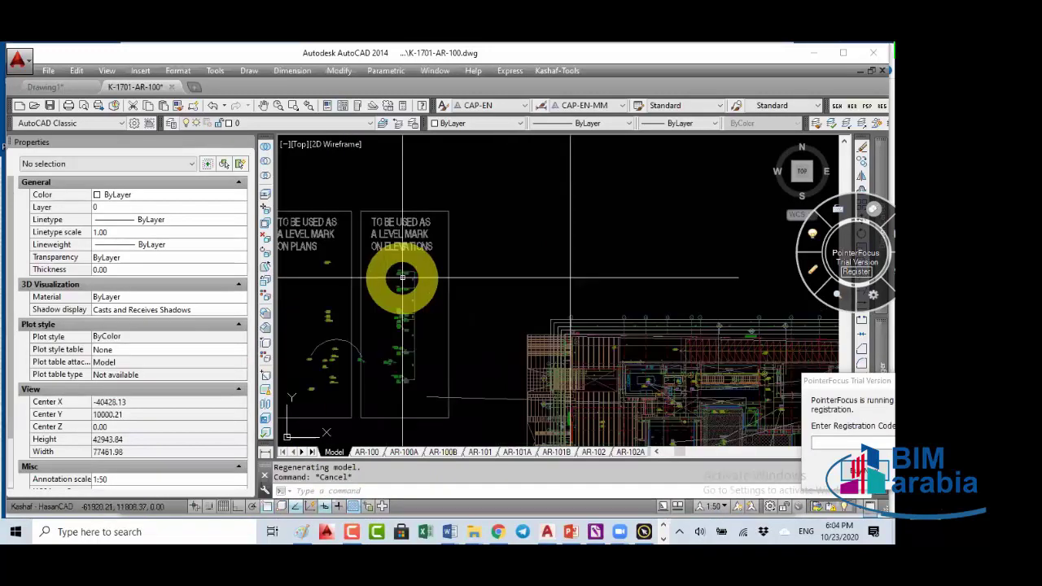
left_click(403, 278)
scroll(396, 274, "down", 3)
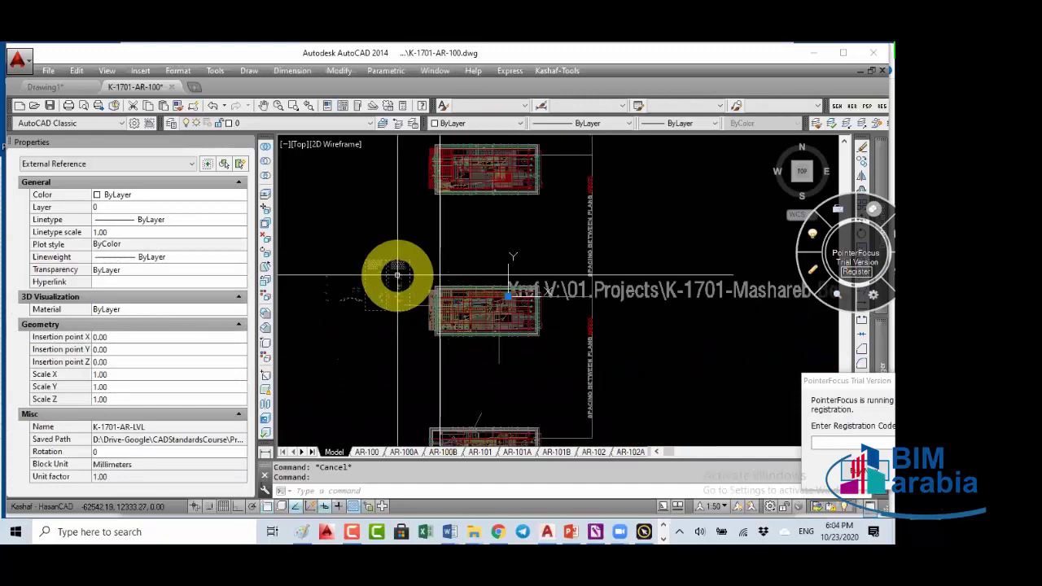
right_click(395, 277)
left_click(347, 280)
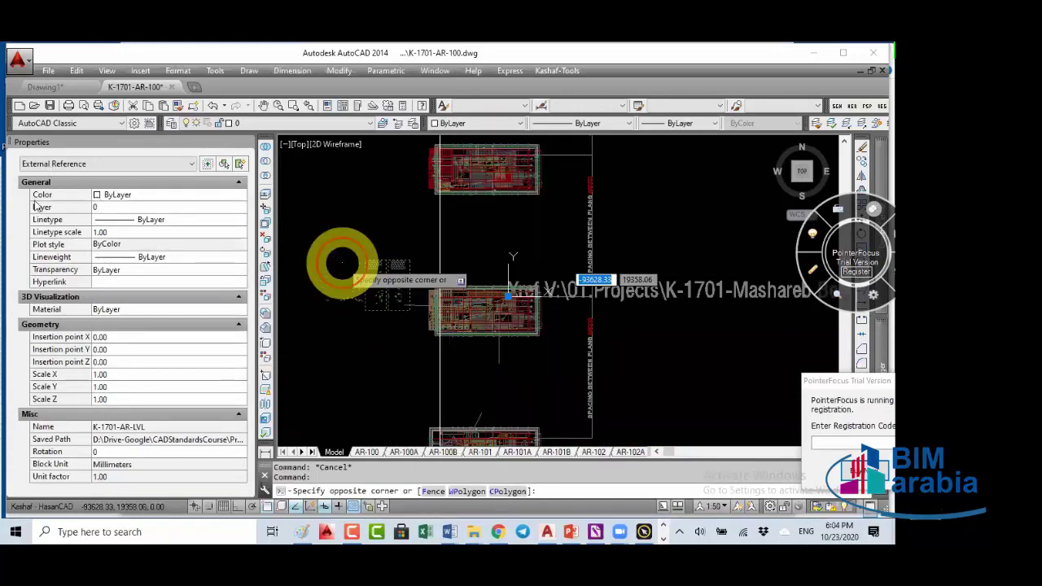
key("ctrl+a")
left_click(61, 164)
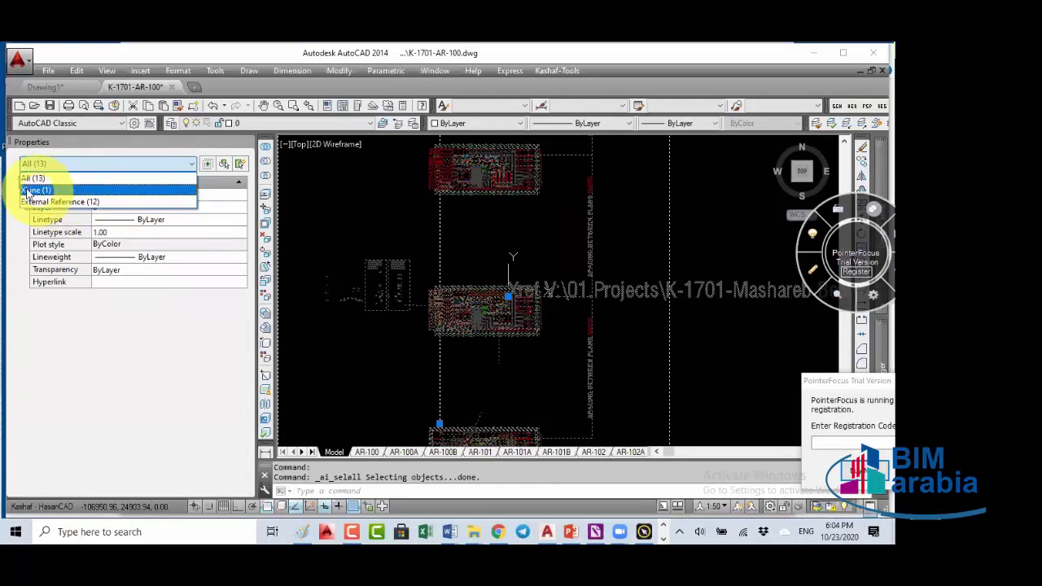
left_click(362, 236)
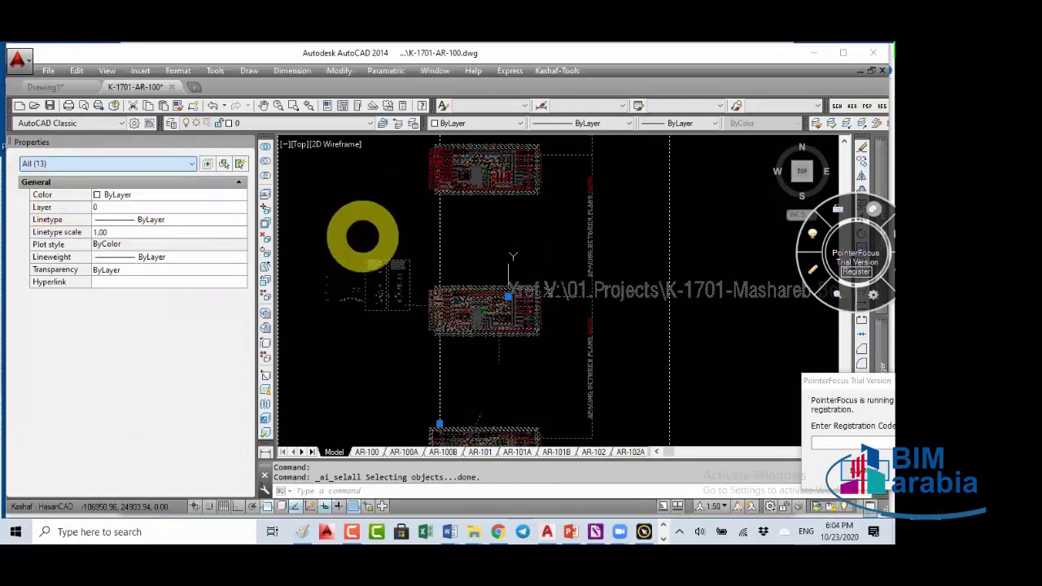
key("Escape")
Step: Open the K-1701-AR-LVL reference drawing in its own tab
left_click(396, 279)
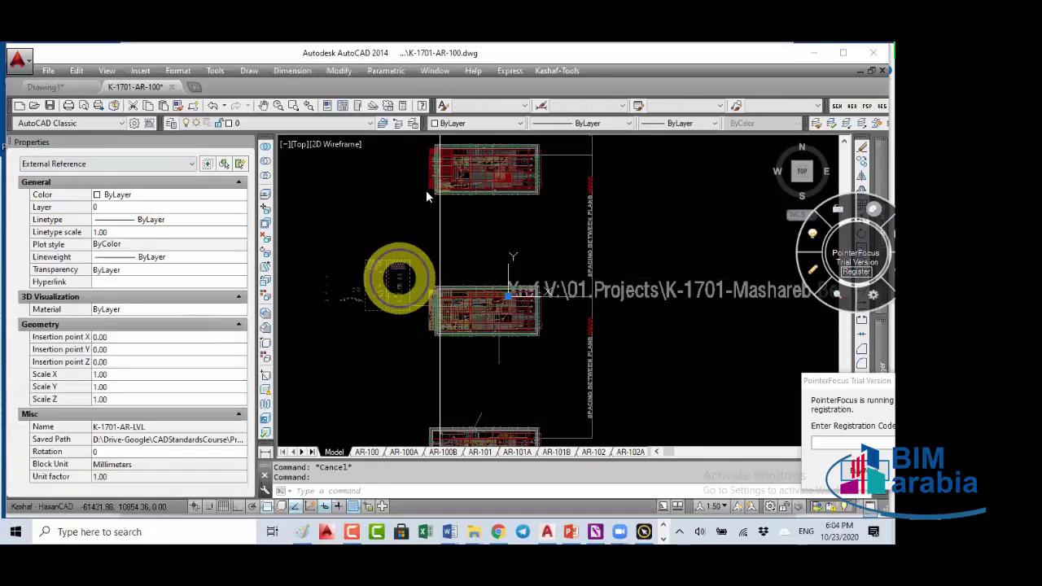
right_click(426, 189)
left_click(434, 196)
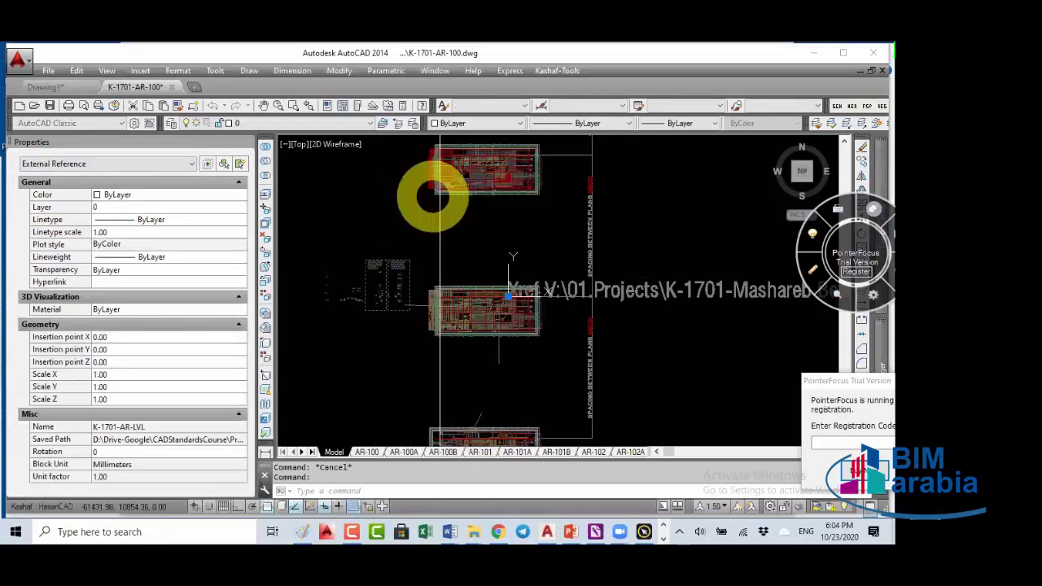
left_click(623, 140)
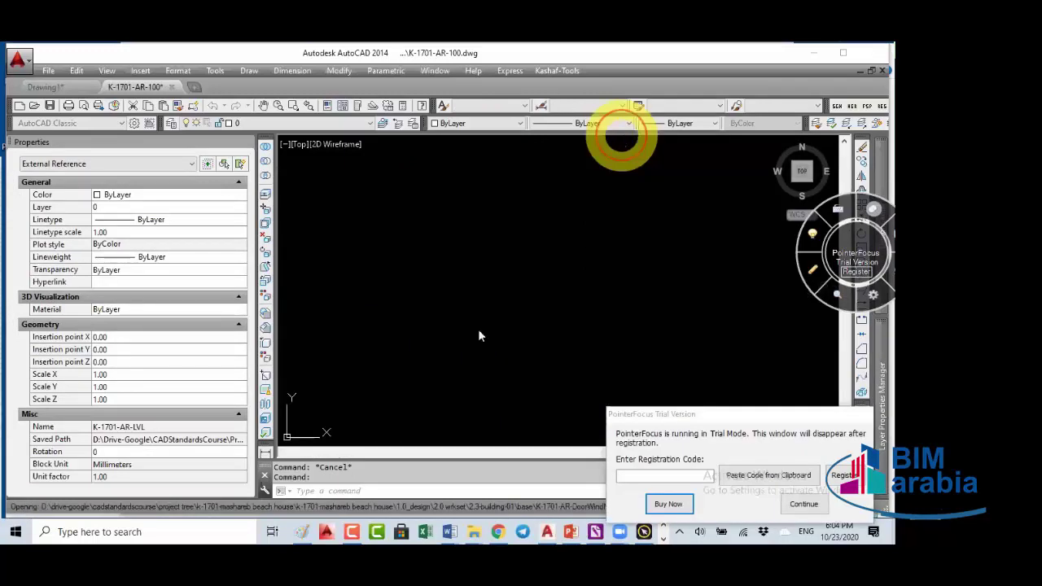
left_click(54, 316)
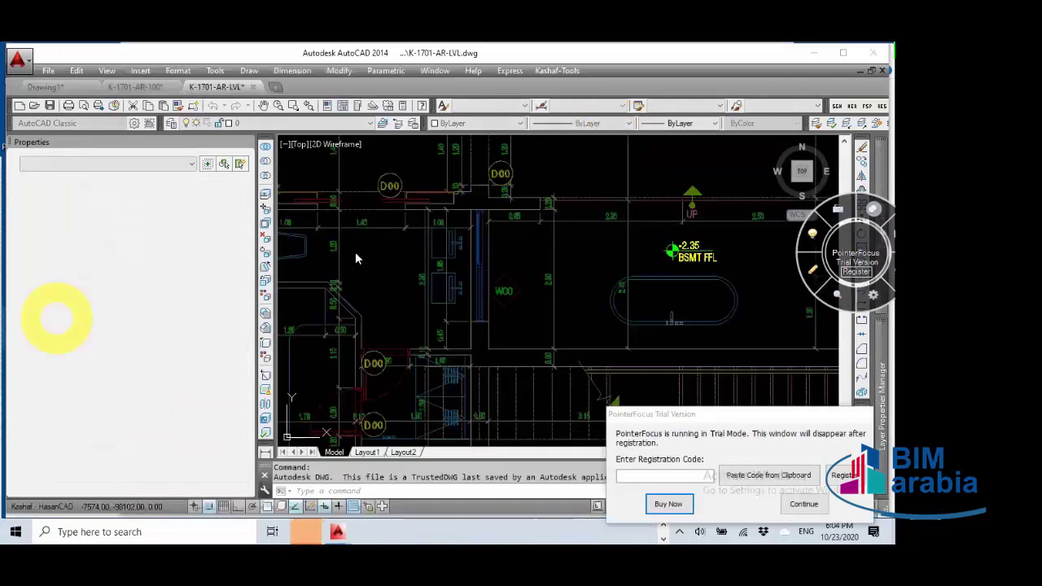
Step: Unload references K-1701-AR-ALL through K-1701-AR-RNM and close the External References palette
left_click(361, 284)
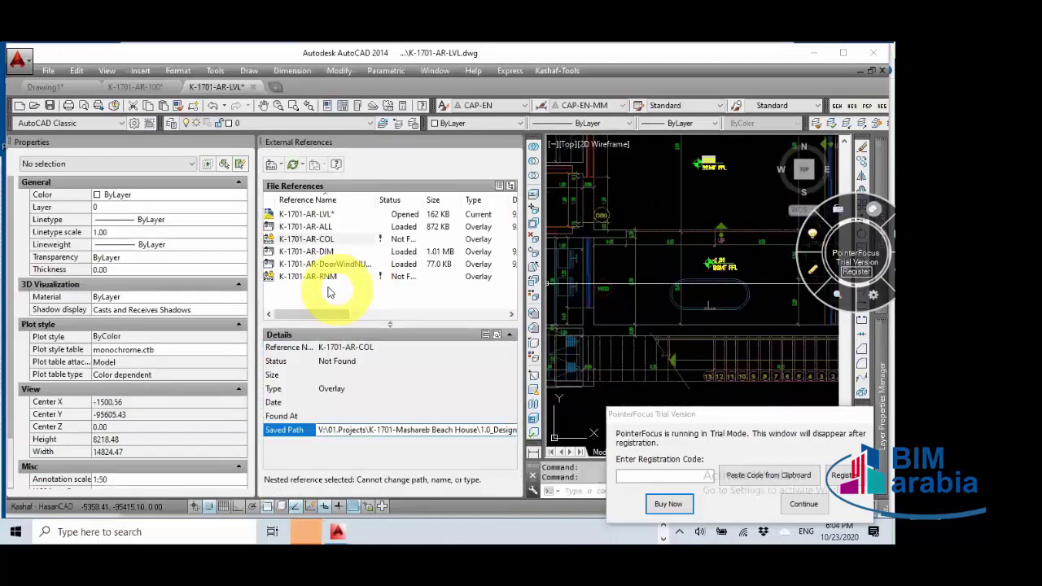
left_click_drag(290, 230, 324, 276)
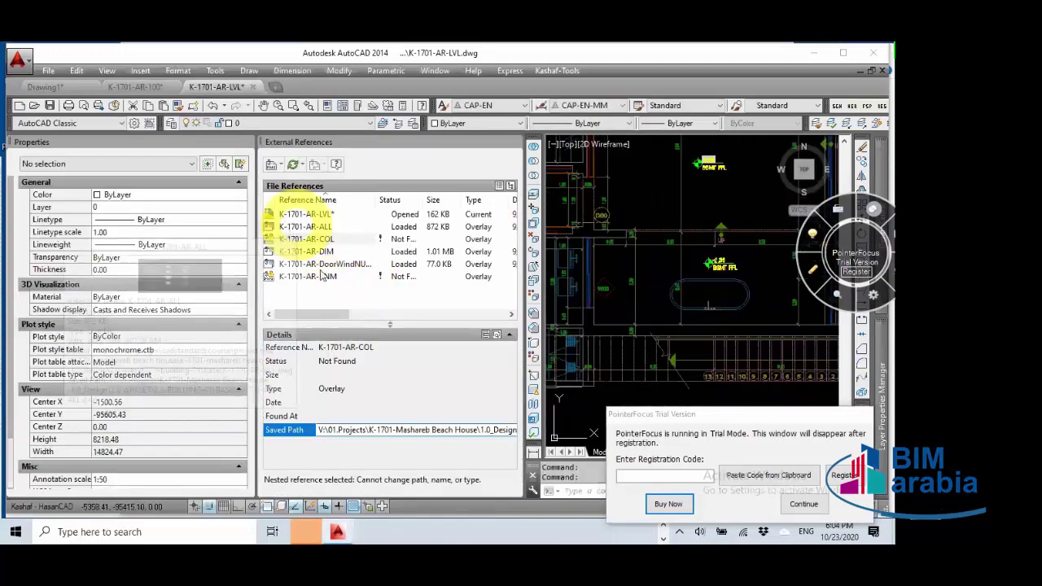
right_click(324, 276)
left_click(324, 274)
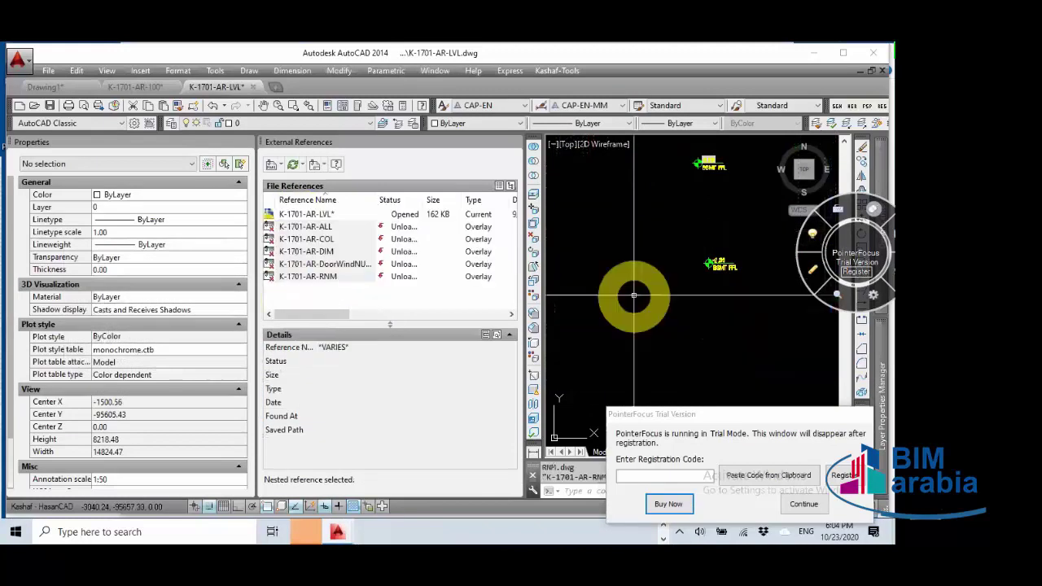
left_click(519, 149)
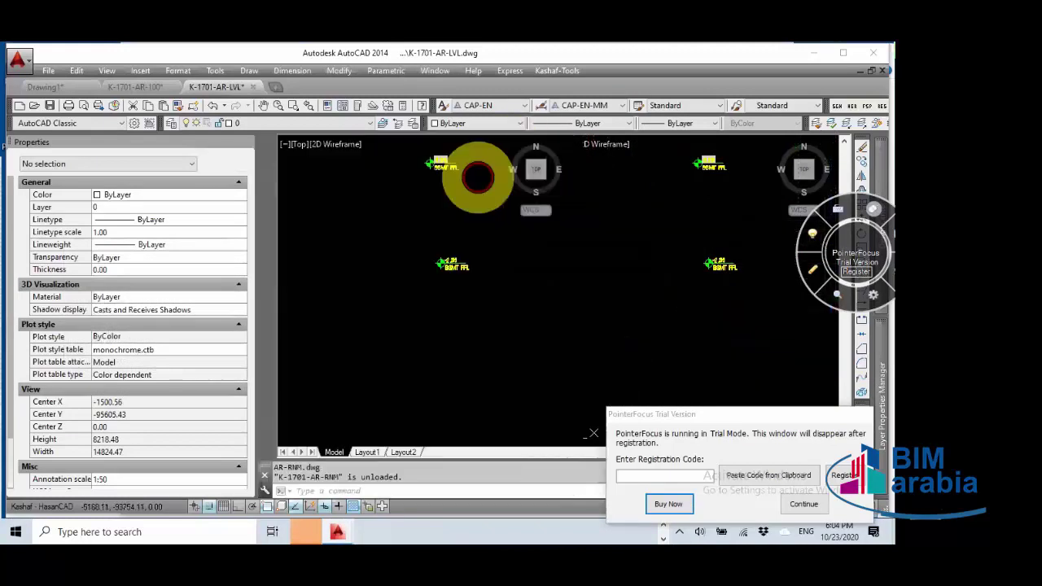
Step: Select the ROOF level mark and use BE to edit the CAP-A-LVL-SEC block definition
scroll(512, 274, "down", 8)
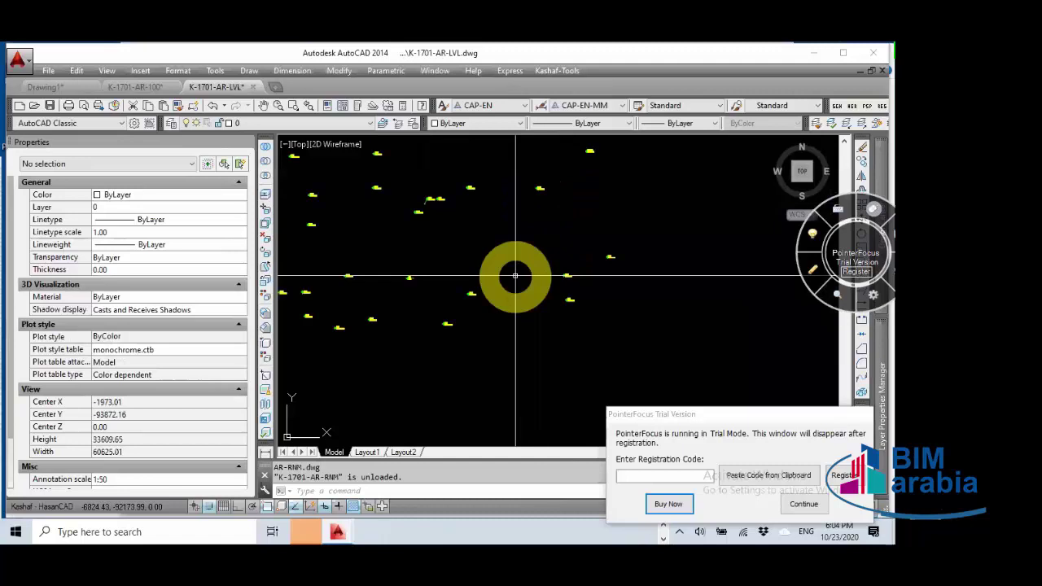
middle_click_drag(539, 309, 503, 298)
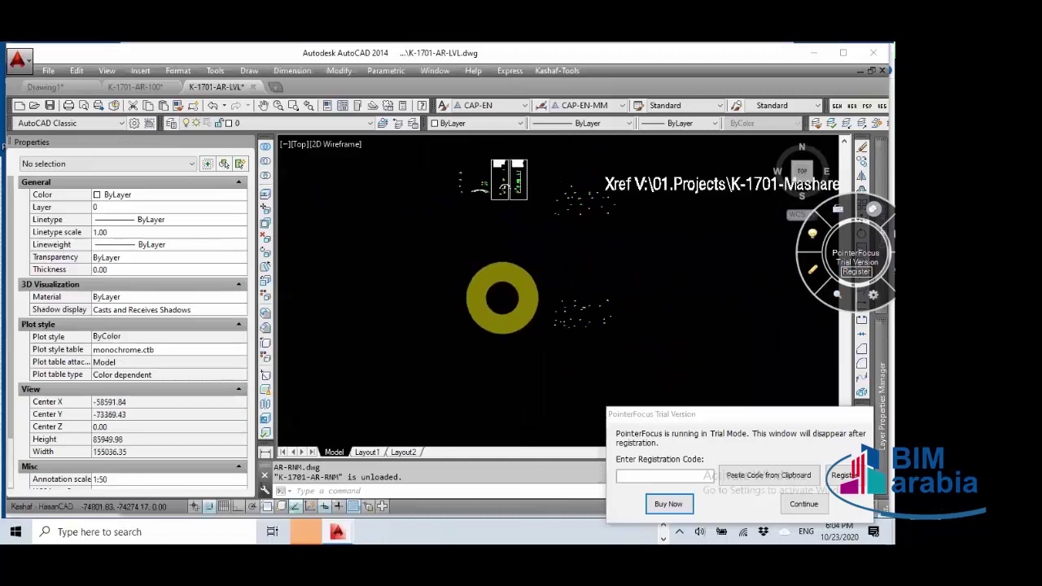
scroll(486, 223, "down", 5)
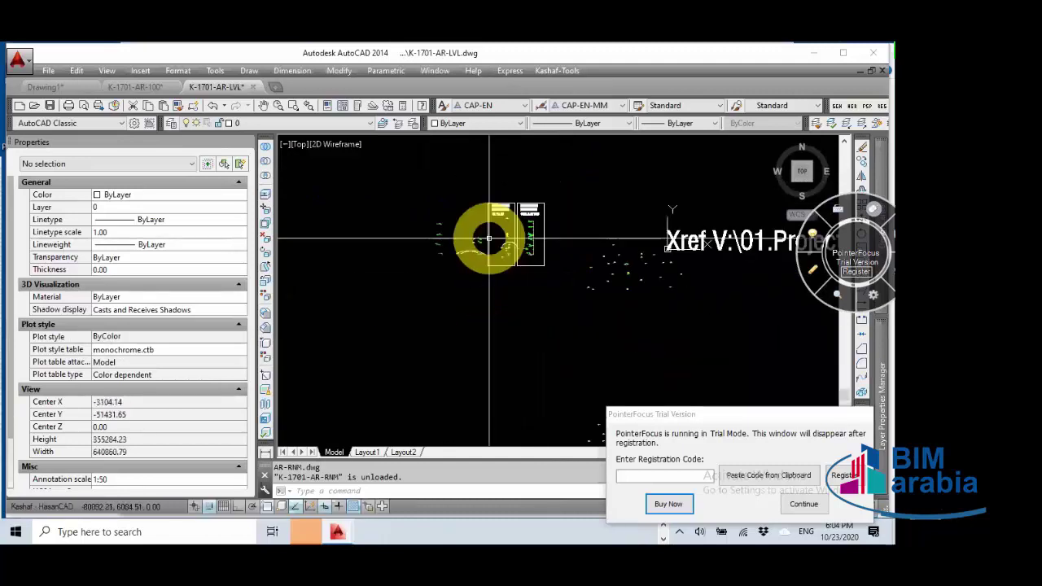
scroll(488, 239, "up", 5)
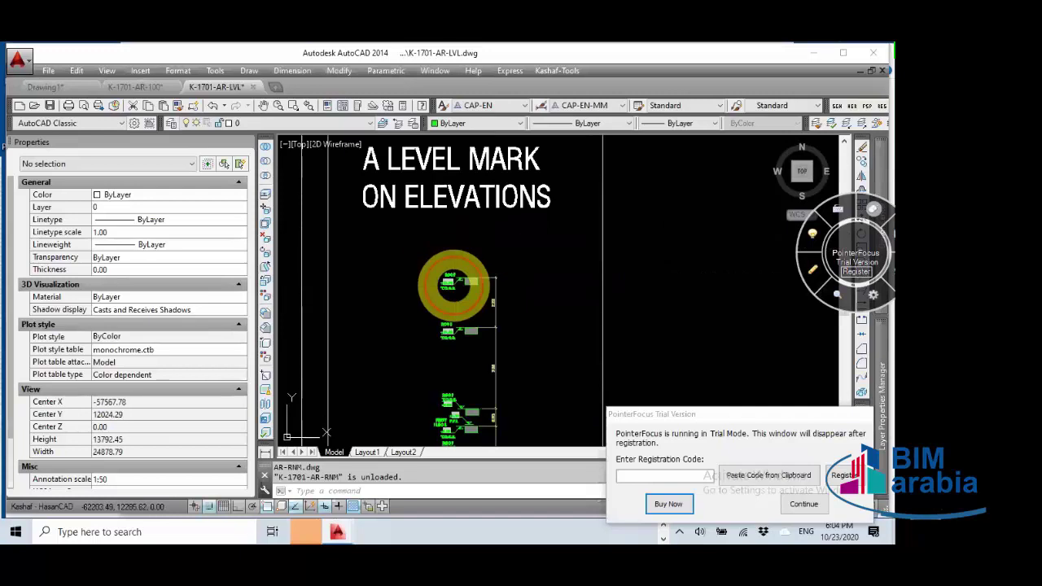
left_click(445, 287)
scroll(446, 287, "up", 2)
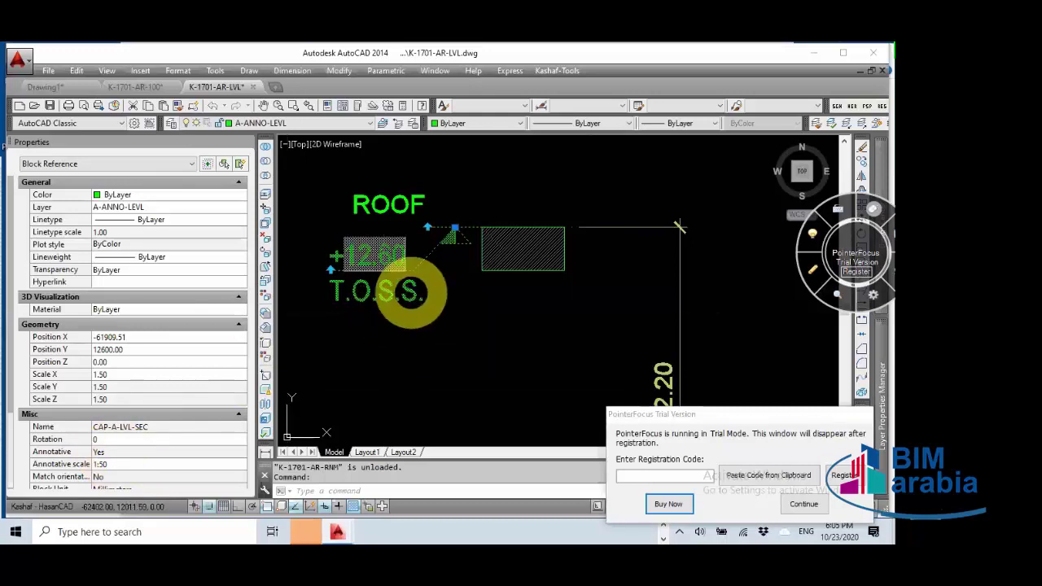
type("be")
key("Return")
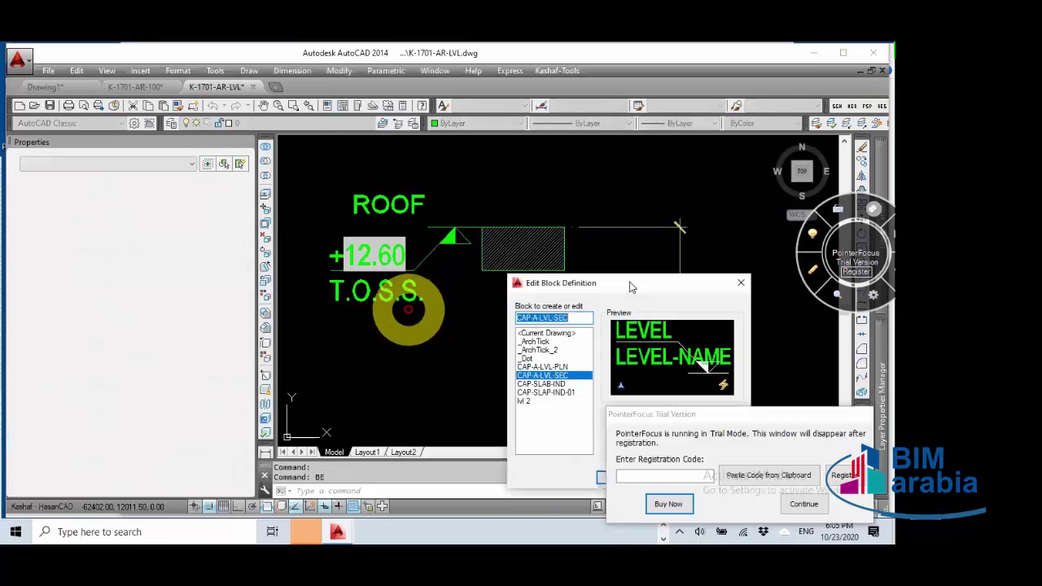
left_click_drag(631, 286, 314, 175)
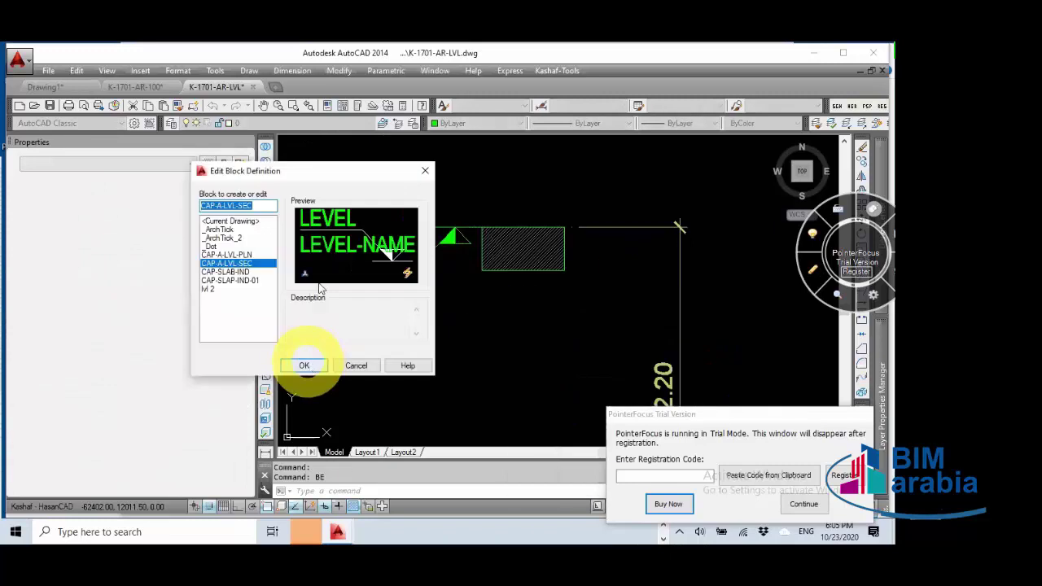
left_click(304, 364)
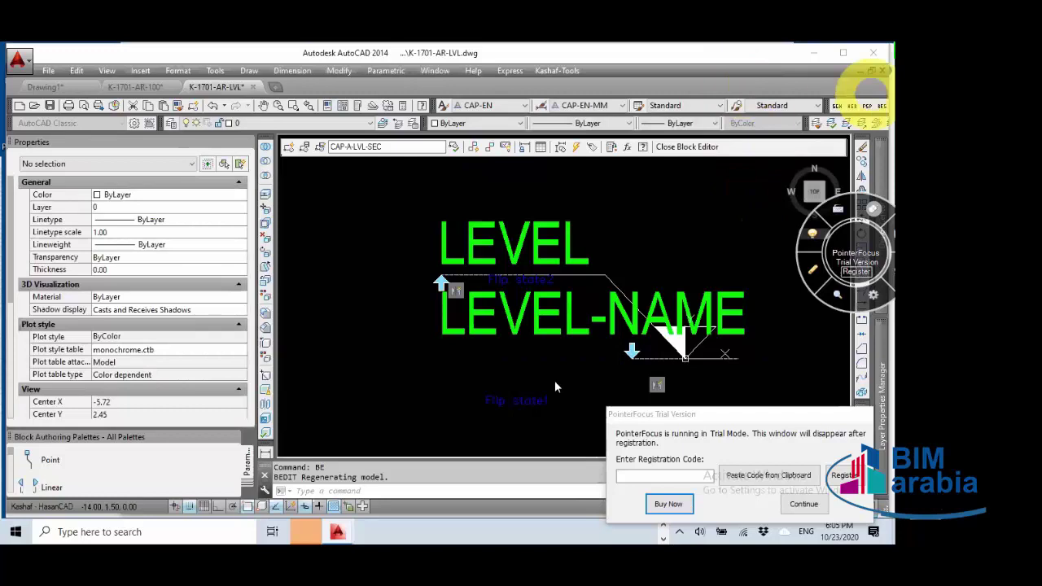
Step: Set the LEVEL attribute definition's Annotative property to Yes
left_click(613, 213)
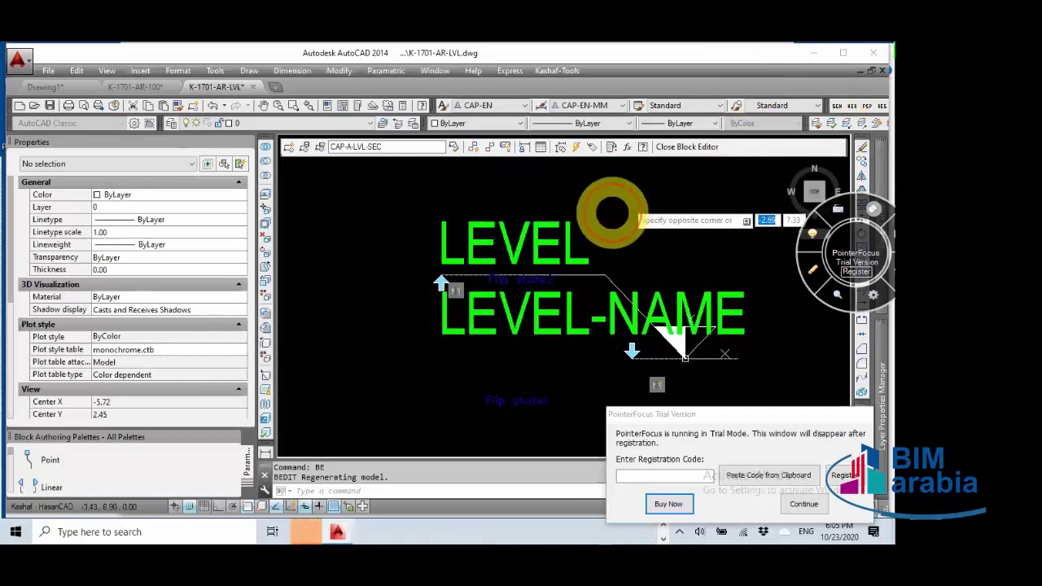
left_click(346, 279)
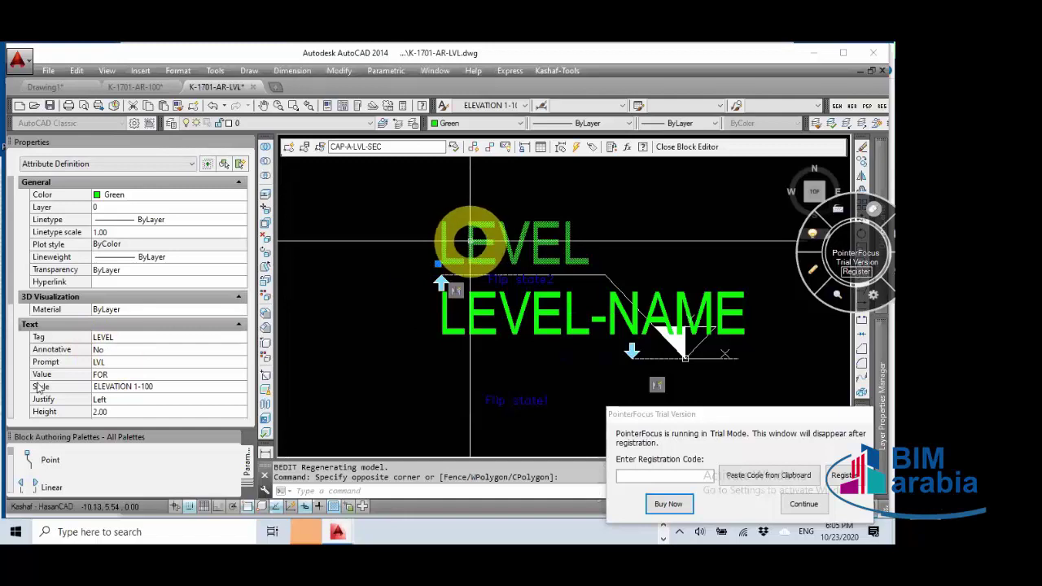
left_click(104, 353)
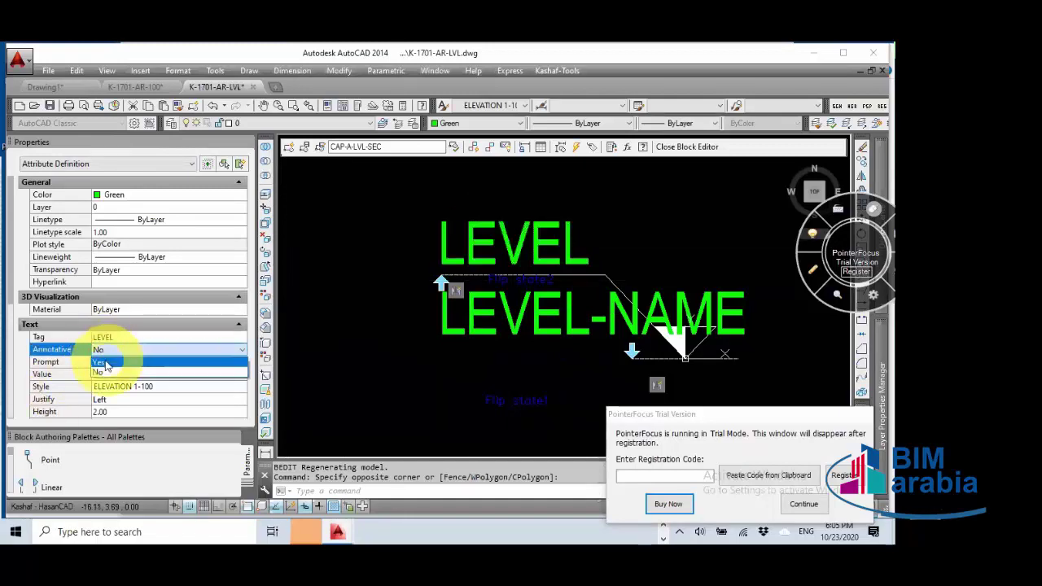
left_click(104, 365)
key("Escape")
key("Escape")
Step: Inspect the LEVEL-NAME attribute and the other level texts in the Properties palette
left_click(465, 332)
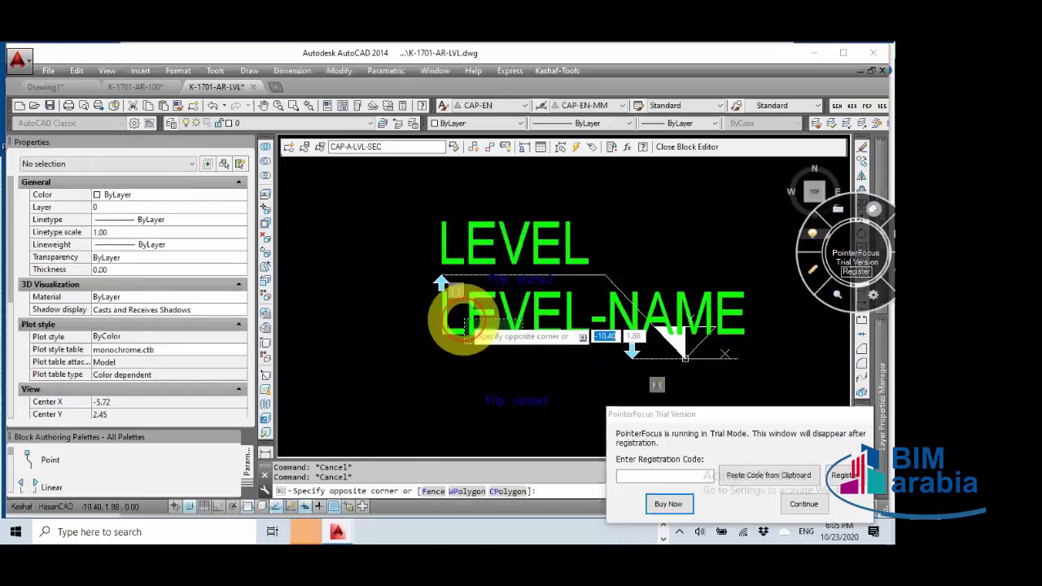
left_click(453, 354)
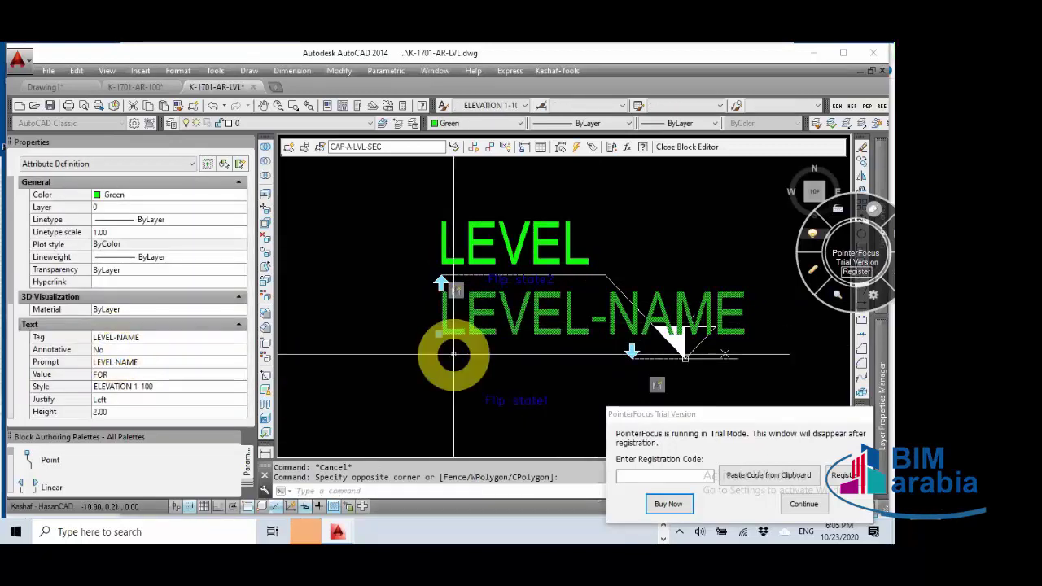
key("Escape")
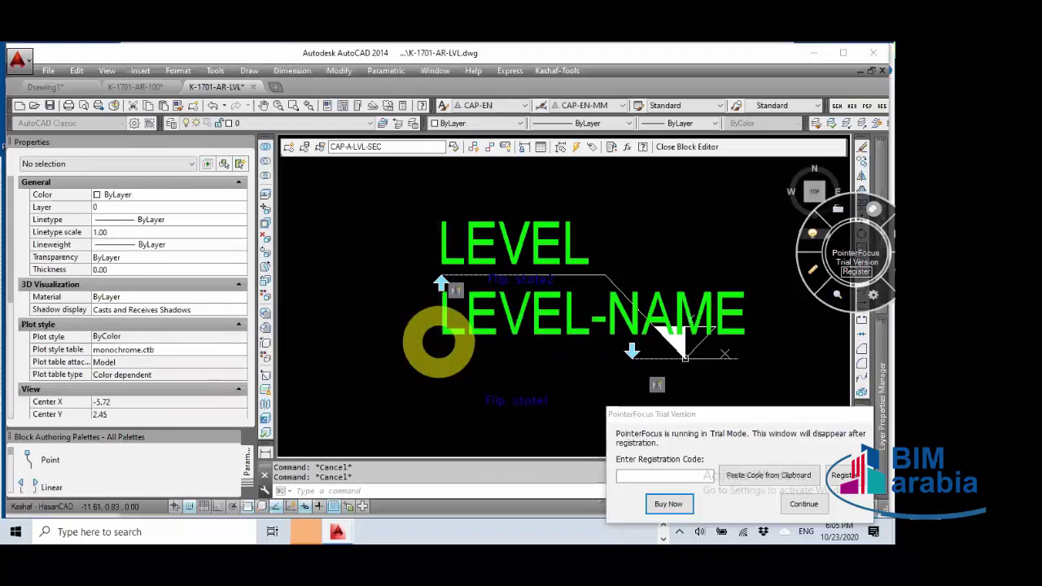
scroll(427, 357, "down", 2)
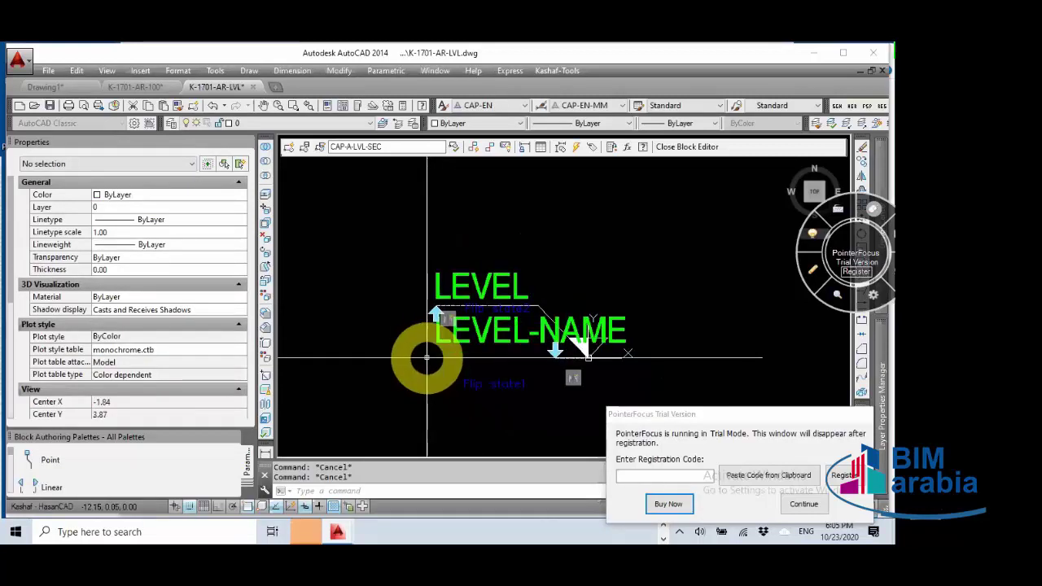
scroll(442, 318, "down", 1)
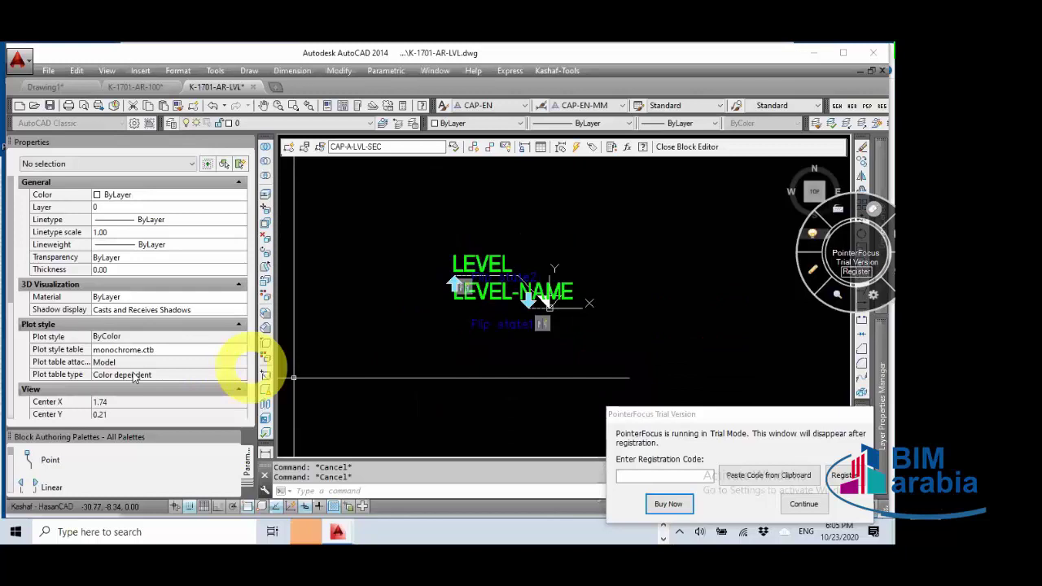
left_click(11, 347)
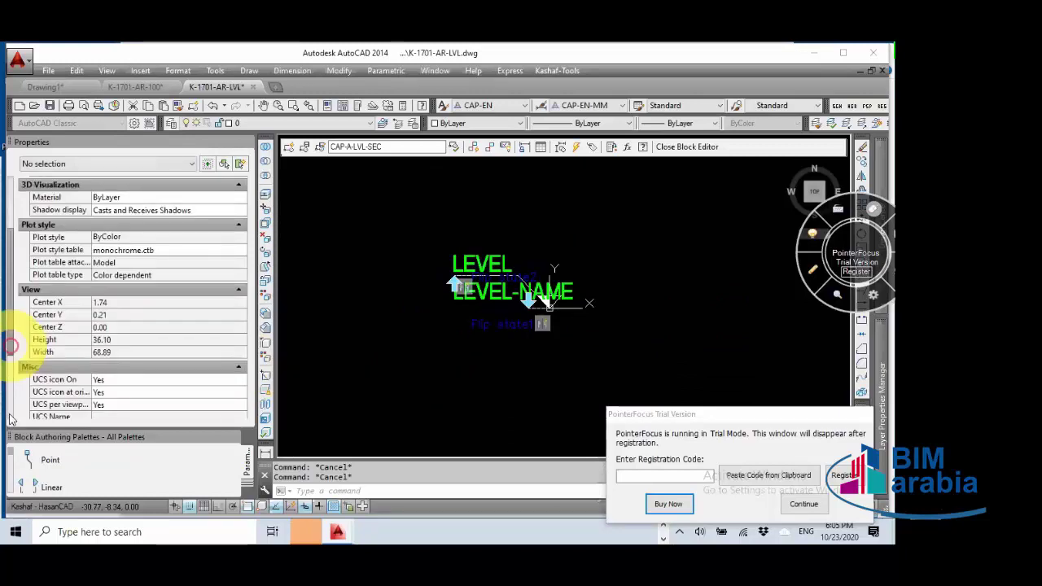
left_click(11, 419)
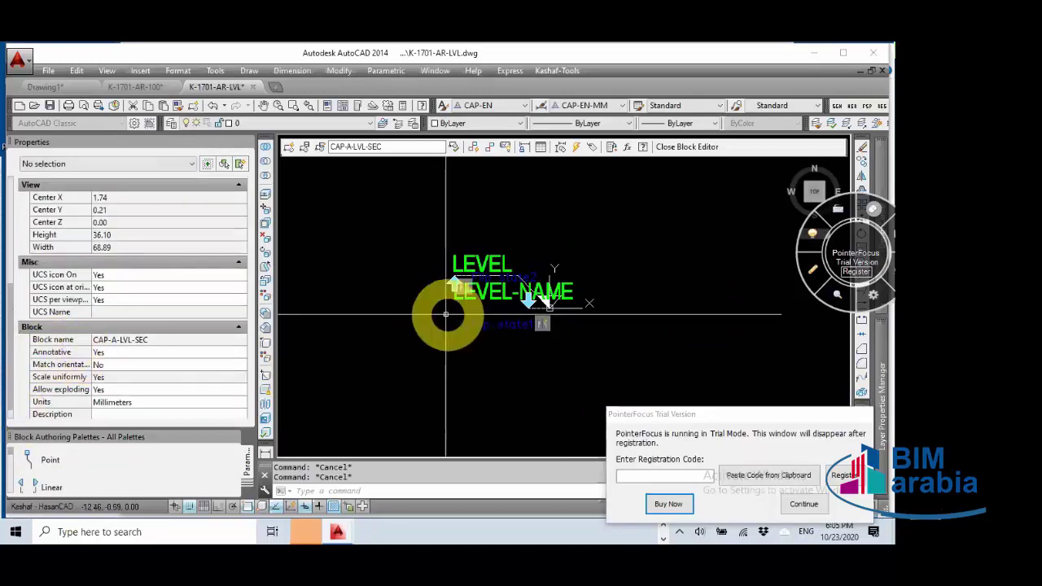
left_click(403, 365)
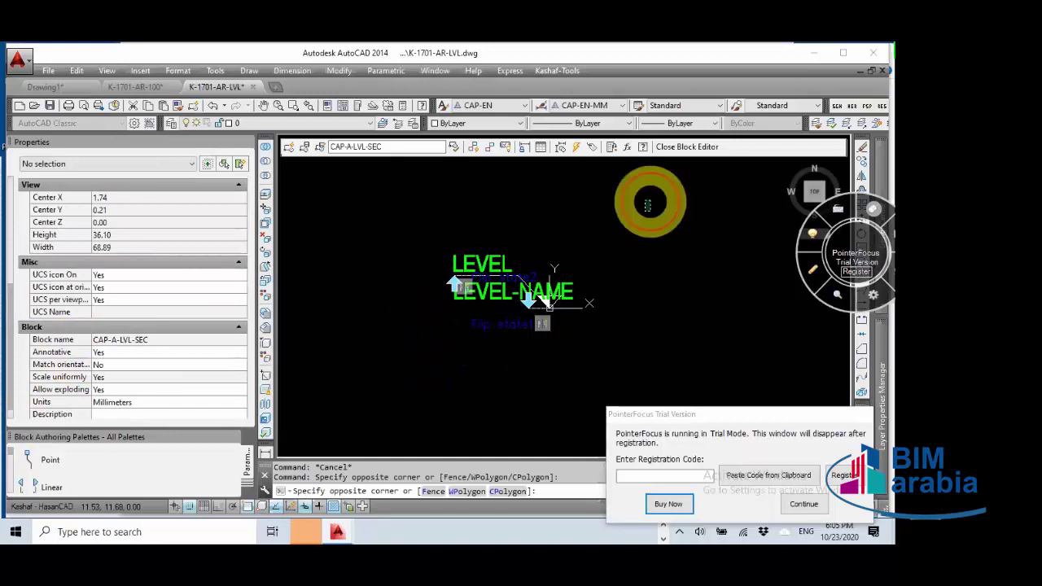
left_click(654, 203)
key("Escape")
key("Escape")
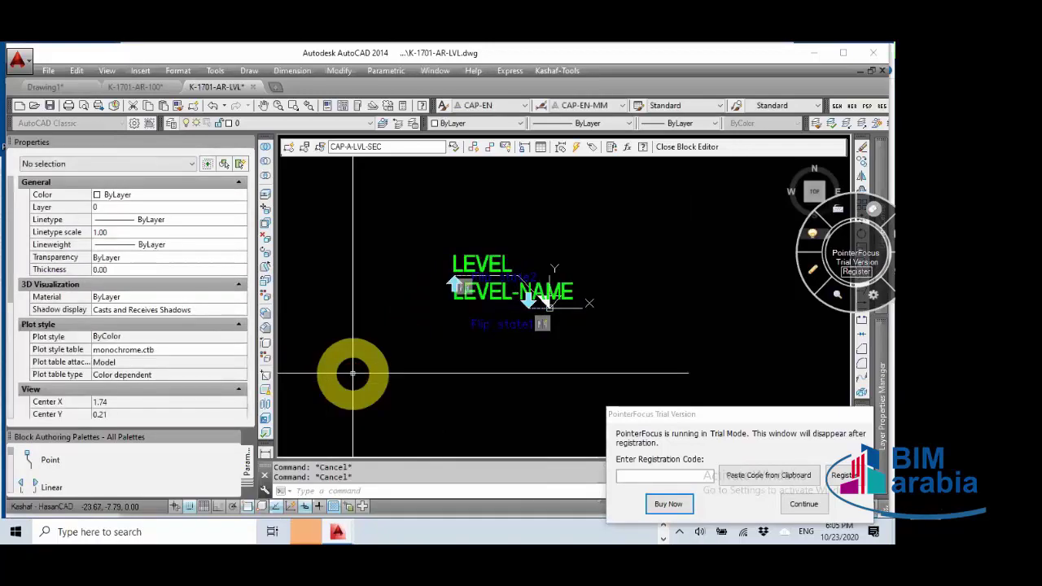
left_click(11, 398)
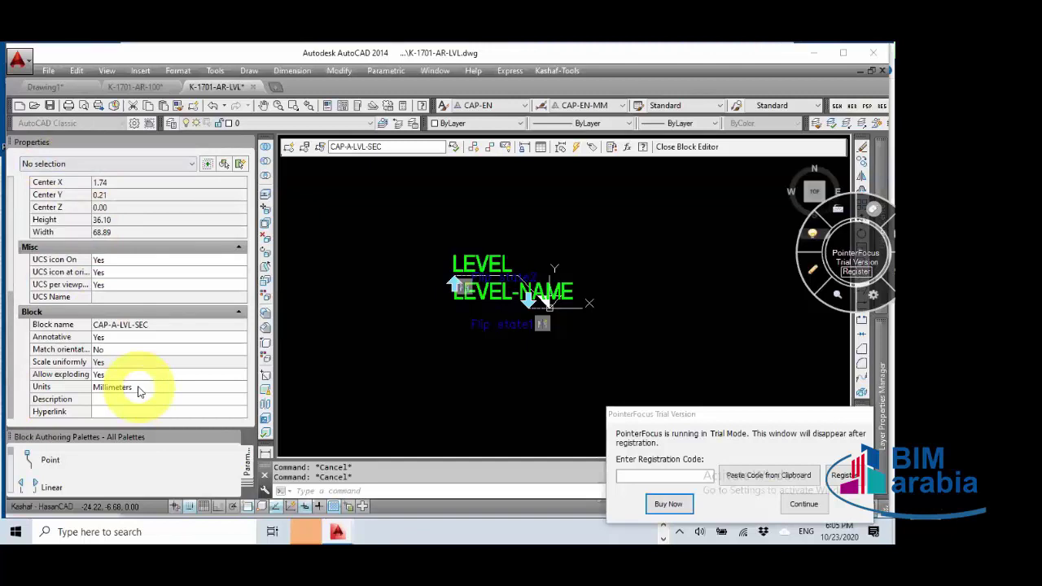
Step: Toggle the block's Annotative property to No and back to Yes
left_click(105, 337)
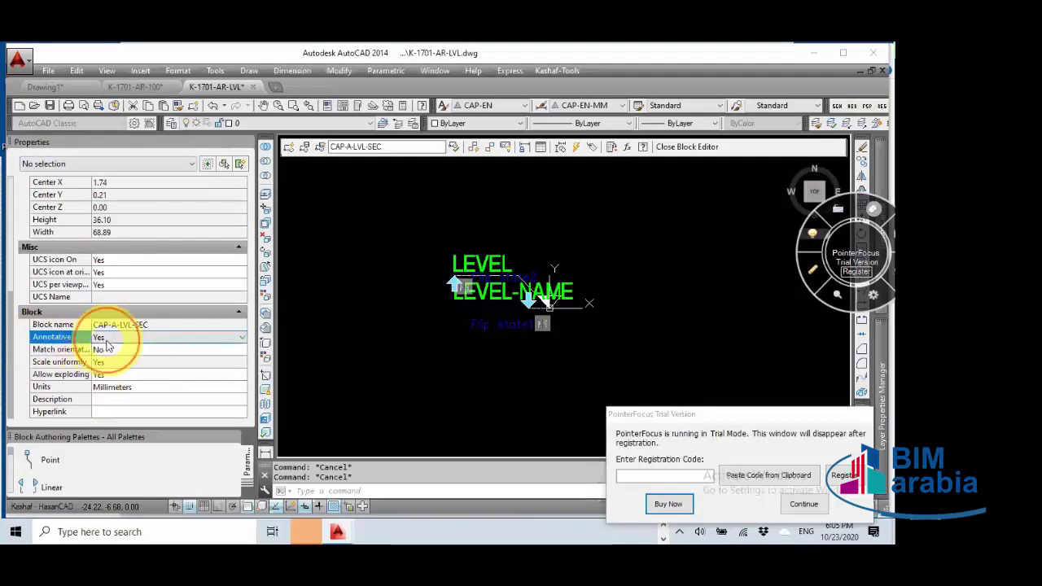
left_click(105, 339)
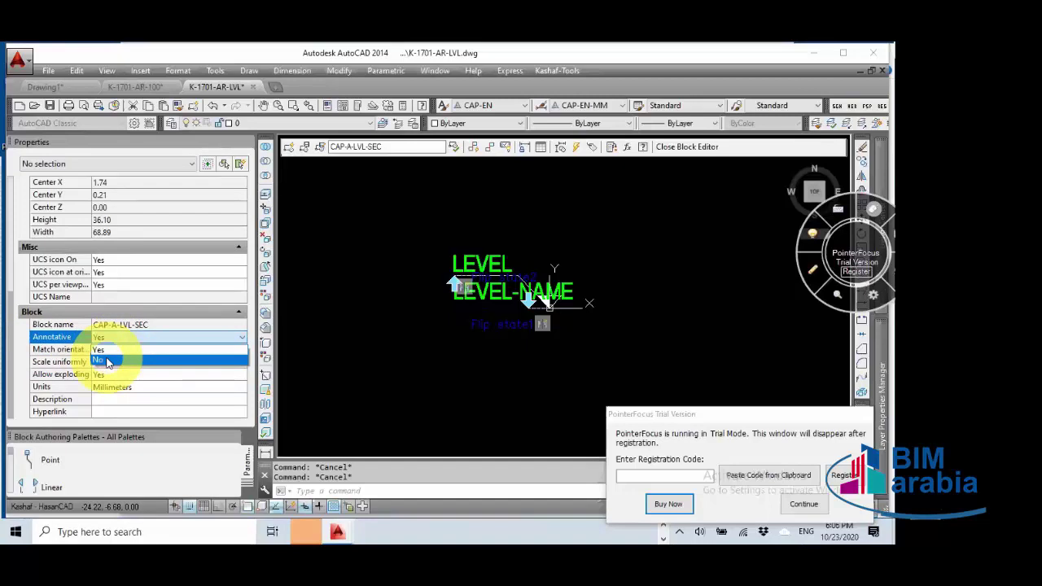
left_click(106, 361)
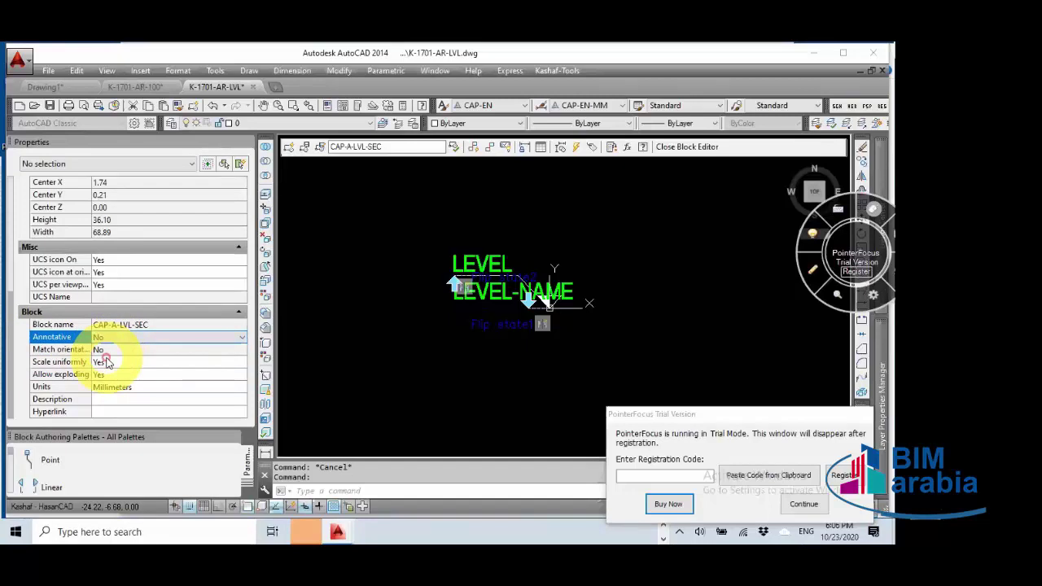
left_click(105, 337)
left_click(105, 350)
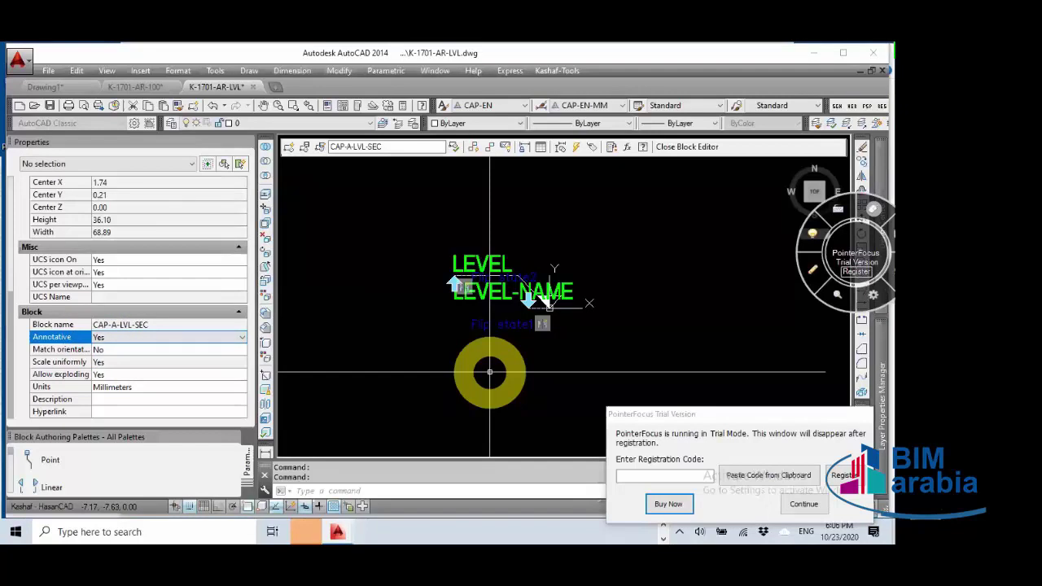
Step: Save the CAP-A-LVL-SEC changes with BC, preview CAP-A-LVL-PLN and CAP-A-LVL-SEC, then cancel
type("bc")
key("Return")
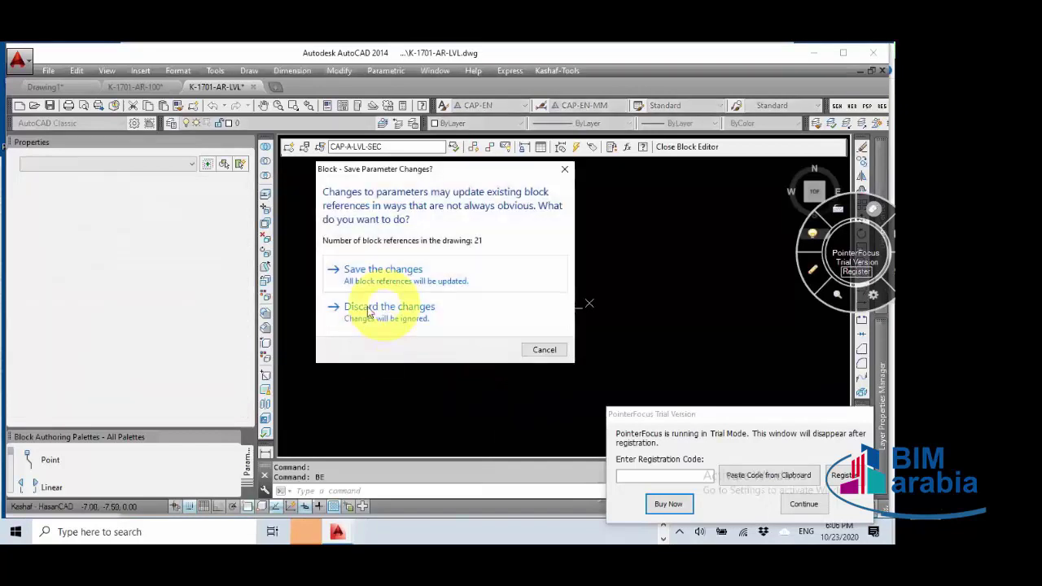
left_click(379, 271)
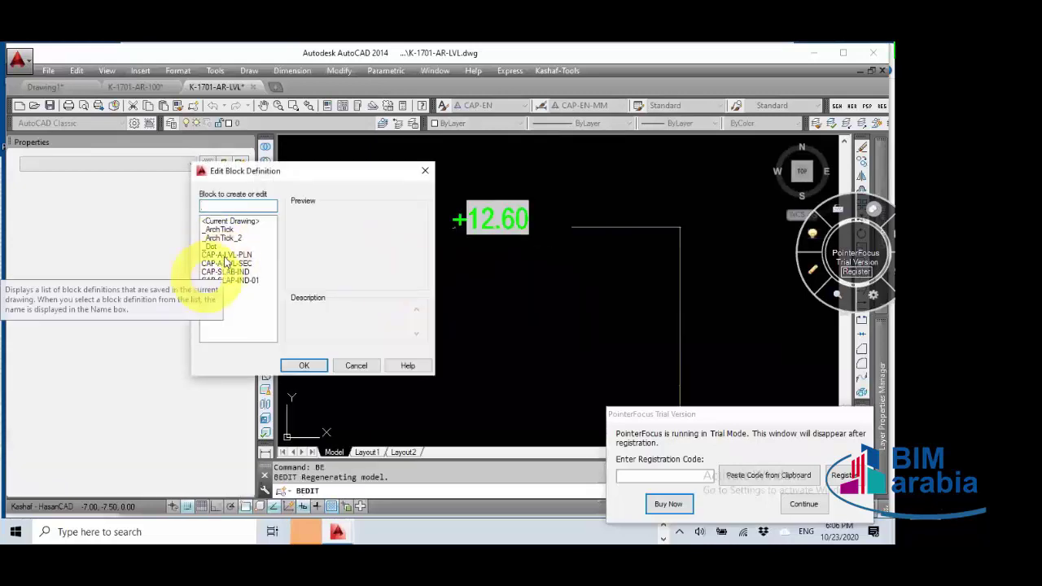
left_click(225, 254)
left_click(226, 263)
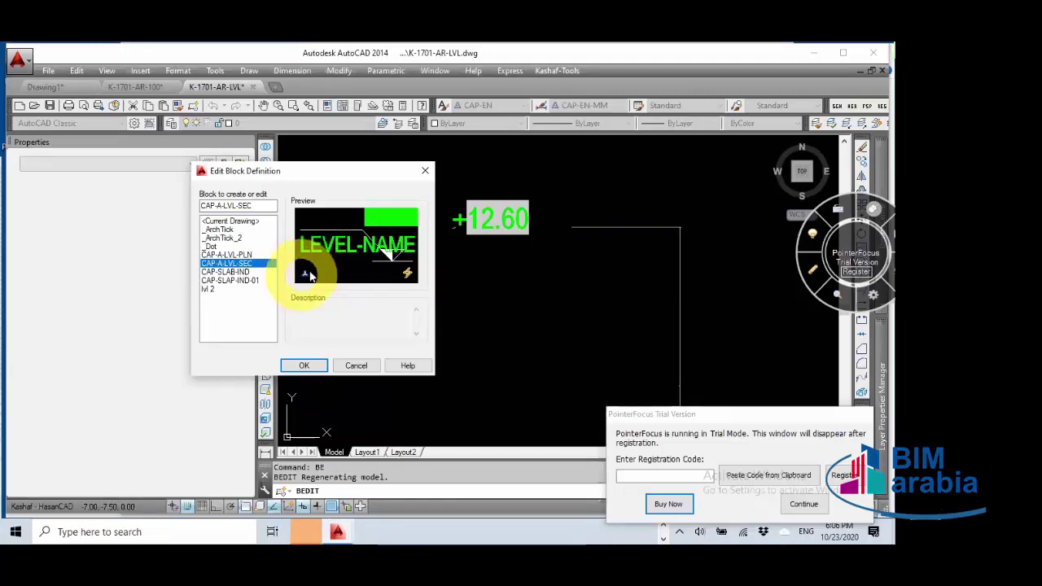
left_click(355, 365)
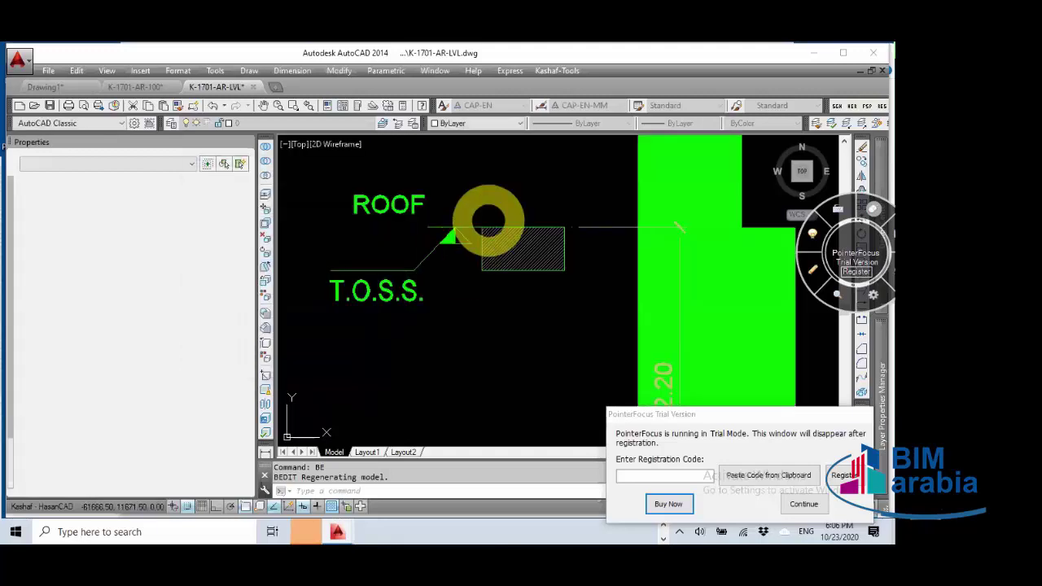
Step: Set the annotation scale to 1:1 and regenerate the drawing with RE
key("Escape")
key("Escape")
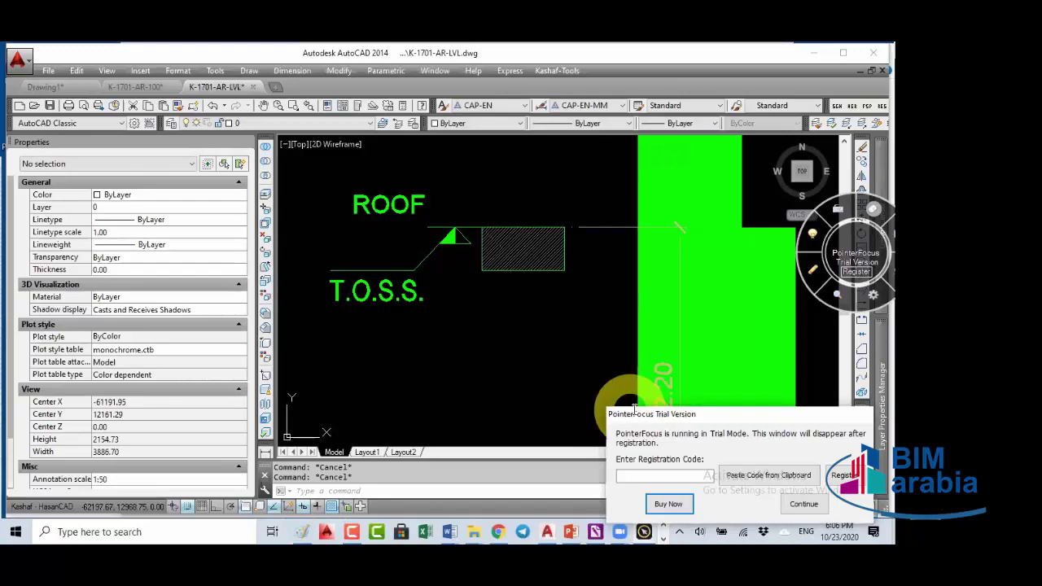
left_click(715, 510)
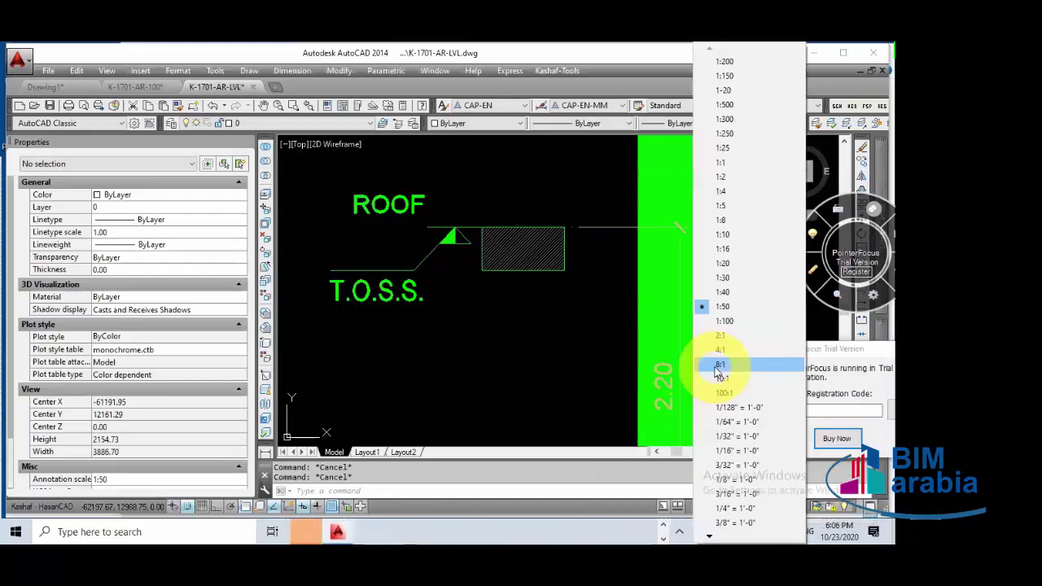
left_click(720, 163)
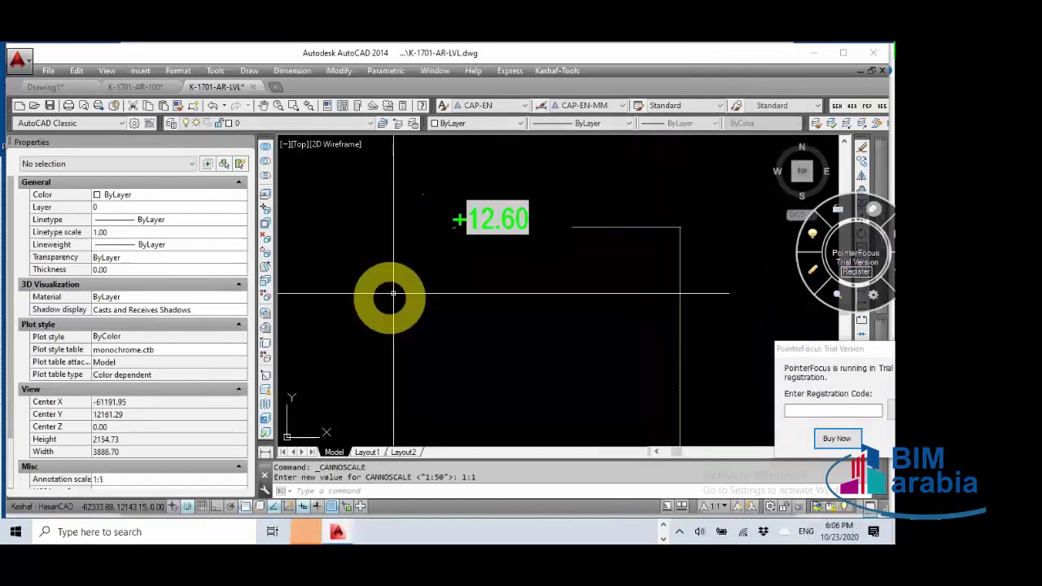
type("RE")
key("Return")
scroll(465, 293, "up", 6)
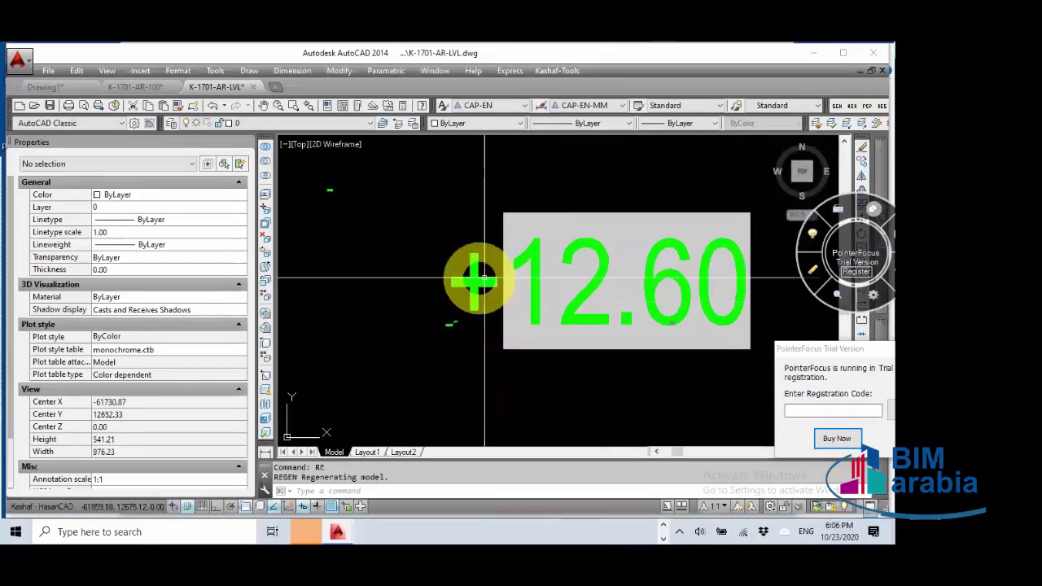
Step: Select the 12.60 T.O.S.S. level block for editing
left_click(472, 281)
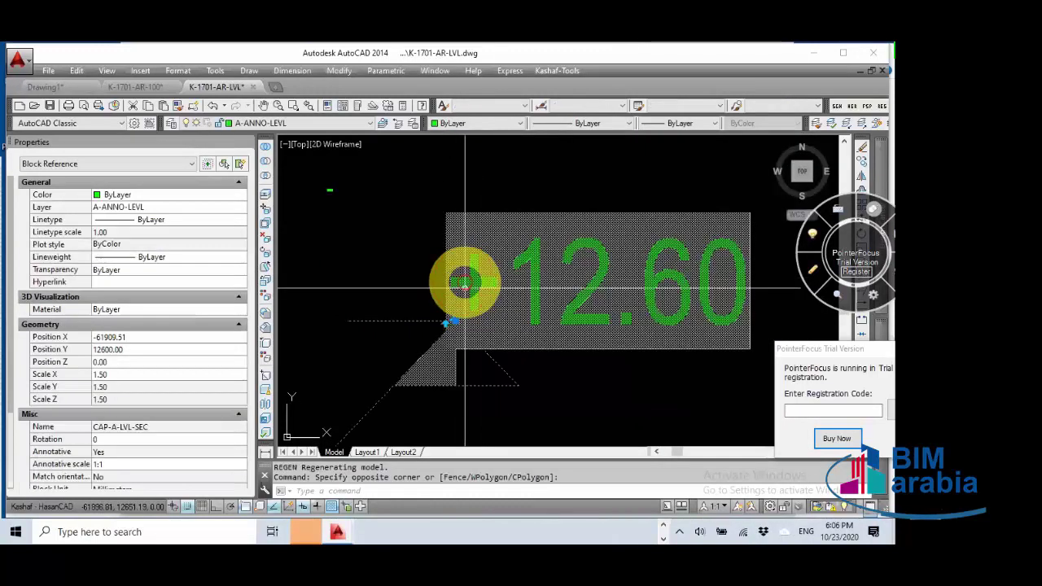
scroll(453, 320, "up", 2)
scroll(443, 324, "up", 2)
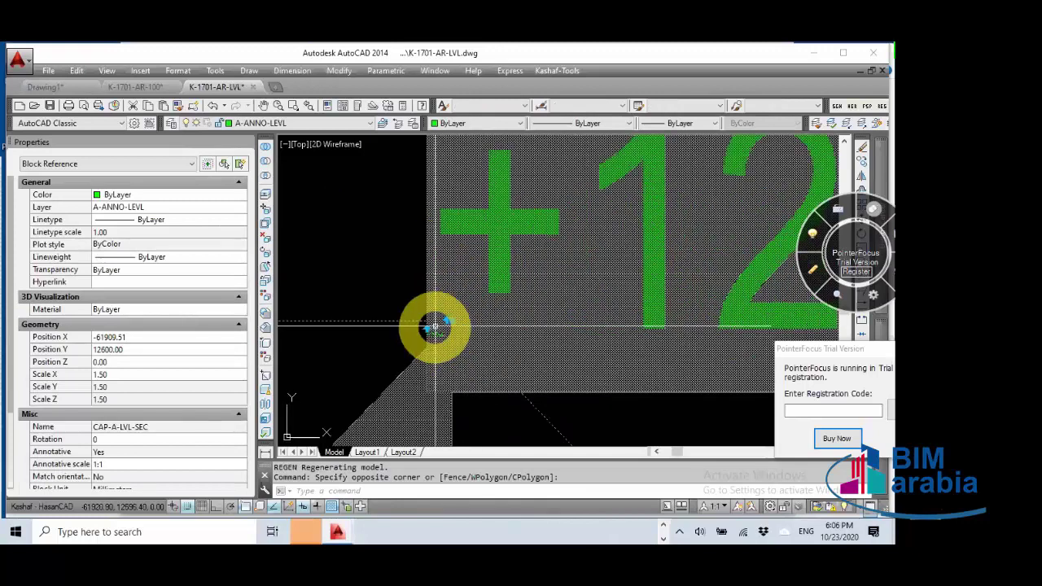
scroll(494, 207, "down", 2)
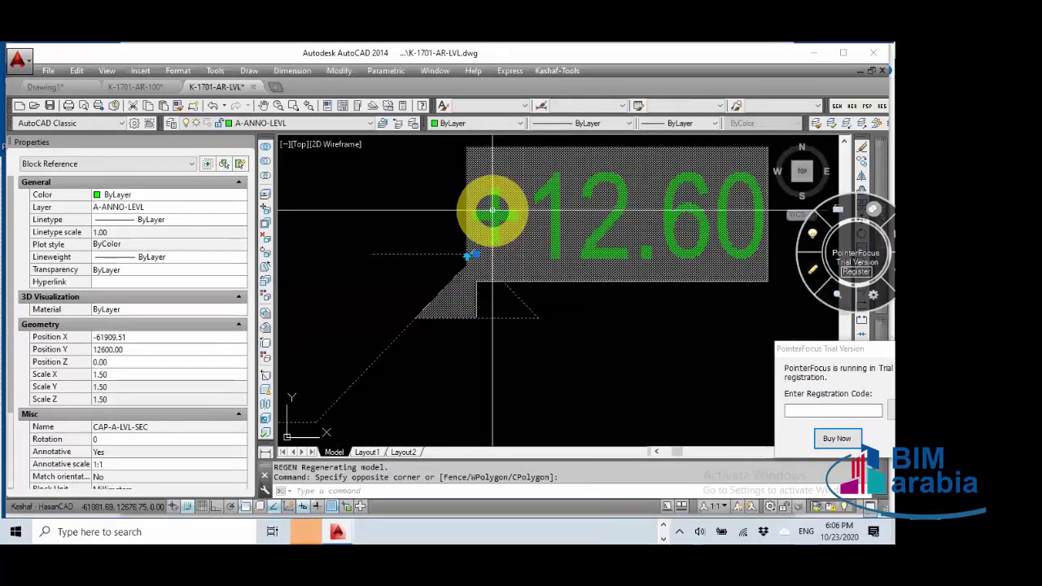
scroll(492, 210, "down", 3)
scroll(511, 232, "up", 1)
key("Escape")
key("Escape")
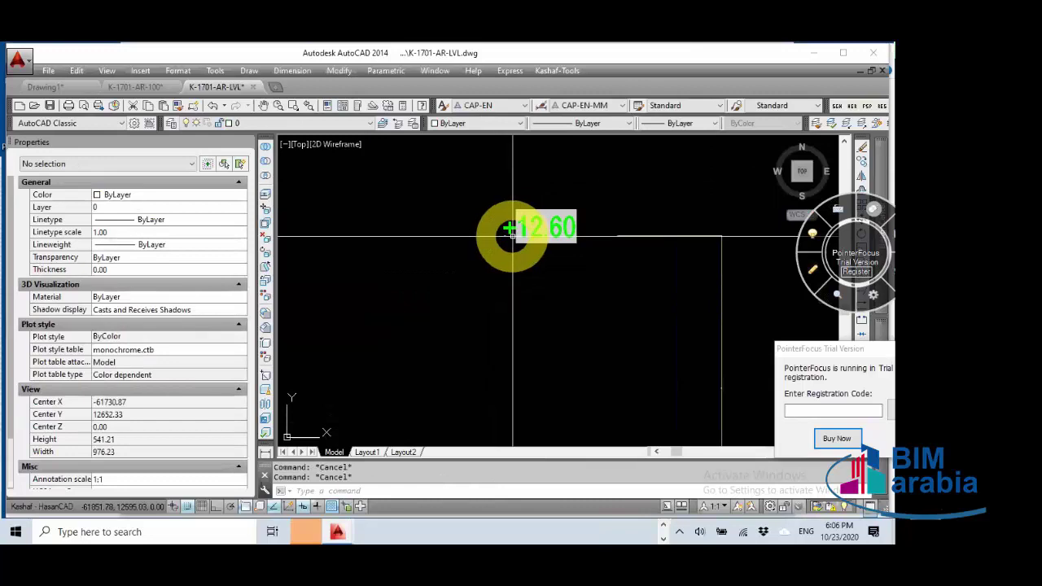
mouse_move(515, 237)
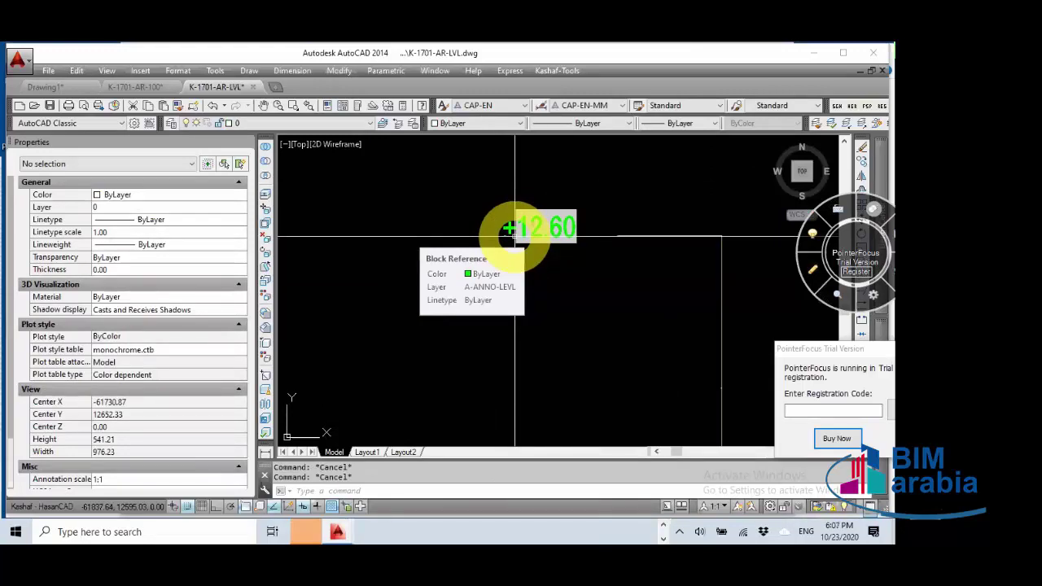
left_click(506, 228)
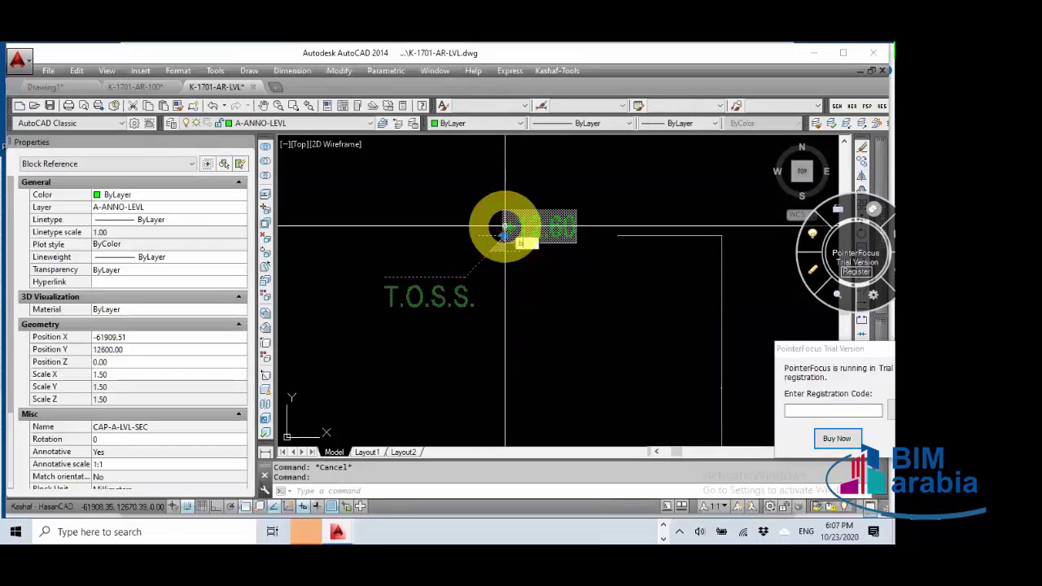
left_click(507, 228)
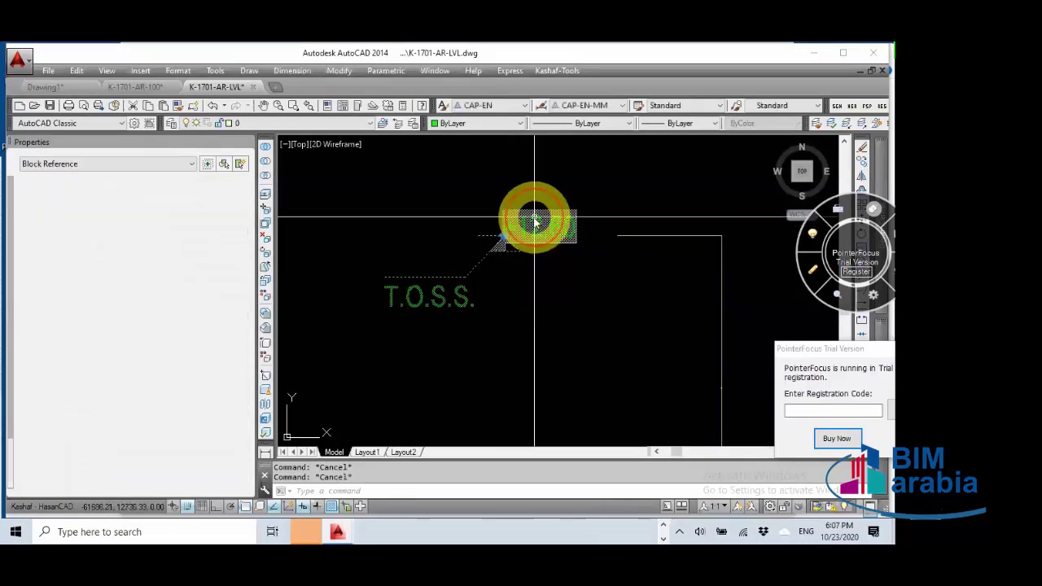
key("Escape")
left_click(534, 220)
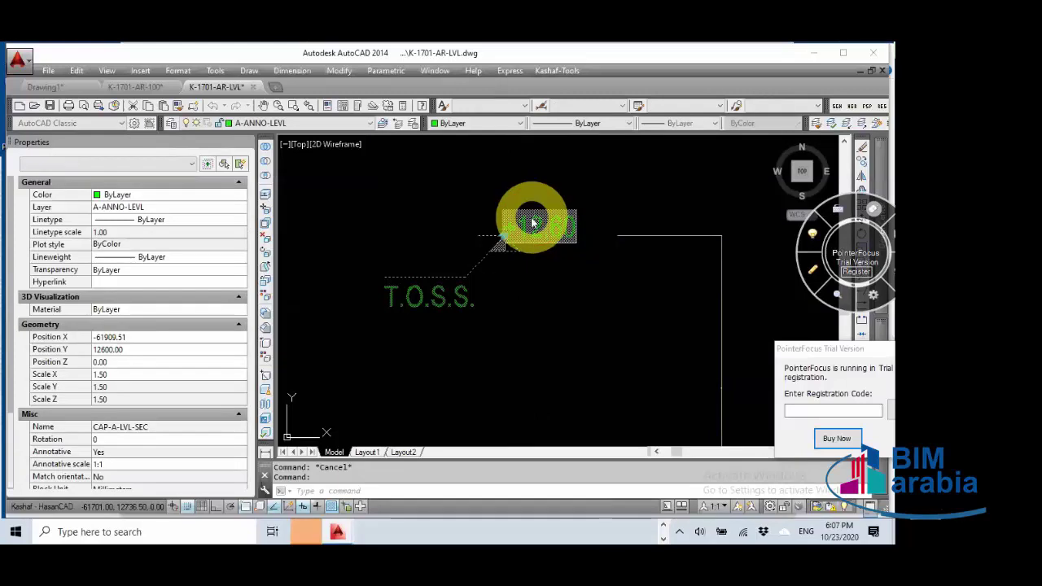
Step: Open CAP-A-LVL-SEC in the Block Editor with BE and inspect the LEVEL-NAME attribute
type("BE")
key("Return")
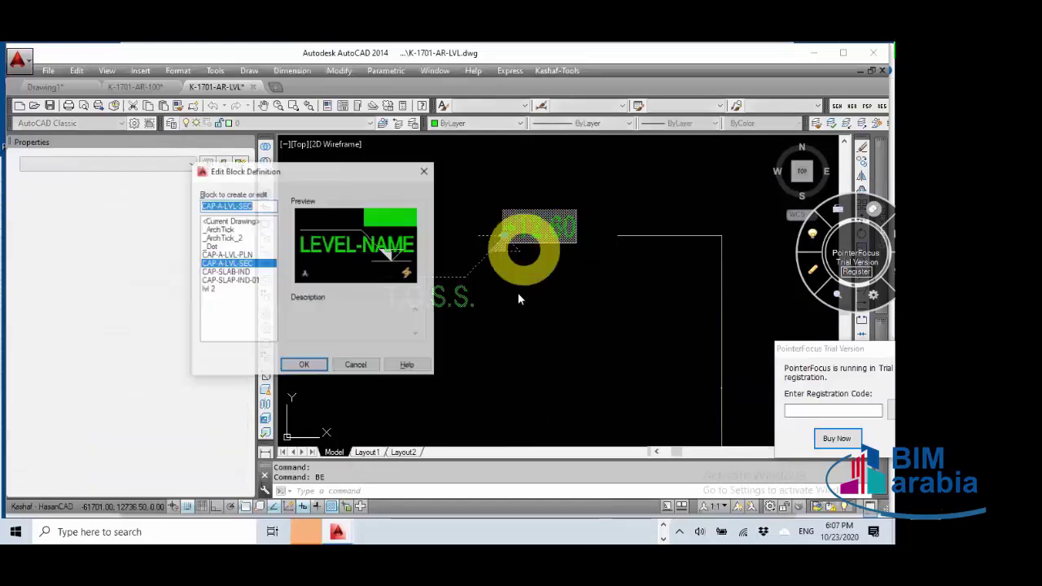
left_click(320, 360)
scroll(298, 368, "up", 3)
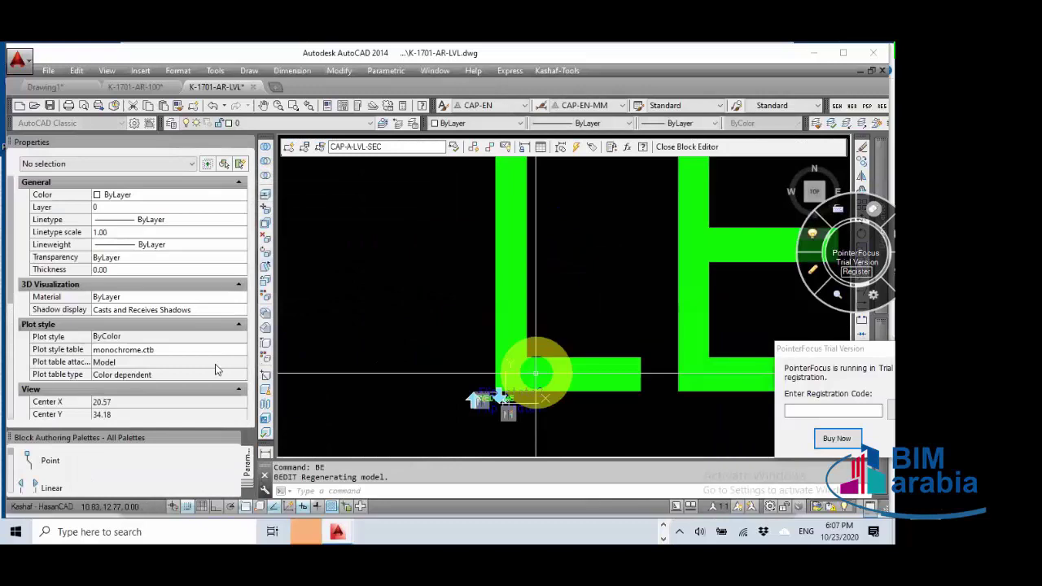
left_click(497, 398)
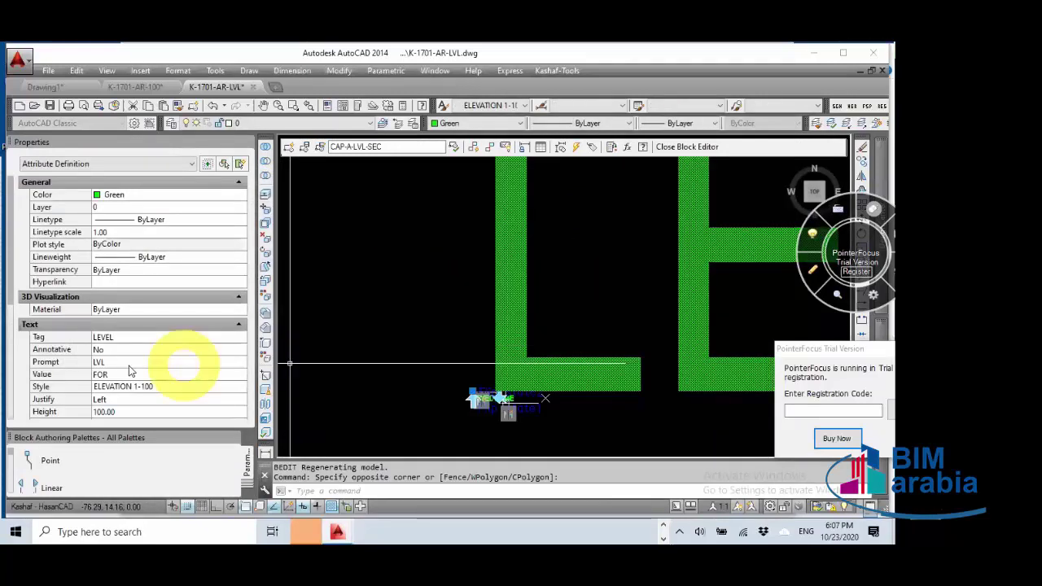
scroll(496, 375, "up", 8)
key("Escape")
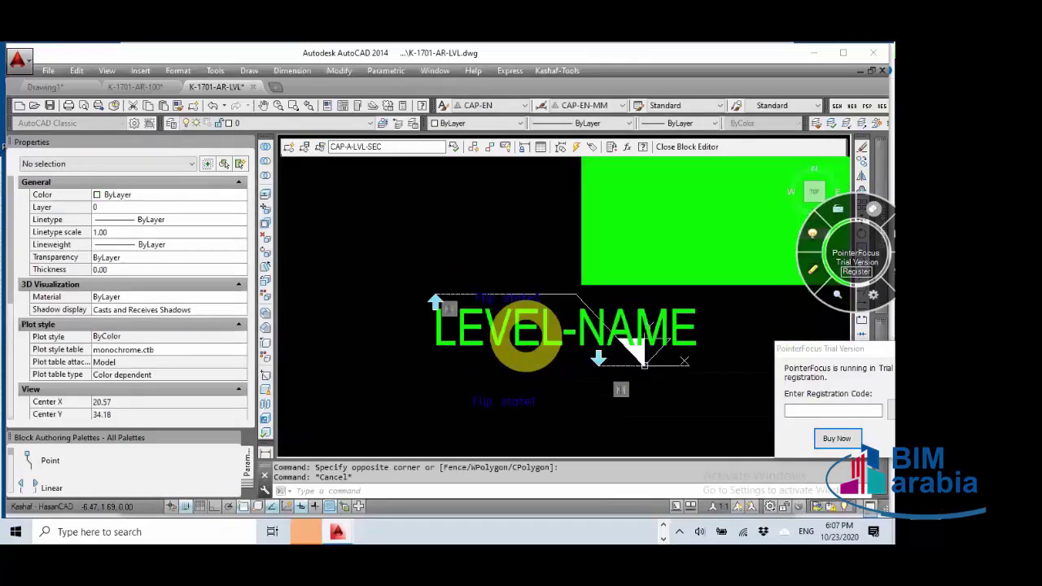
left_click(526, 330)
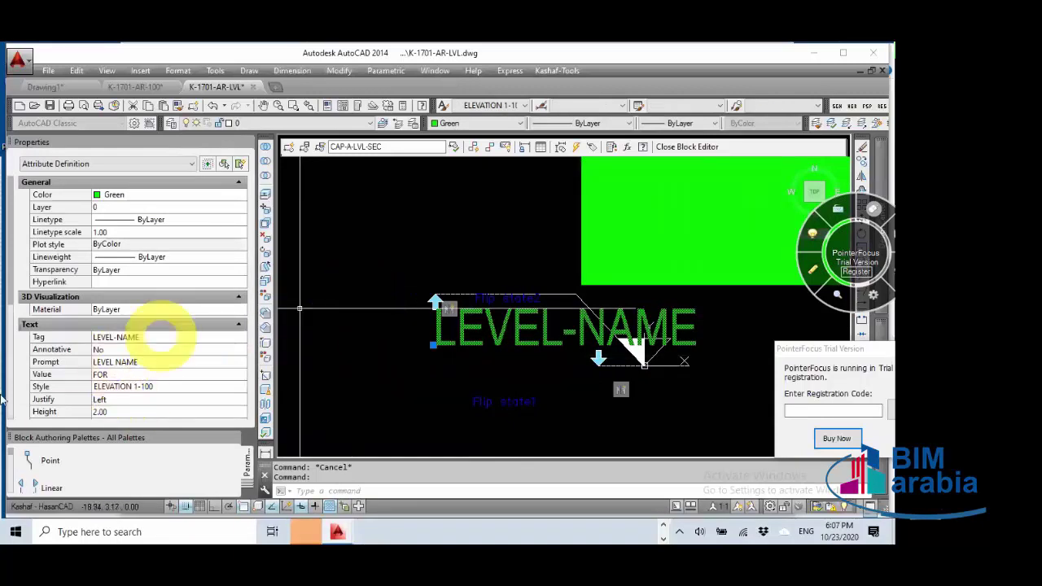
left_click_drag(10, 301, 10, 351)
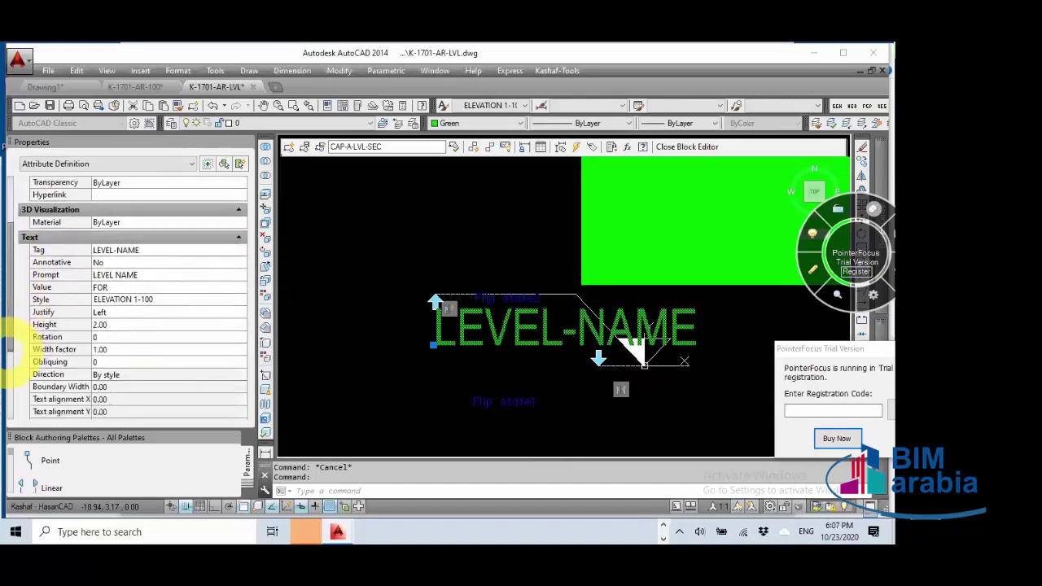
key("Escape")
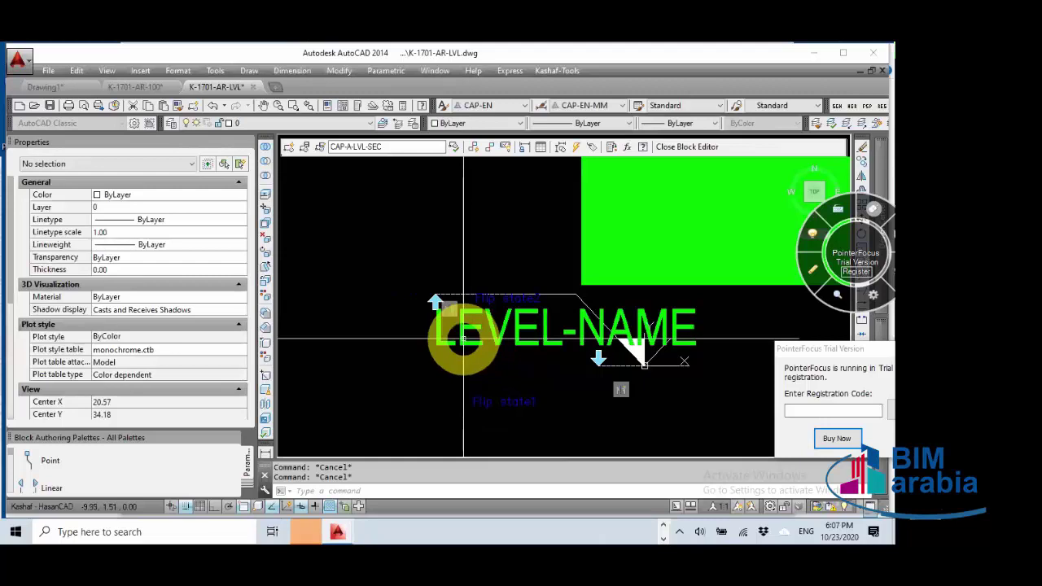
left_click(461, 343)
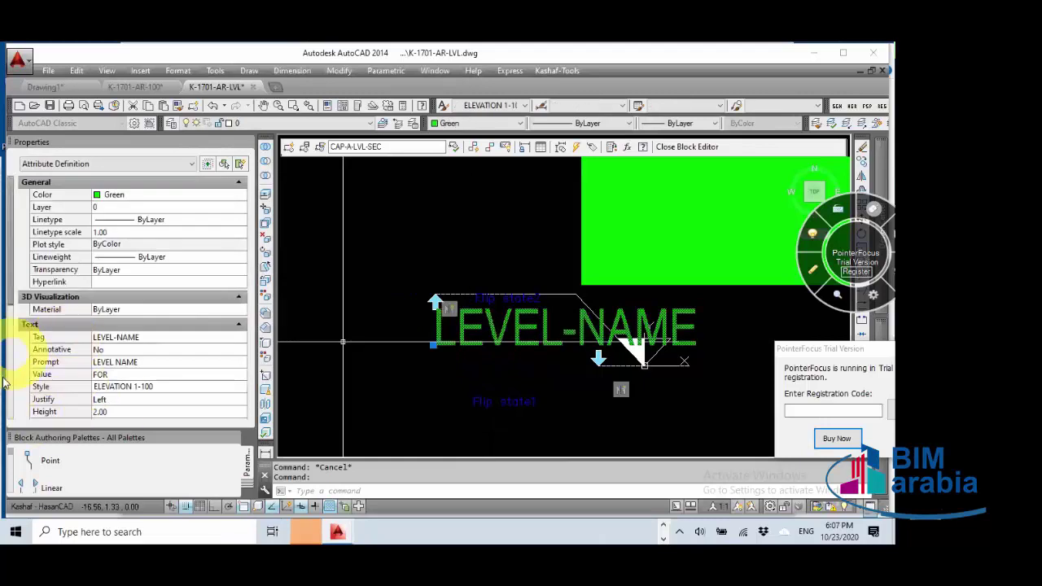
scroll(13, 325, "down", 3)
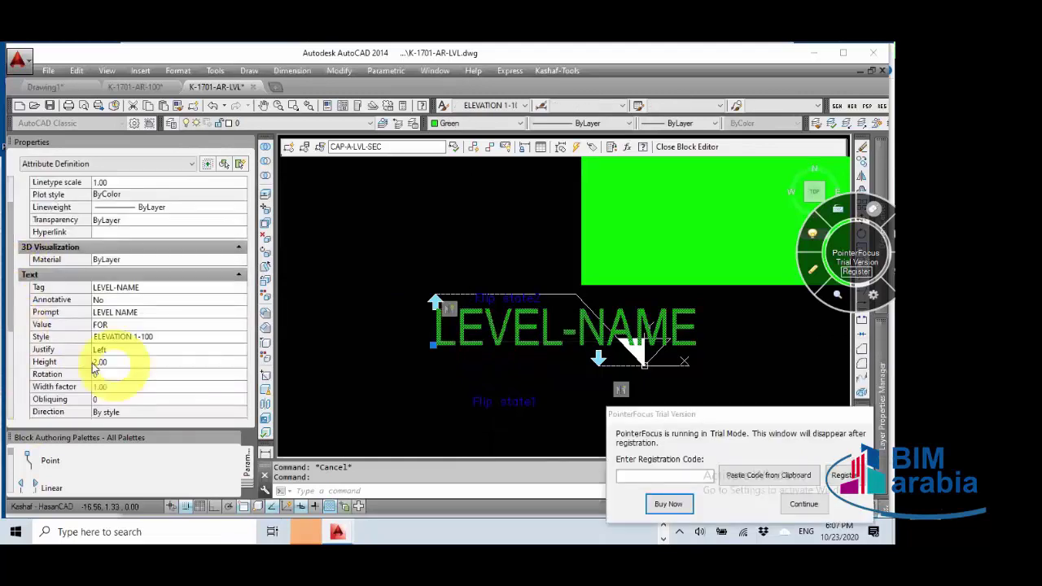
key("Escape")
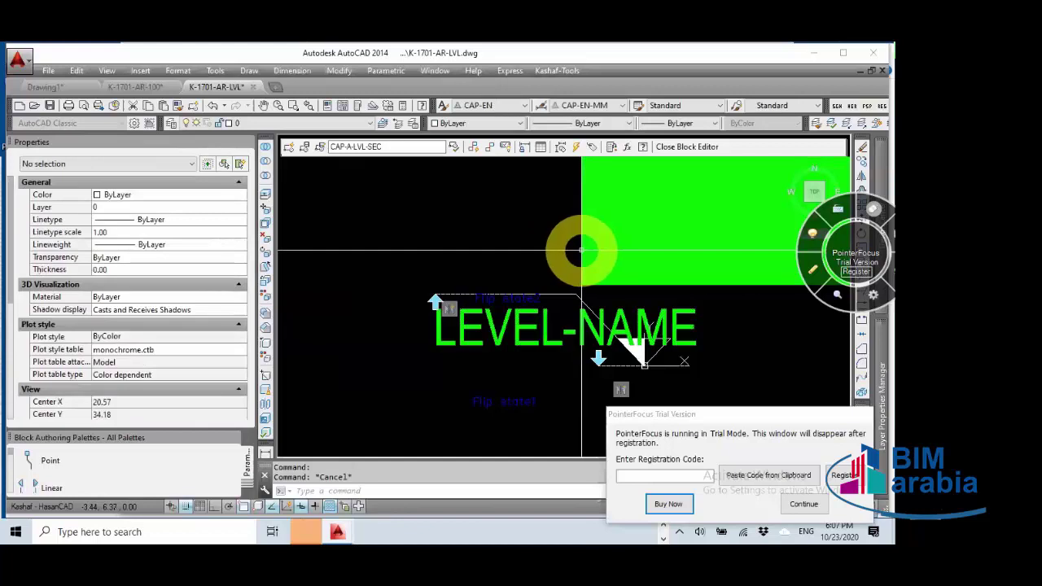
Step: Leave the LEVEL attribute non-annotative with height 2, then close the Block Editor
left_click(554, 240)
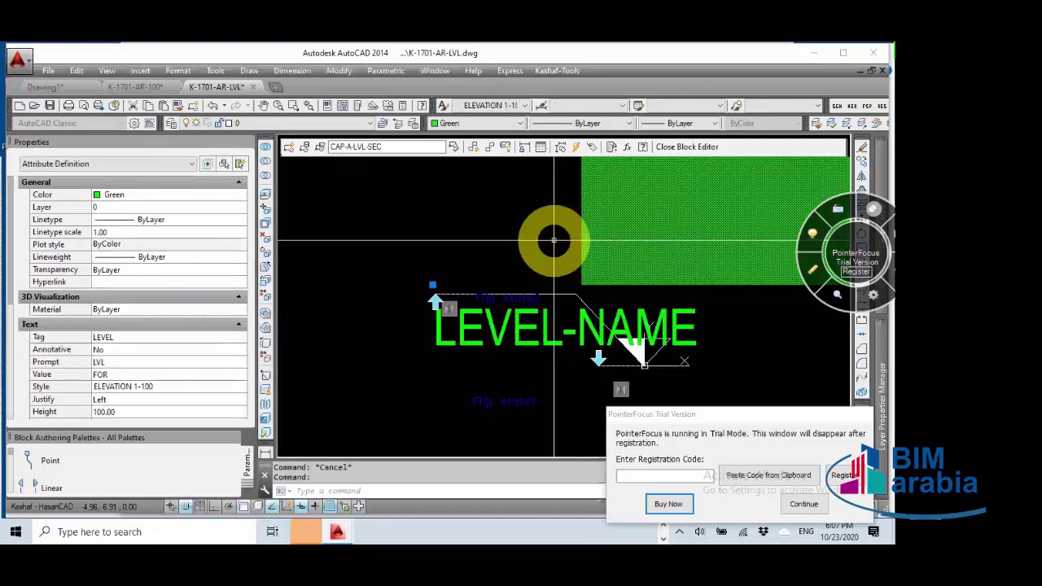
left_click(104, 349)
left_click(105, 363)
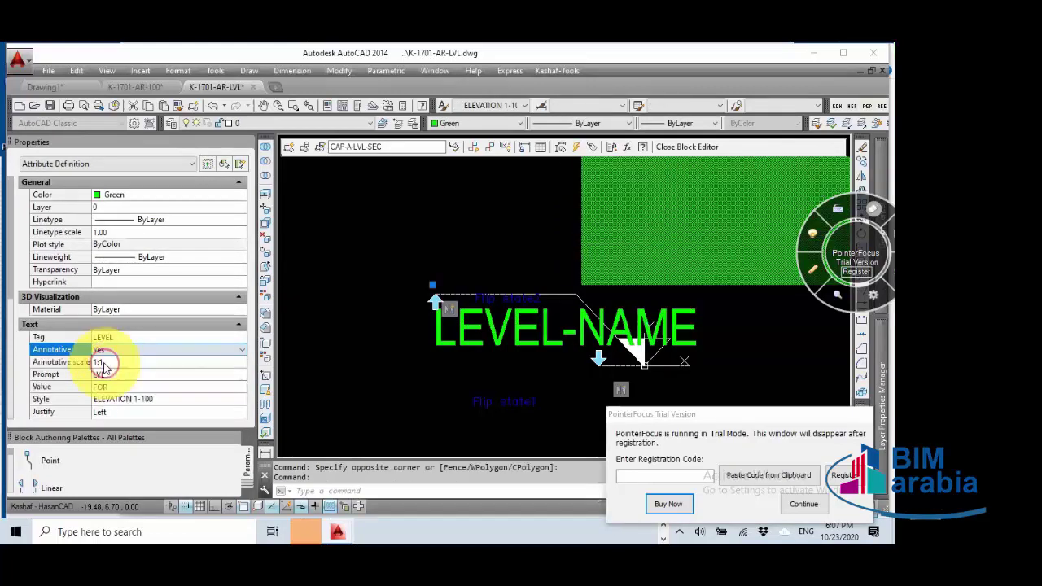
left_click(101, 349)
left_click(103, 368)
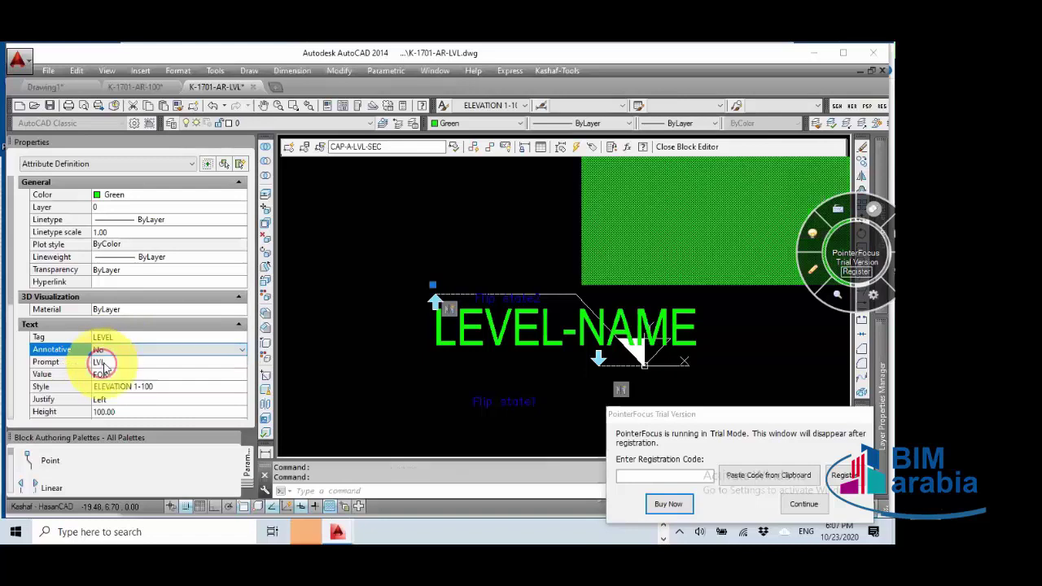
left_click(120, 411)
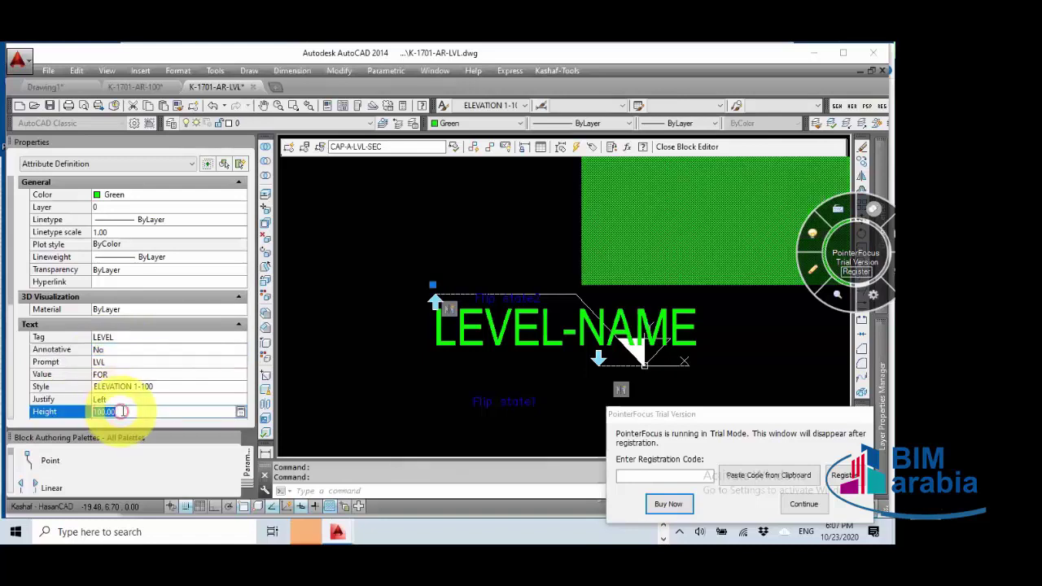
type("2")
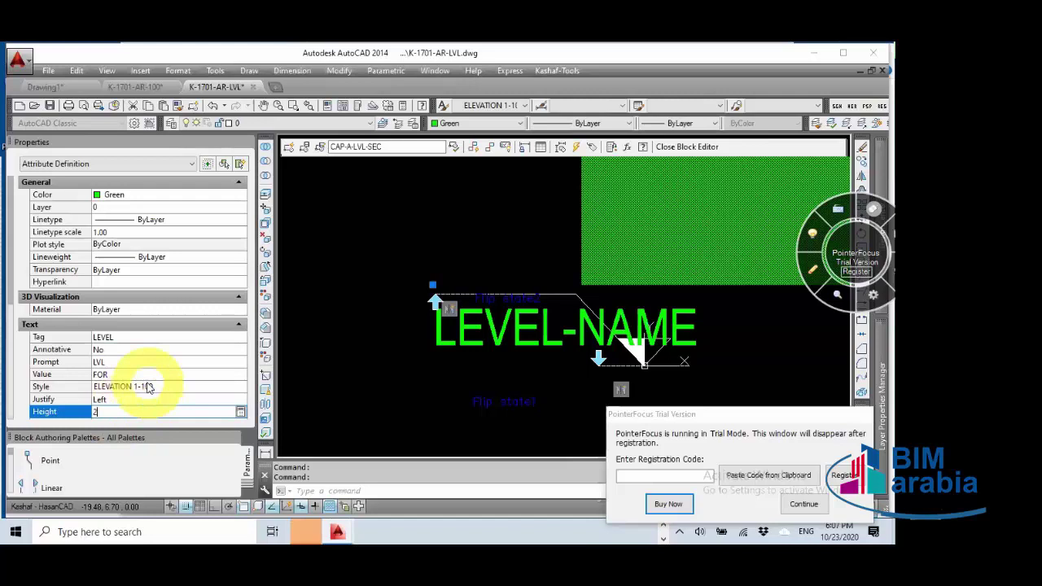
key("Return")
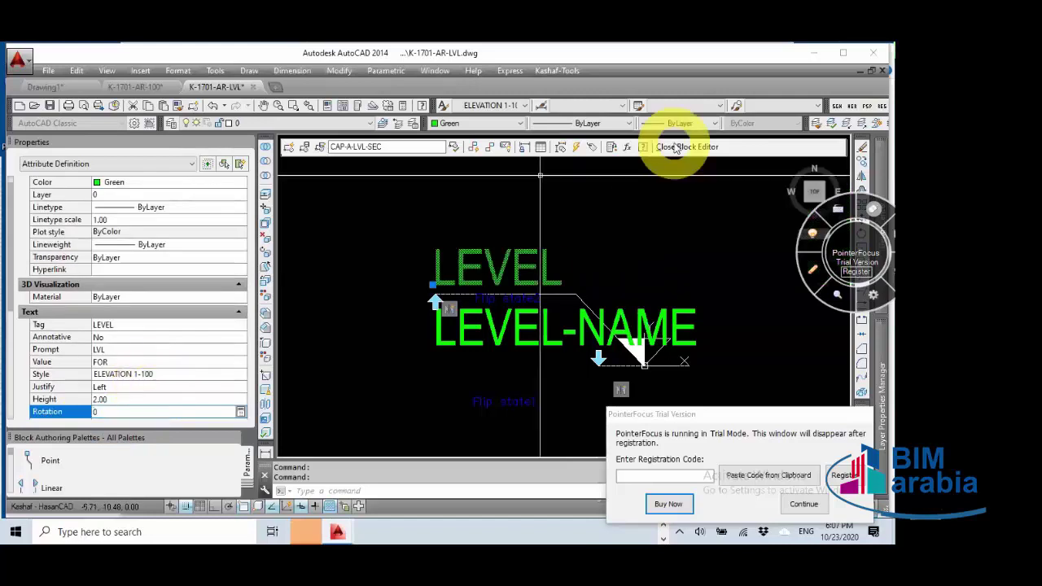
left_click(675, 147)
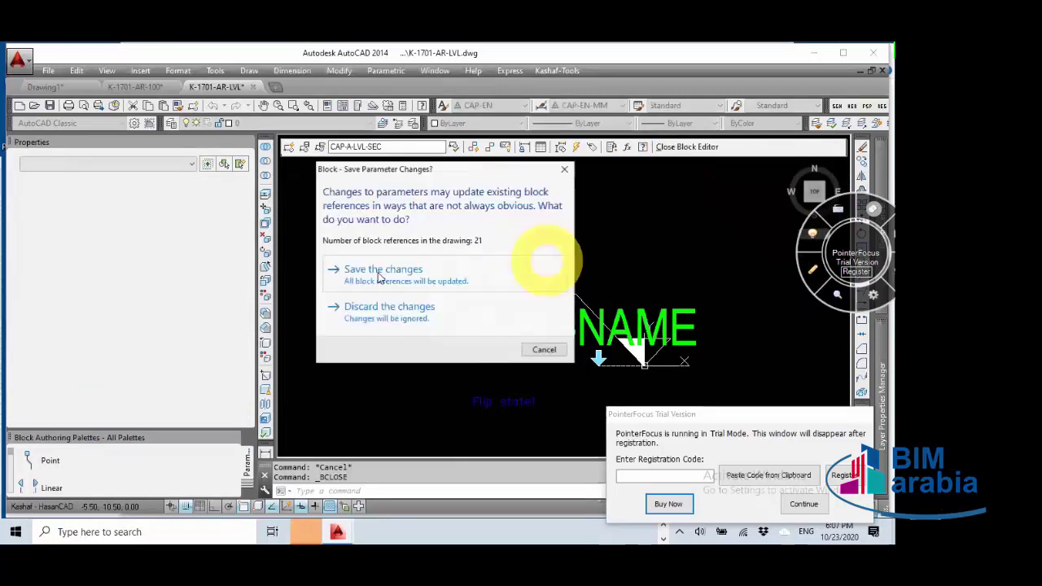
Step: Save the block changes, switch annotation scale to 1:50, and select the +12.60 level block
left_click(378, 273)
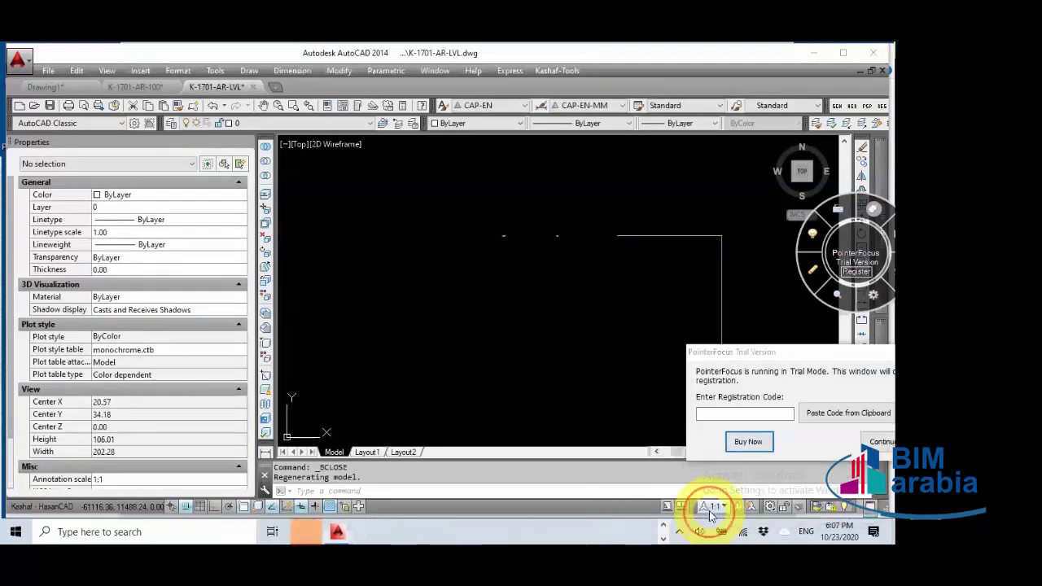
left_click(713, 508)
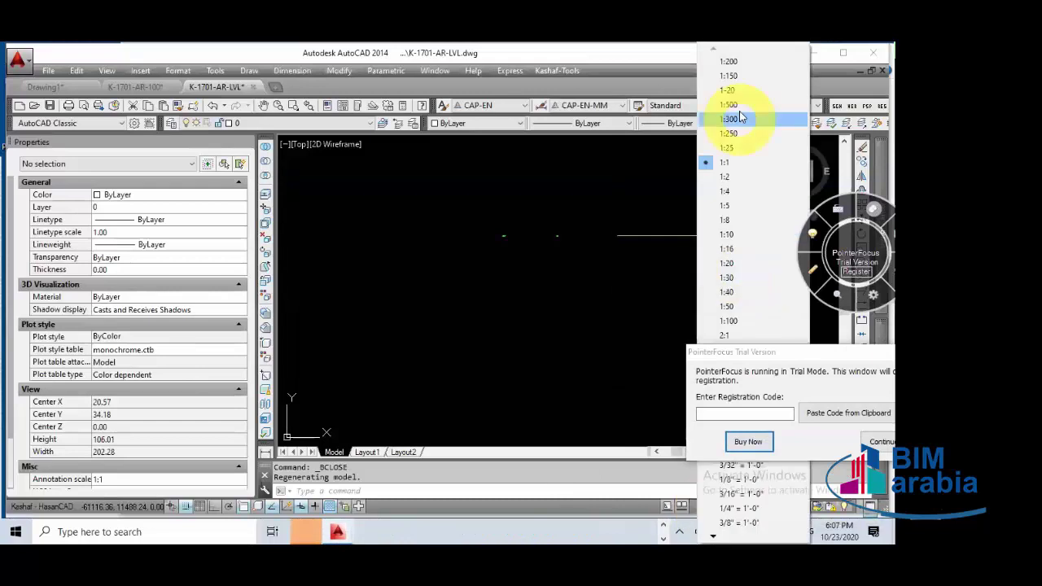
left_click(727, 306)
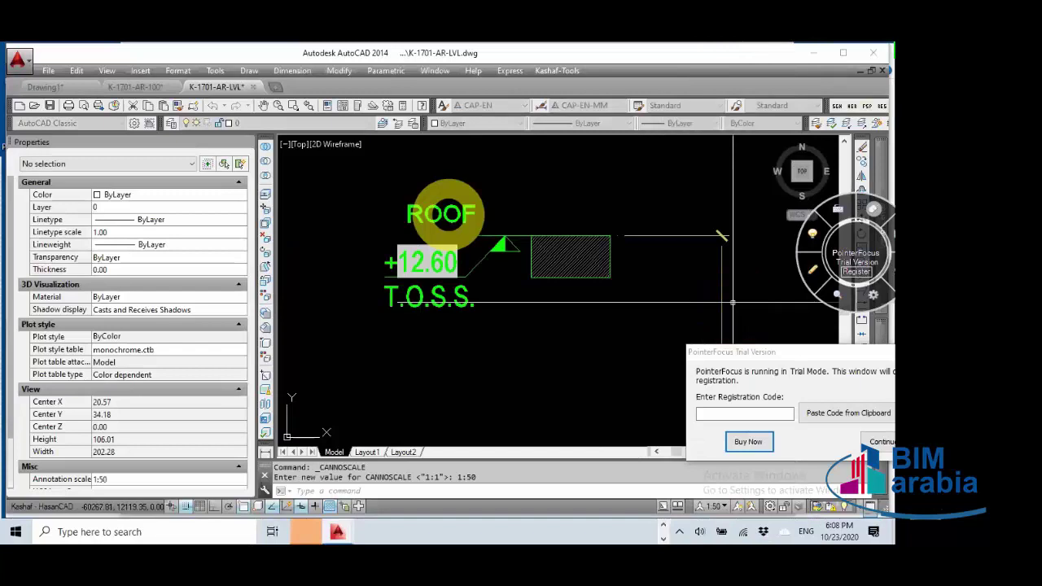
left_click(401, 262)
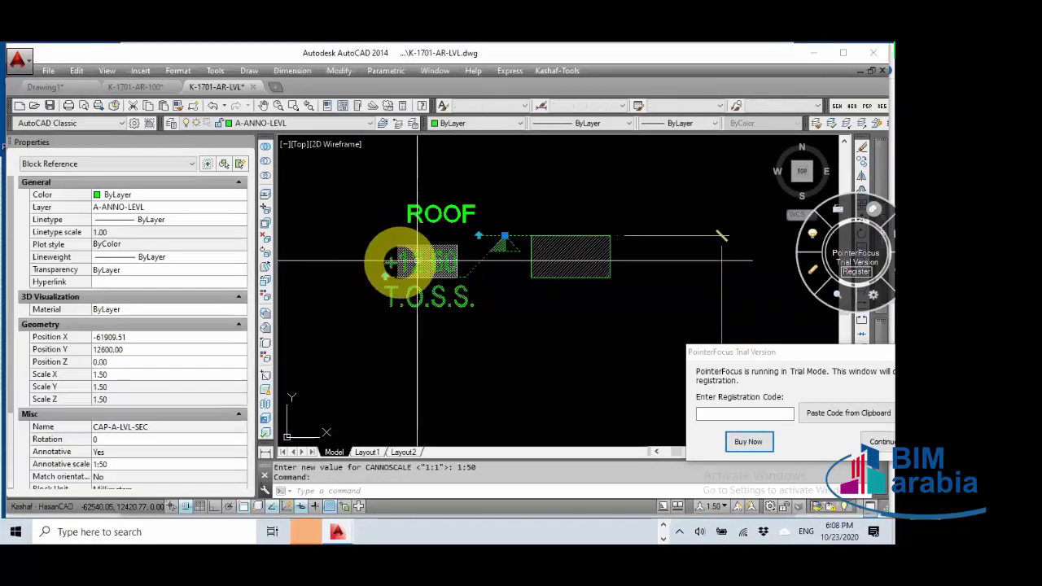
Step: Edit the CAP-A-LVL-SEC block, set its LEVEL attribute Annotative to Yes, and close the Block Editor
double_click(400, 263)
left_click(287, 365)
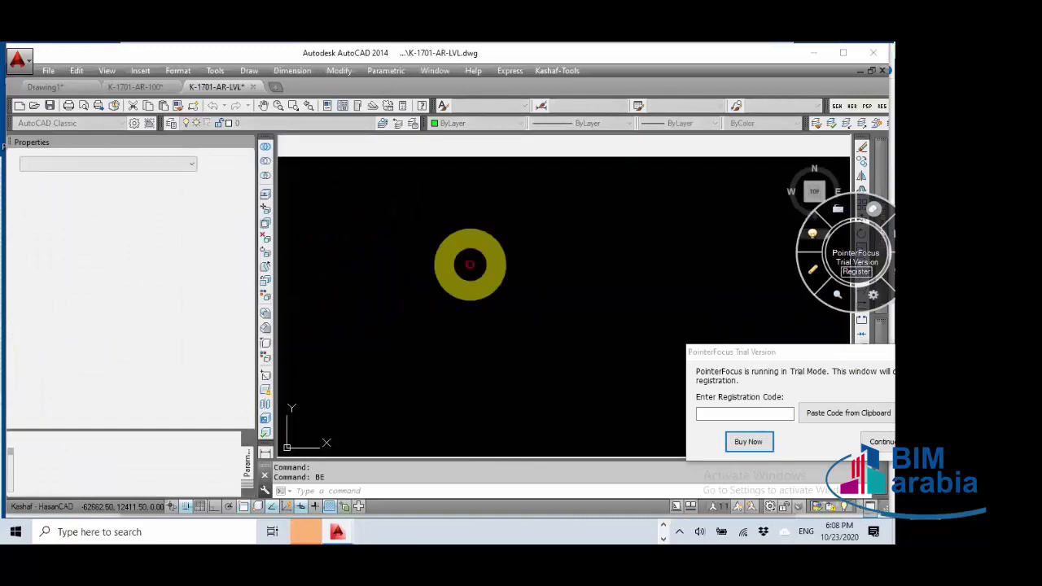
left_click_drag(454, 205, 412, 235)
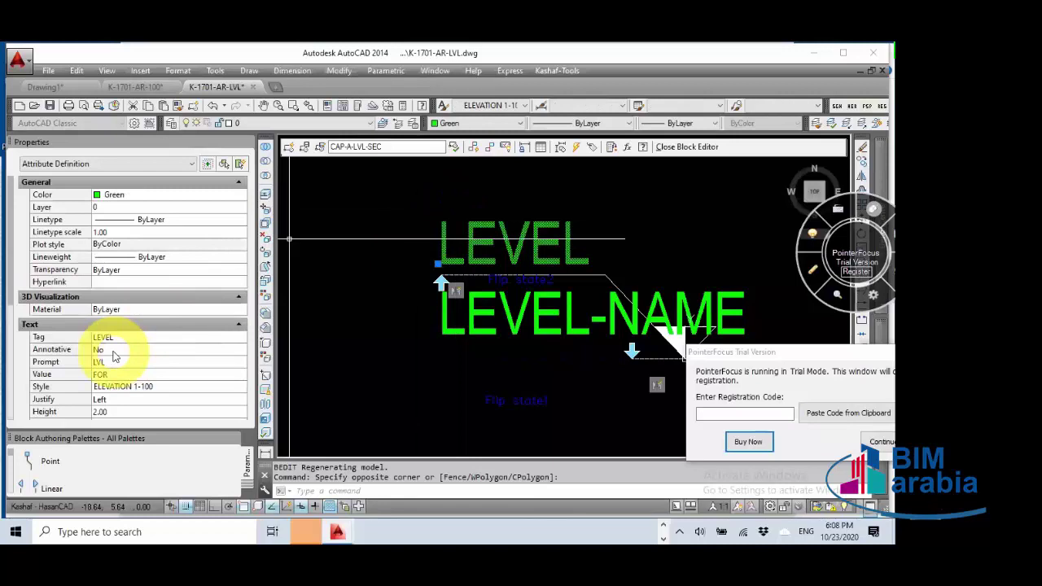
left_click(114, 352)
left_click(104, 364)
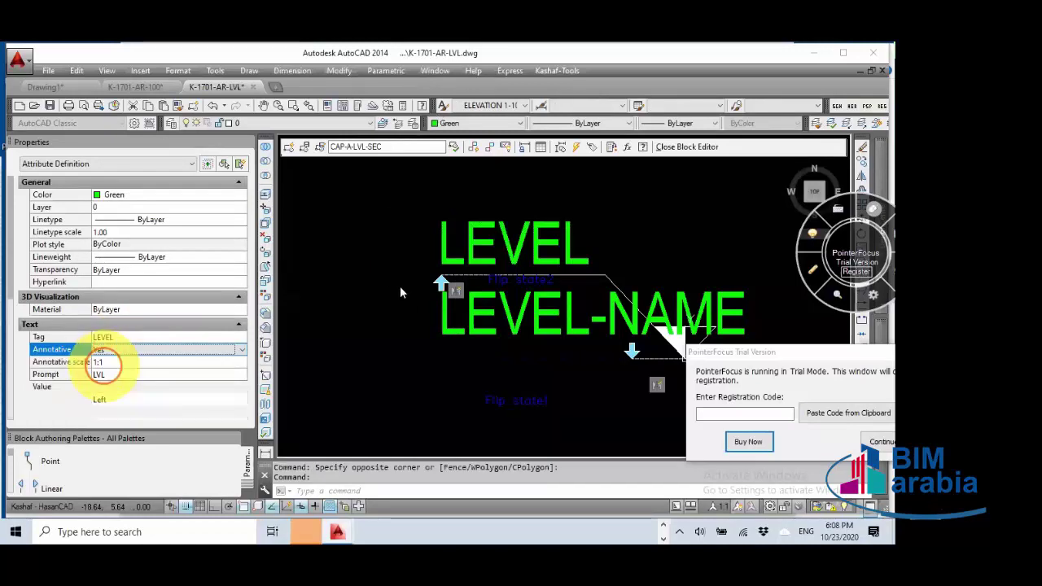
left_click(676, 147)
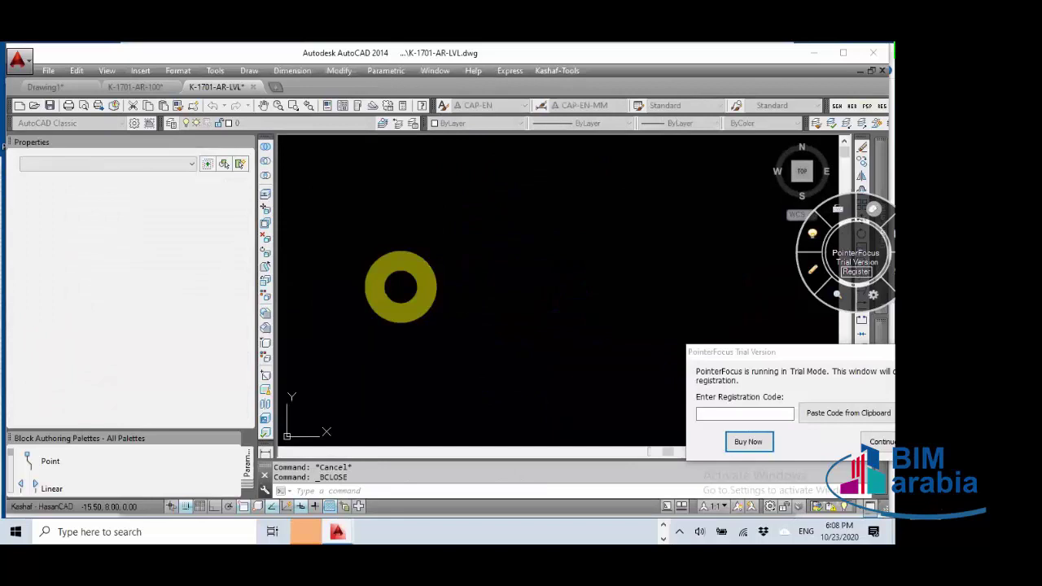
Step: Zoom out, select another level block, and open its definition in the Block Editor
scroll(554, 268, "down", 3)
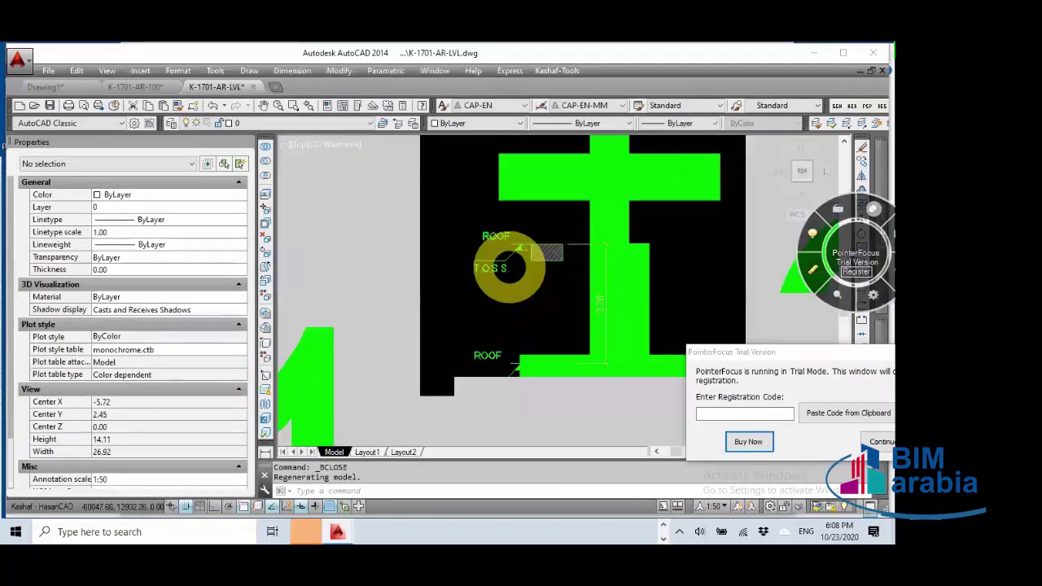
scroll(513, 264, "down", 5)
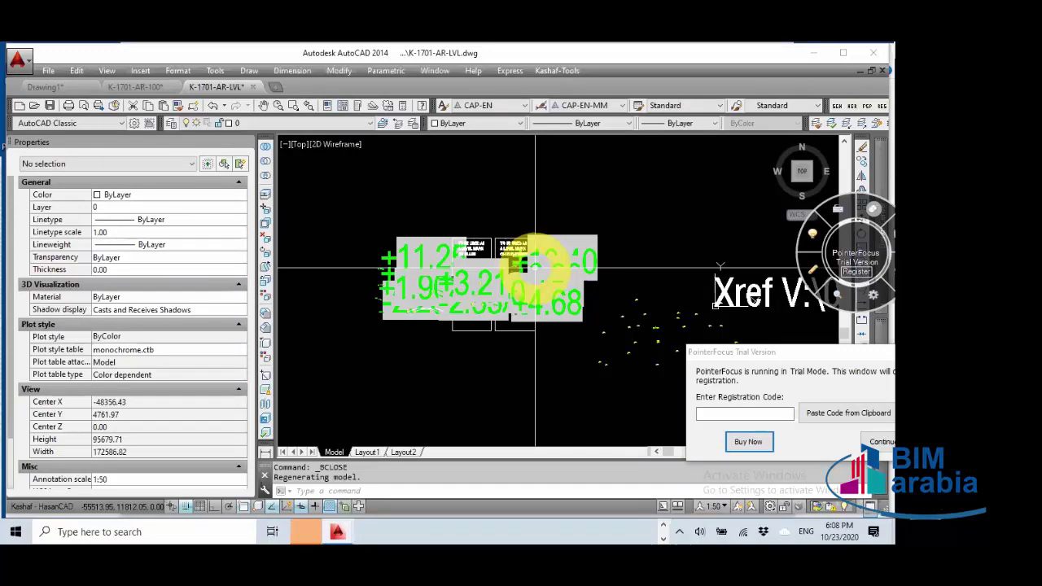
left_click(404, 244)
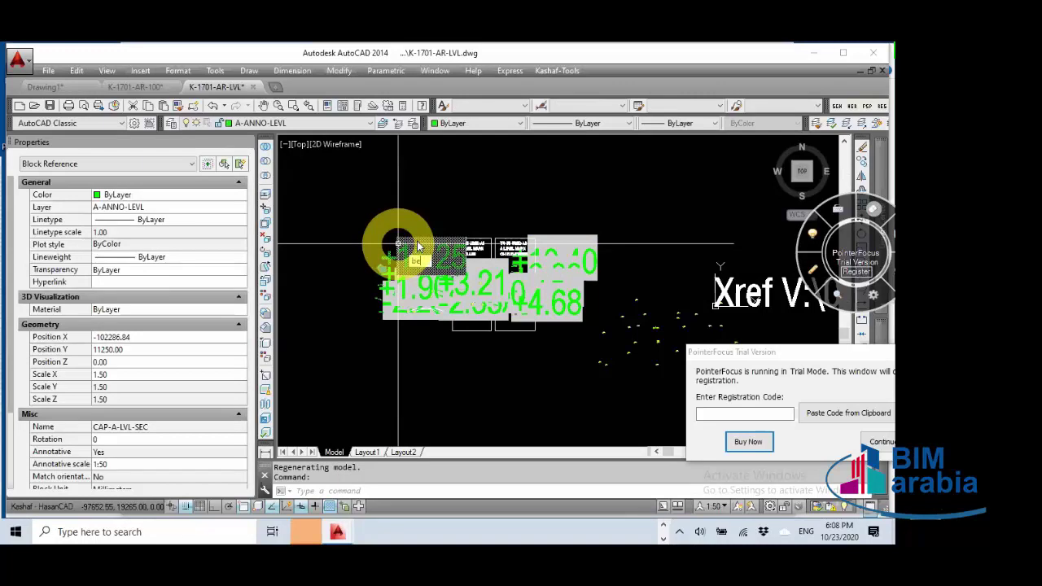
key("Return")
left_click(324, 371)
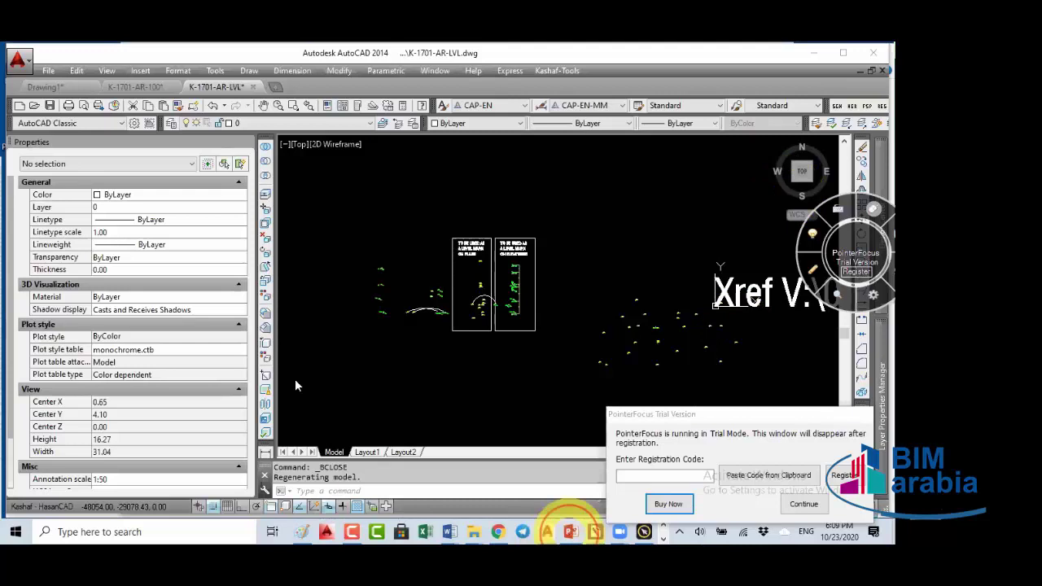
Step: Switch to the lecture slides and present slide 39, Annotation dimension, full screen
left_click(571, 531)
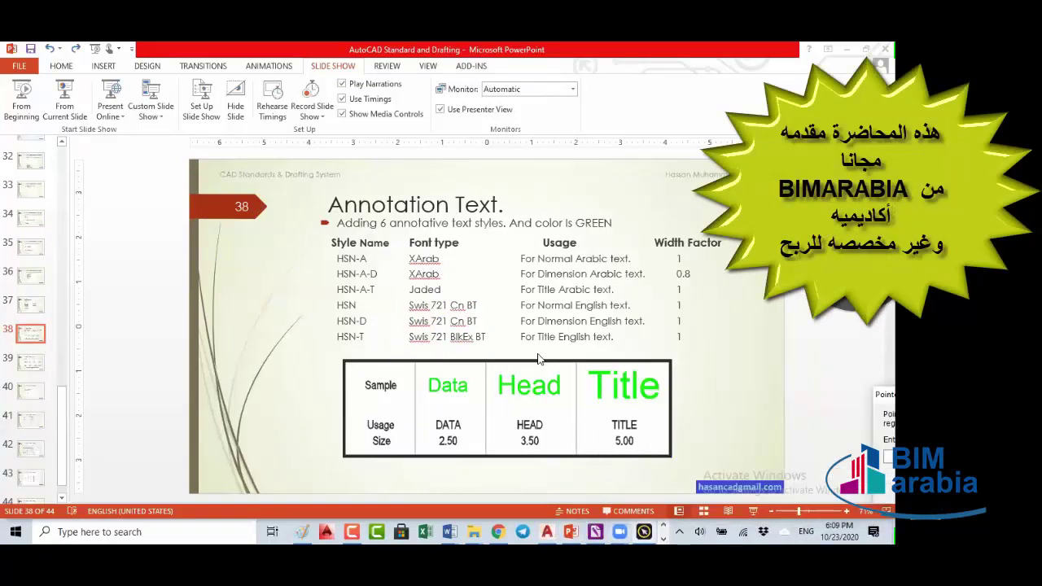
left_click(28, 366)
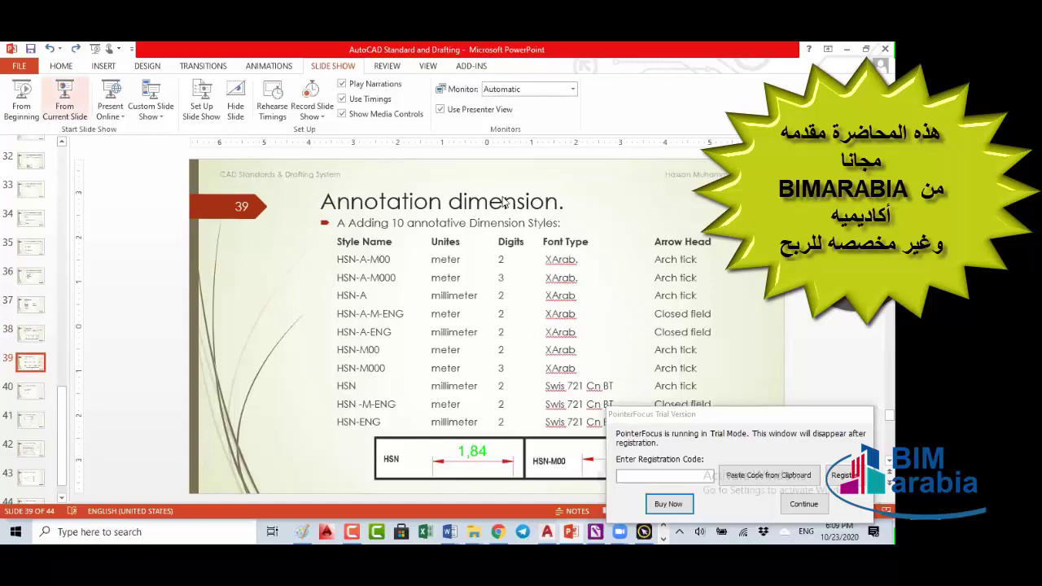
key("shift+F5")
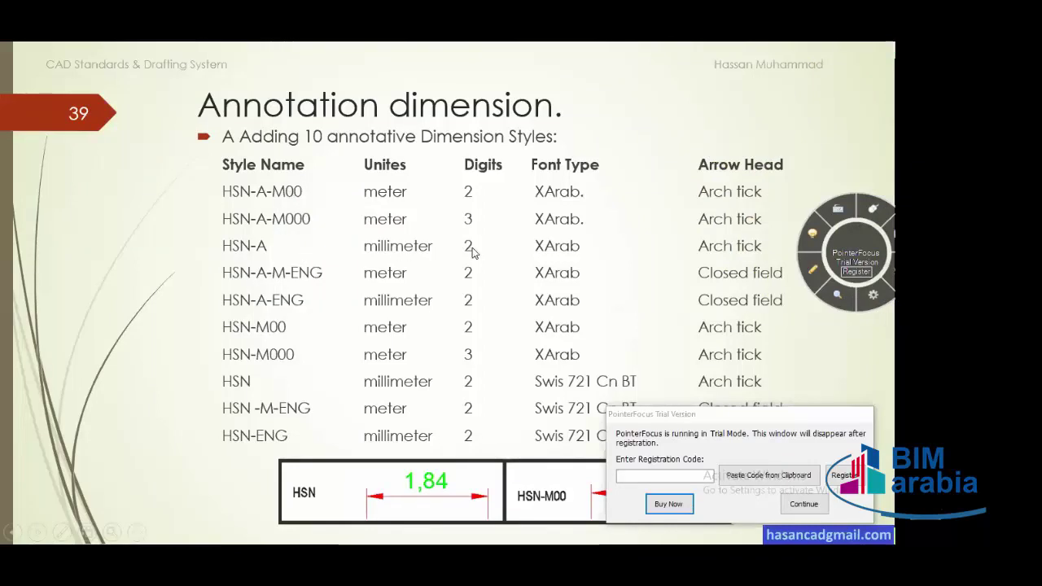
Step: Advance the slide show to slide 40, Blocks Standards Naming, after briefly going back to 39
left_click(330, 373)
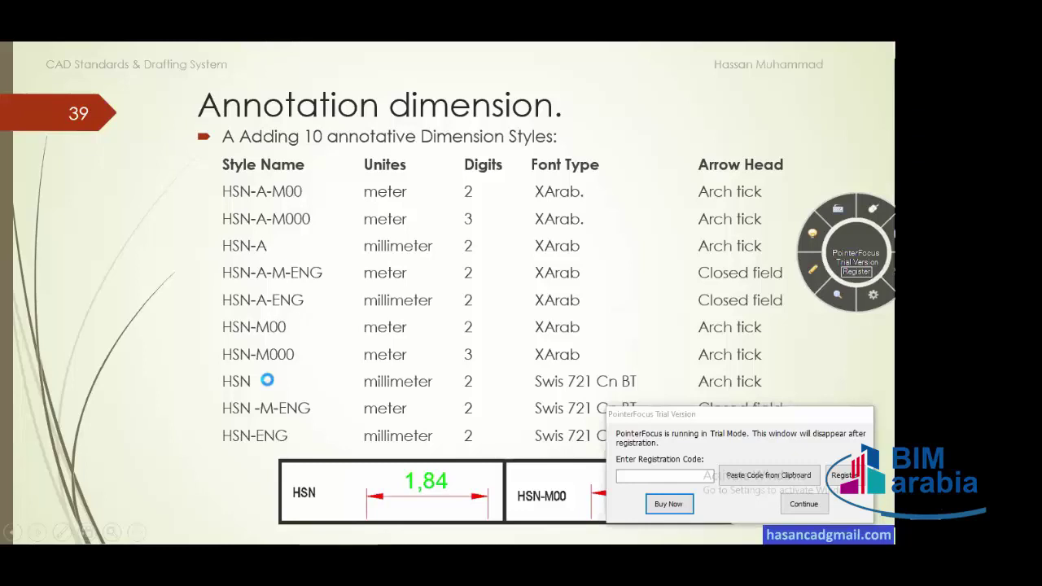
key("Page_Up")
key("Page_Up")
left_click(317, 305)
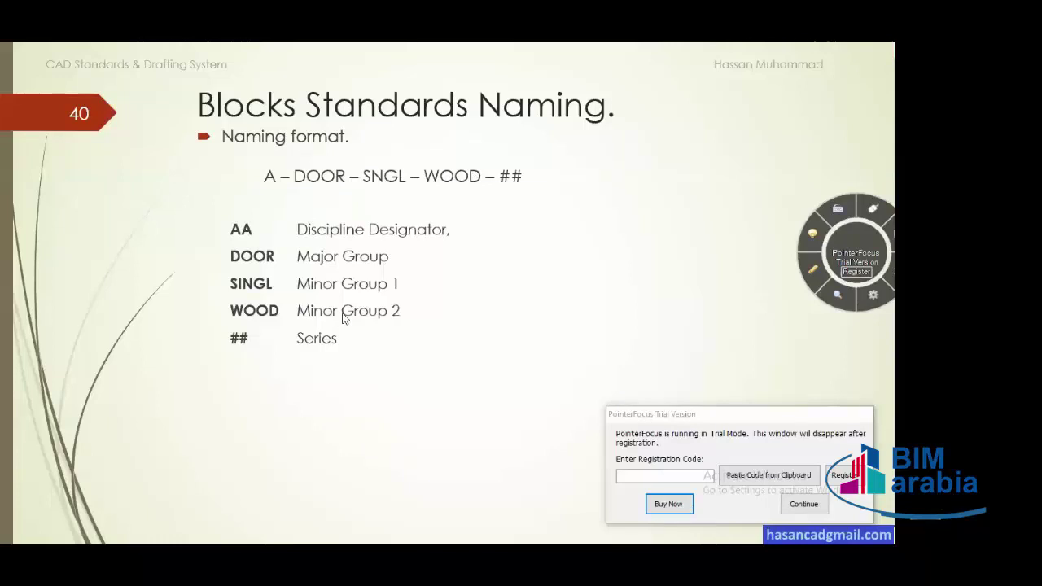
Step: Step through slides 41–44 (Symbols & Tags, tag blocks, floor plan) to the end-of-show screen
left_click(446, 295)
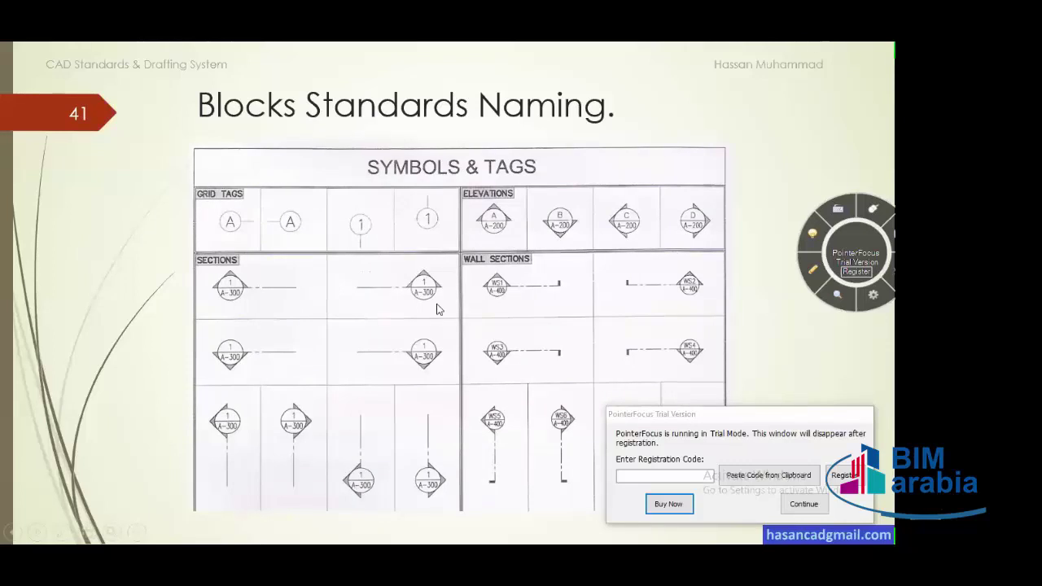
left_click(461, 319)
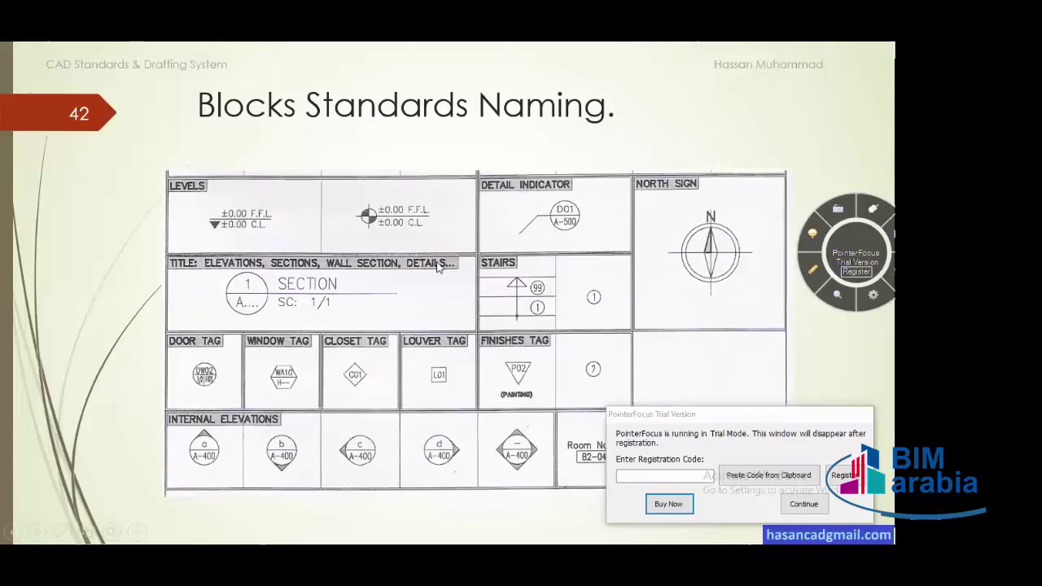
left_click(441, 262)
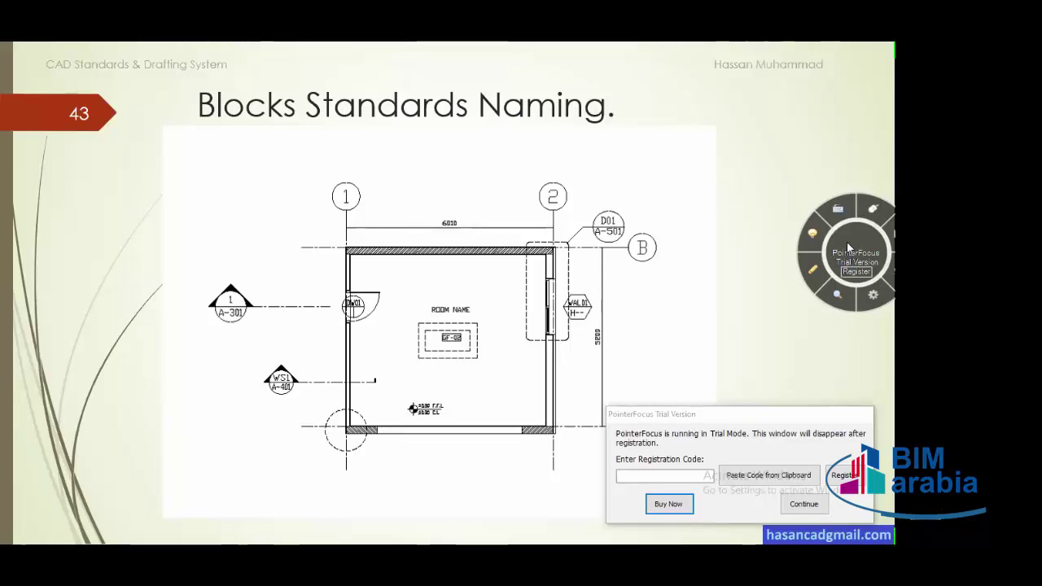
left_click_drag(848, 246, 863, 247)
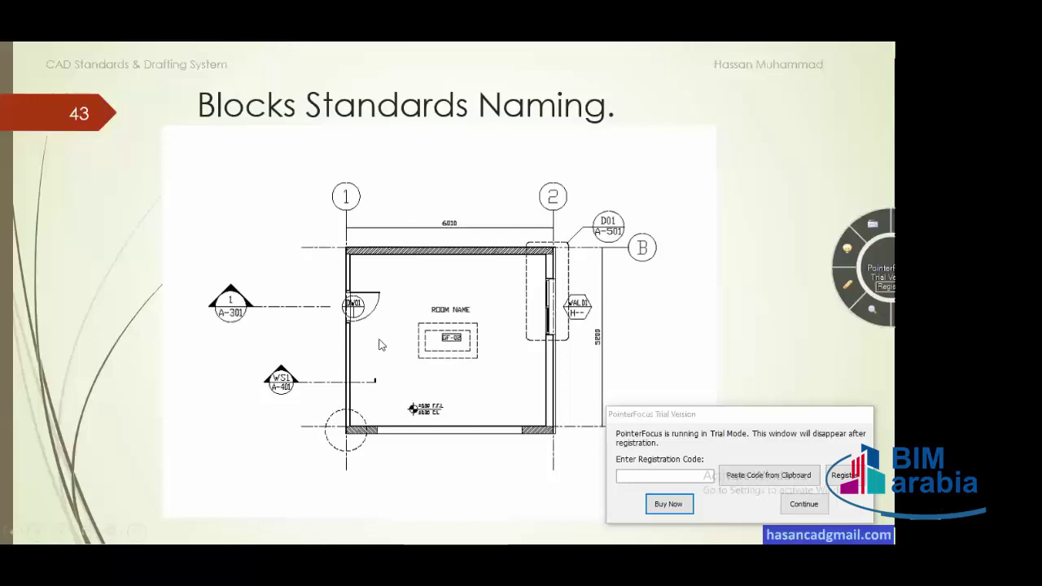
left_click(403, 305)
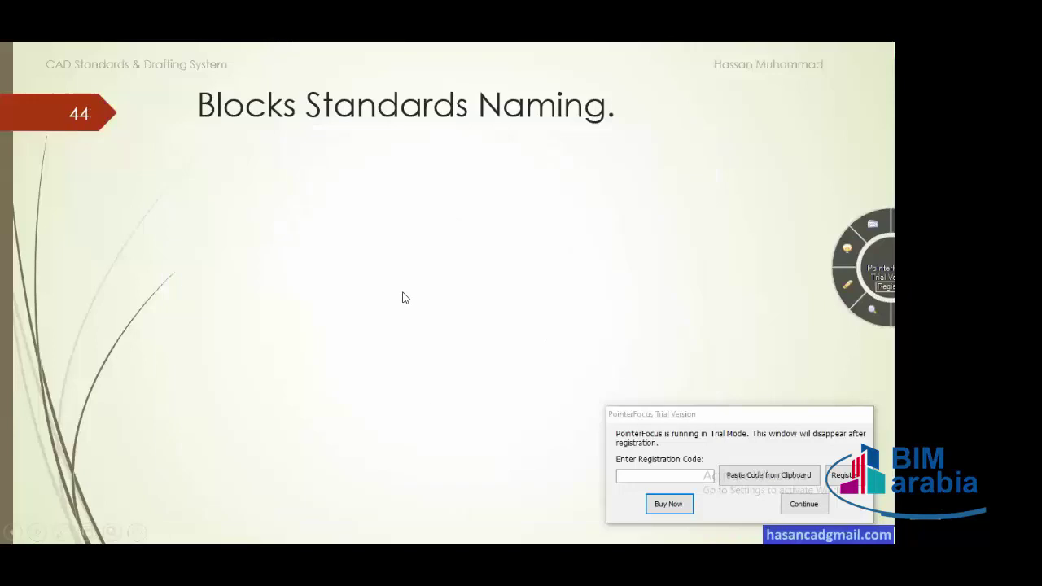
left_click(404, 298)
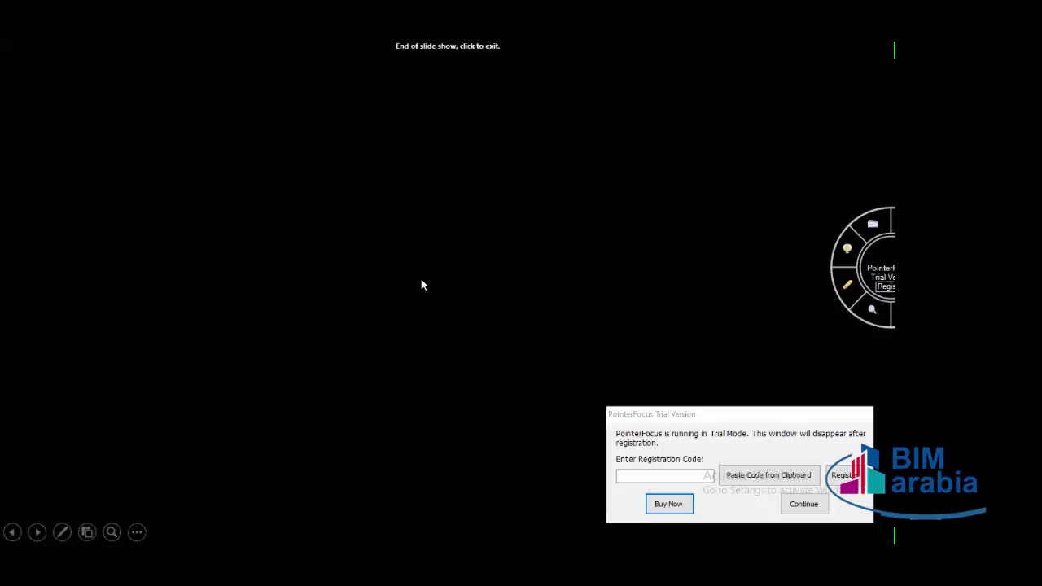
Step: Exit the finished slide show from the end-of-show screen
left_click(421, 281)
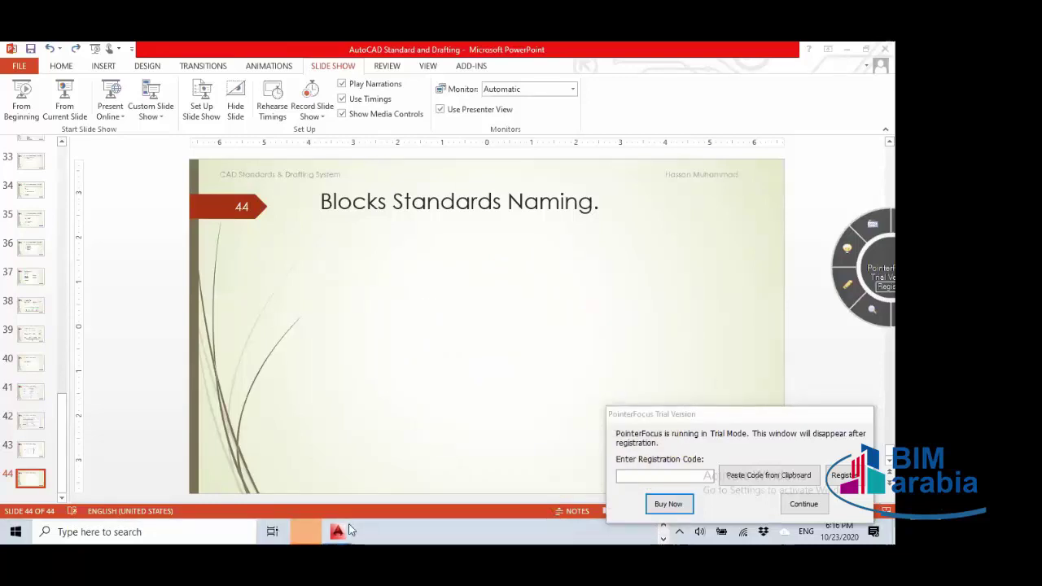
Step: Bring the K-1701-AR-LVL drawing to the front and show the Kashaf-Tools menu
mouse_move(341, 531)
left_click(480, 476)
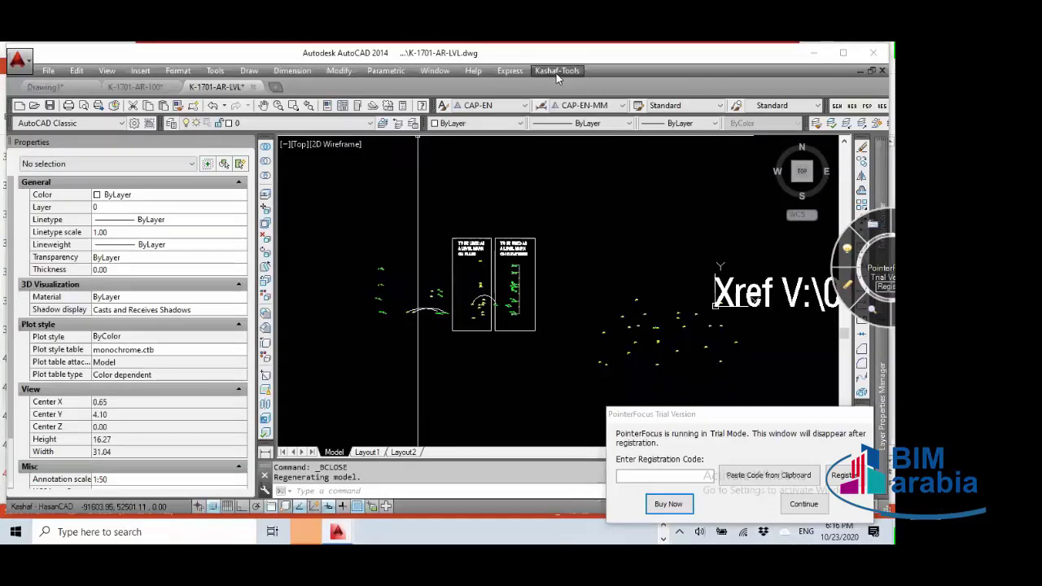
left_click(556, 72)
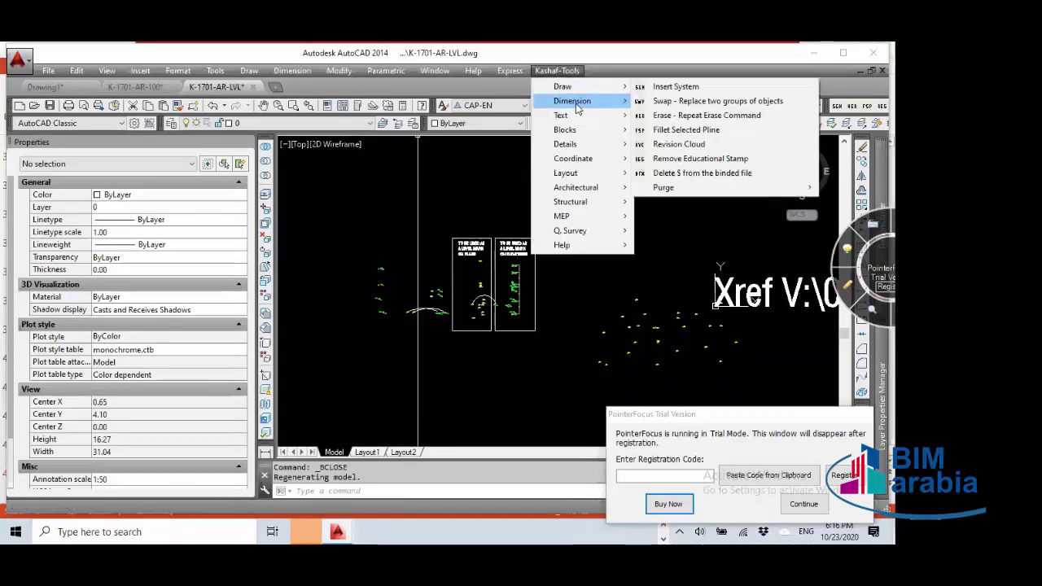